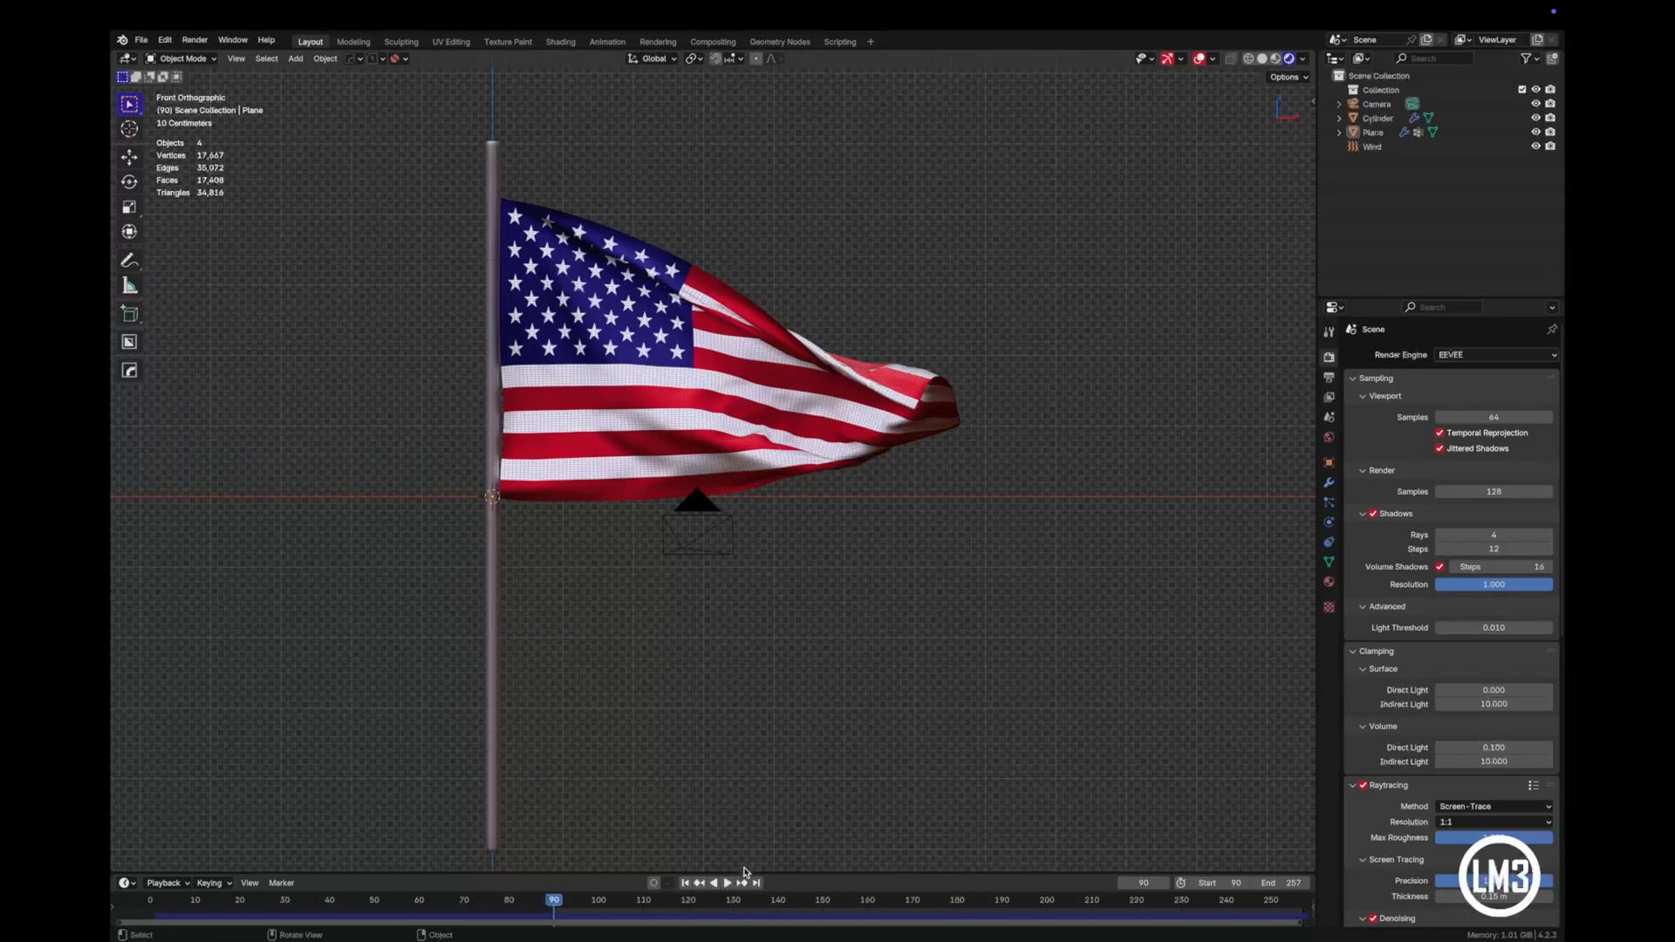
- Play the finished waving flag animation from frame 90 as a reference
click(726, 883)
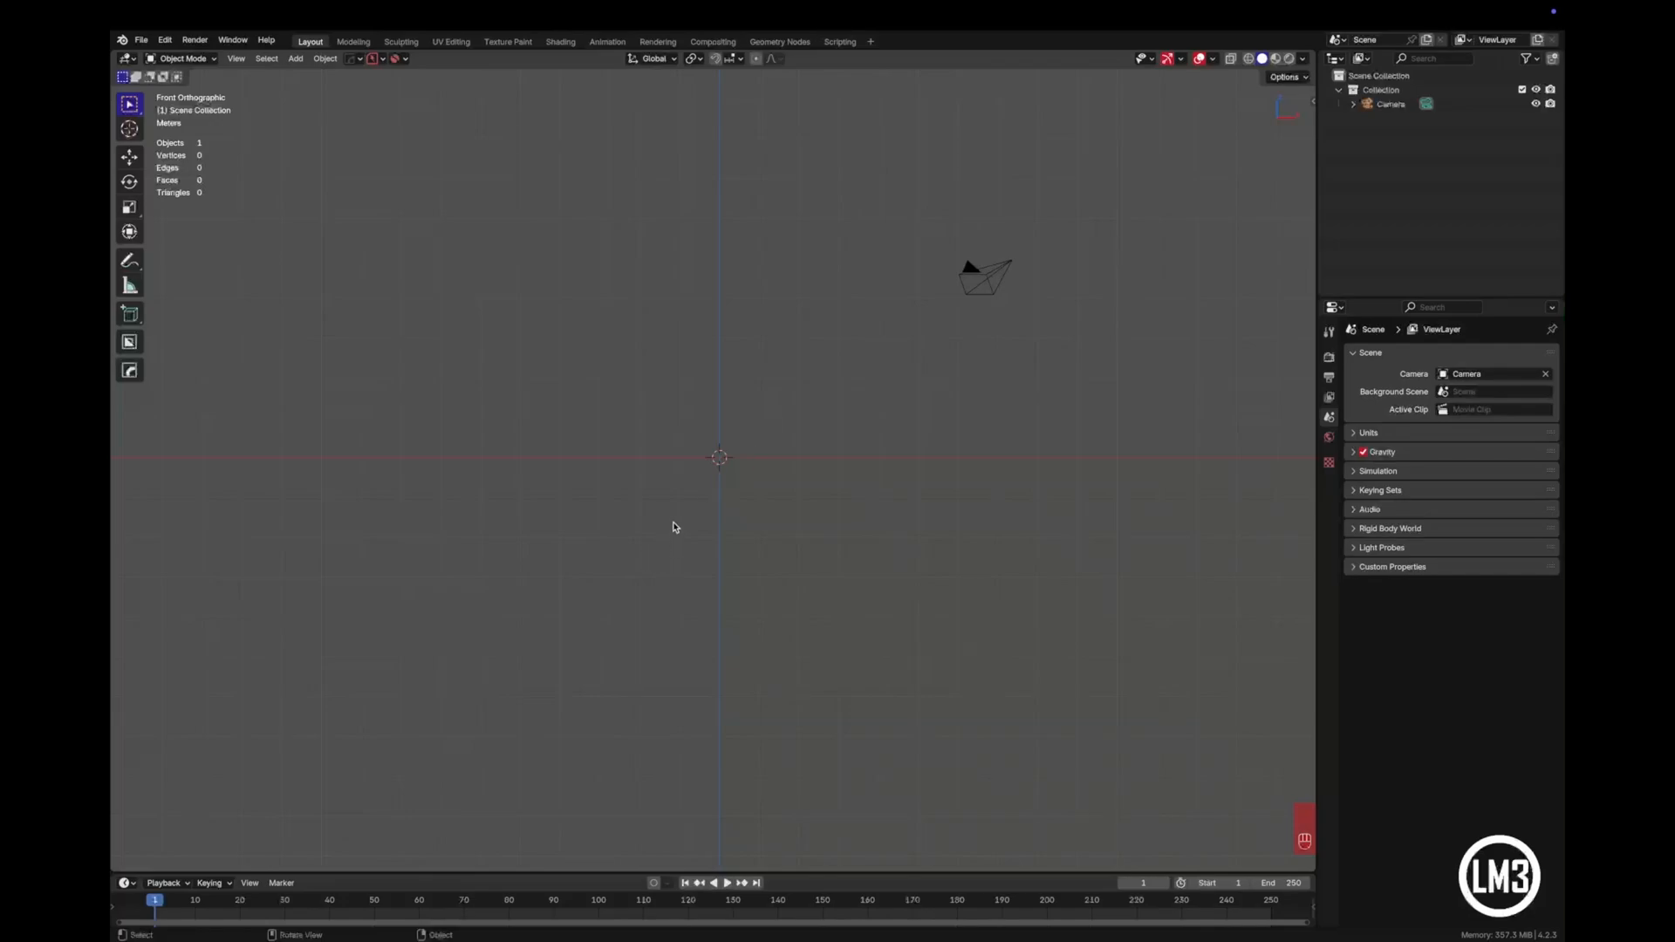
- Add a slim cylinder for the flagpole with 8 vertices, about 0.16 m radius and about 12 m depth
key(shift+a)
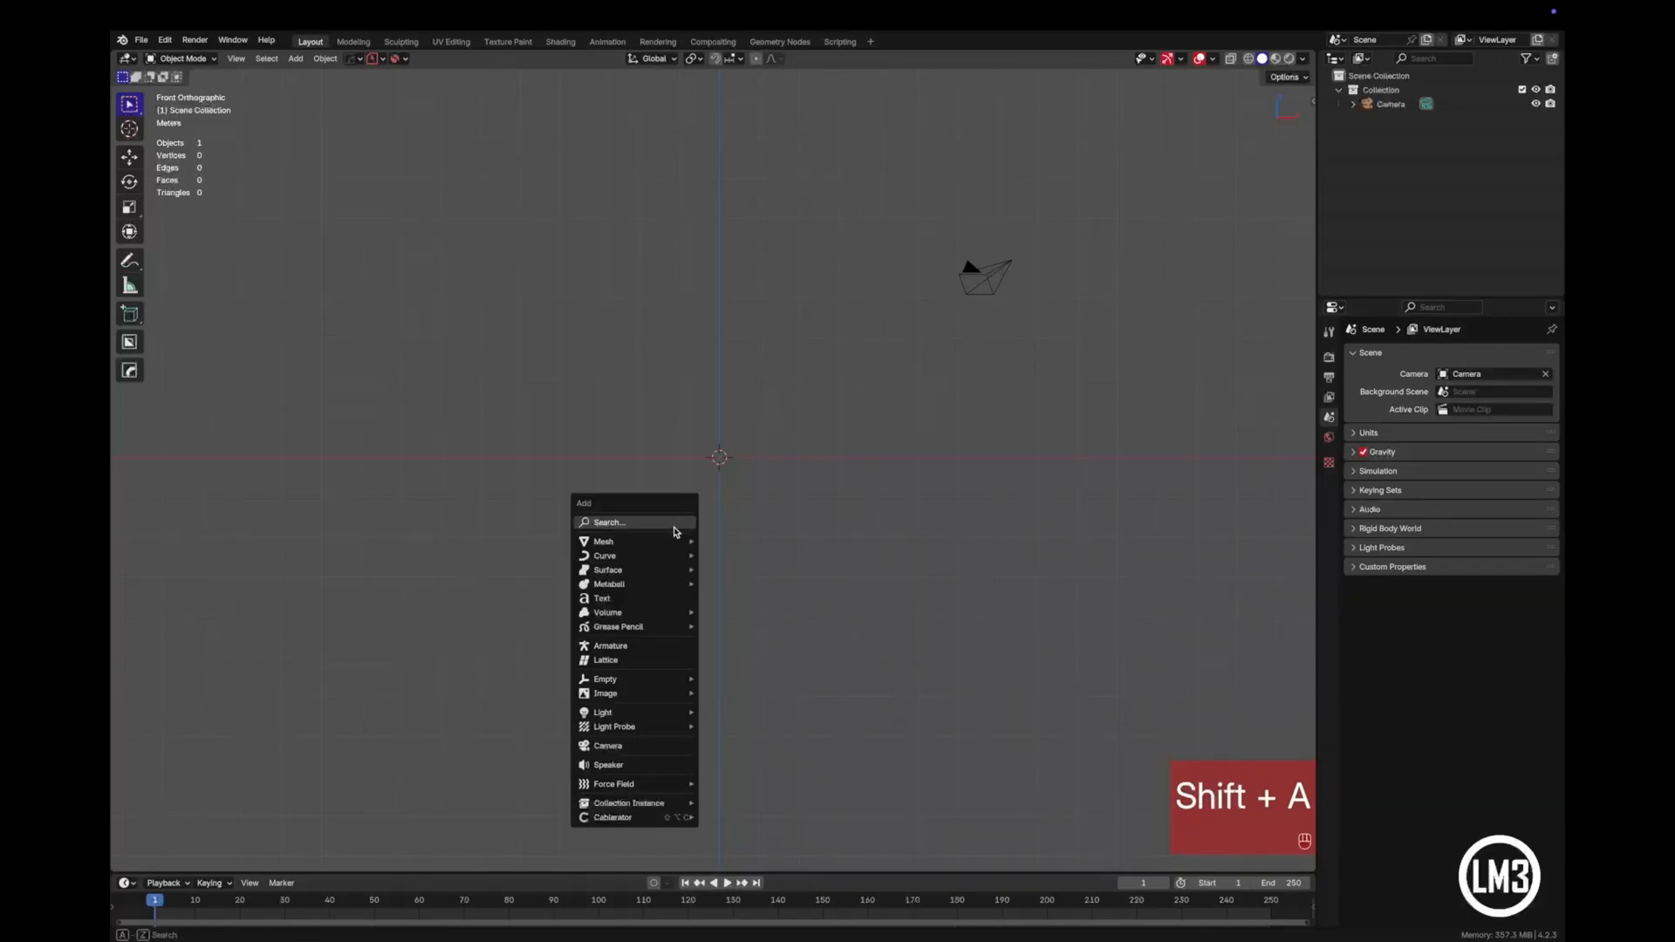
mouse_move(679, 542)
click(796, 627)
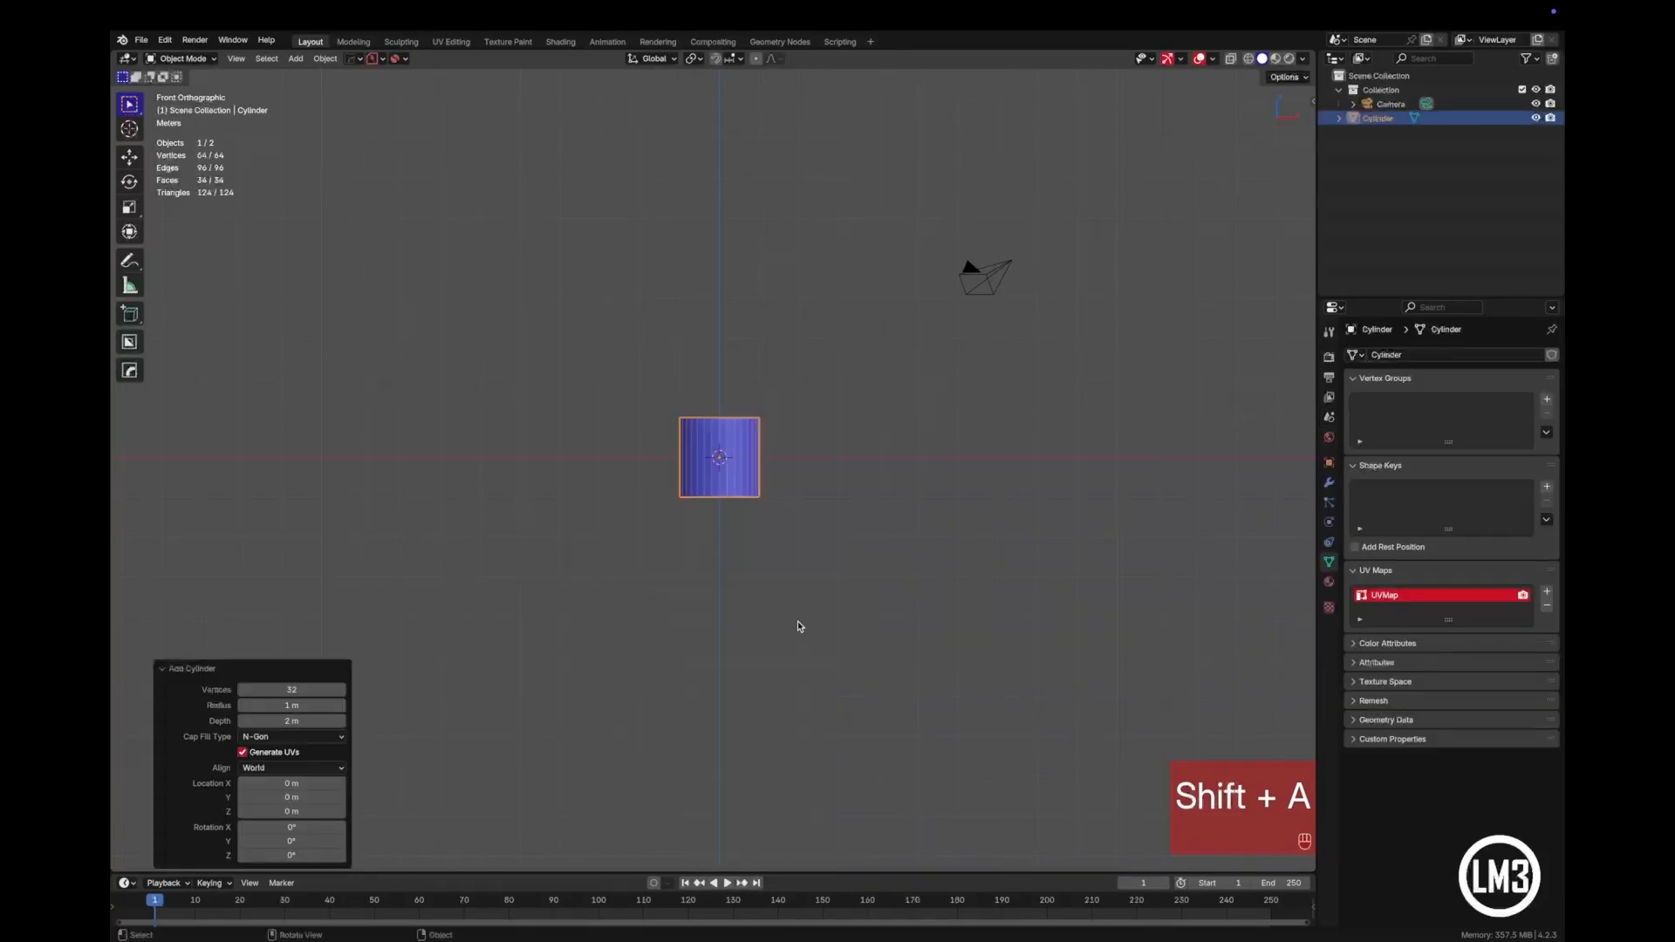
click(313, 691)
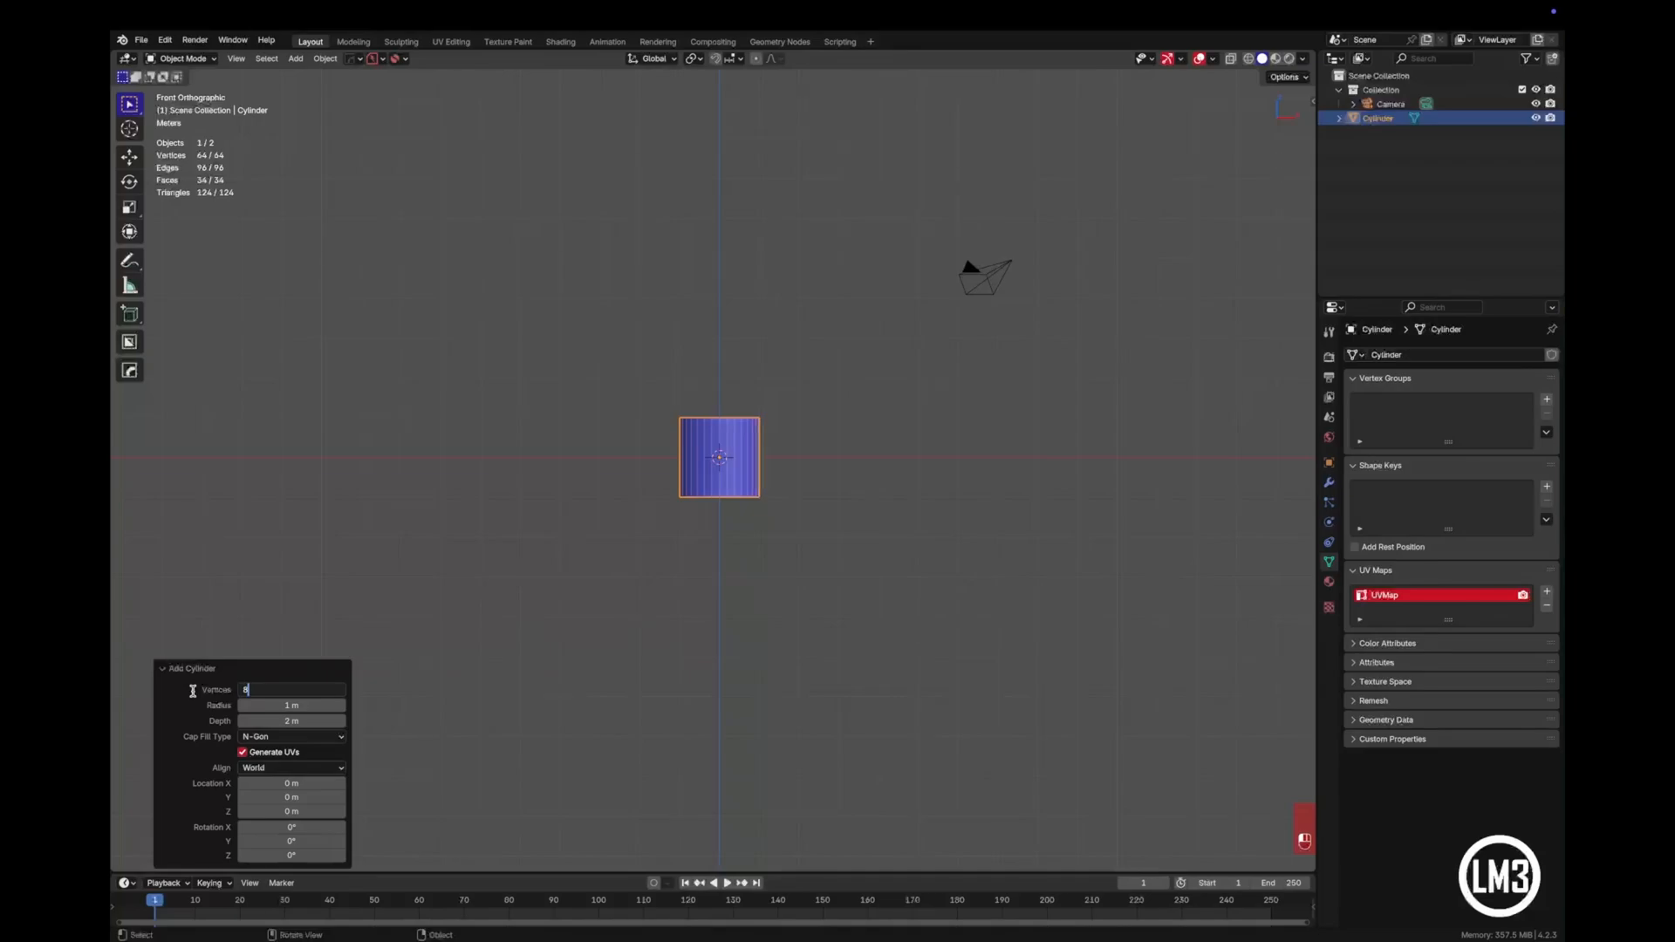
key(Return)
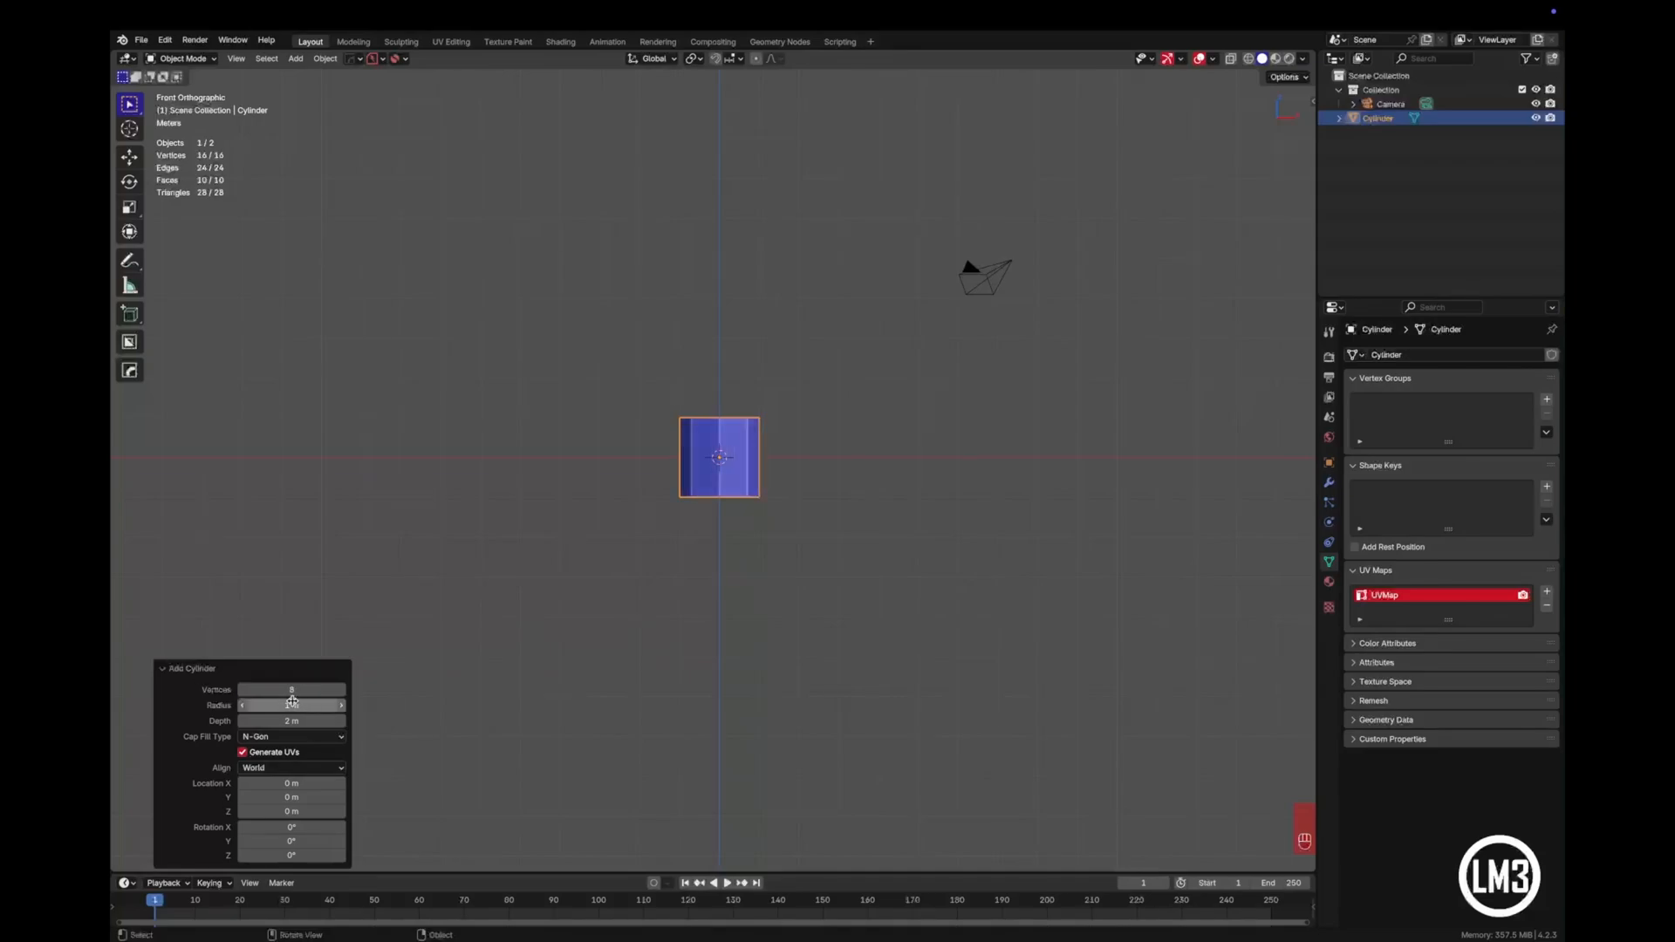
drag(286, 703, 267, 703)
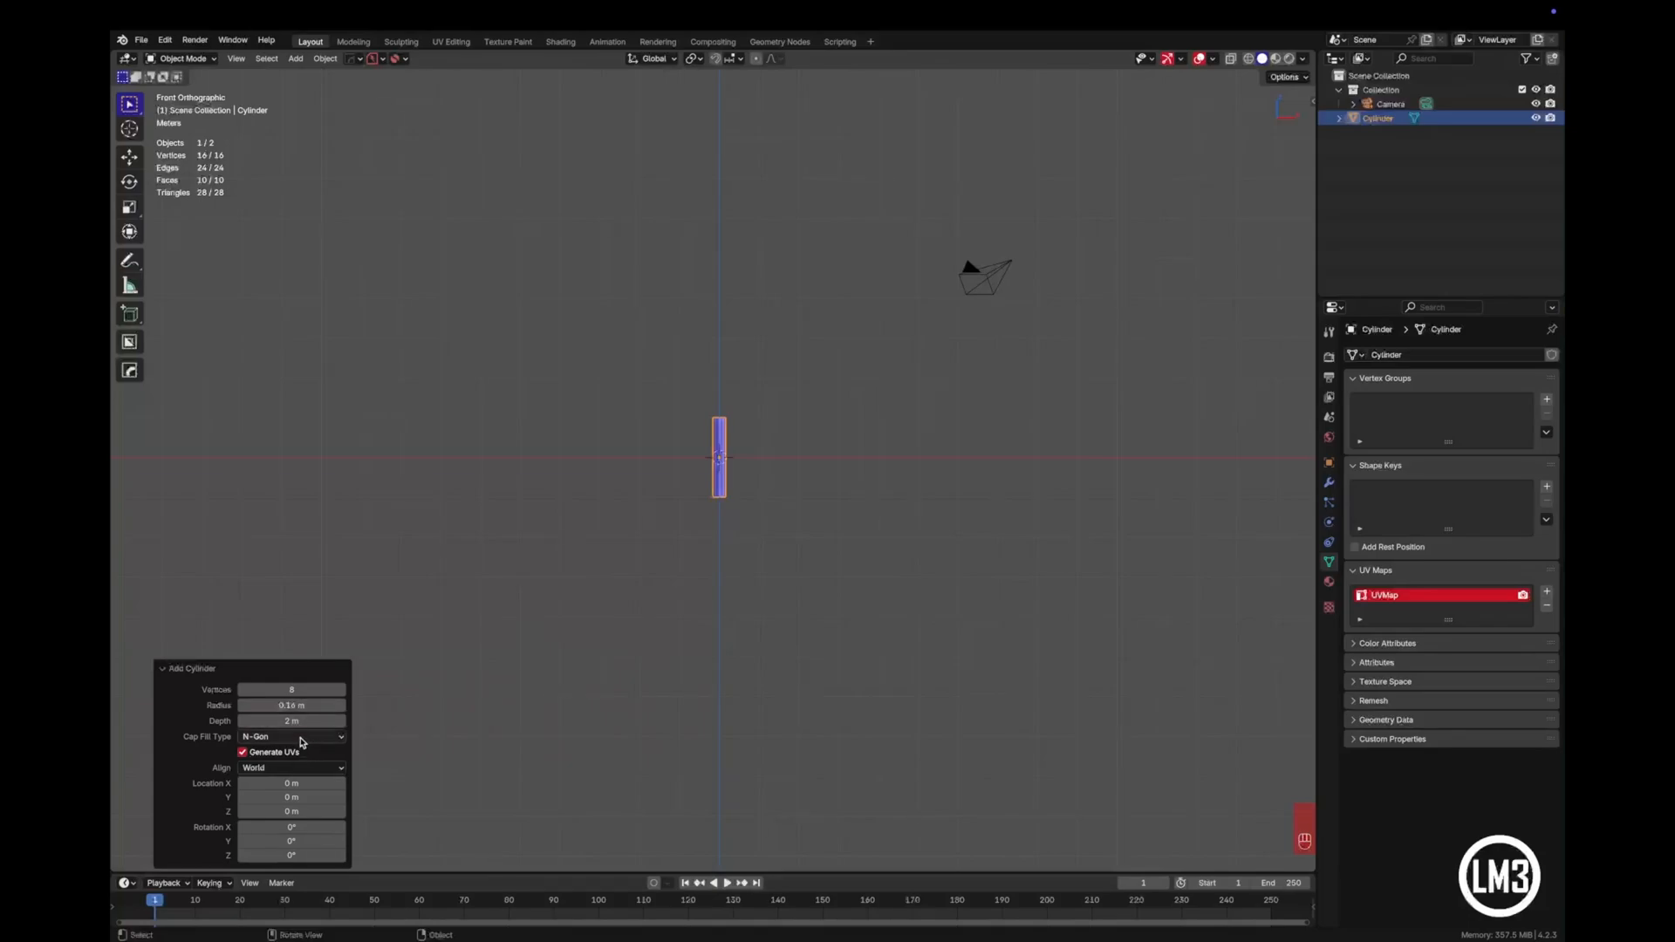
drag(292, 721, 660, 728)
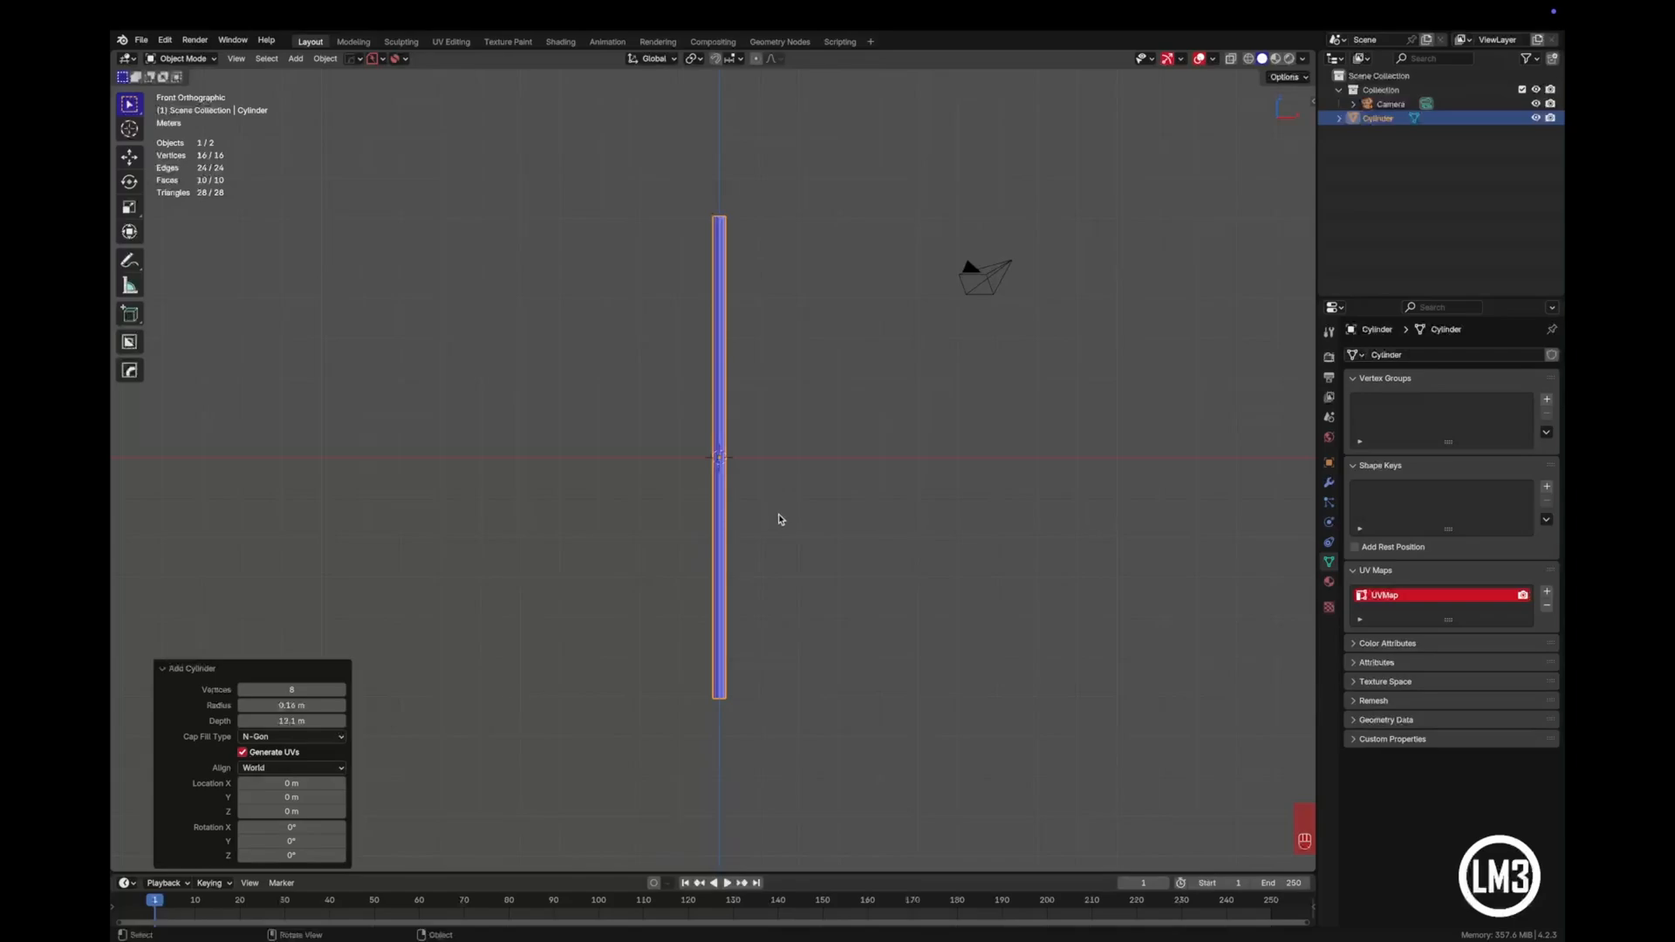
key(Tab)
key(Tab)
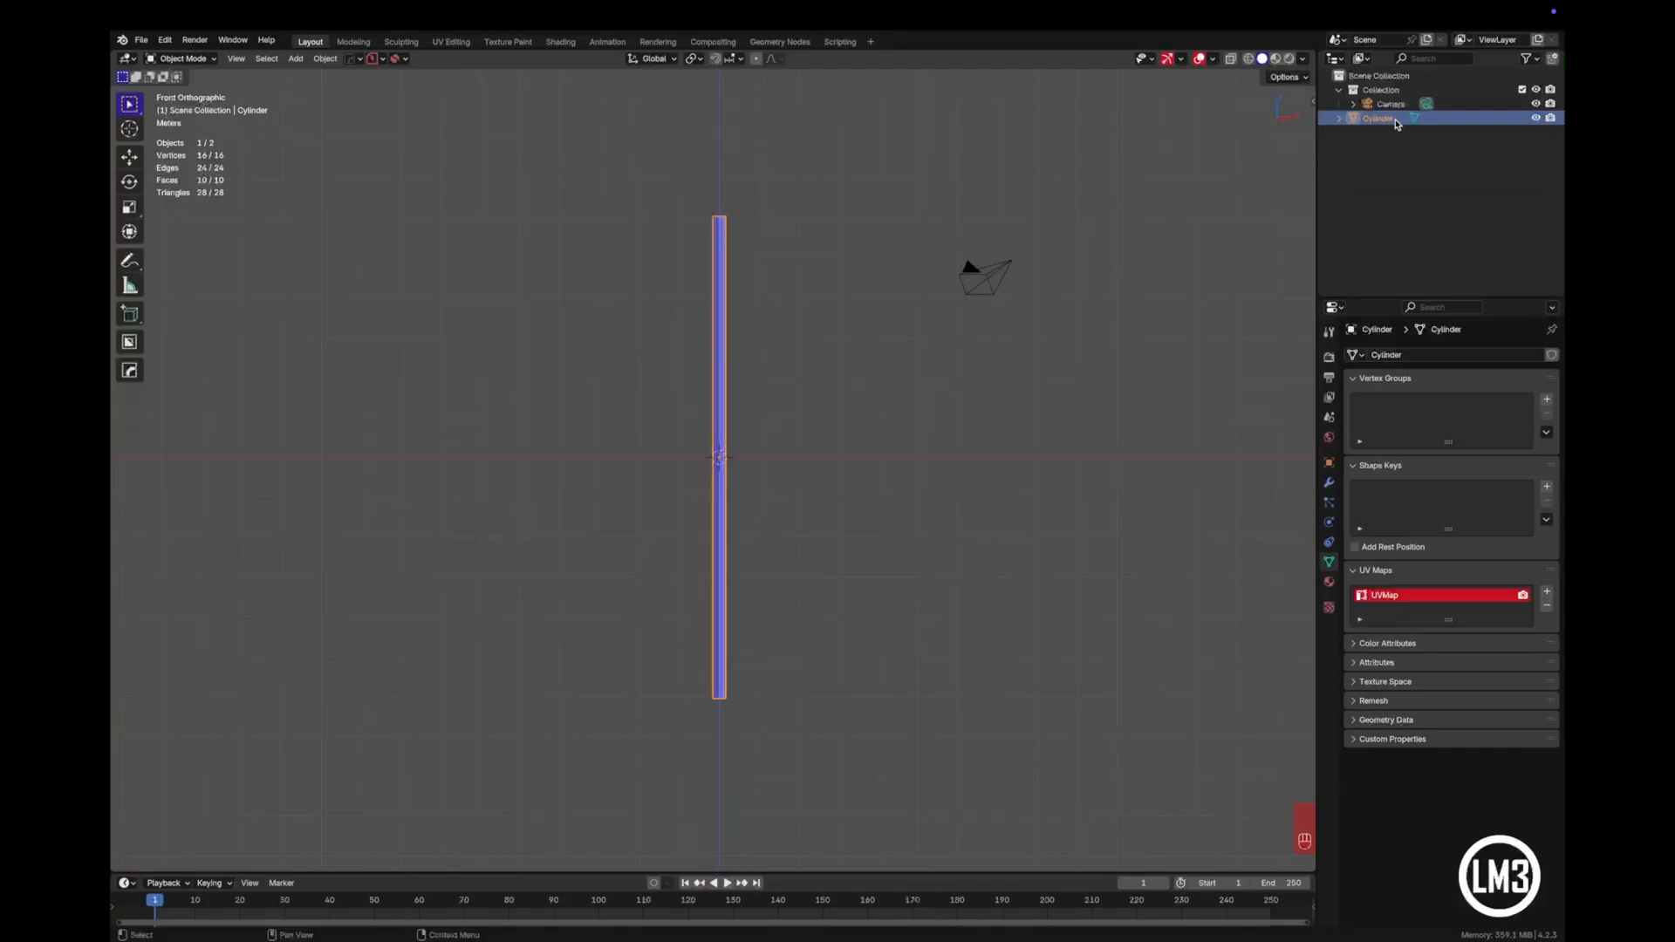
- Rename the cylinder object as model.pole
key(F2)
text(mod)
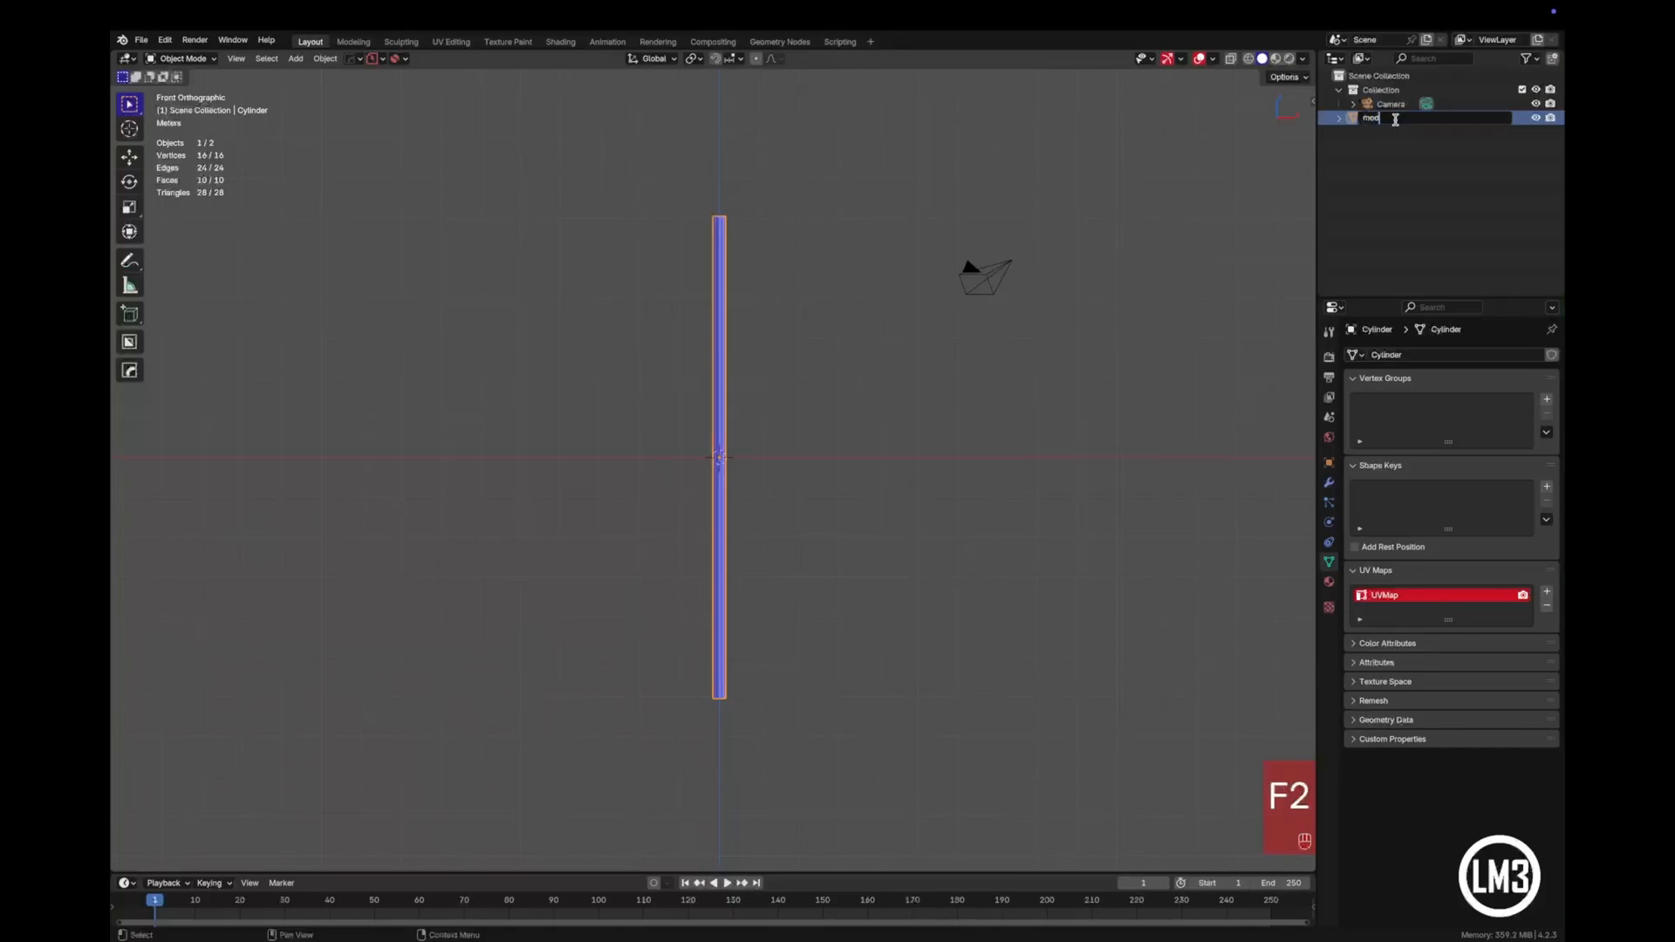
text(el.pole)
key(Return)
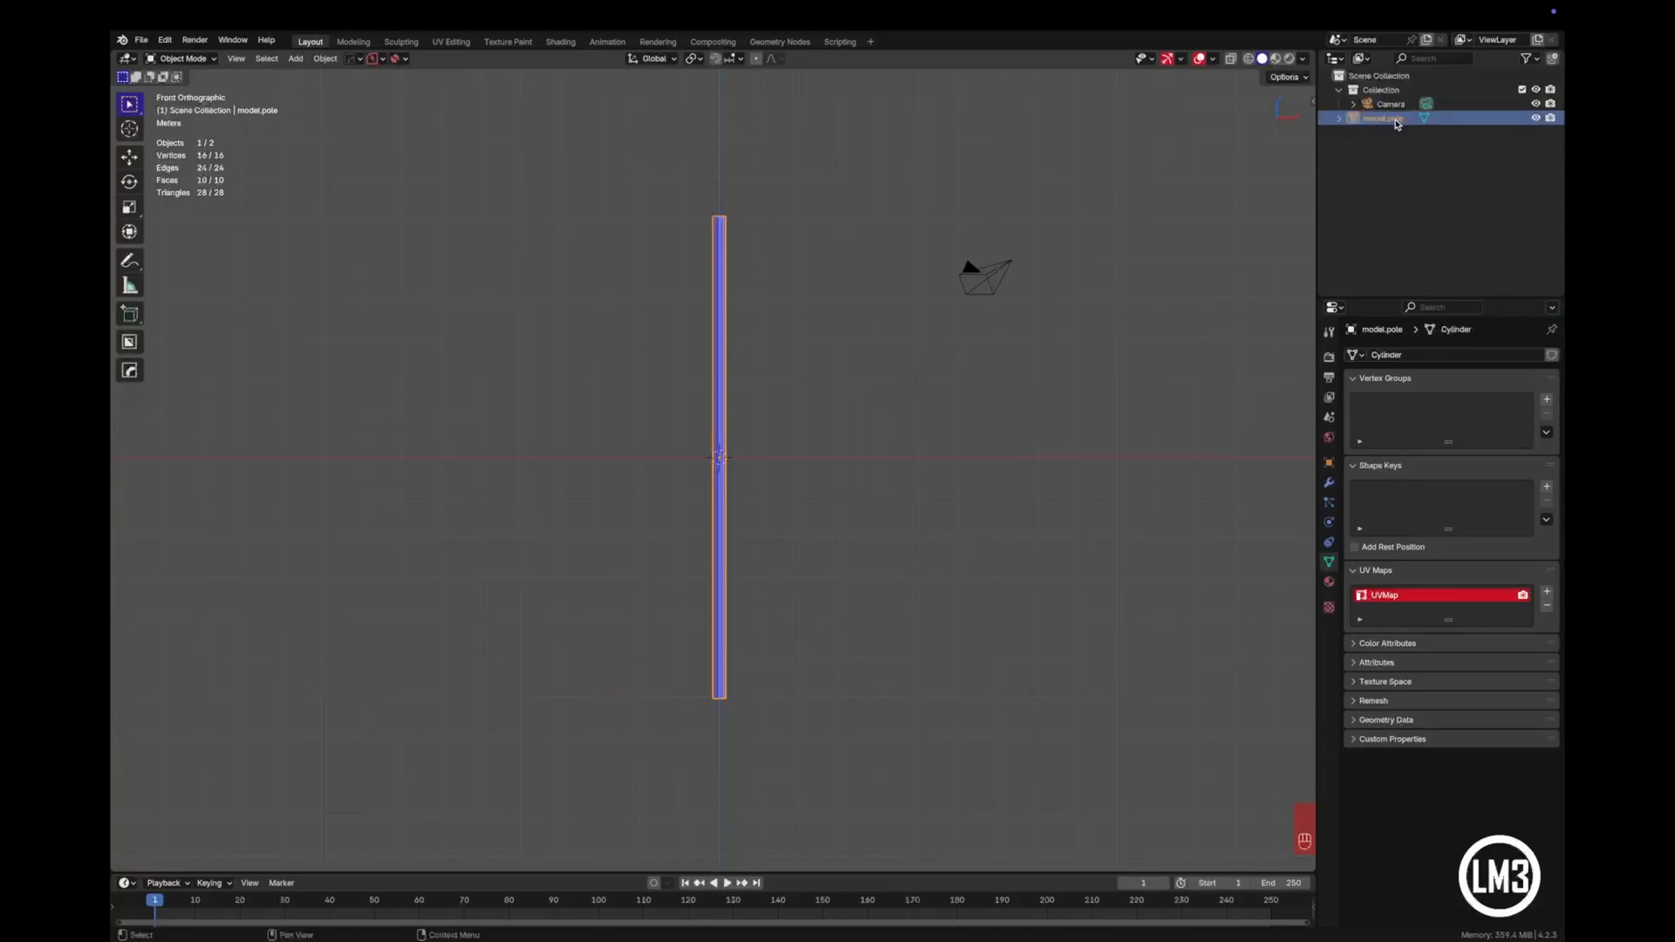
- Move the pole object into a new collection named Flag
key(m)
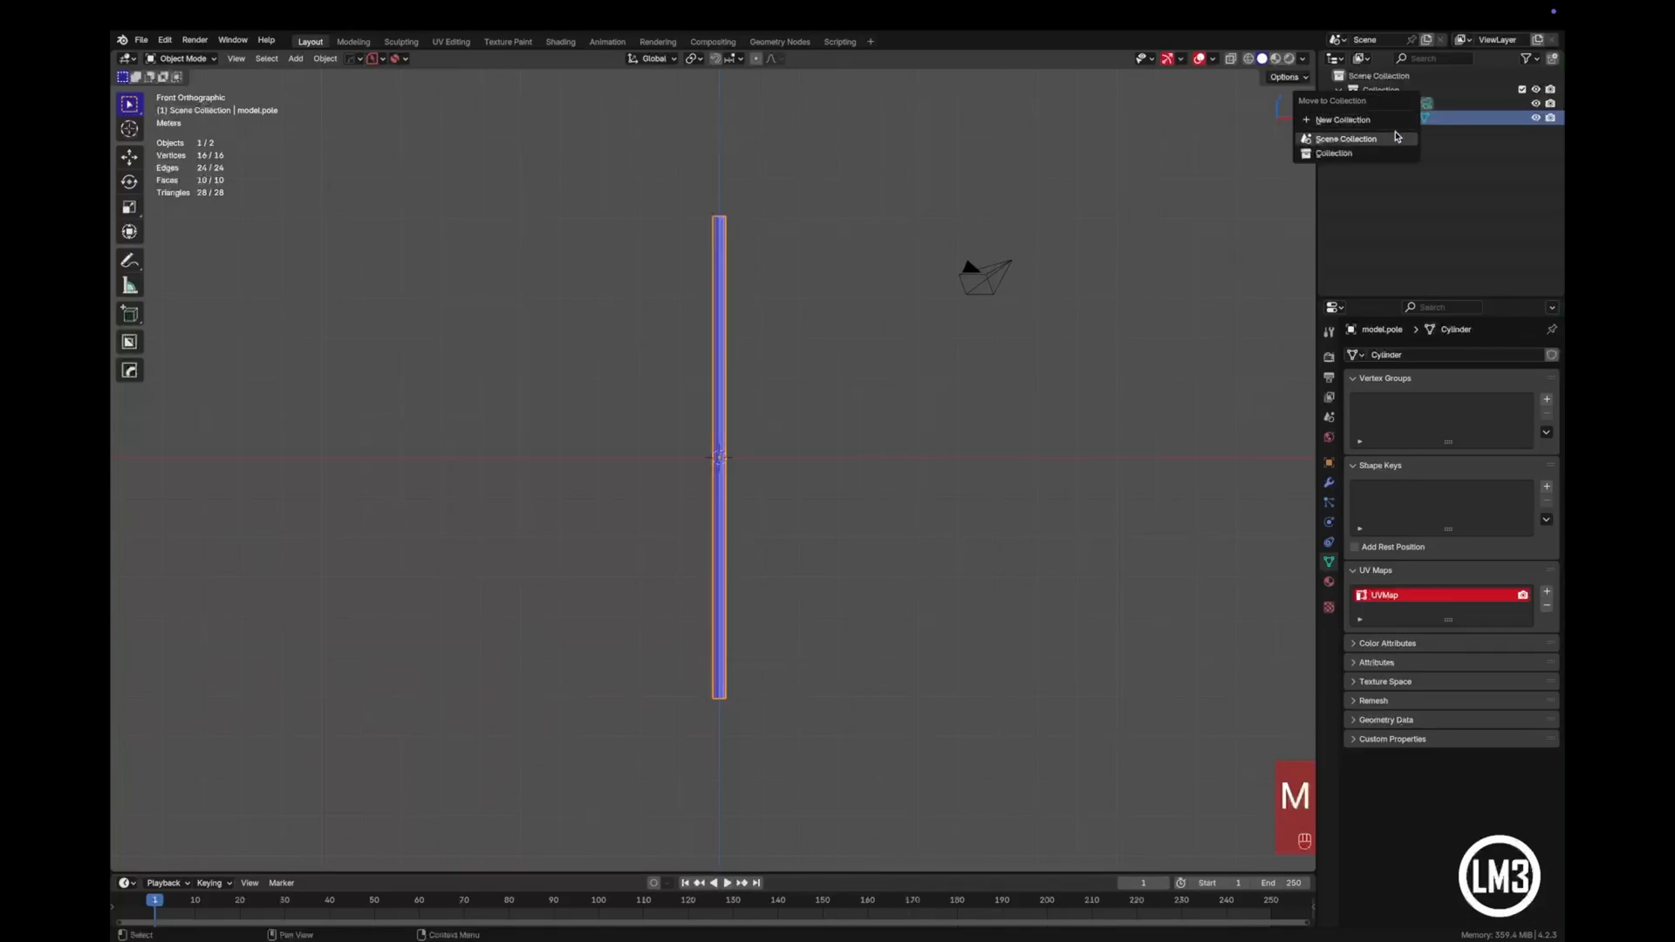
click(1393, 123)
text(Flag)
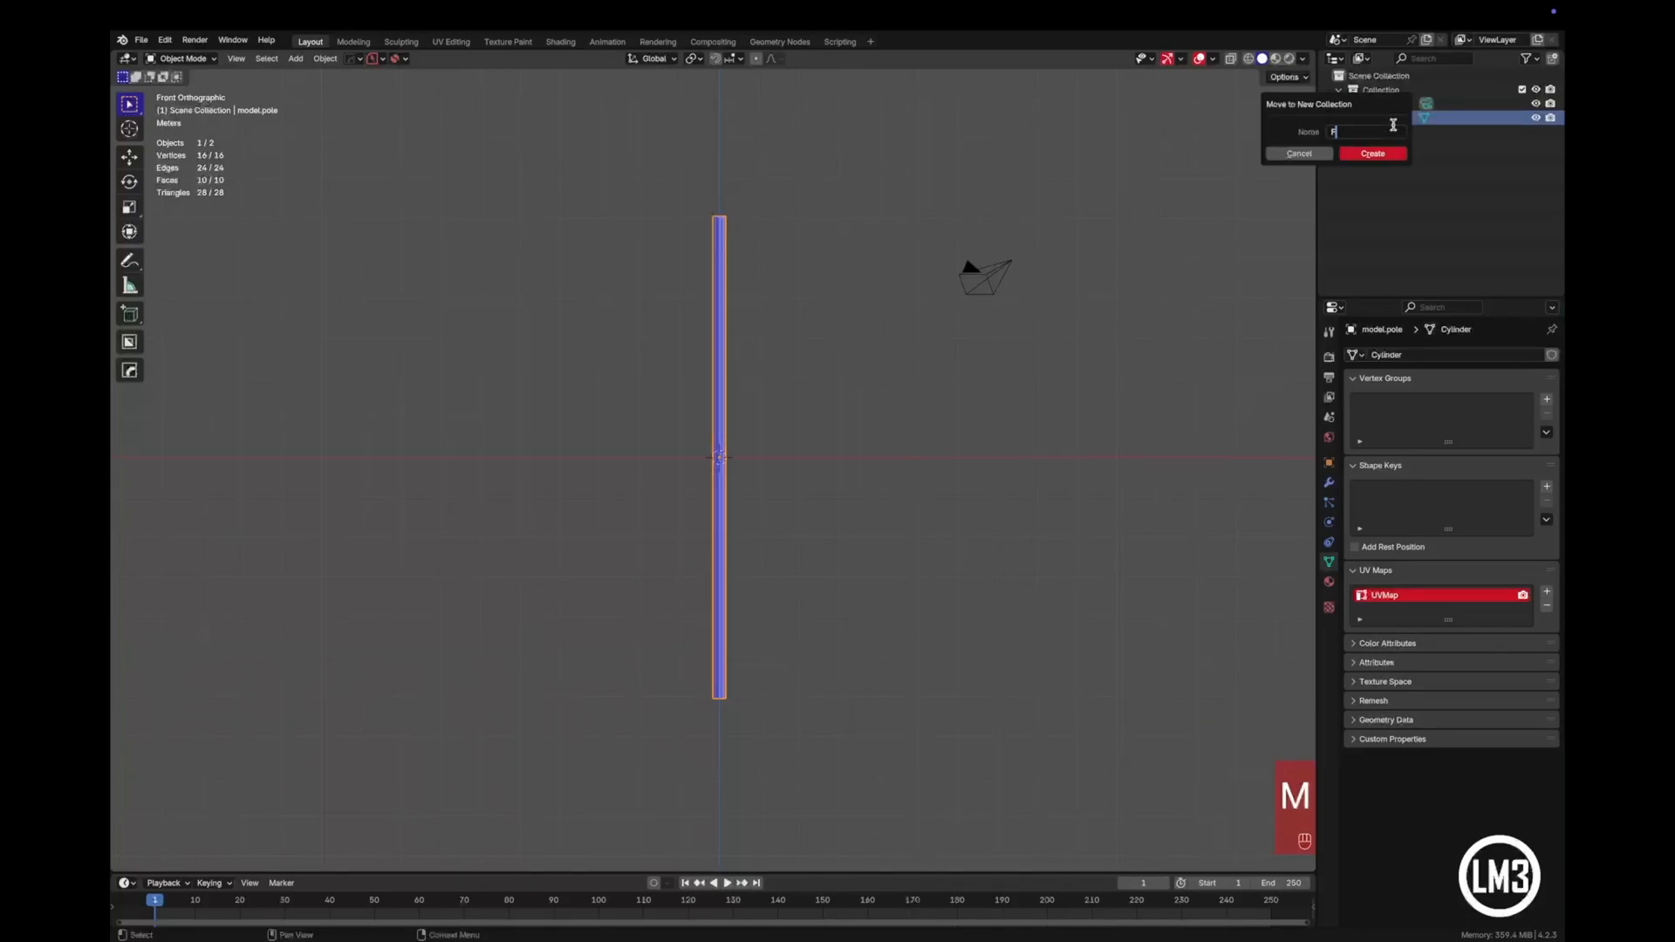
click(1372, 154)
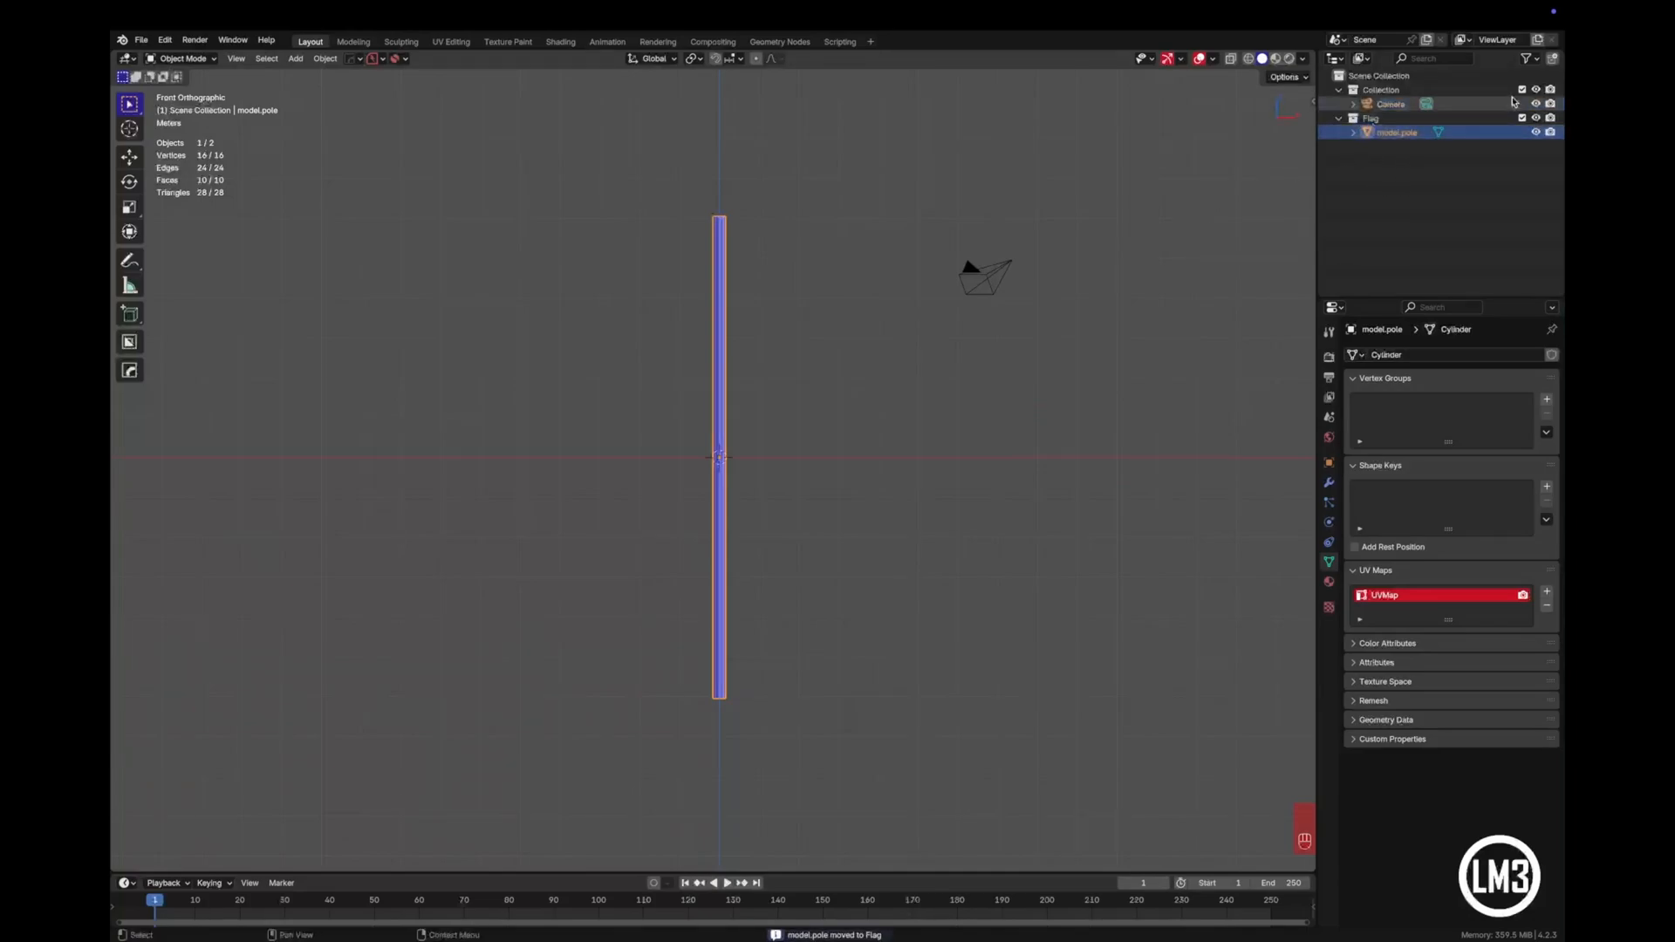
- Give the Flag collection a blue colour tag and clear the selection
click(1397, 118)
right_click(1397, 118)
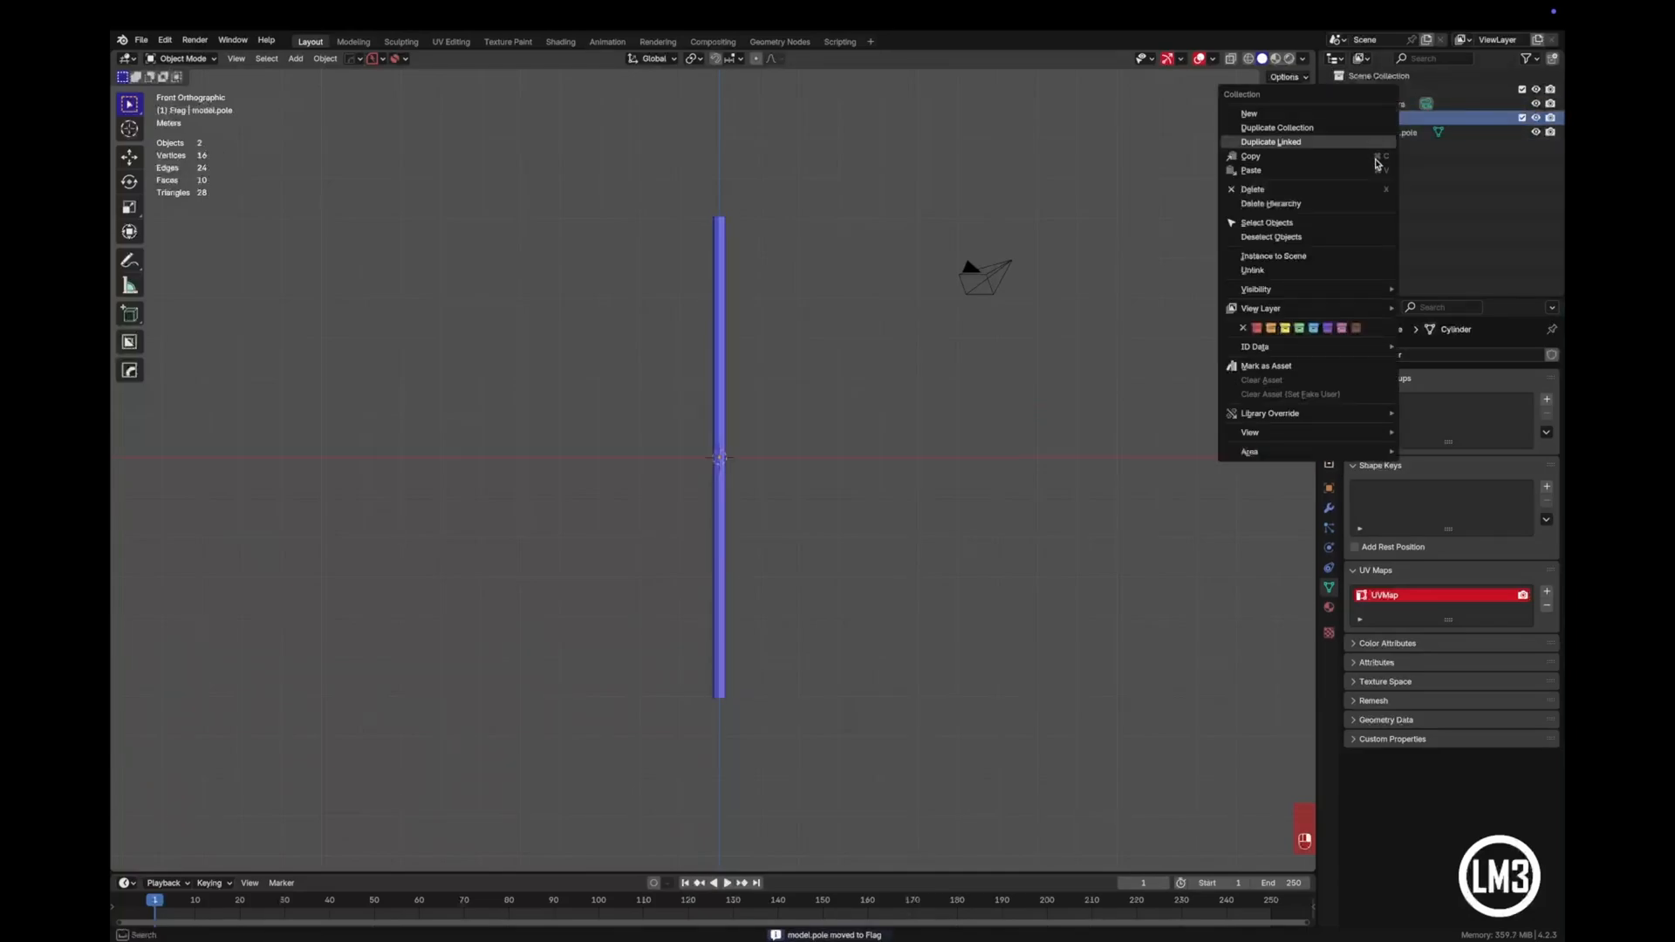
click(1313, 329)
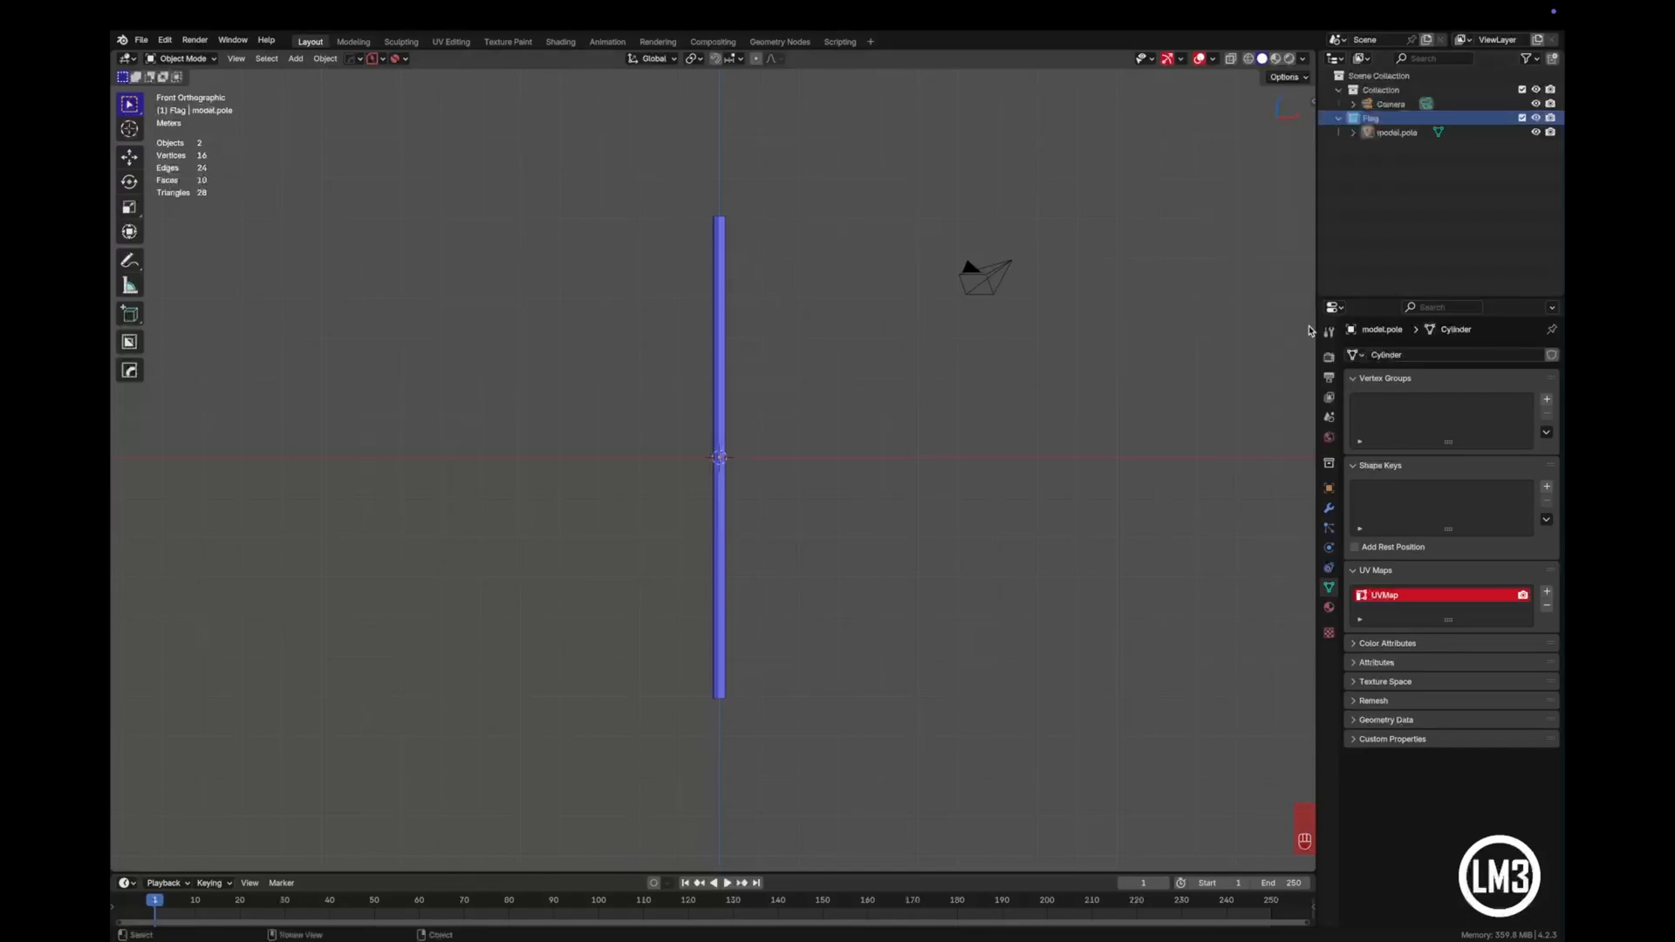
click(1442, 198)
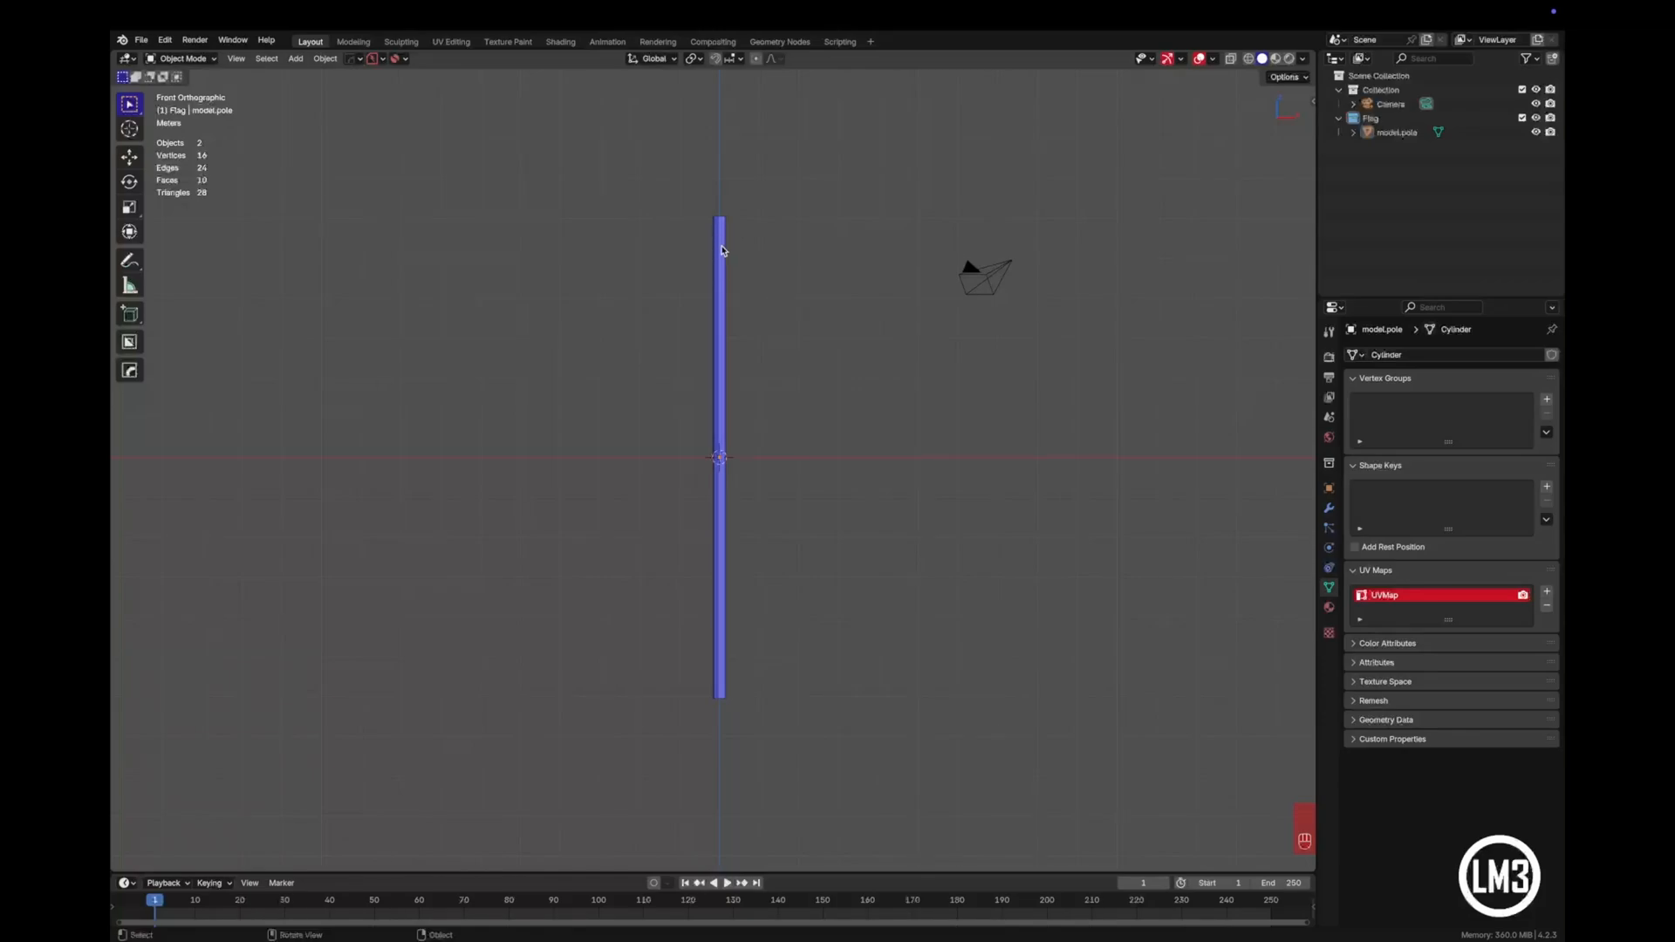
- Enter Edit Mode on the pole and select the edge loop around its top cap
scroll(721, 250, up, 5)
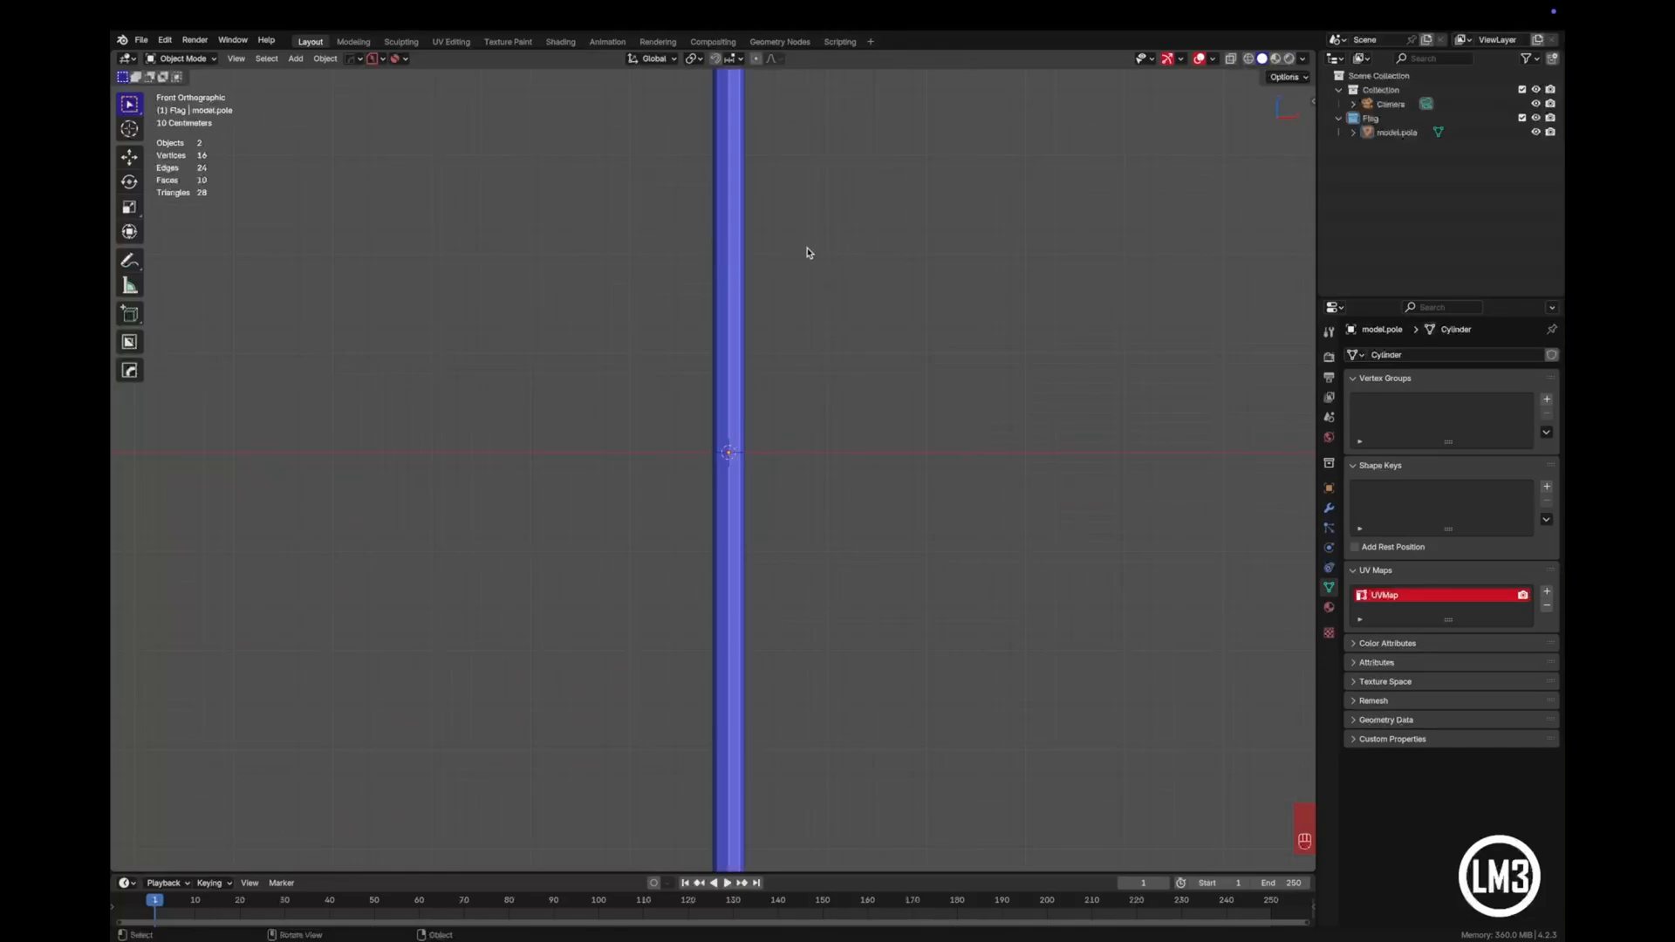
scroll(797, 245, down, 1)
shift+middle_drag(776, 228, 779, 489)
middle_drag(782, 367, 759, 311)
click(718, 266)
key(Tab)
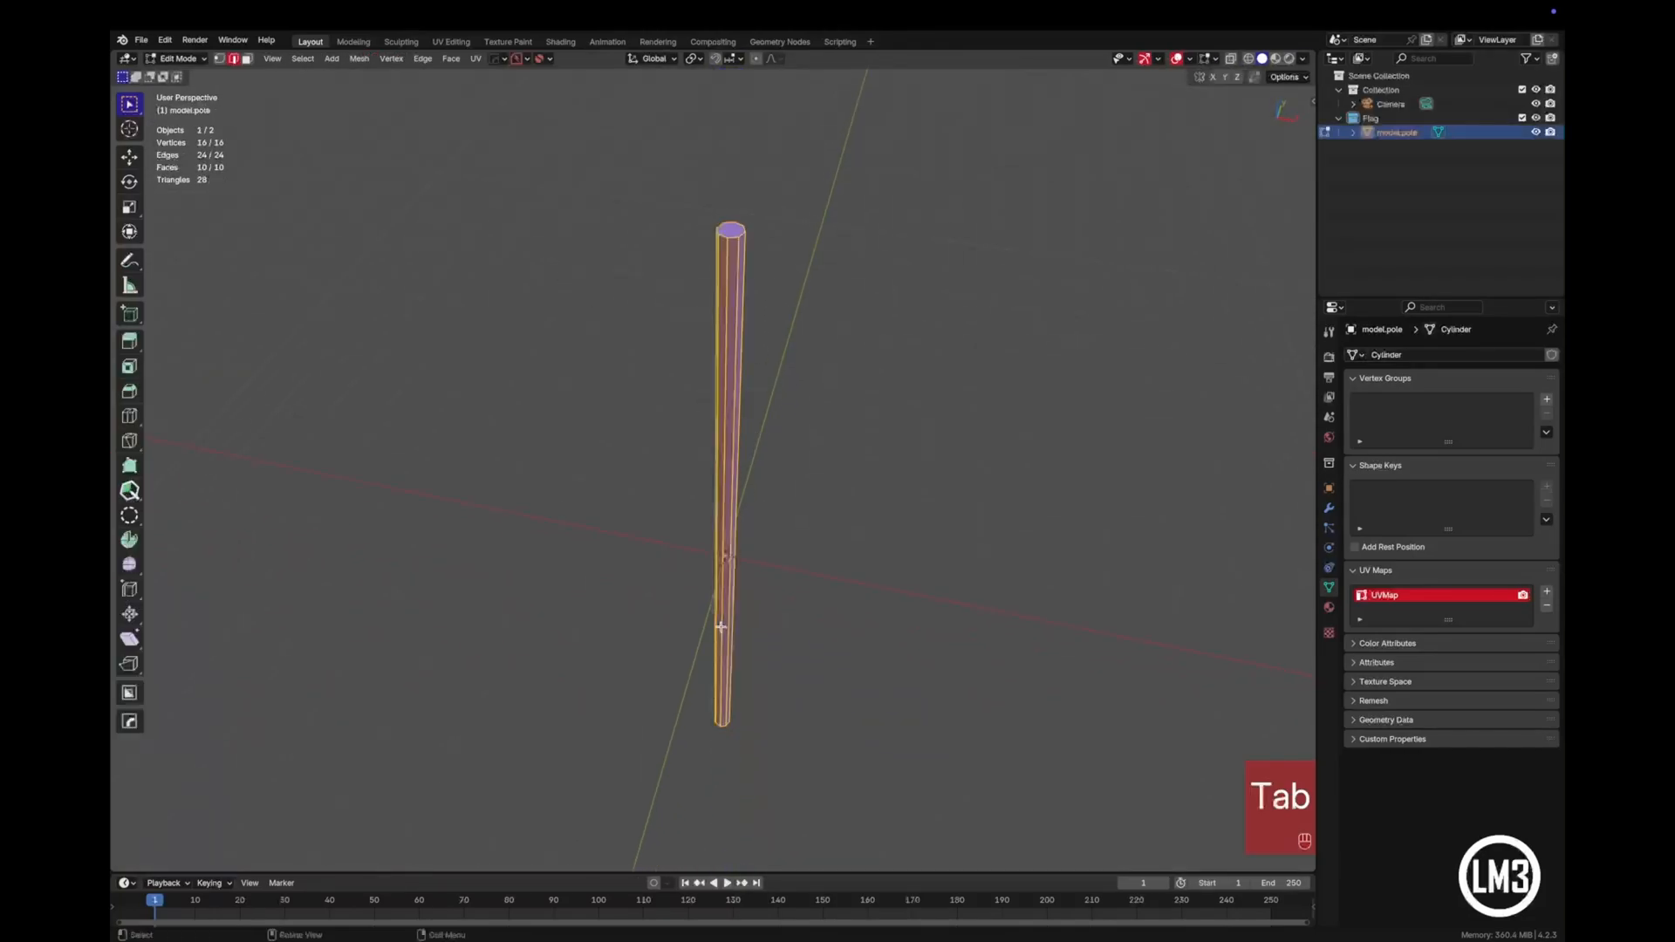
scroll(803, 228, up, 3)
shift+middle_drag(803, 228, 693, 523)
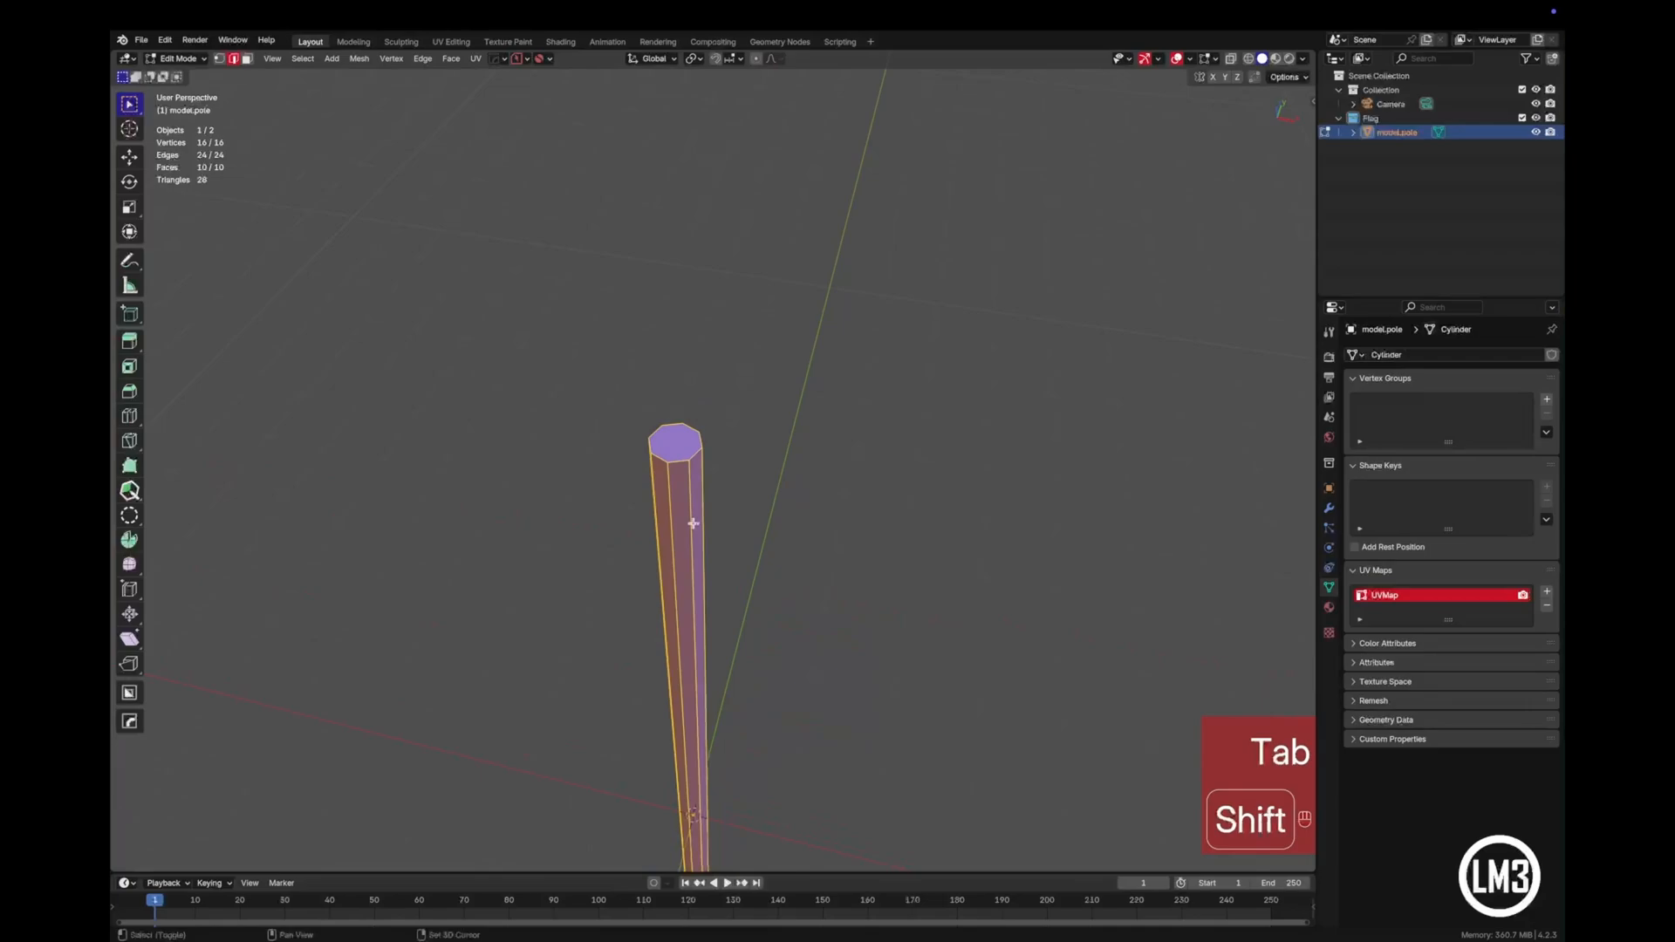
alt+click(681, 460)
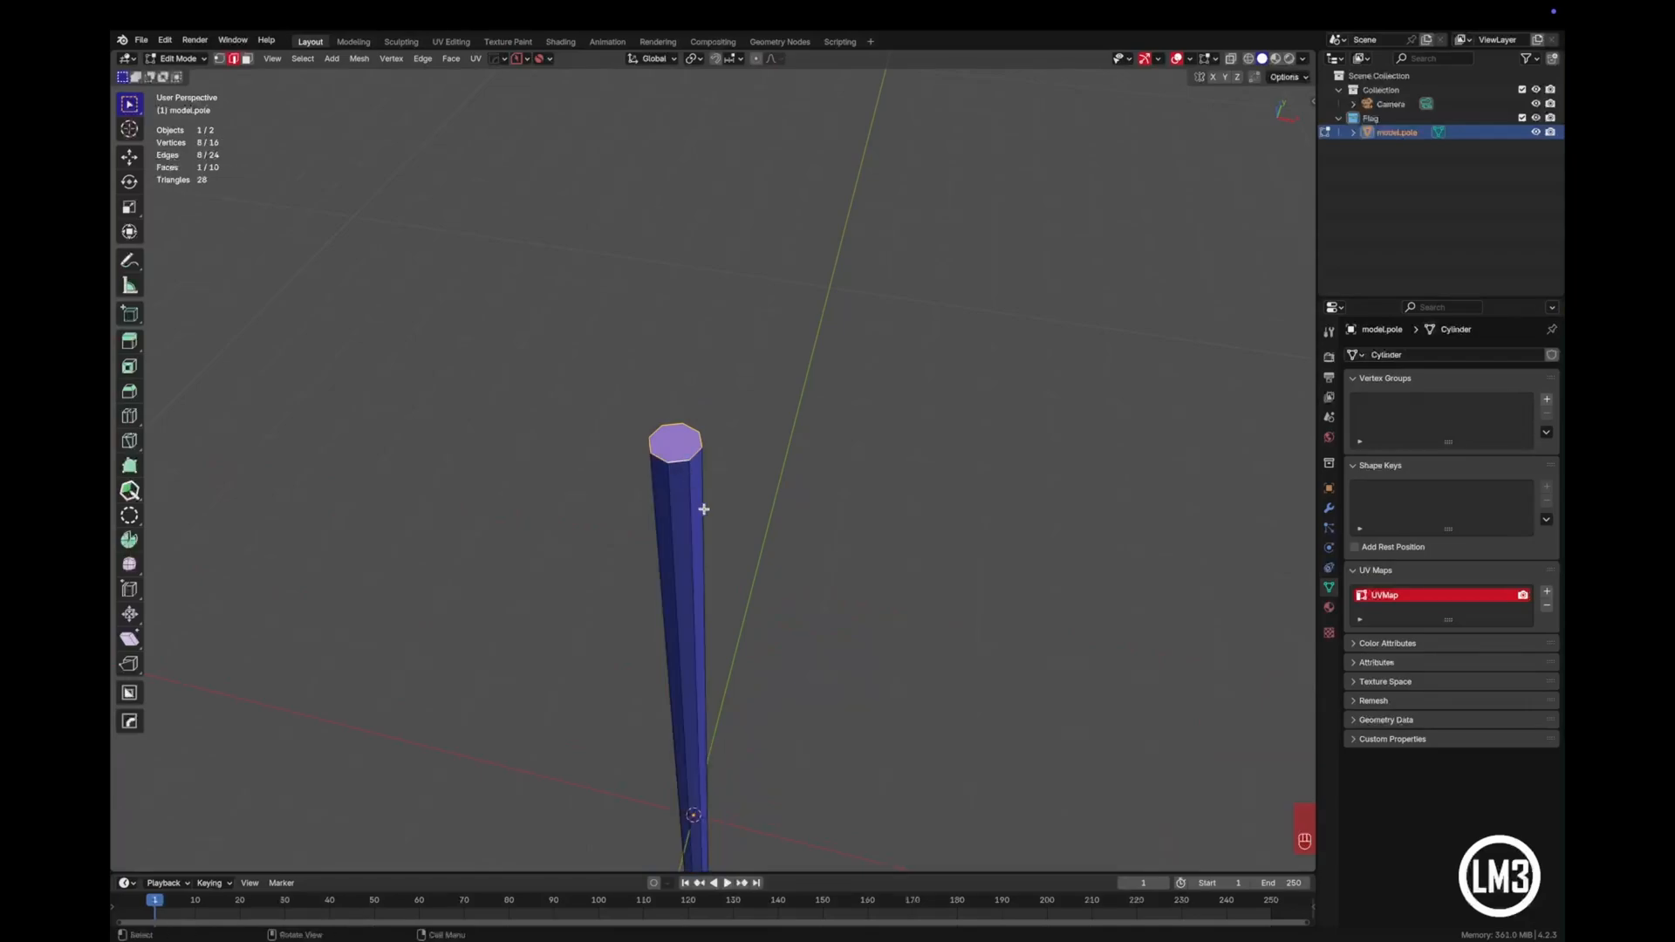
shift+middle_drag(703, 505, 781, 358)
- Add the edge loop around the pole's bottom cap to the selection
scroll(699, 579, down, 3)
middle_drag(698, 579, 725, 456)
shift+middle_drag(781, 671, 747, 432)
scroll(716, 474, up, 6)
shift+middle_drag(625, 509, 882, 479)
alt+shift+click(750, 475)
shift+middle_drag(836, 340, 790, 706)
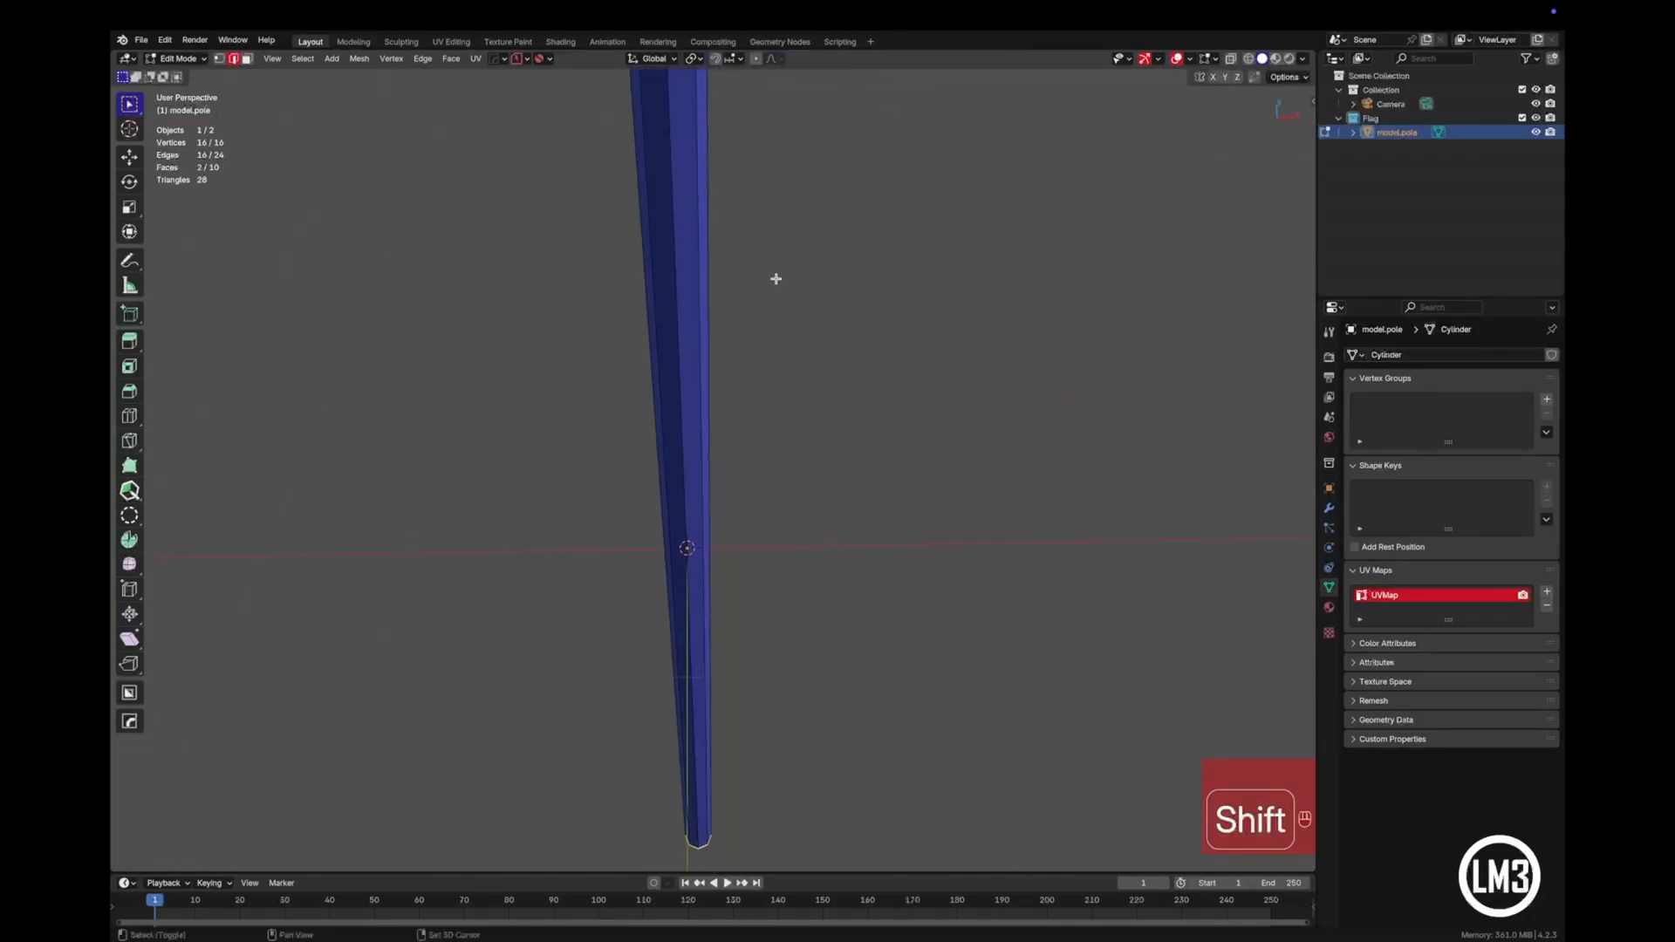
shift+middle_drag(773, 277, 782, 375)
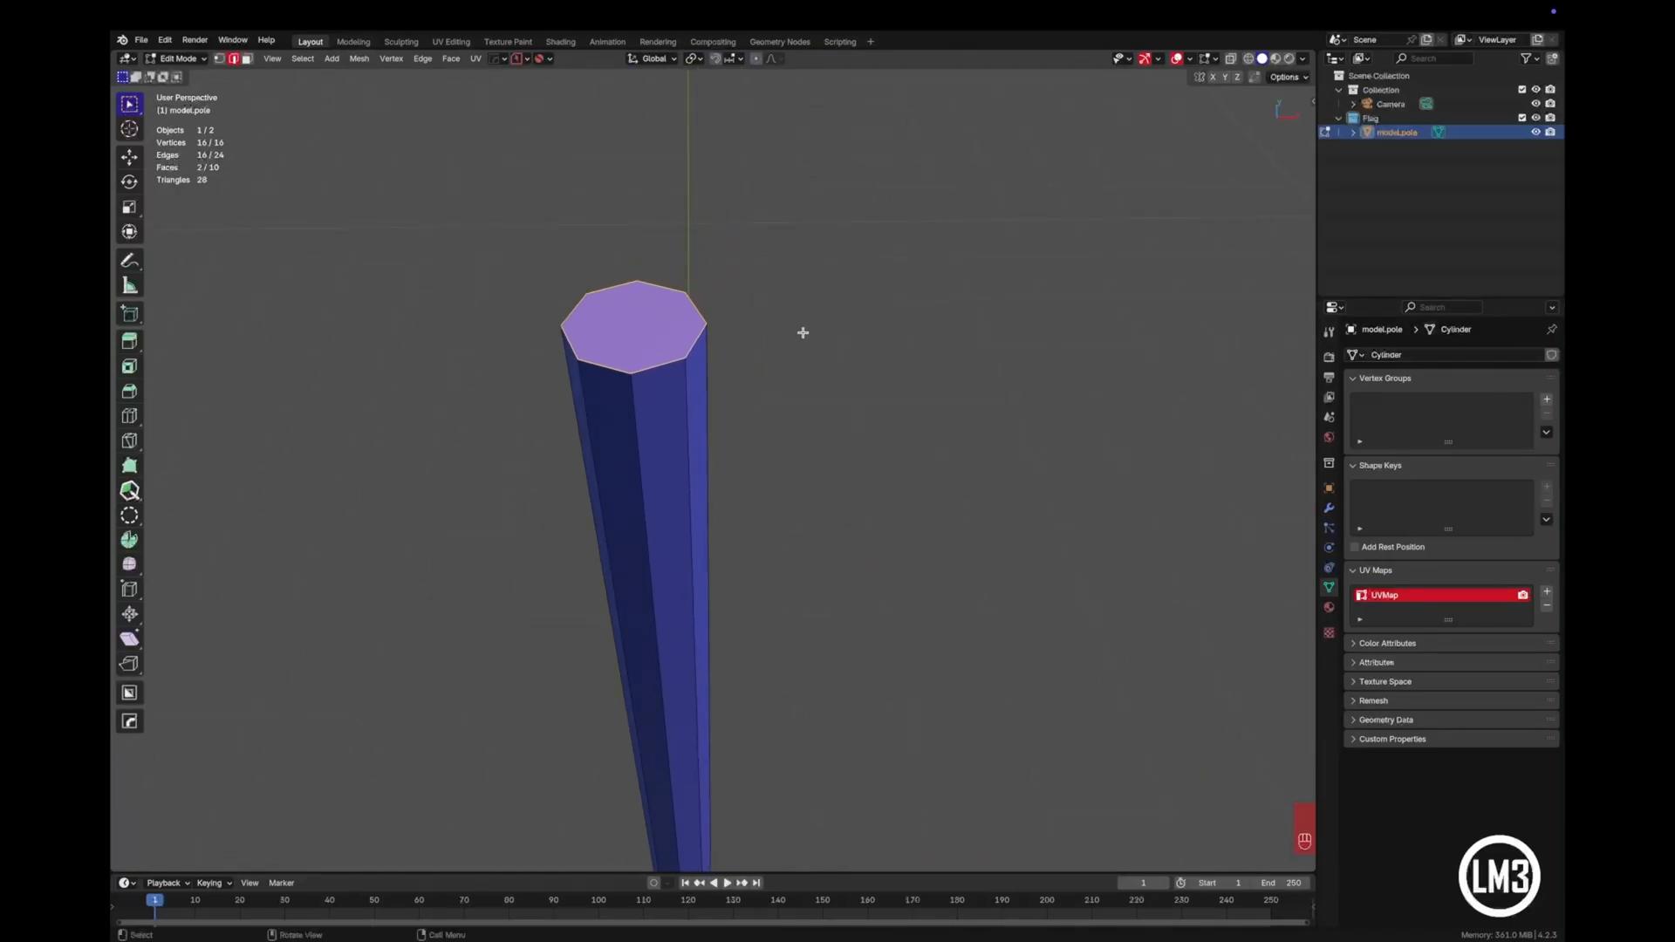
key(i)
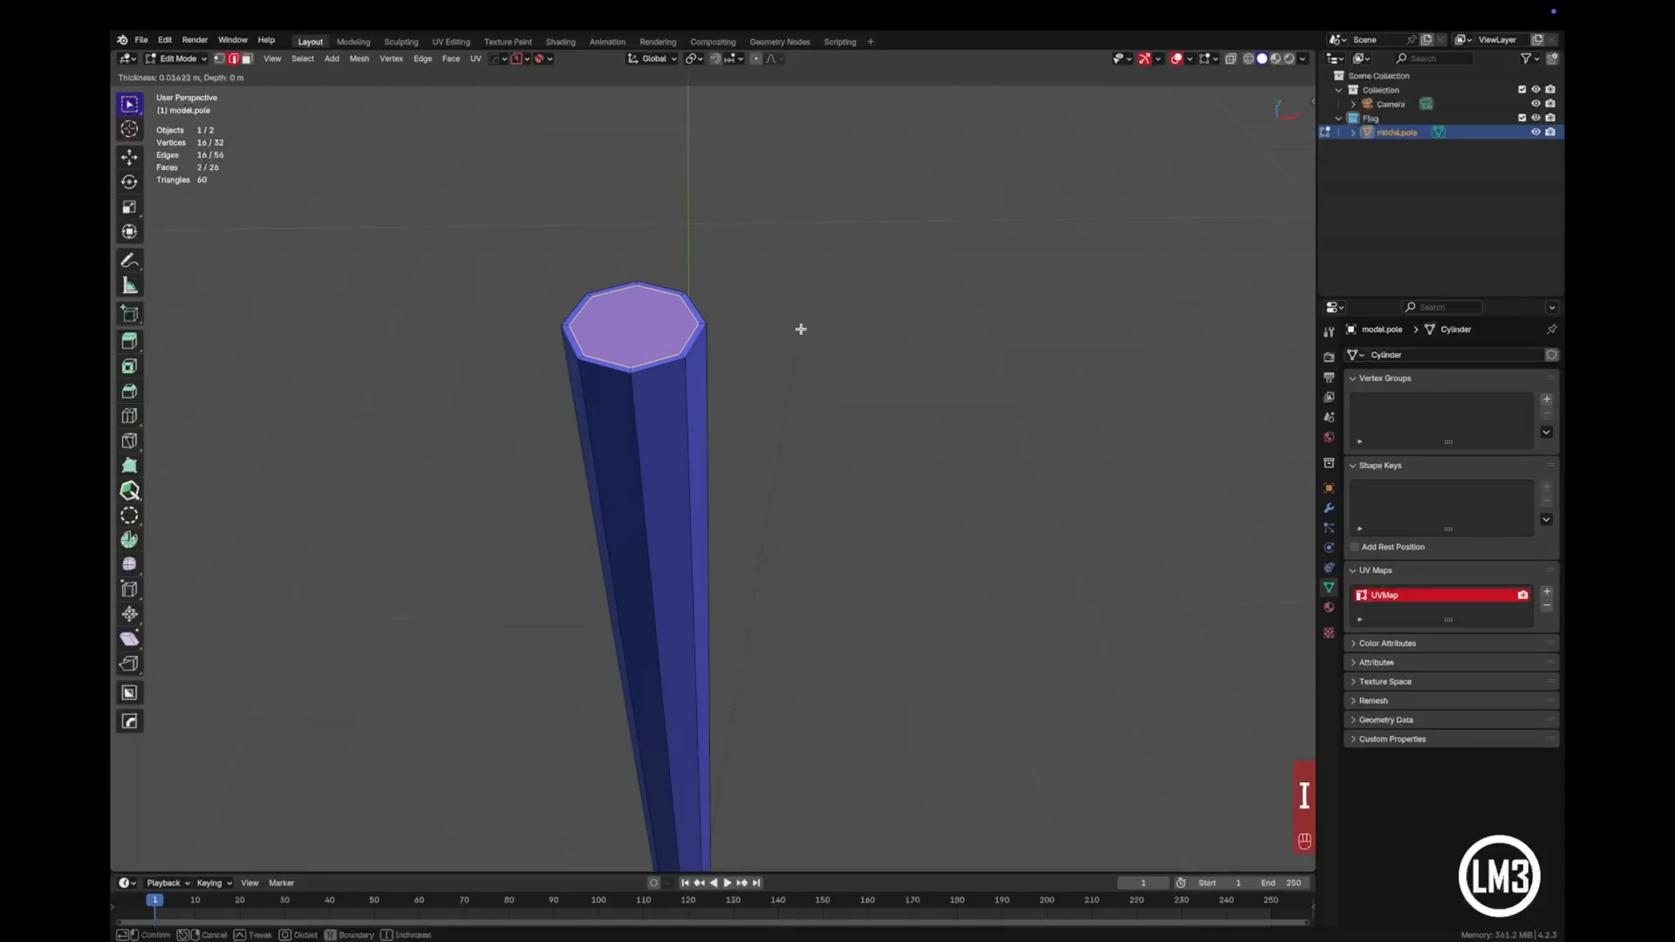
click(800, 331)
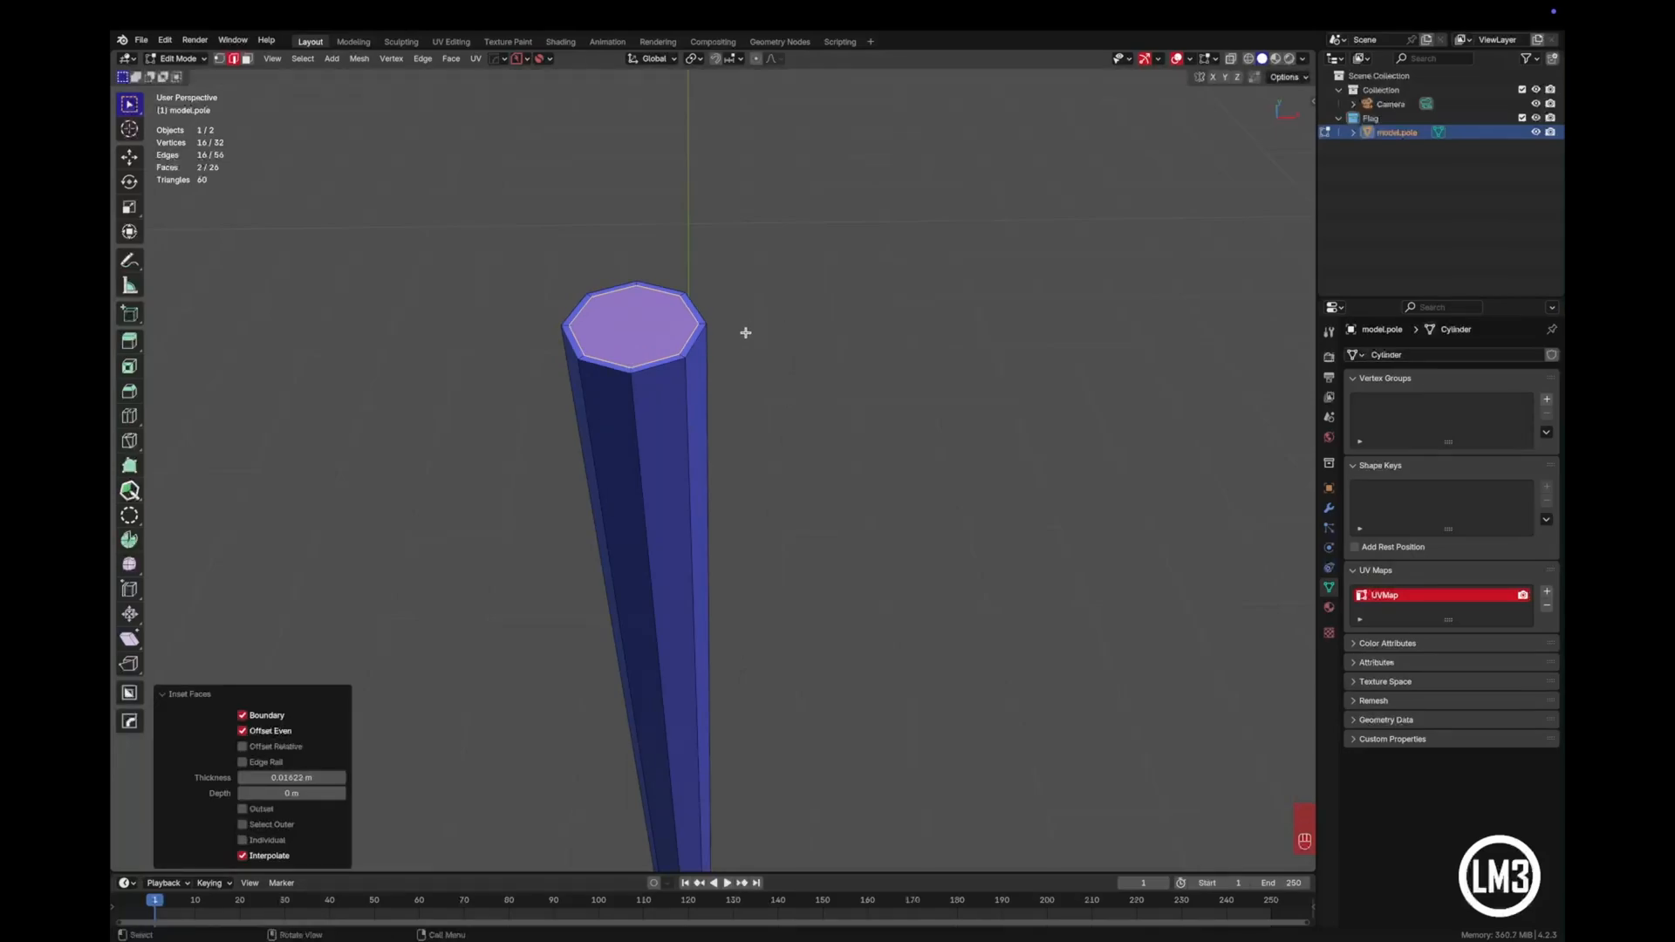
key(super+z)
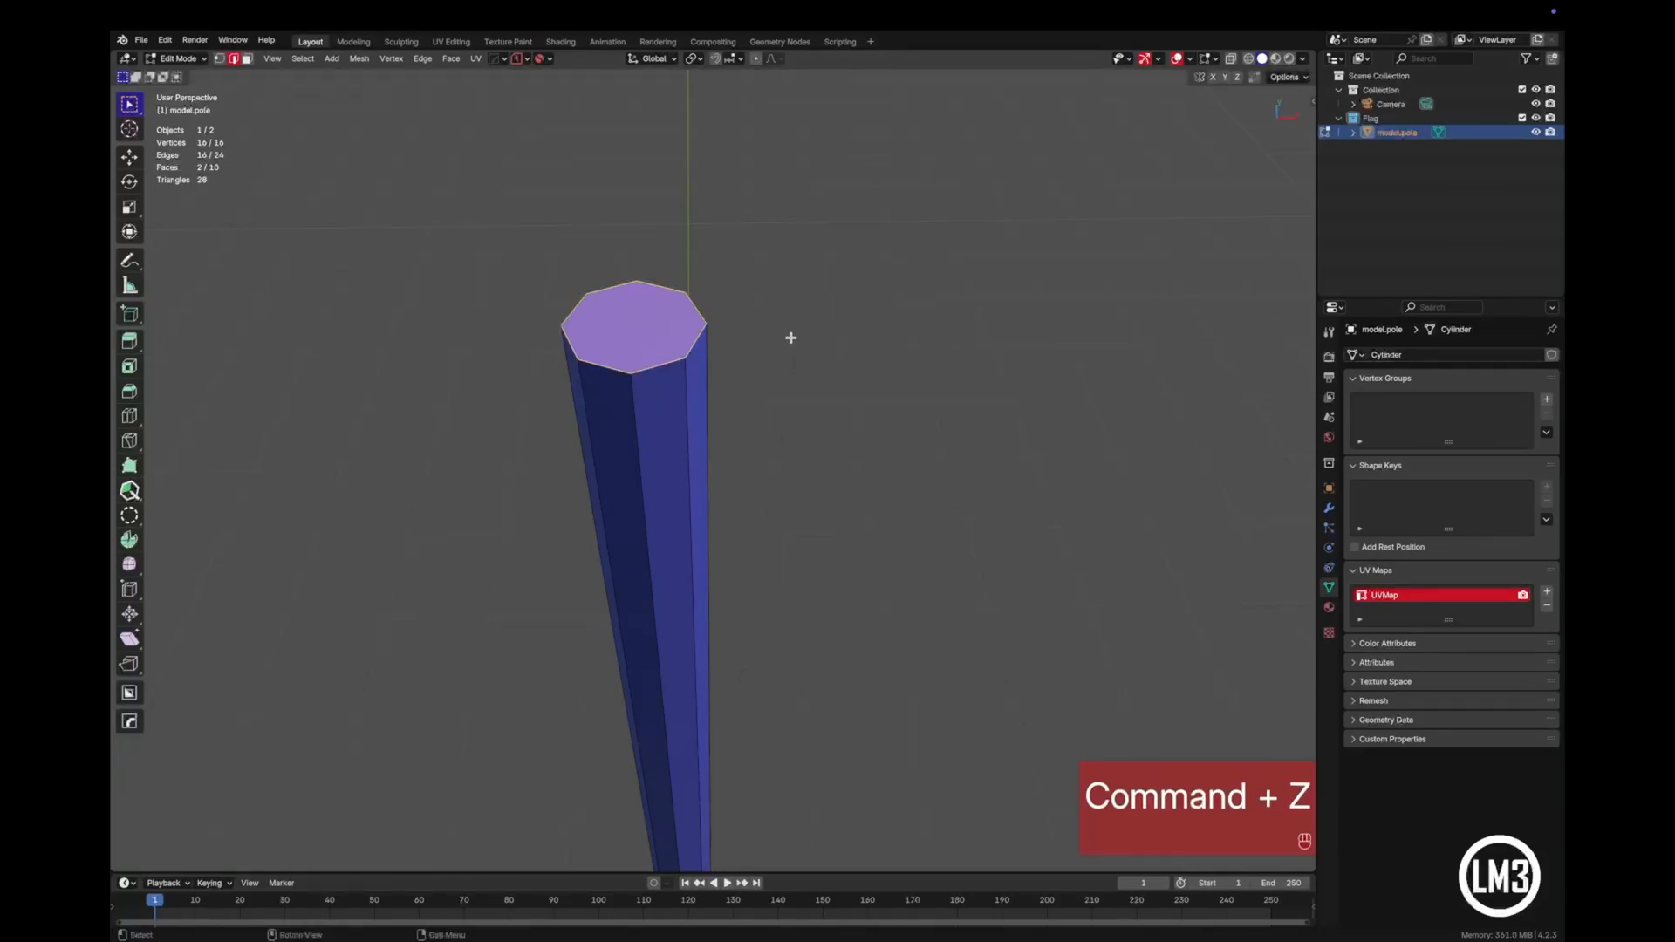
- Bevel the edge loops of both end caps with 2 segments and a width of about 0.01 m
key(ctrl+b)
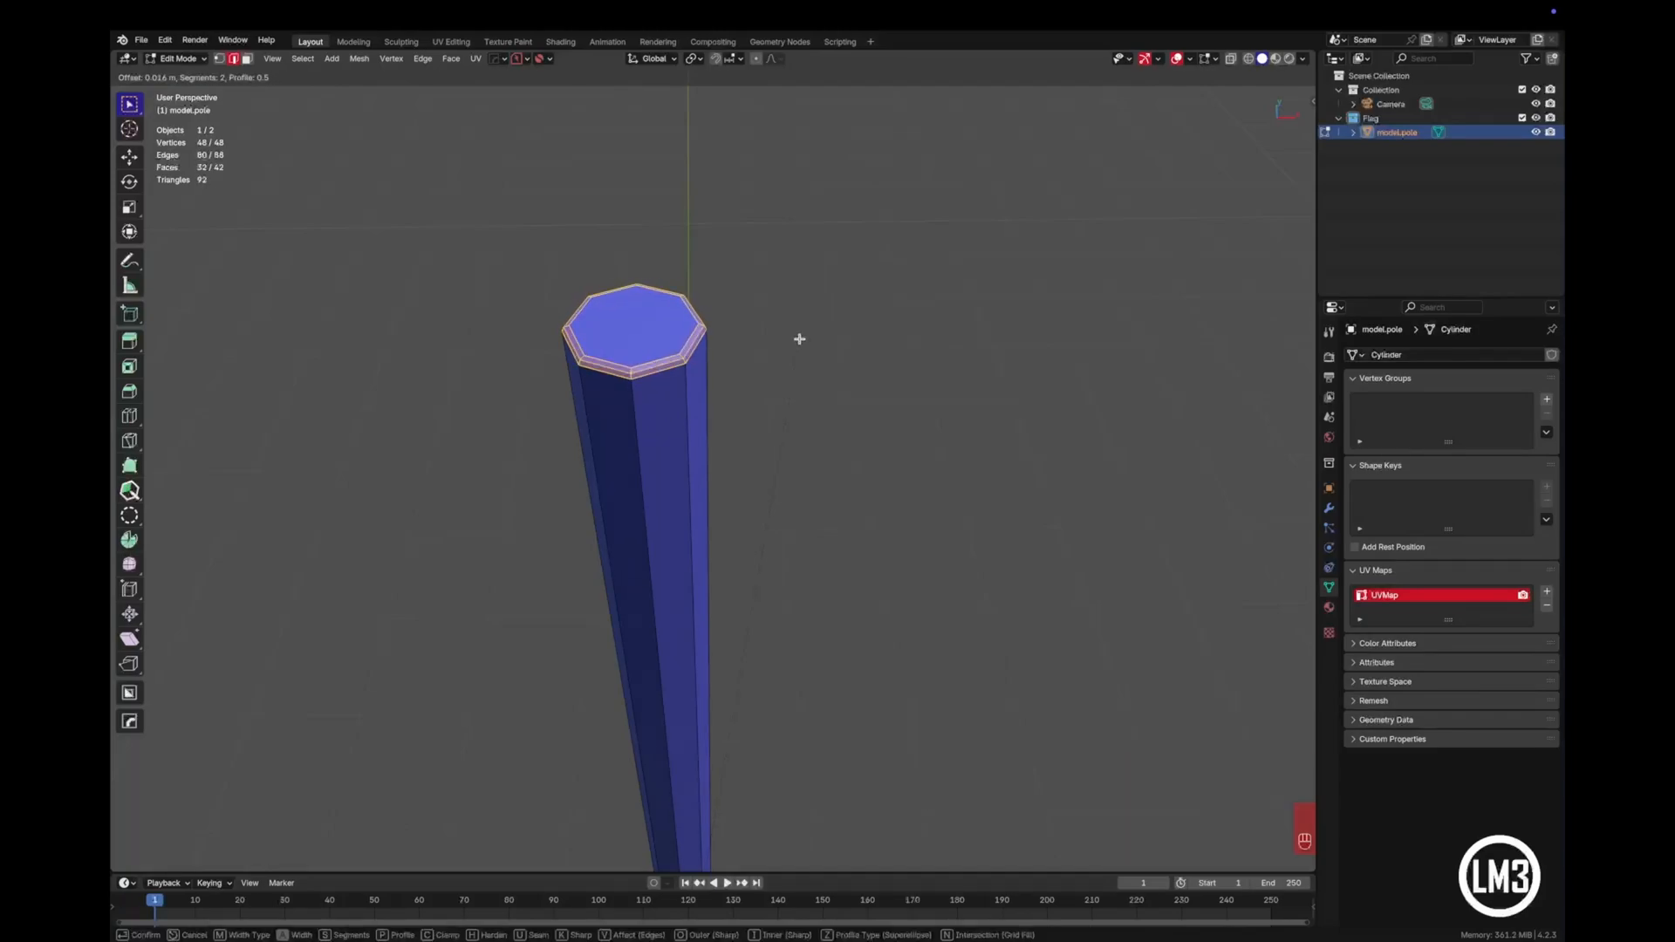
scroll(797, 339, up, 1)
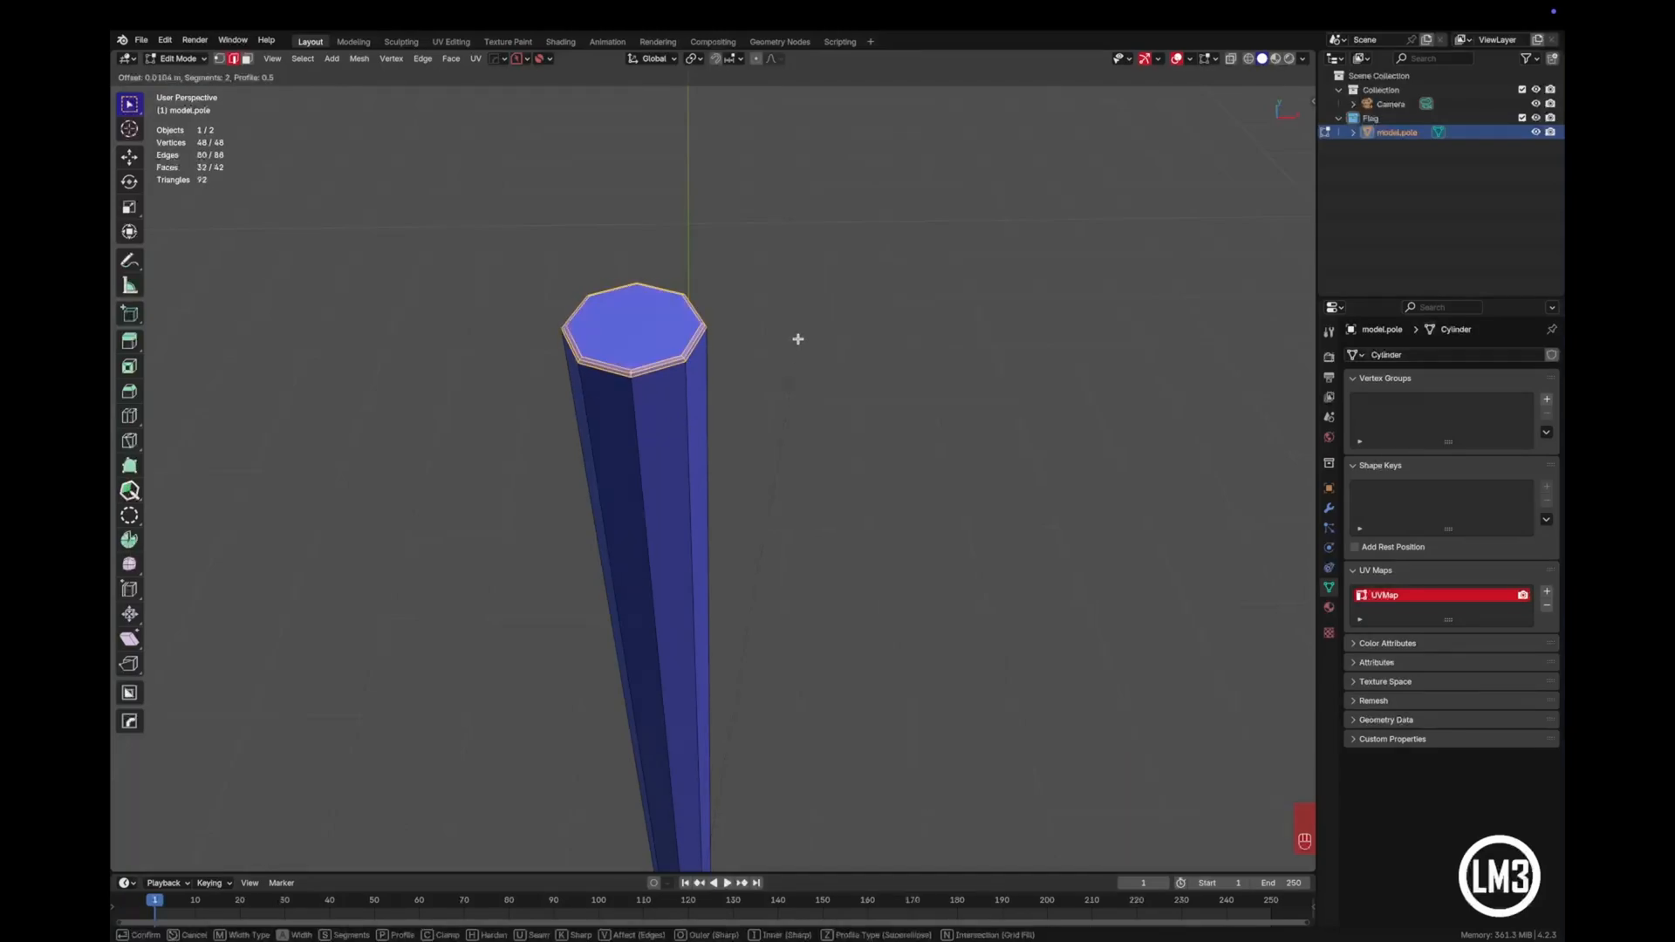
click(798, 339)
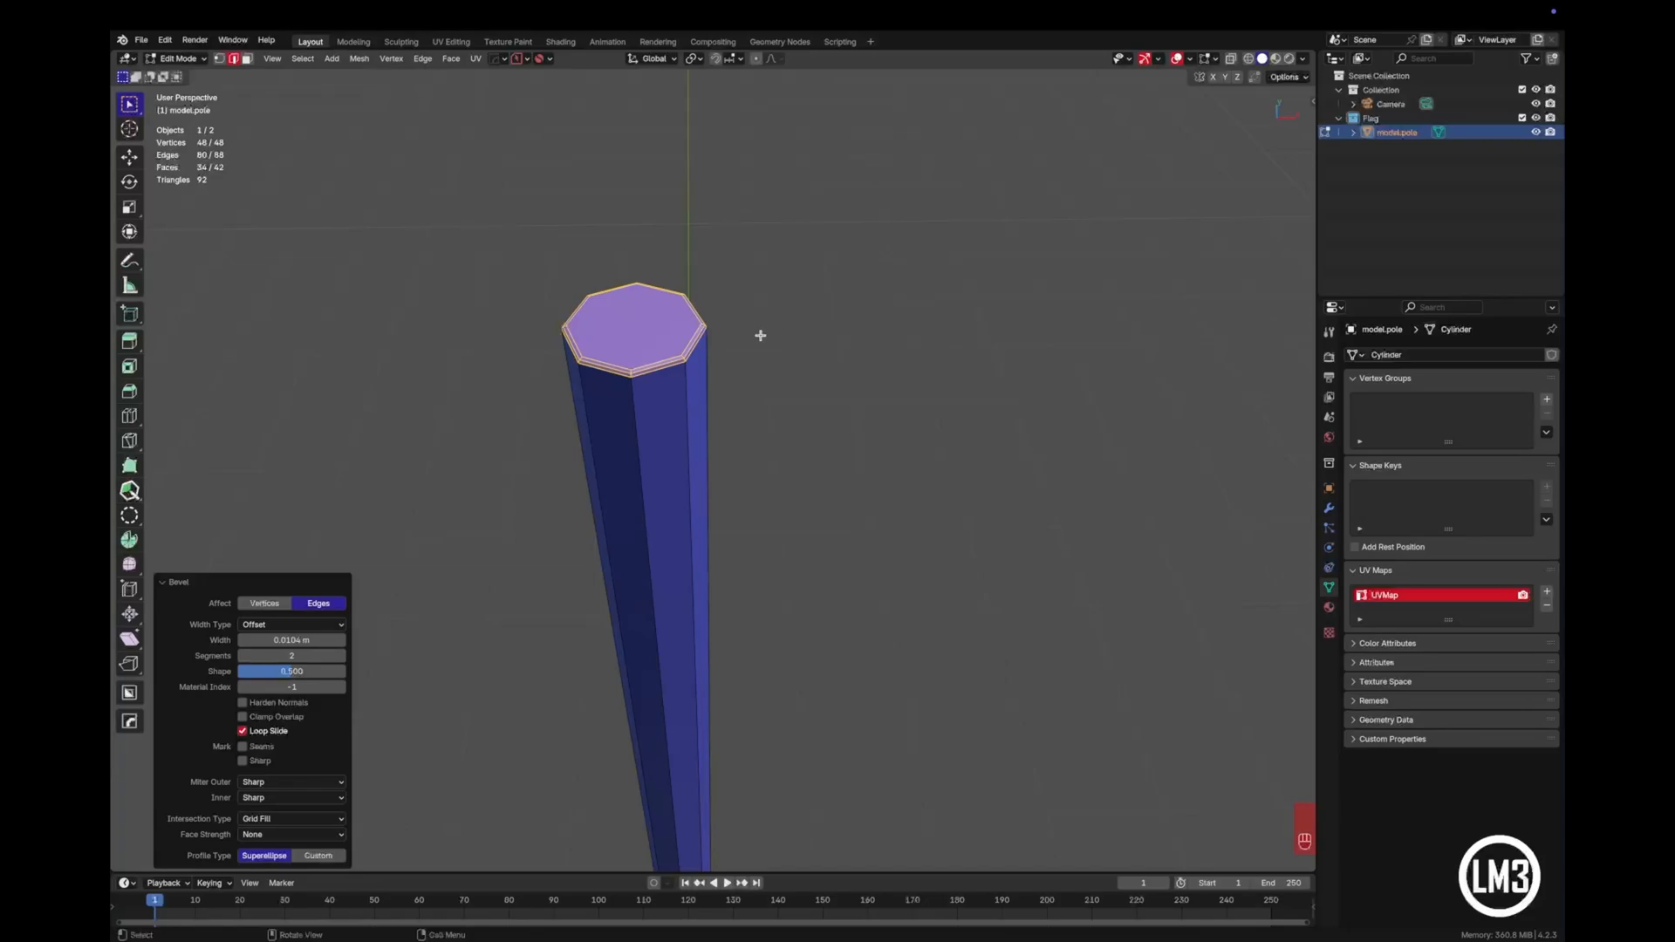
key(i)
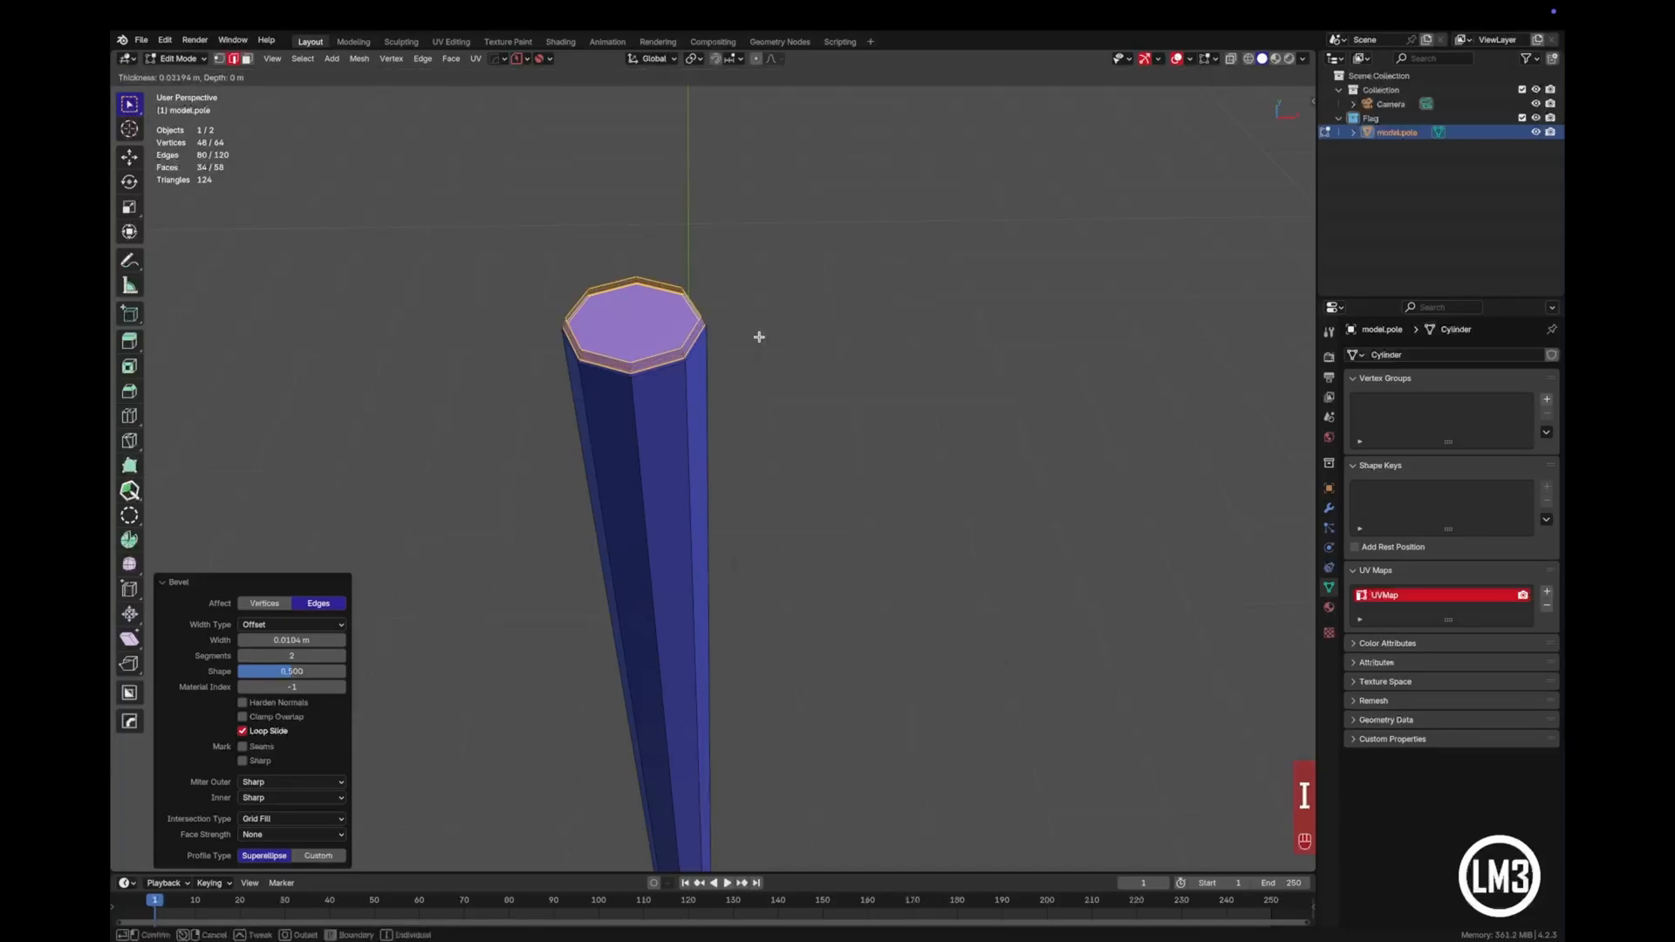
key(Escape)
- Select the flat top and bottom faces of the pole in face mode and inset both by about 0.034 m
key(Tab)
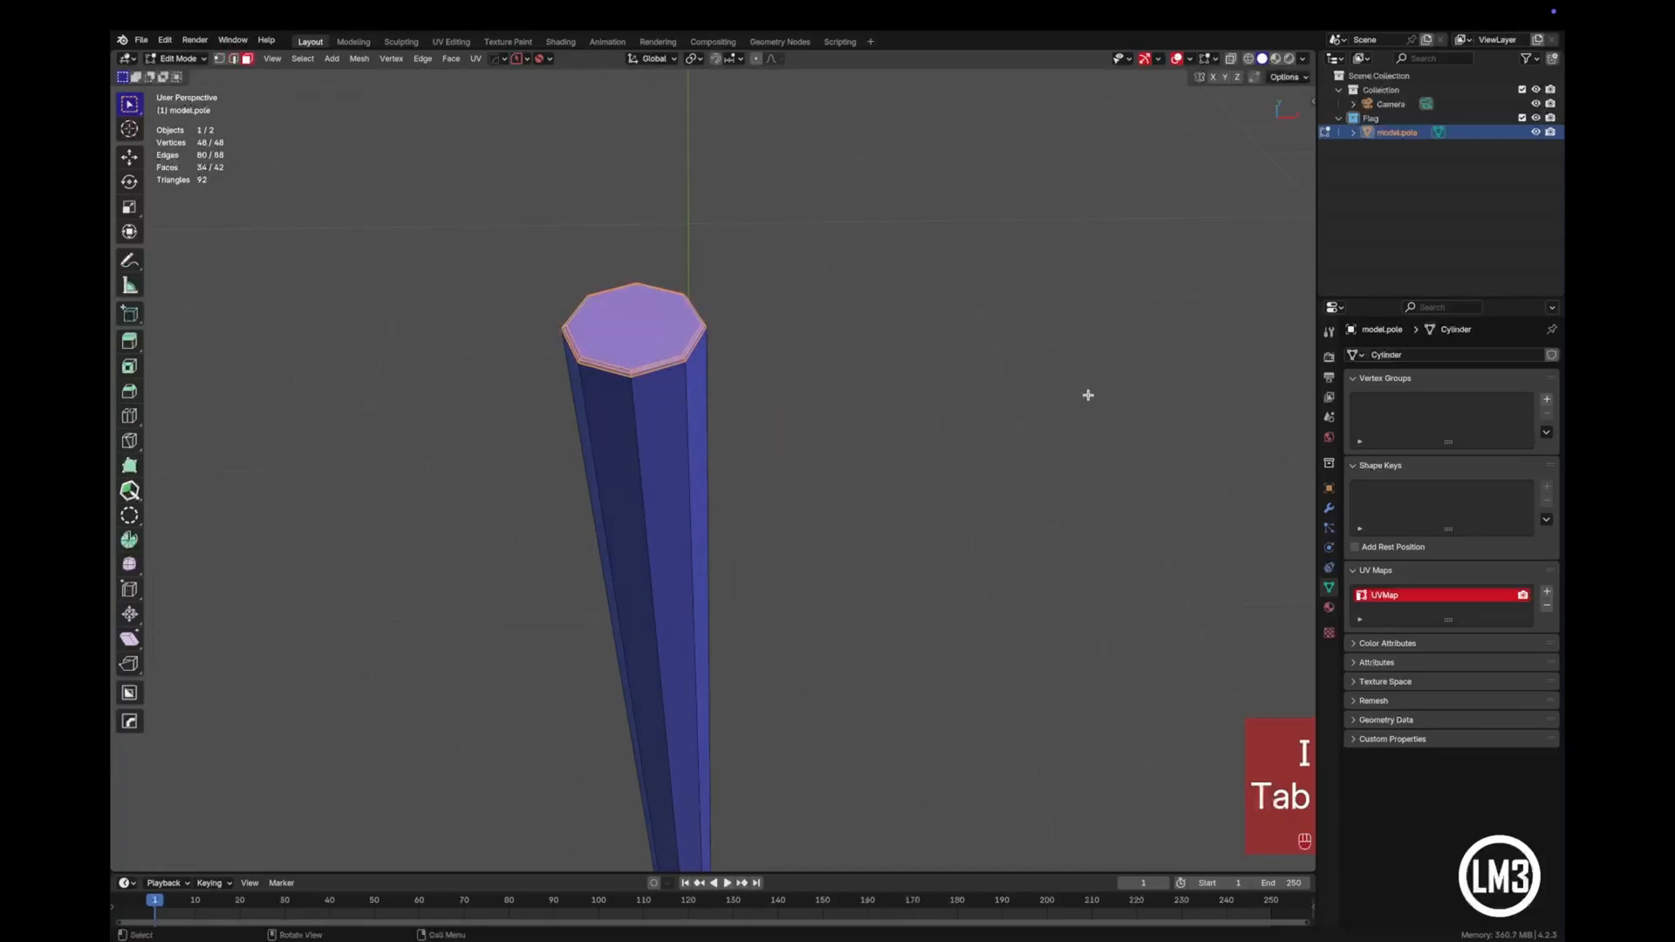
click(664, 334)
scroll(729, 360, down, 6)
shift+middle_drag(776, 587, 785, 388)
middle_drag(786, 635, 786, 530)
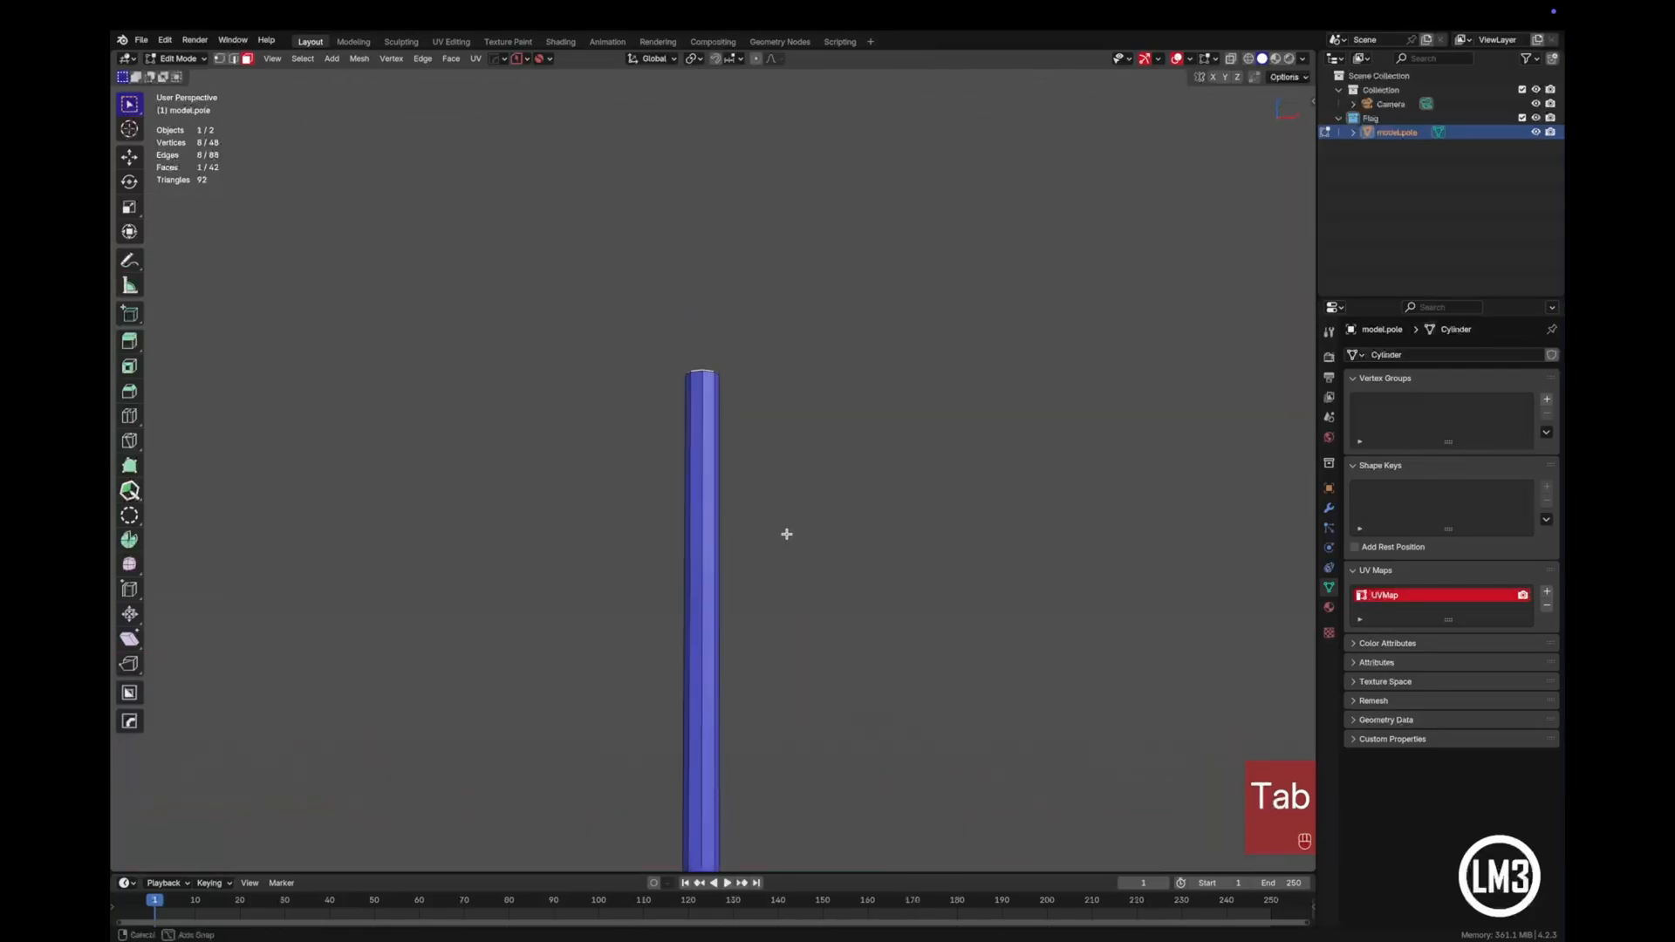
shift+middle_drag(738, 611, 733, 411)
shift+middle_drag(740, 768, 723, 396)
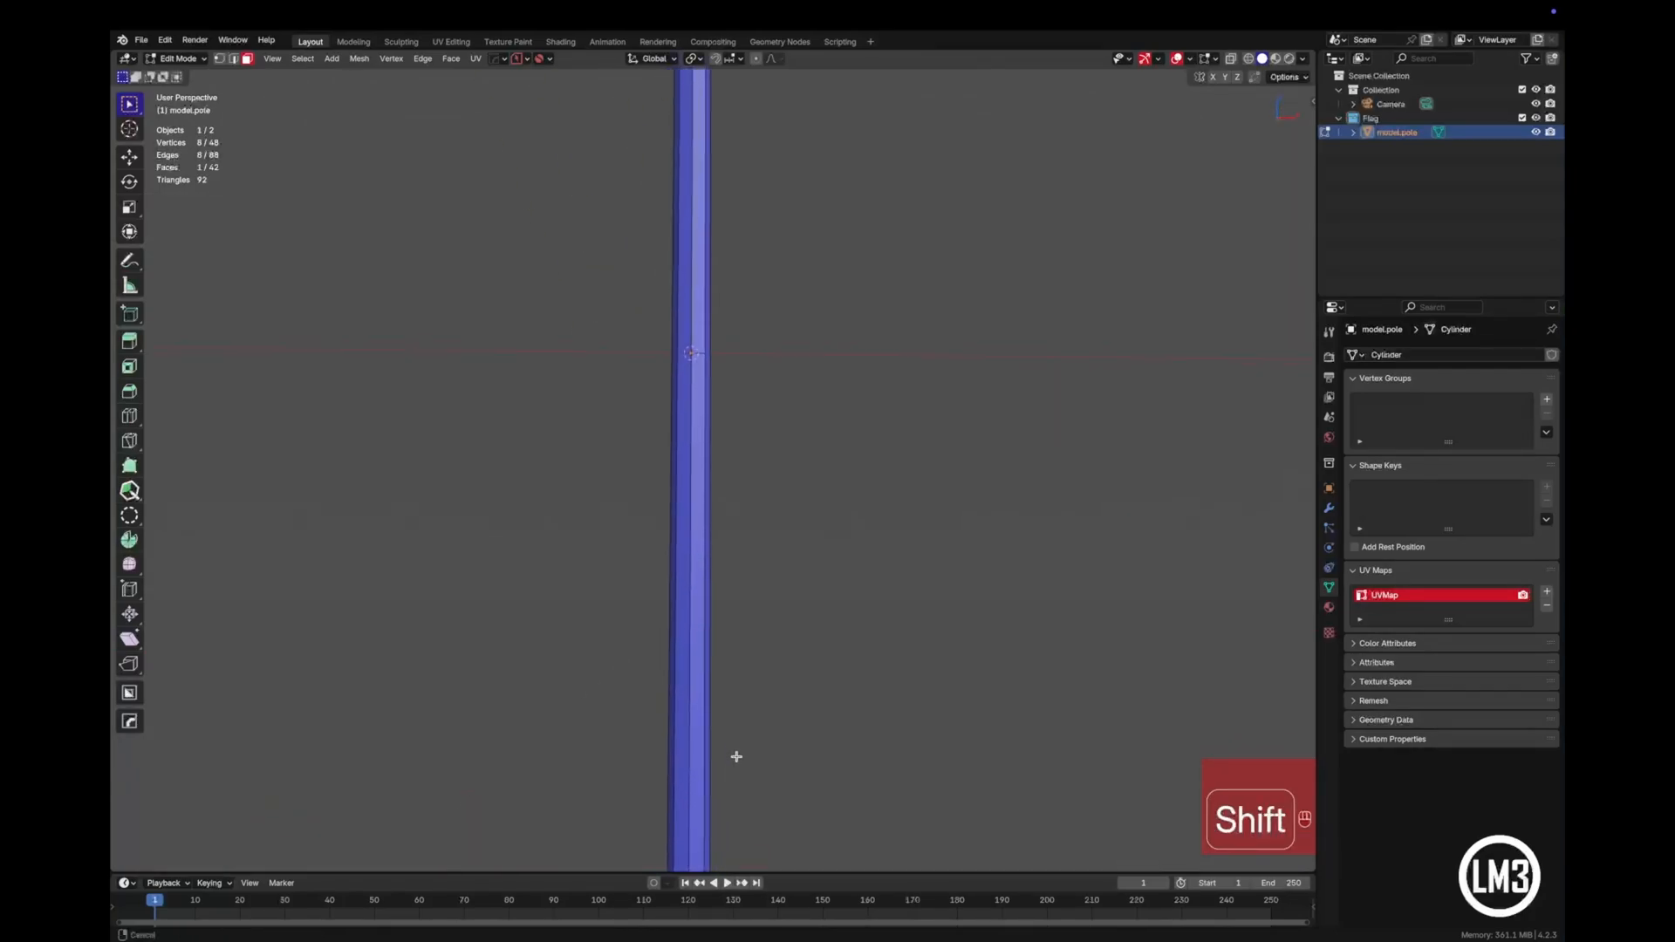
shift+middle_drag(733, 759, 662, 528)
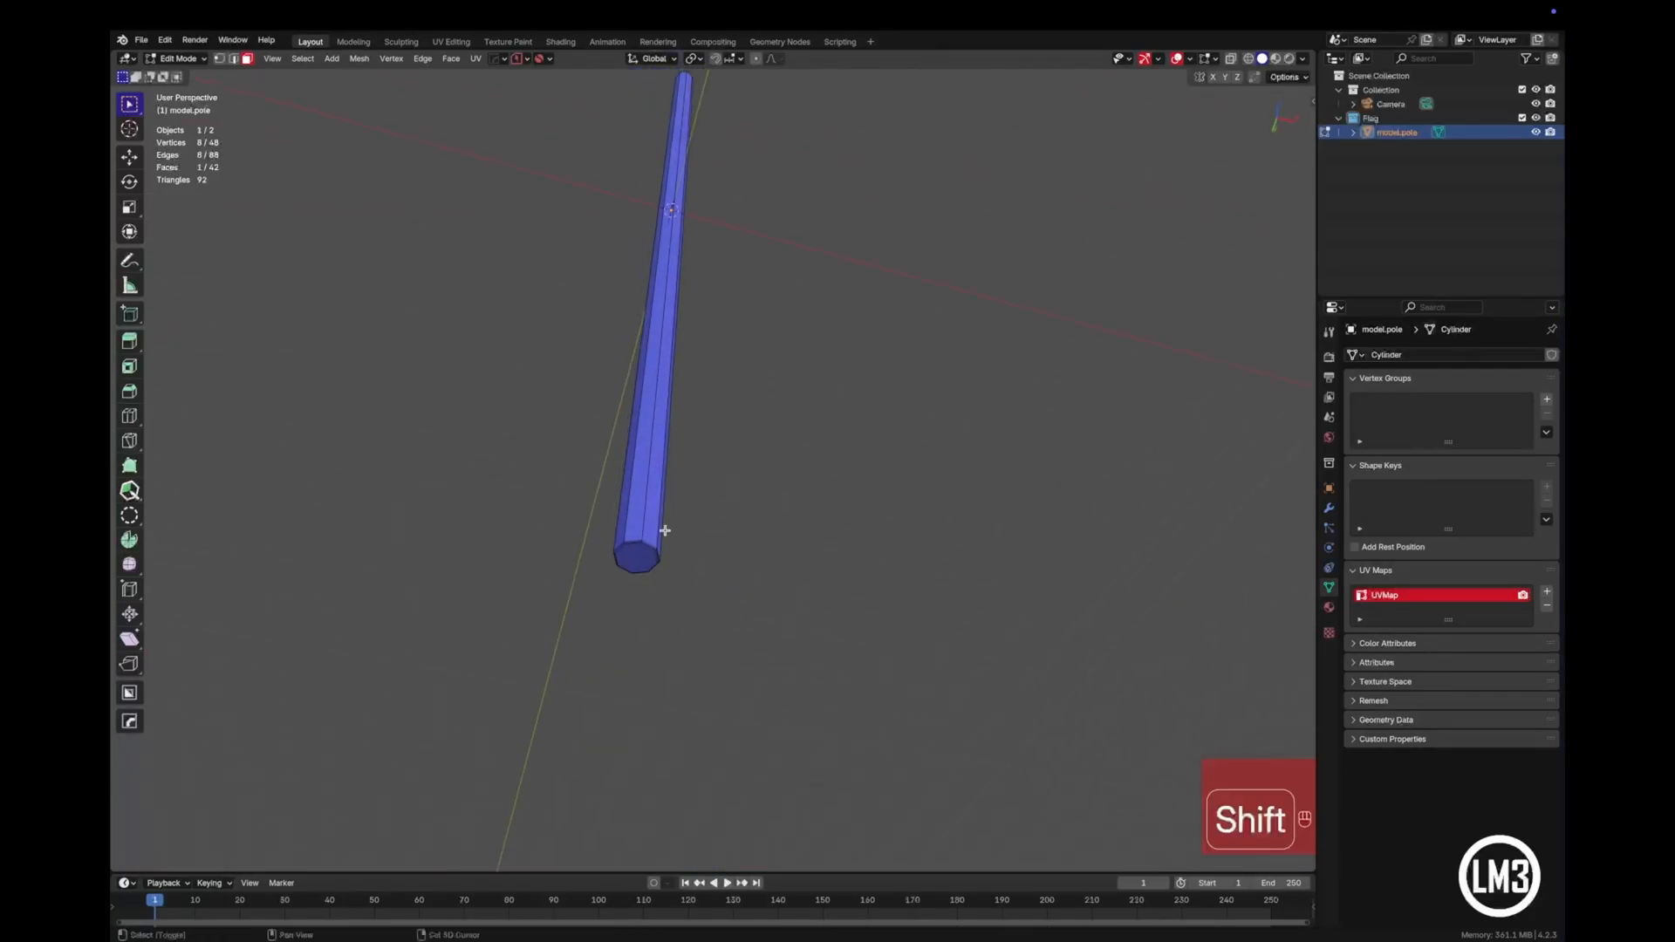
shift+click(644, 555)
key(i)
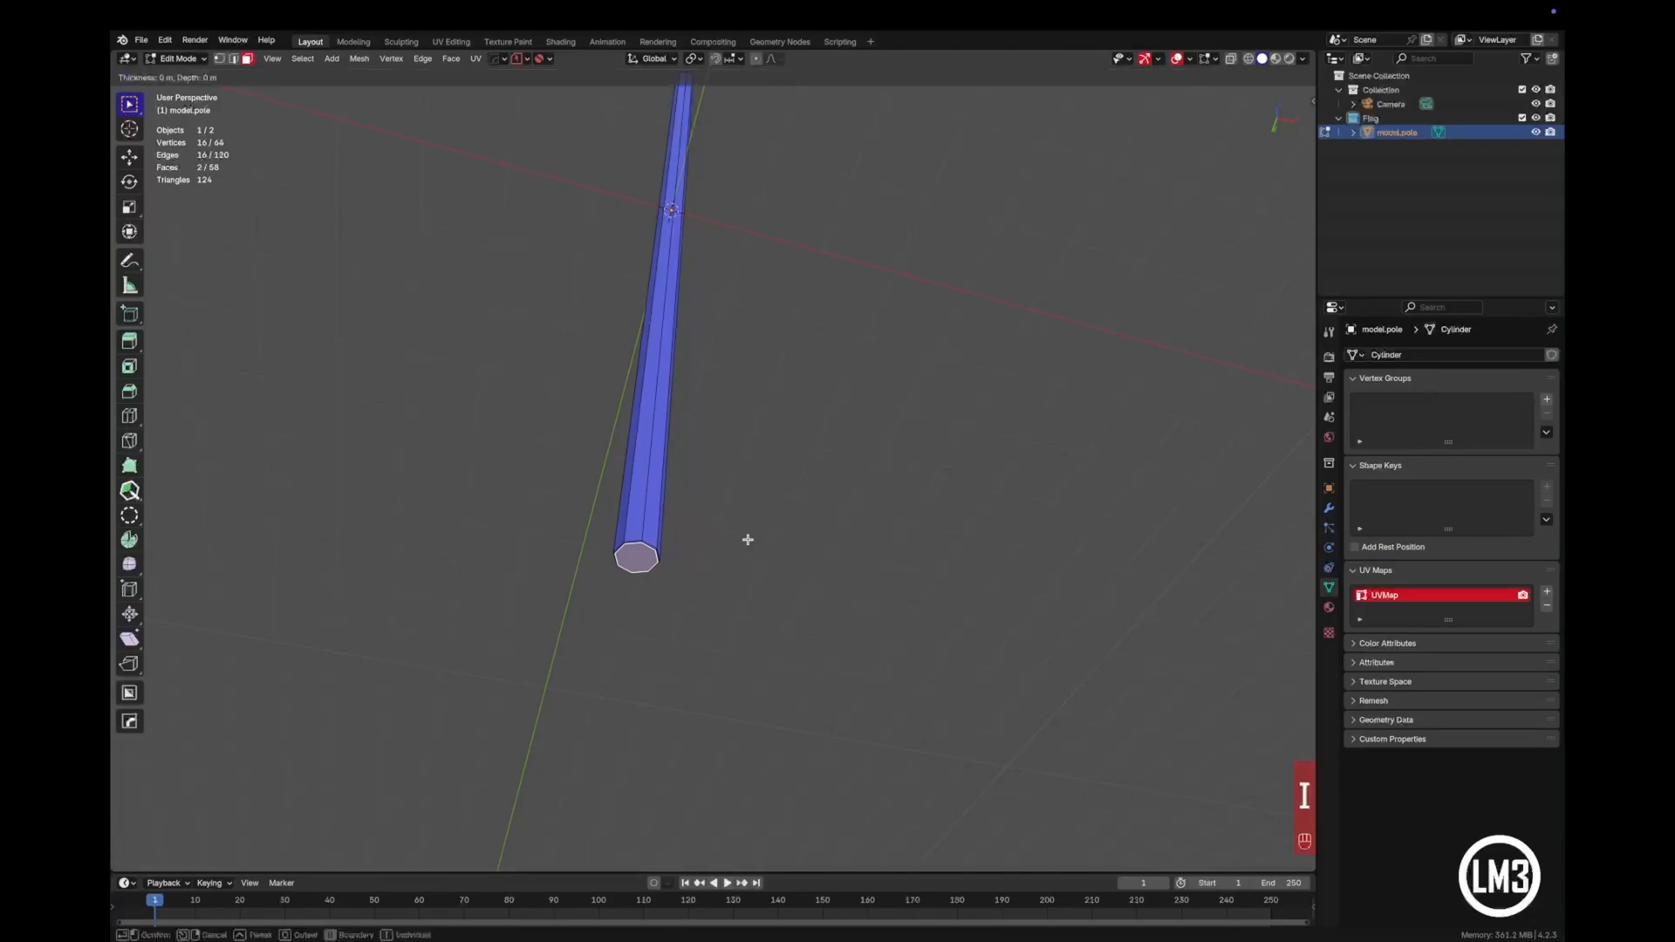
click(747, 538)
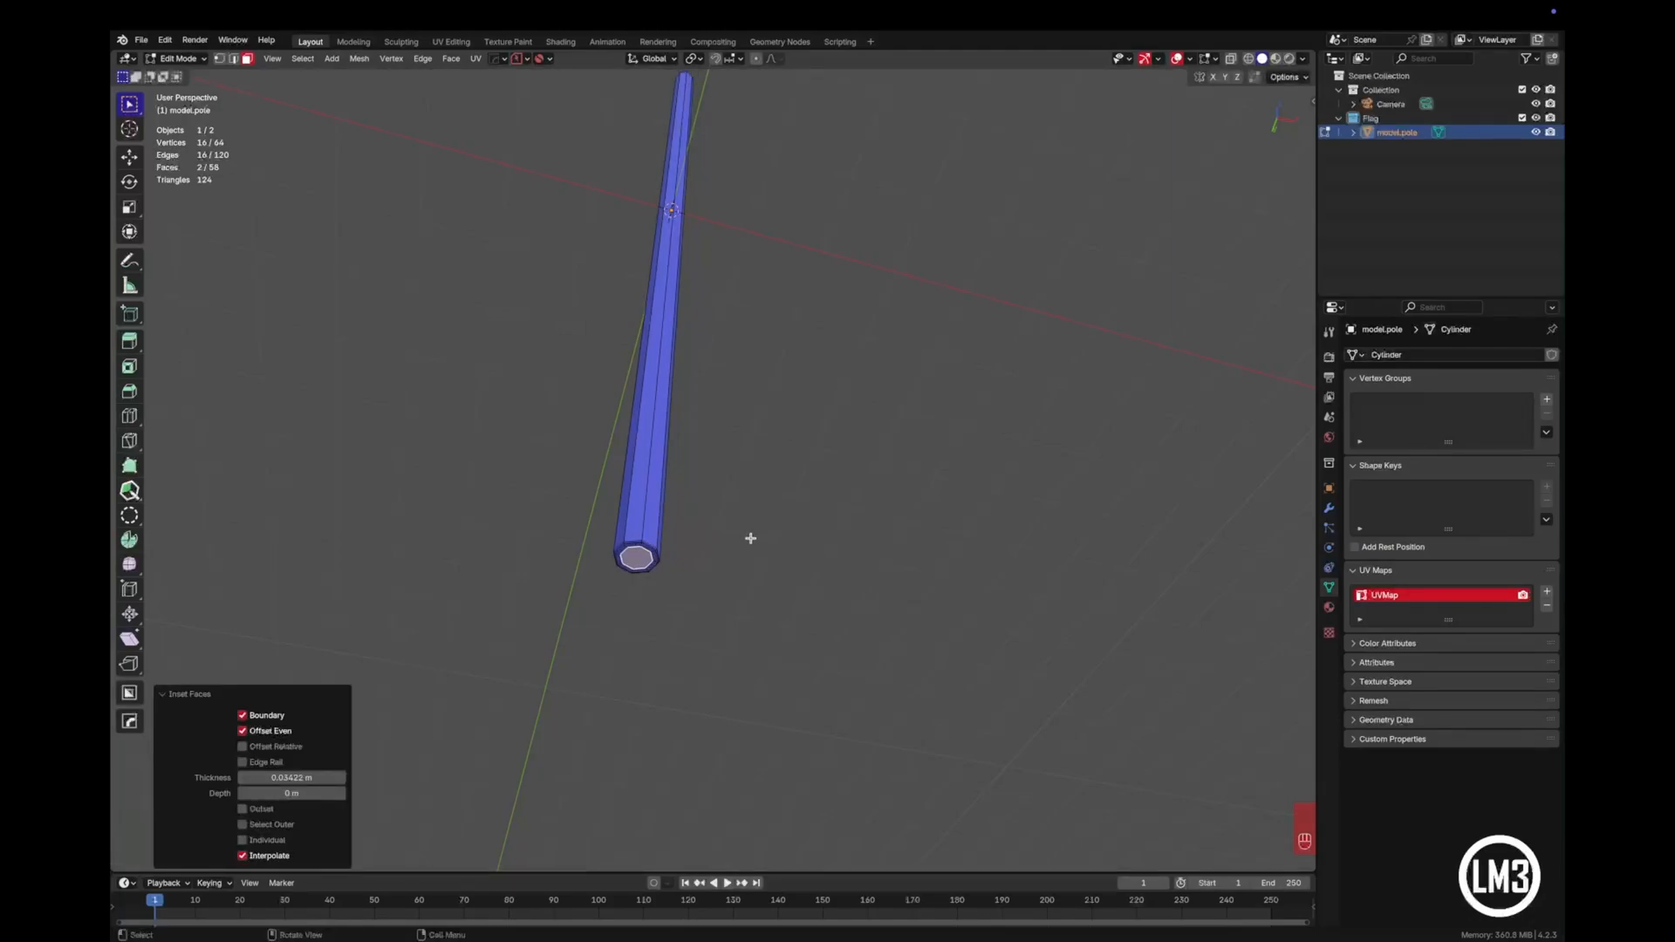
- Delete the inset faces at both ends of the pole and close the bottom opening with Grid Fill on its edge loop
key(x)
click(755, 570)
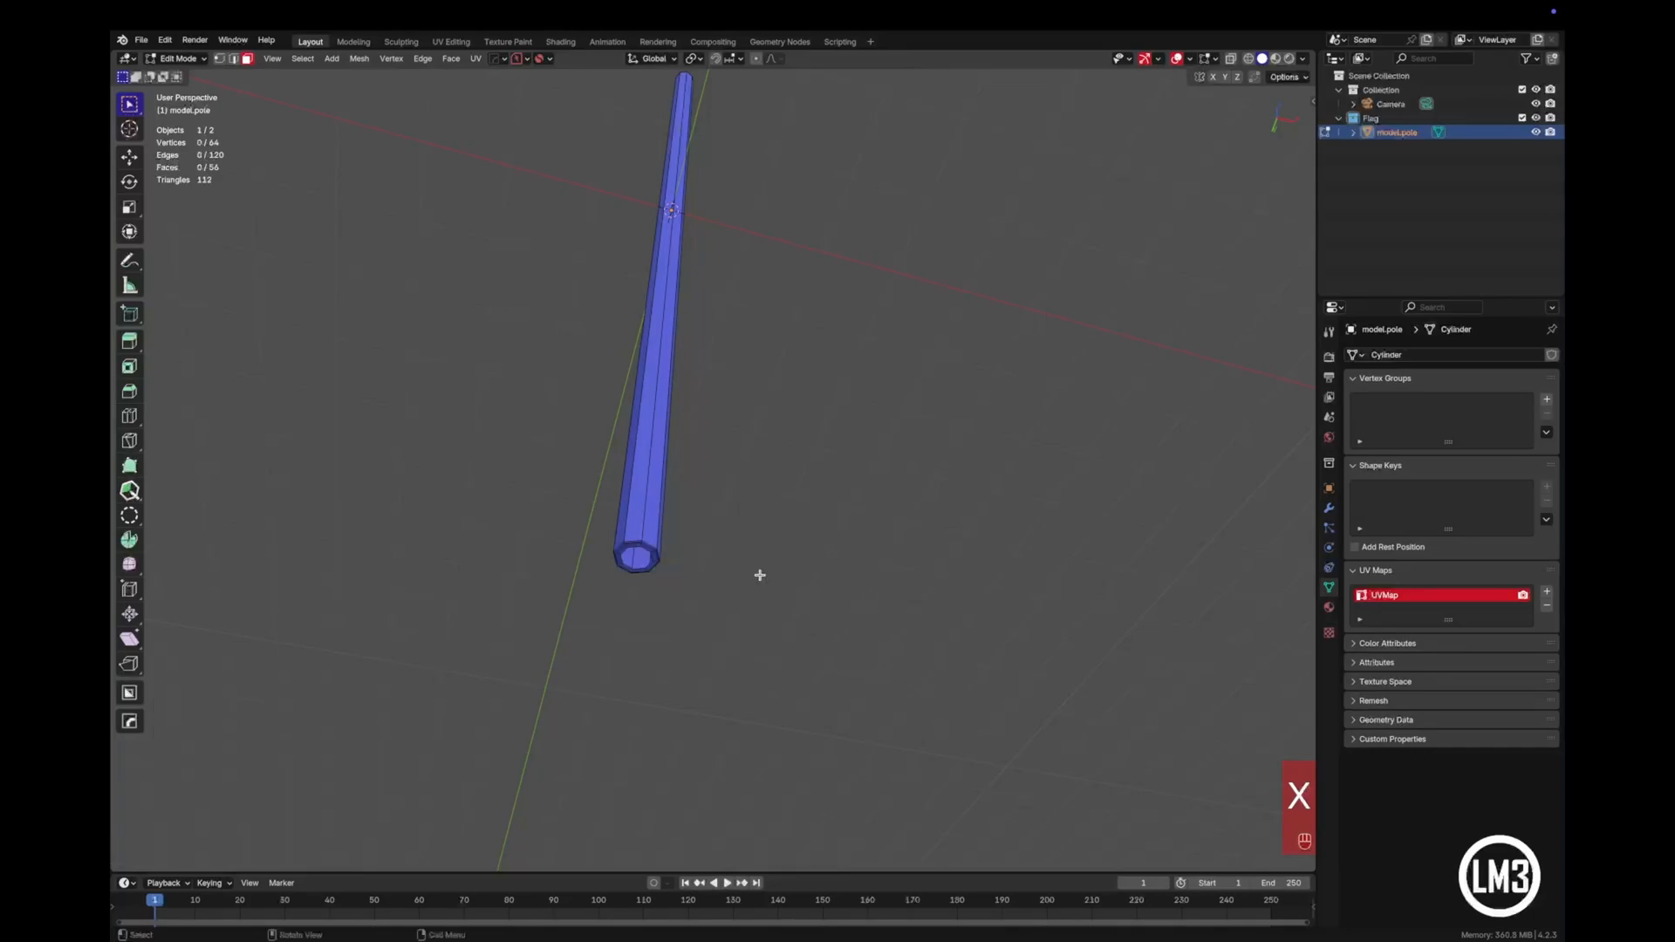
scroll(733, 546, up, 5)
shift+middle_drag(636, 677, 721, 479)
key(Tab)
click(634, 868)
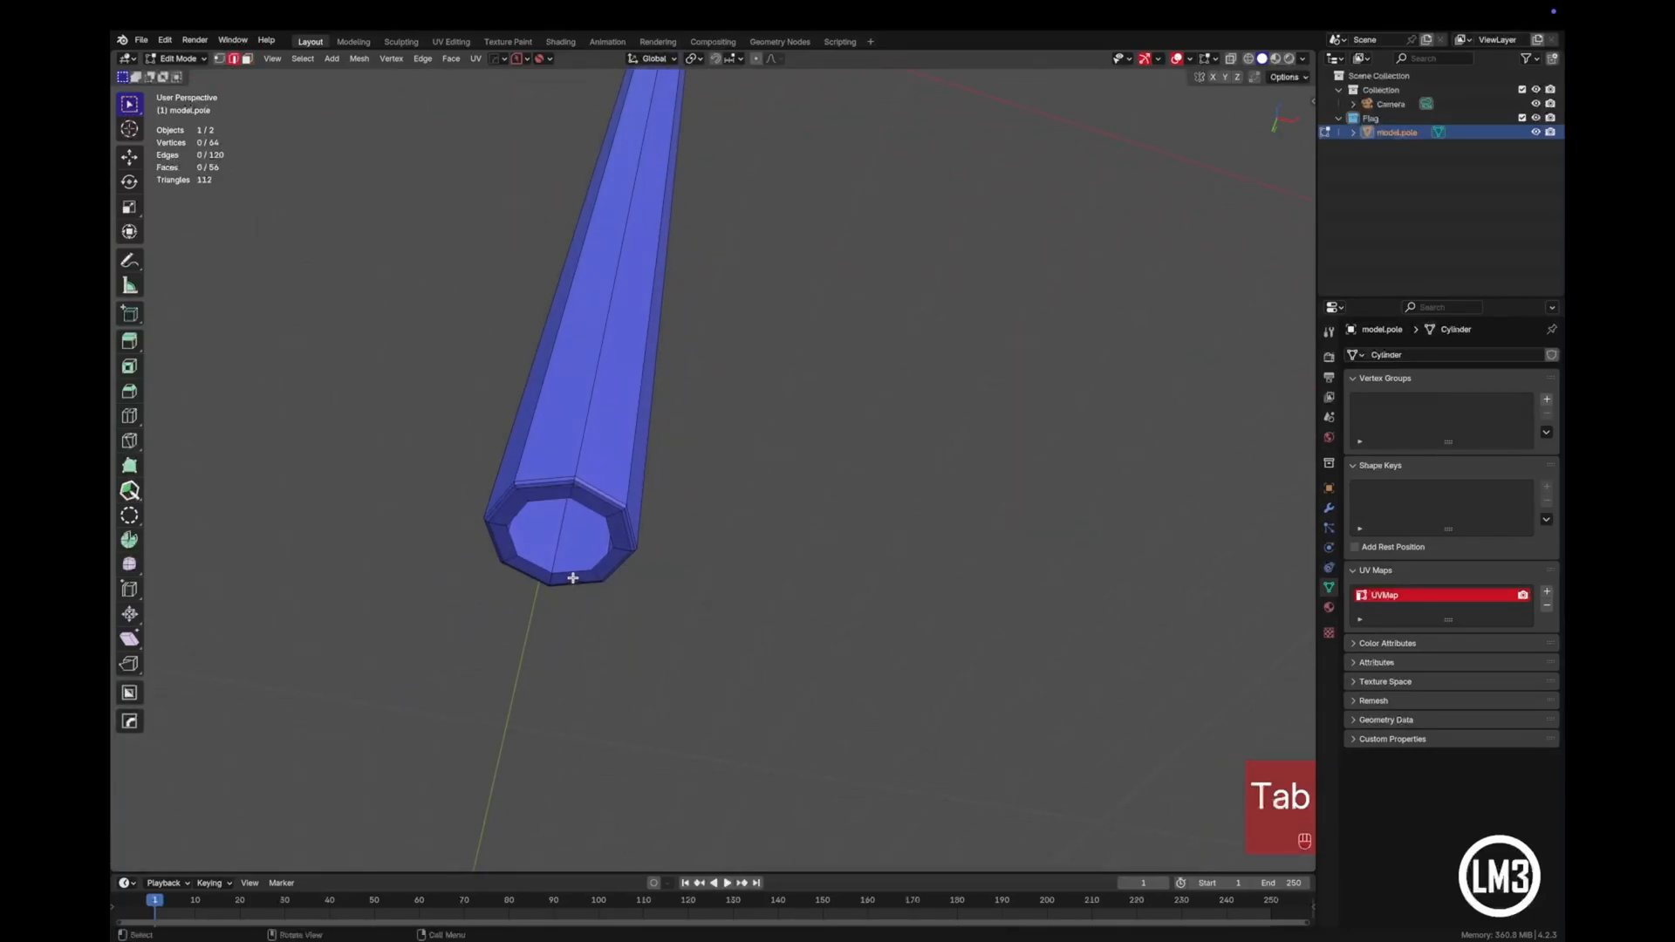
key(alt)
alt+click(573, 573)
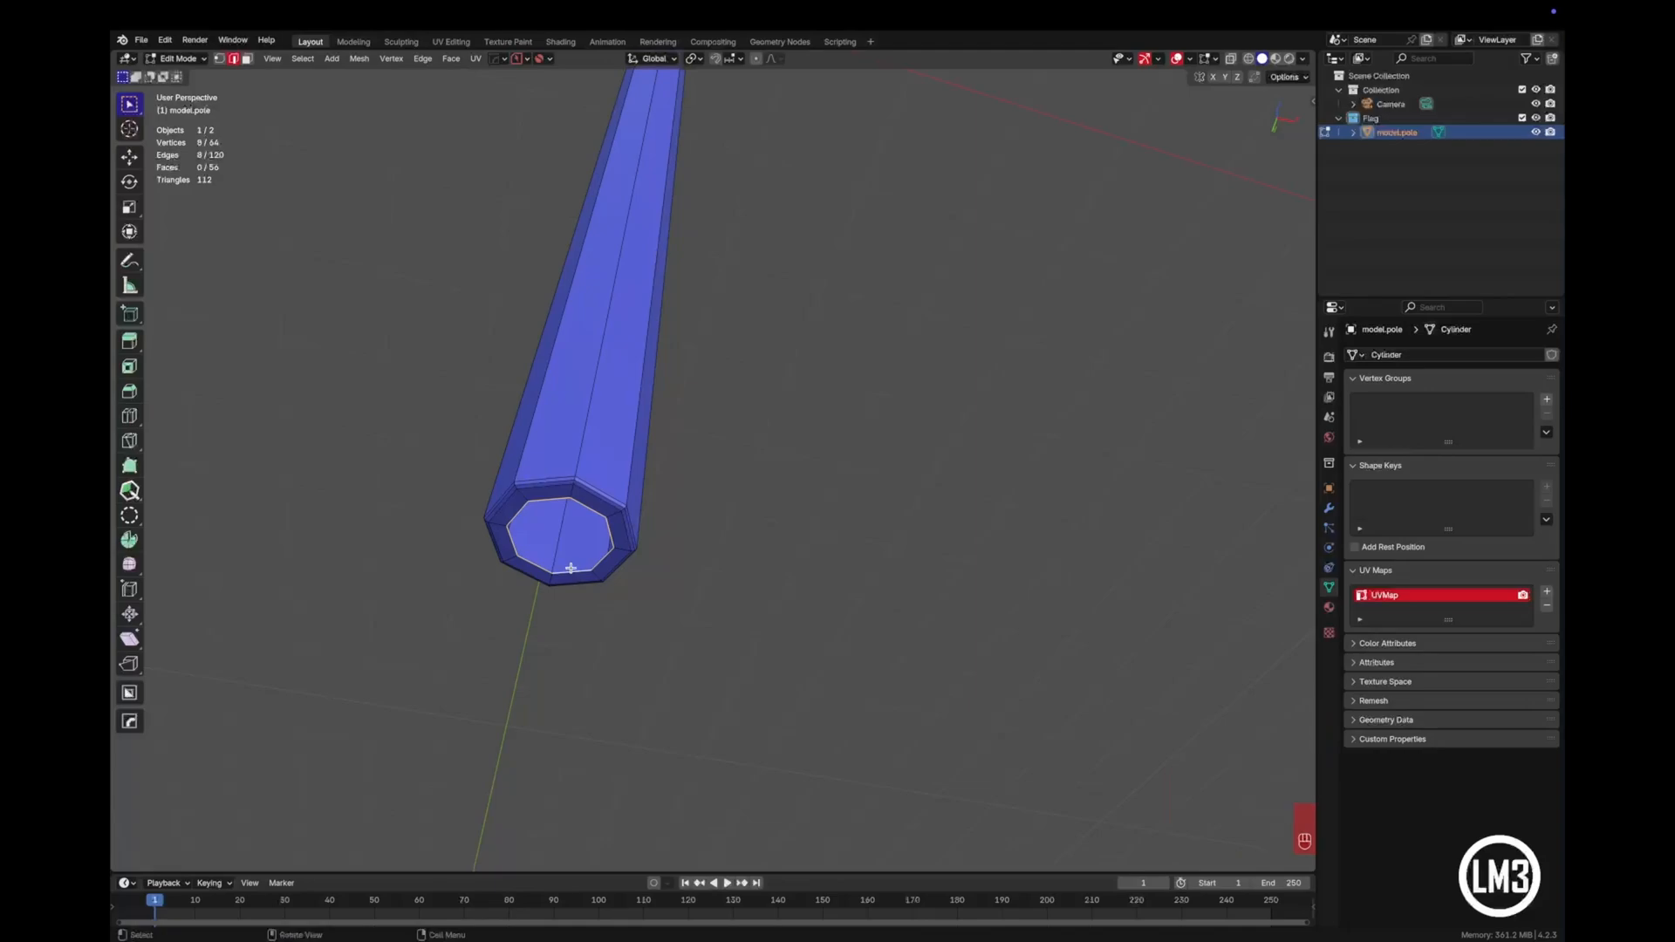
key(ctrl+f)
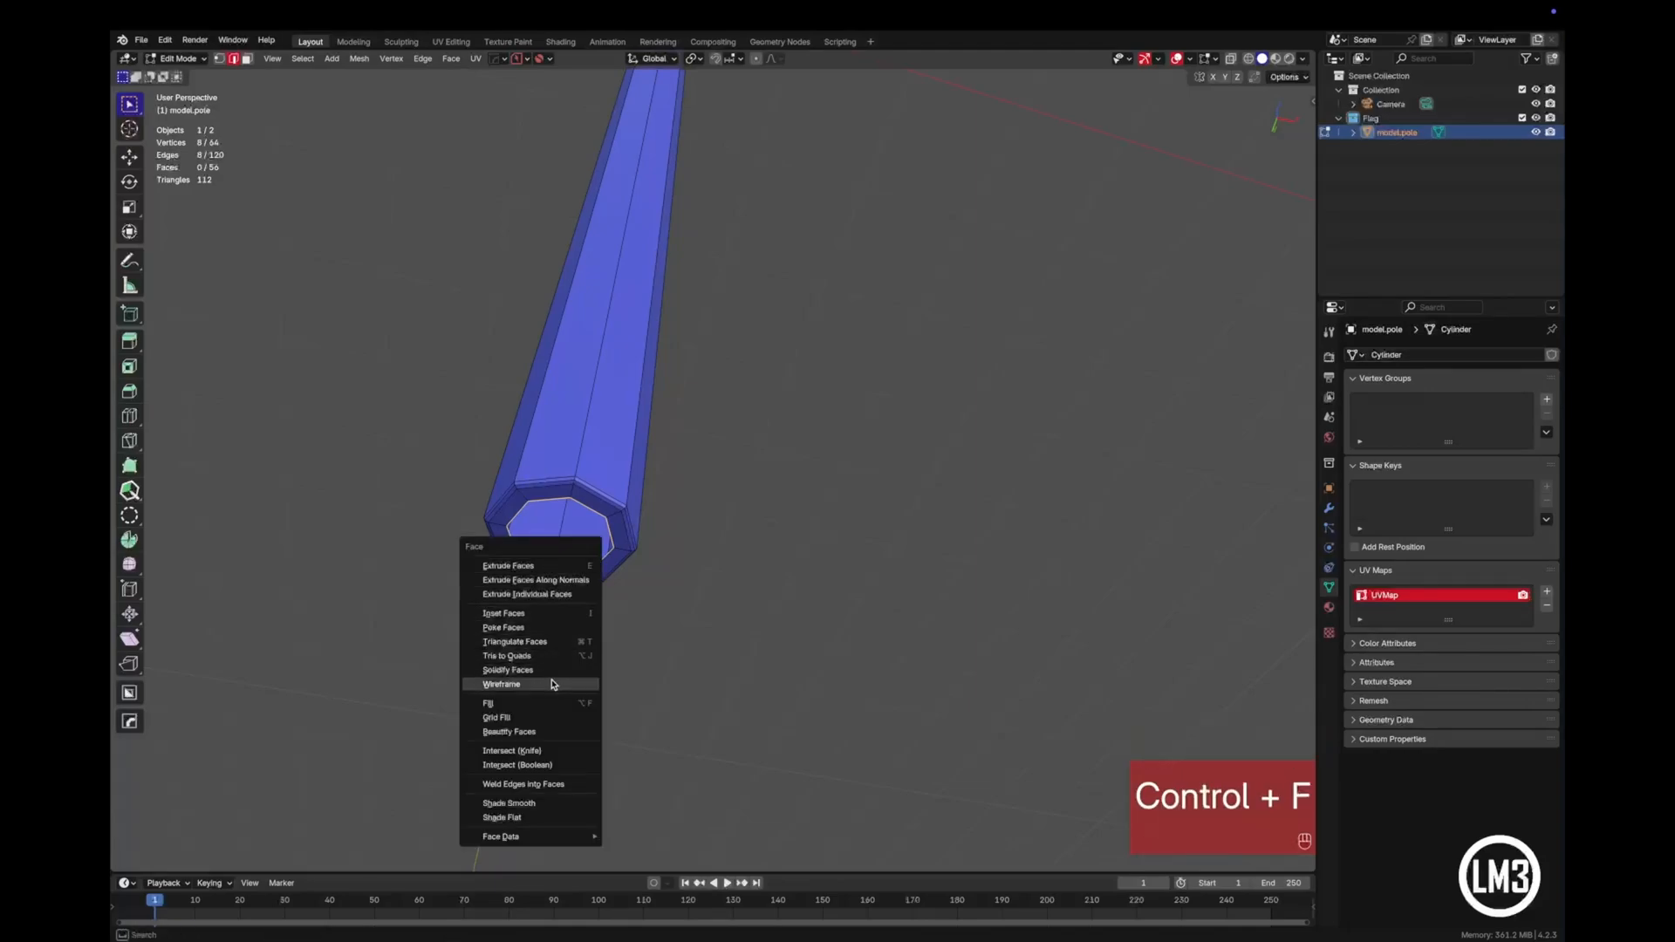
click(540, 718)
click(740, 462)
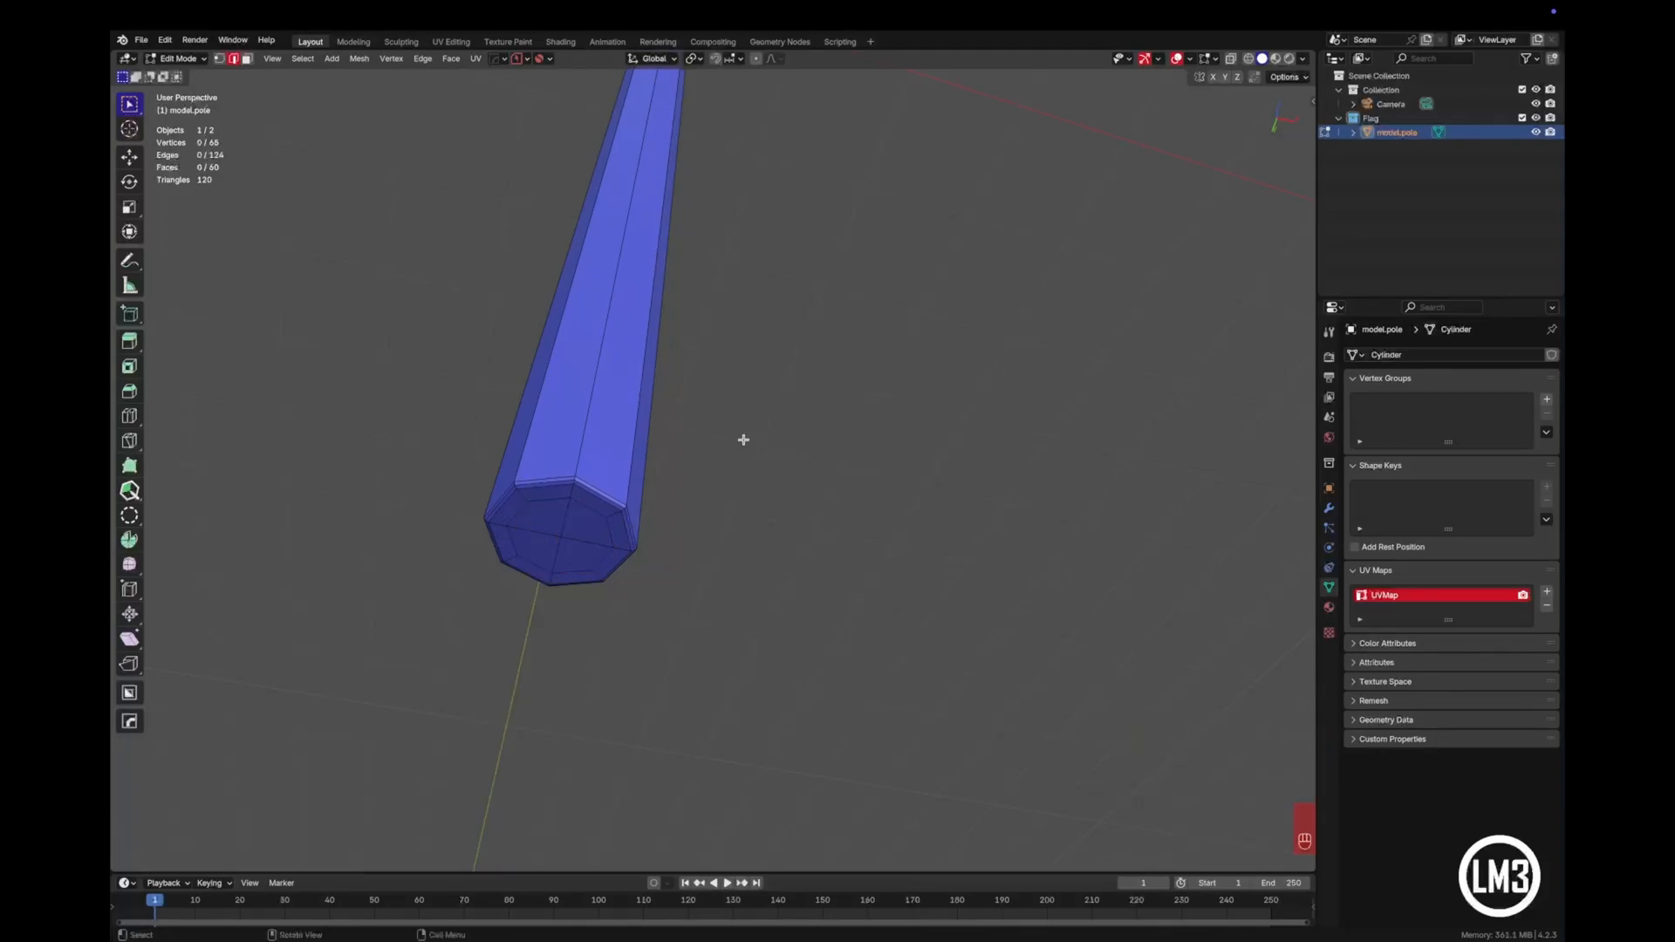
- Select the edge loop around the pole's open top end and close it with Grid Fill at a span of 2
shift+middle_drag(744, 401, 699, 557)
shift+middle_drag(709, 462, 731, 741)
scroll(708, 380, down, 3)
shift+middle_drag(766, 338, 778, 667)
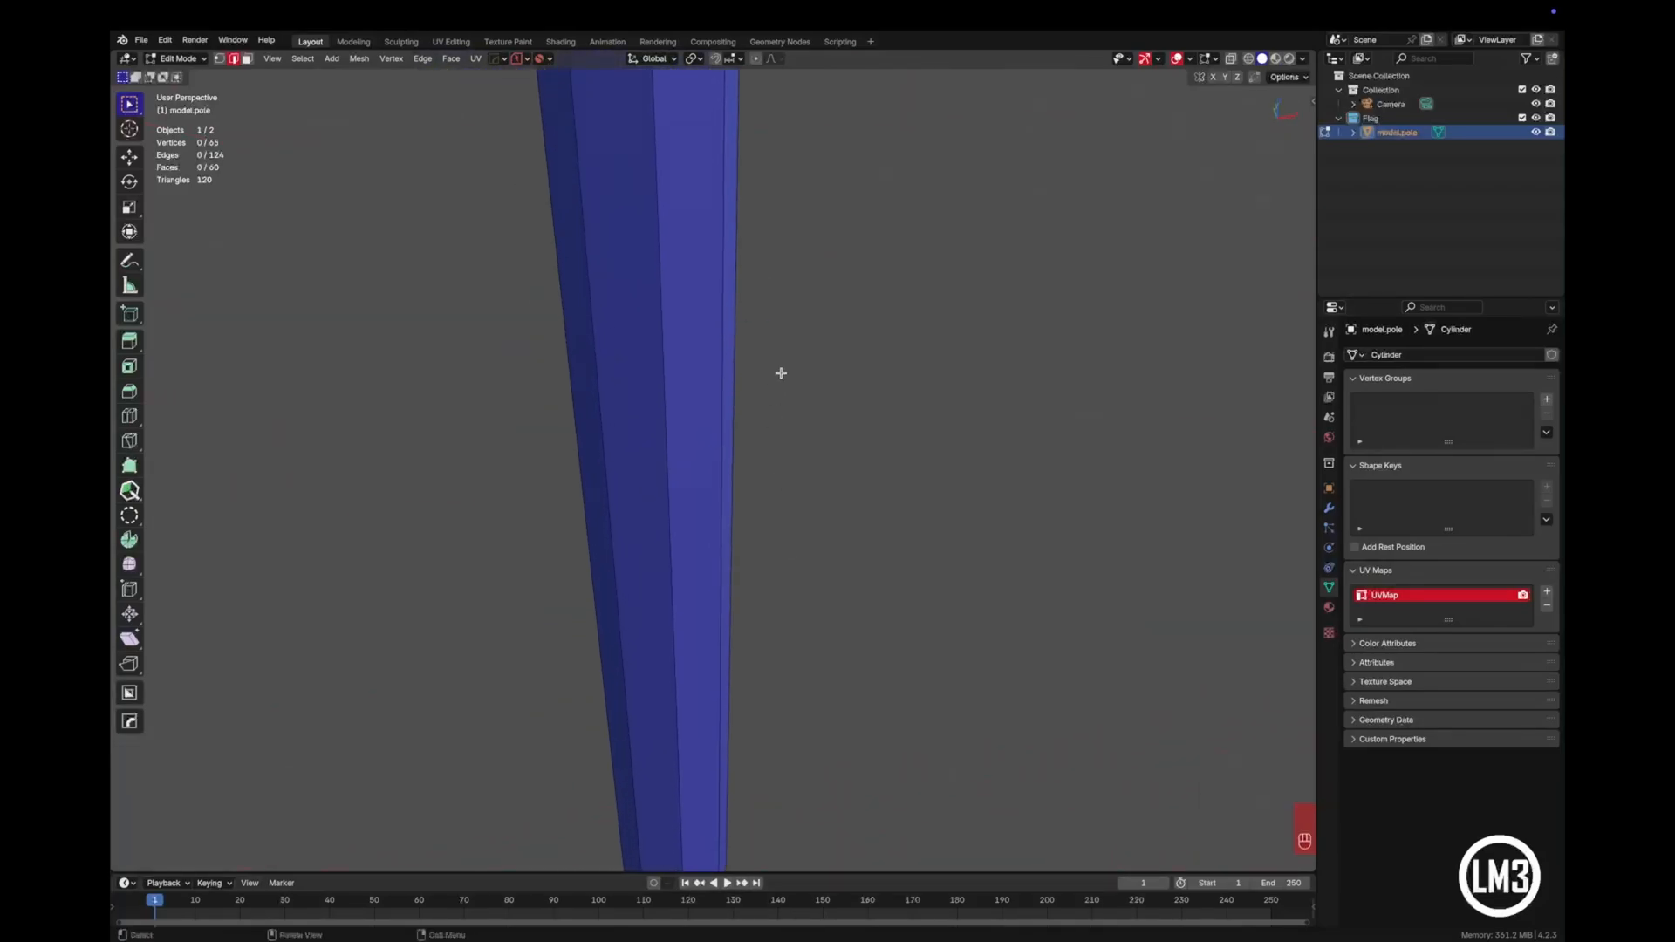
scroll(786, 339, down, 3)
shift+middle_drag(789, 258, 792, 716)
scroll(789, 475, down, 5)
shift+middle_drag(789, 392, 778, 671)
scroll(774, 559, up, 3)
shift+middle_drag(774, 515, 756, 419)
shift+middle_drag(778, 641, 788, 579)
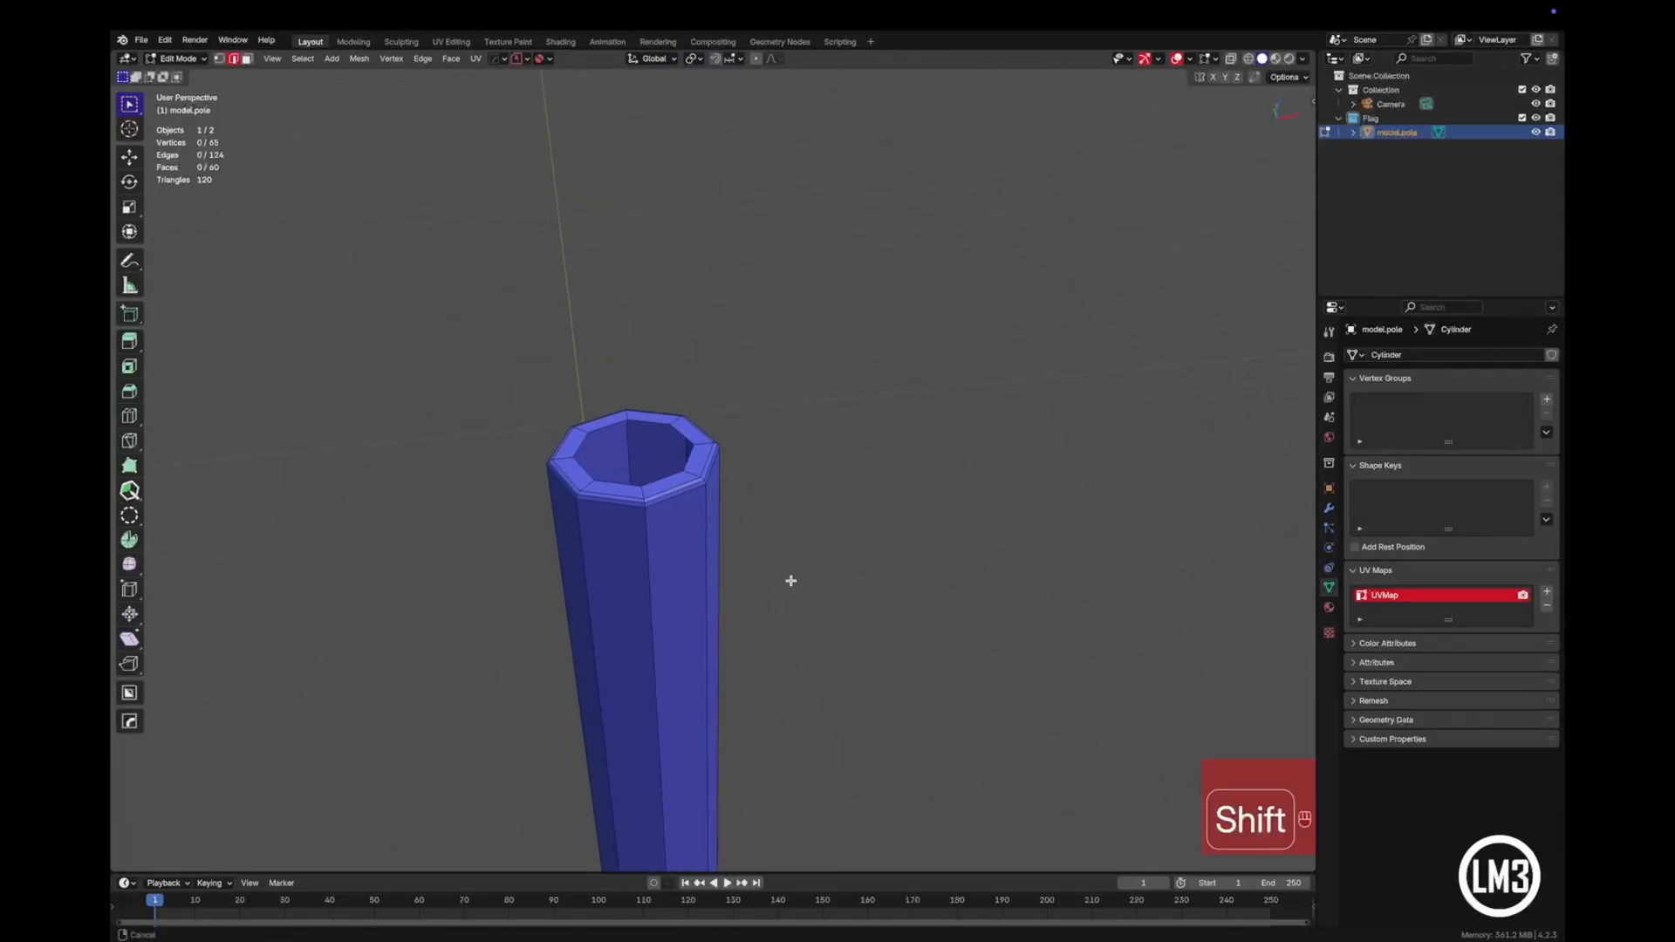
alt+click(655, 421)
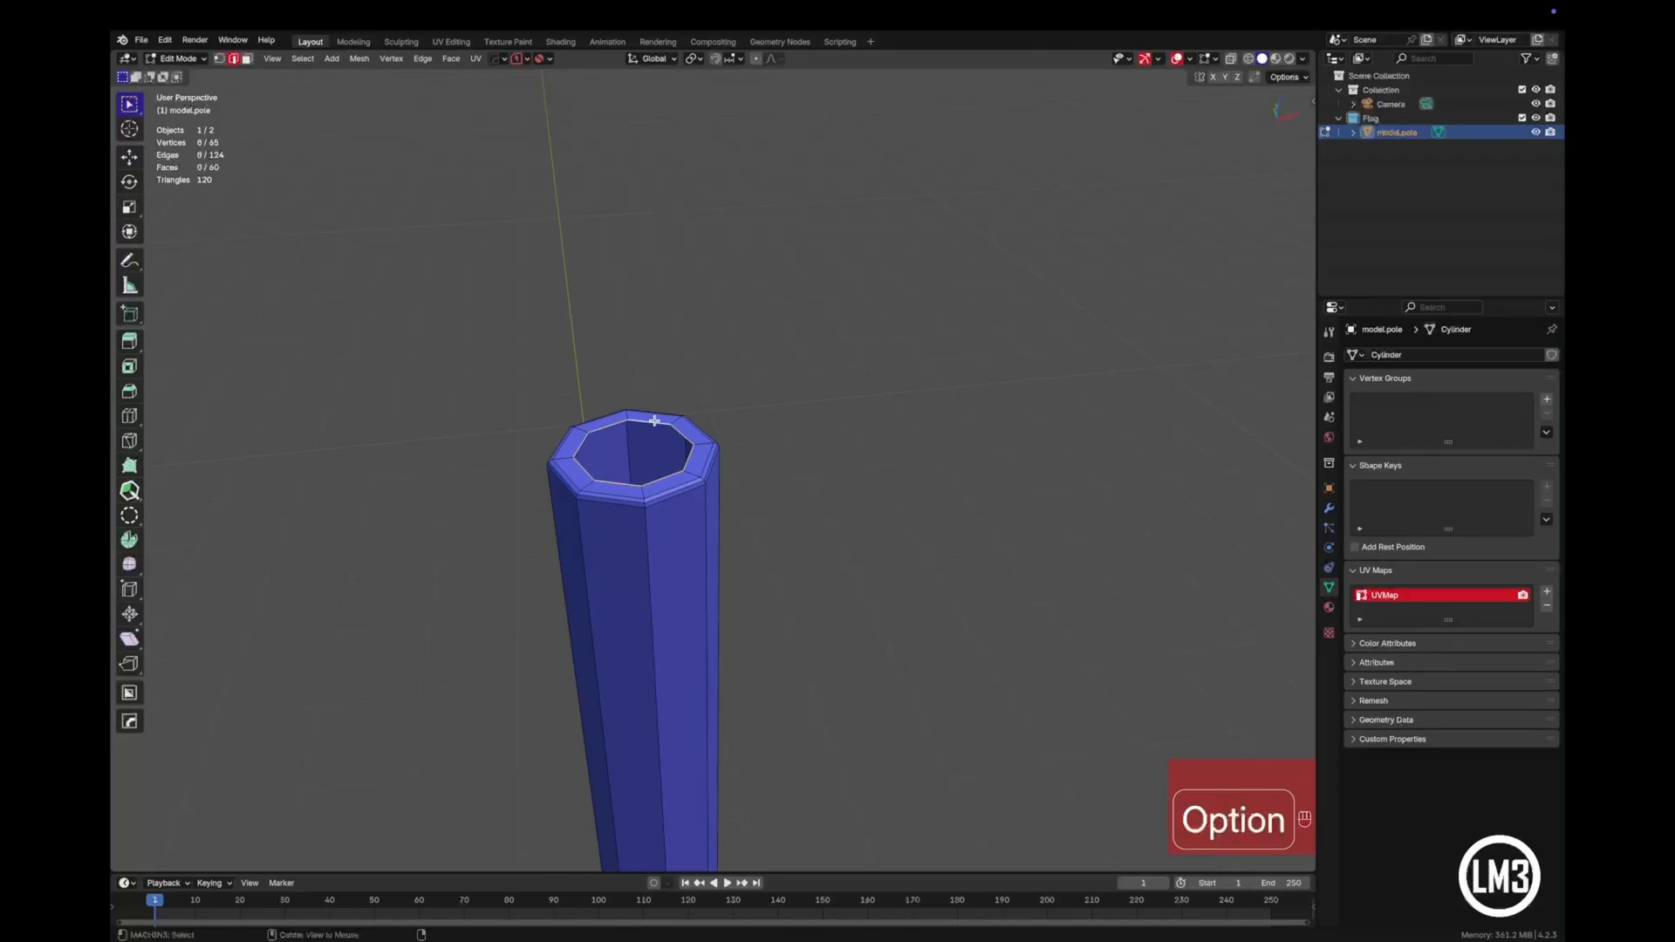
key(ctrl+f)
click(731, 459)
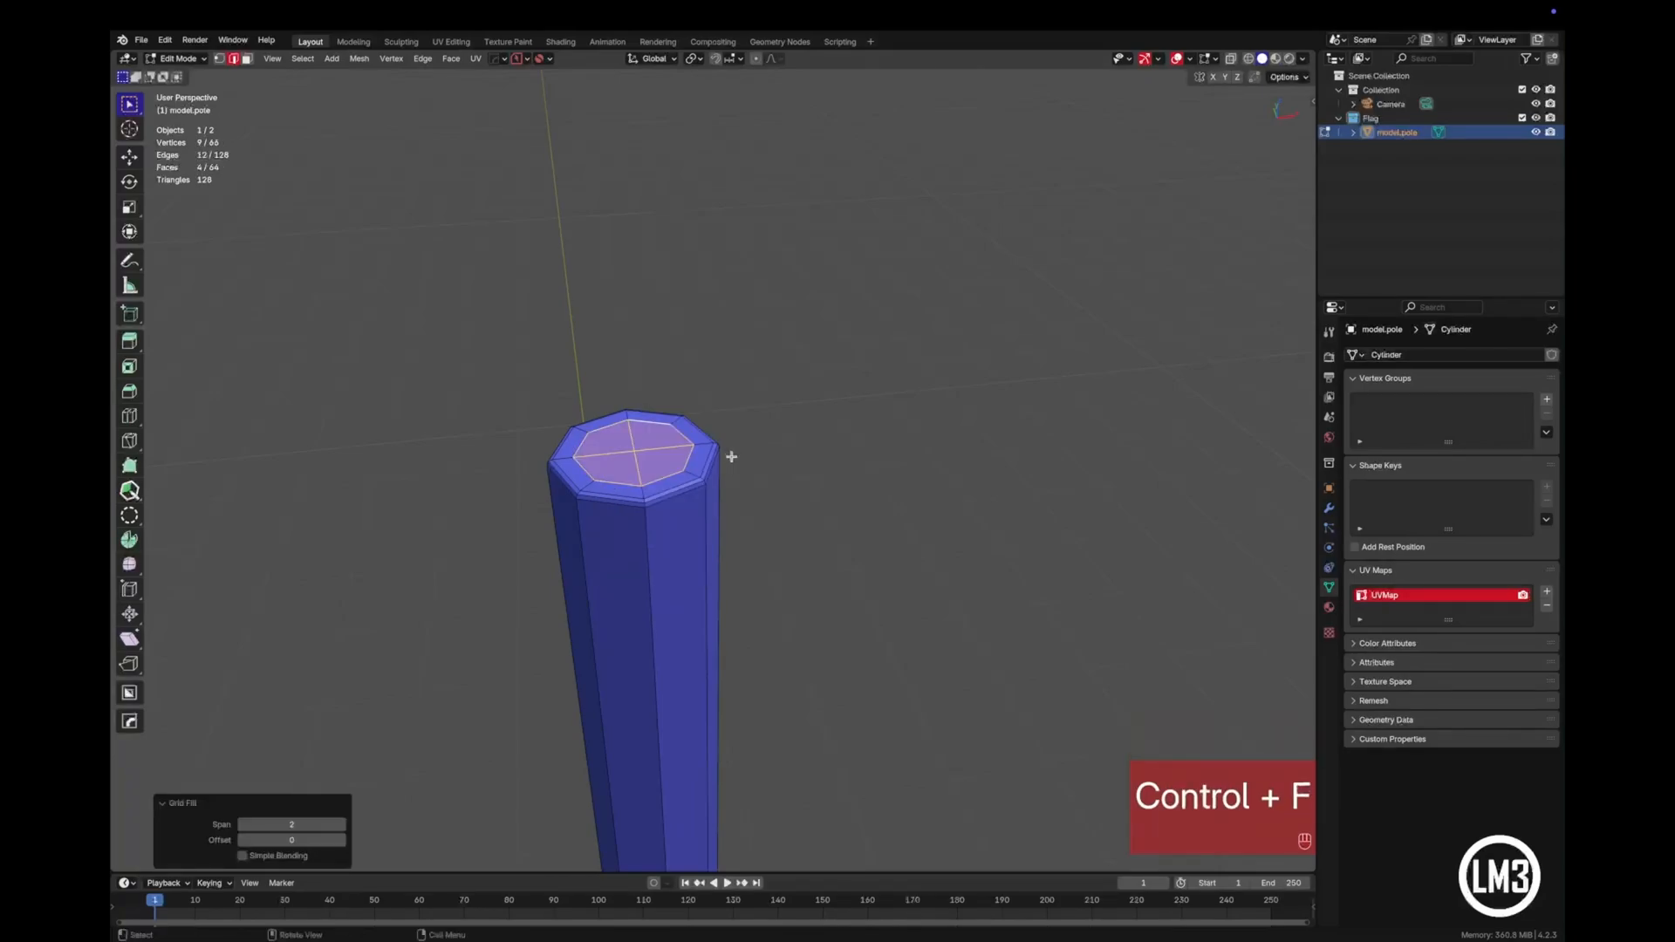
- Cut an edge loop around the middle of the pole and bevel it with 2 segments and a width of about 5.99 m
key(Tab)
scroll(863, 546, down, 3)
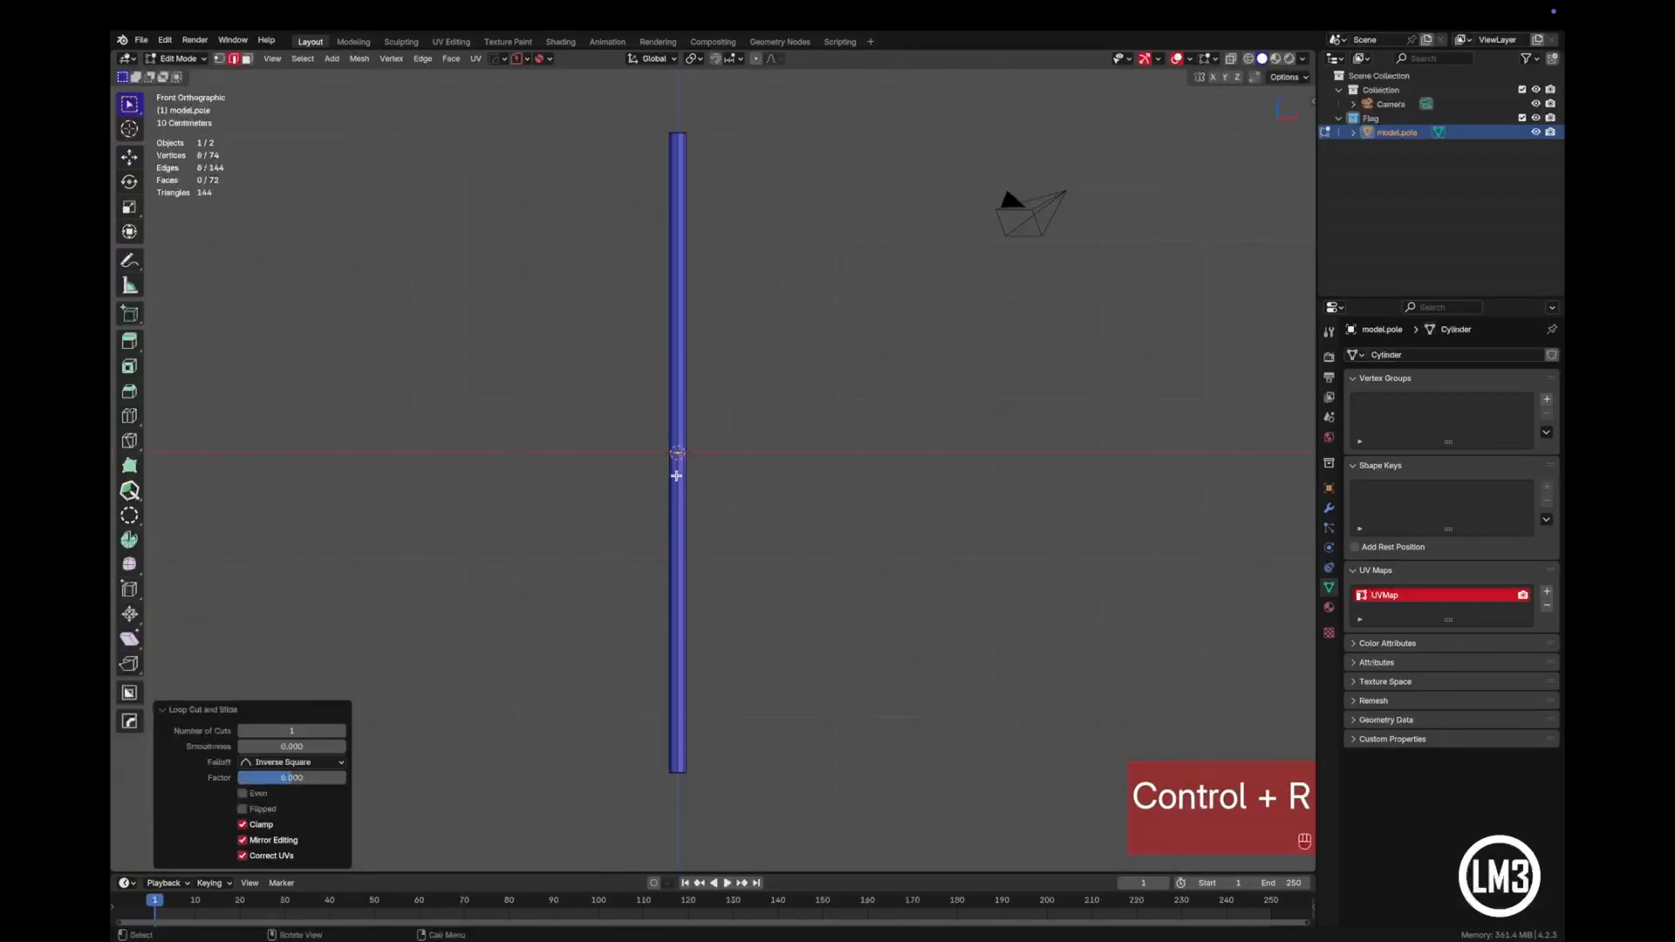
key(ctrl+b)
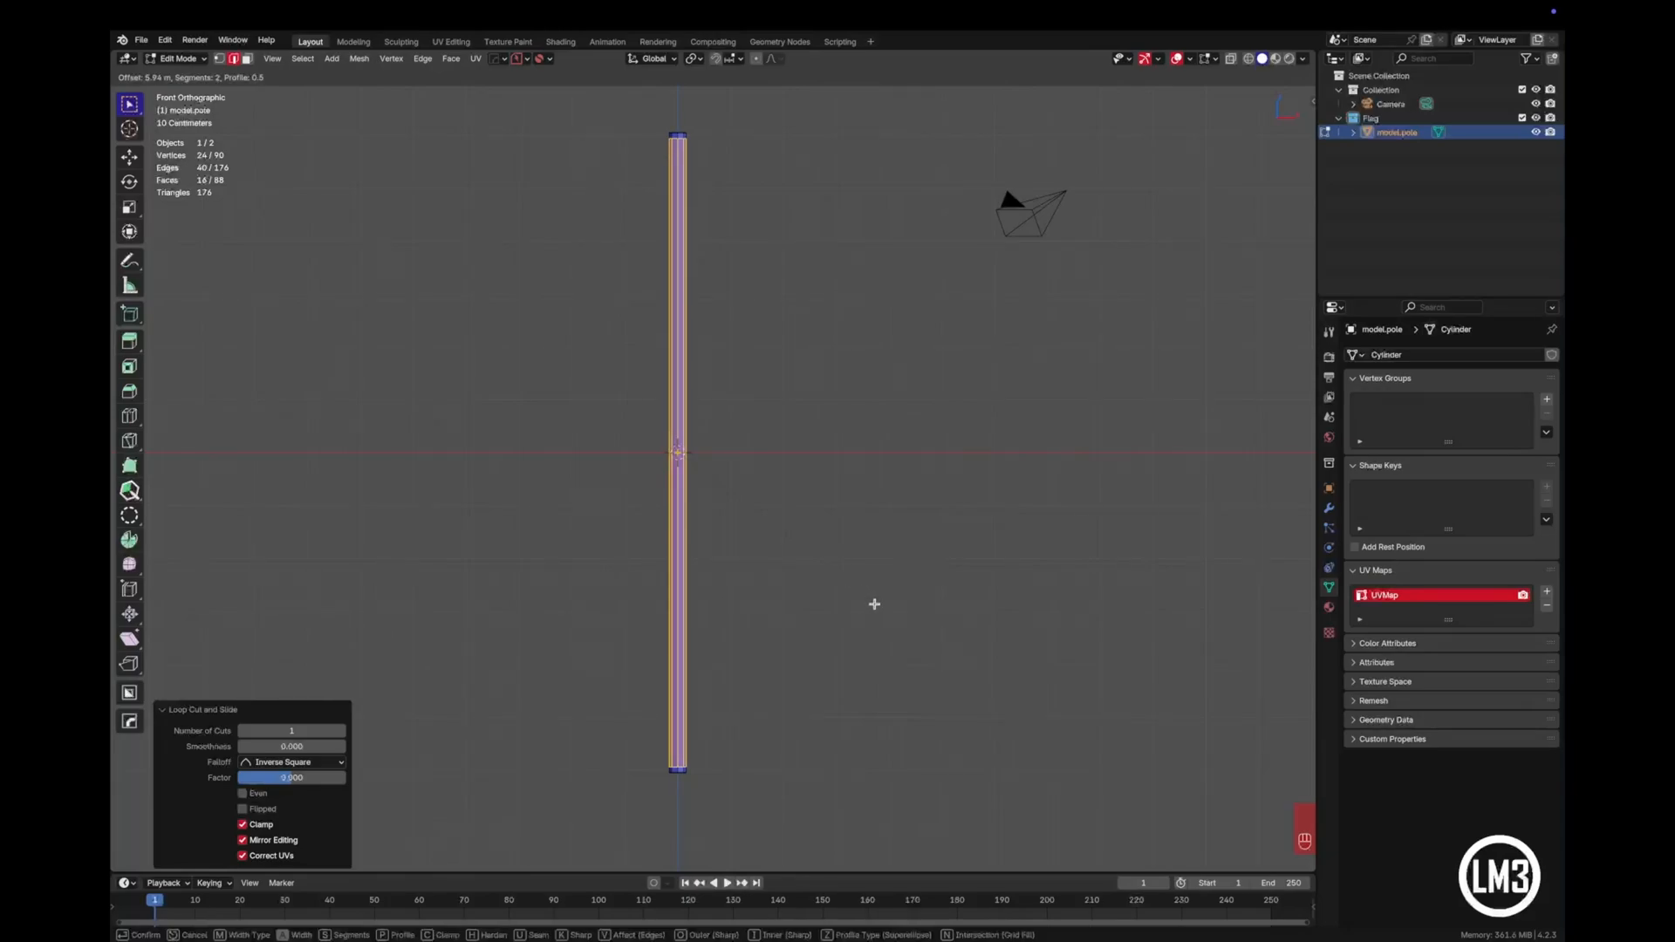
click(875, 605)
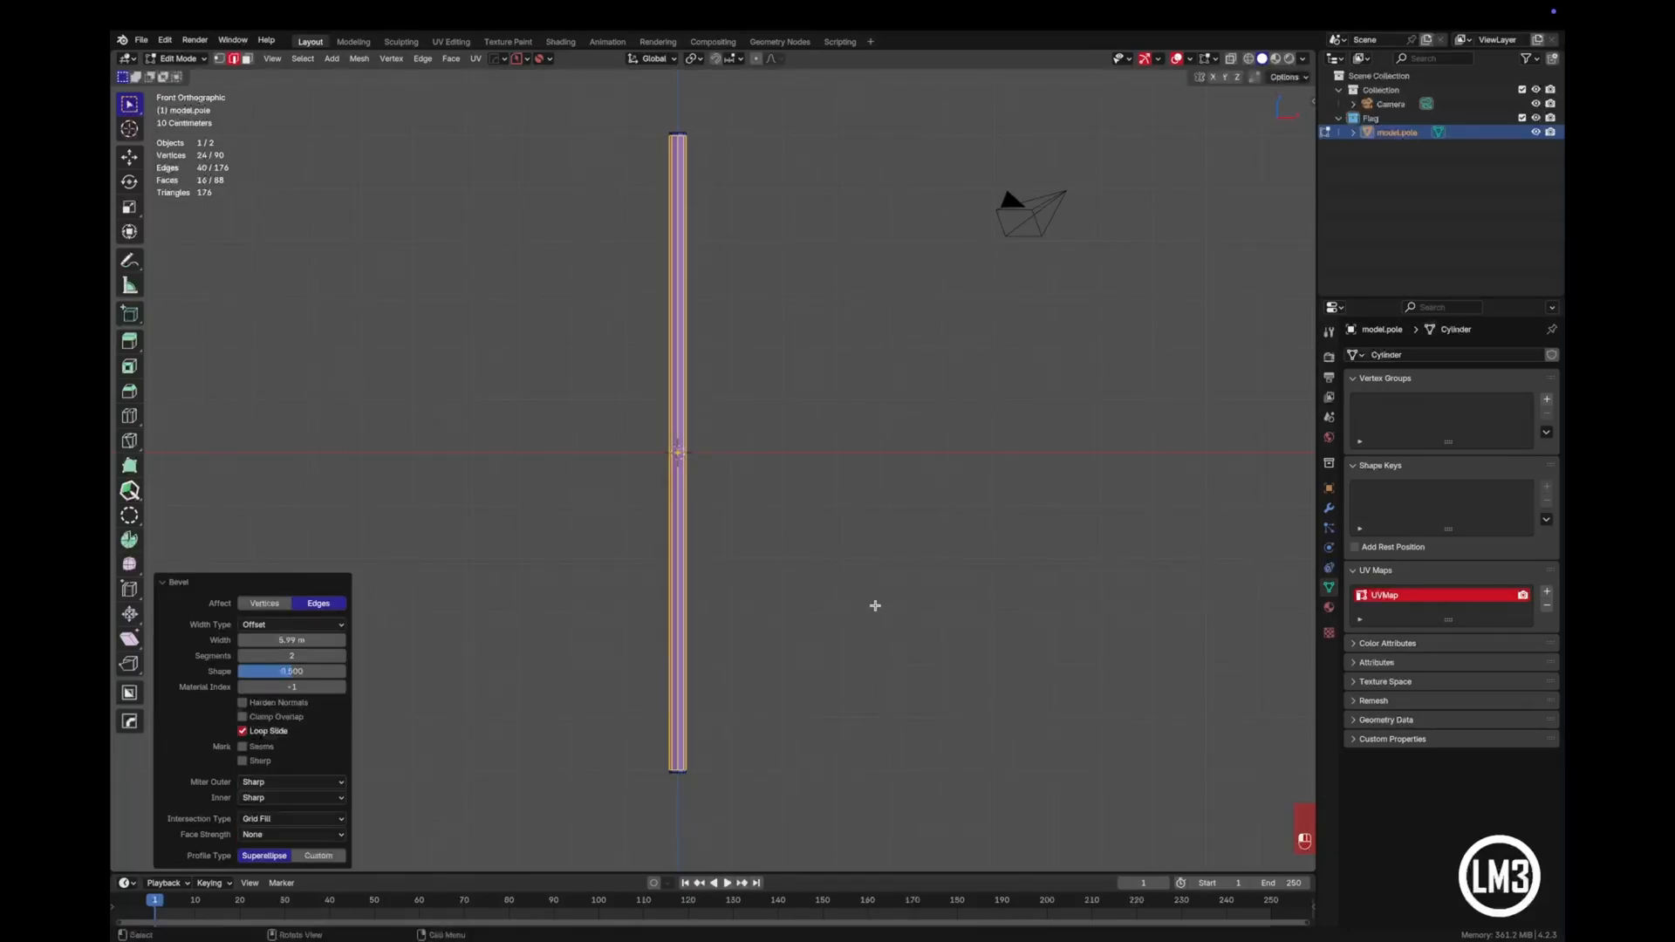
key(Tab)
- Select the pole in Object Mode and apply a level 2 subdivision surface to it
click(815, 474)
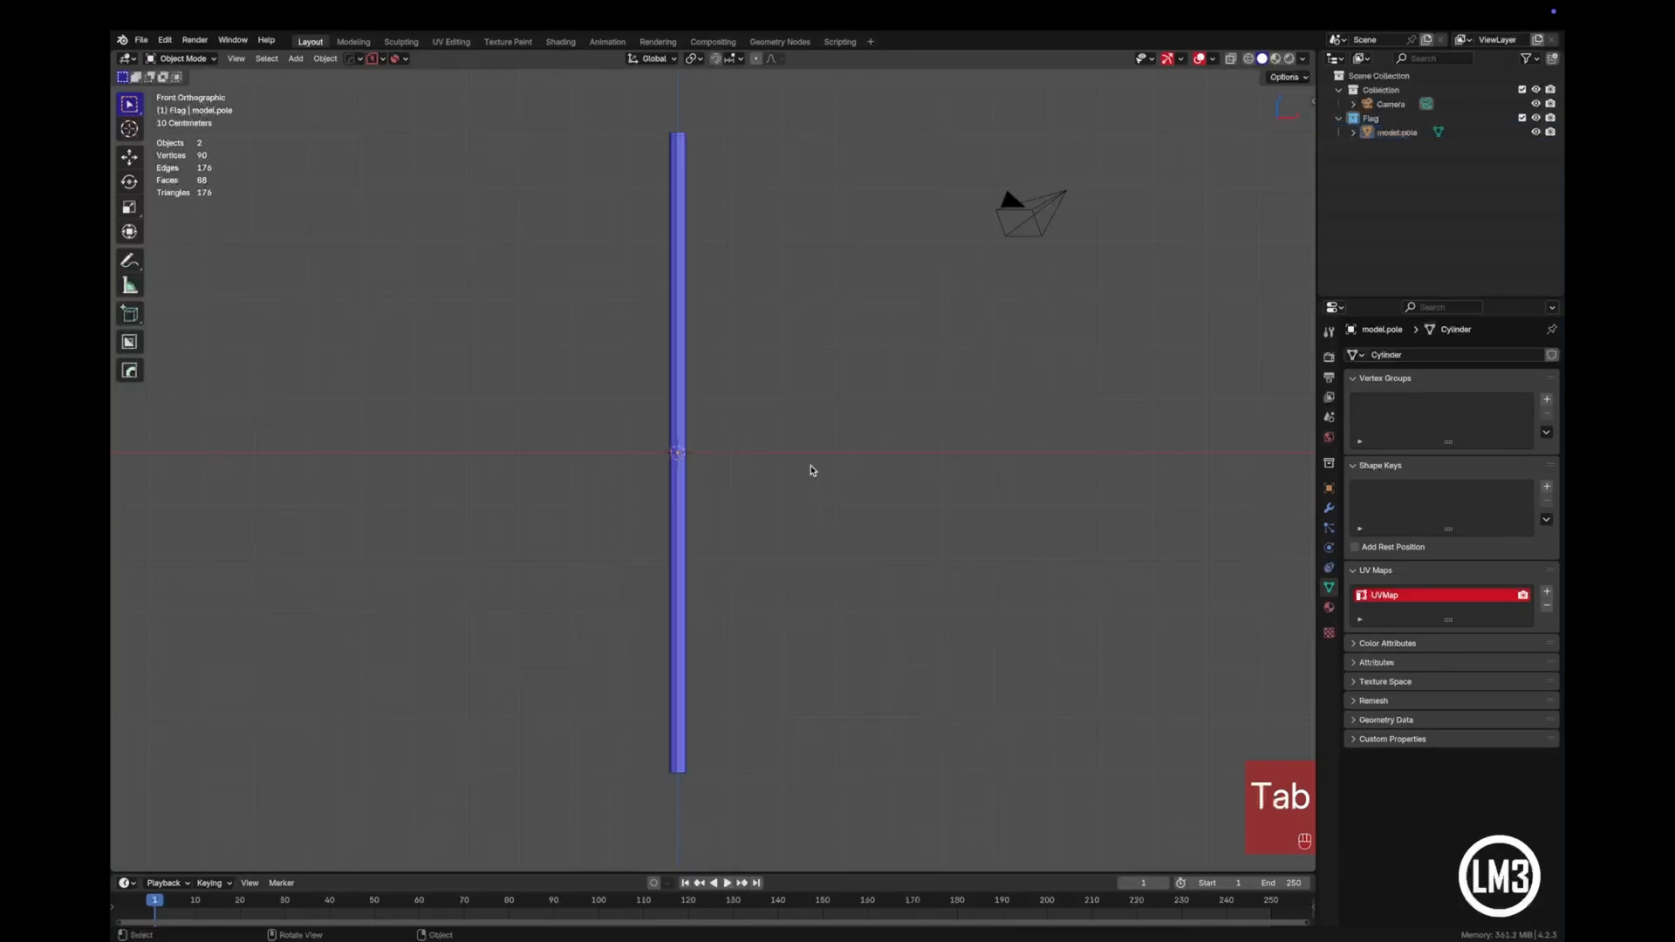
click(683, 385)
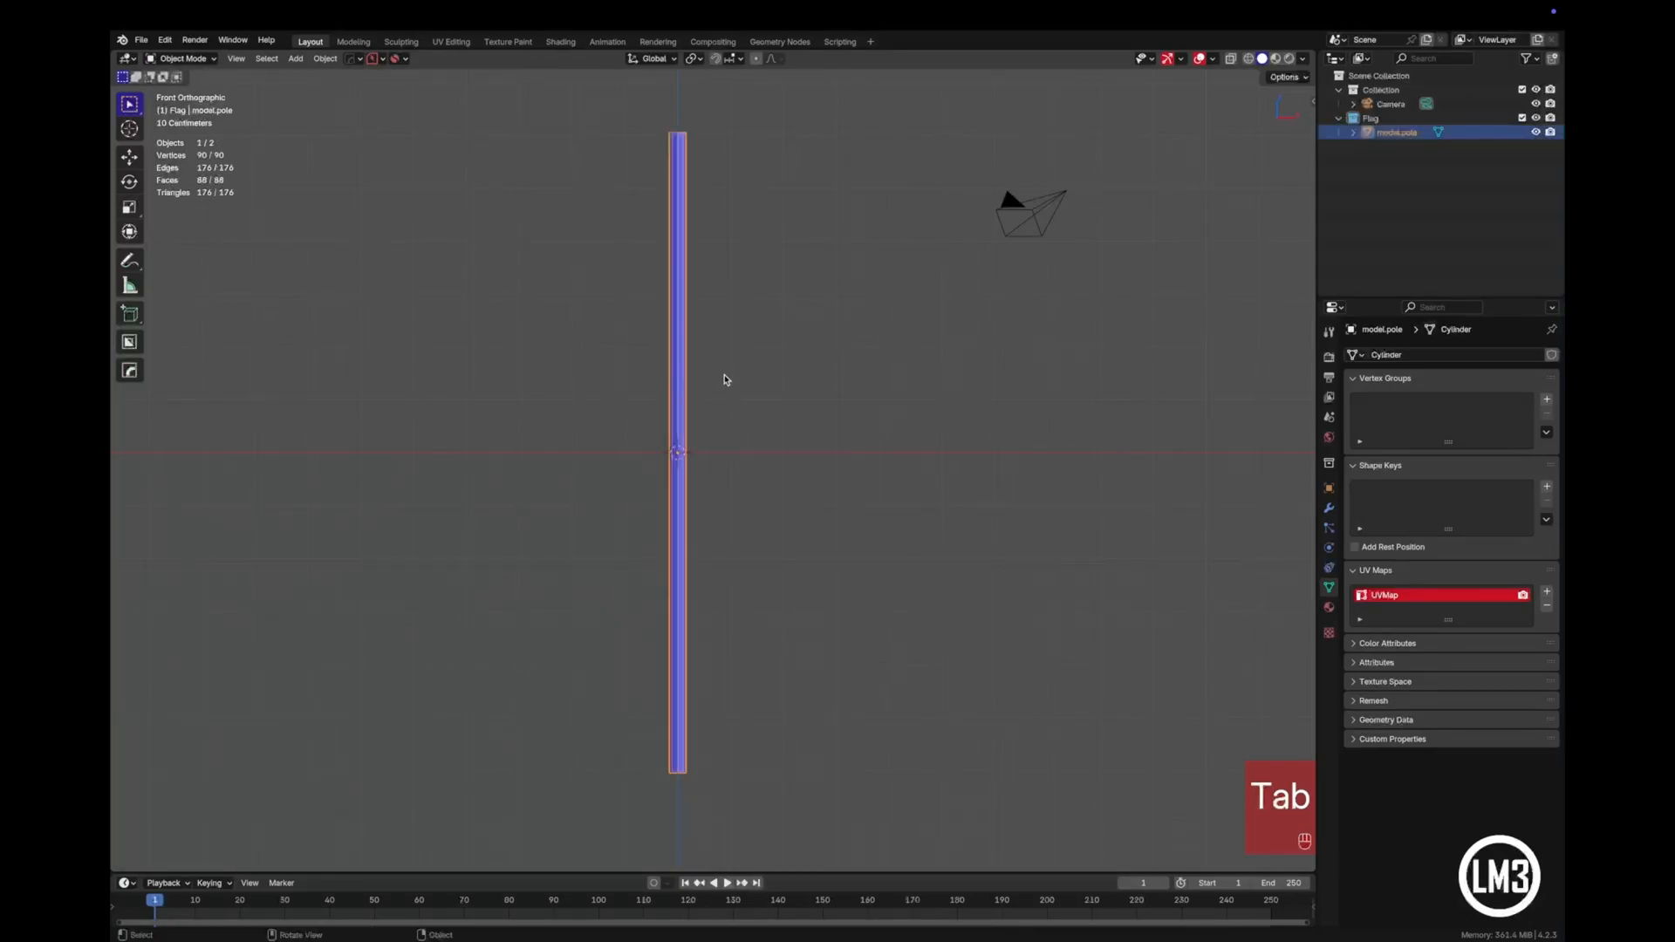
key(ctrl+2)
click(725, 376)
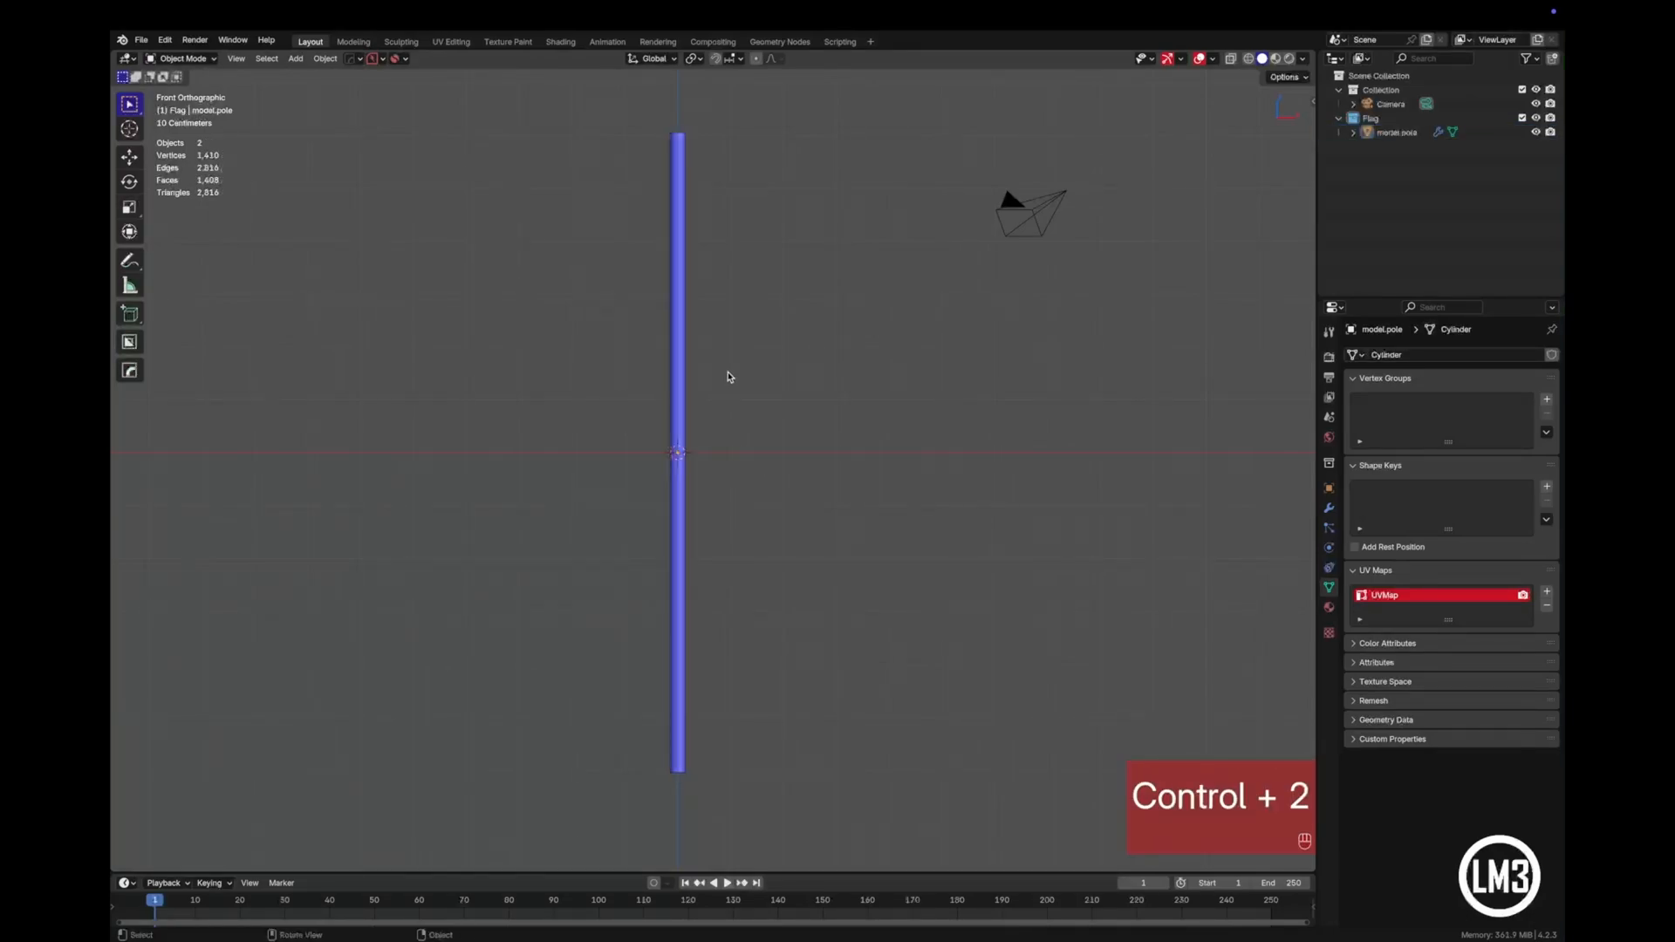
- Inspect the pole's subdivided top cap, apply Shade Smooth to the pole and deselect it
middle_drag(724, 376, 741, 452)
scroll(741, 453, up, 3)
shift+middle_drag(715, 334, 763, 765)
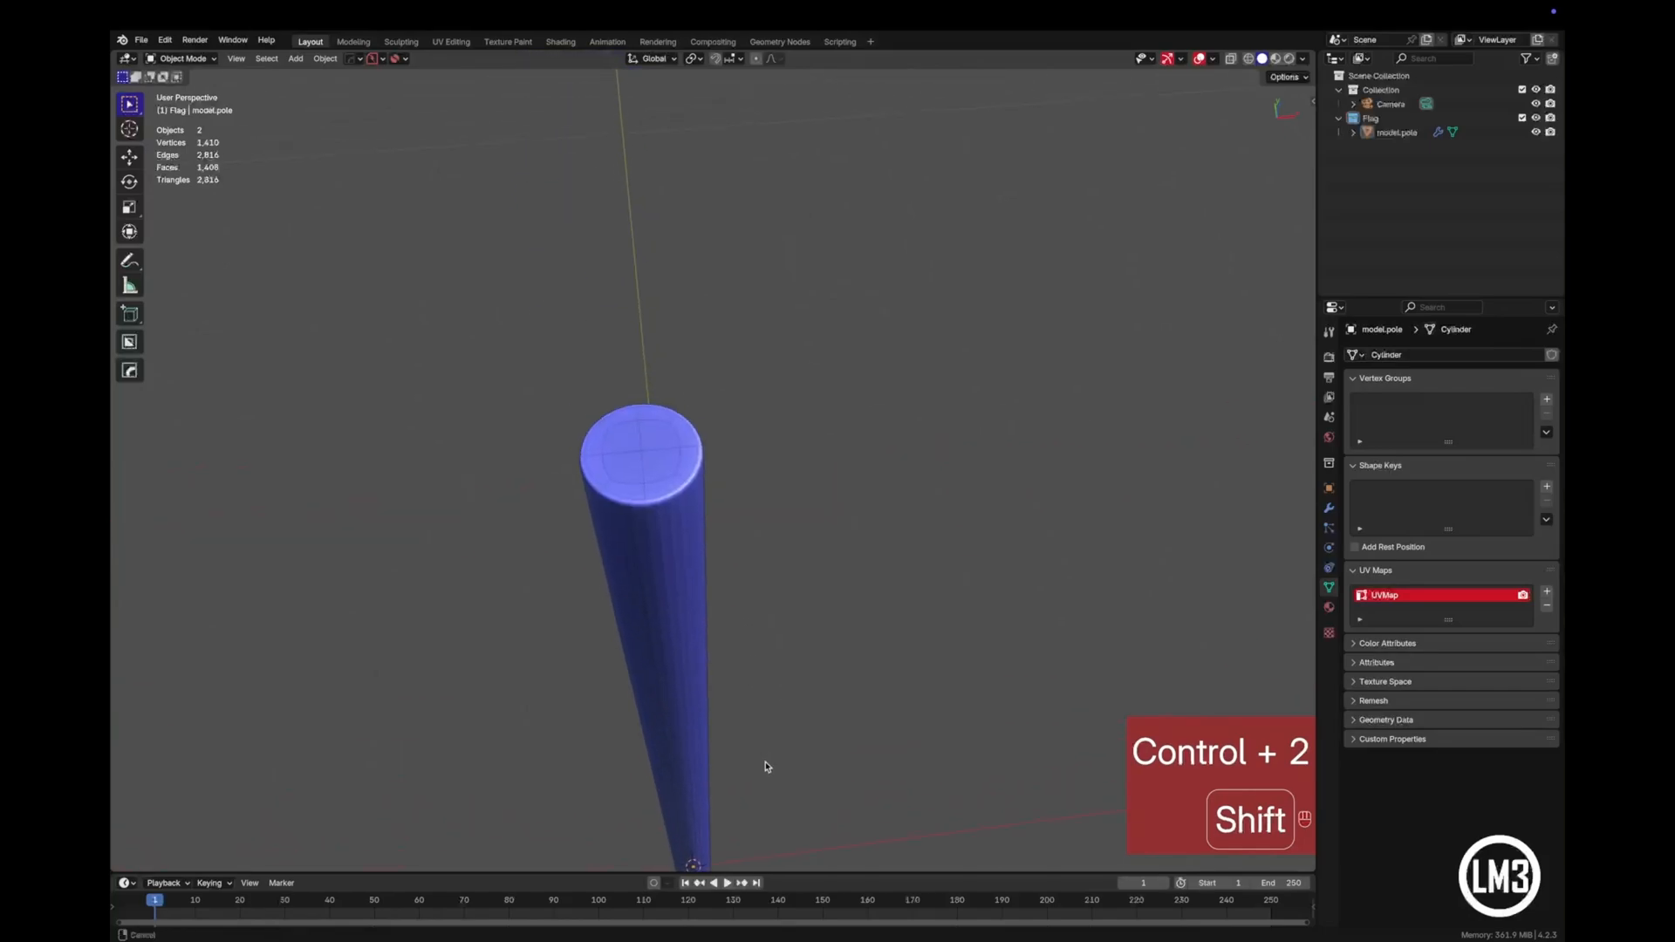
scroll(716, 628, up, 3)
click(663, 612)
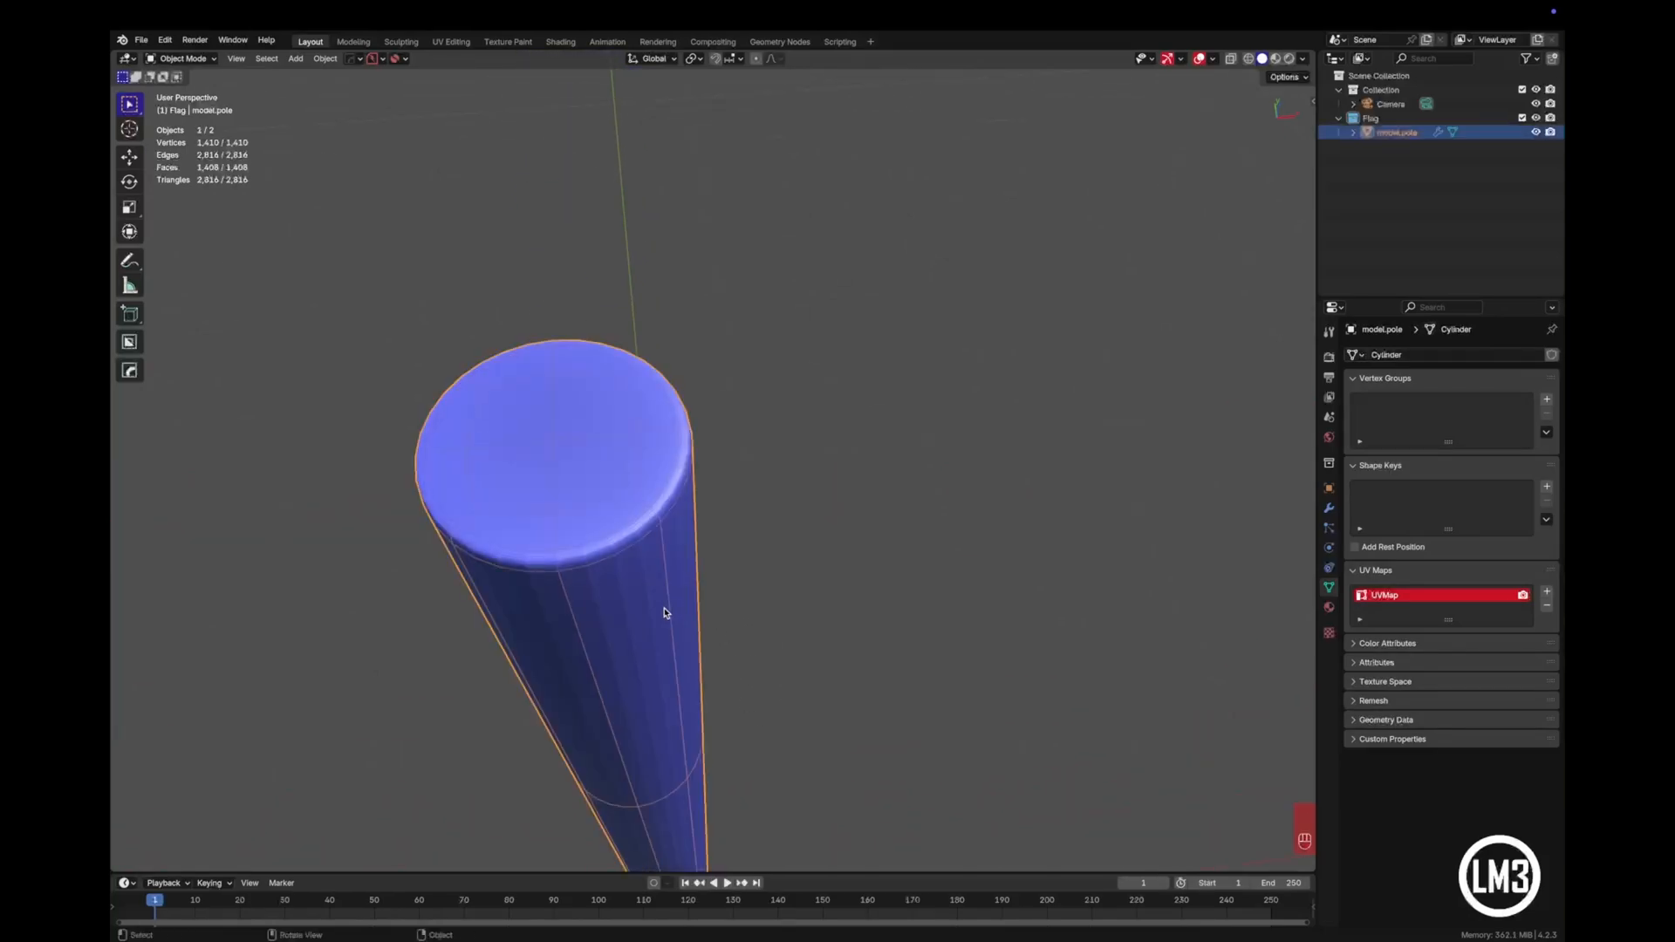
right_click(664, 612)
mouse_move(664, 612)
click(664, 647)
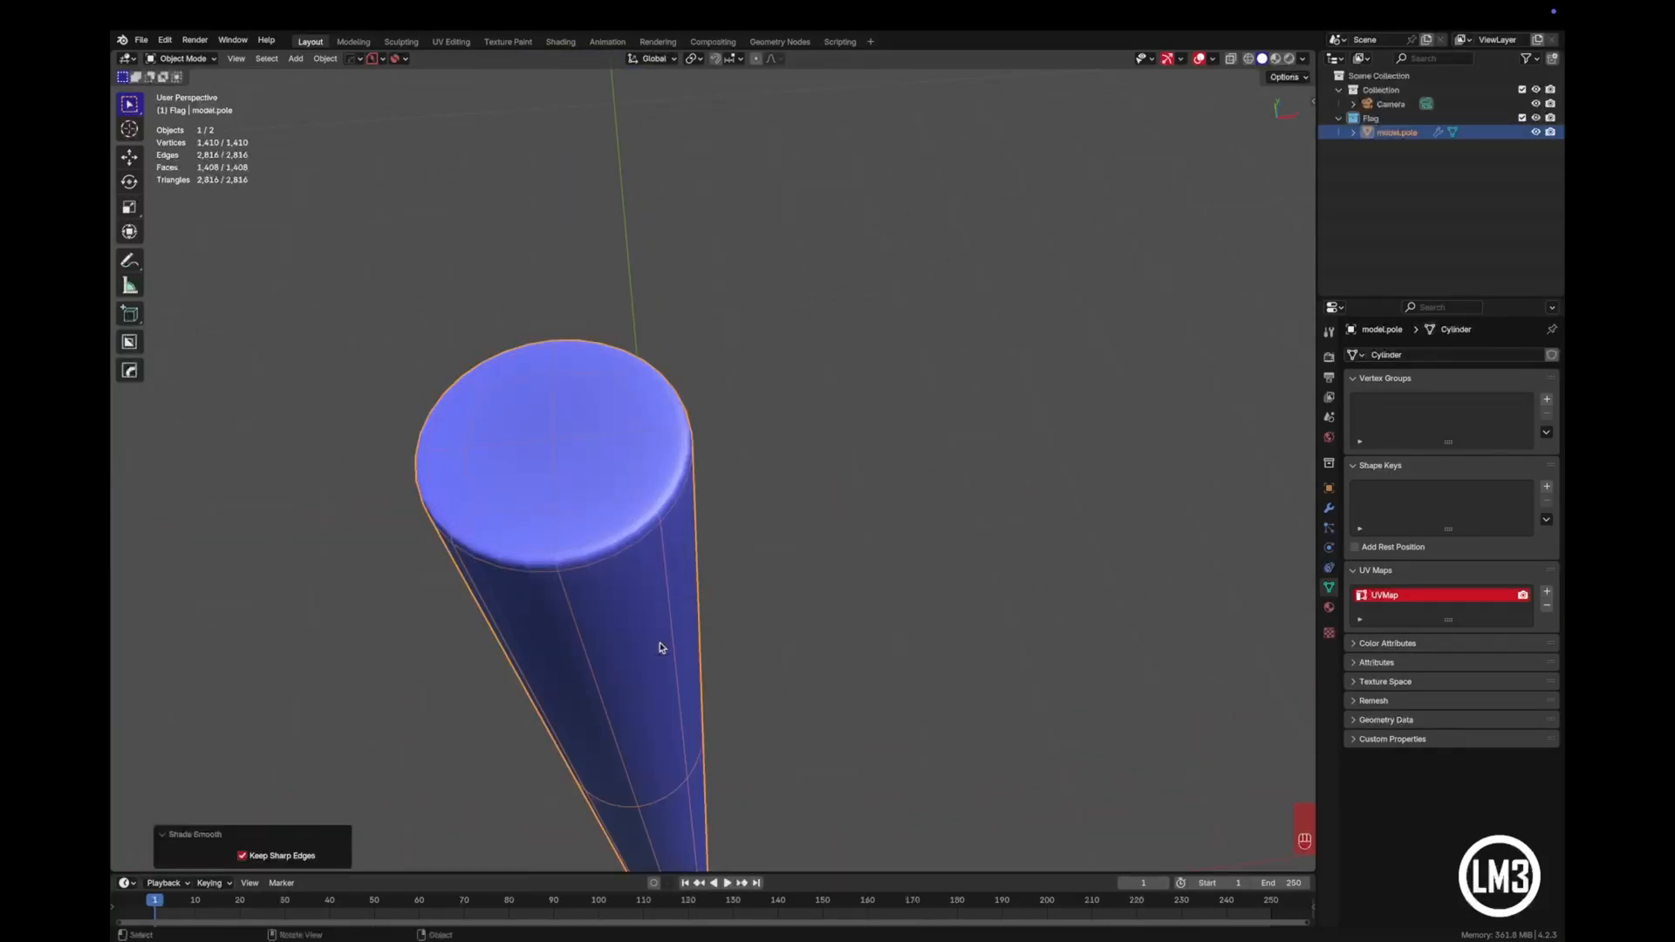
click(779, 644)
- In front view, add a 2 m plane for the flag and rotate it 90° about the X axis
middle_drag(705, 638, 696, 476)
key(KP_1)
scroll(852, 475, down, 3)
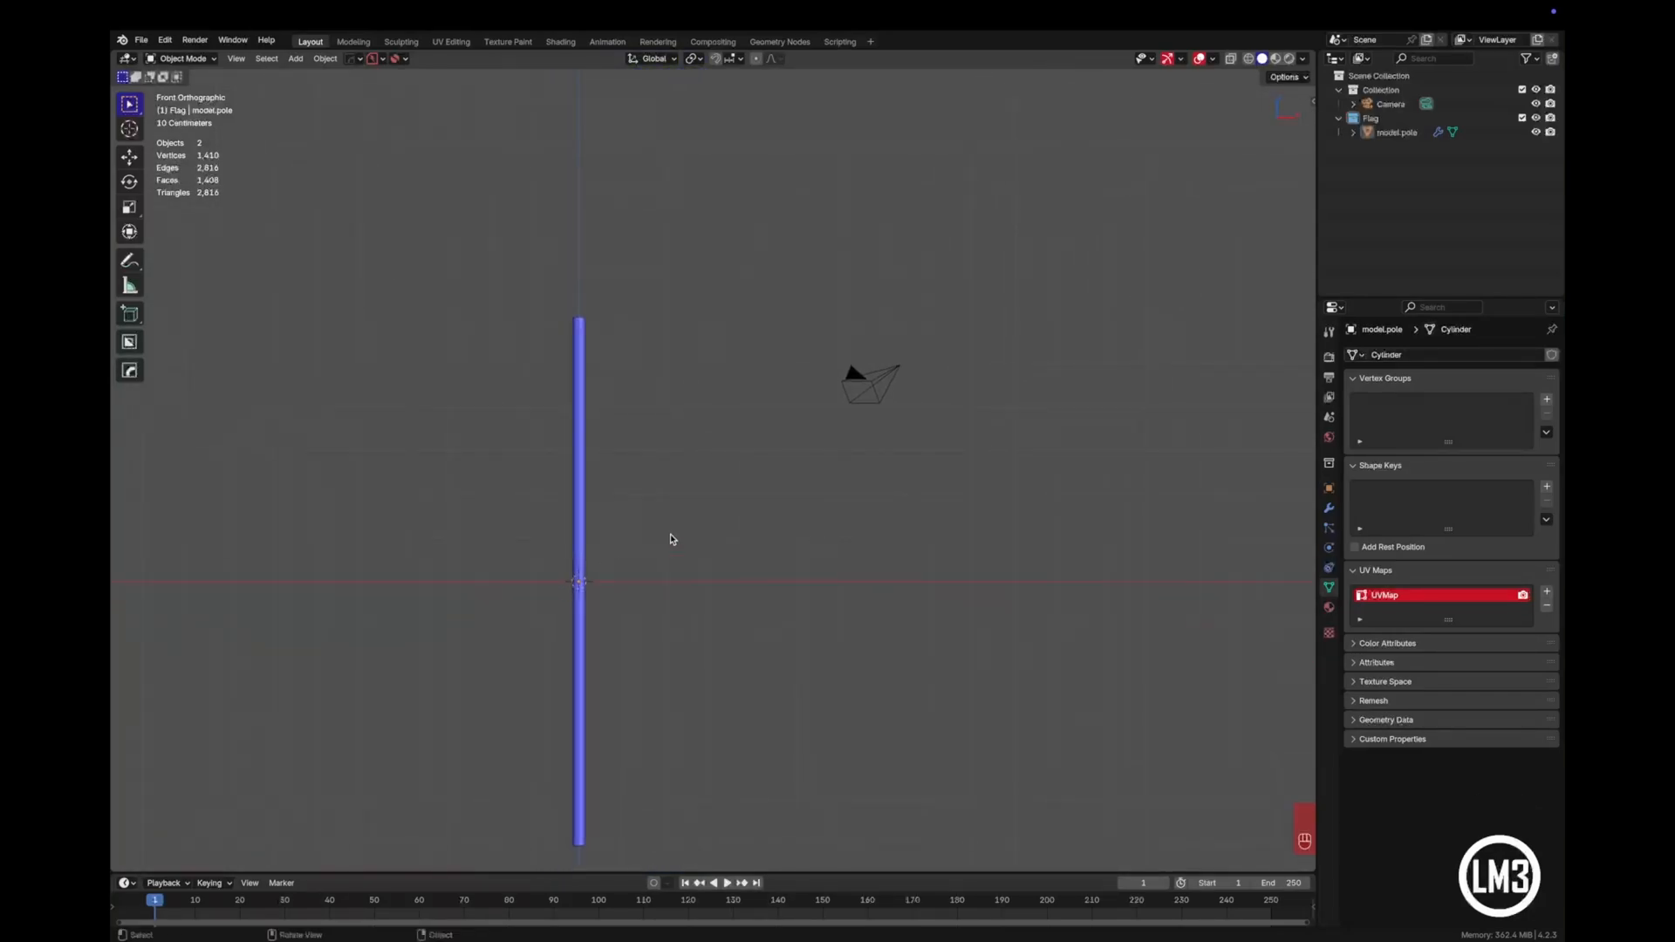
key(shift+a)
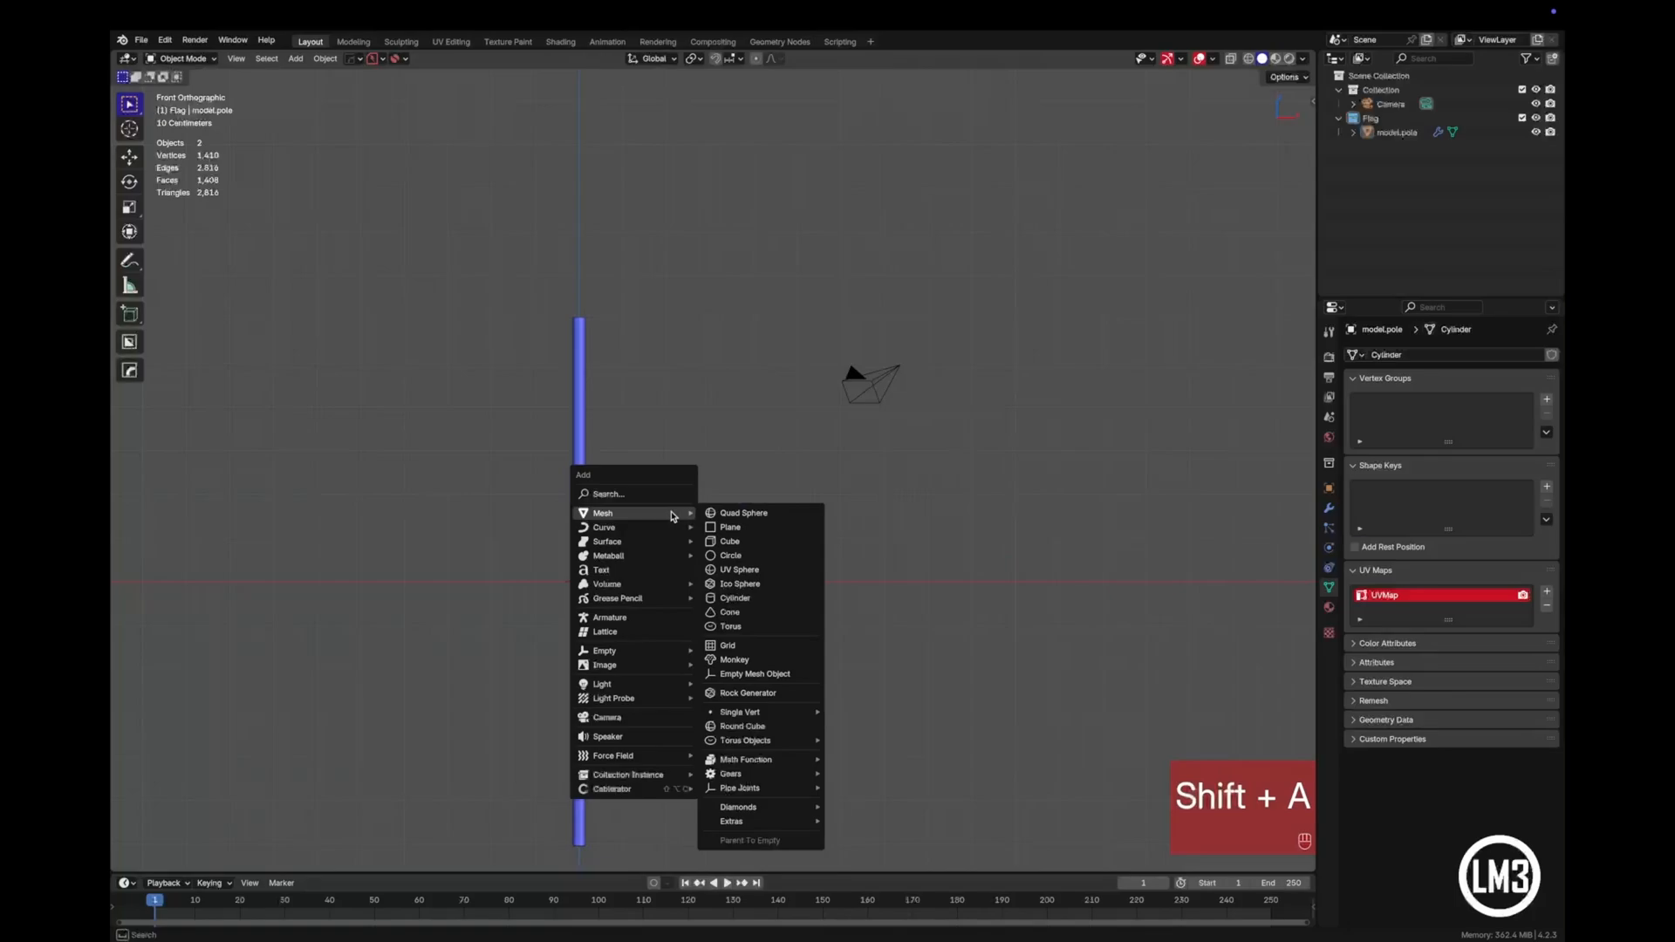
click(783, 528)
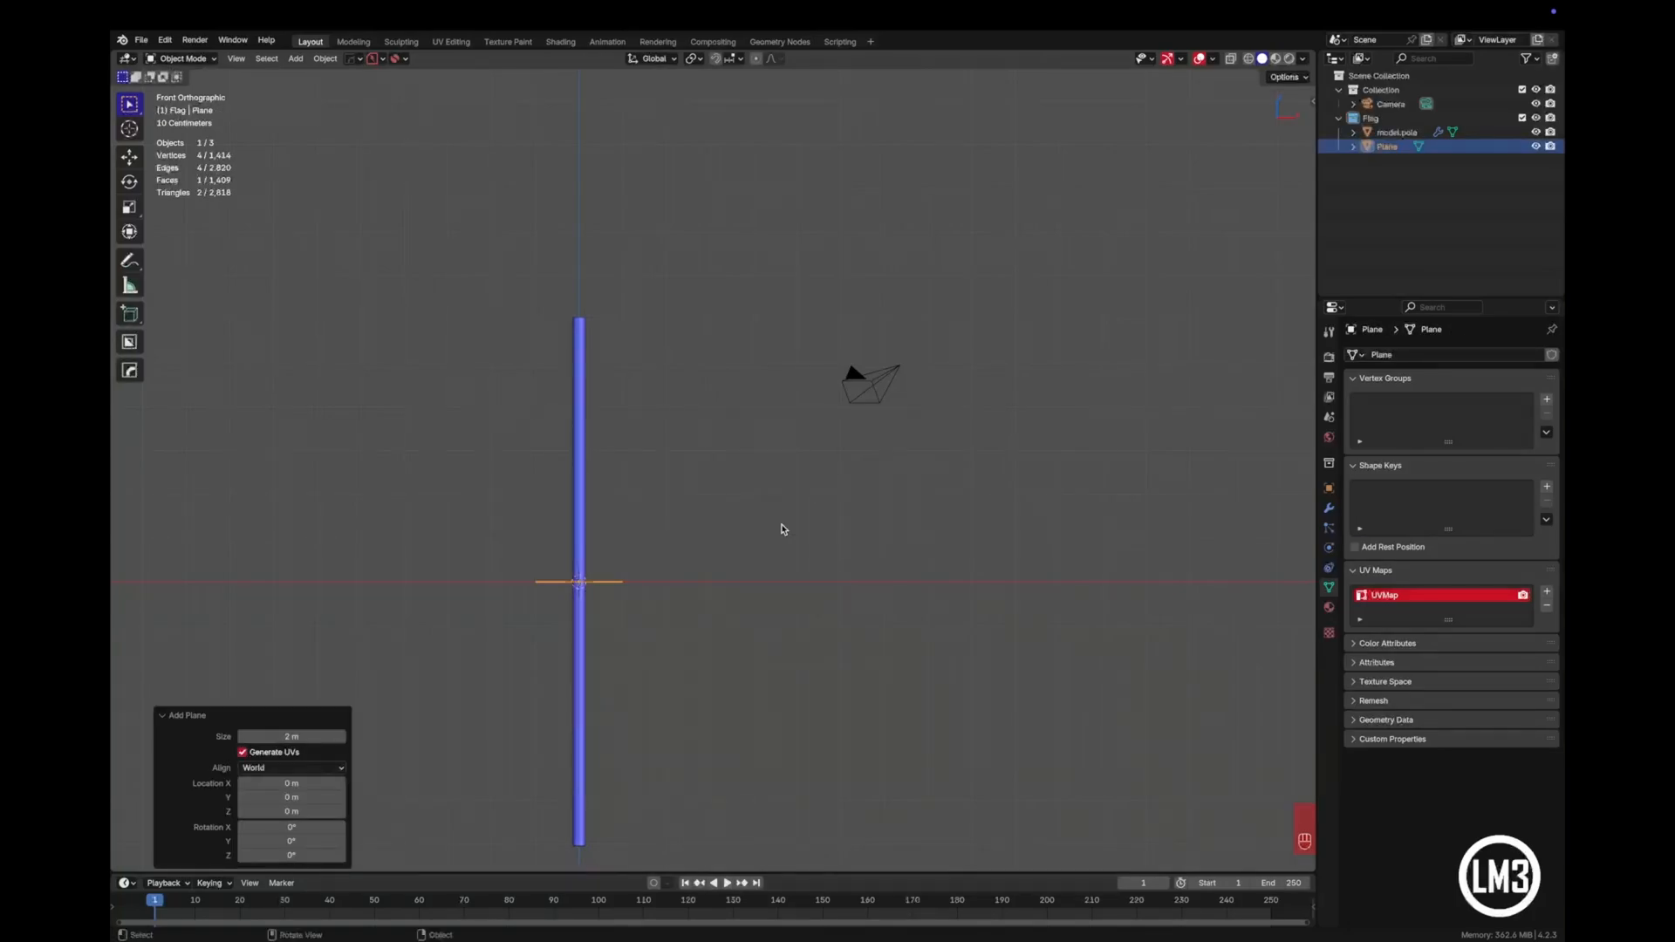
key(r)
key(x)
key(KP_9)
key(KP_0)
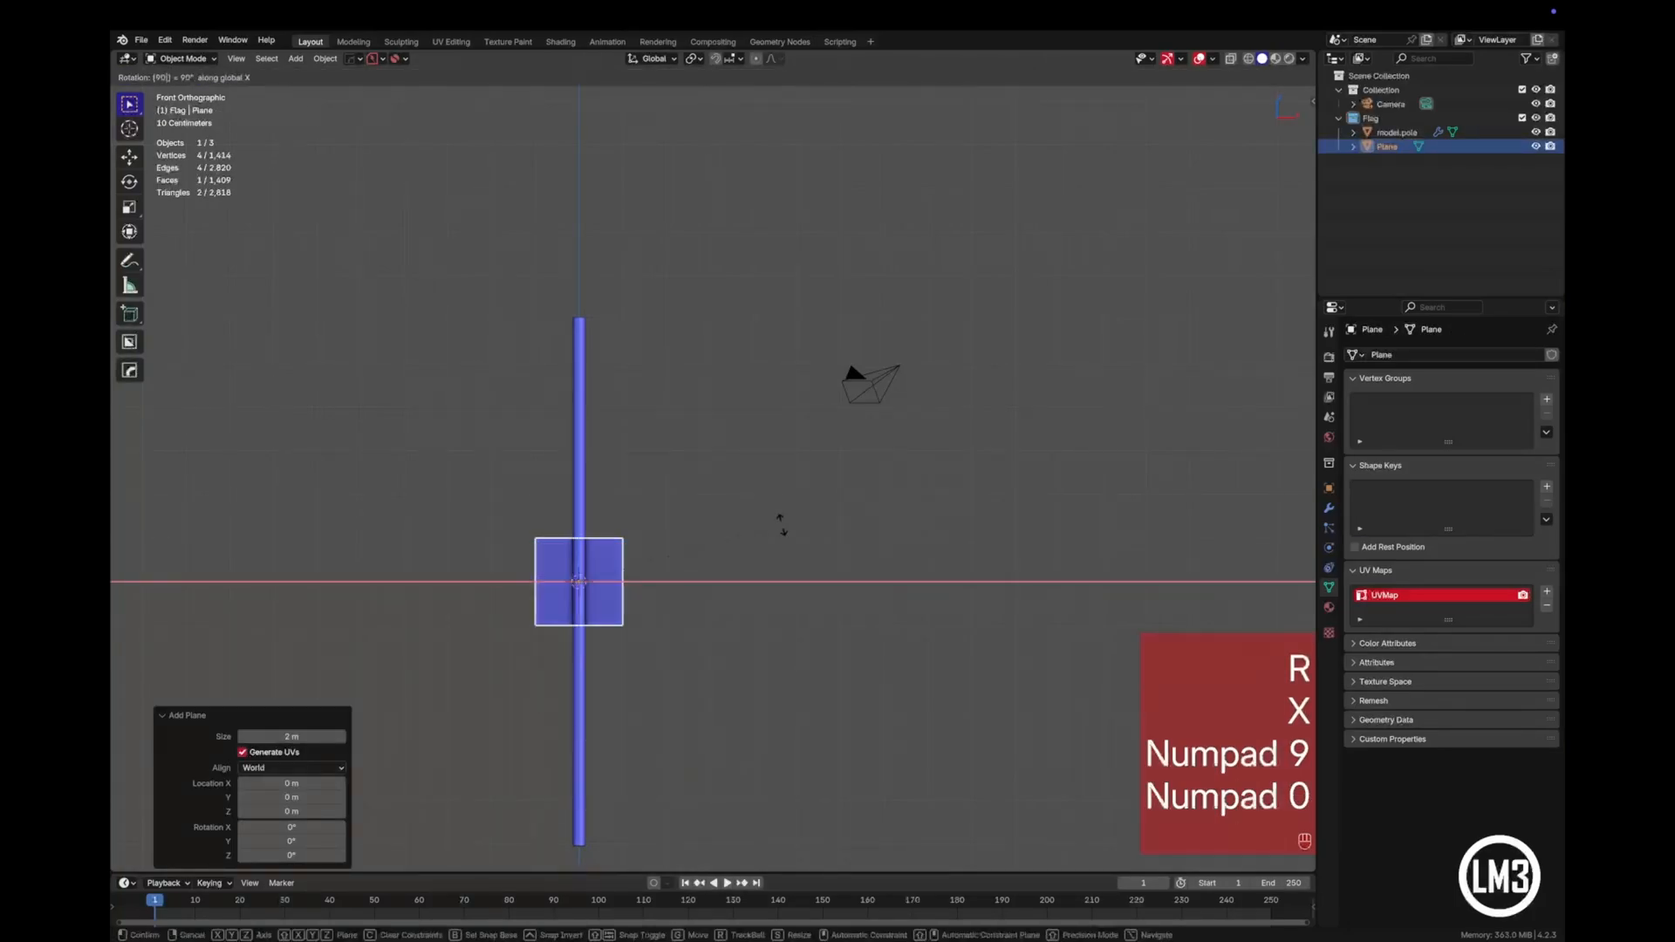
key(KP_Enter)
- Move the plane about 1.2 m along X so that it sits just beside the pole
key(g)
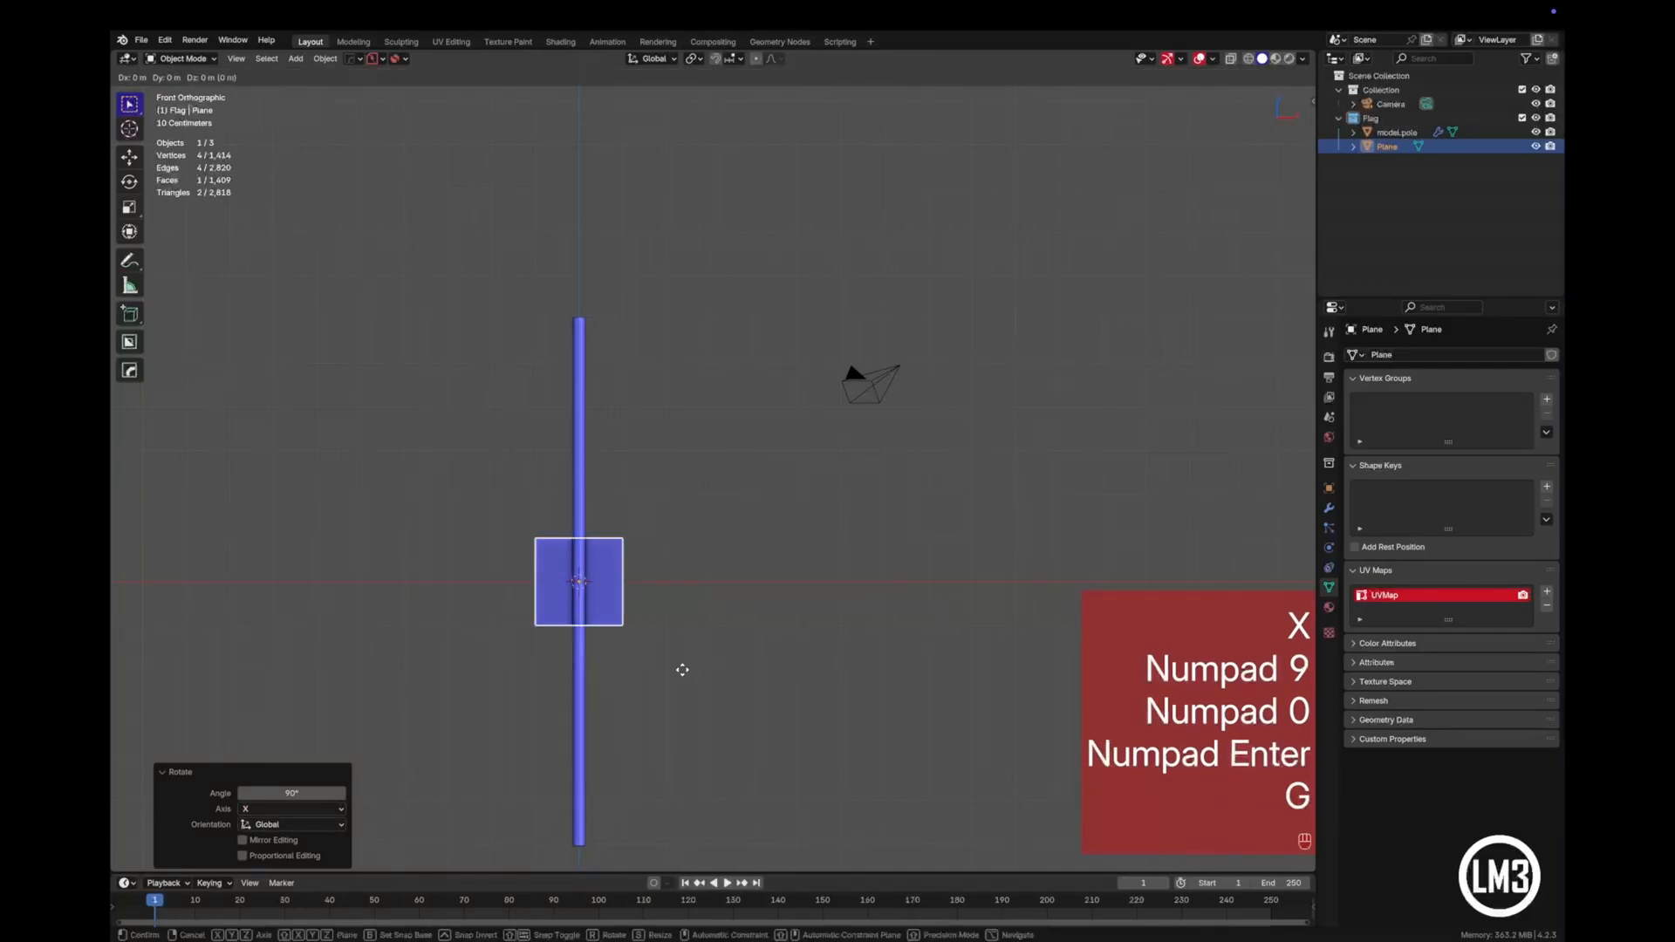
key(z)
key(x)
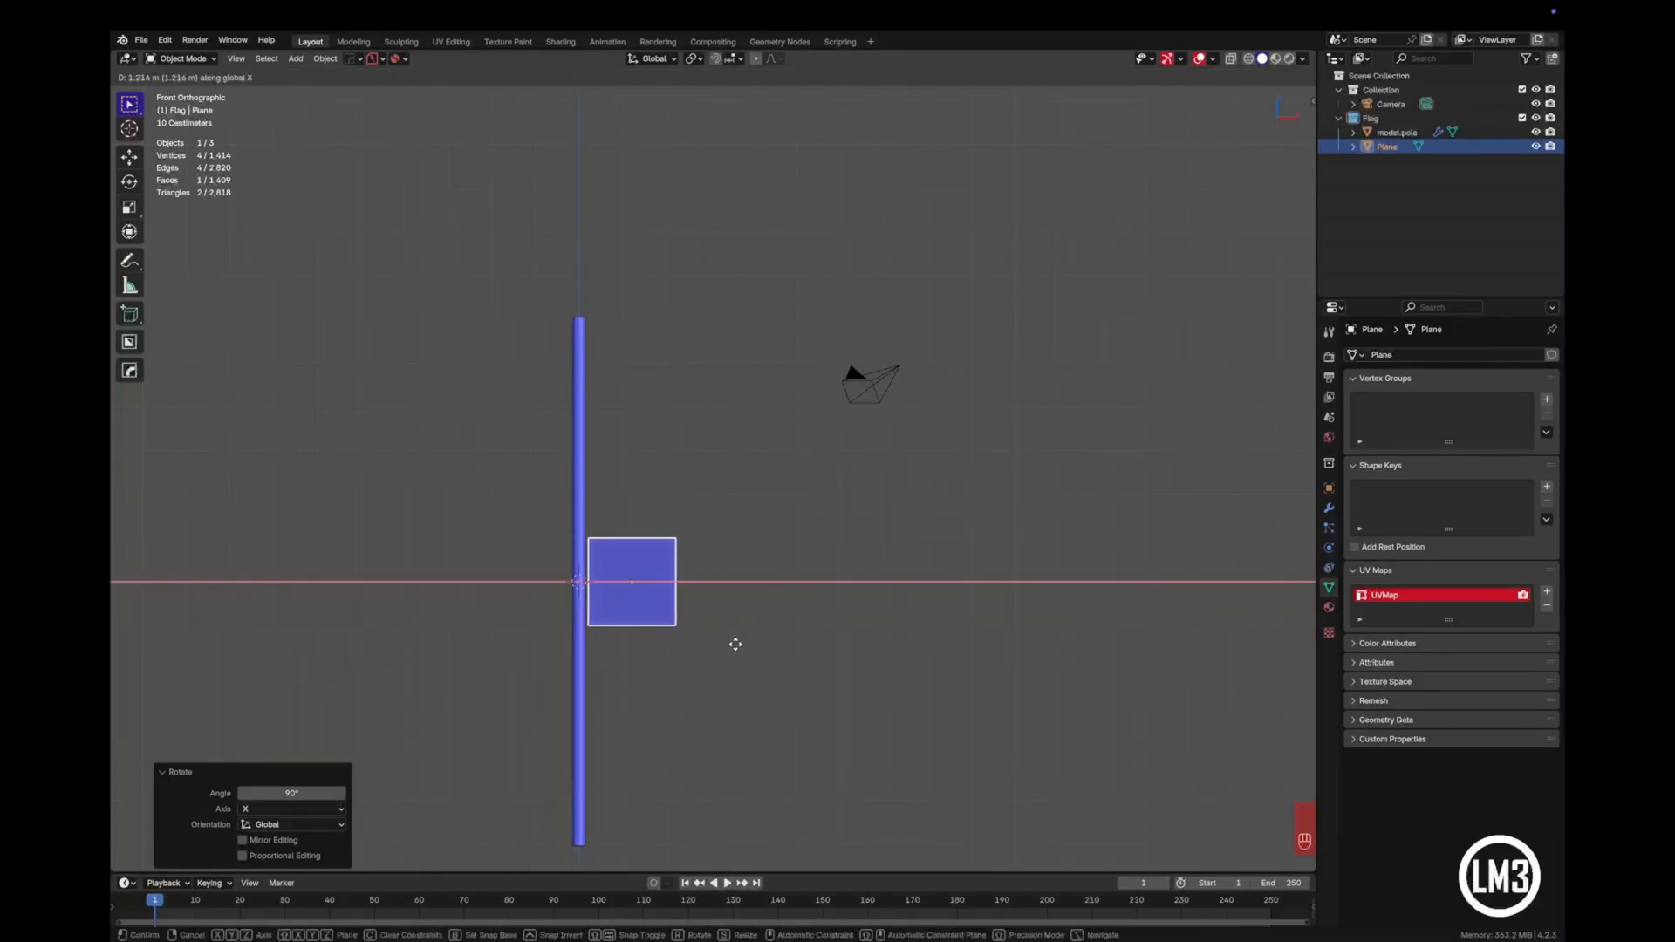
click(736, 644)
- In Edit Mode, scale the plane's mesh by about 2.26 overall, then stretch it by about 1.8 along X
key(Tab)
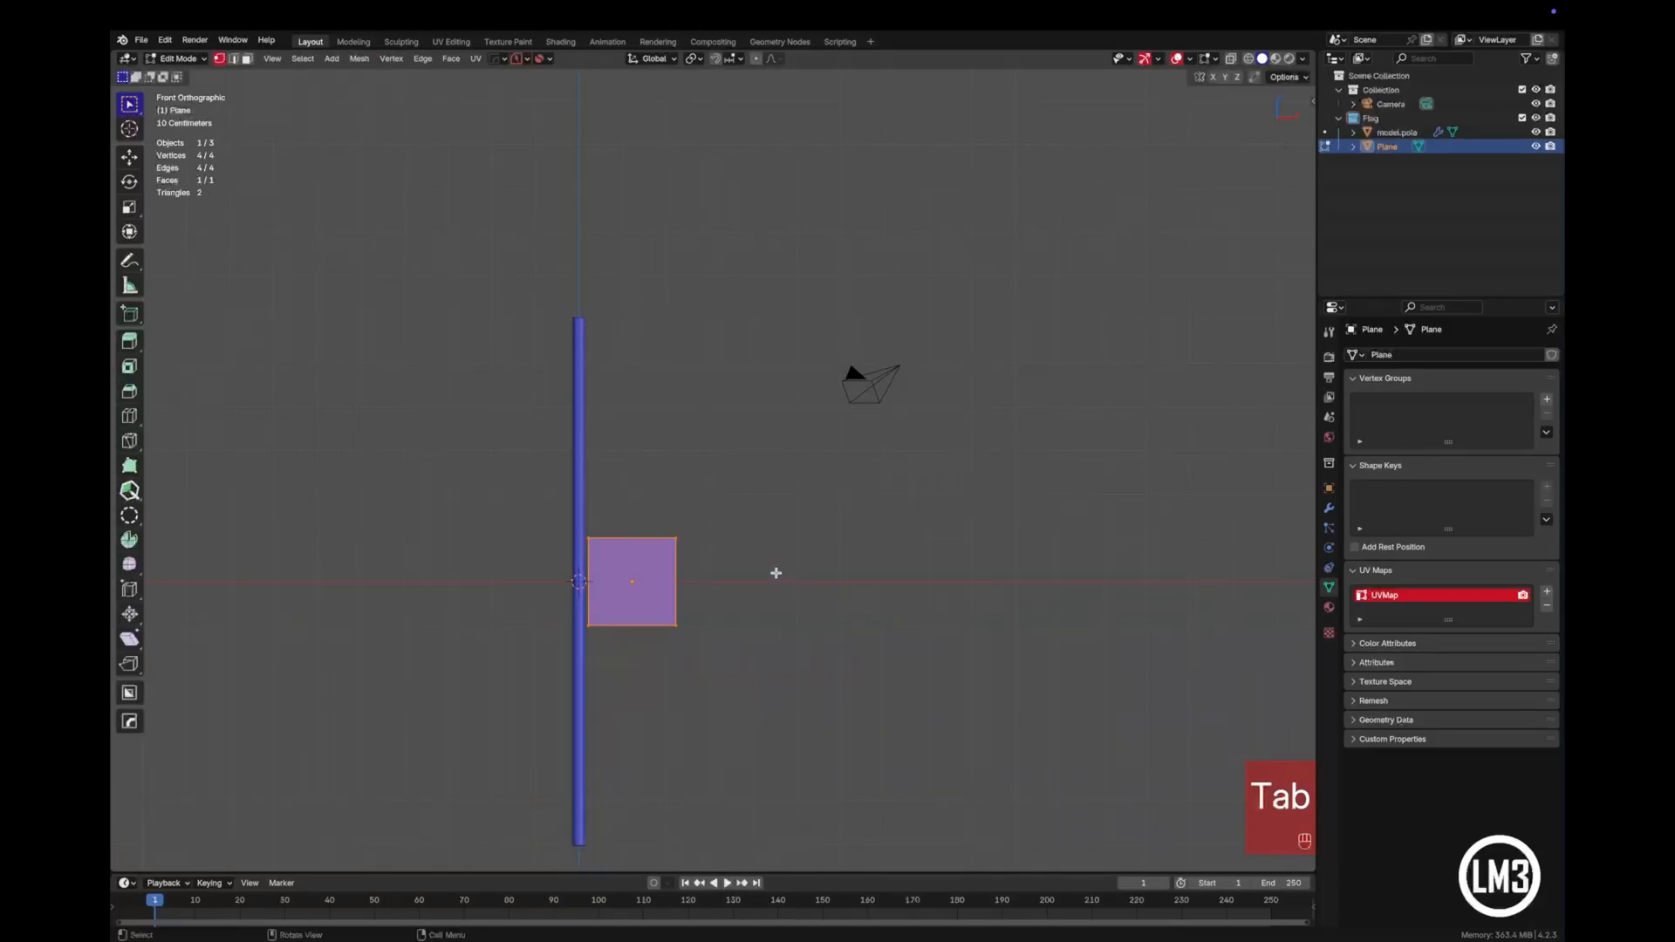
key(s)
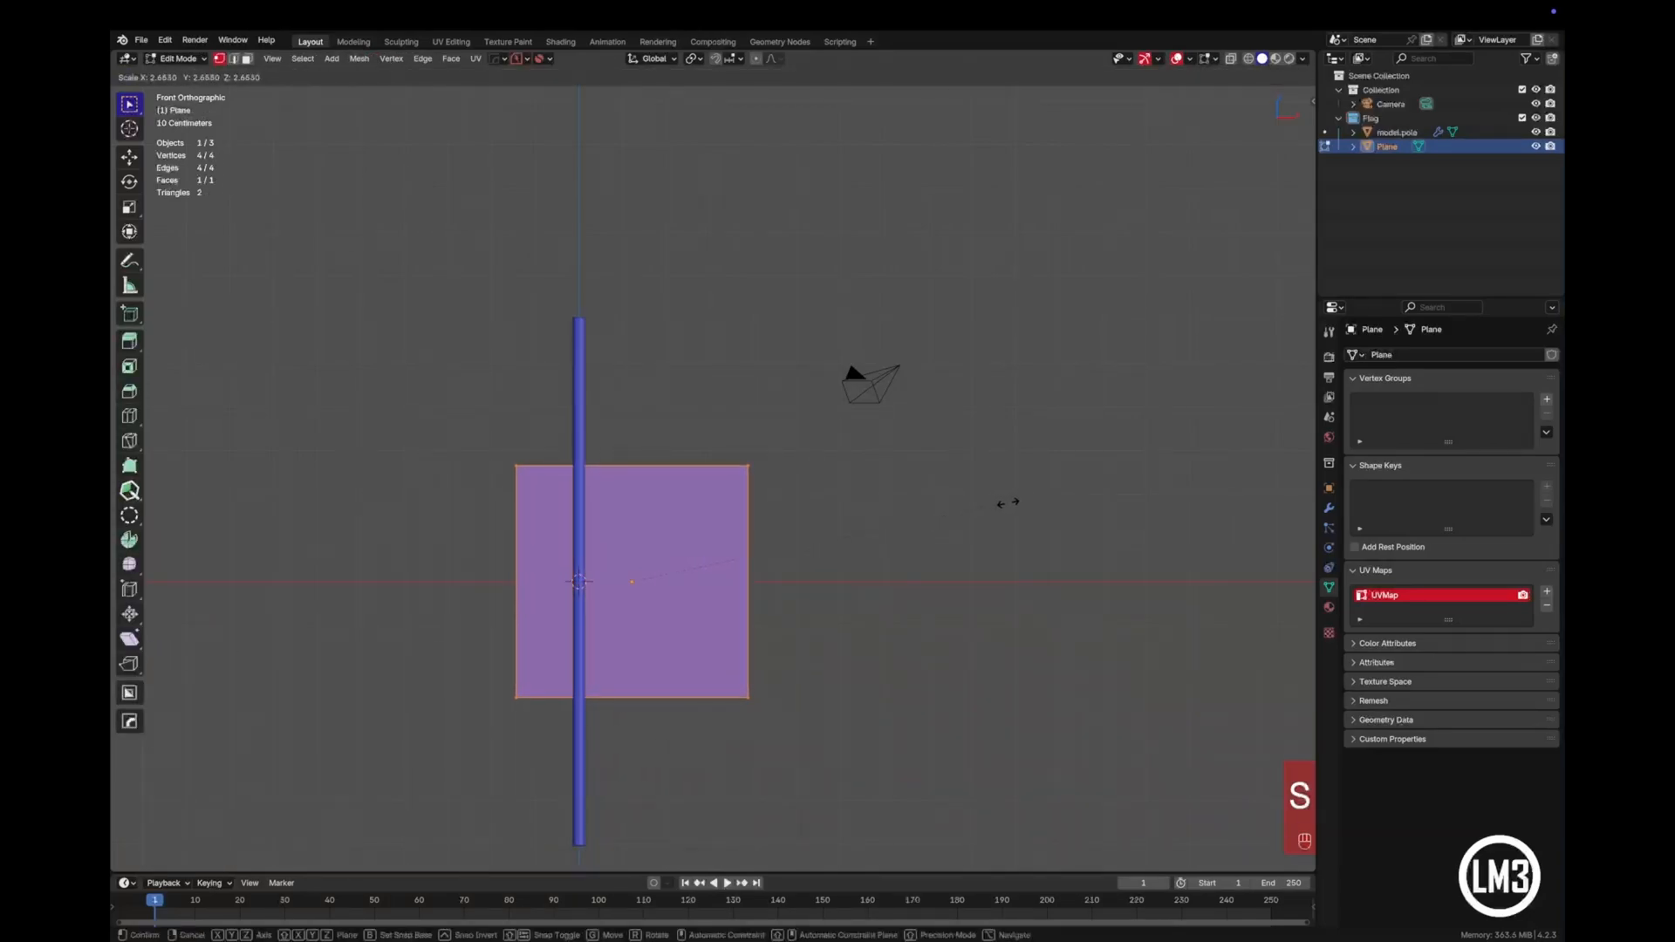
click(951, 529)
key(s)
key(x)
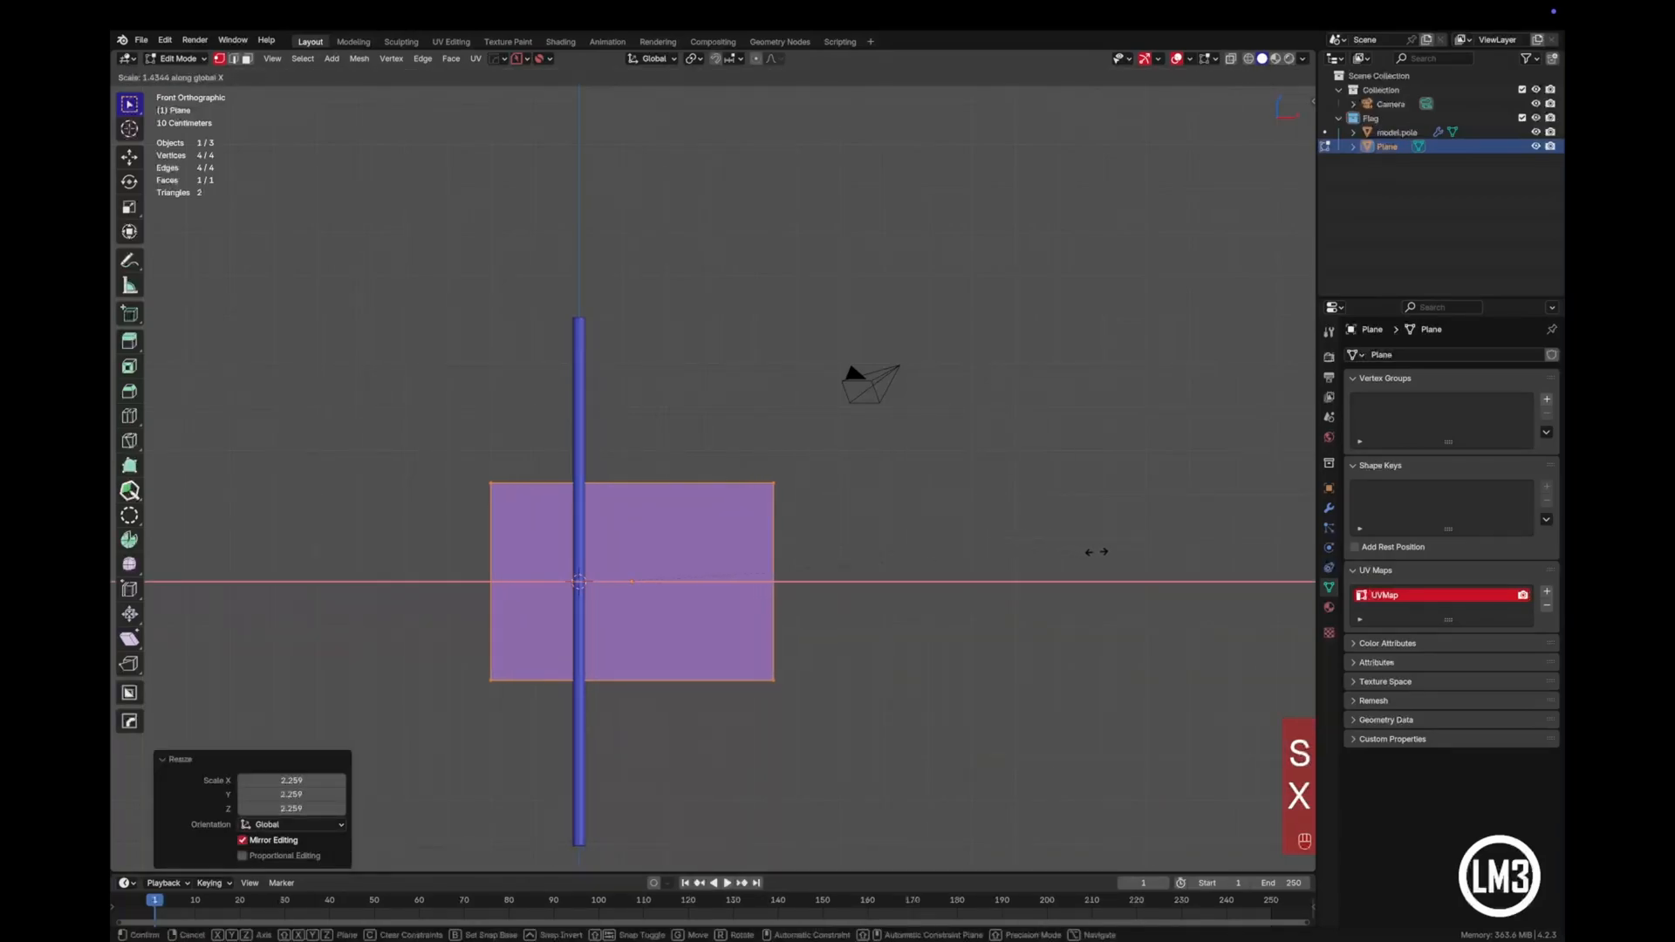
click(1218, 569)
- Move the plane's mesh about 3.1 m along X so its inner edge meets the pole
key(g)
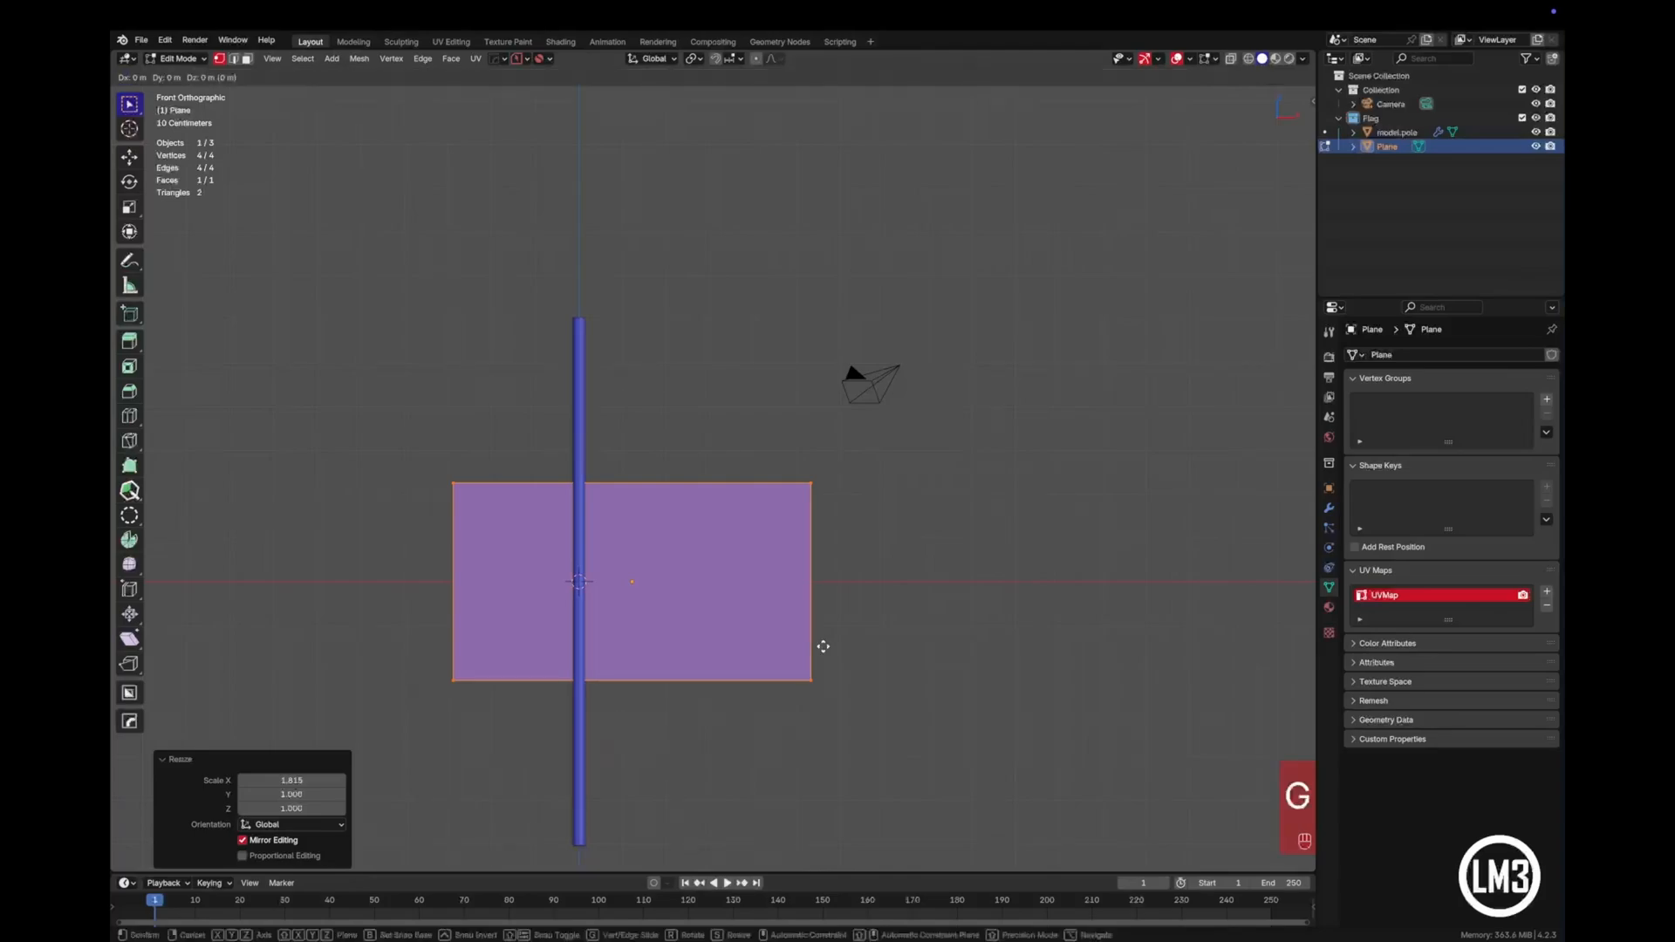
key(x)
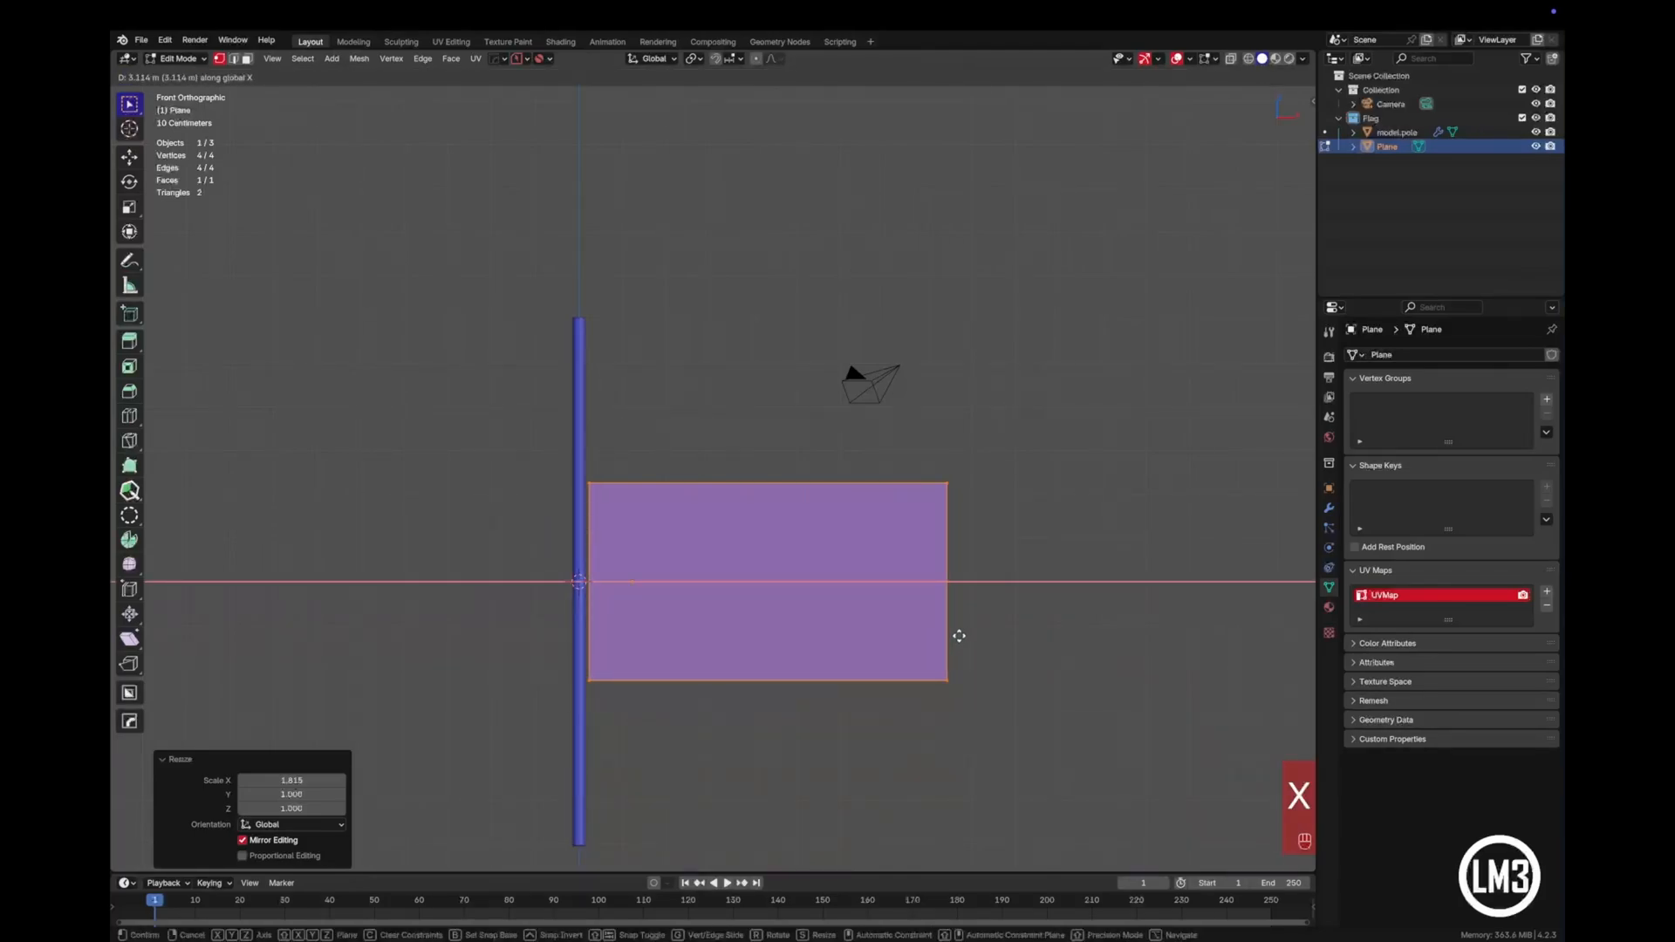
click(957, 636)
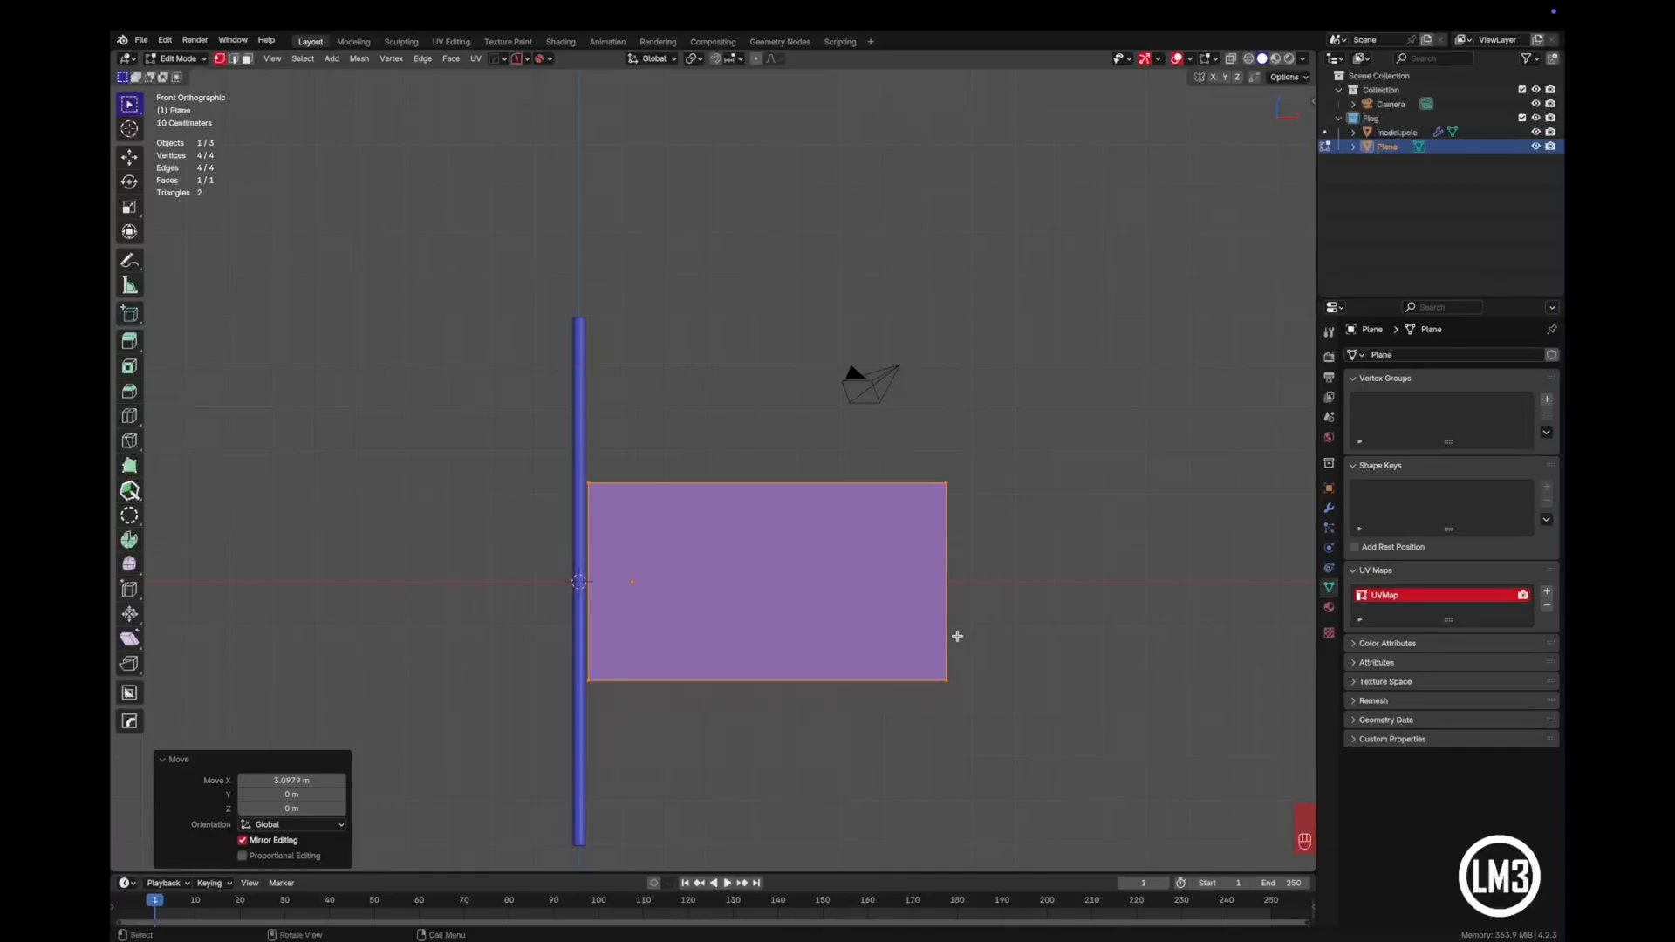
- Display the flag plane's transform values and check its dimensions in Object Mode
key(n)
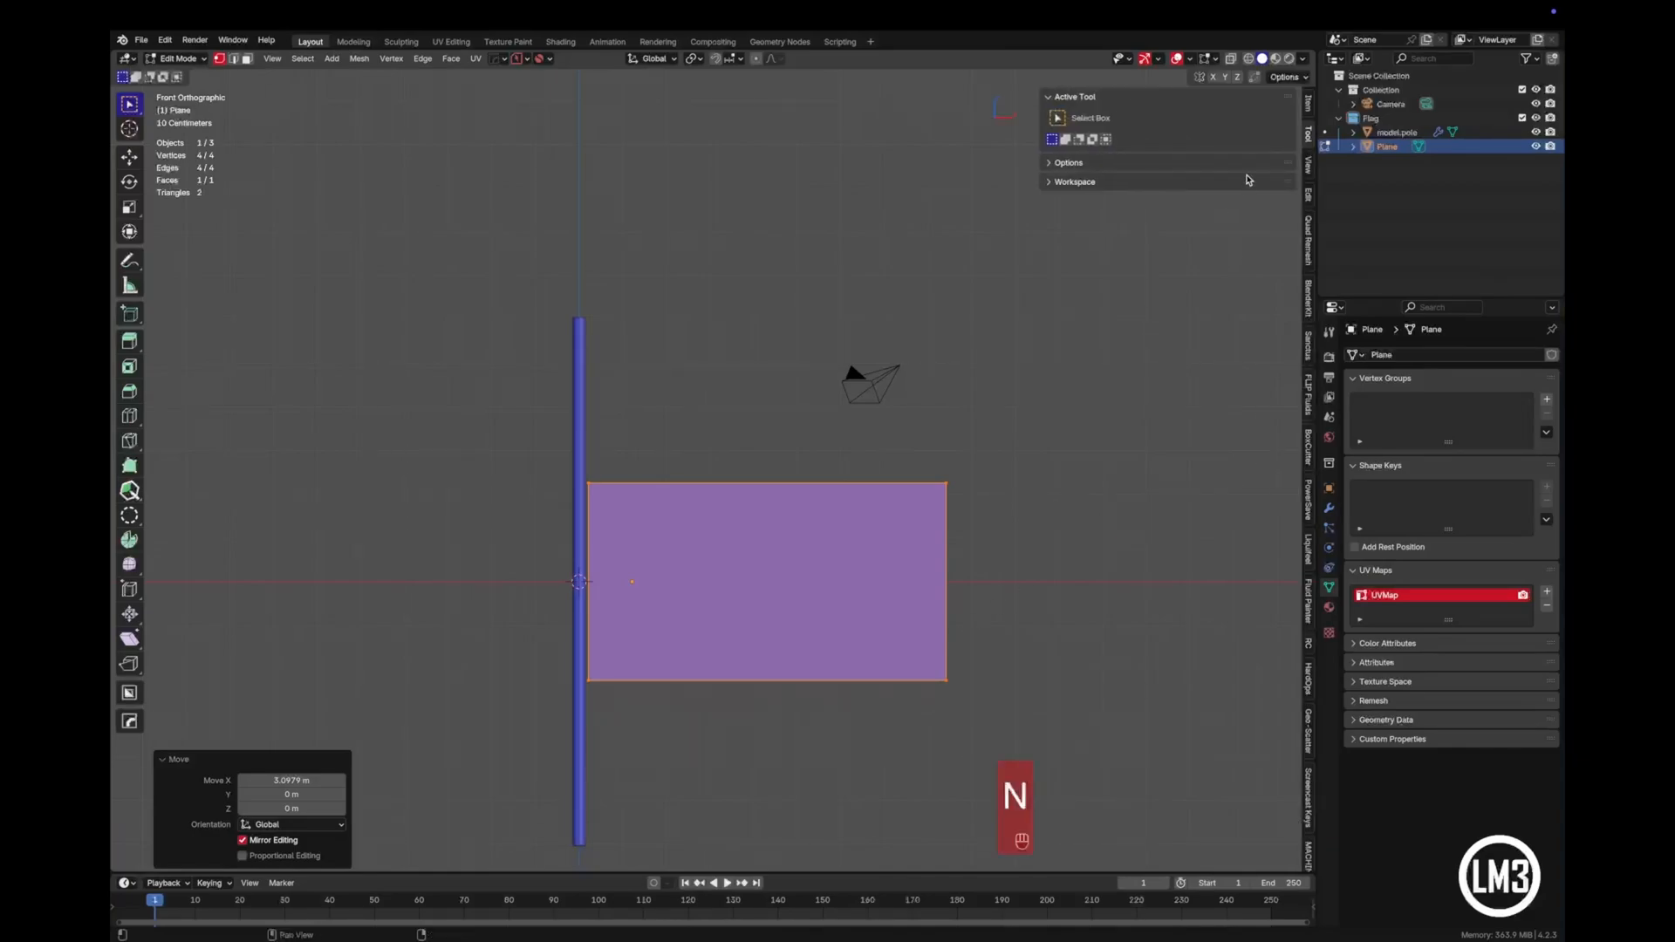
click(1308, 103)
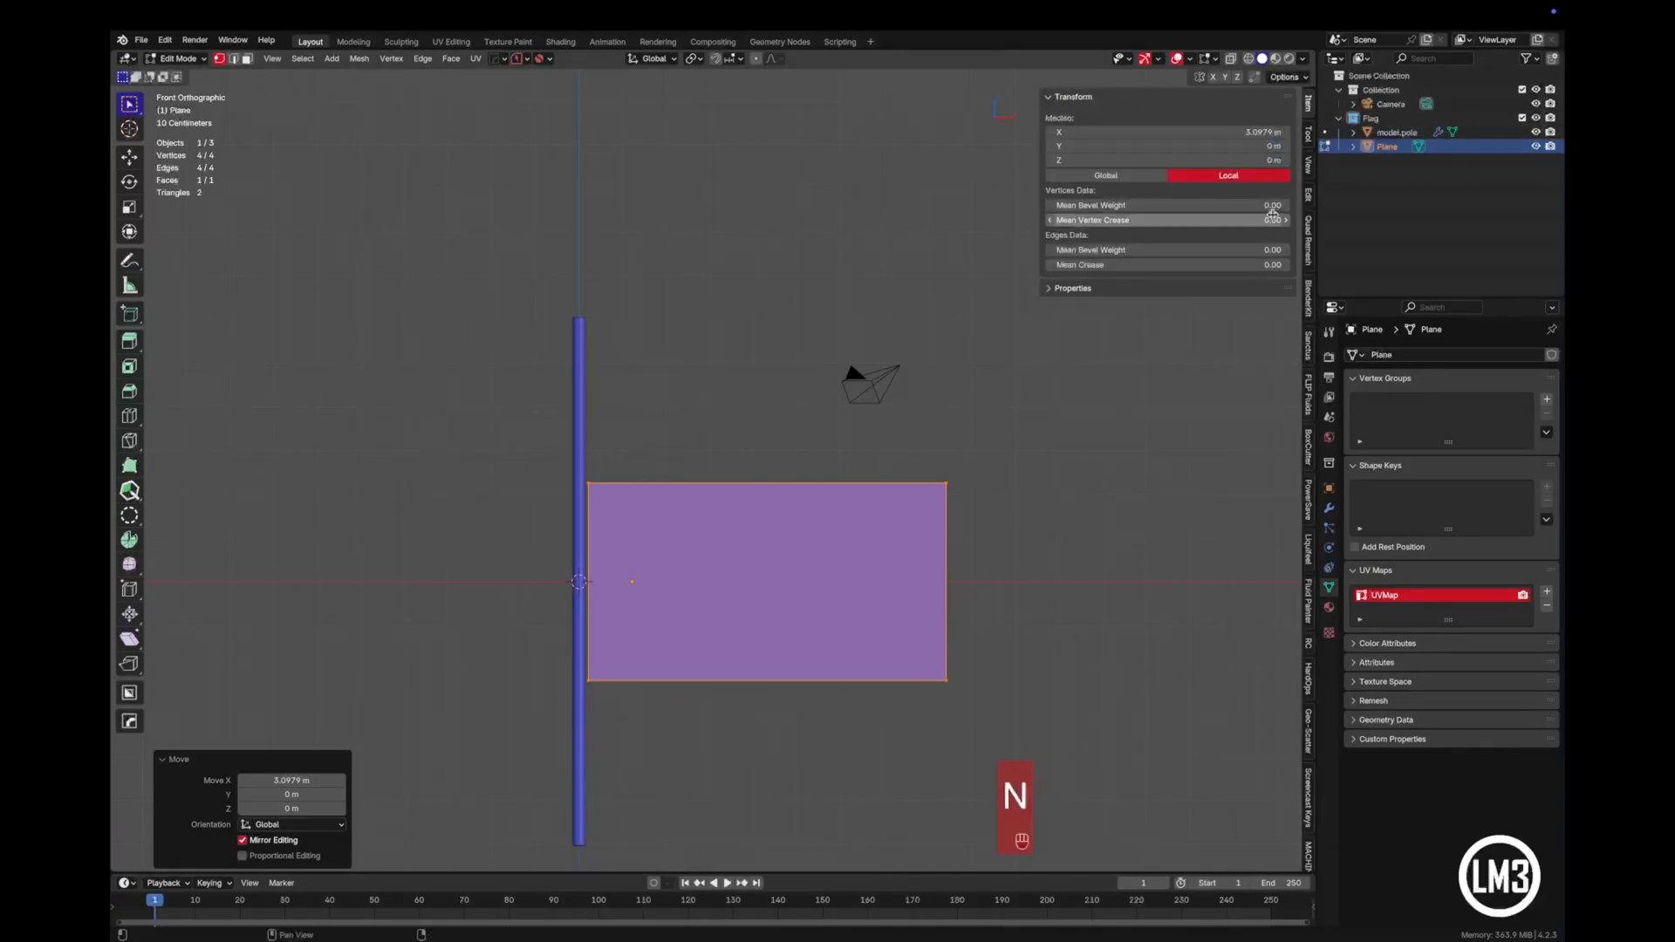
key(Tab)
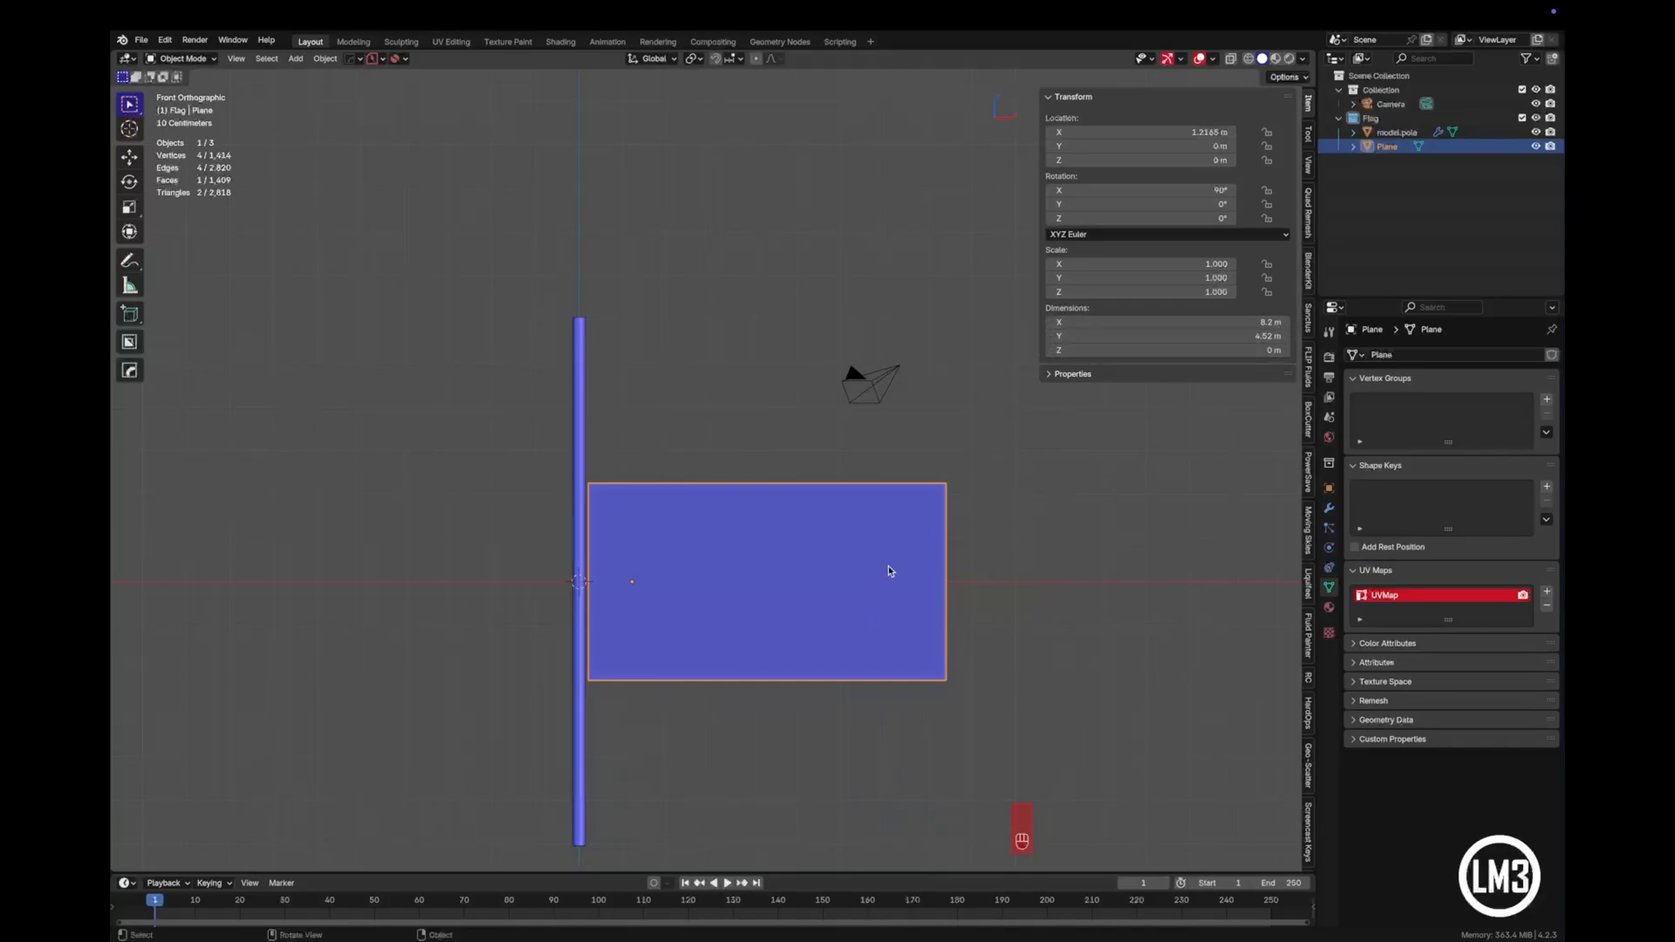
- Raise the flag plane about 2.69 m along Z toward the top of the pole
key(g)
key(z)
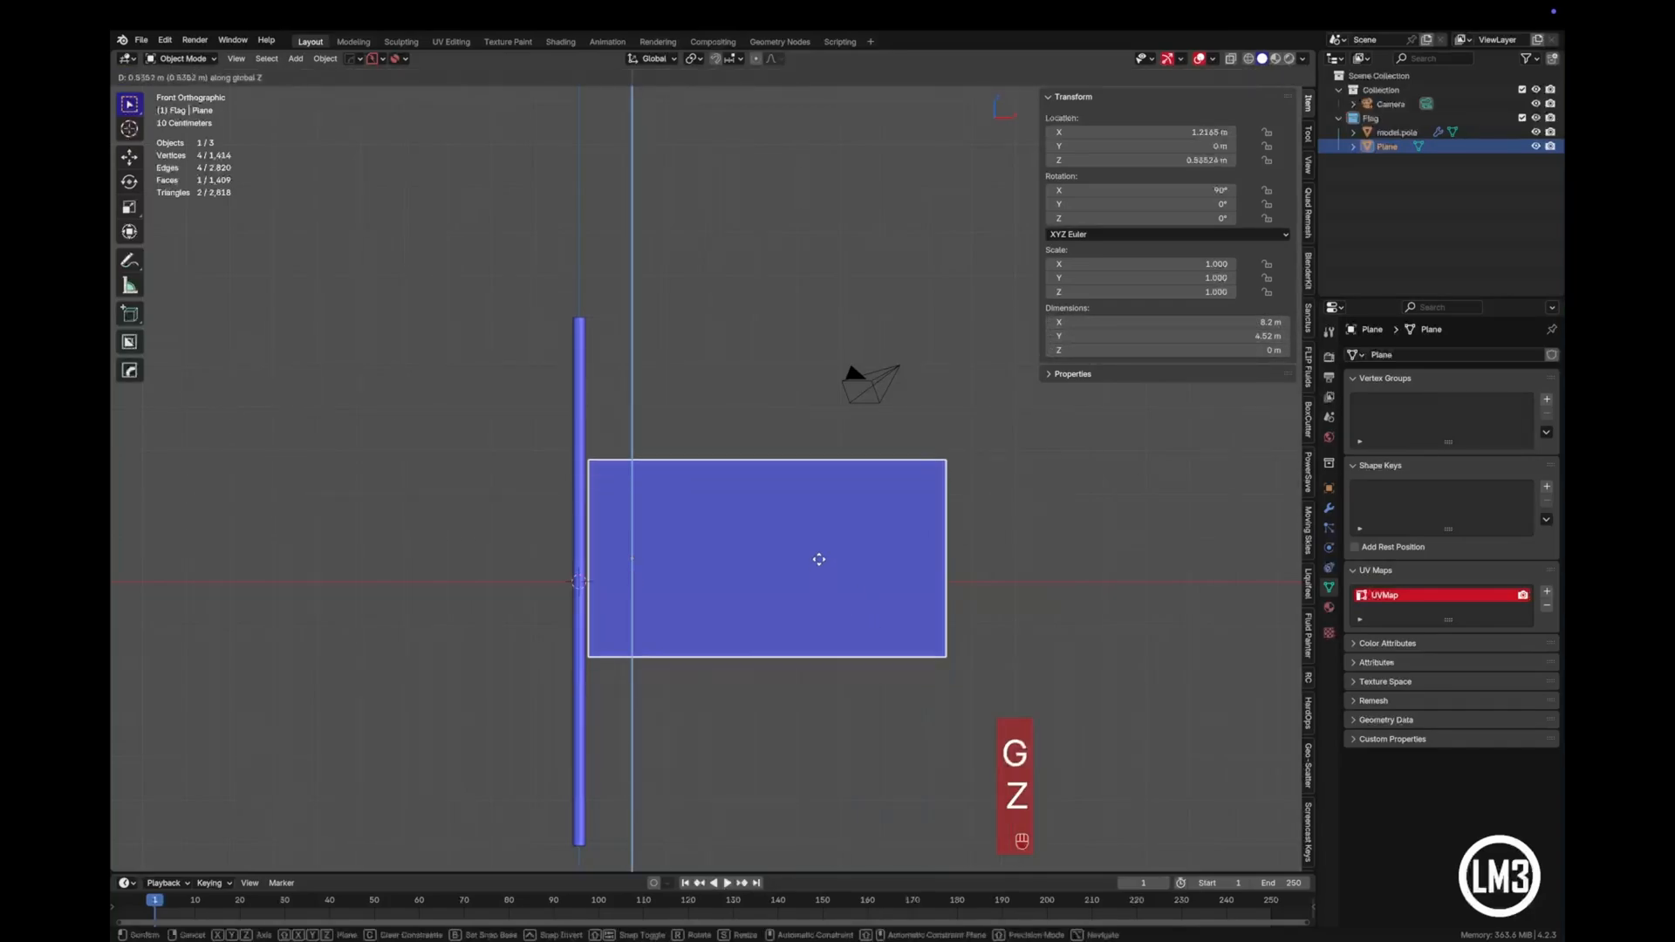
click(824, 479)
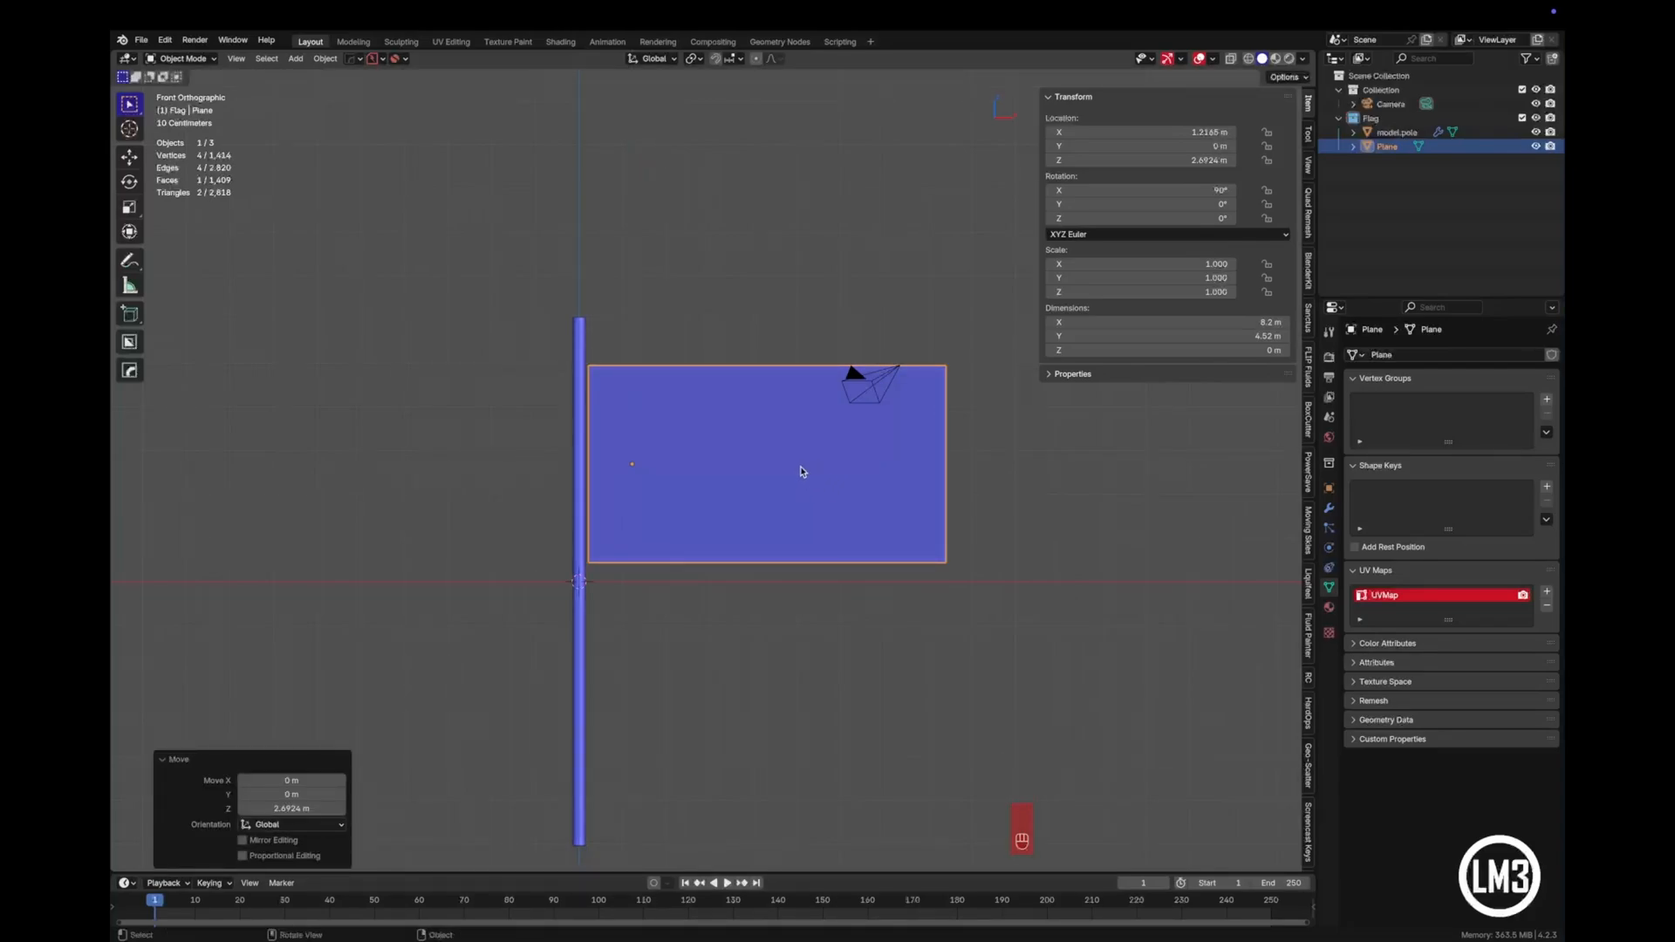
- Rename the Plane object as model.flag
scroll(804, 472, up, 4)
shift+middle_drag(804, 471, 812, 505)
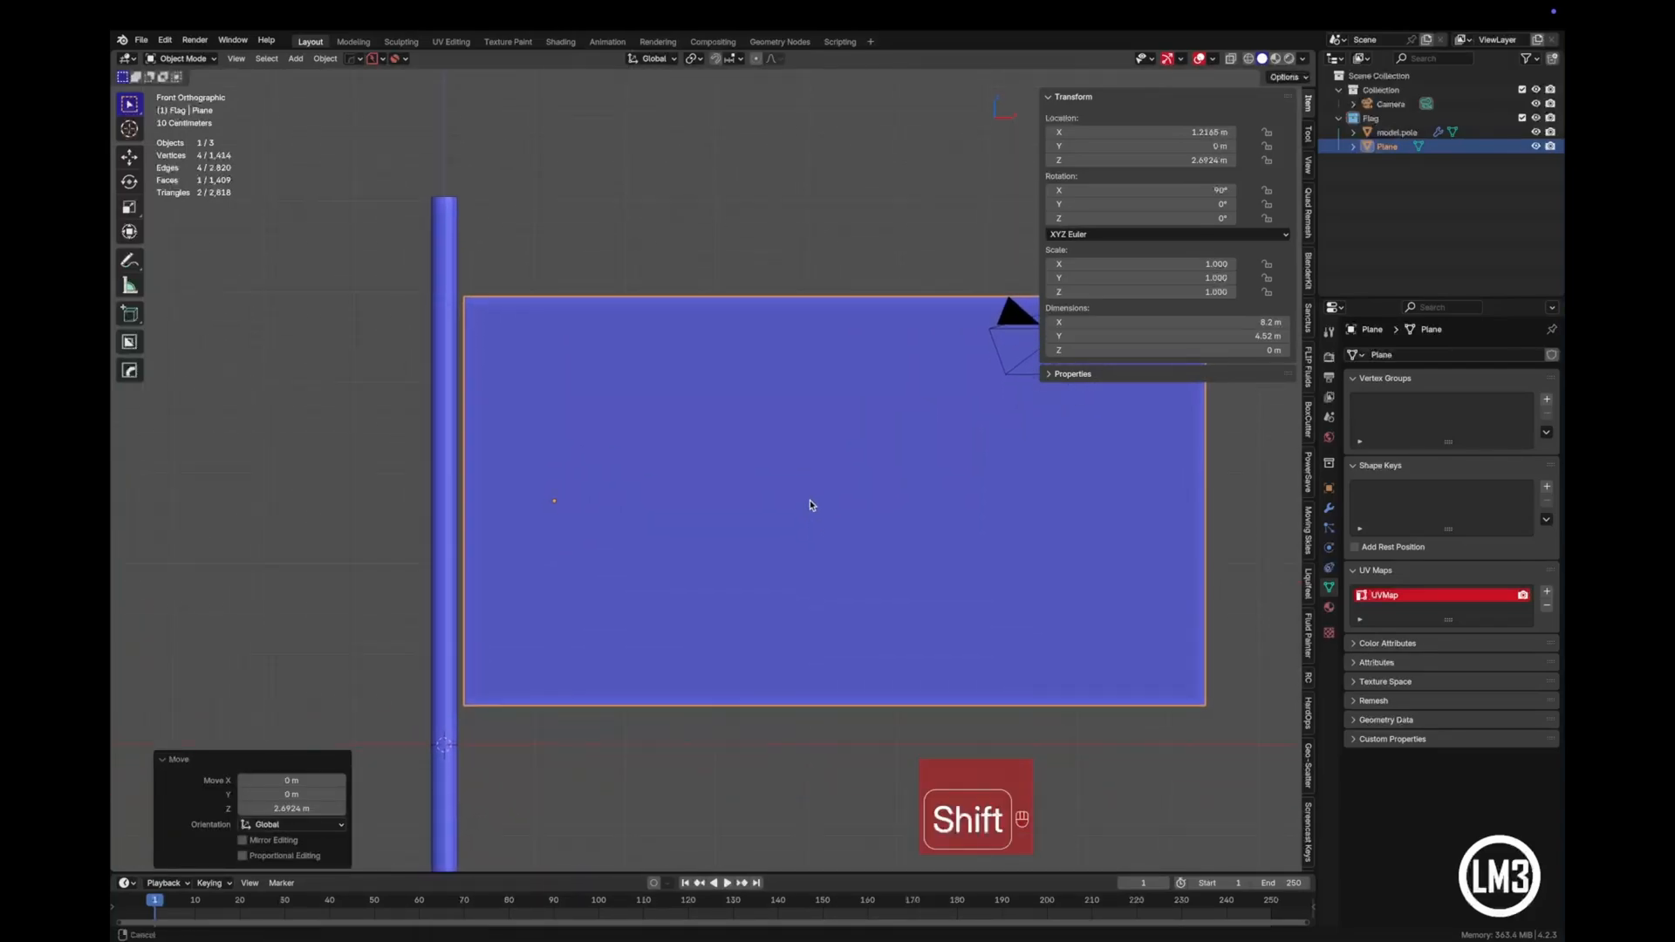
scroll(811, 505, down, 1)
click(1393, 146)
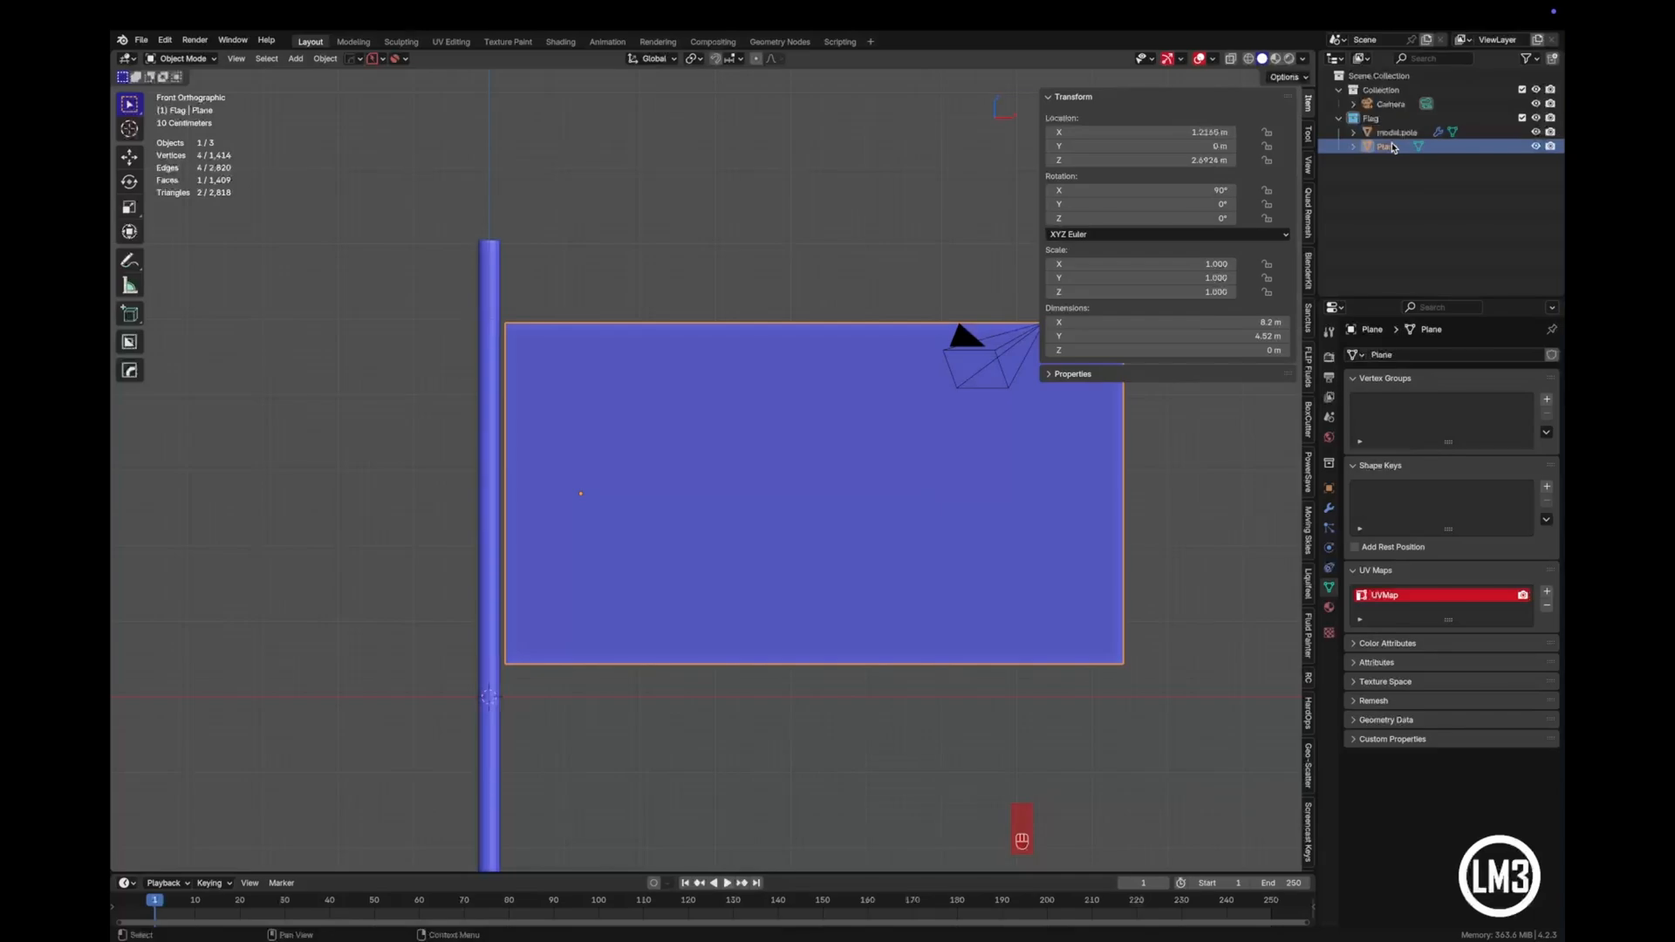
key(F2)
text(m)
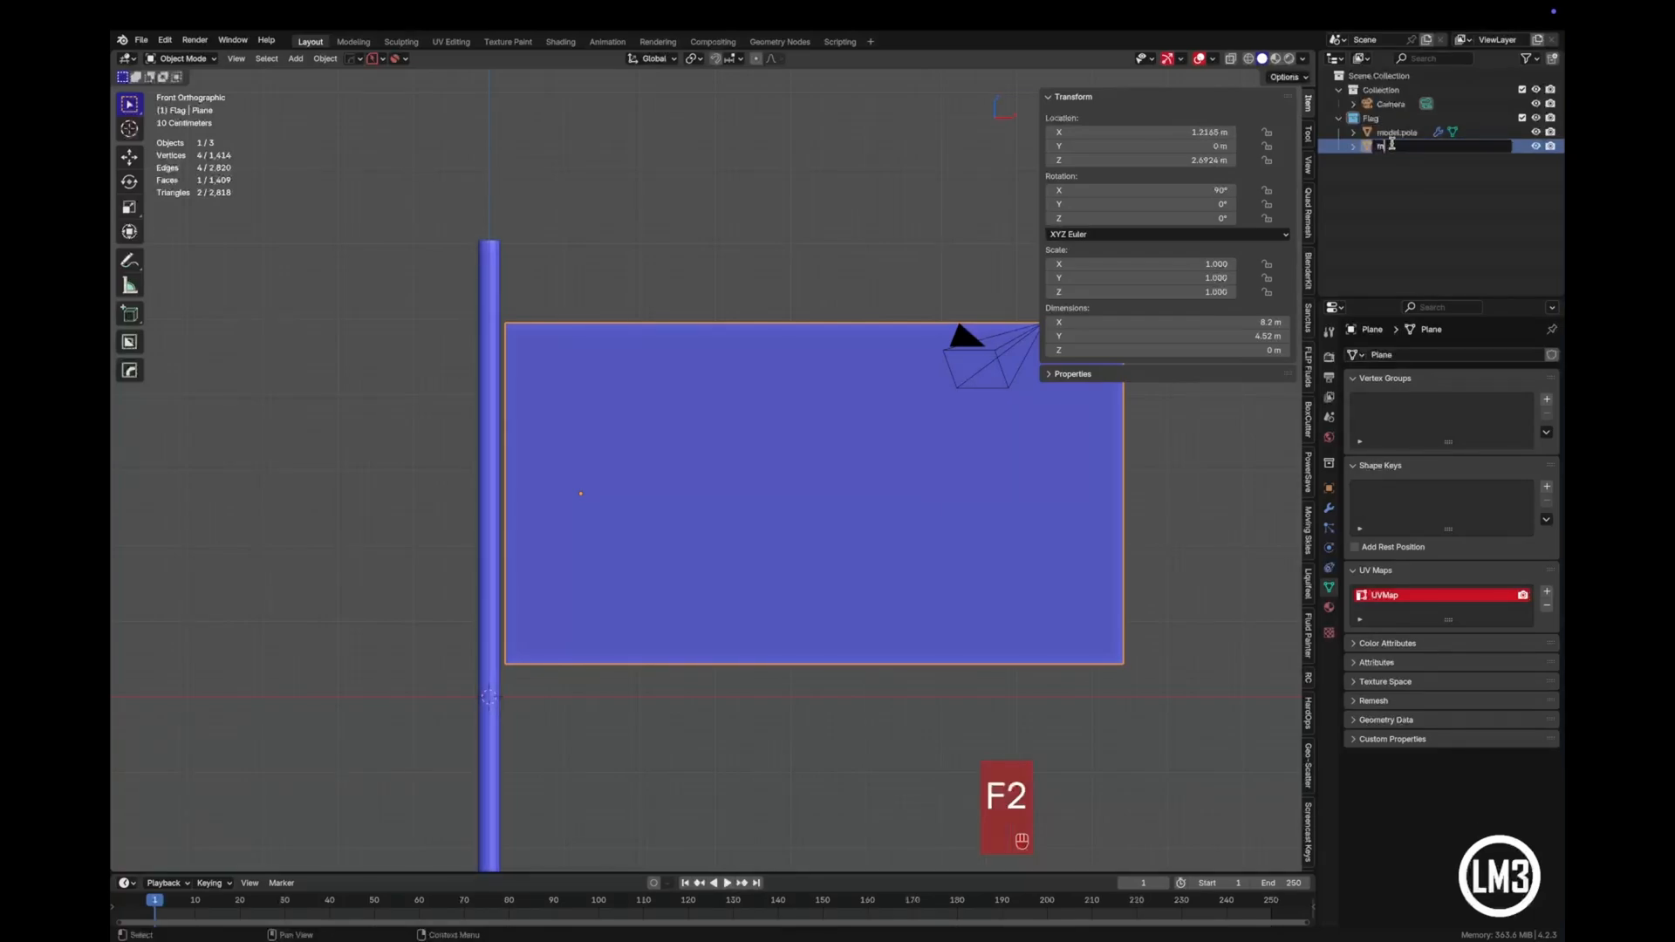
text(odel.flag)
key(Return)
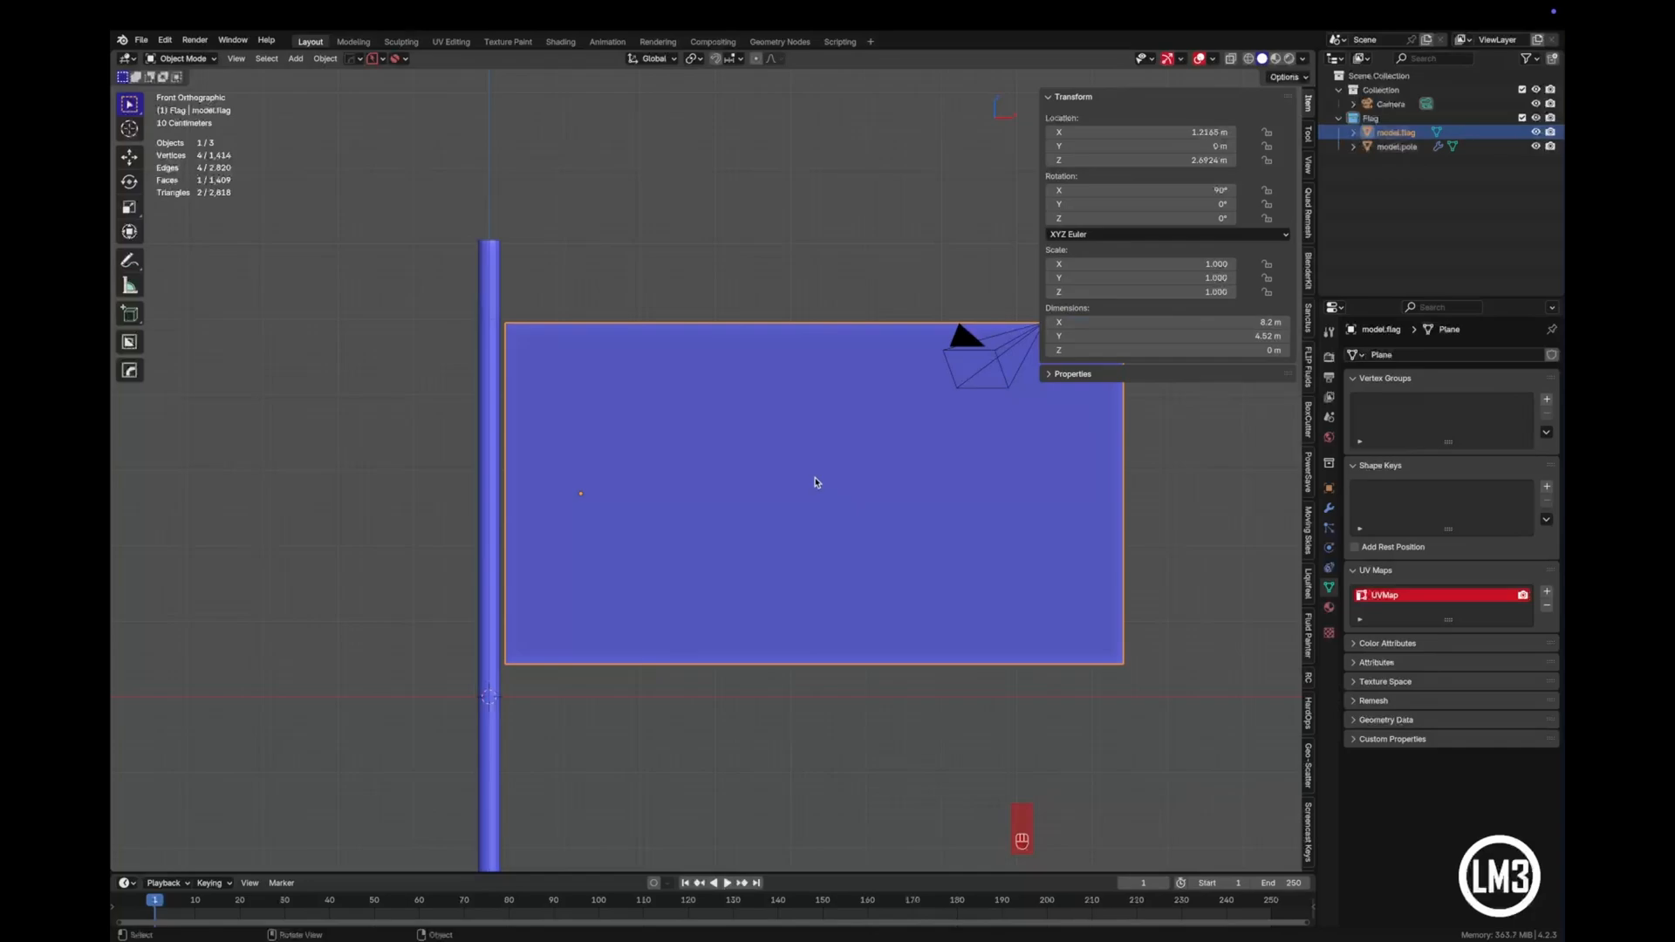
- Subdivide the whole flag mesh with one cut and repeat the subdivision six more times
key(Tab)
right_click(849, 518)
mouse_move(851, 522)
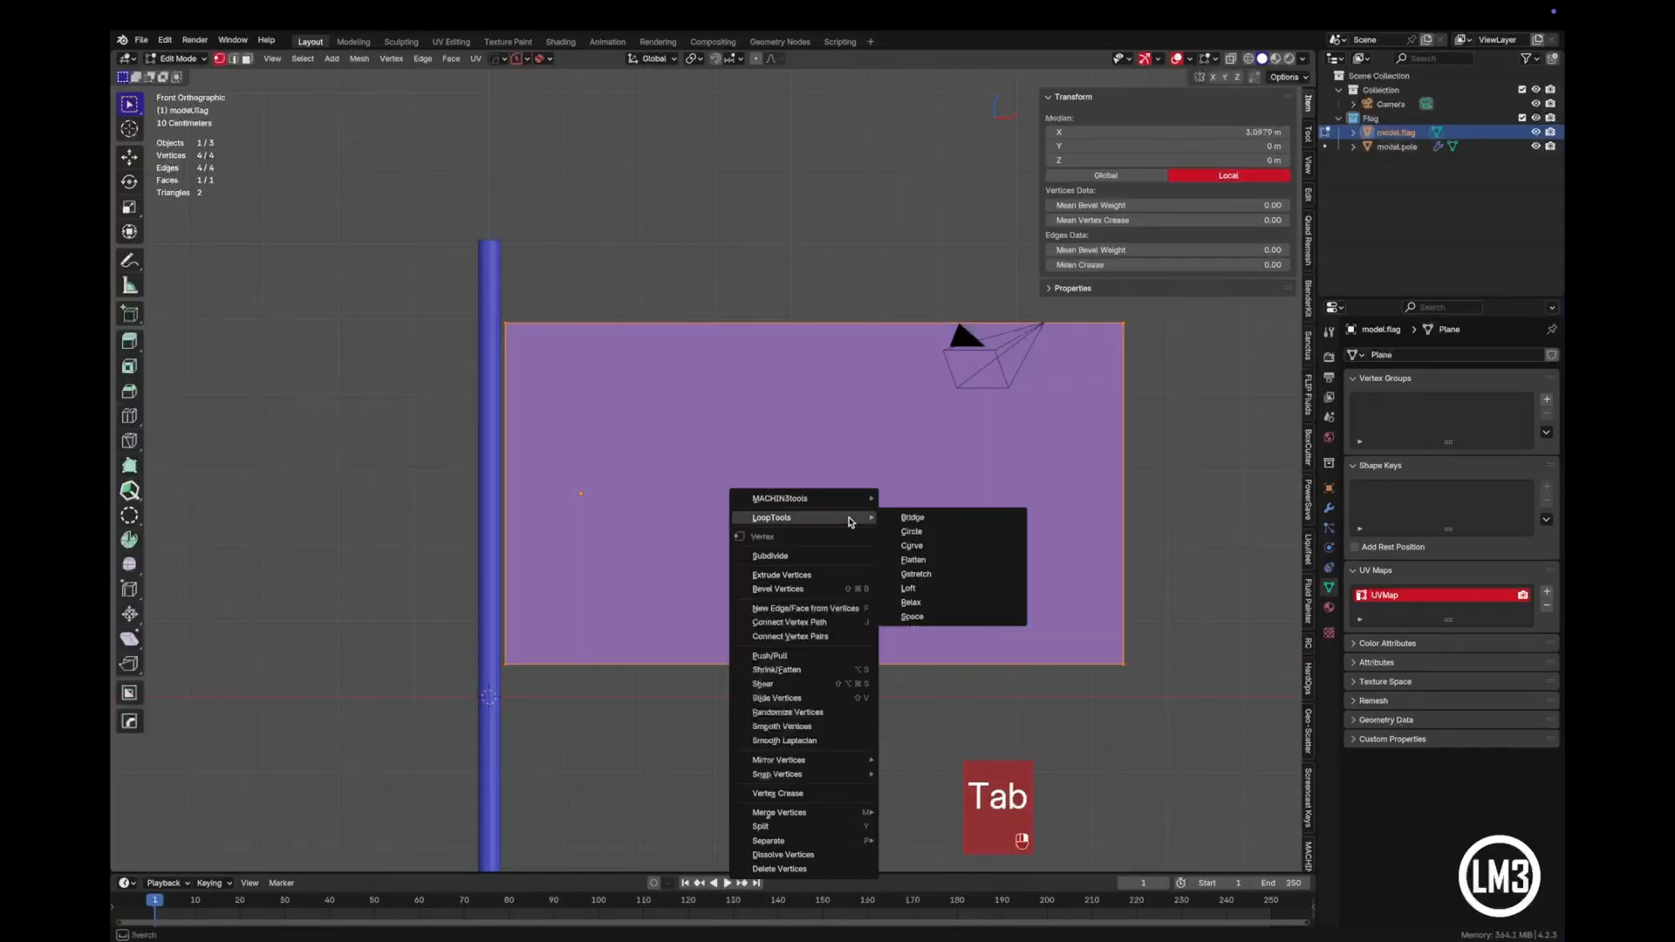
click(842, 556)
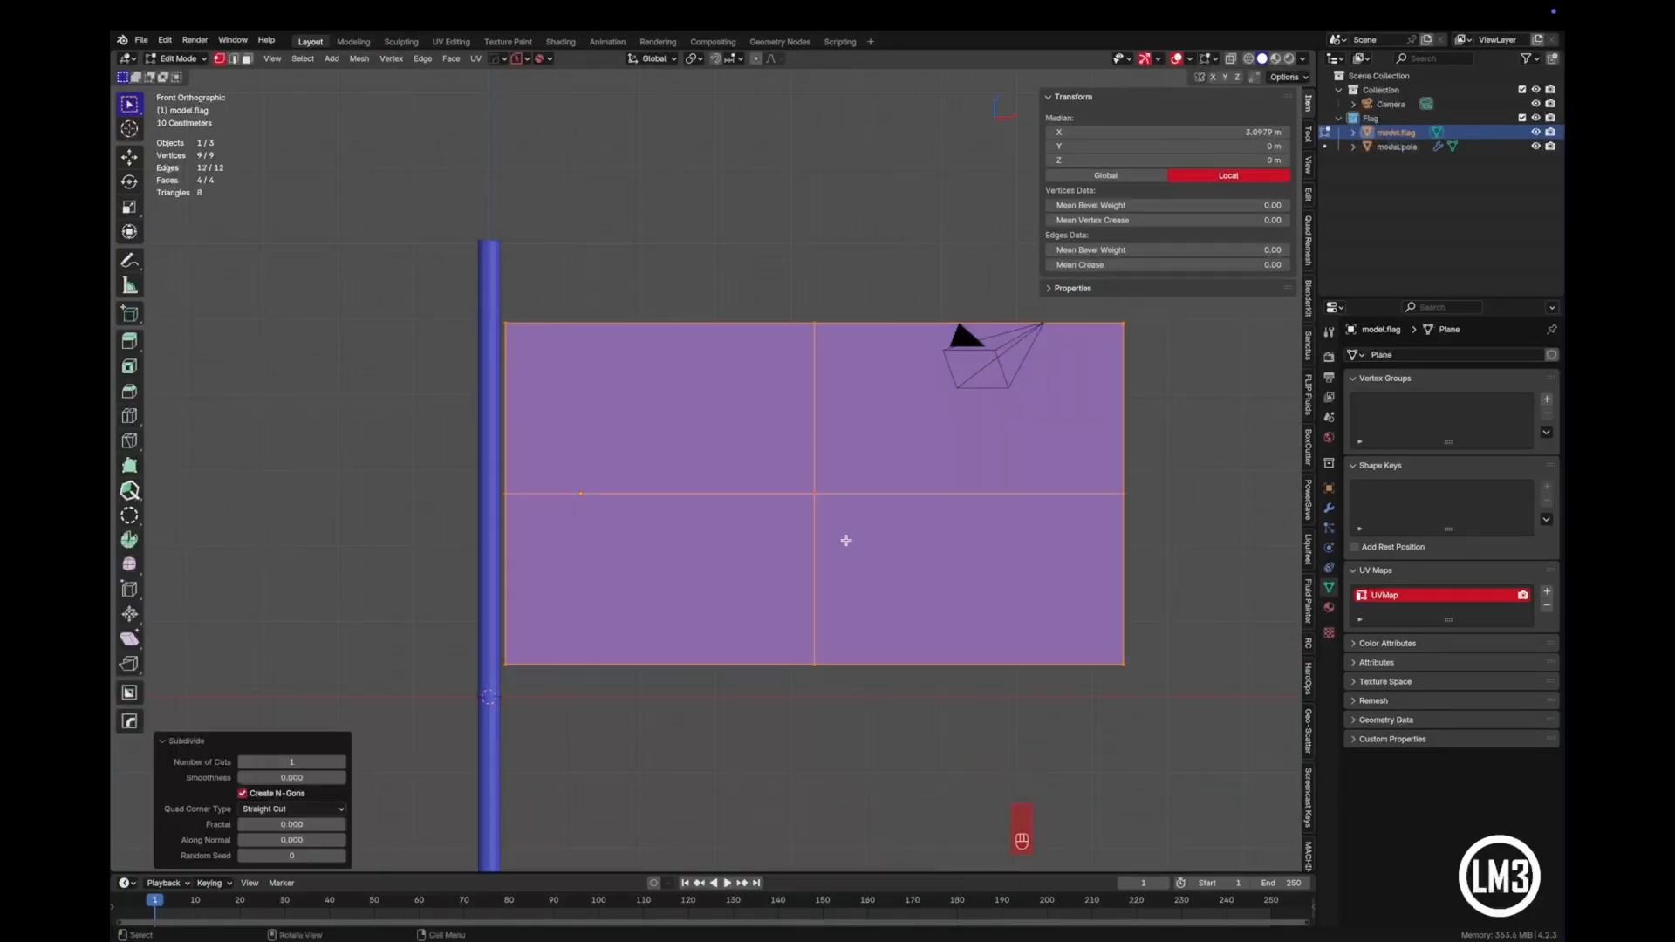
key(shift+r)
key(shift+r)
key(shift+r)
key(shift+r)
key(shift+r)
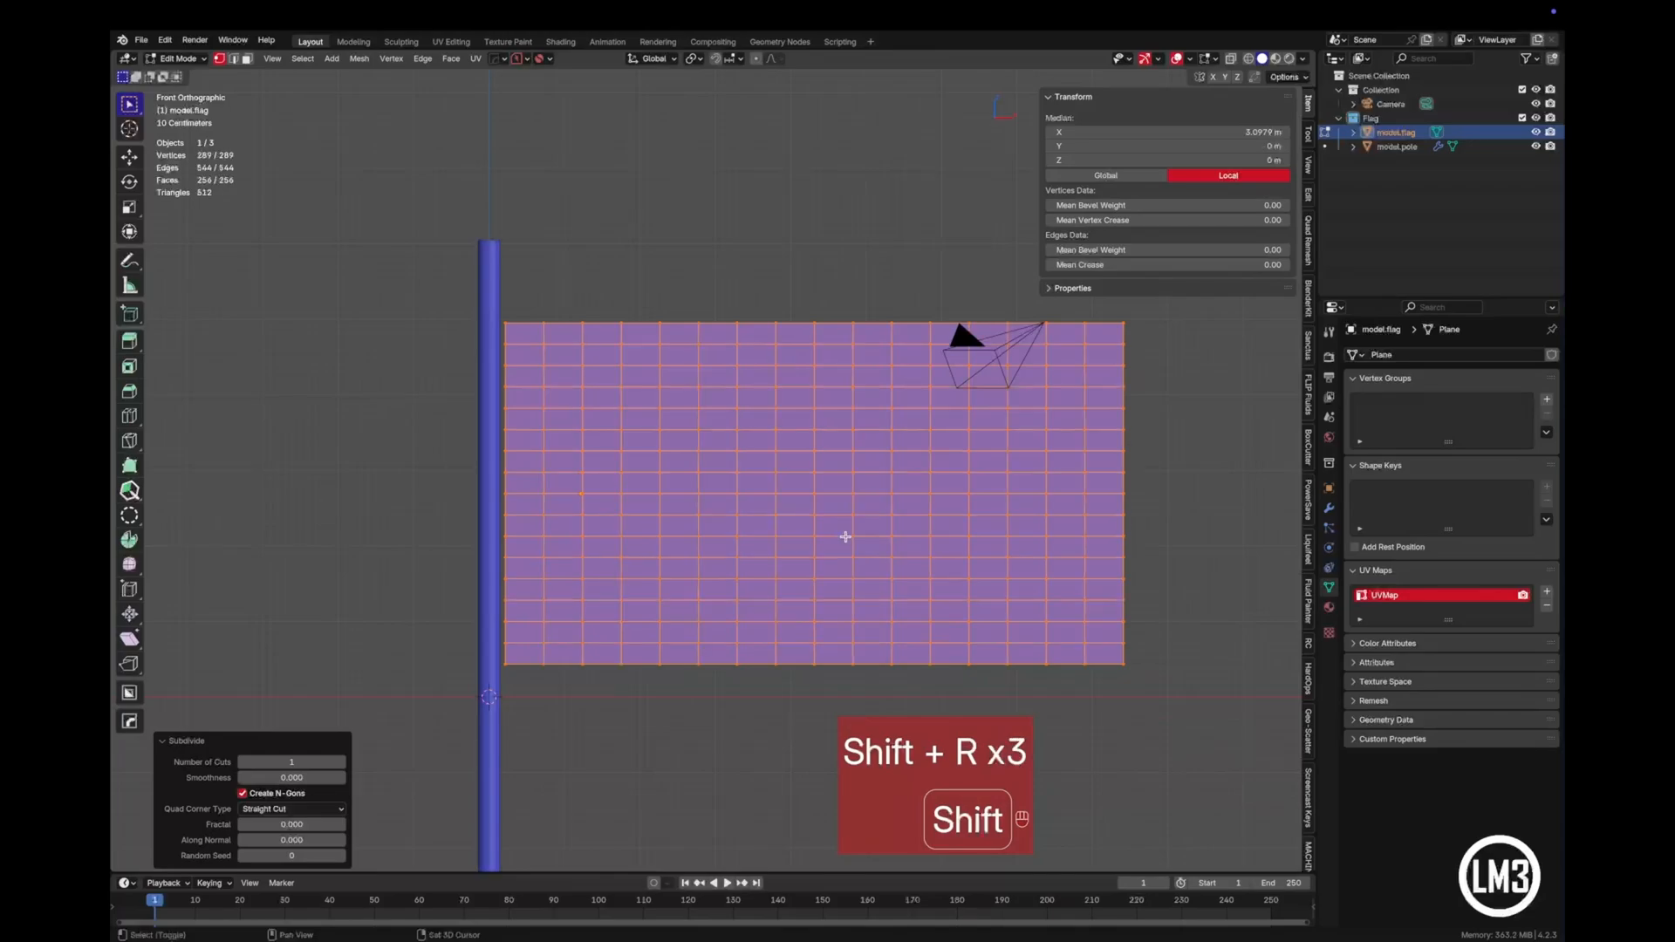
key(shift+r)
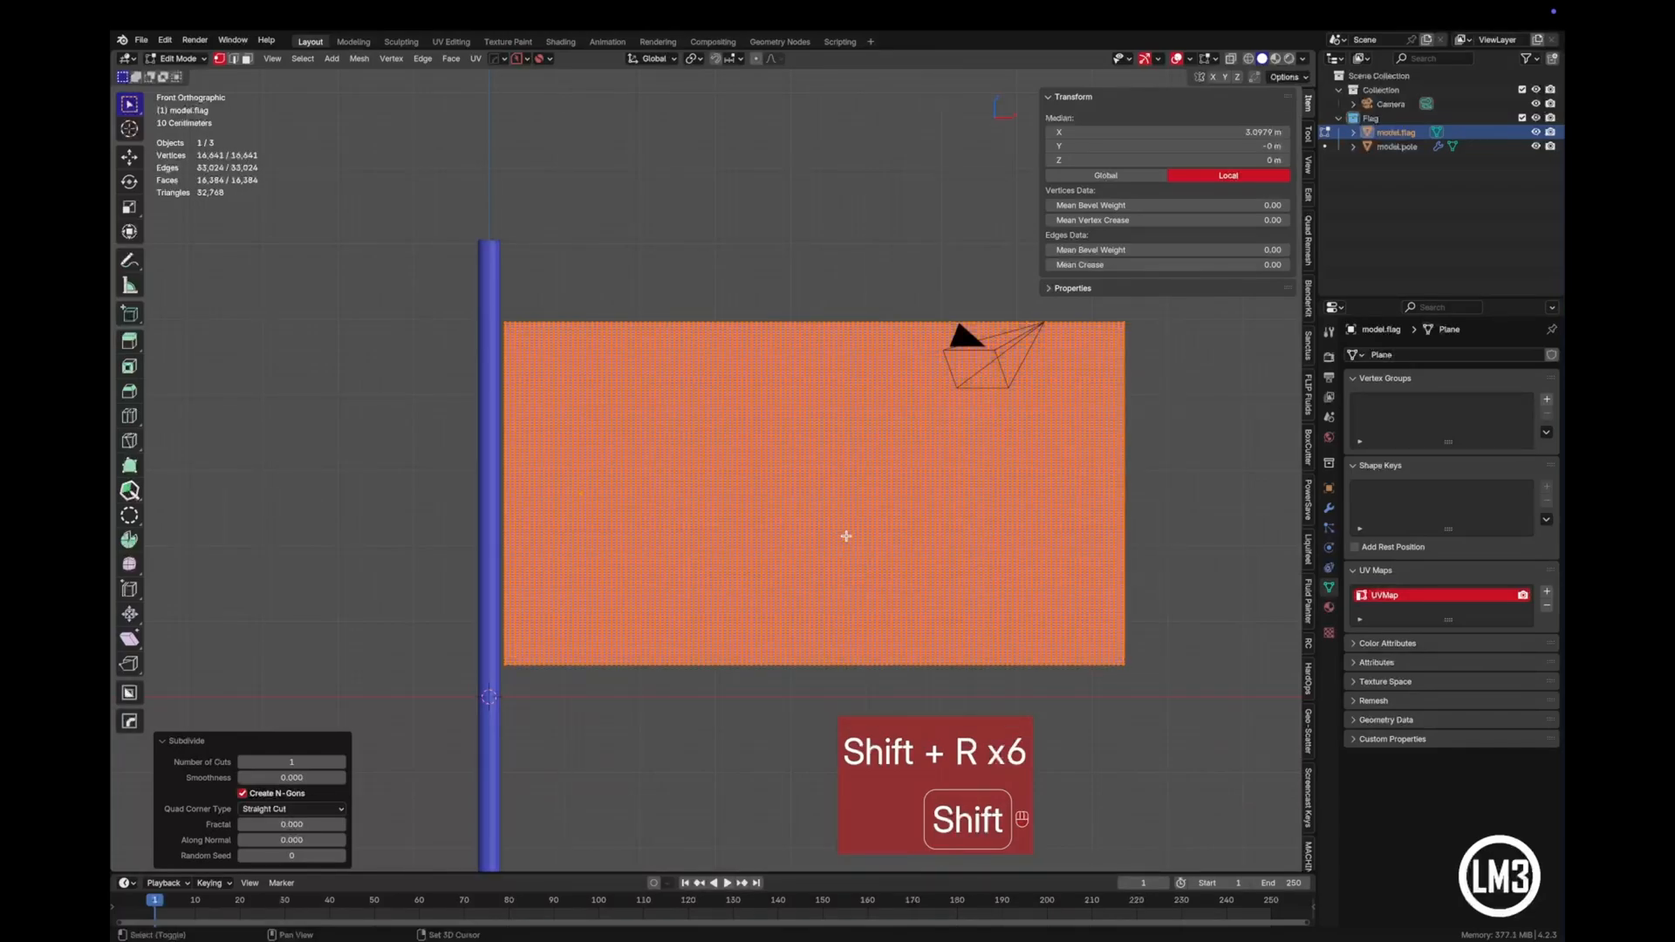
key(Tab)
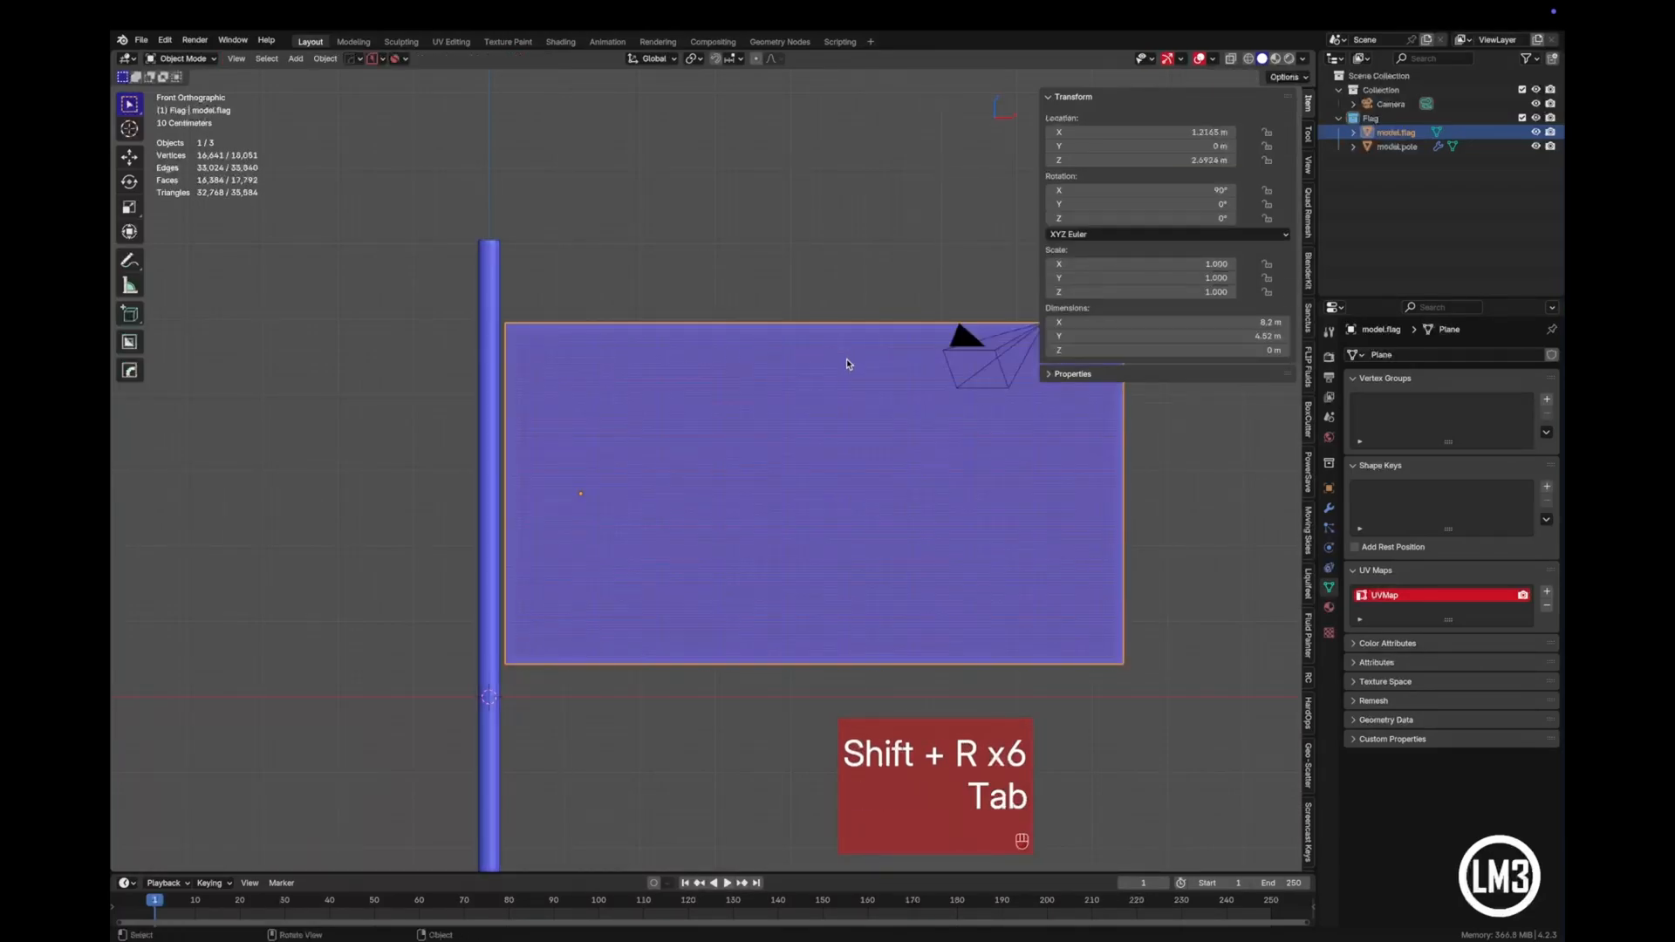
- In Edit Mode, select only the flag's upper corner vertex next to the pole
scroll(777, 474, up, 5)
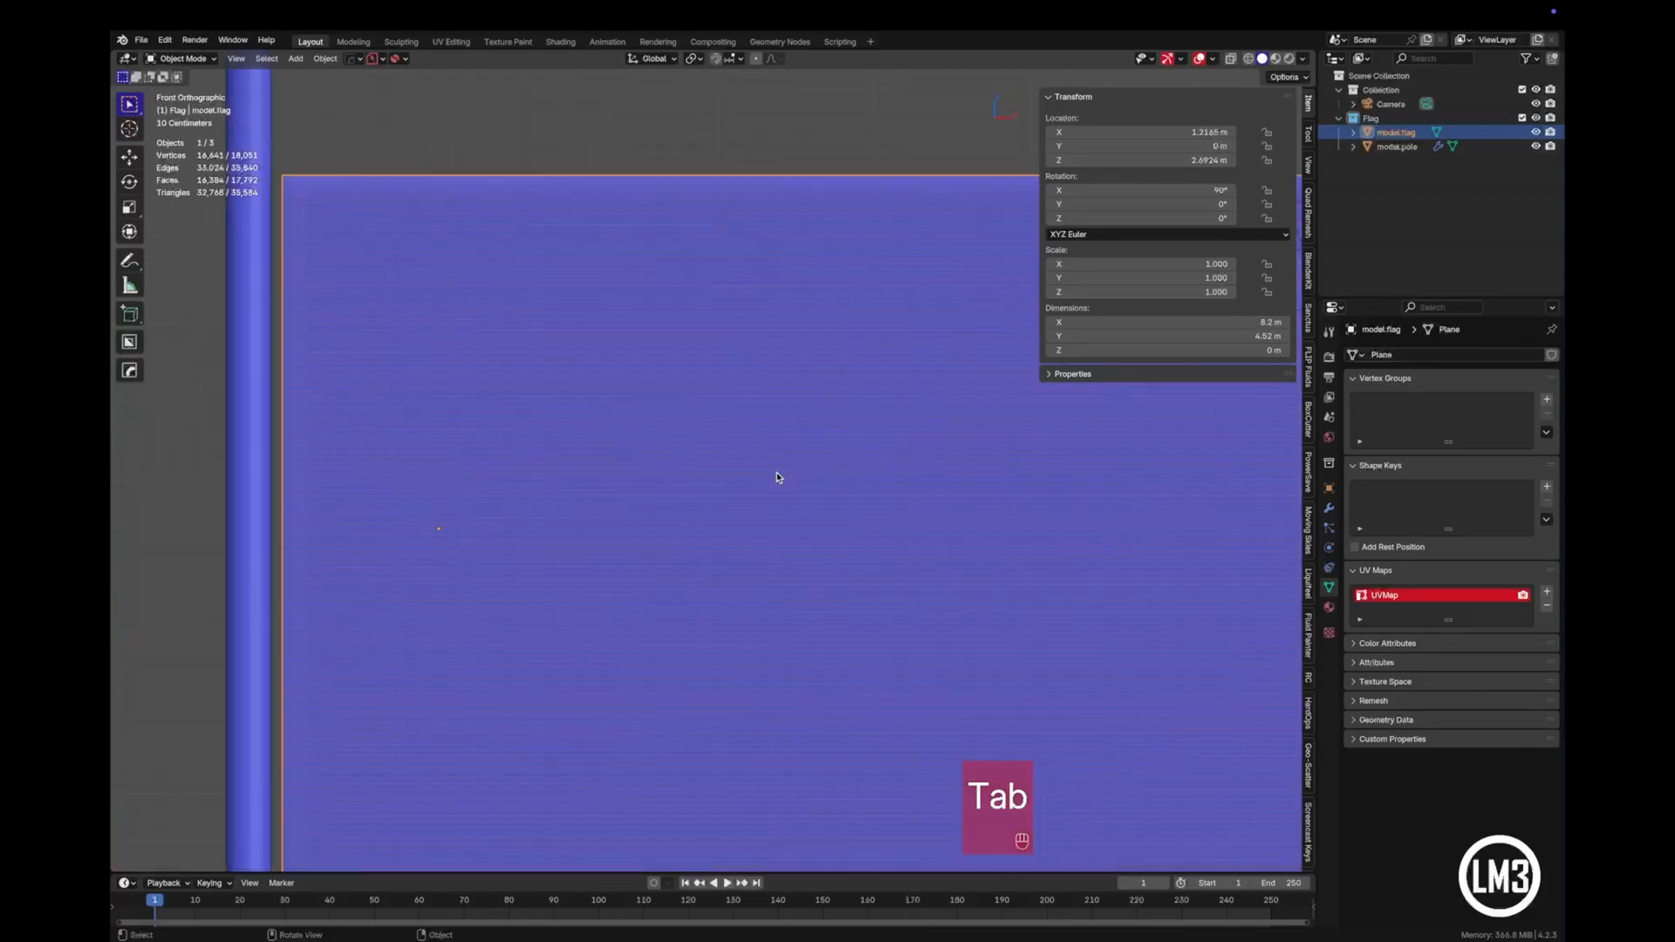
mouse_move(698, 492)
middle_down()
mouse_move(735, 495)
mouse_move(669, 505)
middle_up()
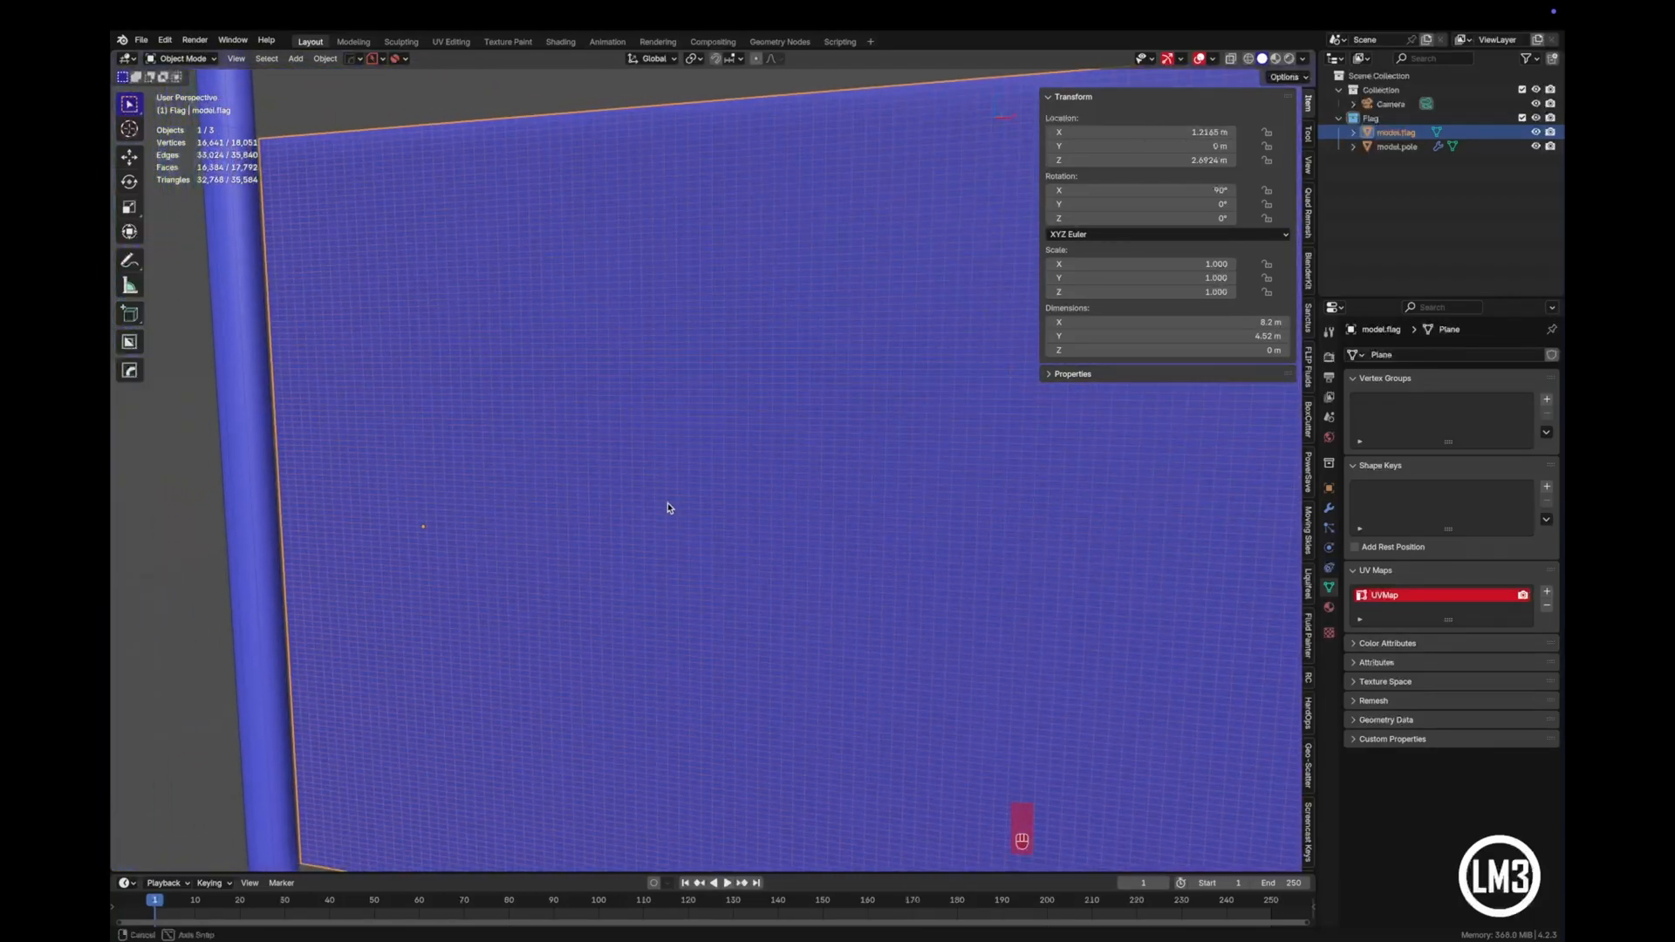
scroll(668, 506, down, 4)
scroll(669, 509, down, 2)
middle_drag(553, 441, 583, 426)
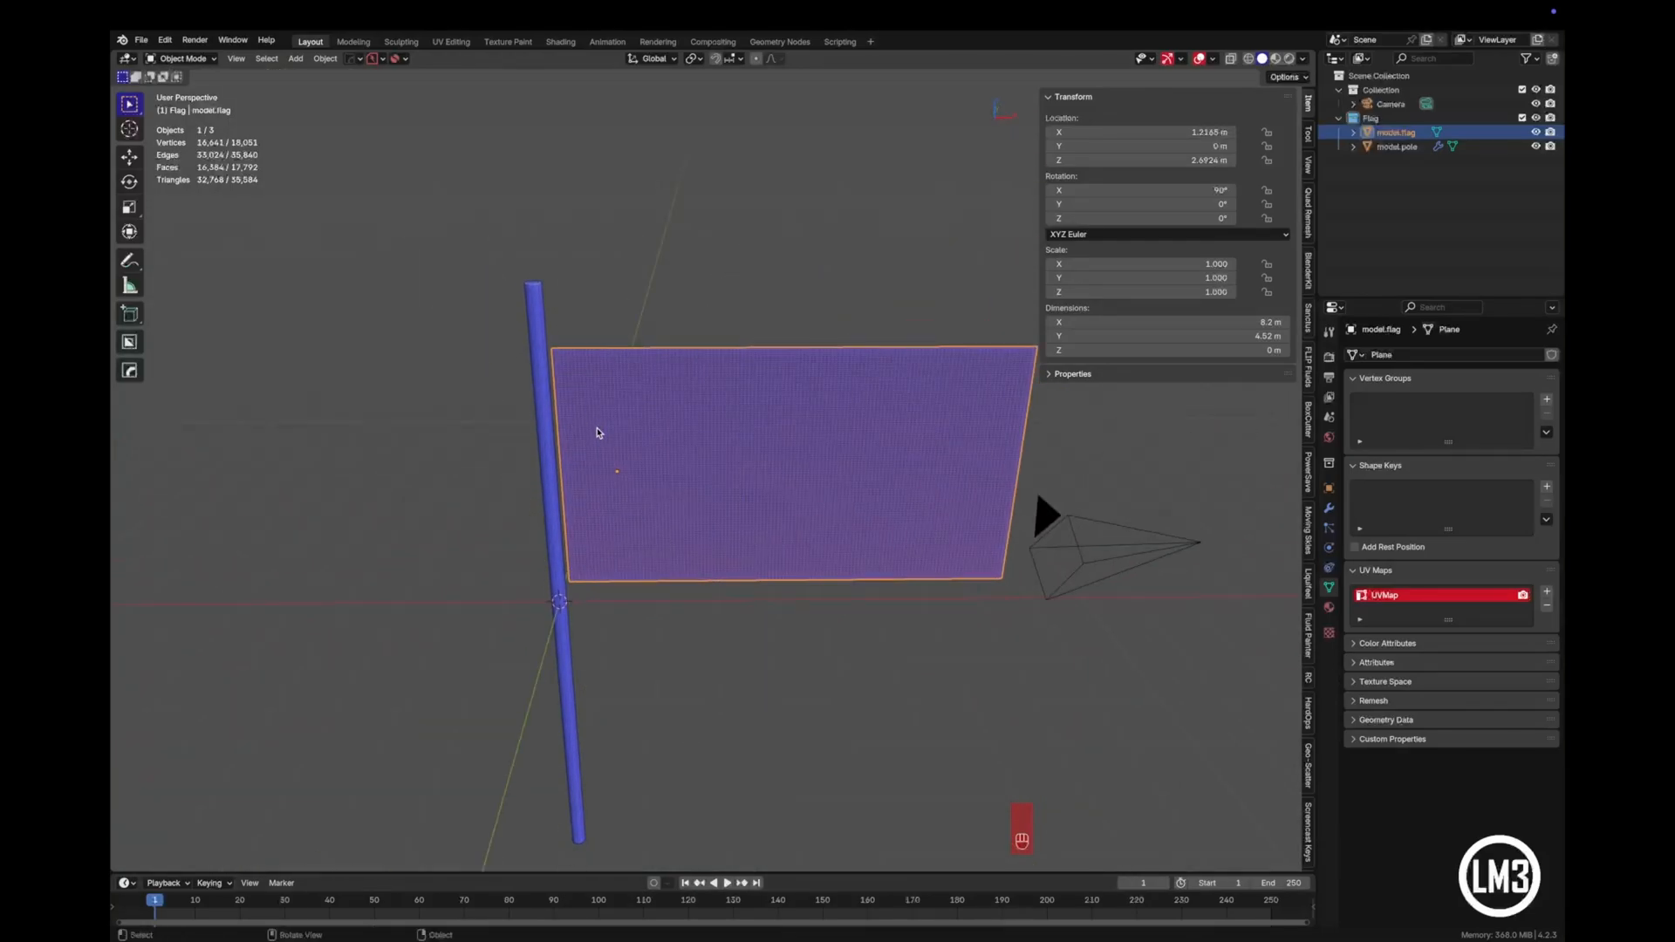
scroll(598, 427, up, 4)
key(Tab)
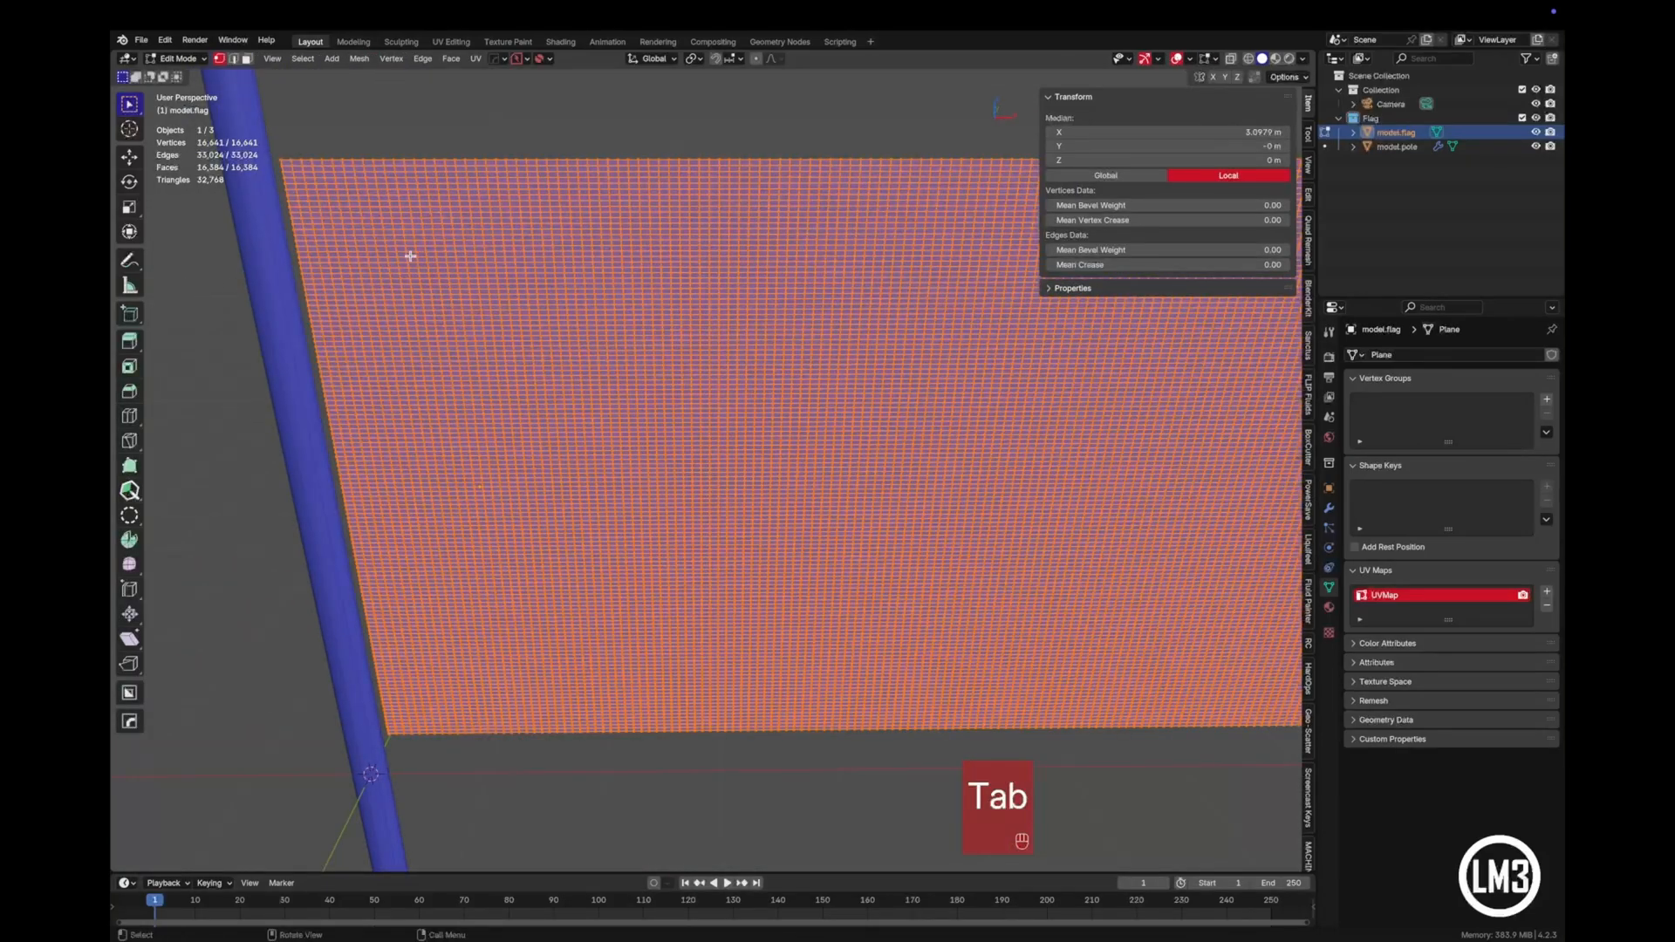
shift+middle_drag(407, 255, 539, 499)
click(424, 381)
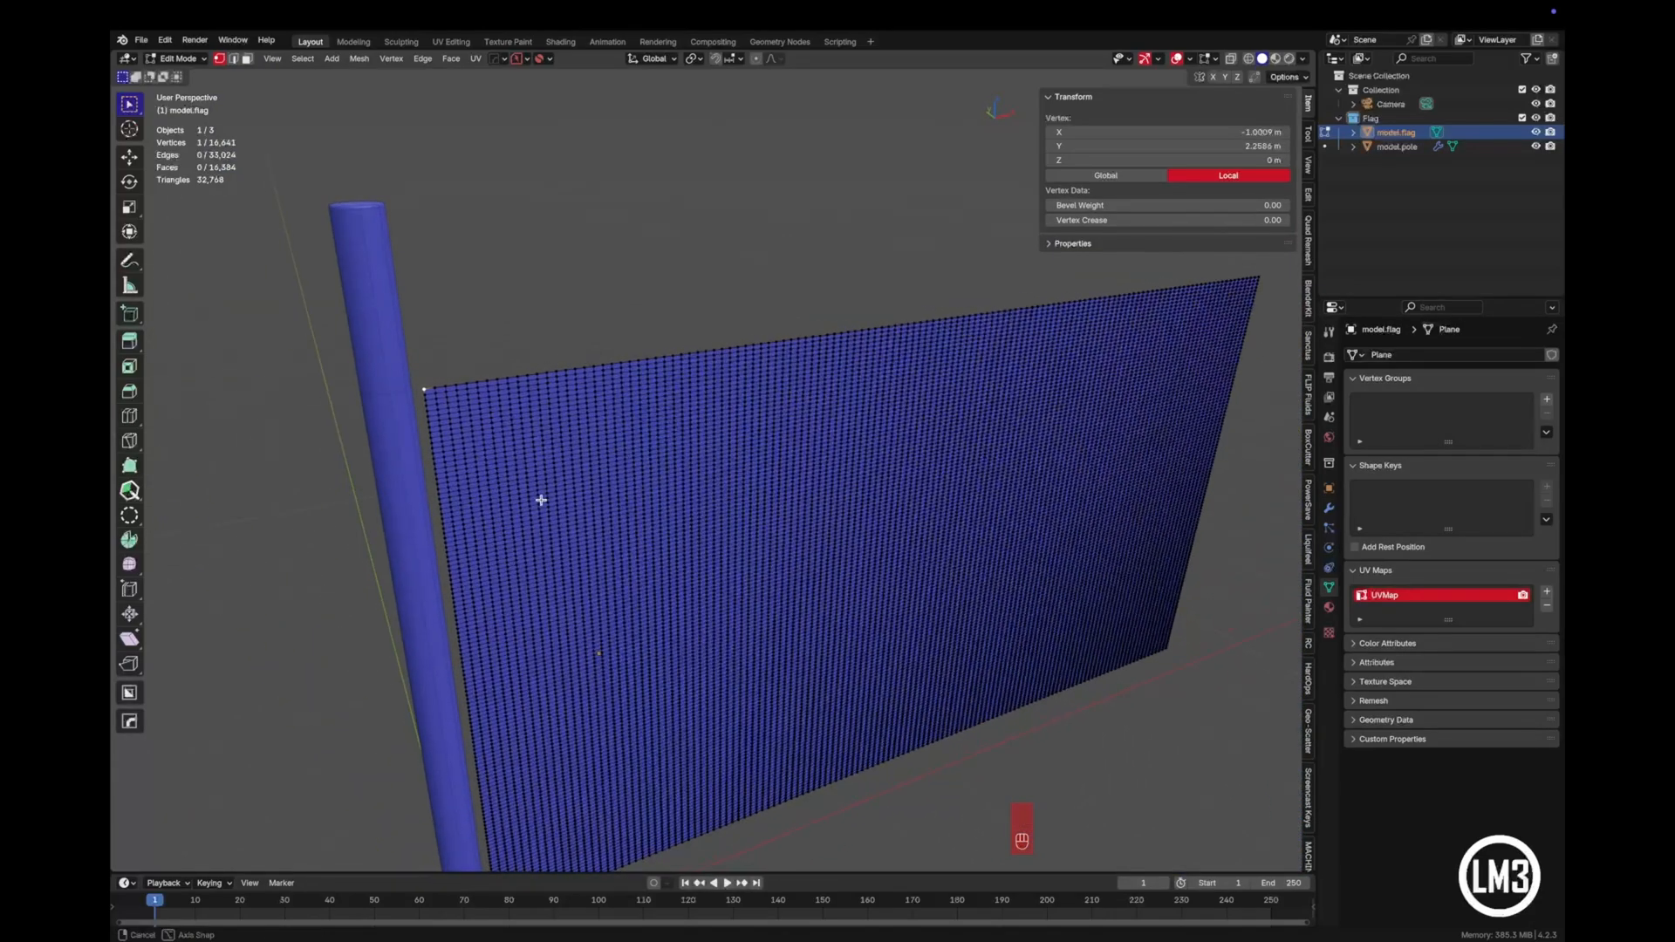
- Add the flag's lower corner vertex next to the pole to the selection
shift+middle_drag(540, 564, 508, 301)
shift+middle_drag(551, 626, 534, 478)
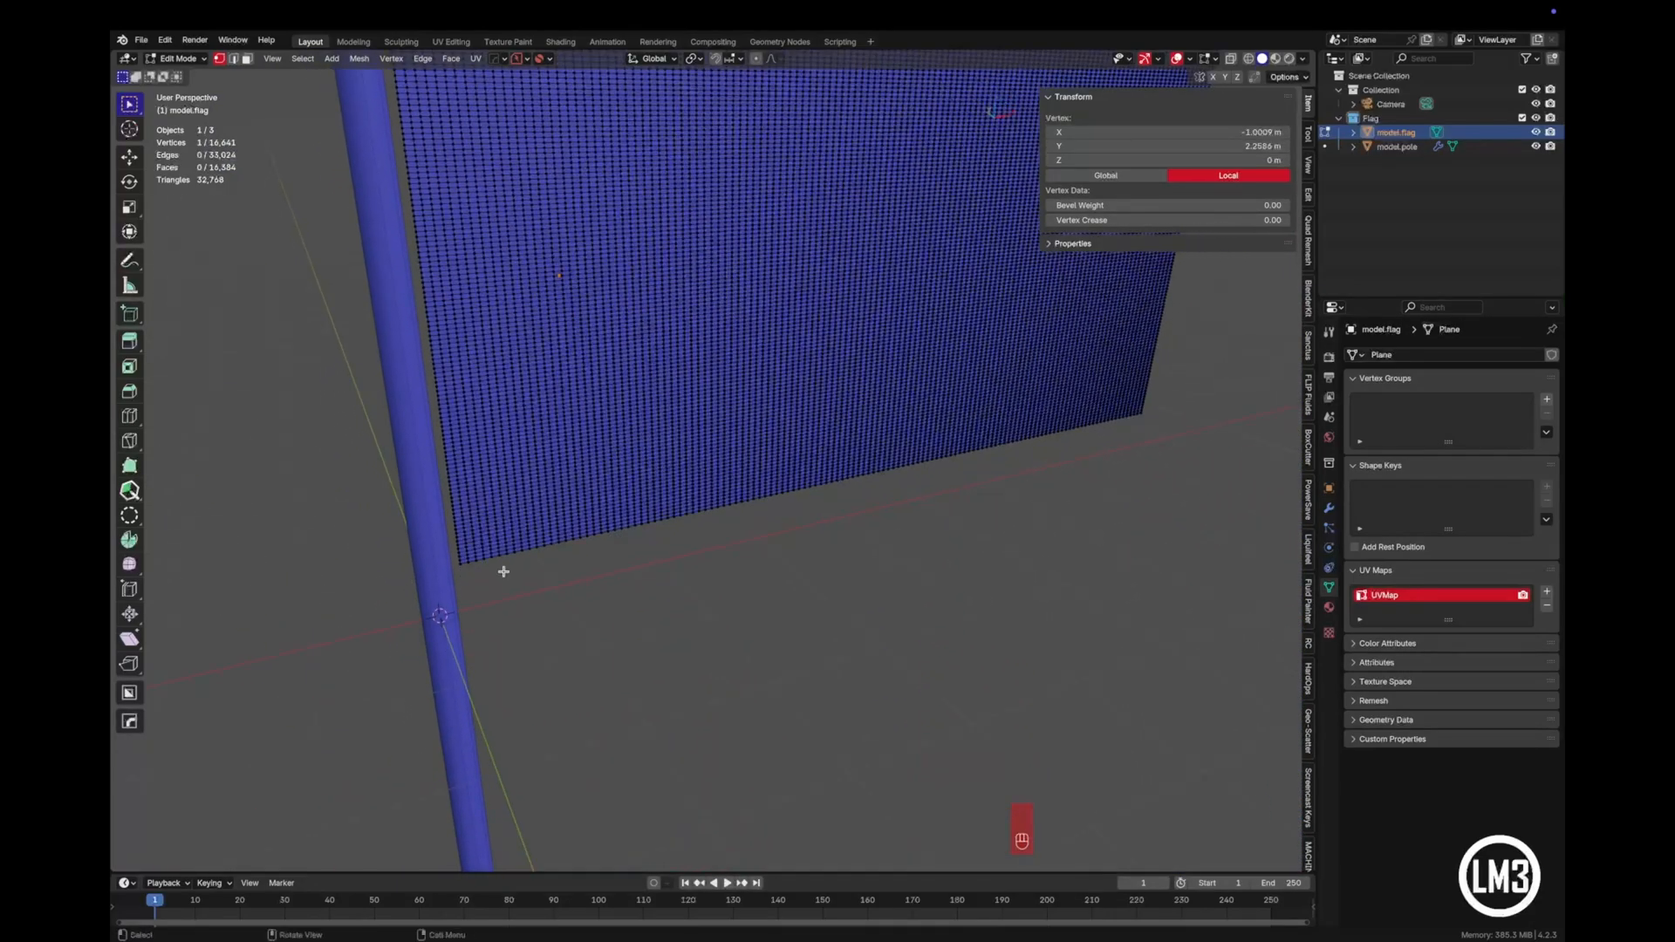
middle_drag(501, 572, 520, 471)
scroll(476, 593, up, 3)
shift+middle_drag(370, 593, 429, 647)
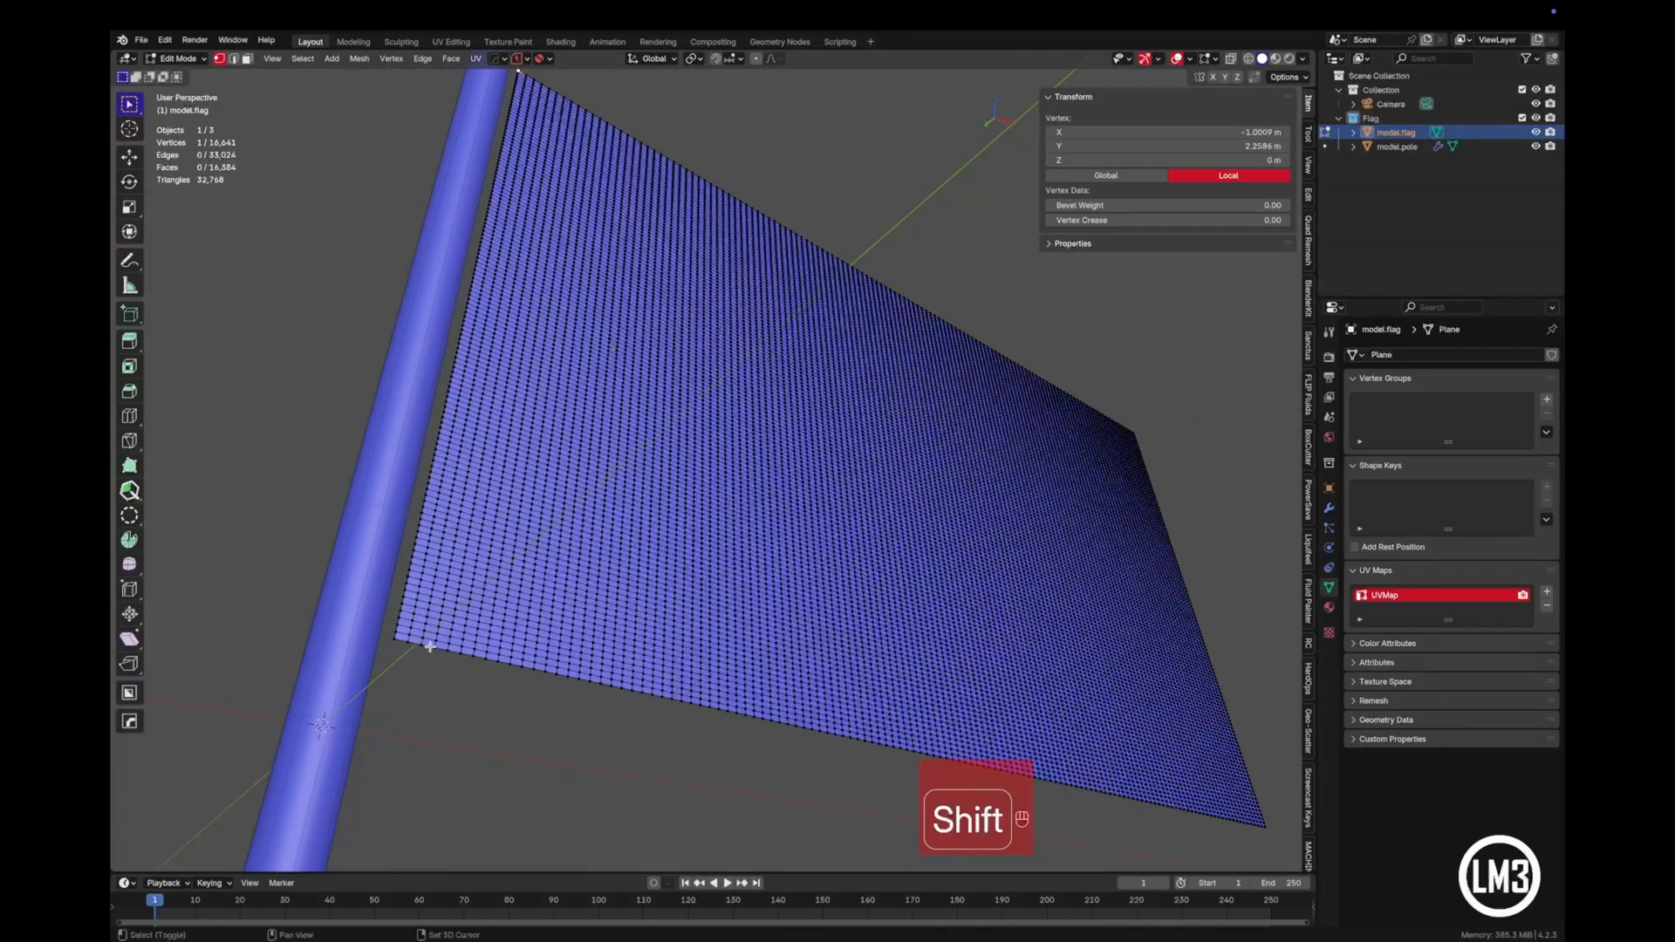
shift+click(392, 640)
- Create a vertex group named Pinned, assign the two selected corner vertices to it, and return to Object Mode
scroll(555, 578, down, 3)
middle_drag(621, 527, 598, 569)
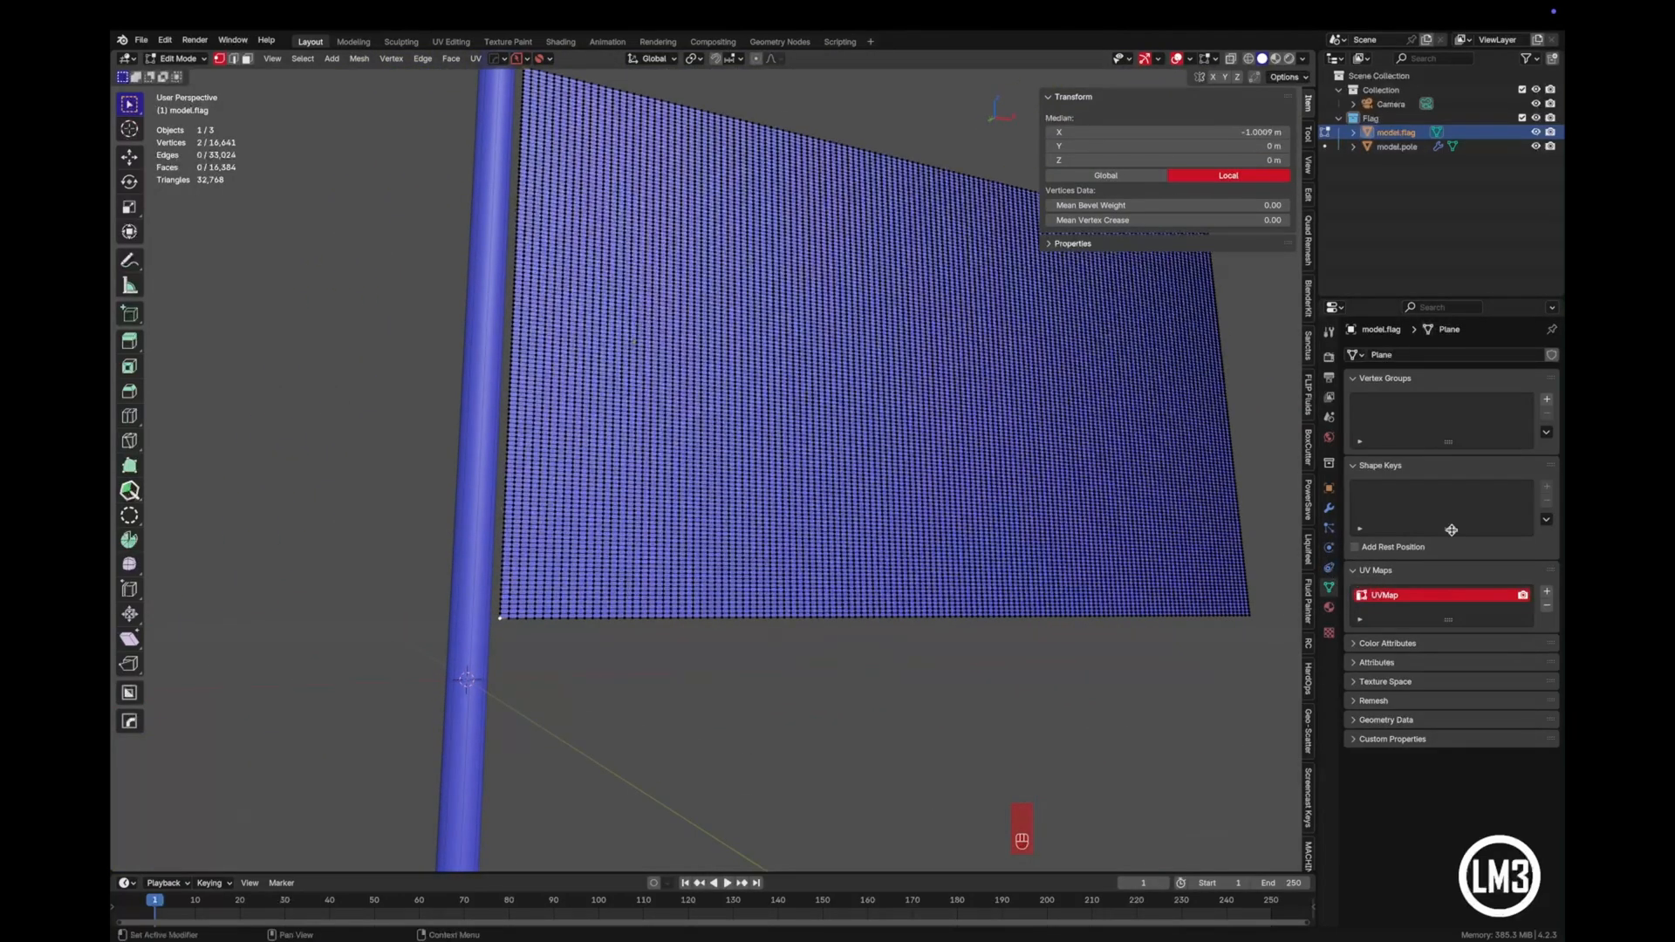
click(1545, 401)
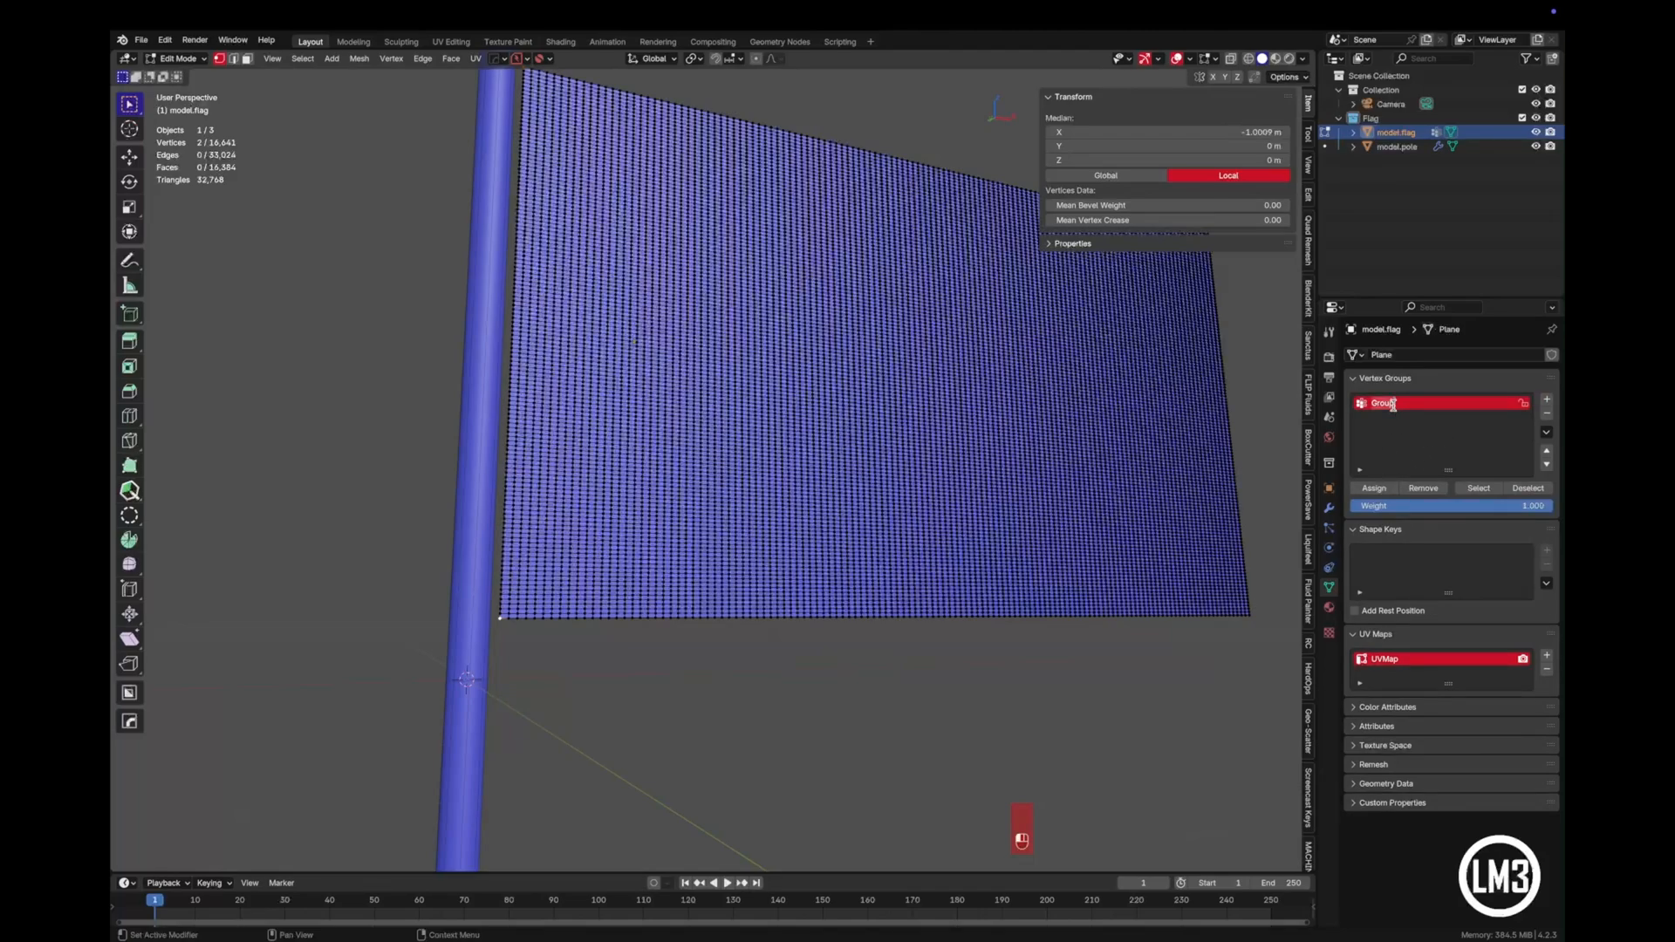
text(Pinned)
click(1374, 488)
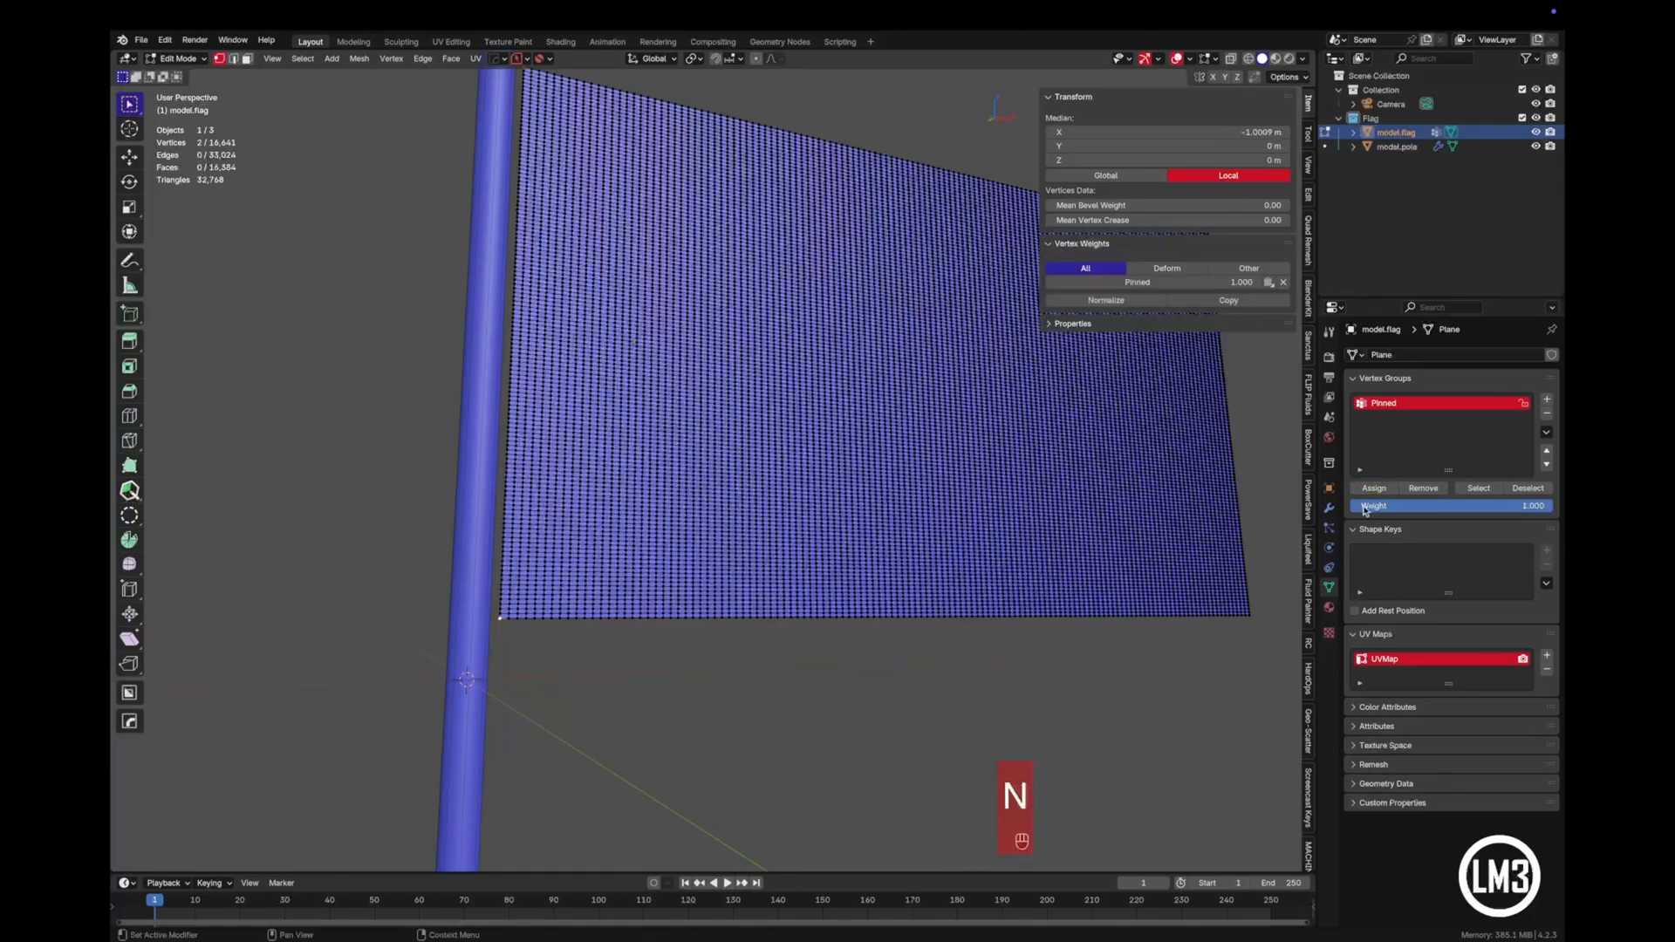
key(Tab)
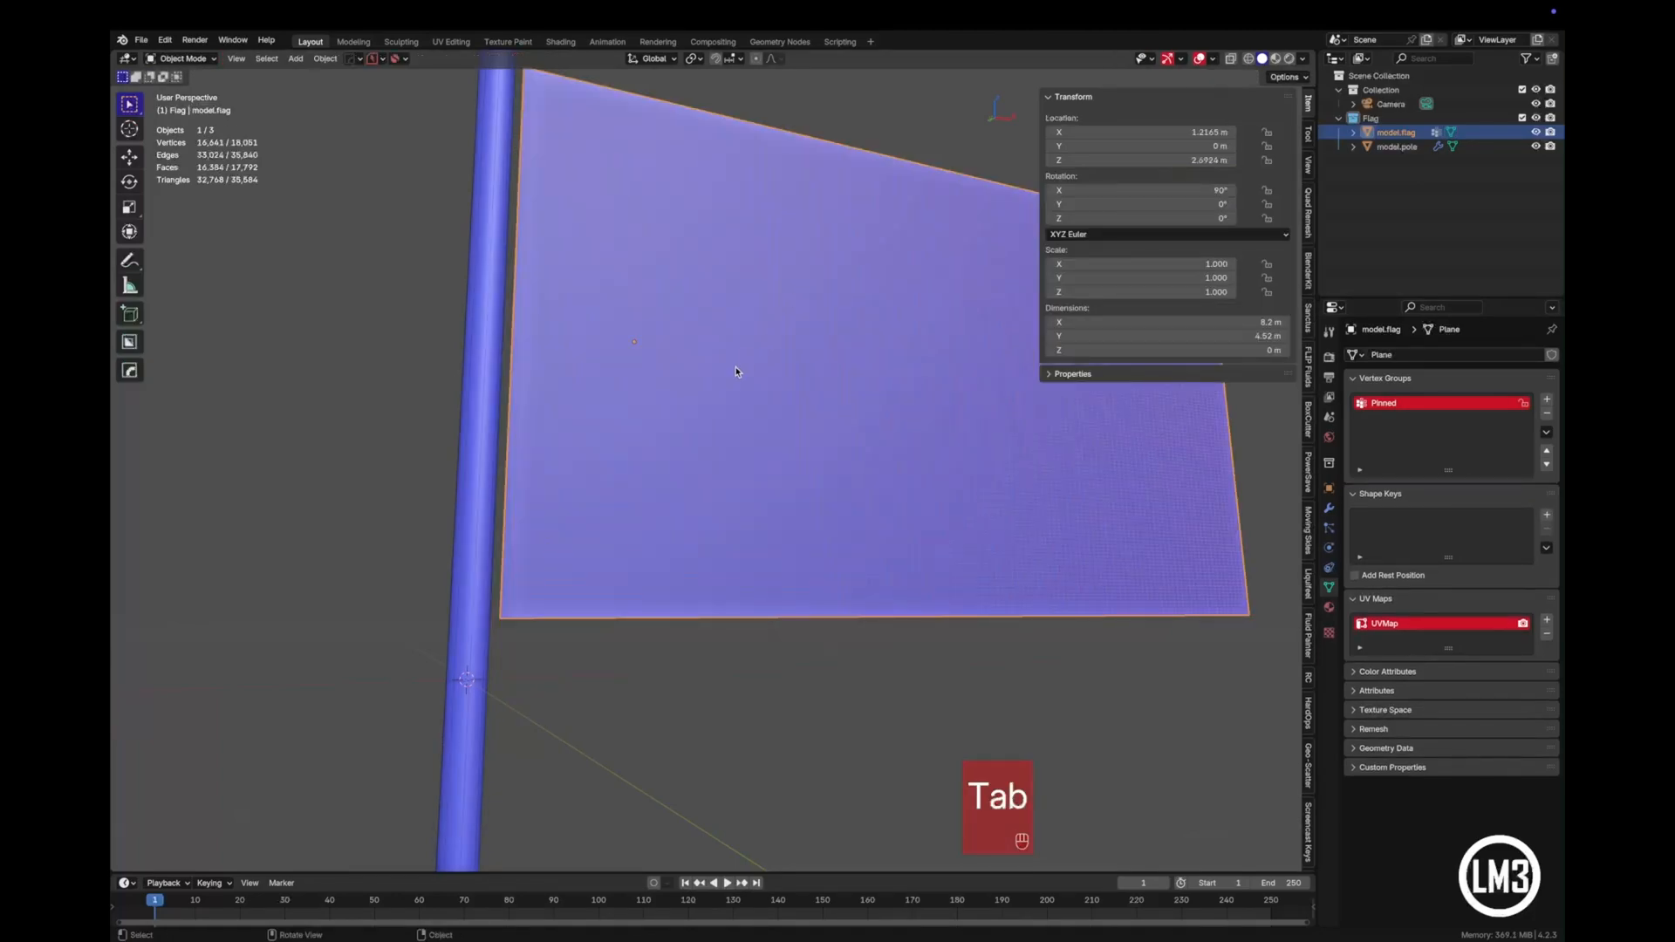
- From the front view, move the flag about -0.068 m along X so its edge meets the pole
shift+middle_drag(864, 553, 713, 437)
key(KP_1)
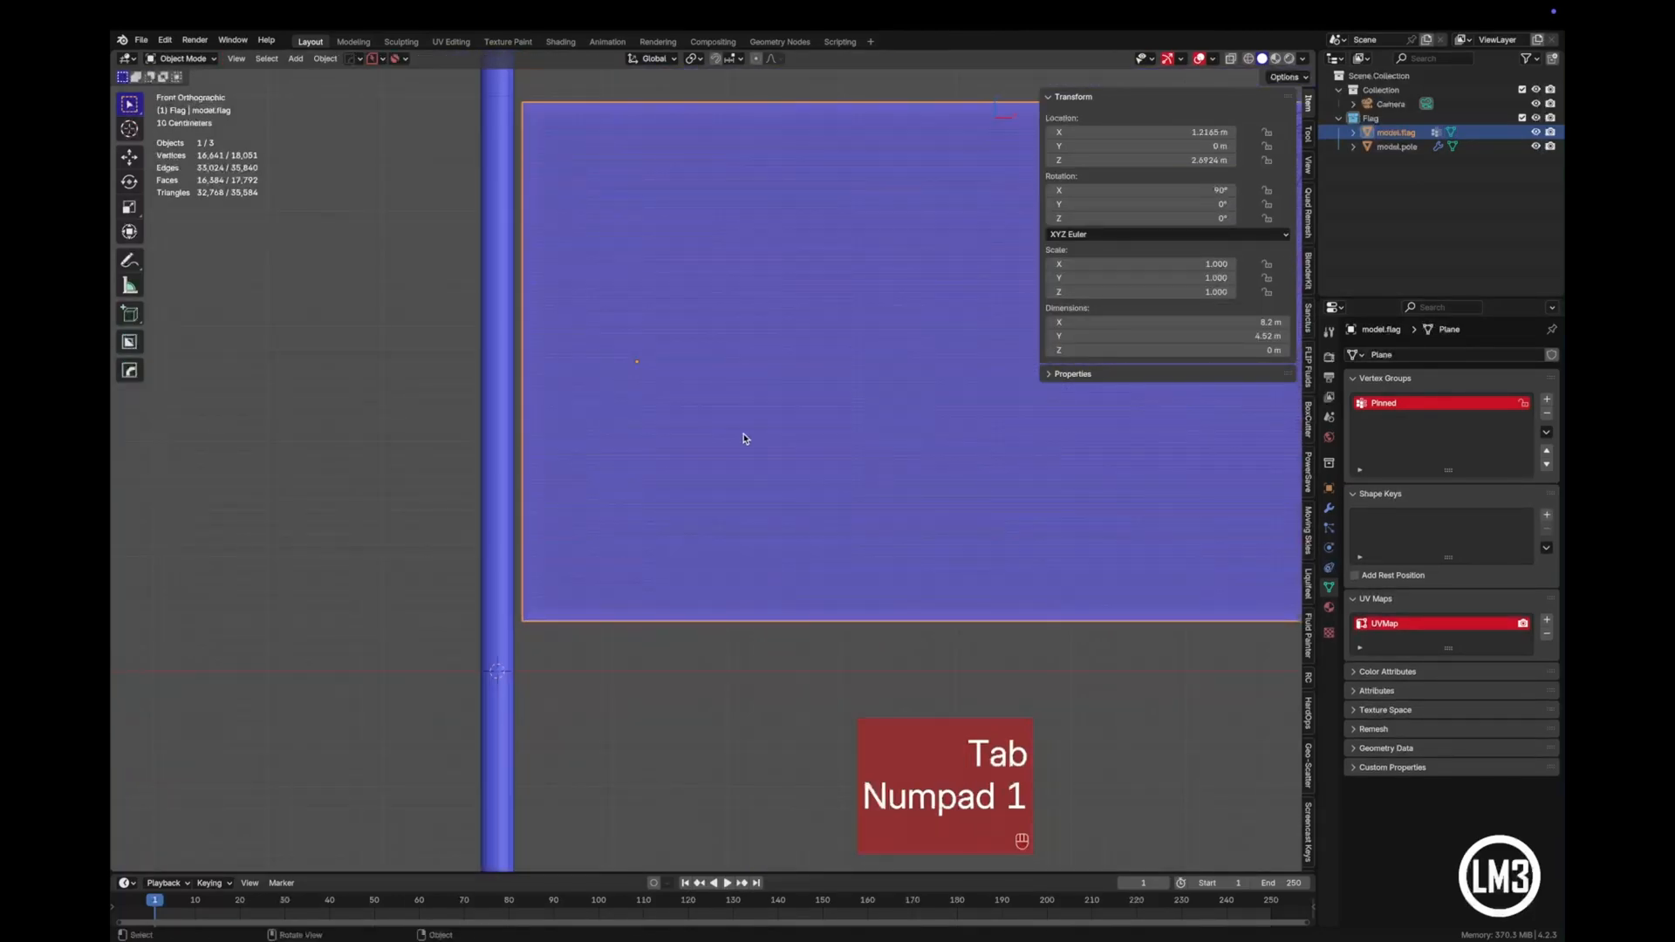
key(g)
key(x)
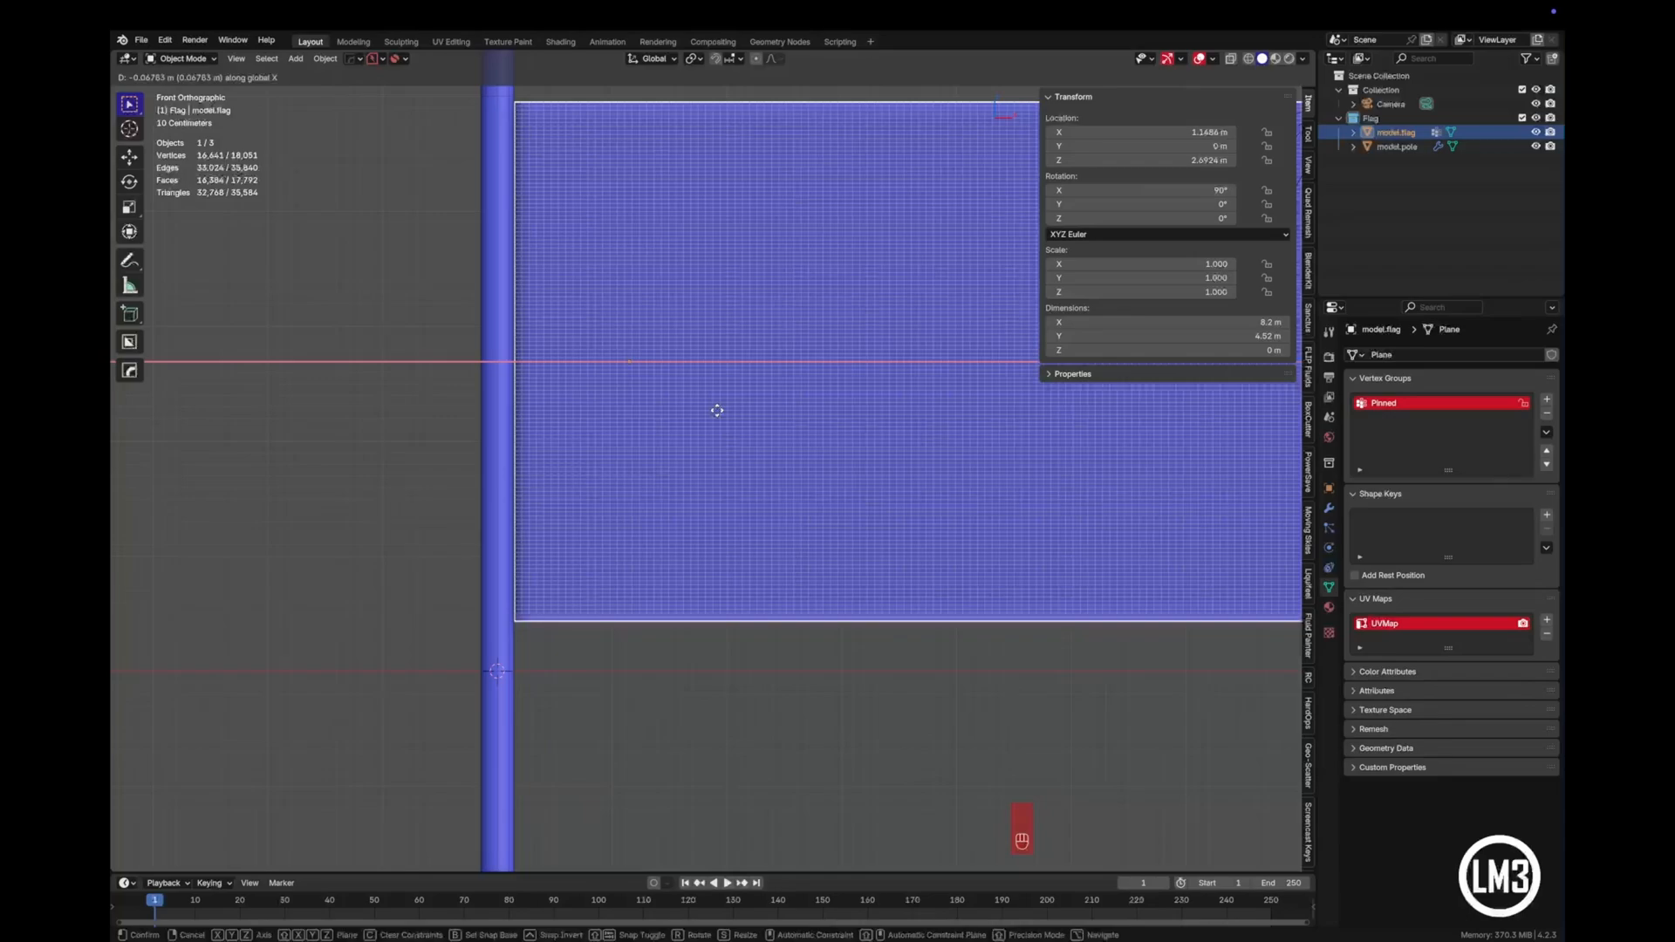
click(716, 410)
- Examine how the flag's inner edge meets the pole, up close and from several angles including the front
shift+middle_drag(714, 434, 702, 628)
scroll(700, 471, up, 4)
shift+middle_drag(398, 248, 602, 501)
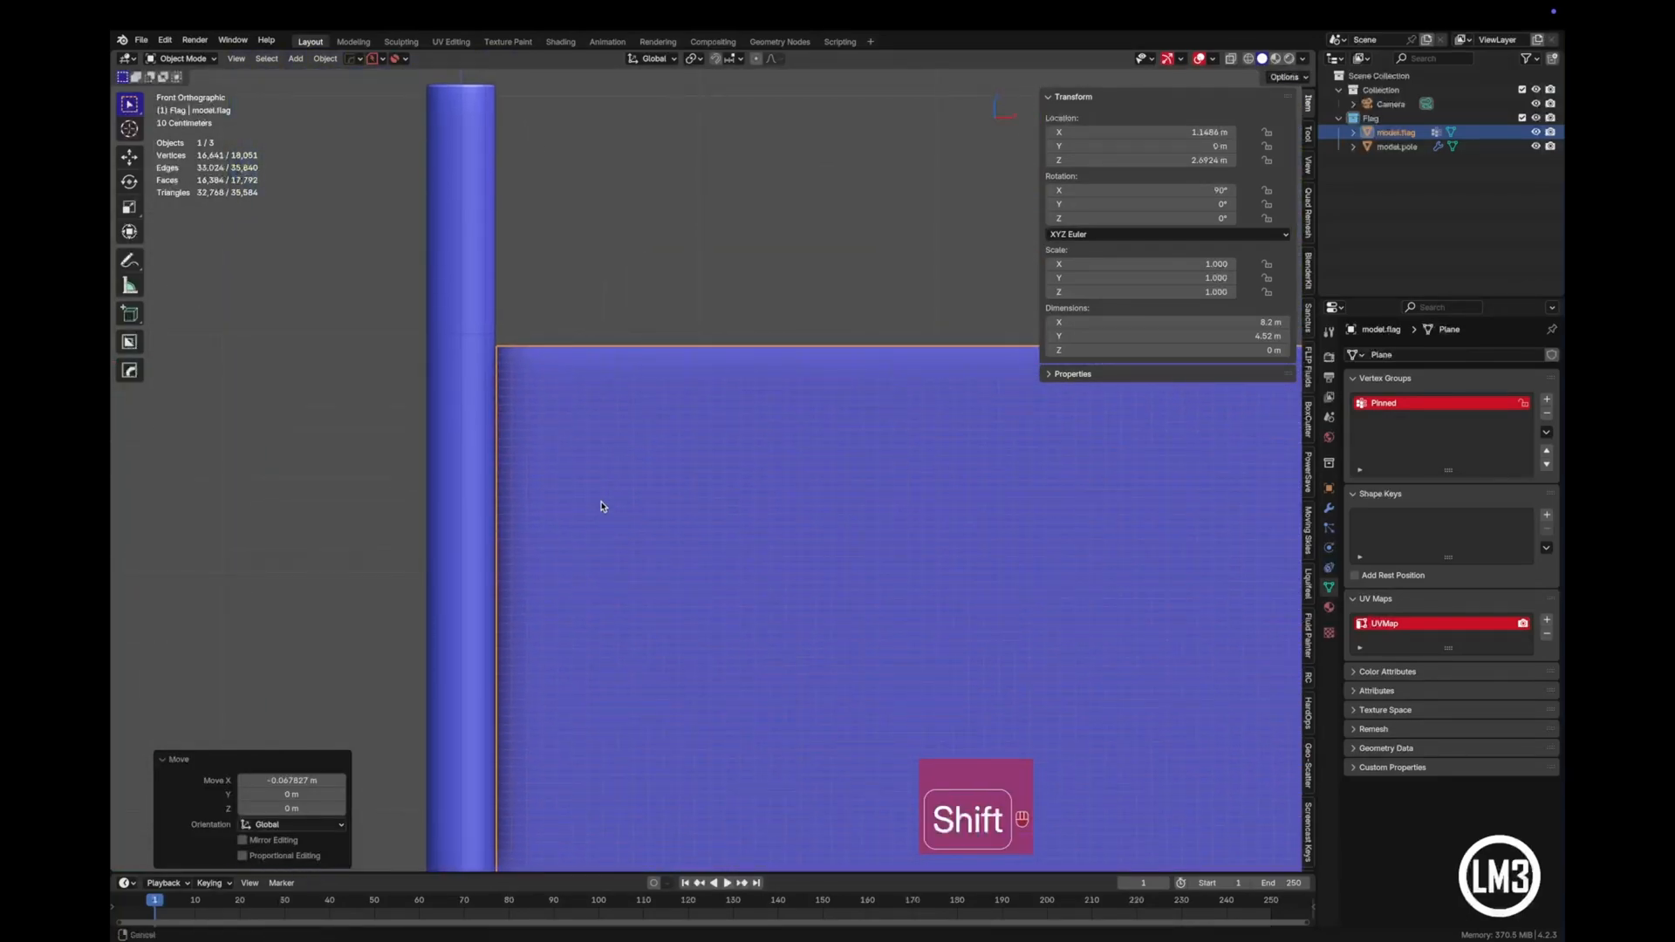
scroll(602, 499, down, 2)
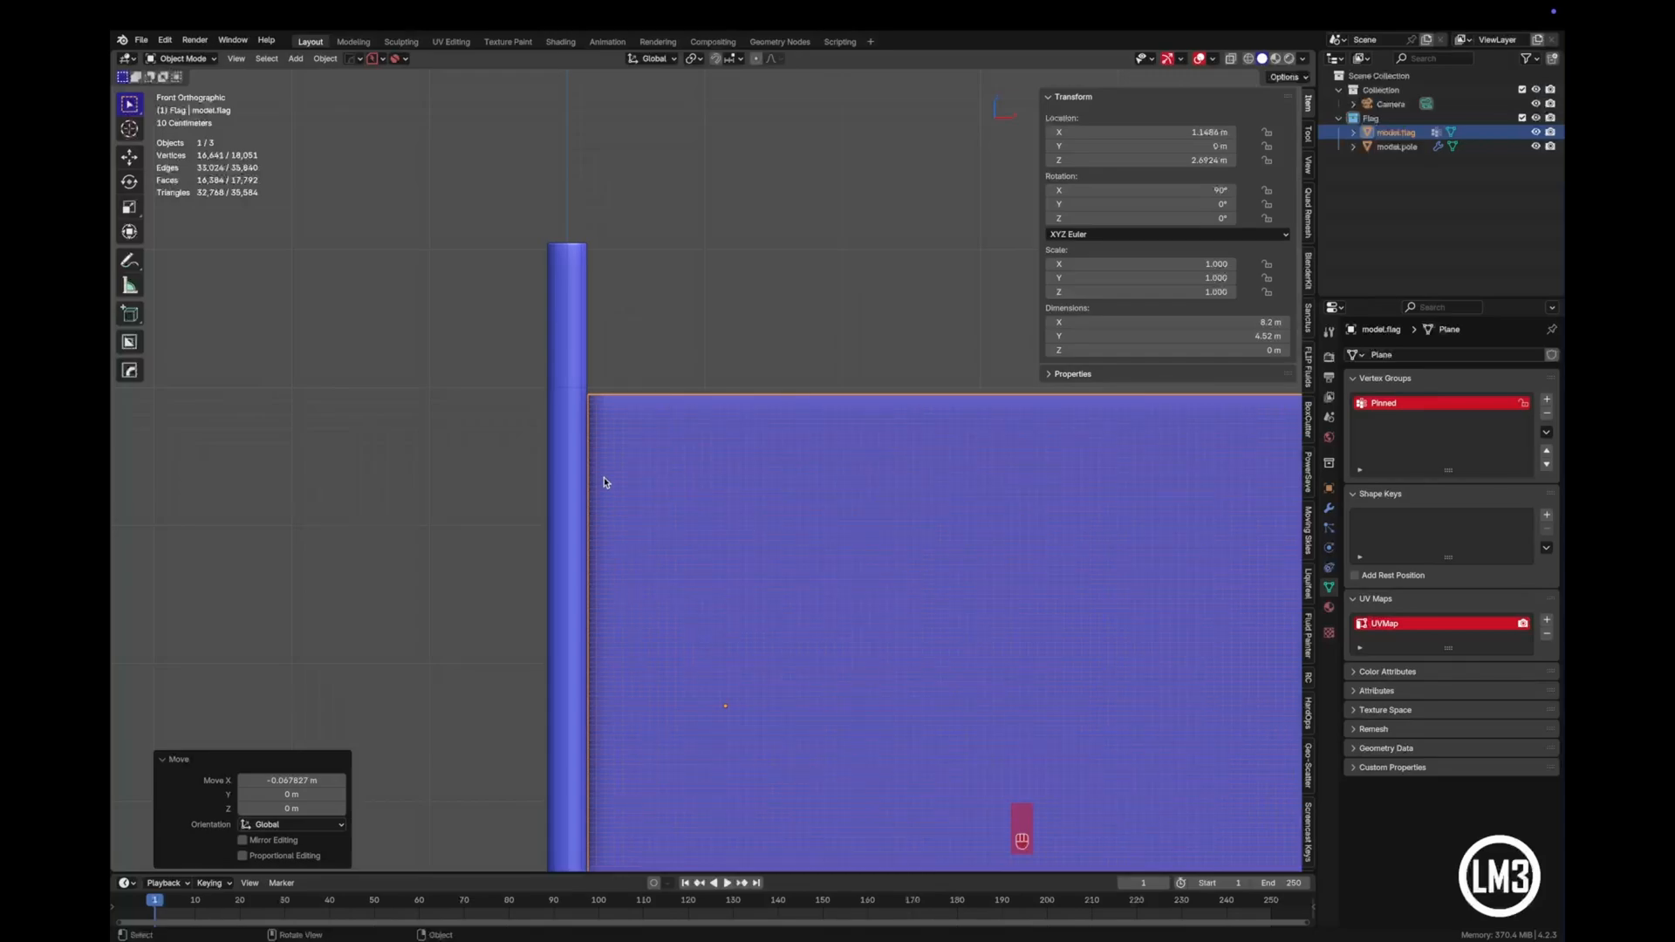
middle_drag(605, 482, 598, 479)
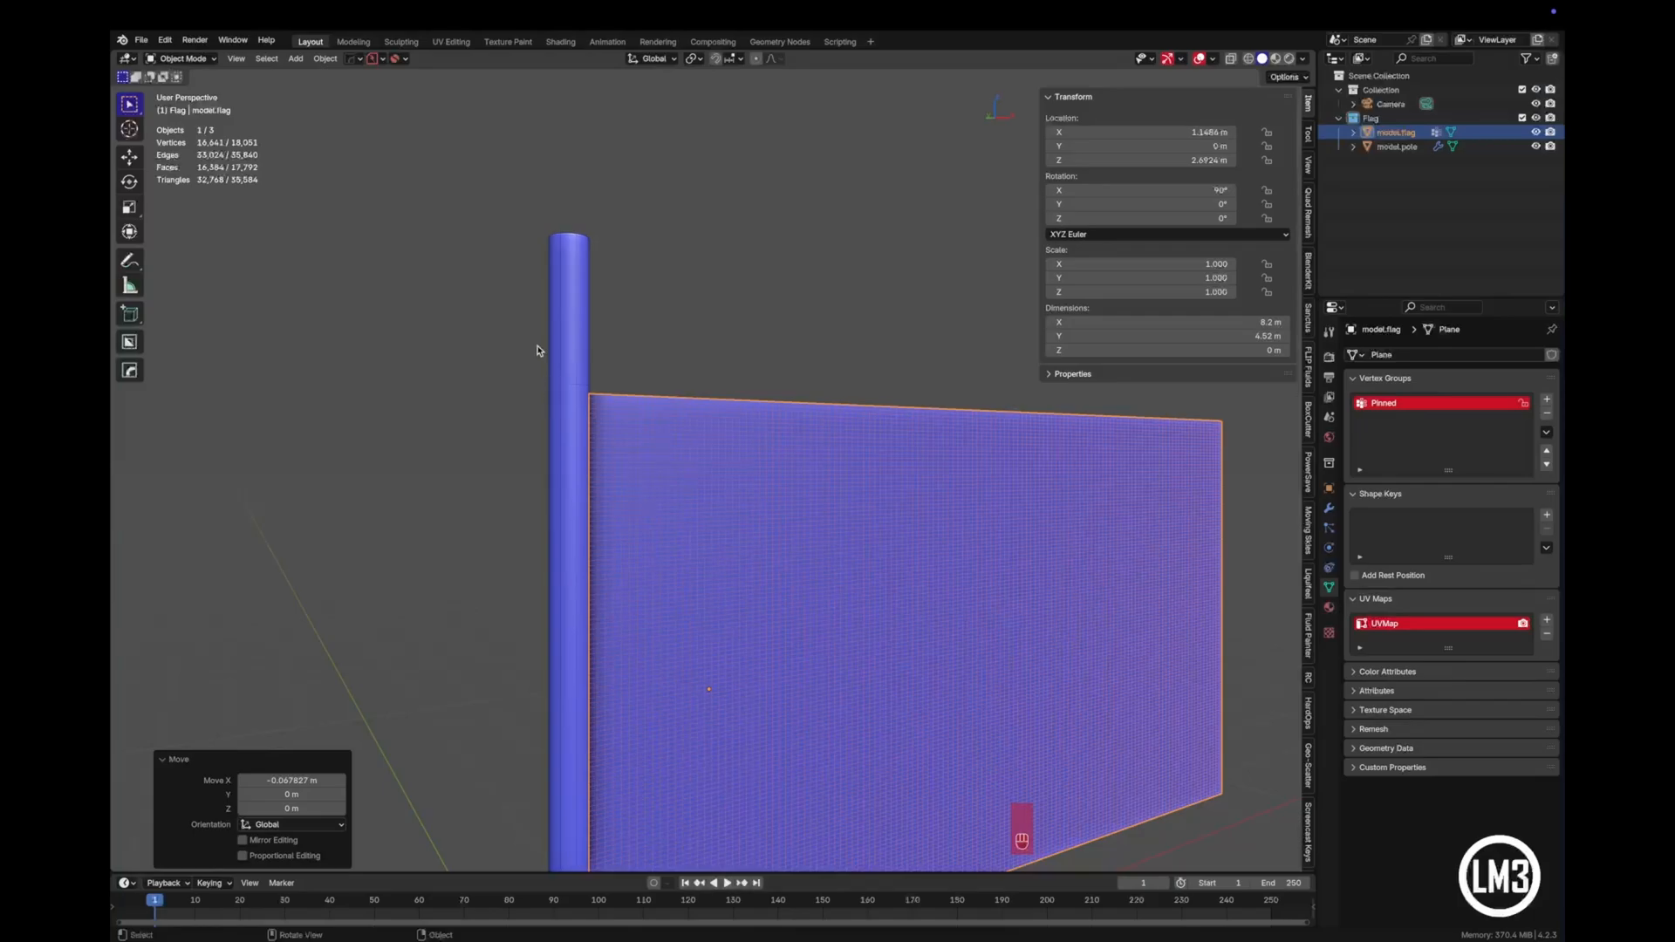
mouse_move(845, 489)
middle_down()
mouse_move(752, 501)
mouse_move(684, 642)
mouse_move(821, 497)
middle_up()
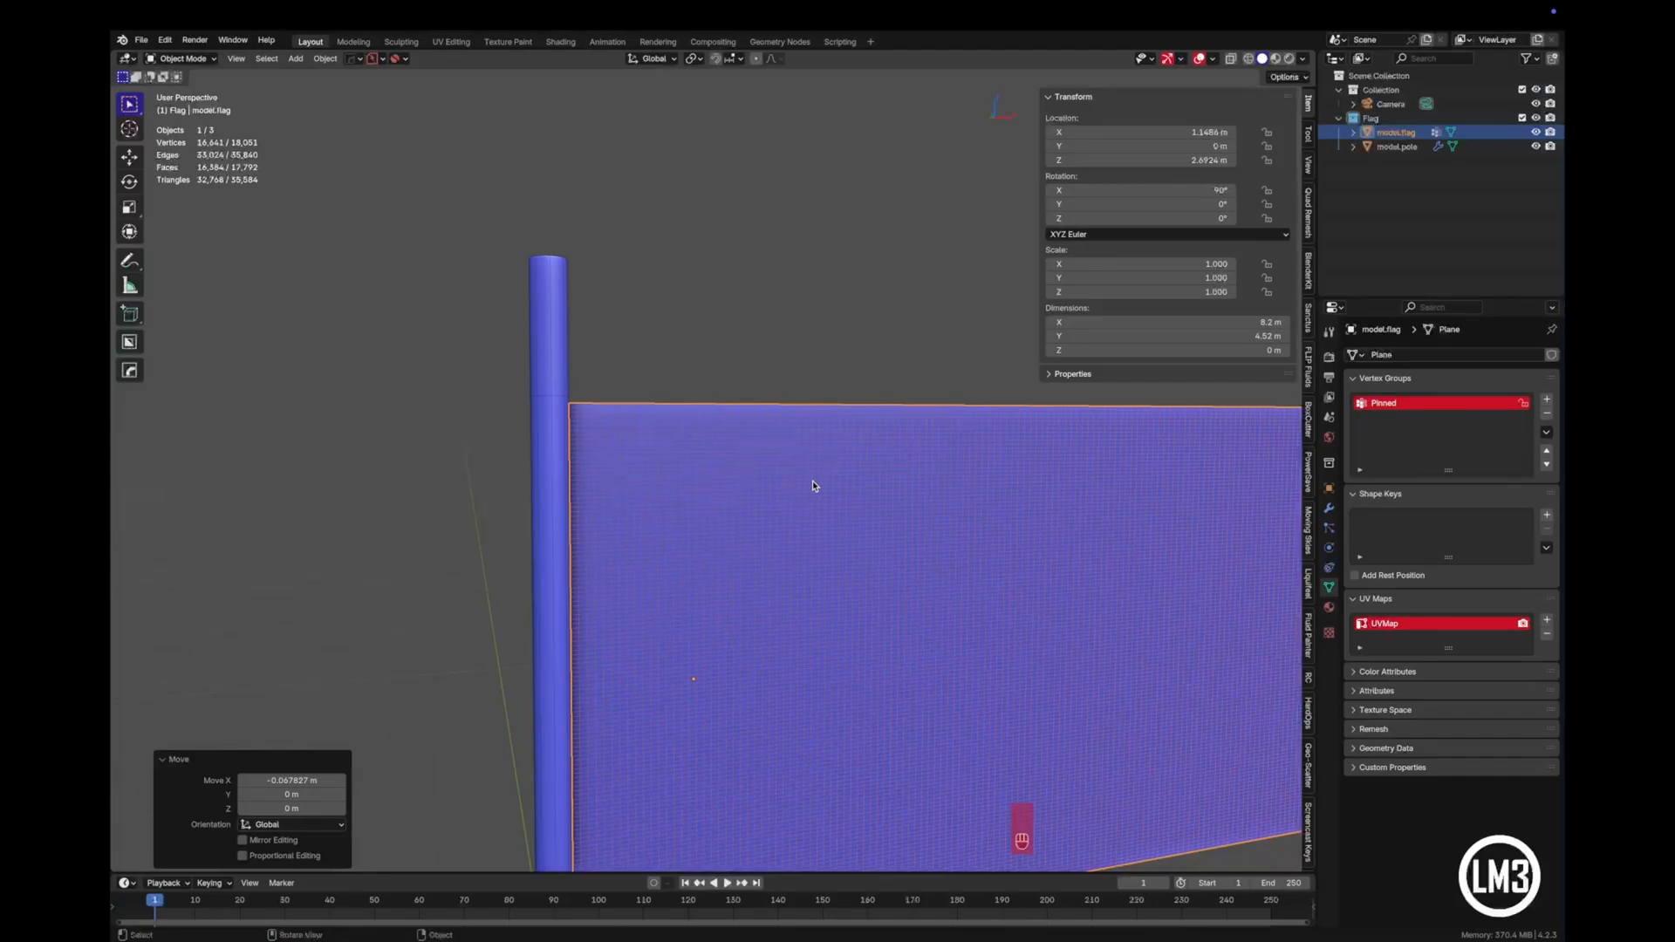
key(KP_1)
scroll(814, 495, down, 3)
shift+middle_drag(867, 591, 662, 468)
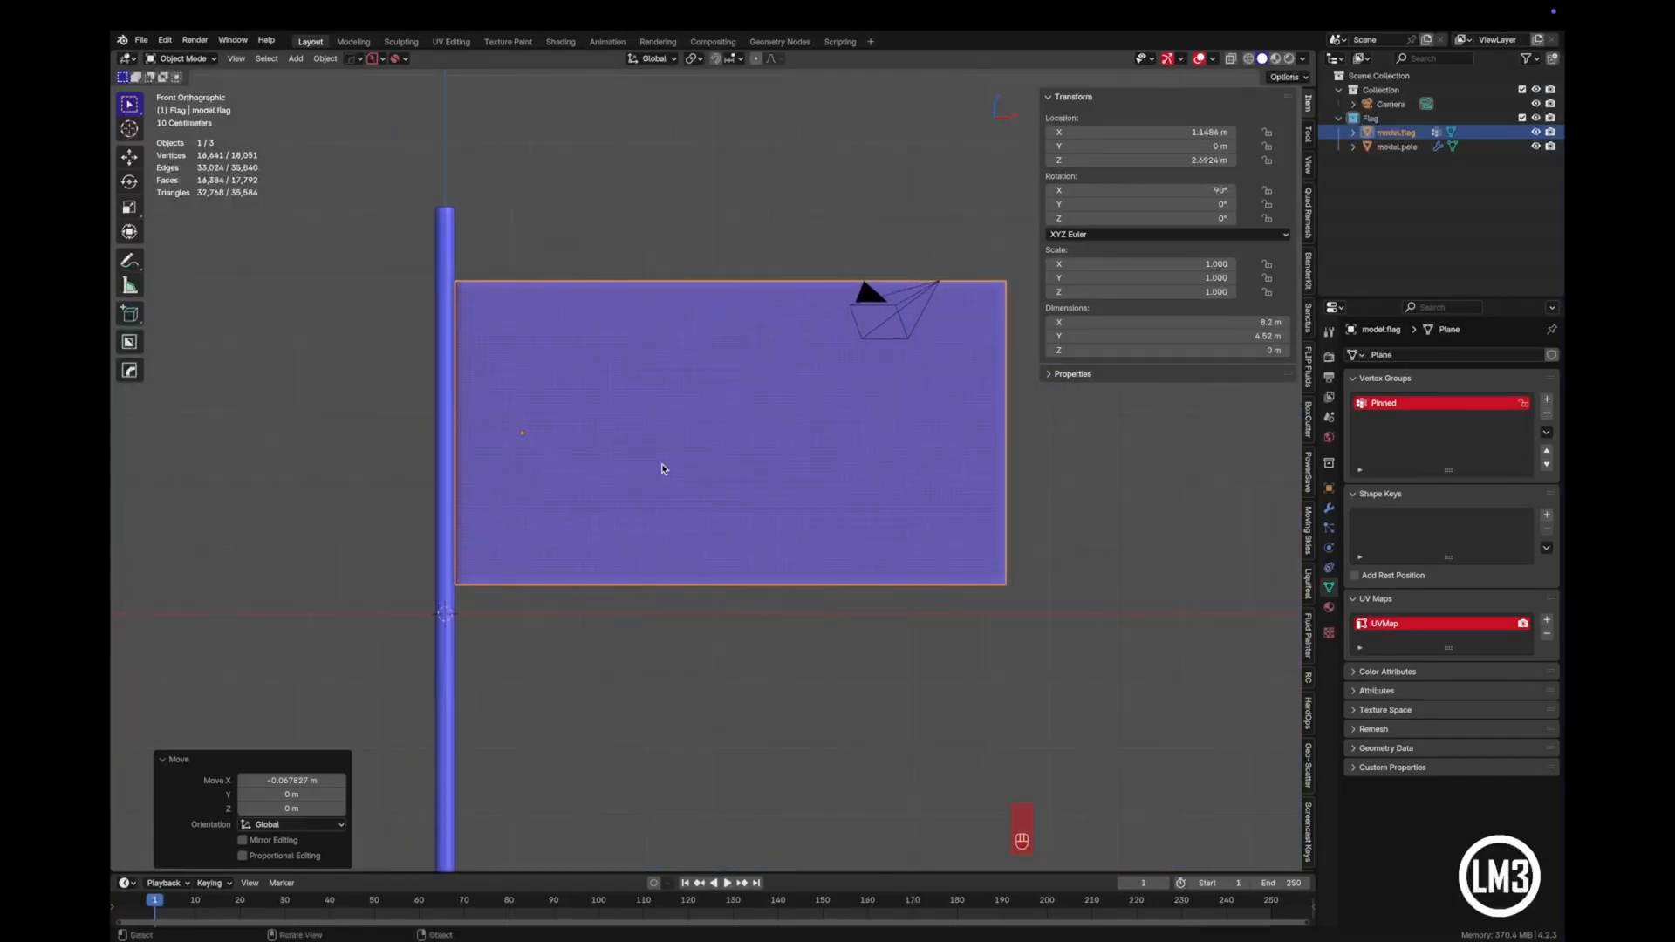
scroll(661, 469, up, 4)
shift+middle_drag(658, 399, 722, 437)
scroll(719, 439, down, 2)
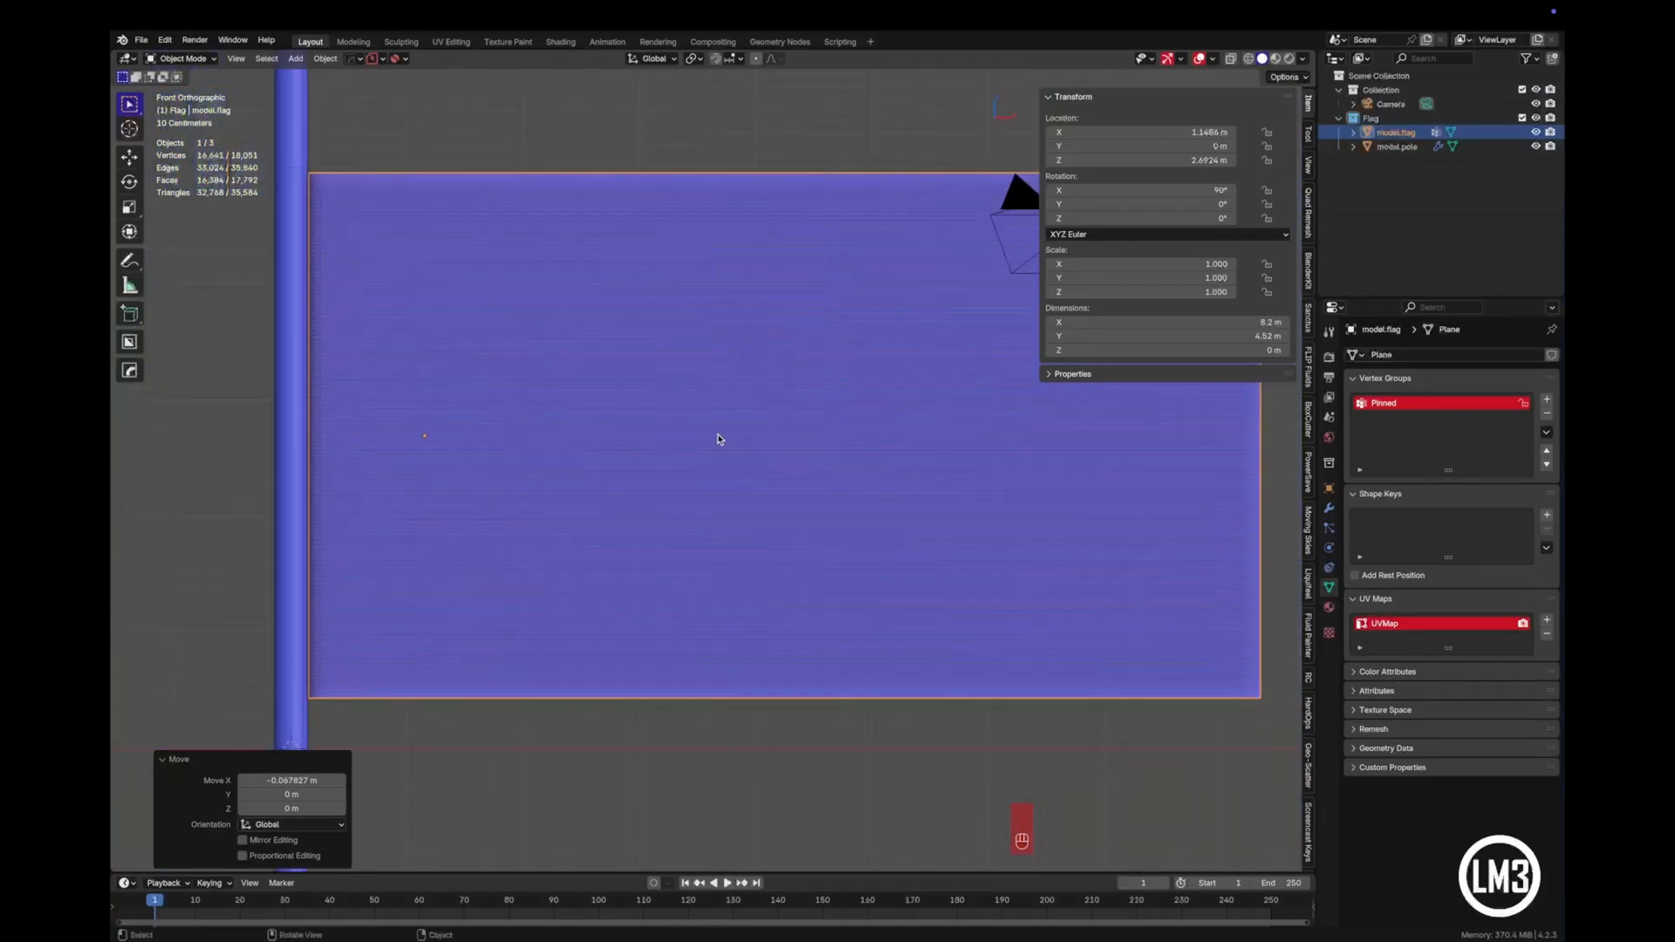
- Add Cloth physics to the flag and set its Quality Steps to 7
click(1332, 550)
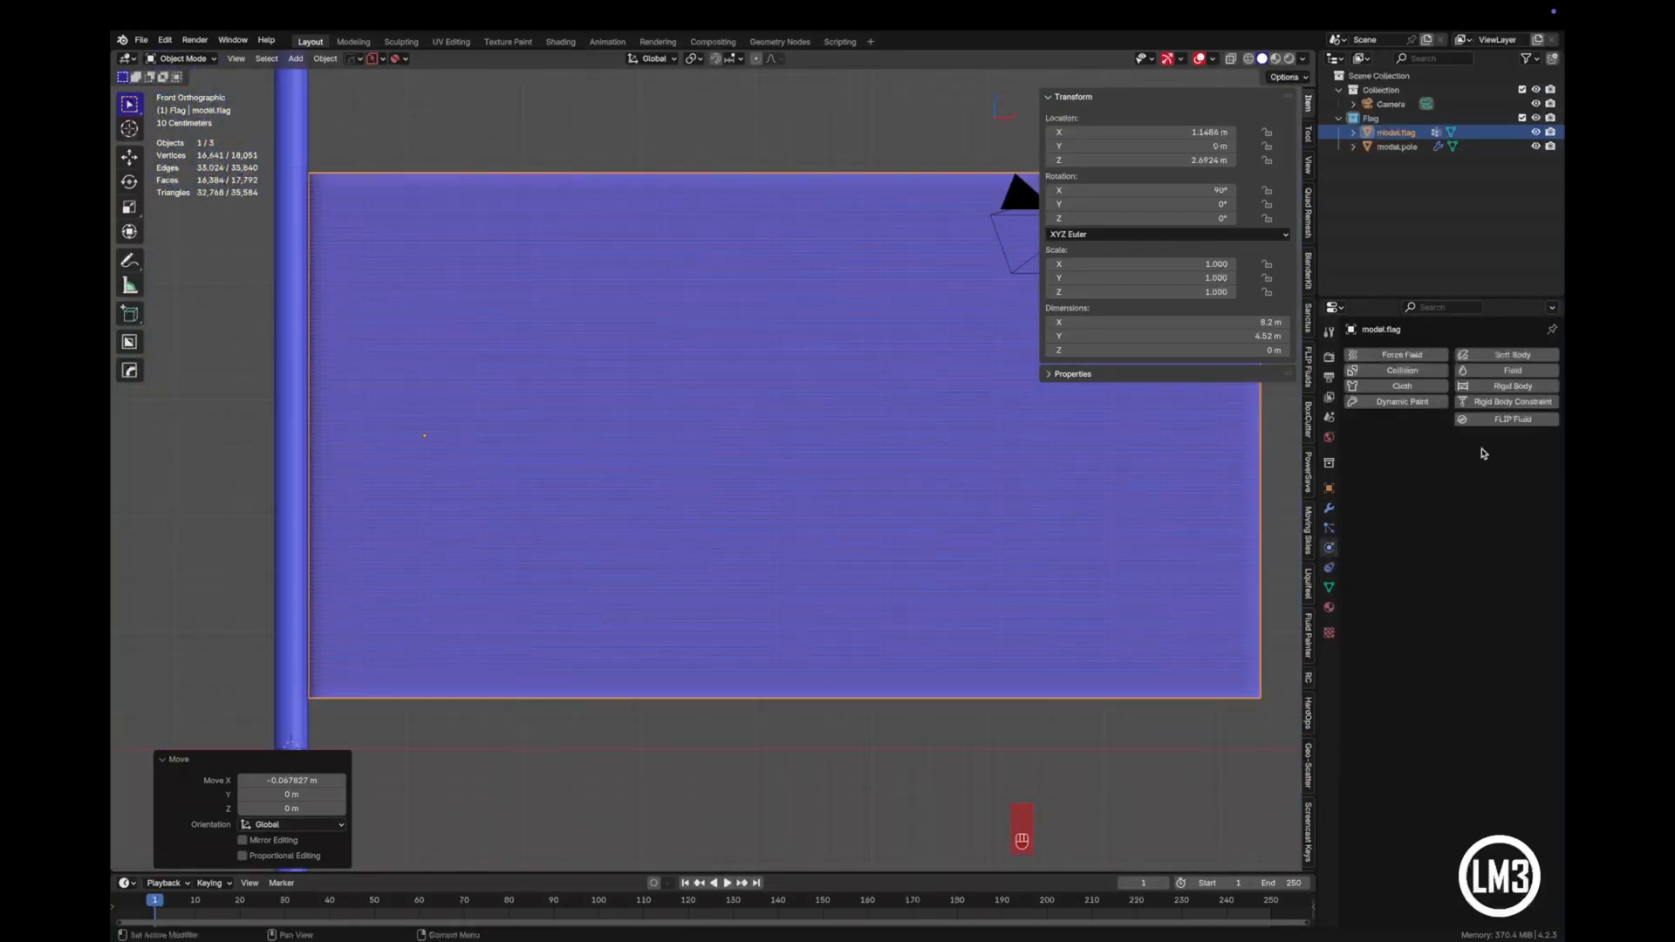
click(1422, 386)
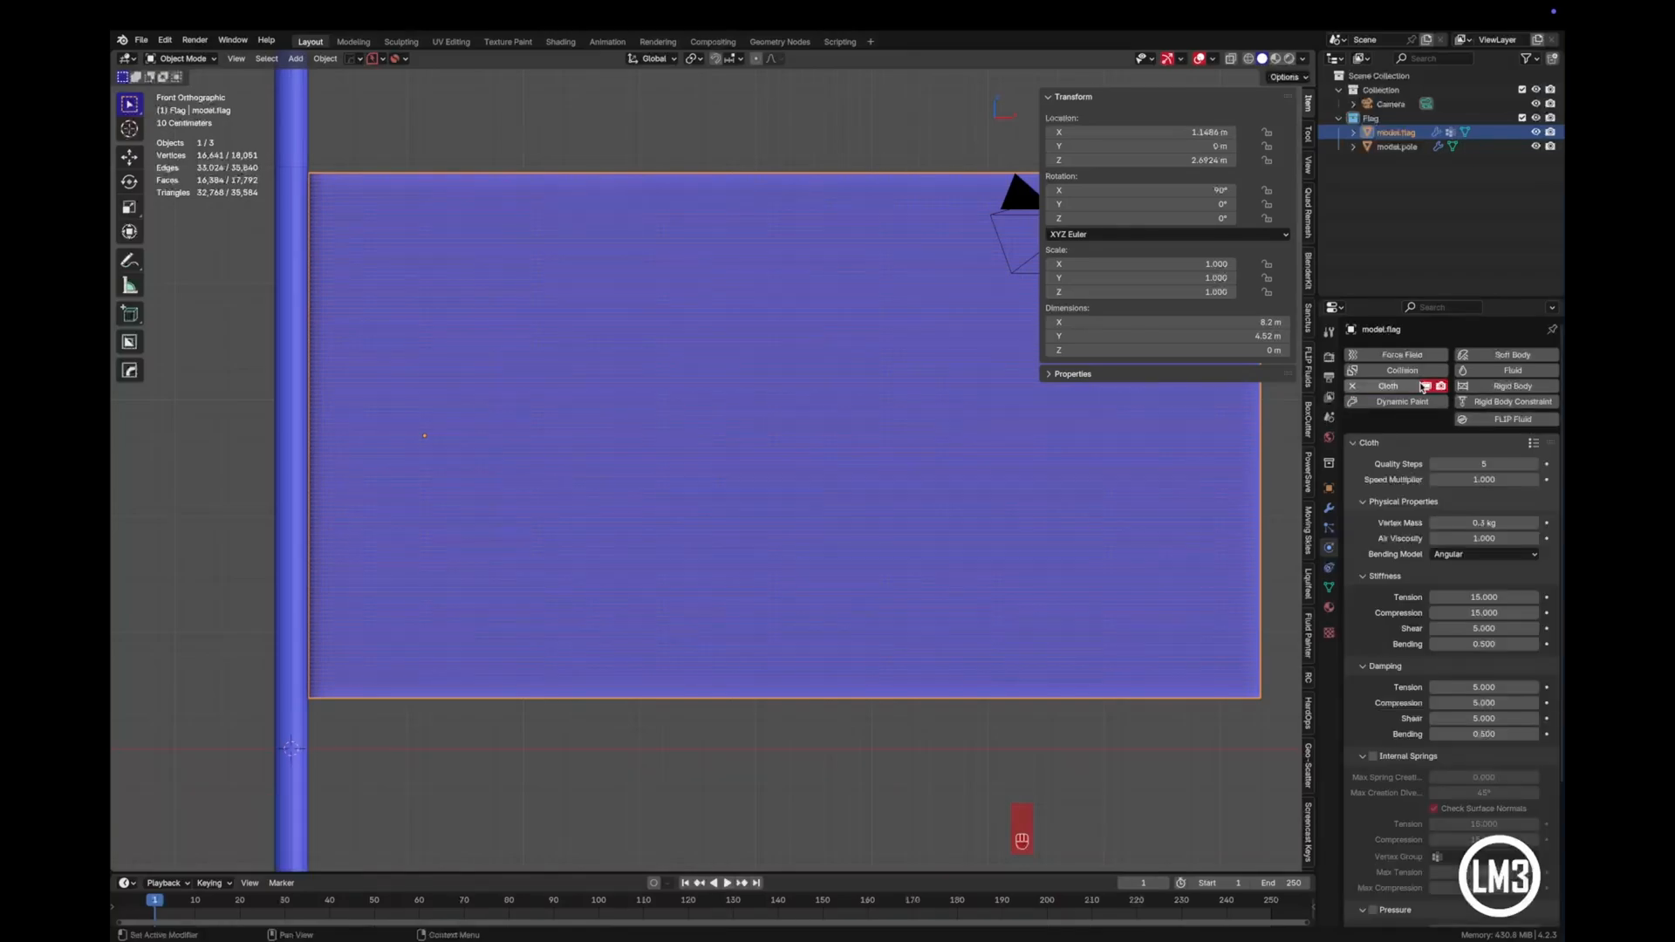
click(1534, 465)
click(1534, 465)
- In the cloth's Shape settings, set the Pin Group to Pinned
scroll(1483, 601, down, 5)
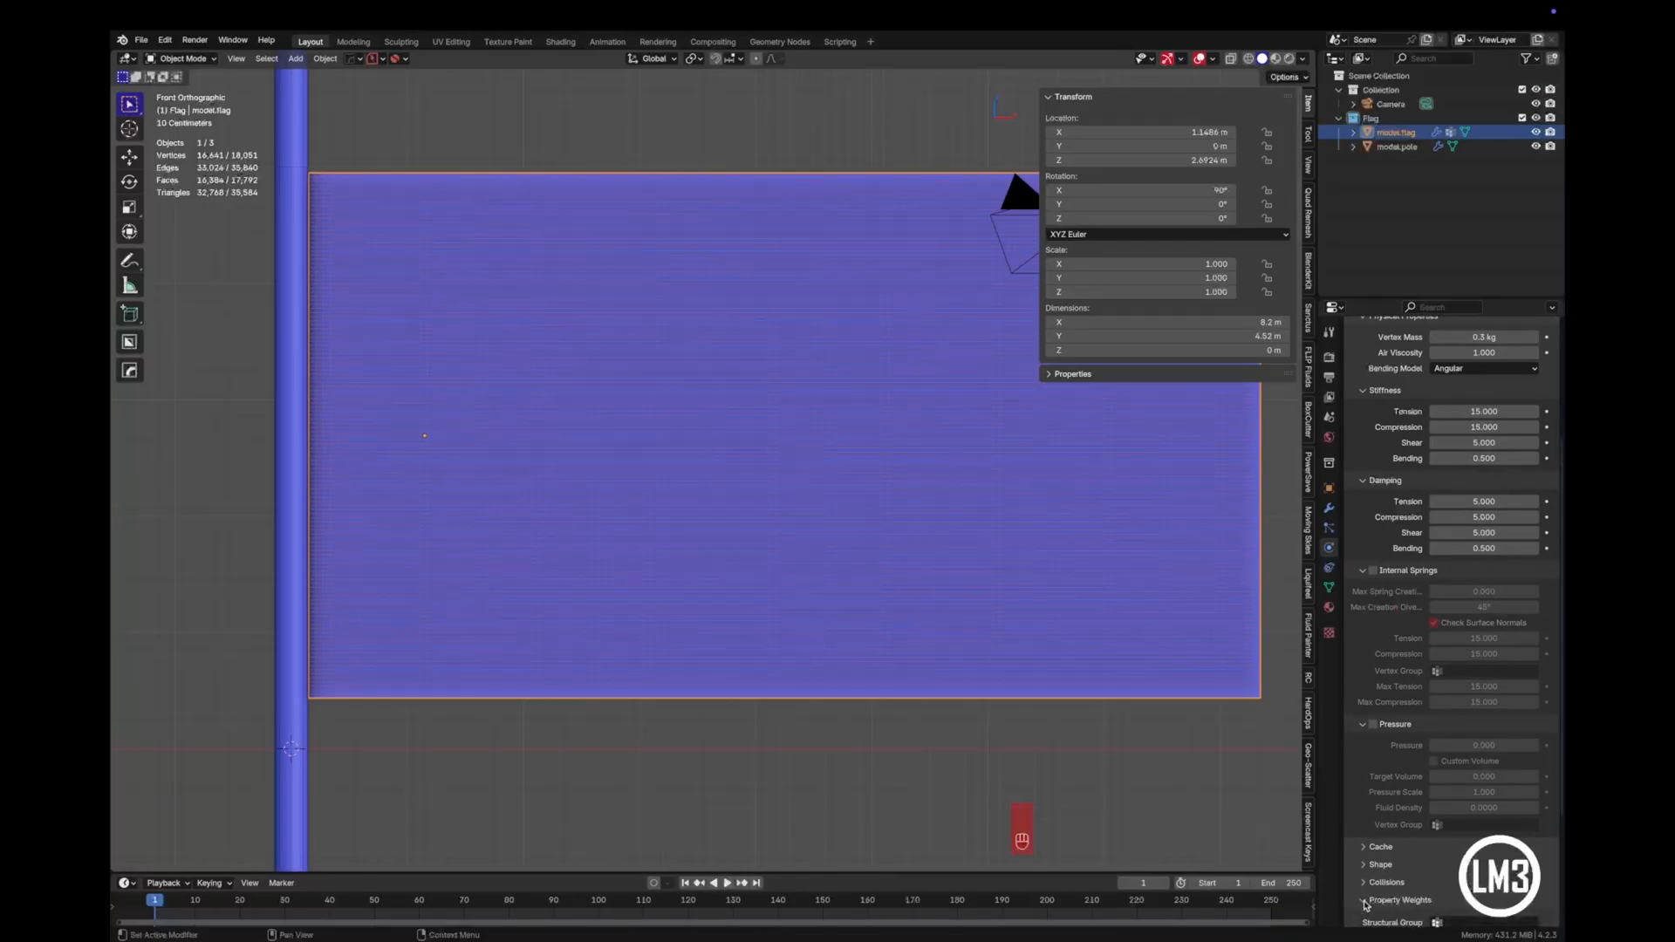
click(1363, 864)
scroll(1365, 868, down, 2)
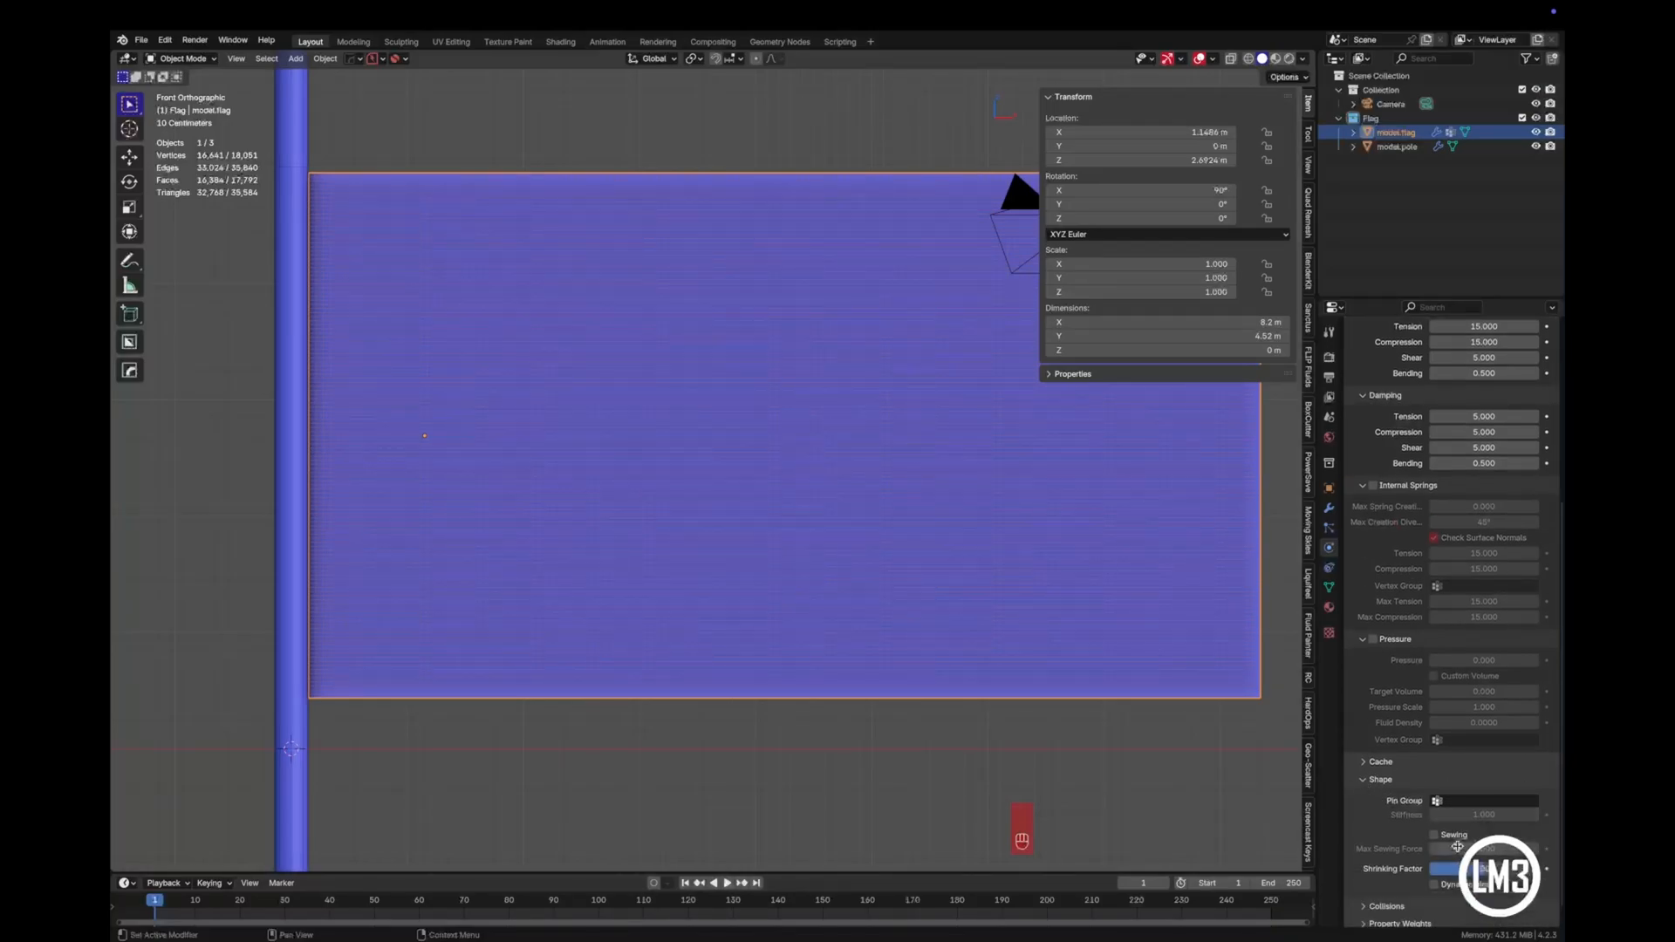
click(1470, 800)
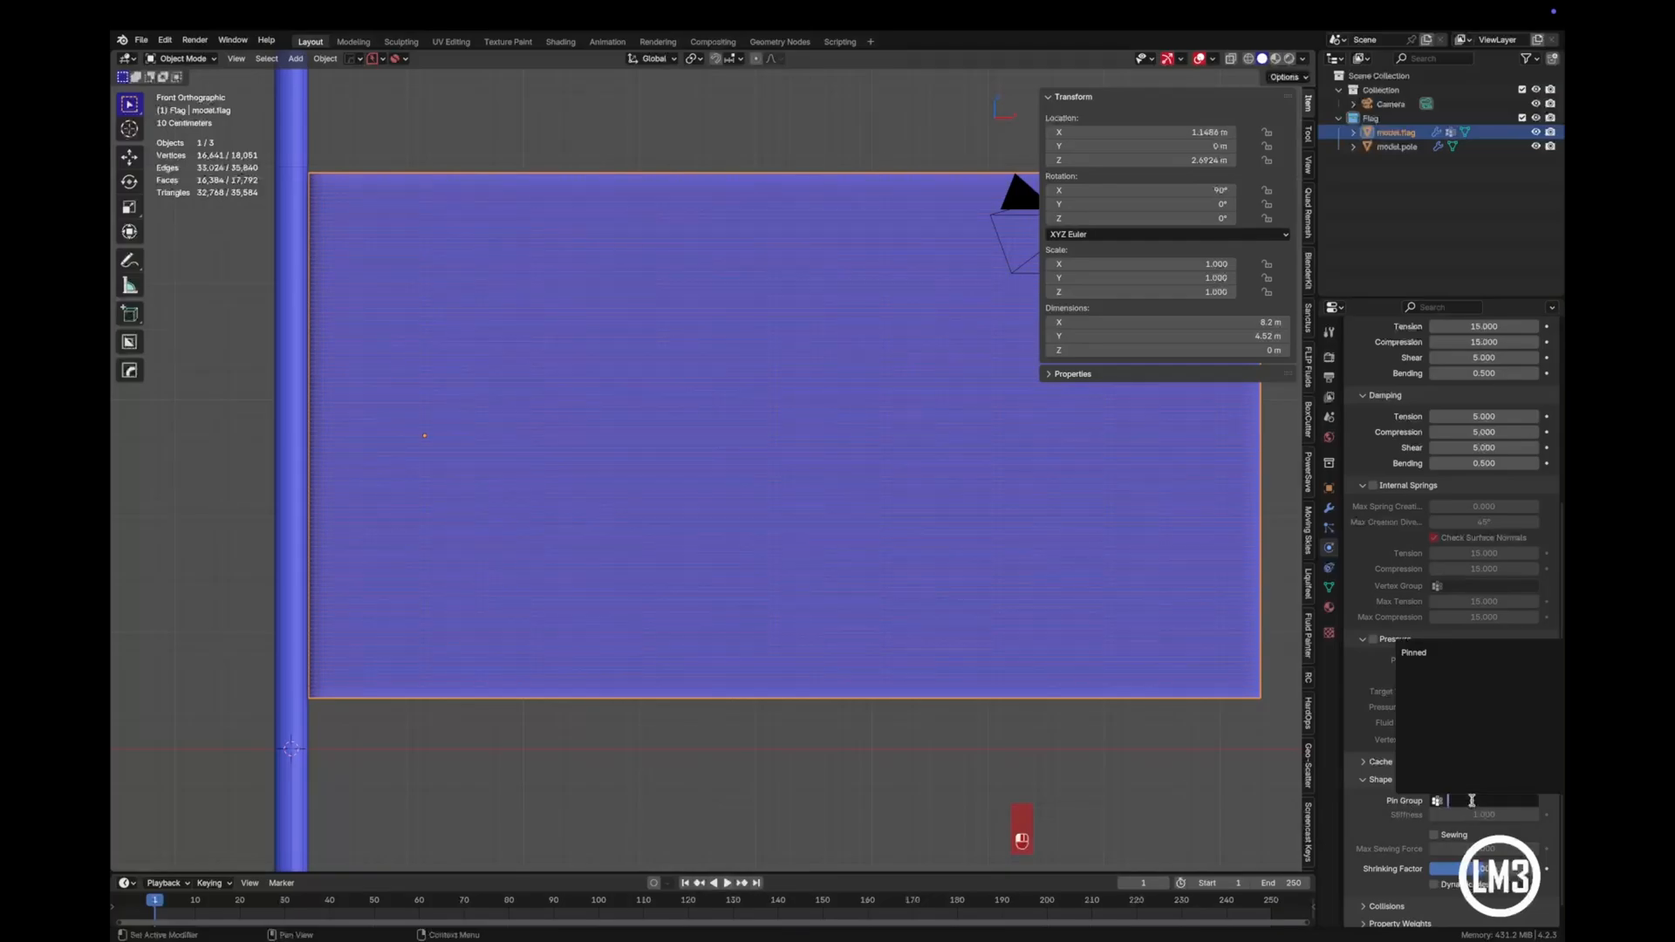
click(1424, 651)
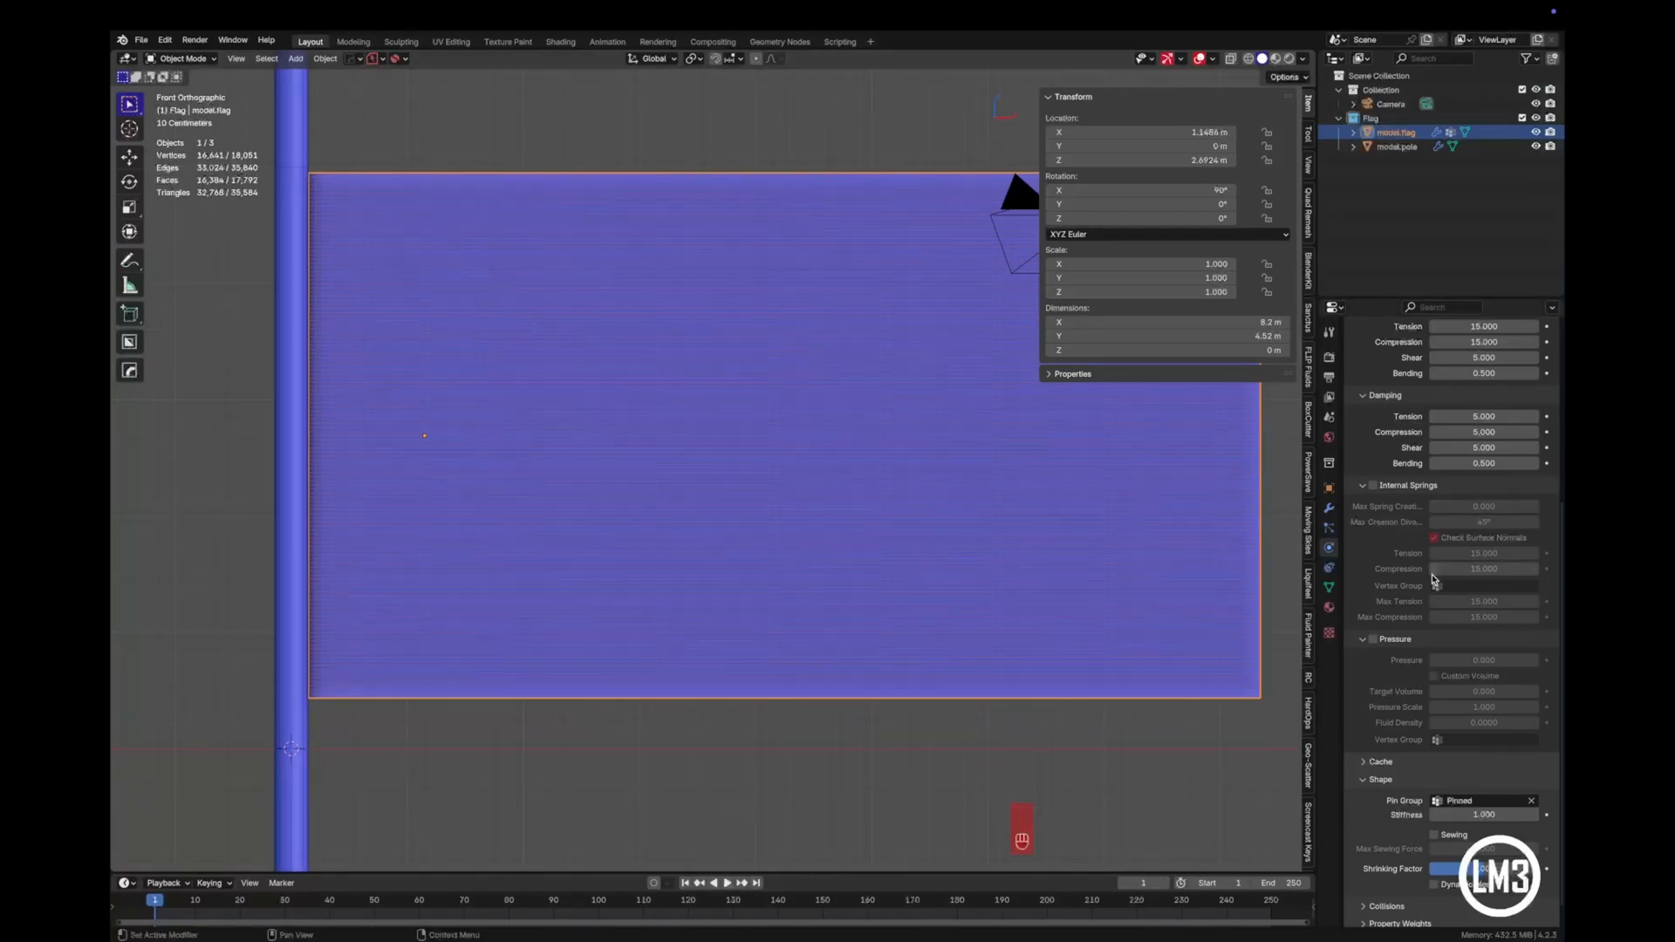
- Collapse the cloth's Shape settings and enable Self Collisions for the flag
scroll(1396, 715, down, 1)
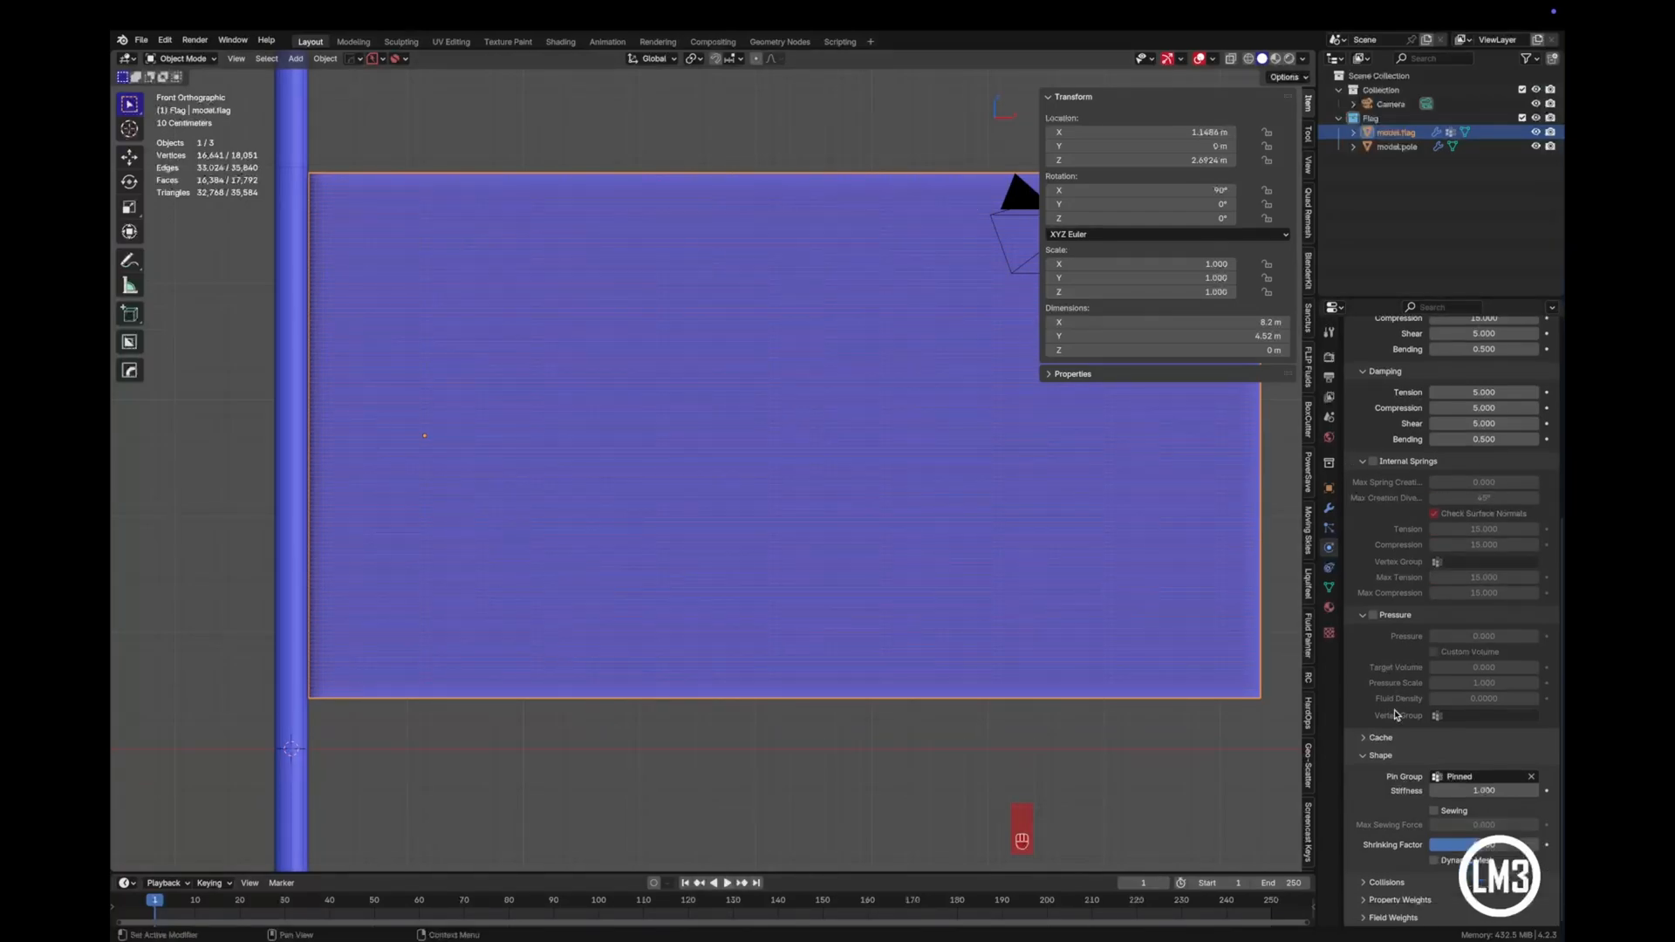
click(1362, 759)
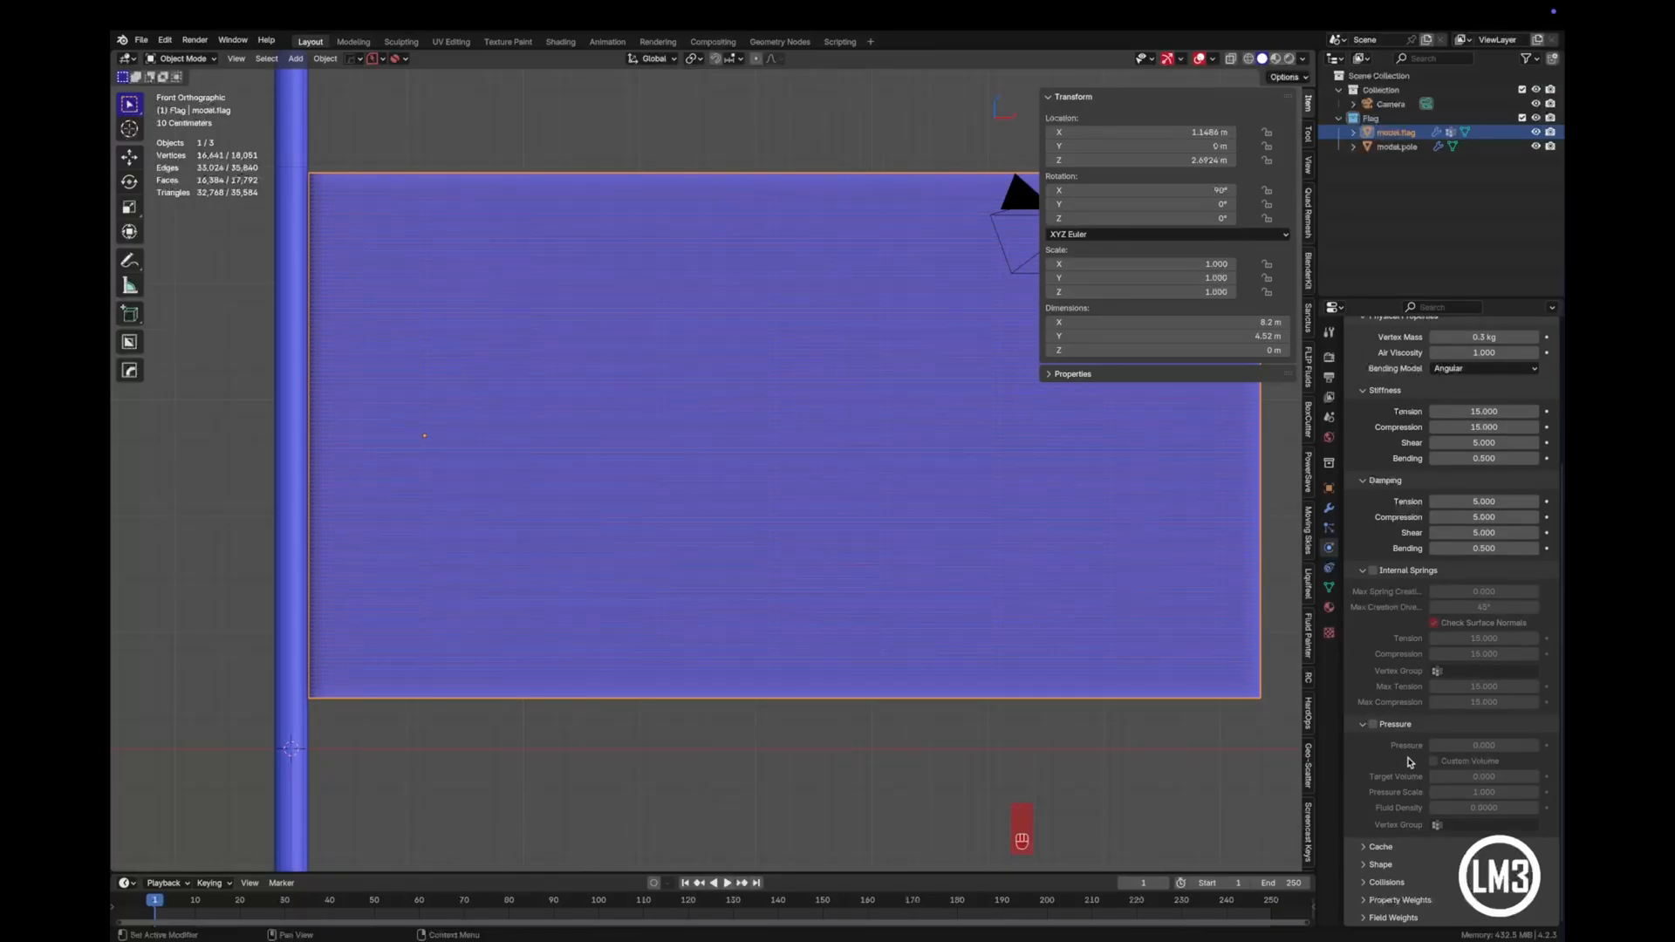
scroll(1411, 763, up, 1)
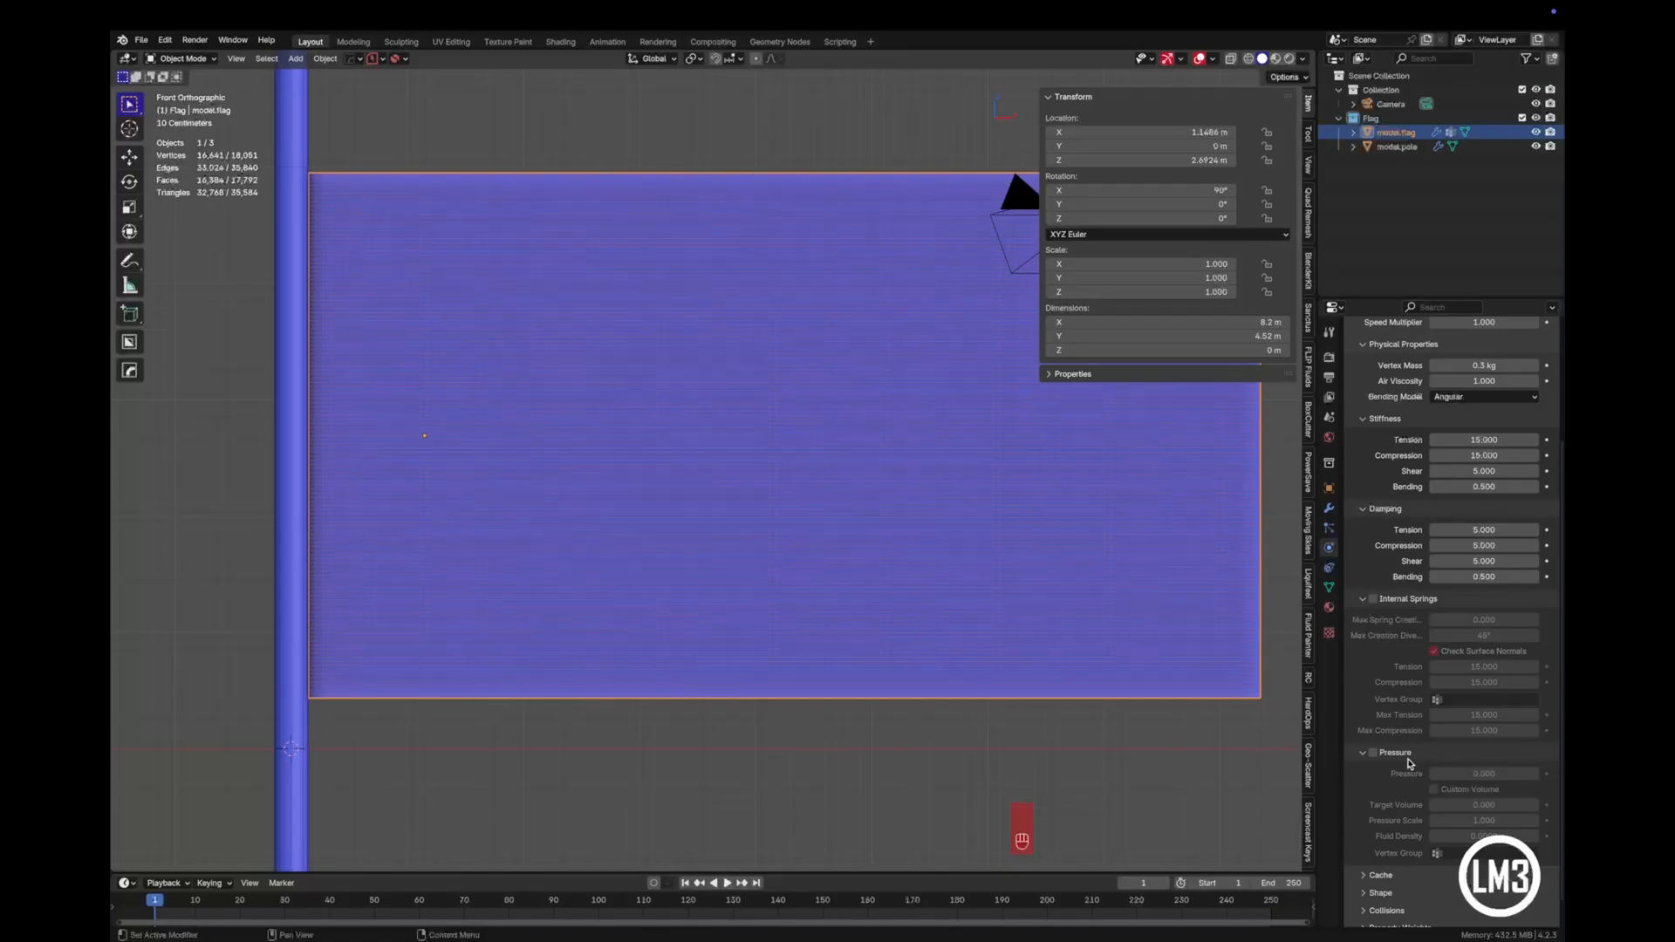
scroll(1411, 763, down, 1)
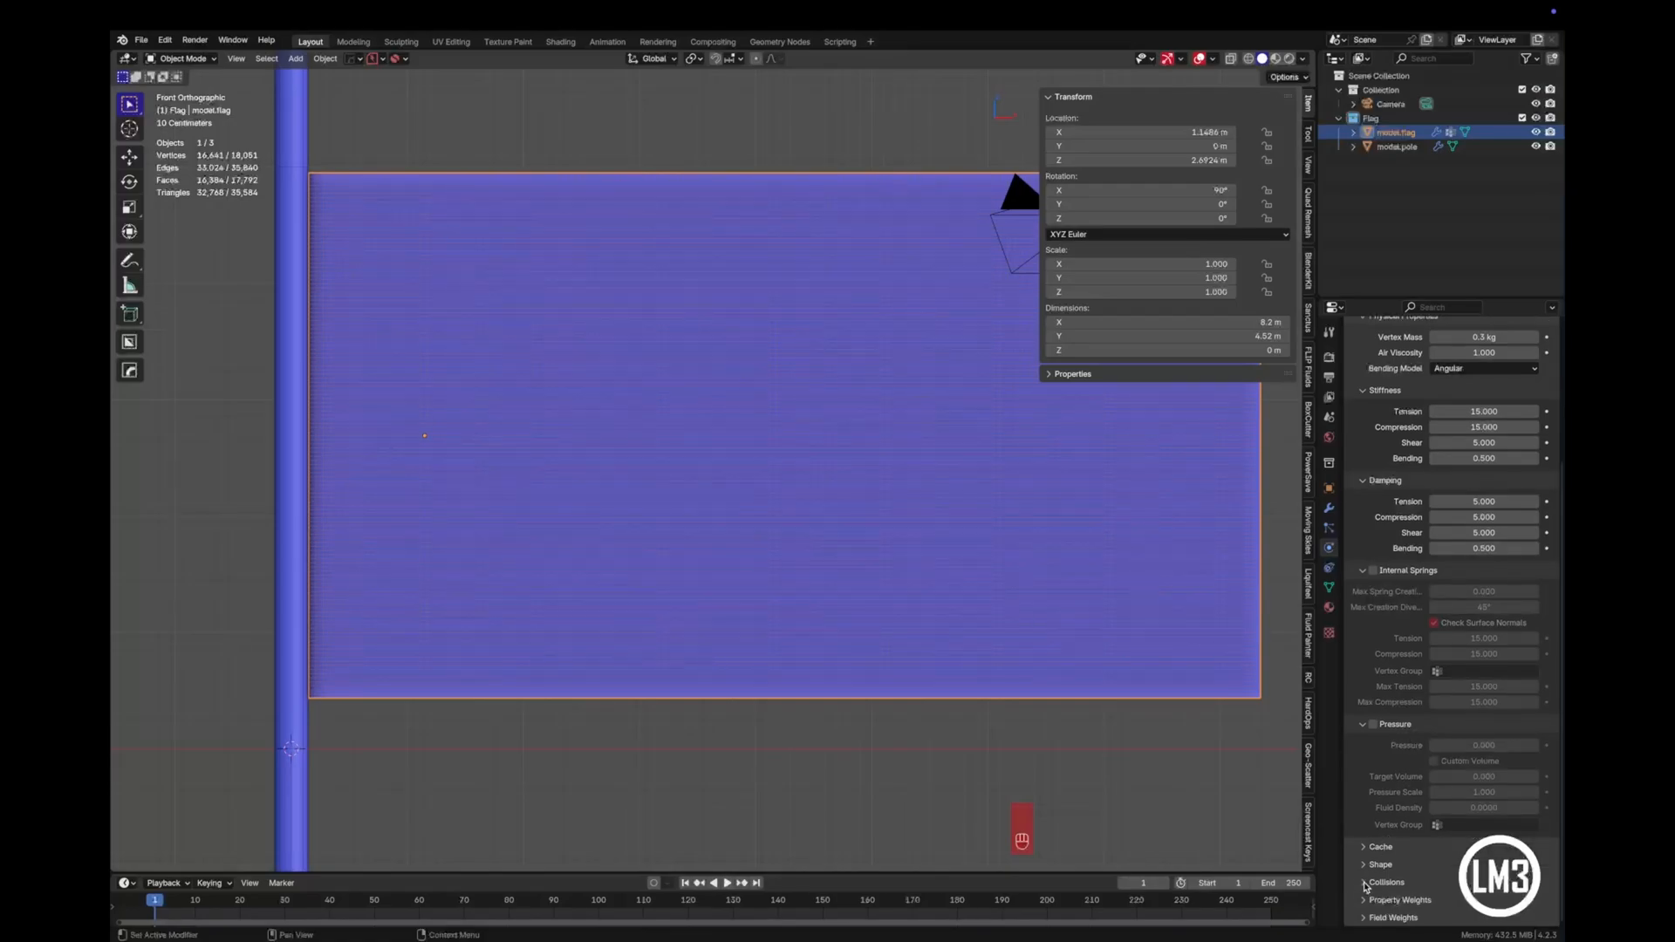
click(1368, 883)
scroll(1472, 782, down, 7)
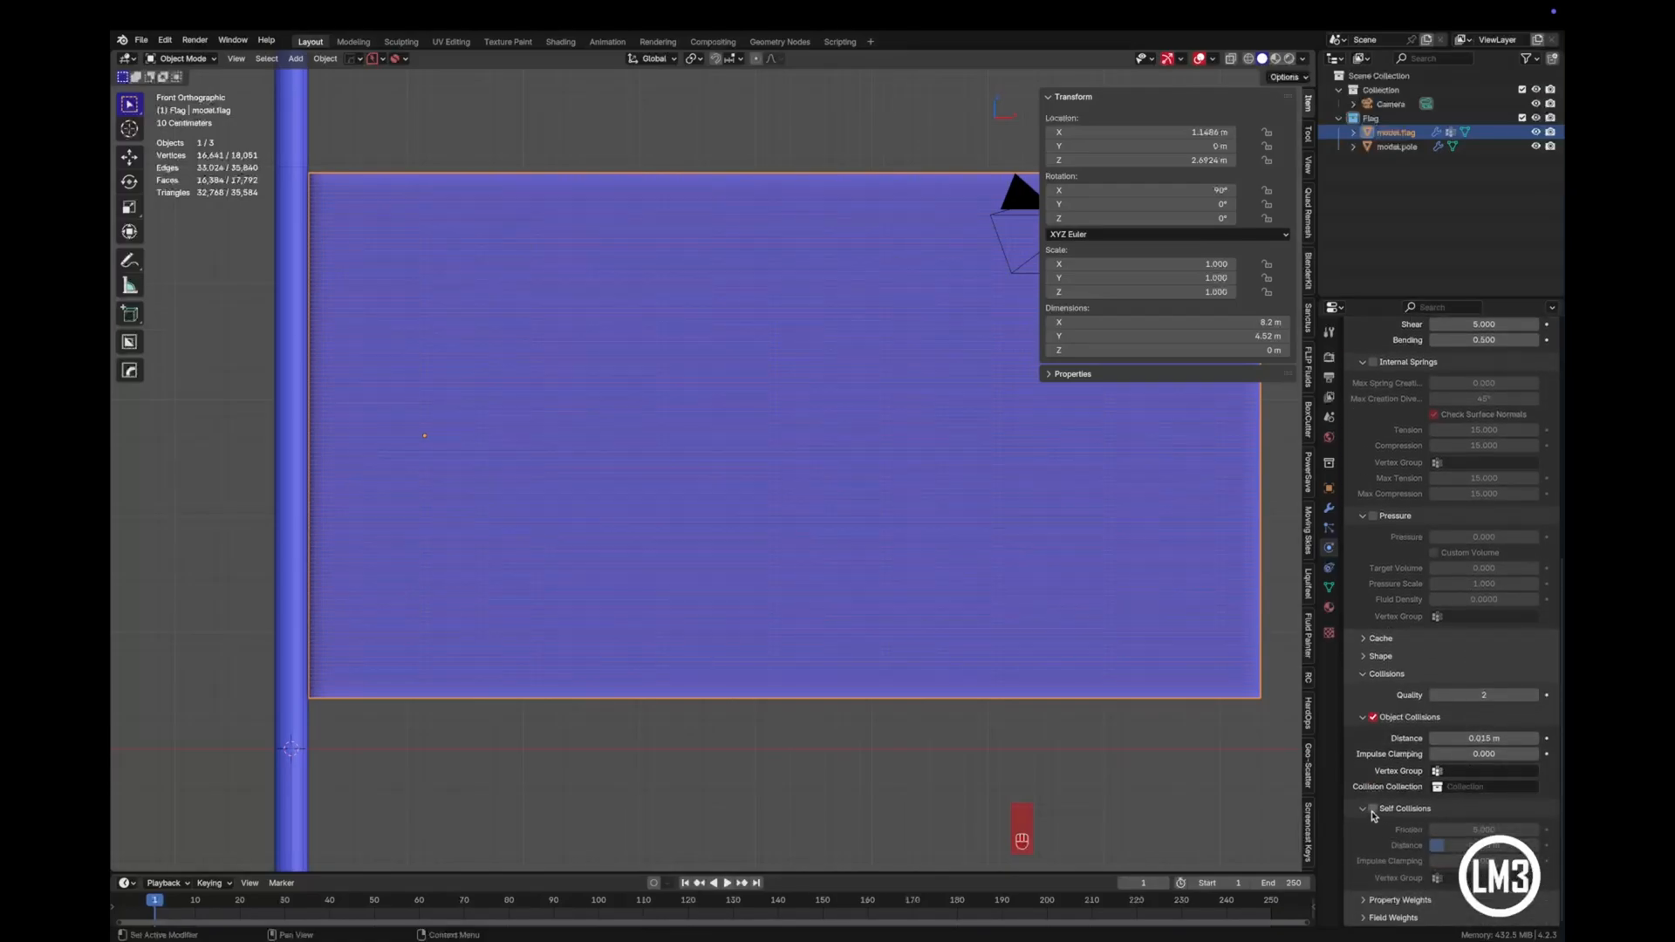
click(1373, 810)
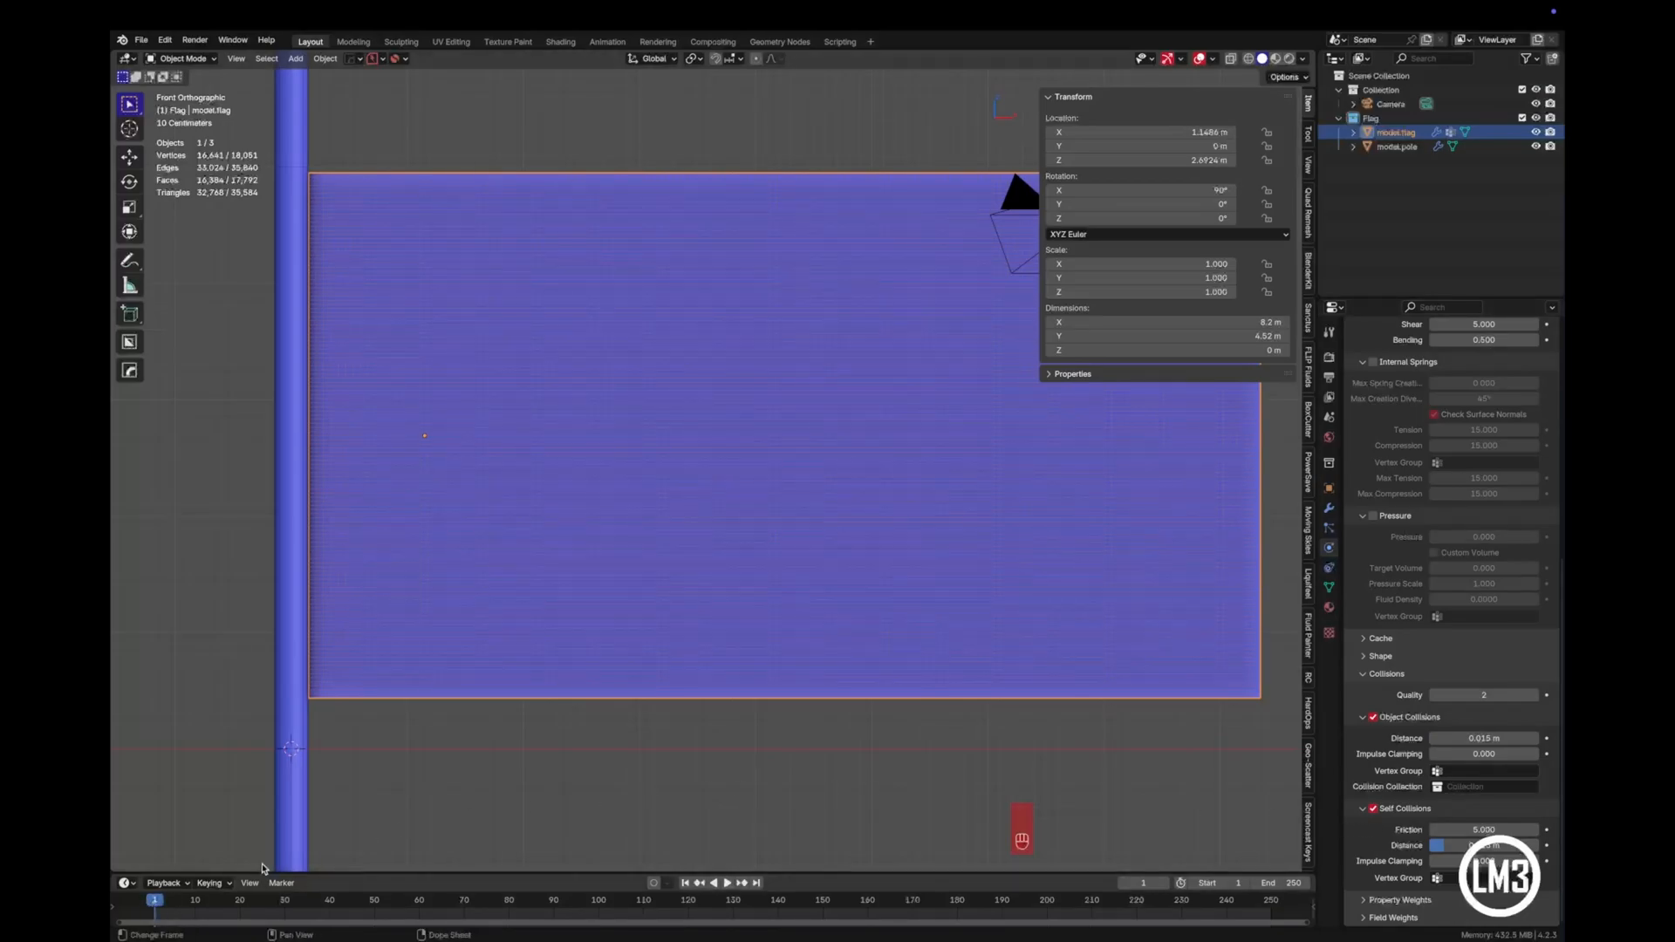
- Add Collision physics to the flag pole
scroll(695, 703, up, 2)
scroll(696, 689, down, 3)
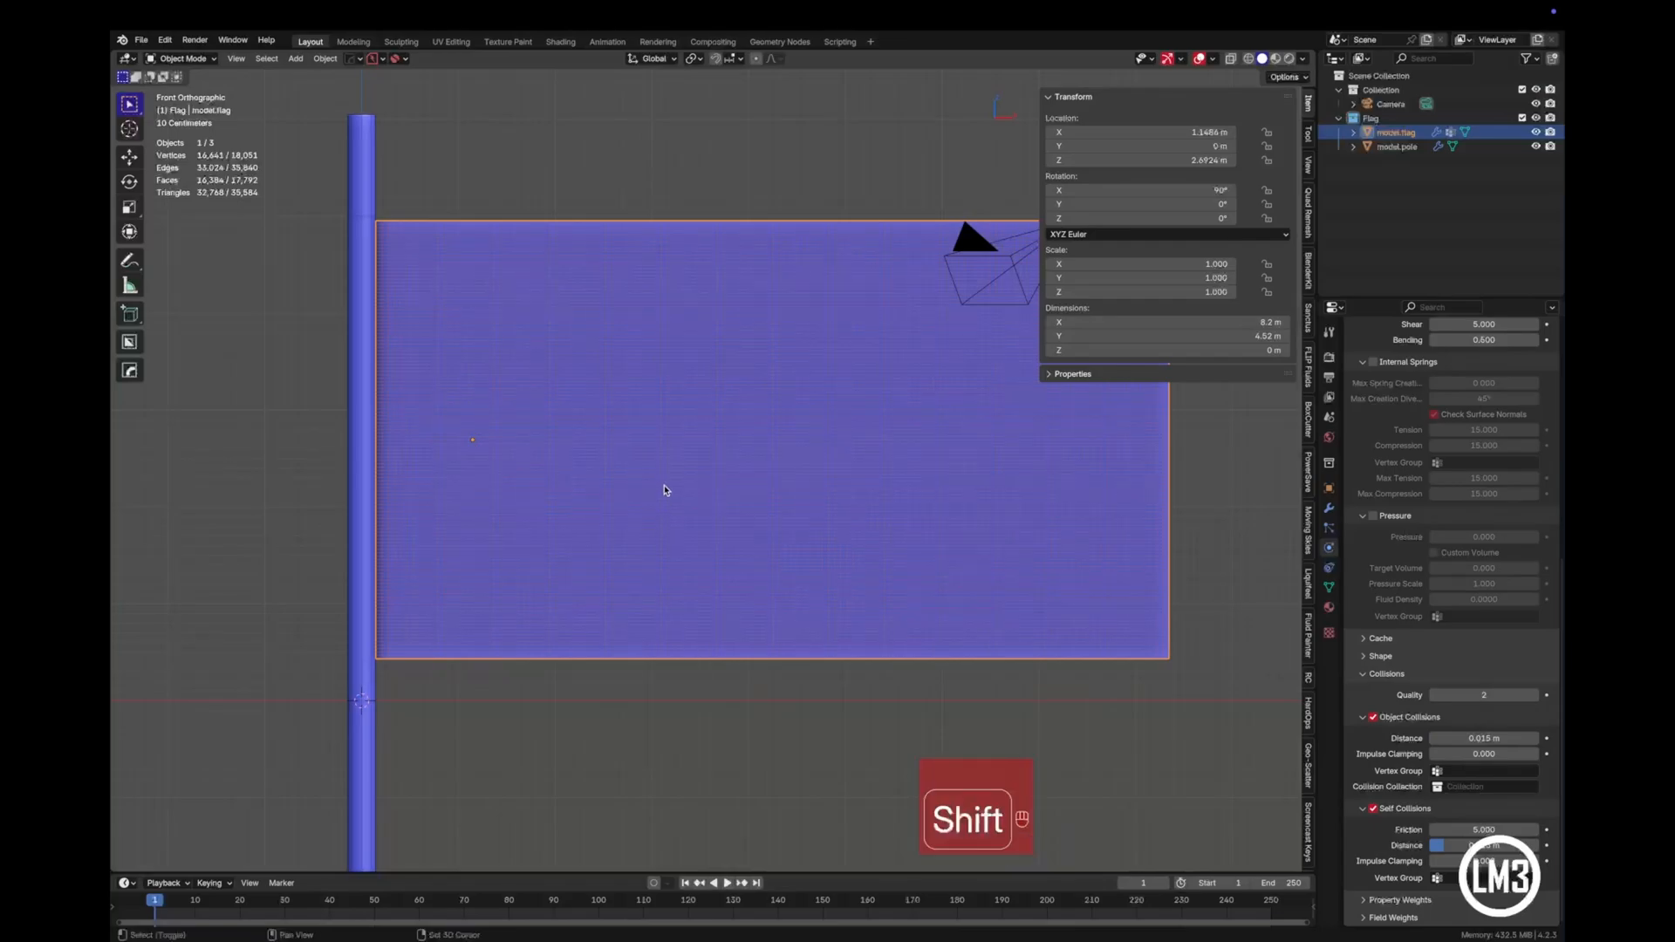
shift+middle_drag(665, 486, 695, 660)
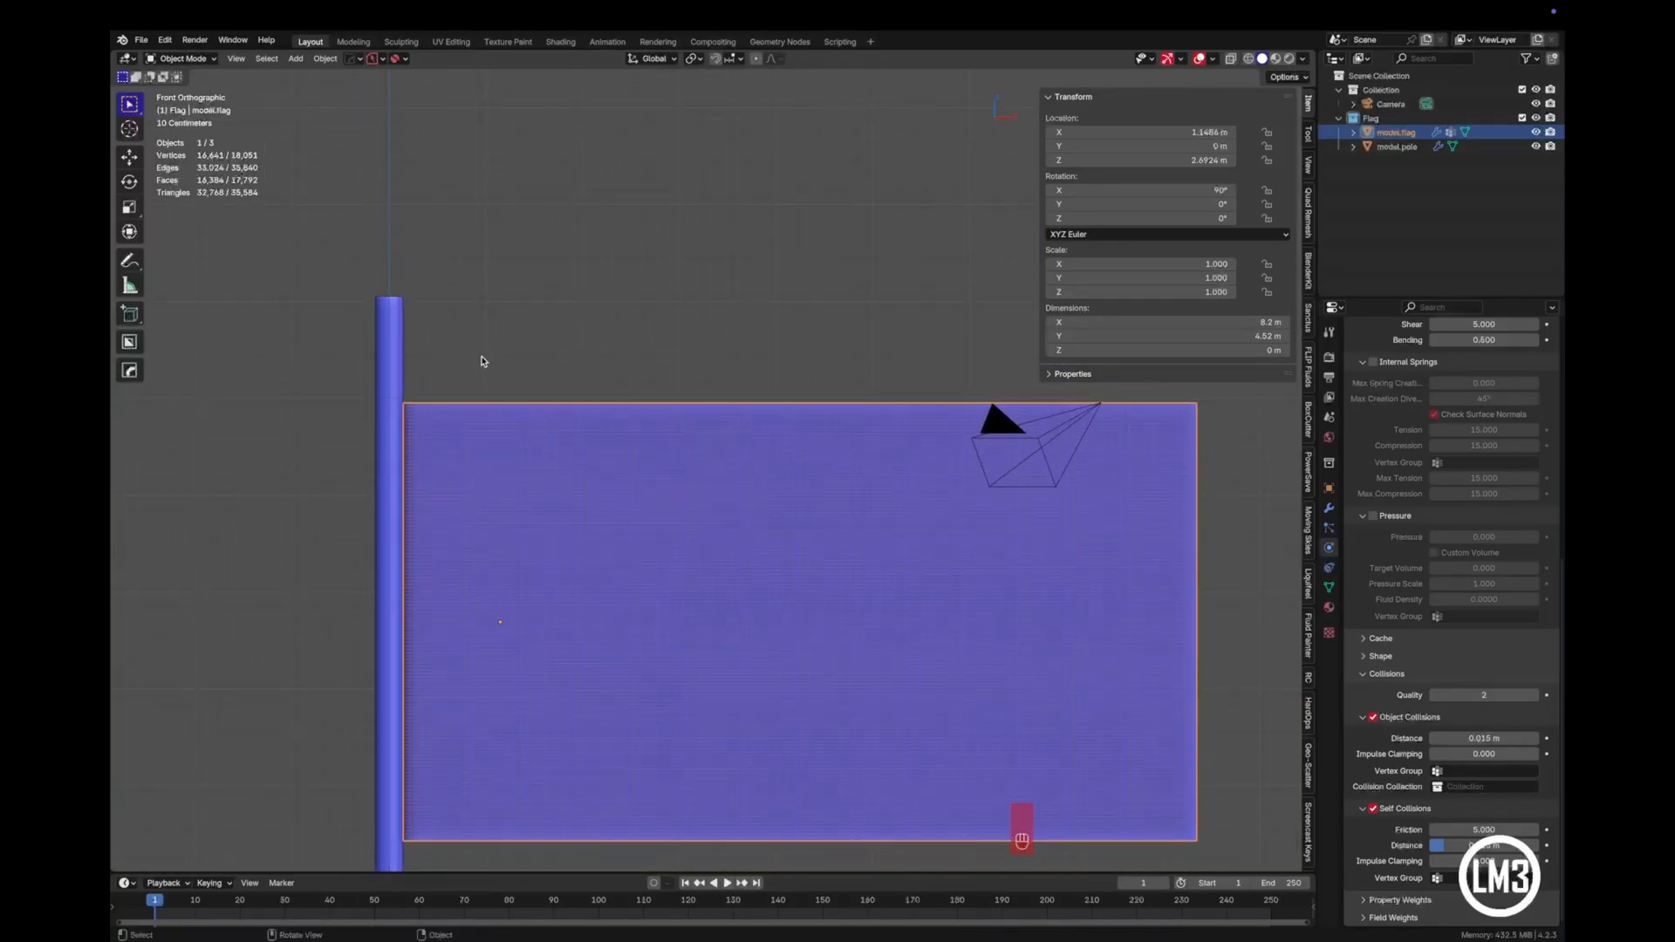
click(478, 363)
click(384, 367)
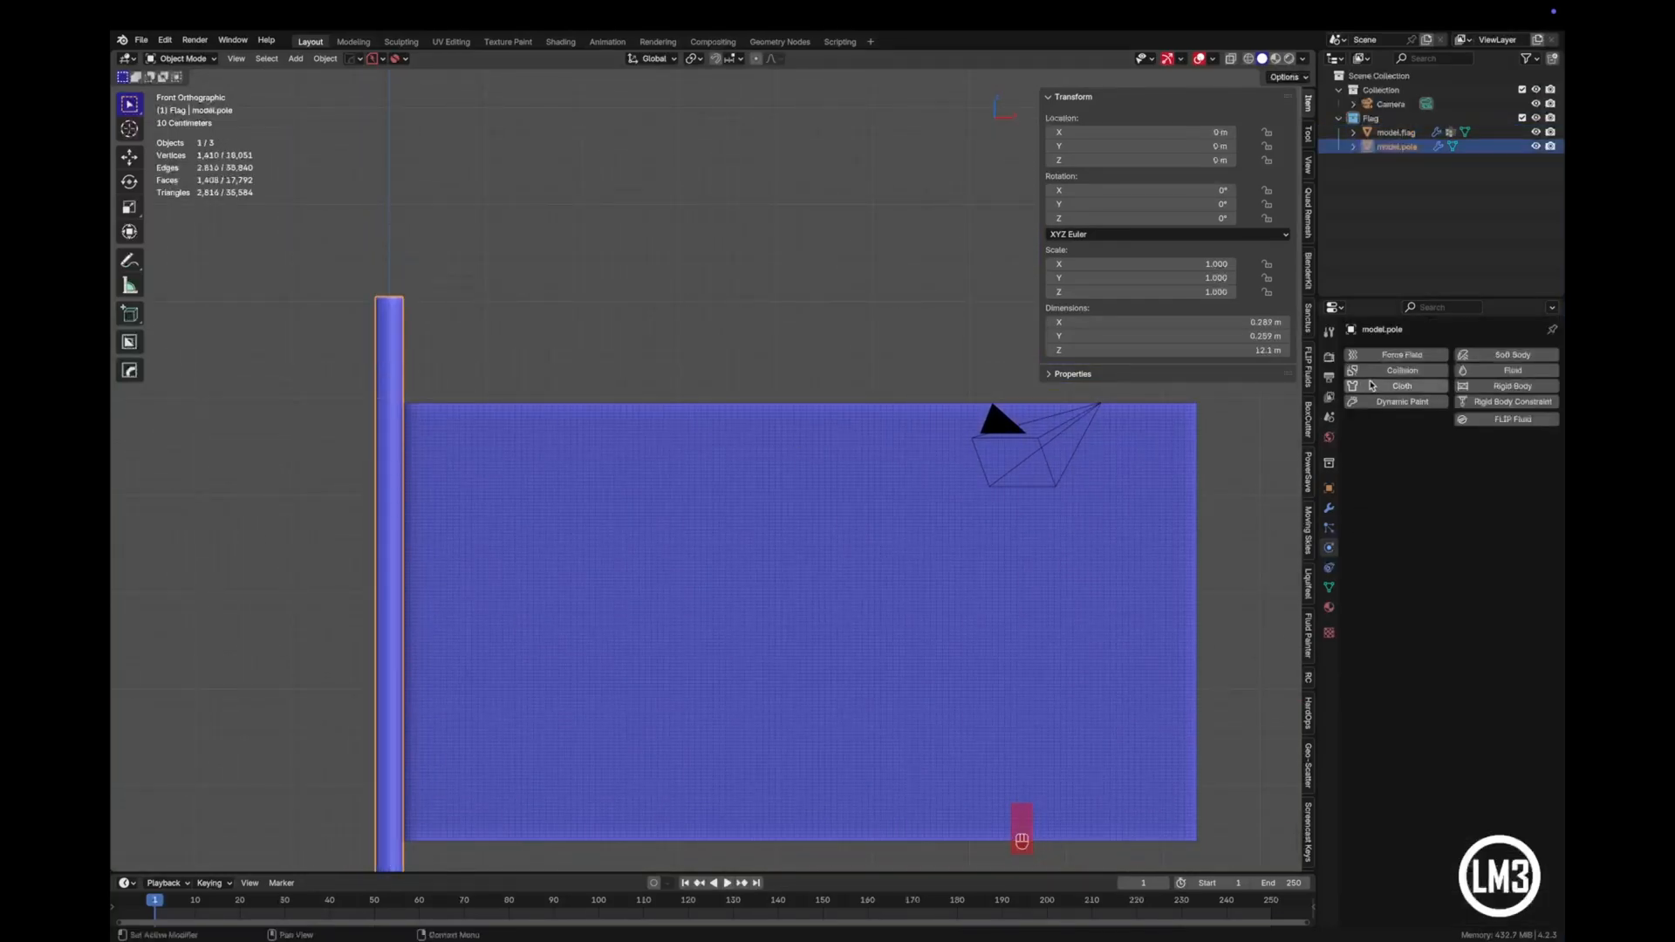
click(1400, 369)
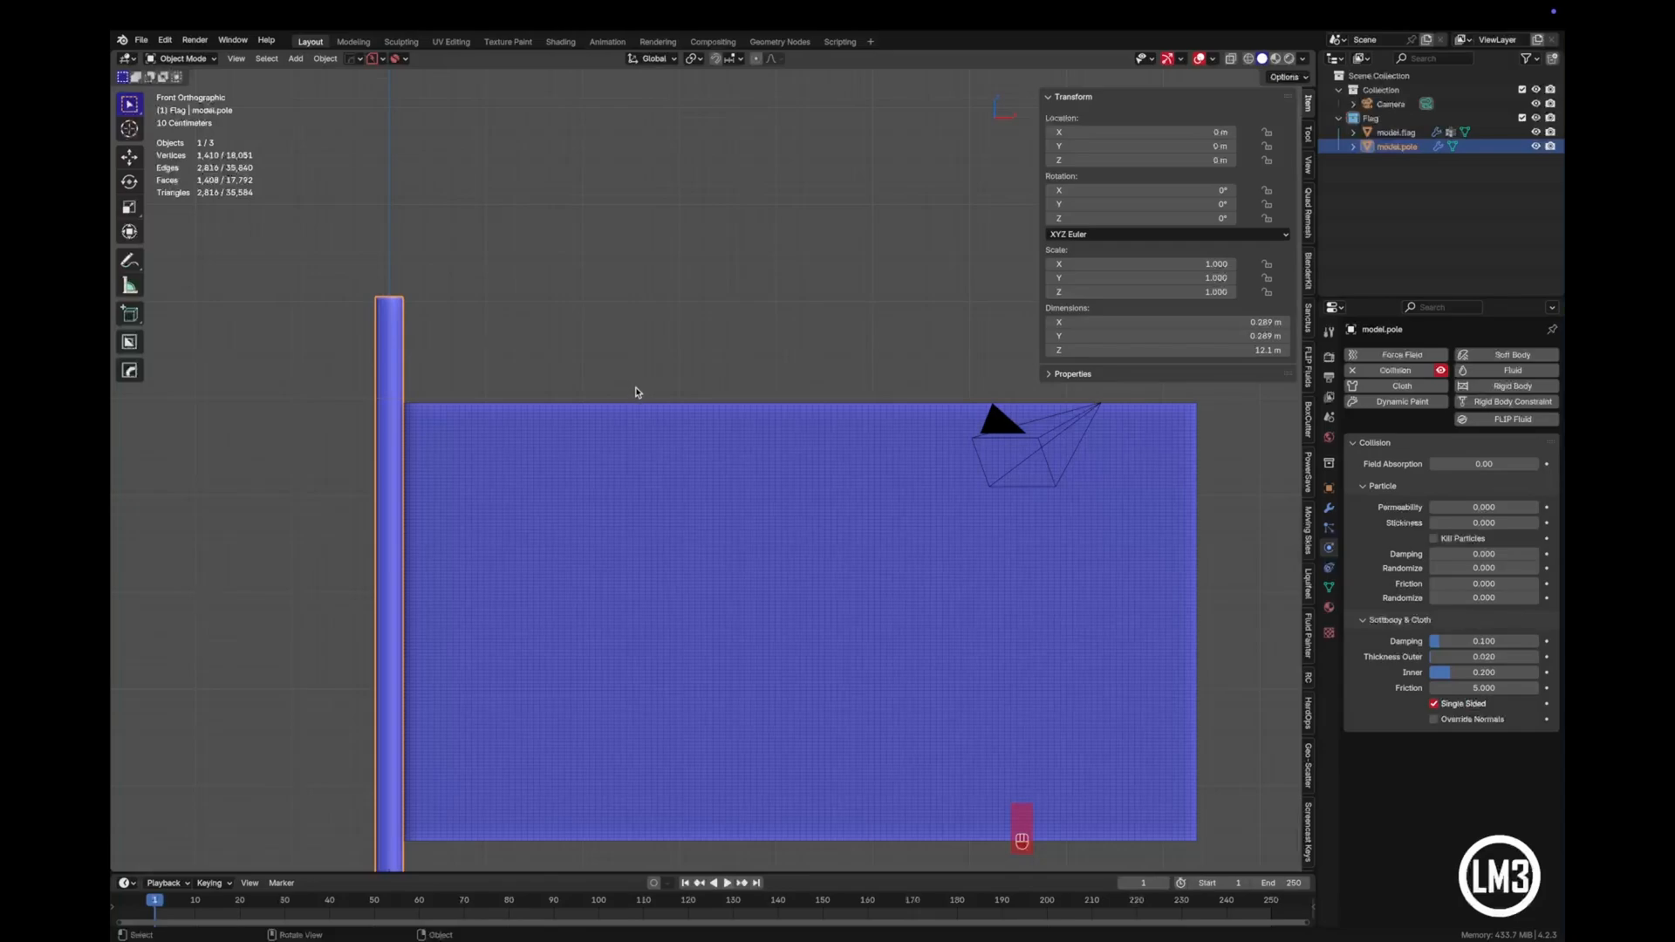
- Hide the transform sidebar and select the flag
click(636, 392)
shift+middle_drag(649, 552, 674, 439)
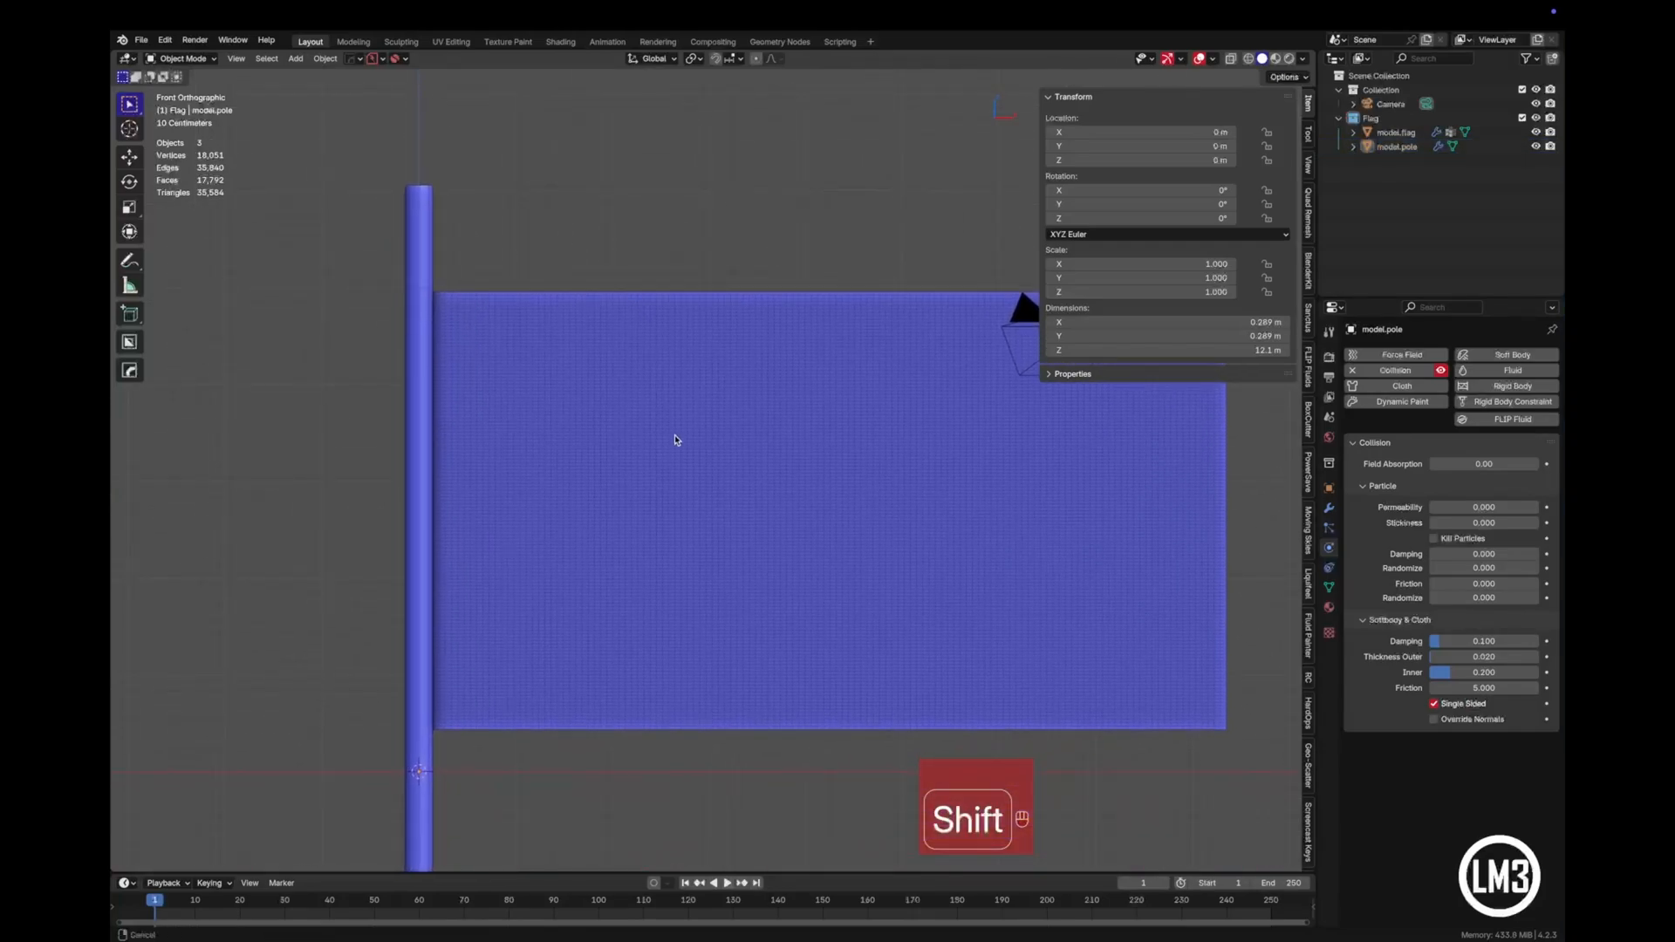
shift+middle_drag(691, 508, 609, 489)
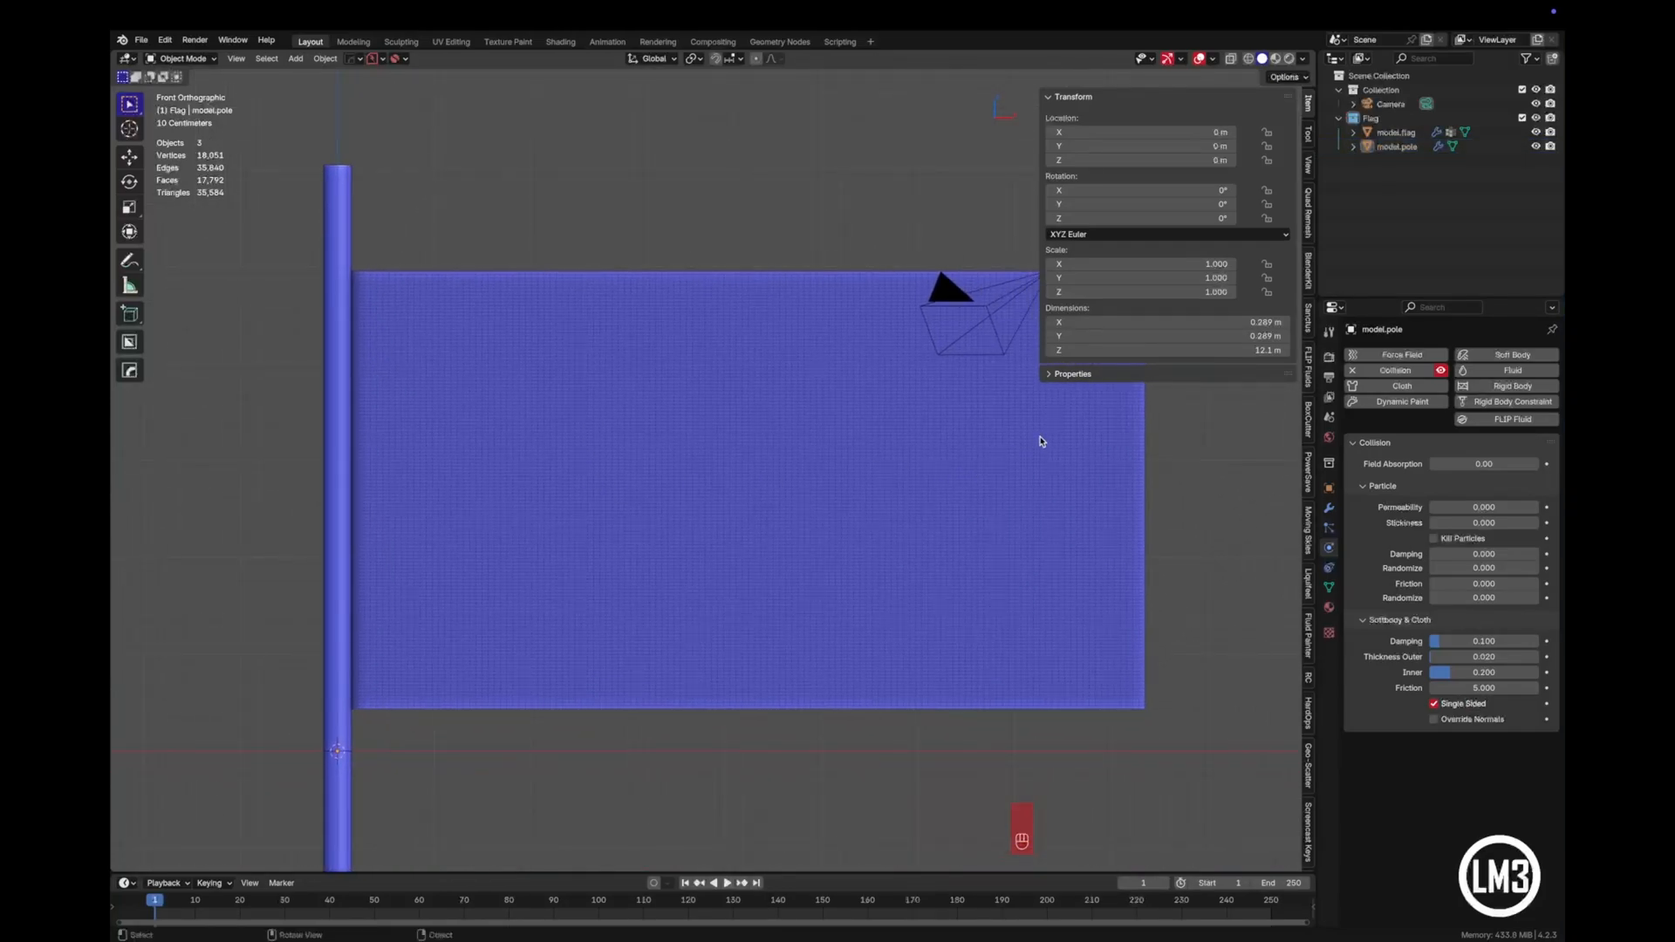
key(n)
shift+middle_drag(881, 426, 744, 392)
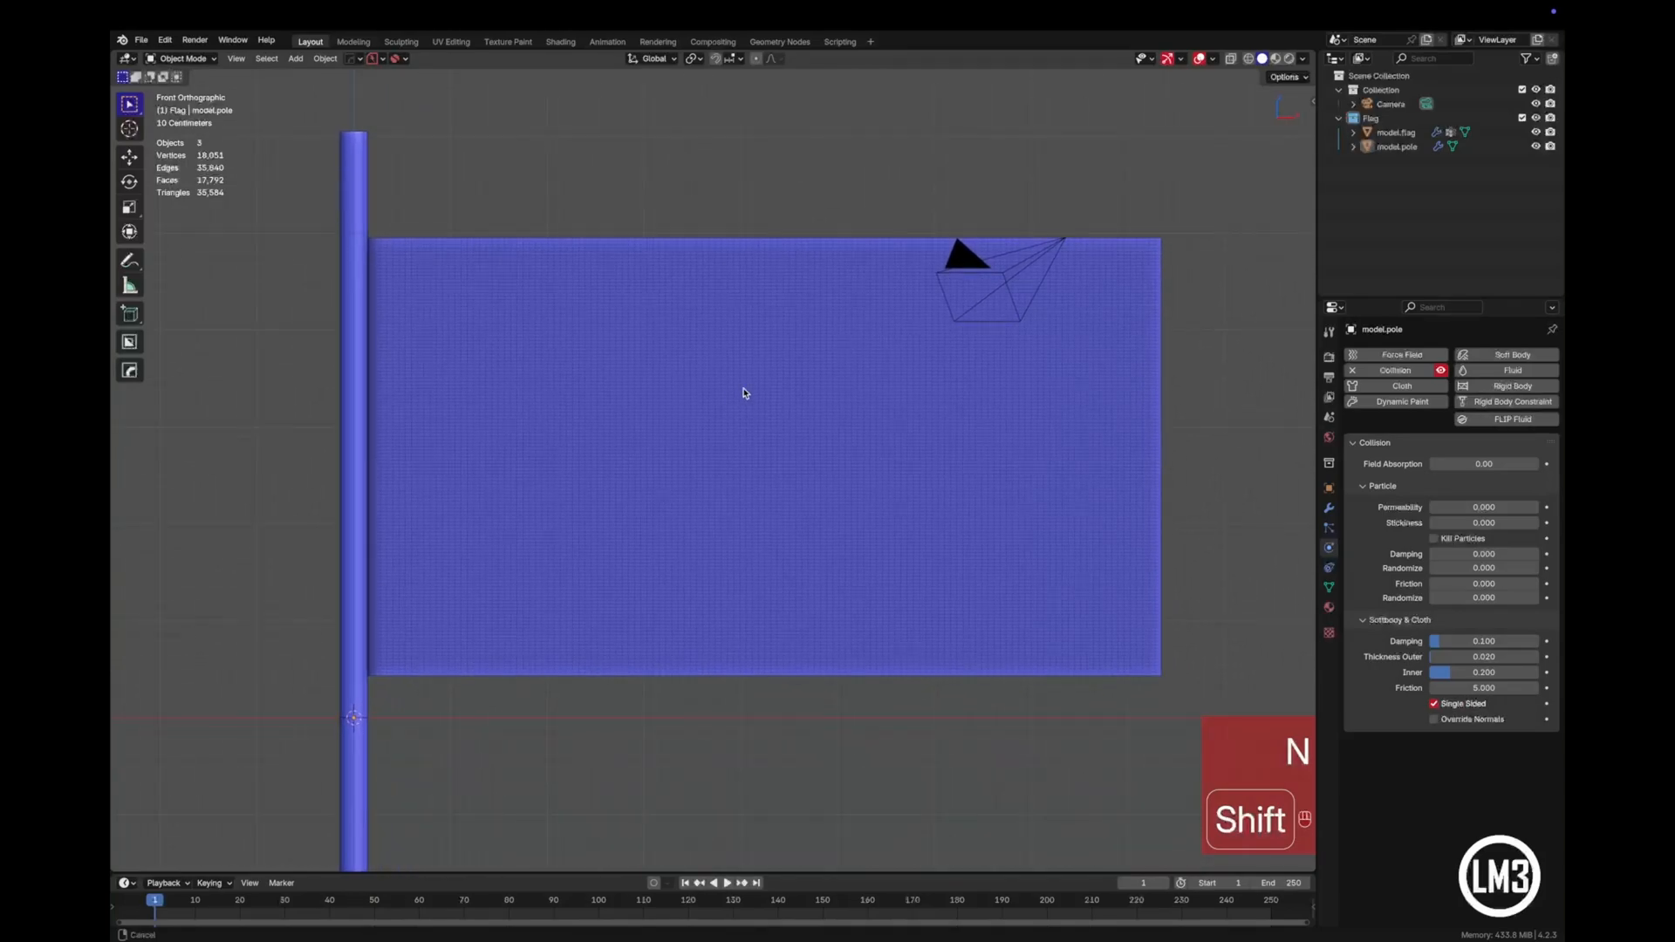
click(704, 351)
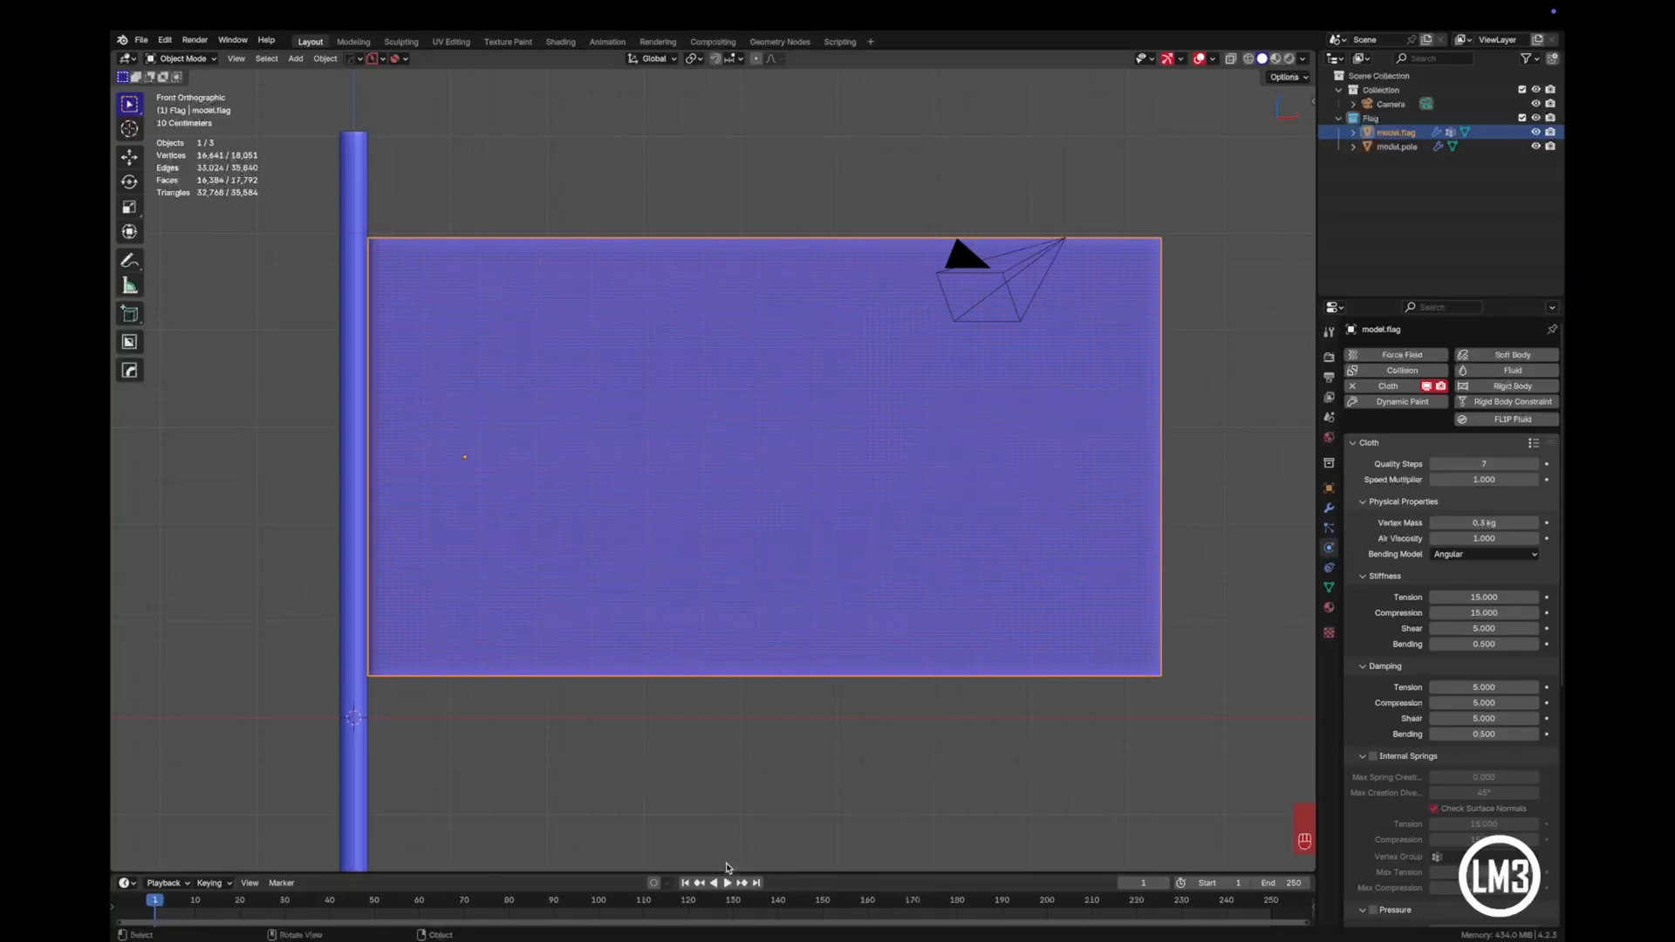
- Set the scene's end frame to 200
double_click(1288, 886)
text(200)
key(Return)
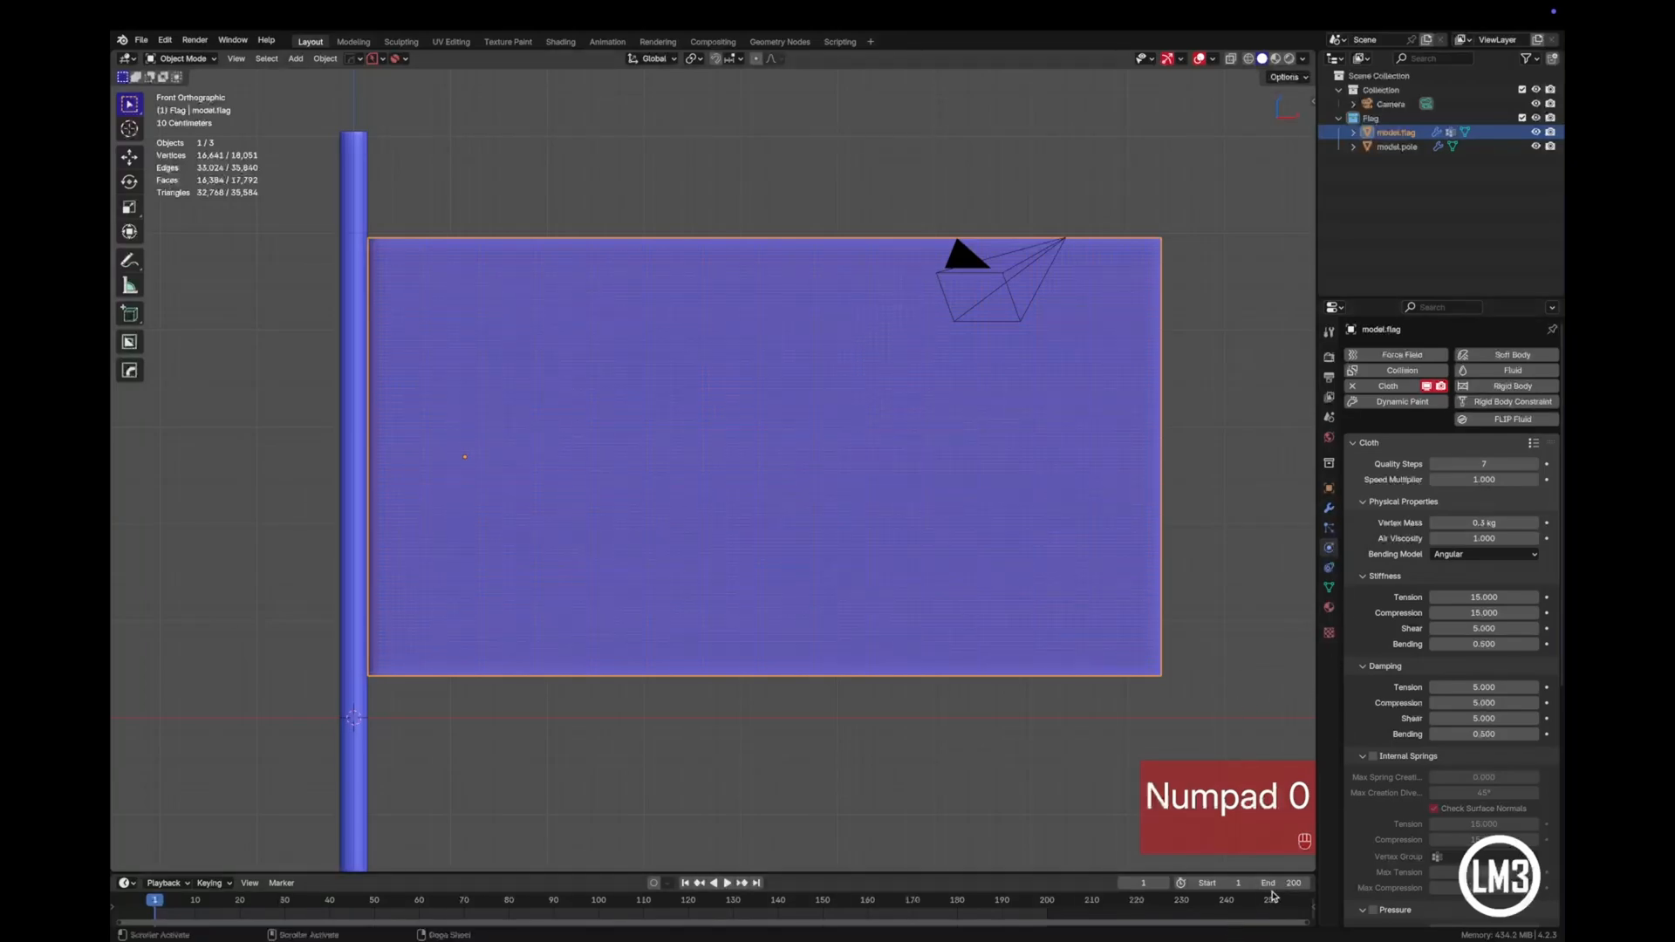
- Expand the flag's cloth Cache settings and check the simulation end frame without changing it
scroll(1477, 672, down, 7)
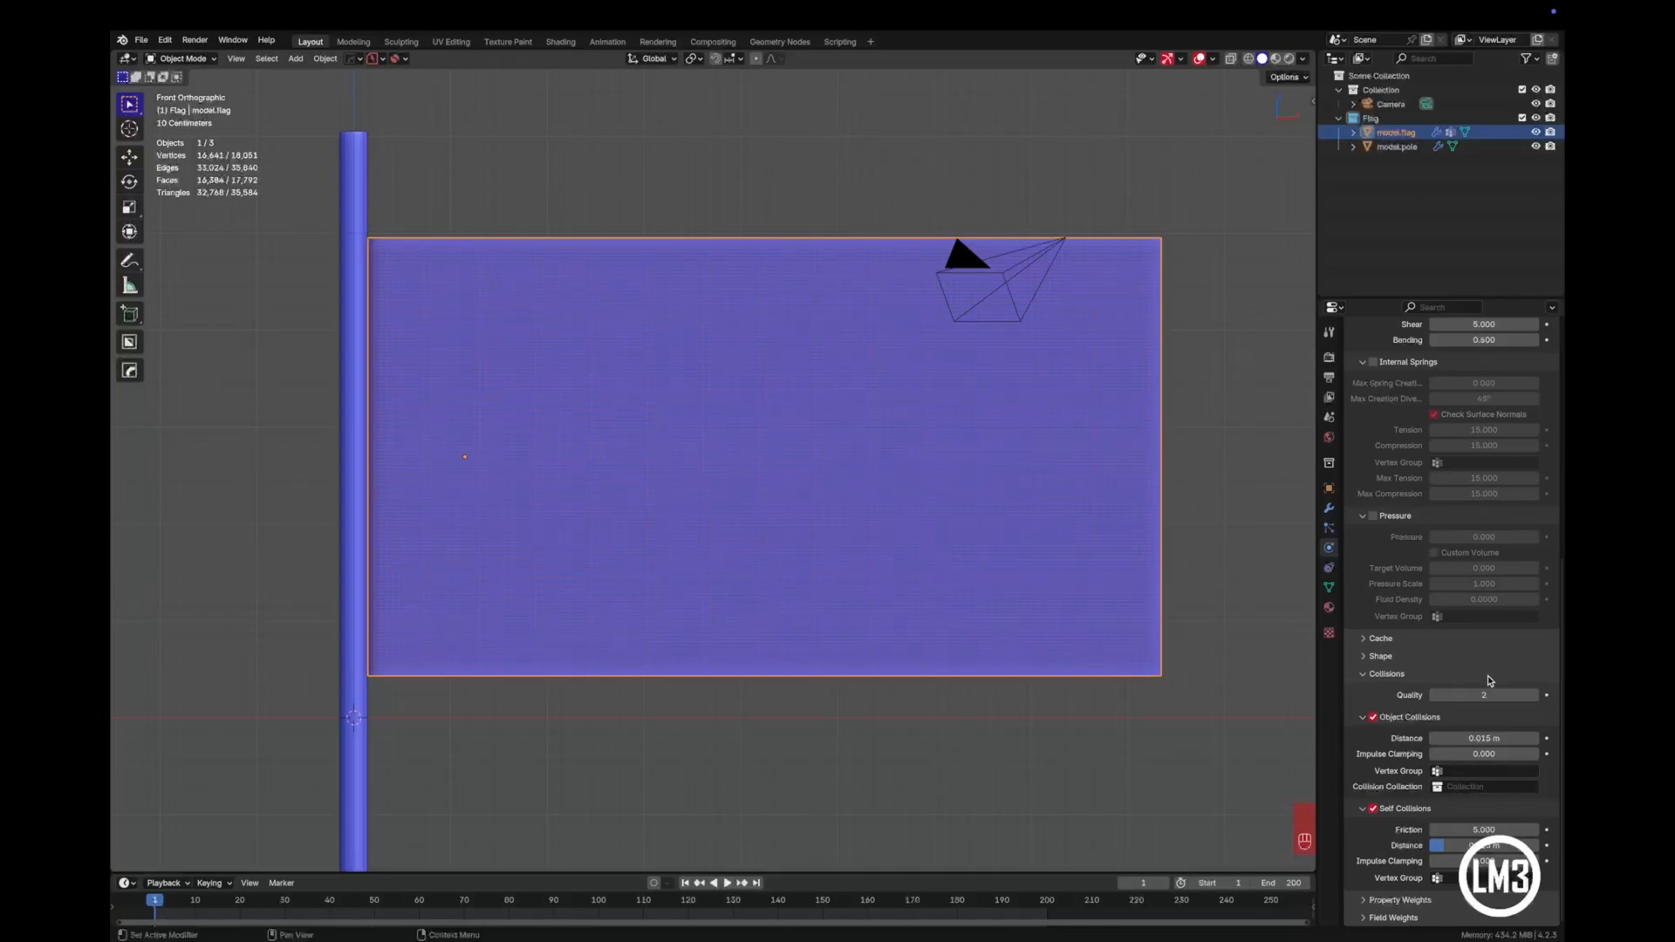
click(1367, 641)
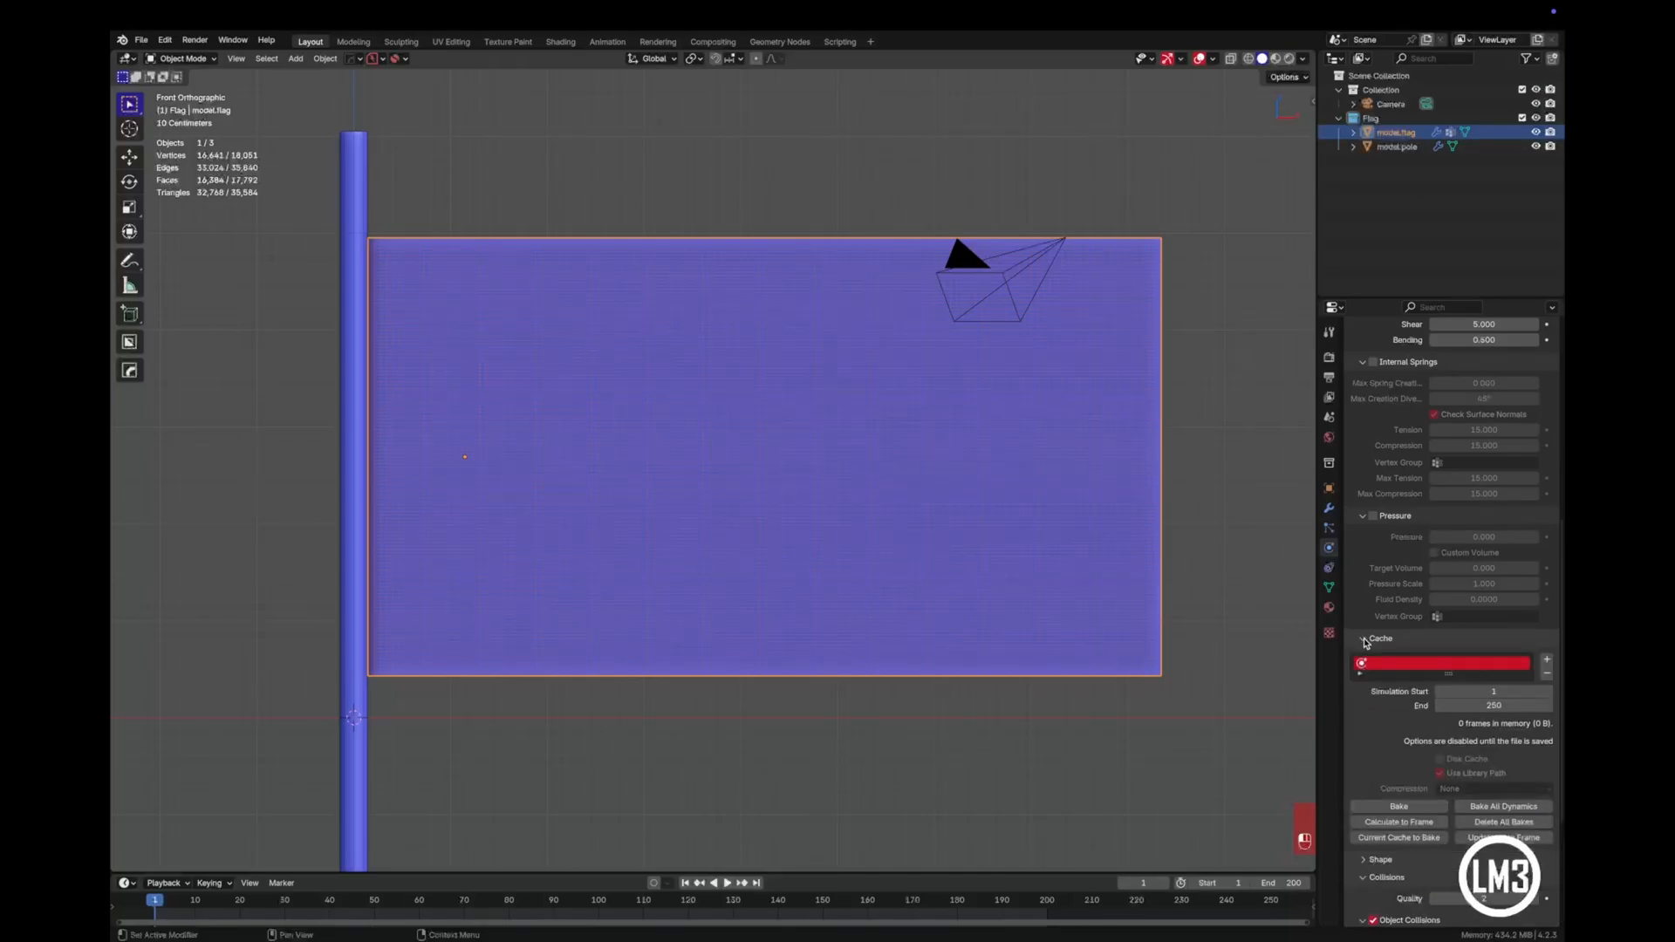
click(1505, 709)
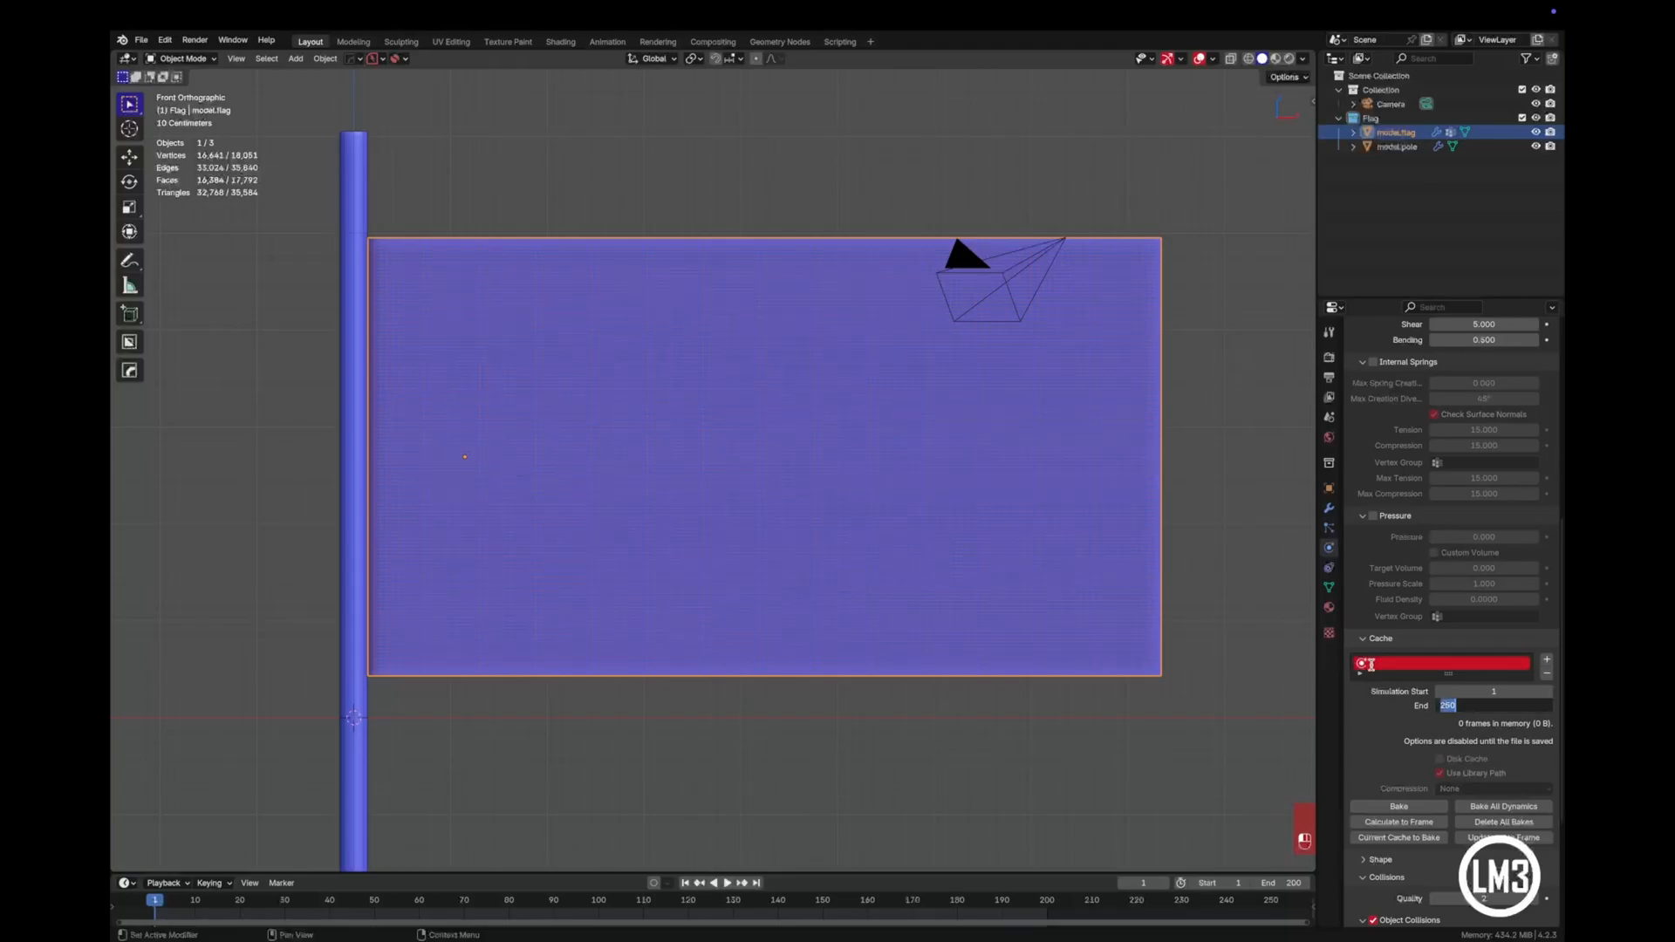
key(Return)
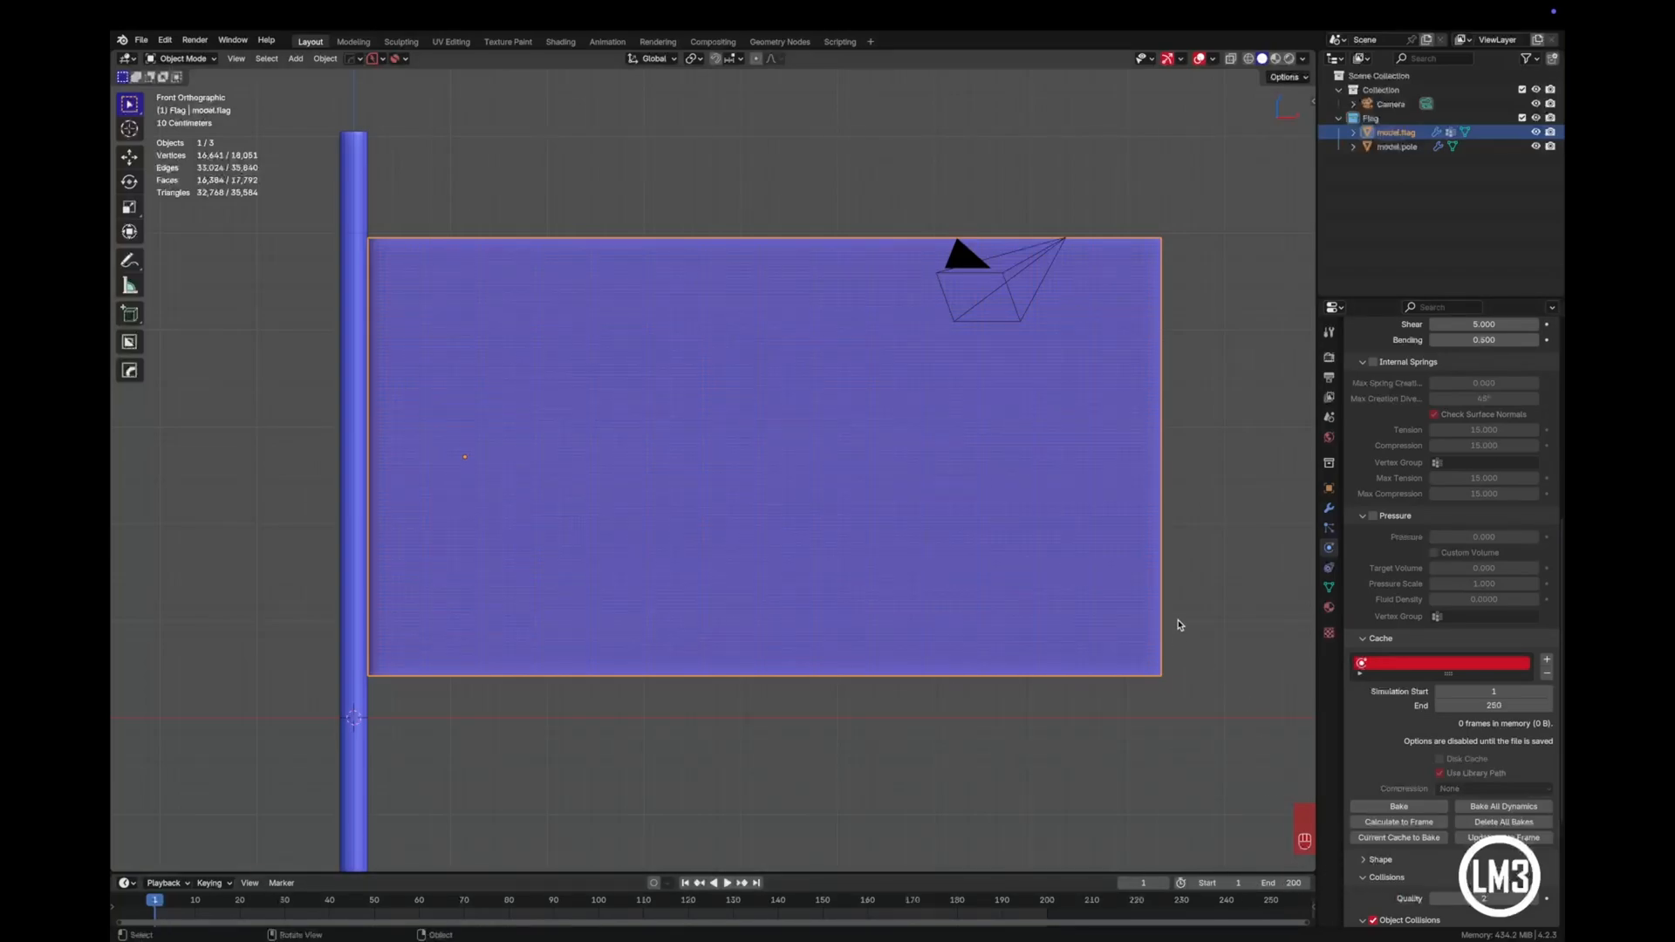
- Play the cloth simulation twice to see how the pinned flag falls against the pole, and return to frame 1
click(728, 883)
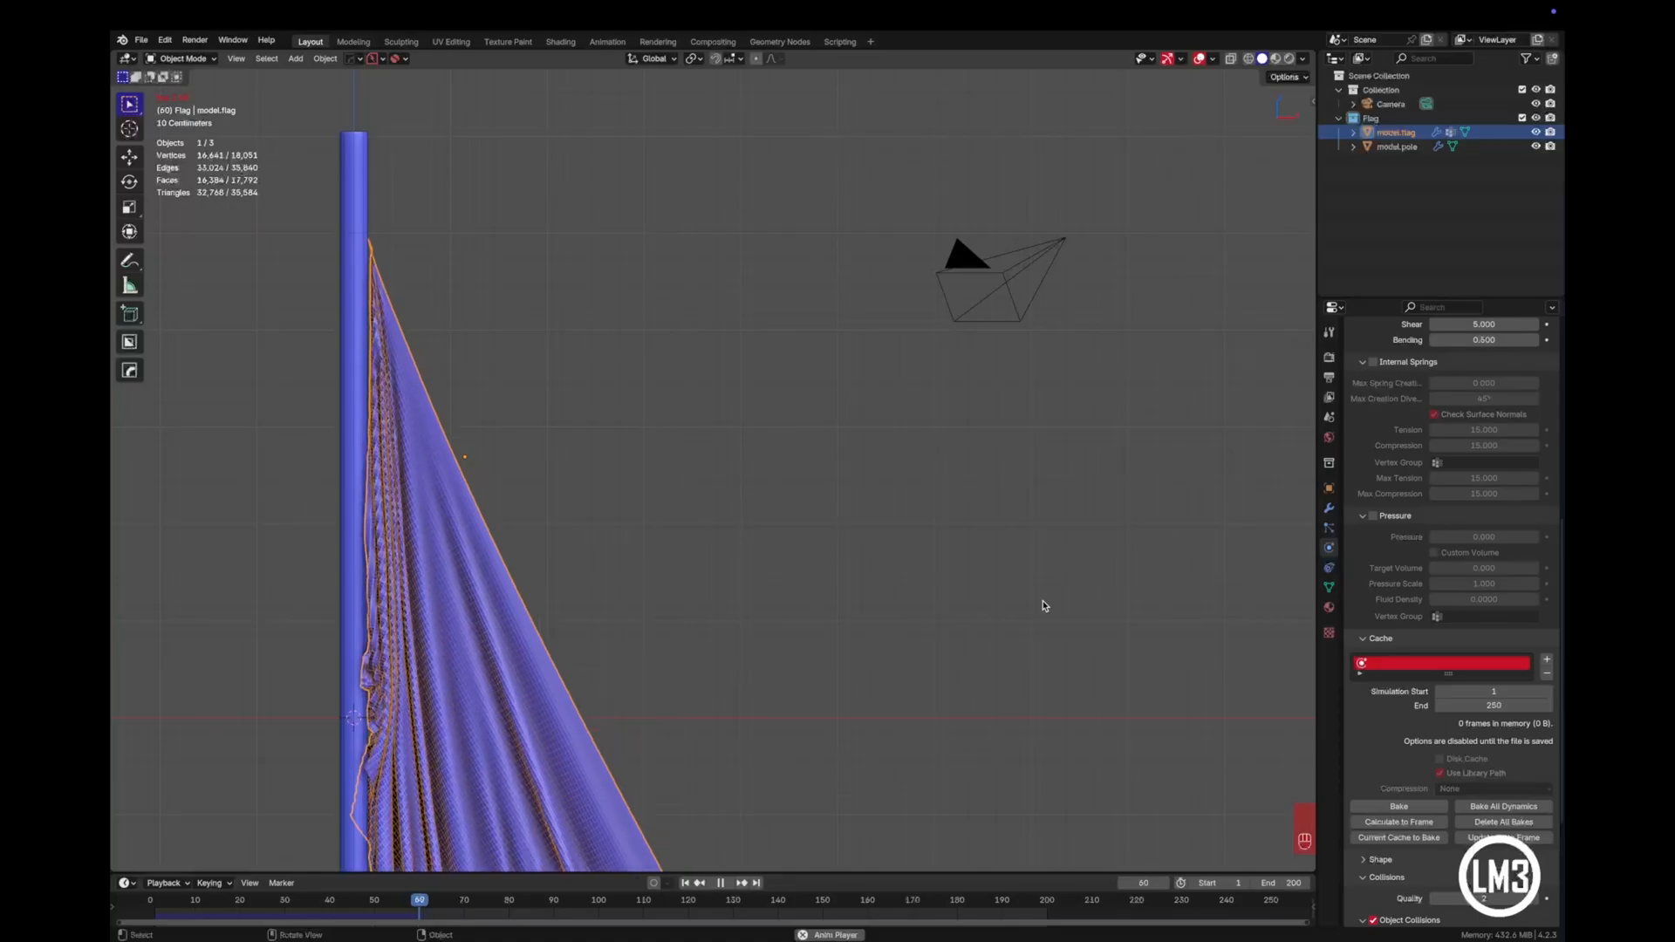
scroll(1044, 604, down, 3)
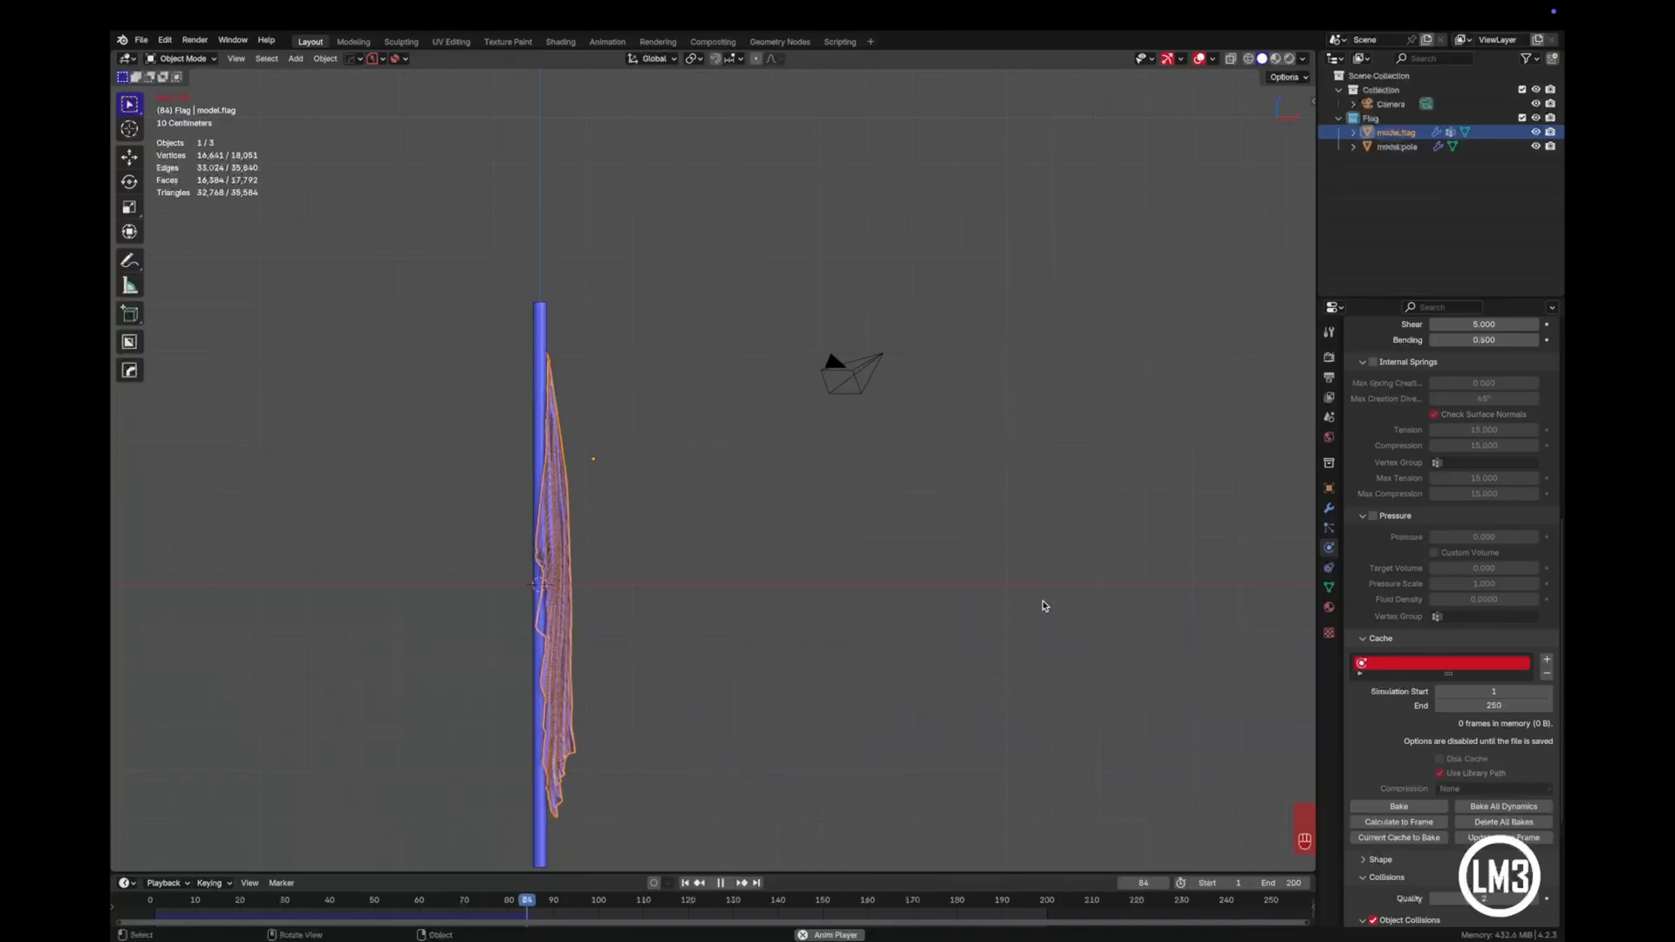
key(Escape)
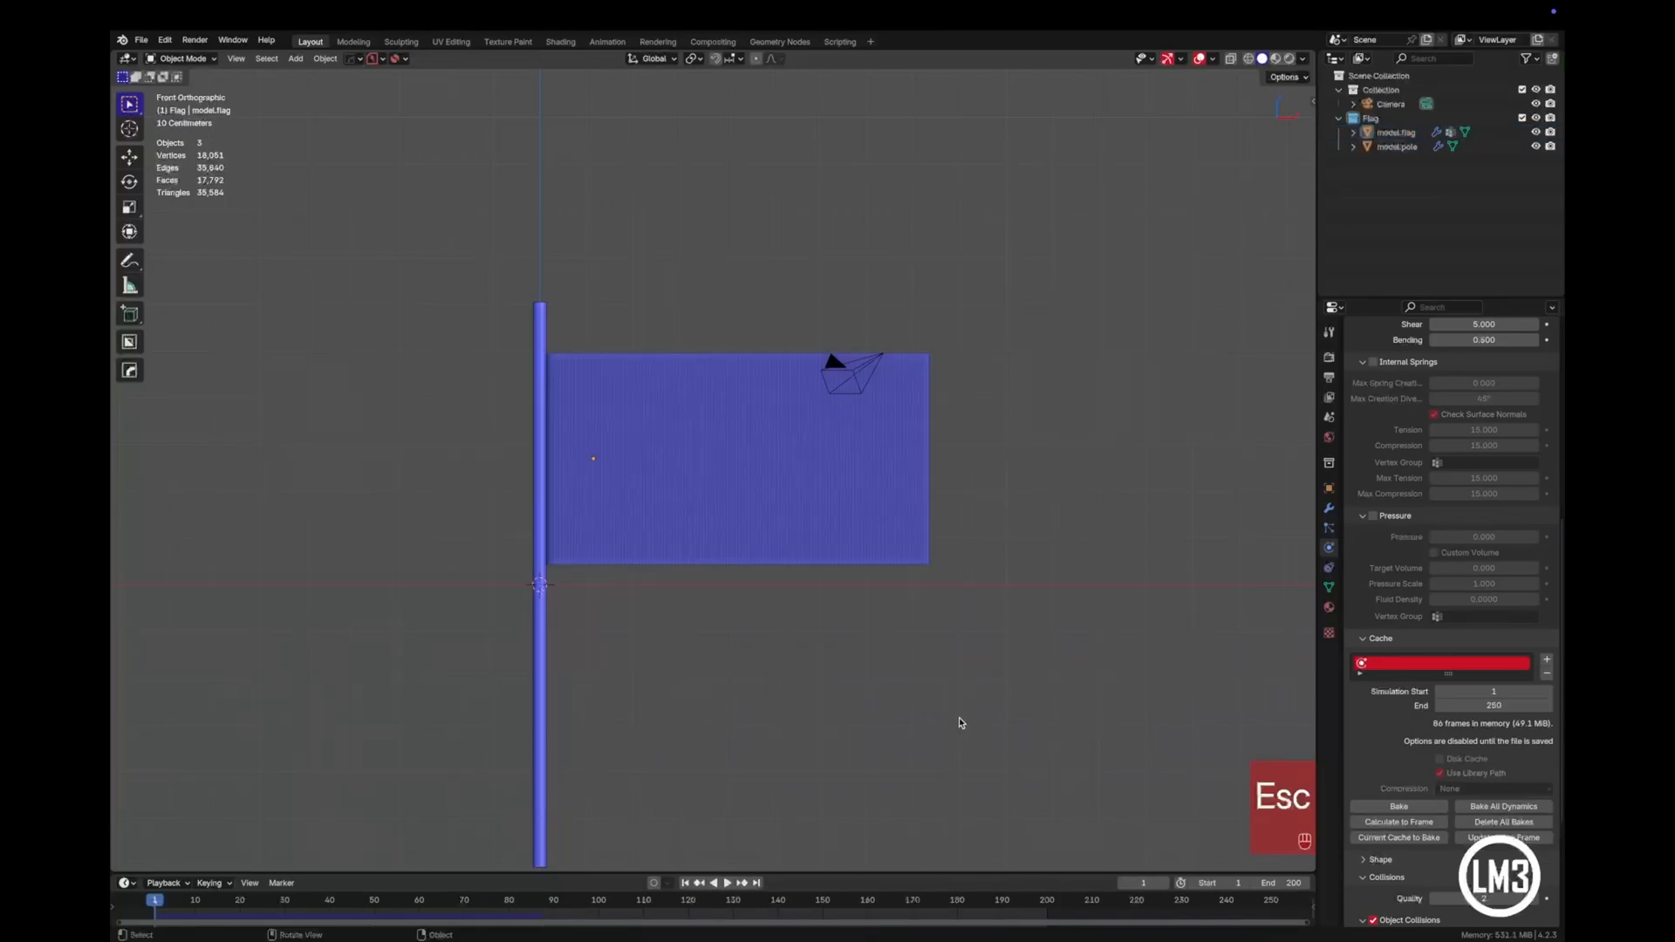
click(731, 884)
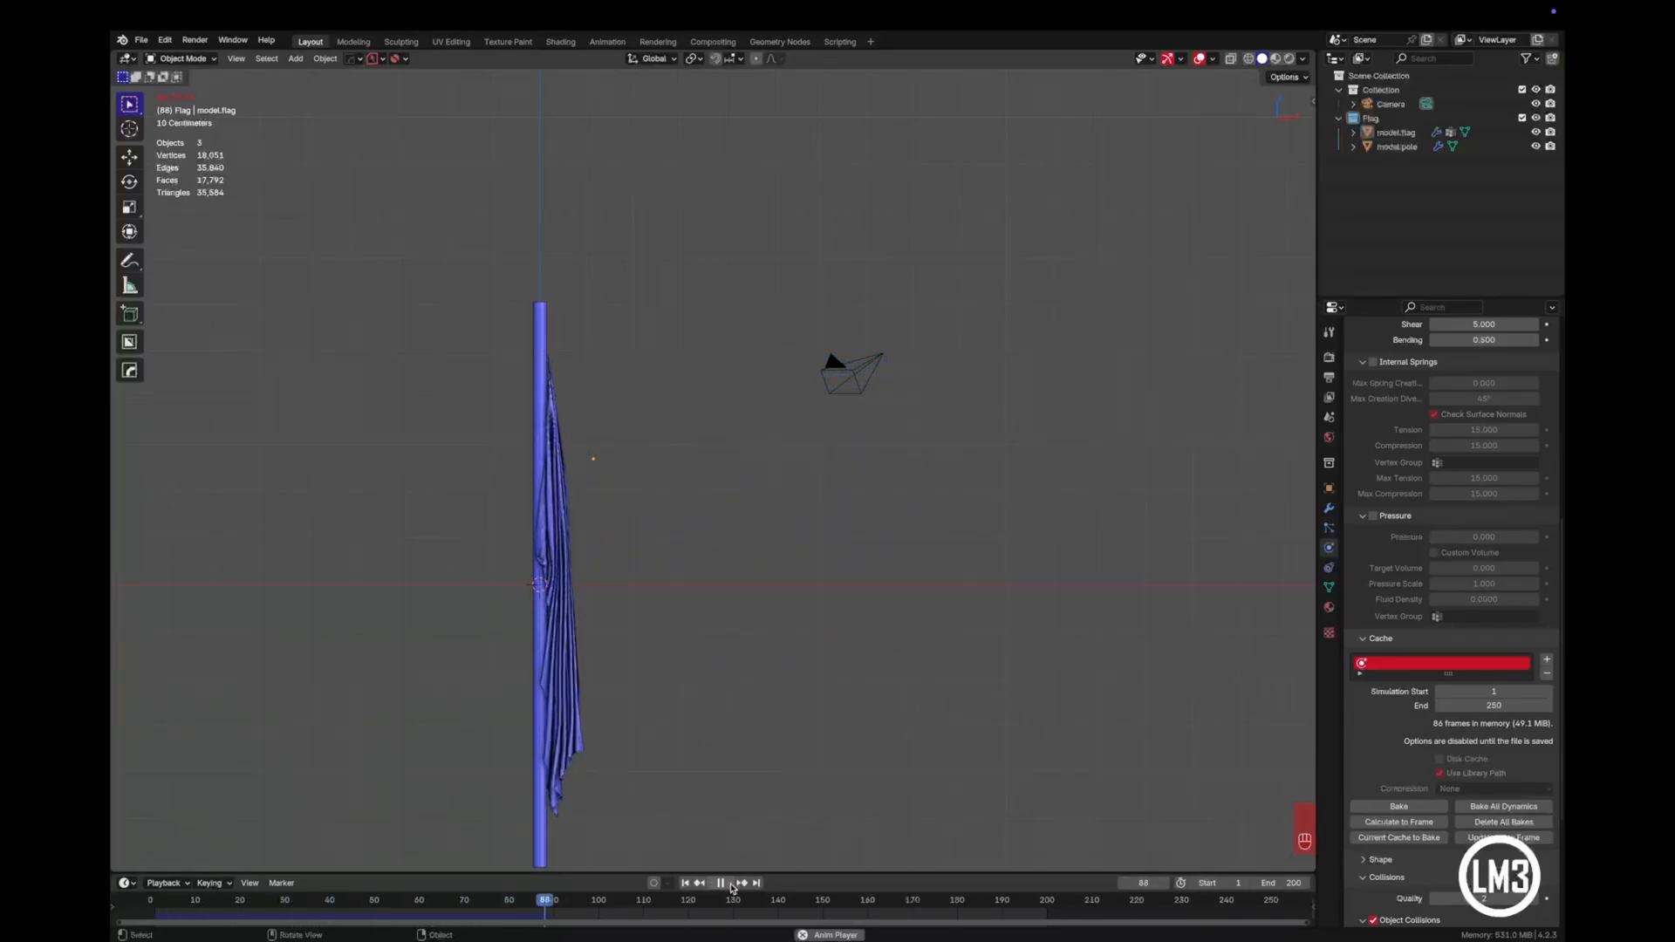
click(728, 884)
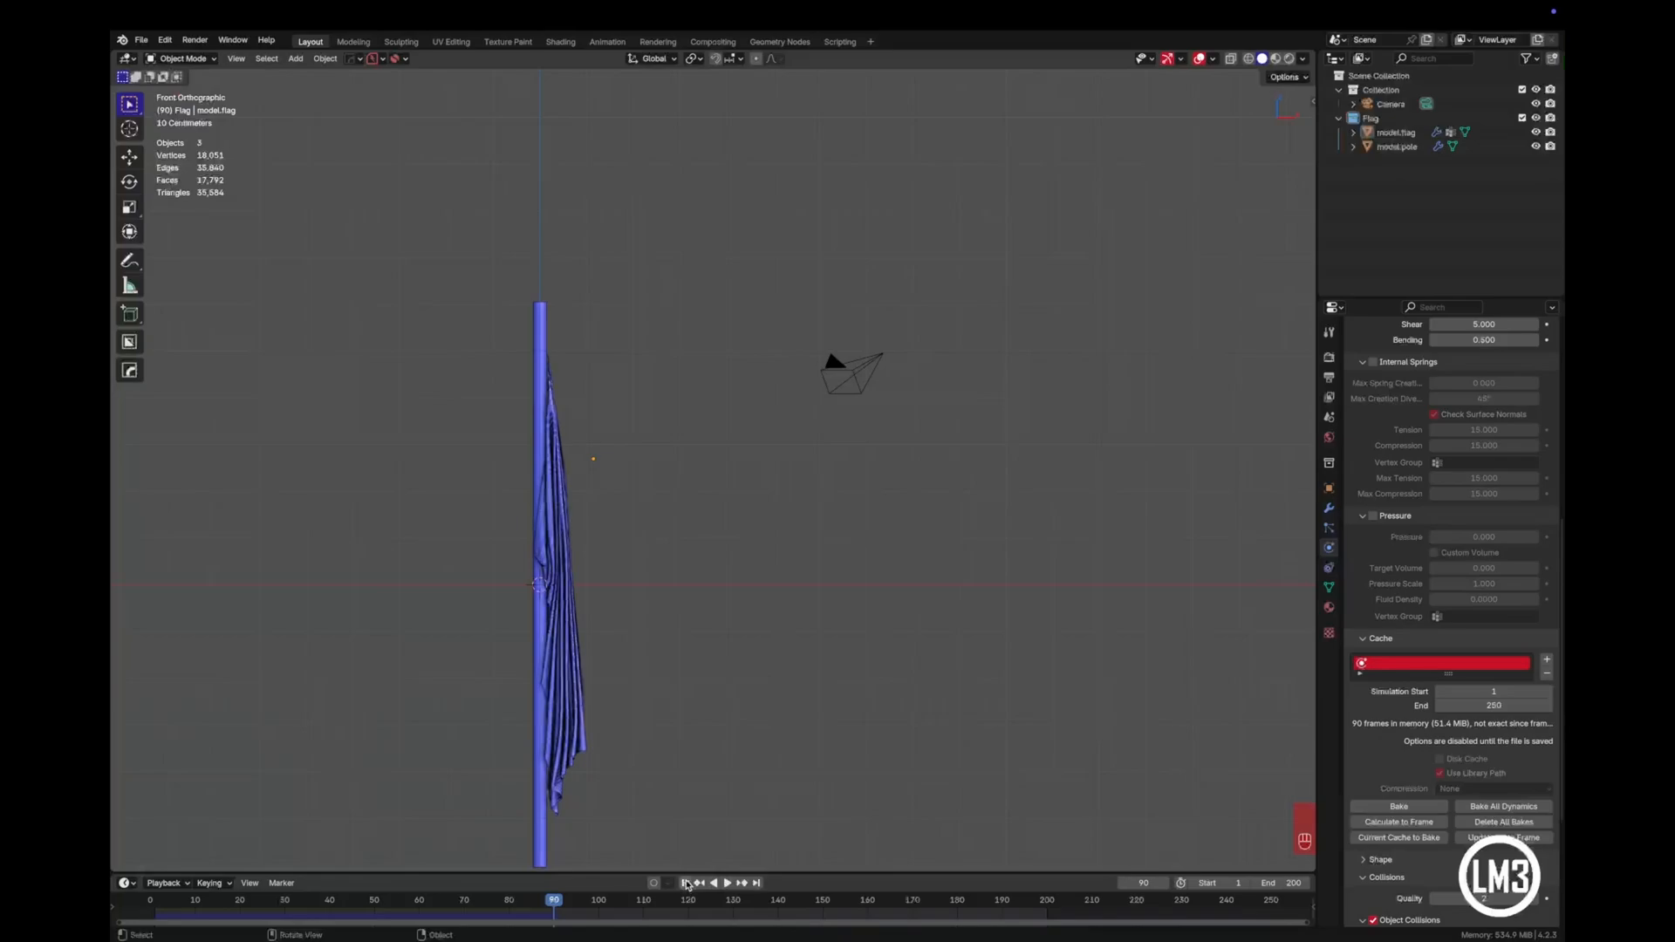
click(687, 883)
- Add a Wind force field and move it about -6.05 m along X, to the side of the pole away from the flag
key(shift+a)
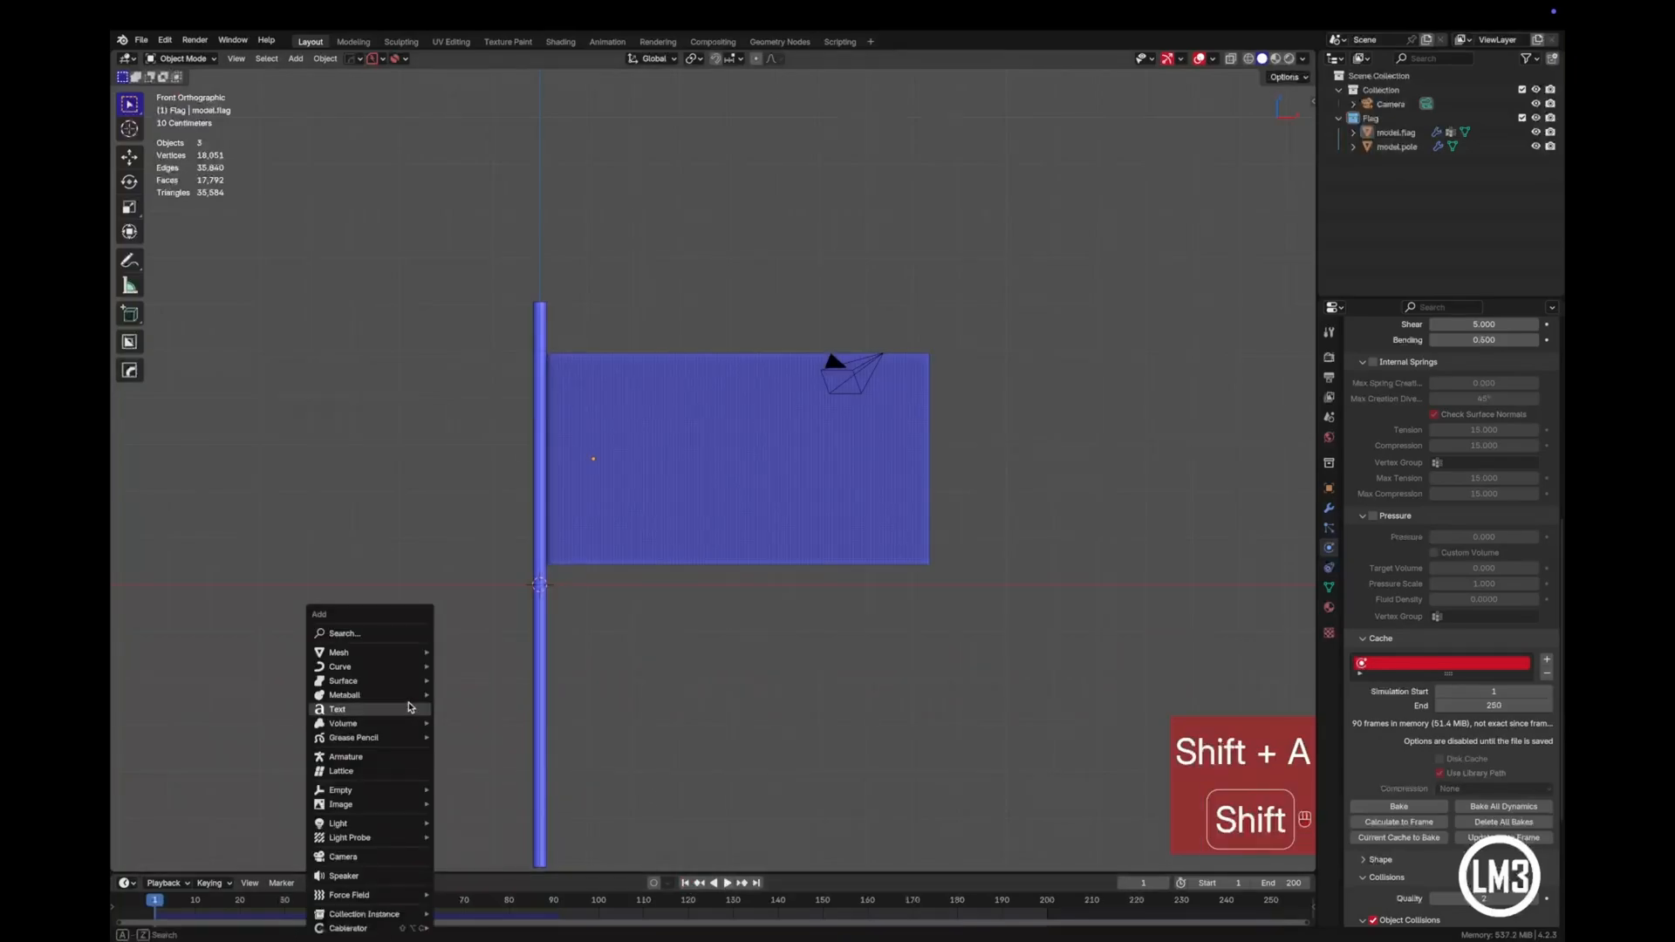
mouse_move(399, 661)
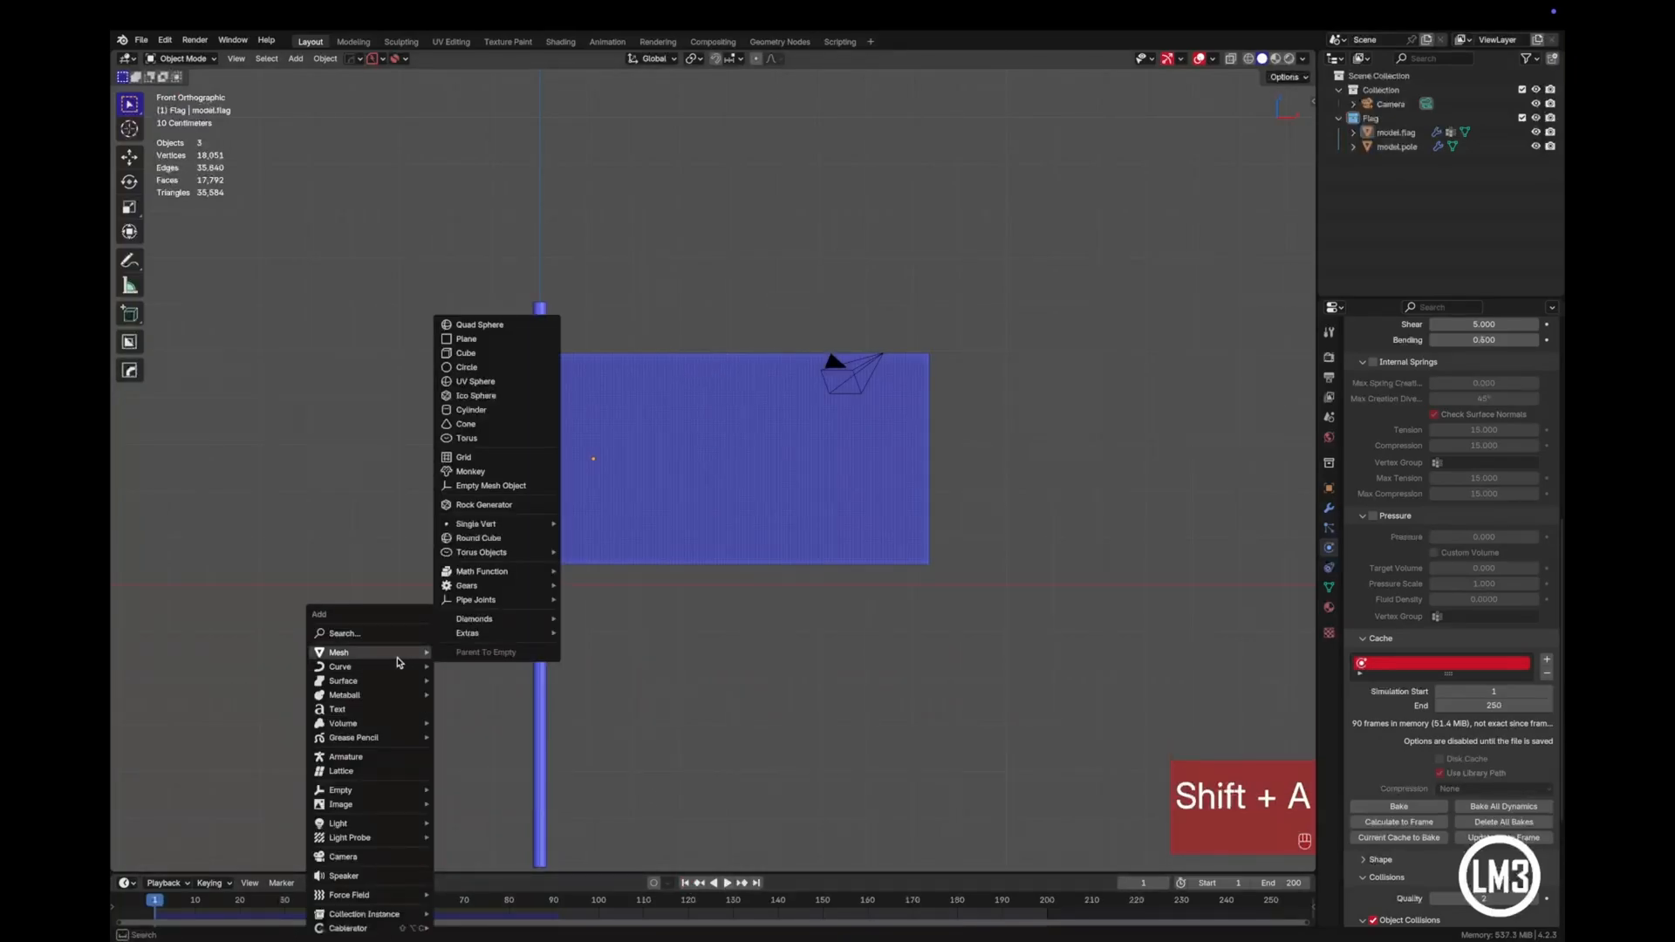
mouse_move(357, 895)
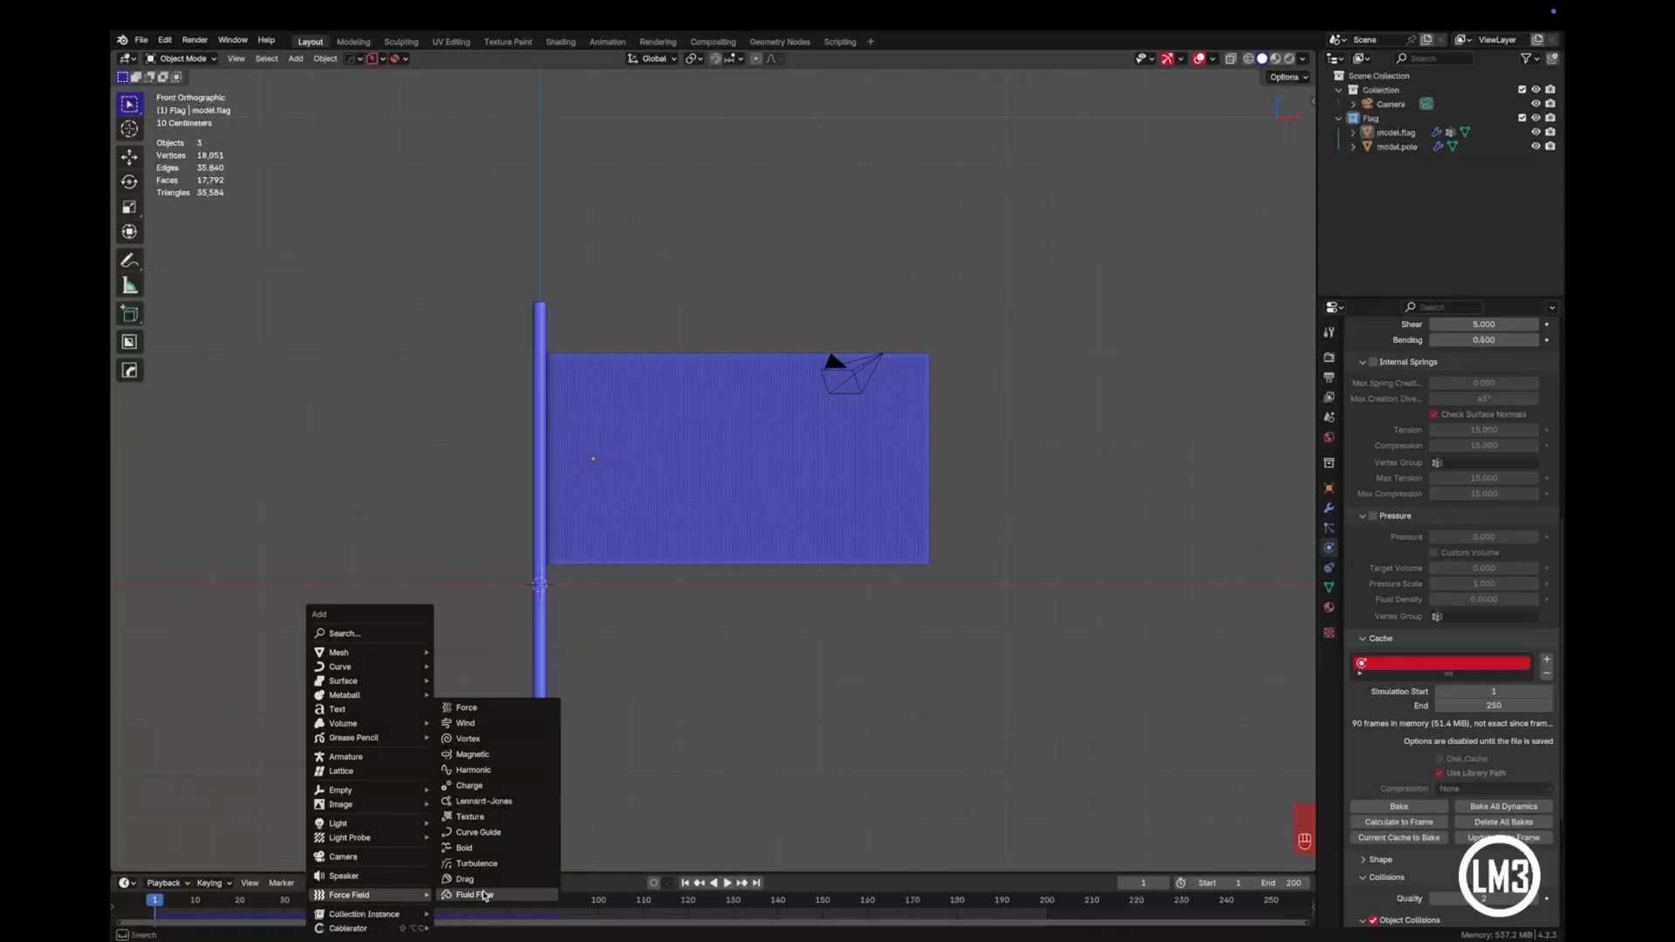
click(478, 723)
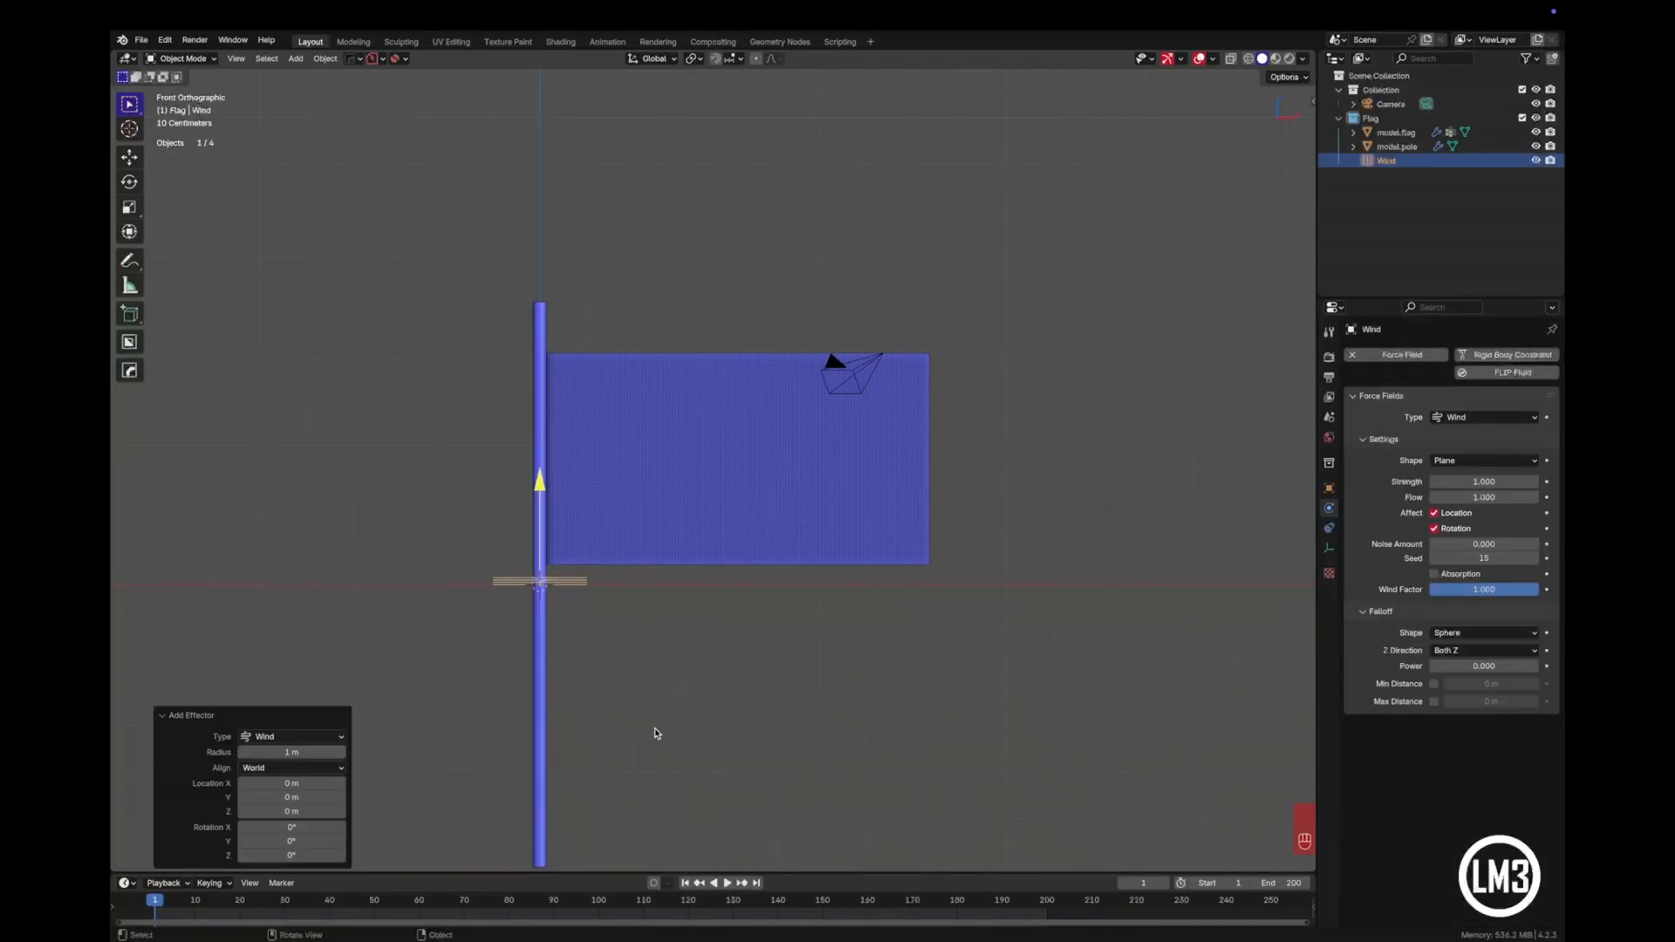
key(g)
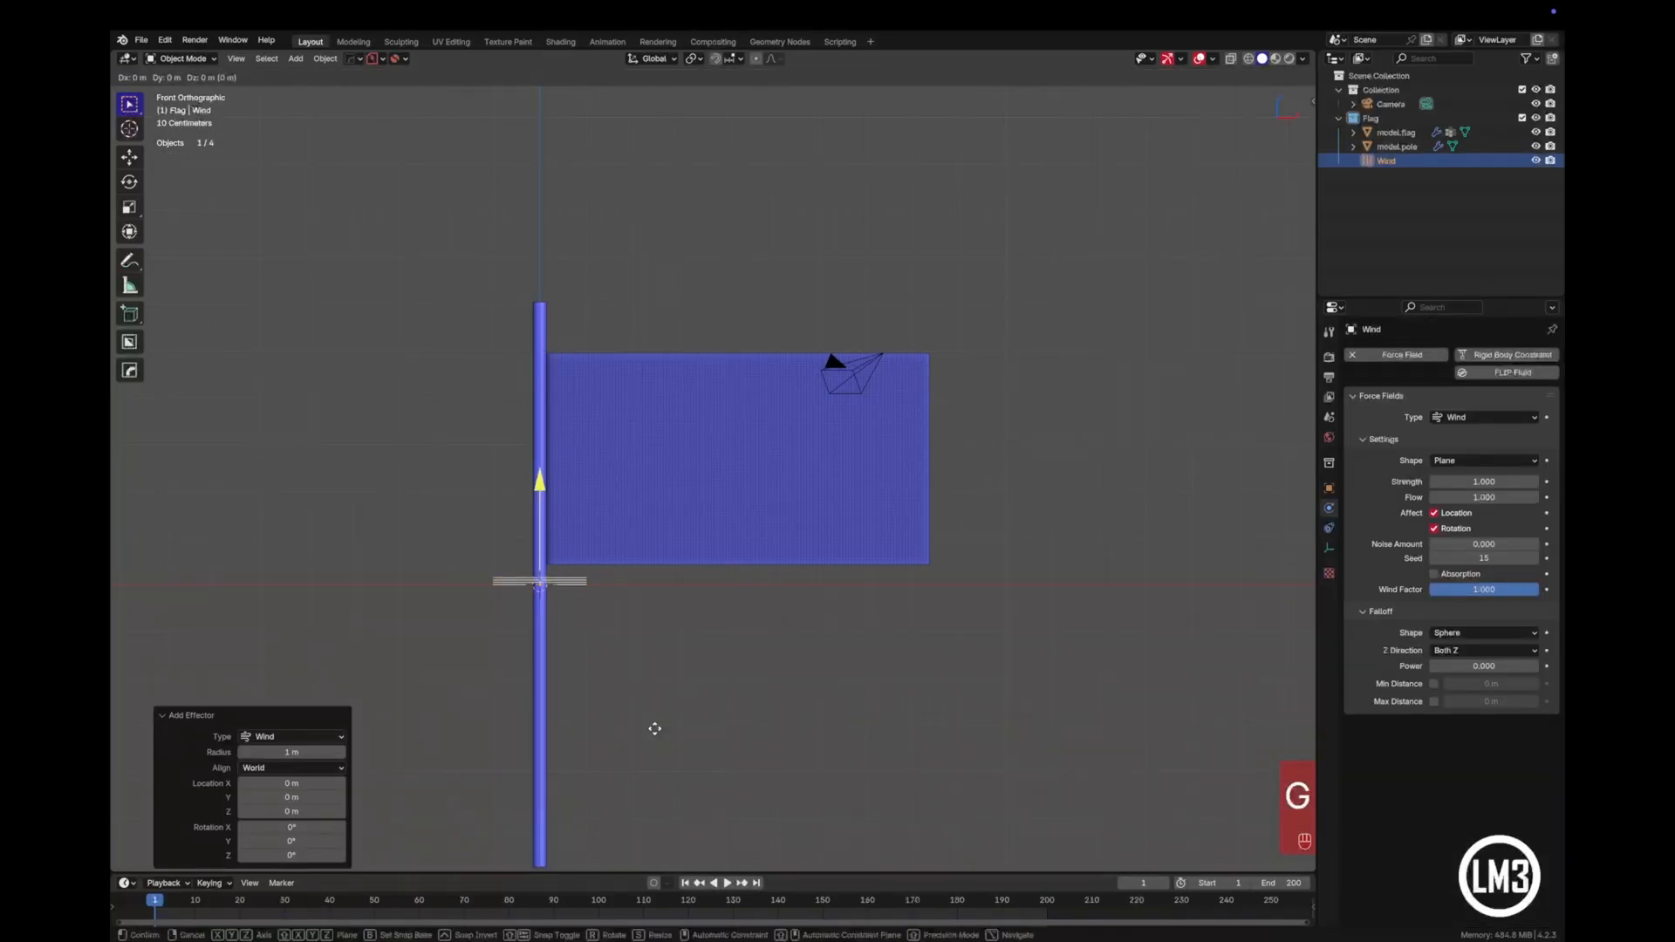
key(x)
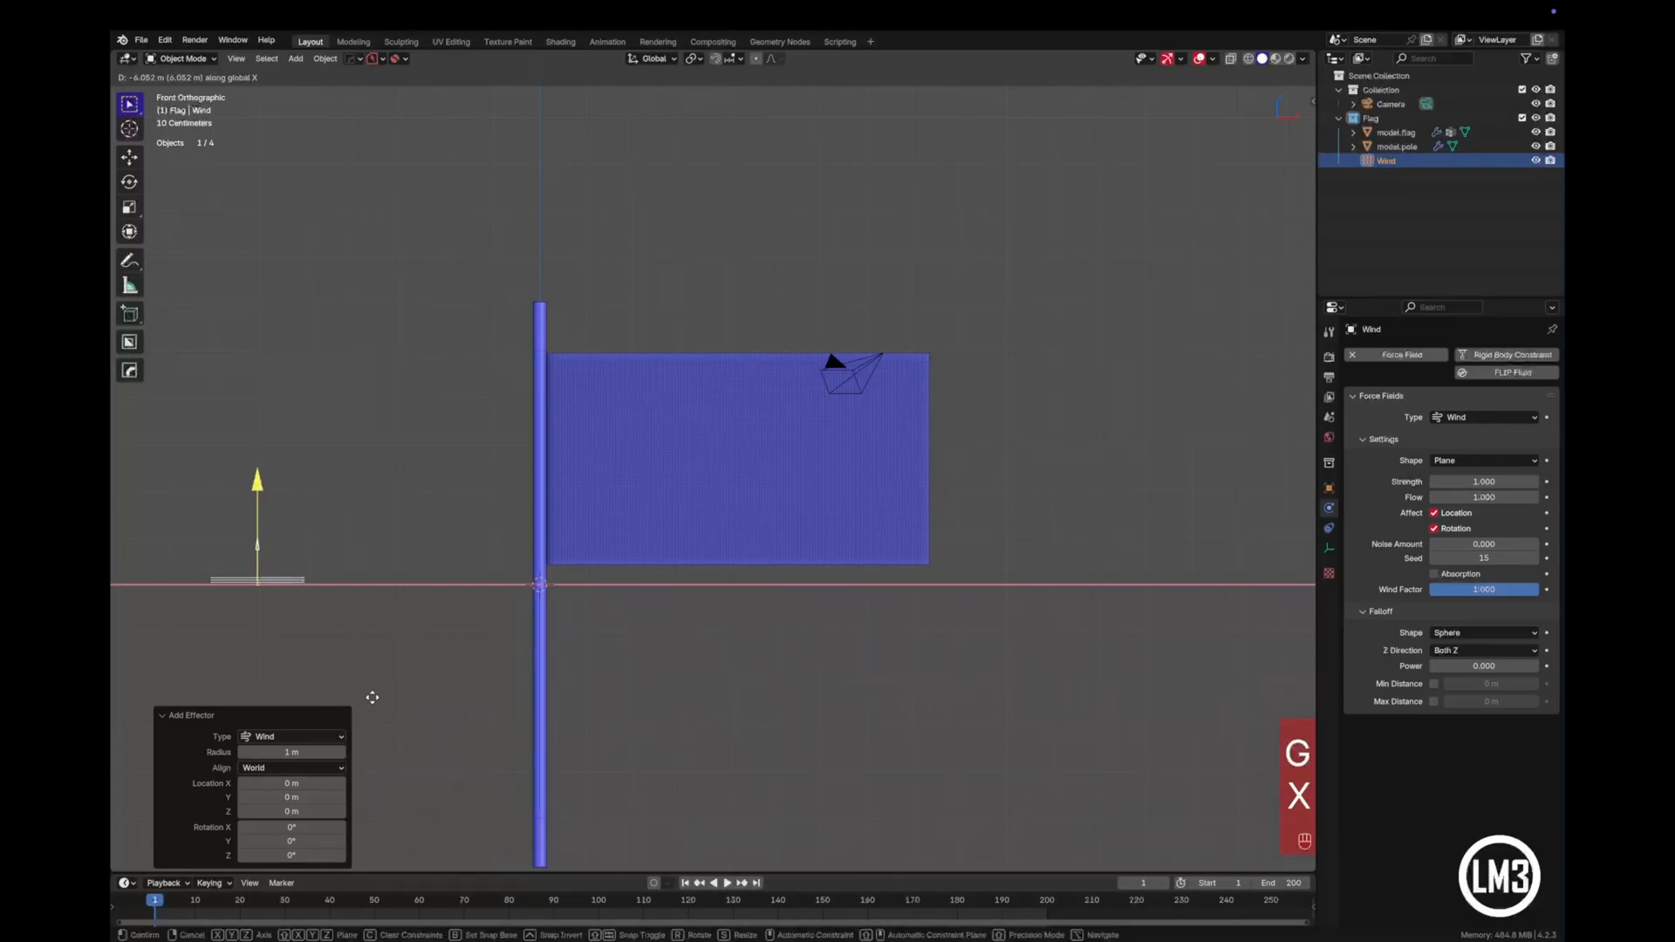
click(373, 698)
- Rotate the Wind force field 90° about the Y axis so it blows toward the flag
key(r)
key(y)
key(KP_9)
key(KP_0)
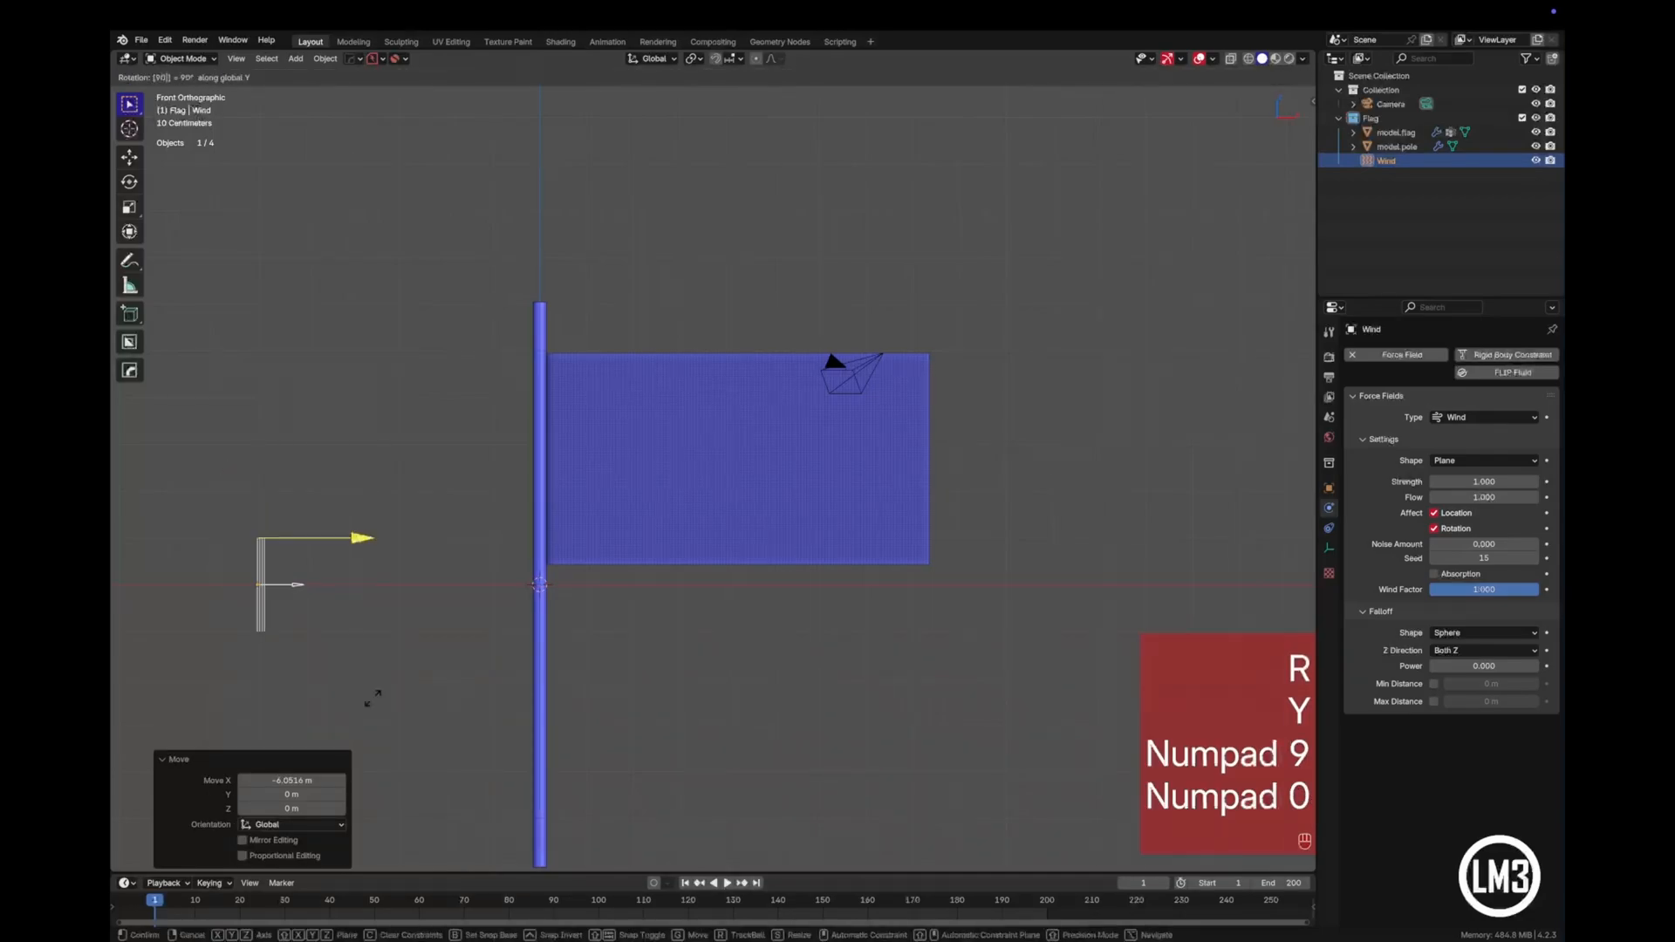
key(KP_Enter)
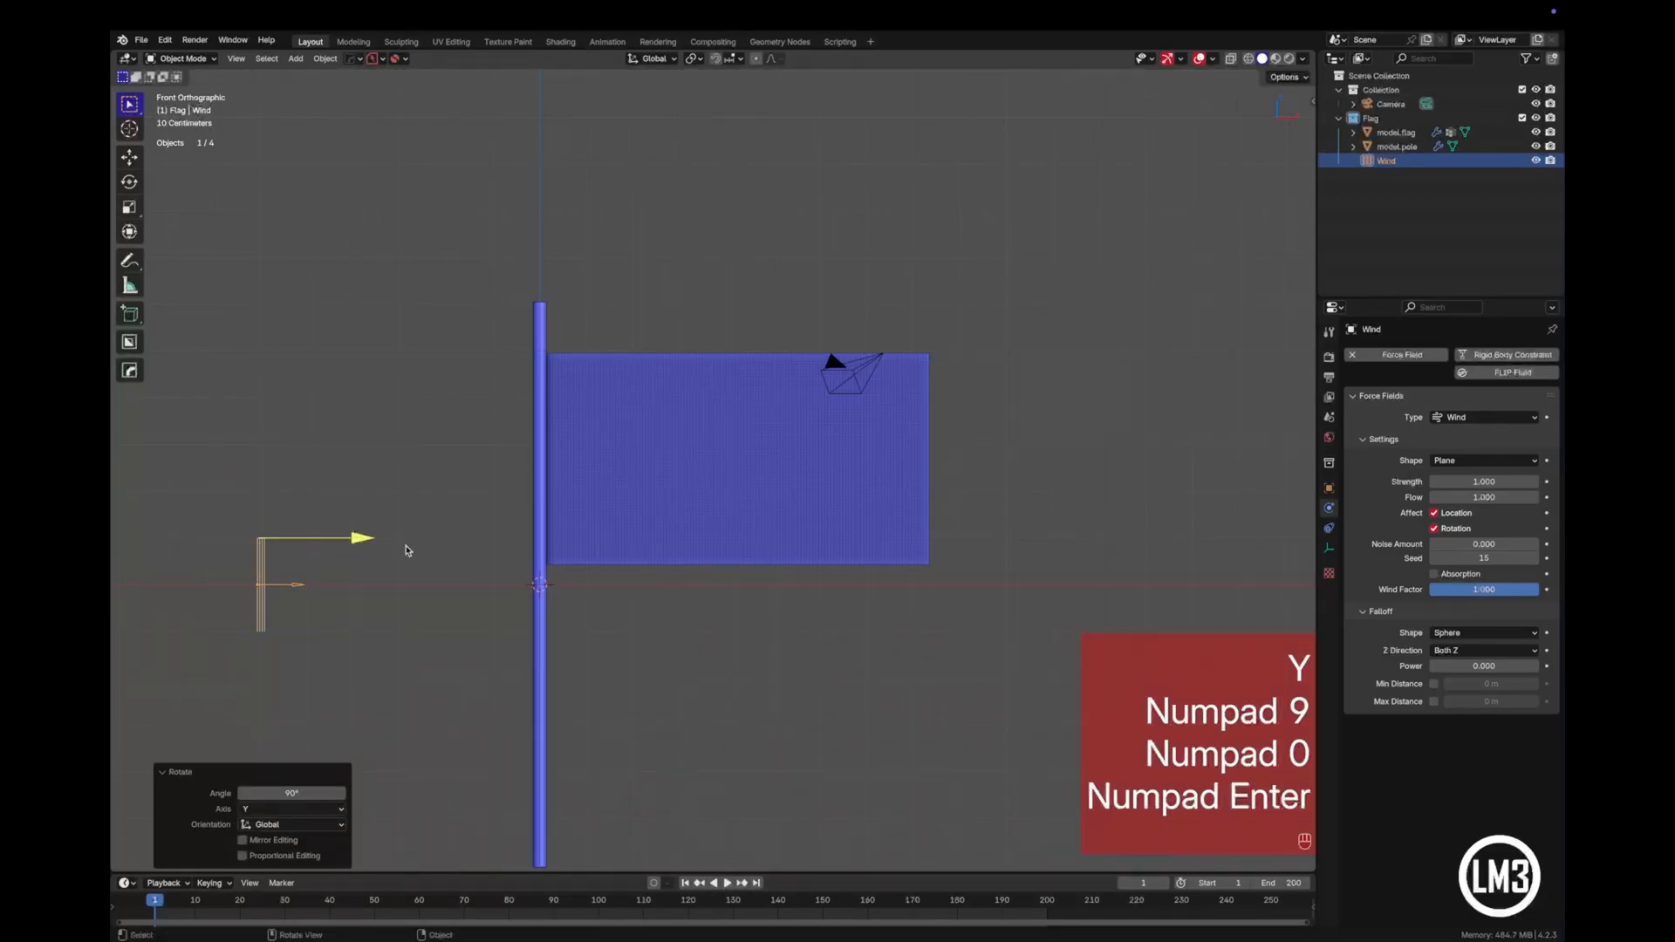
- Raise the Wind force field about 2.38 m along Z to the flag's mid-height
key(g)
key(z)
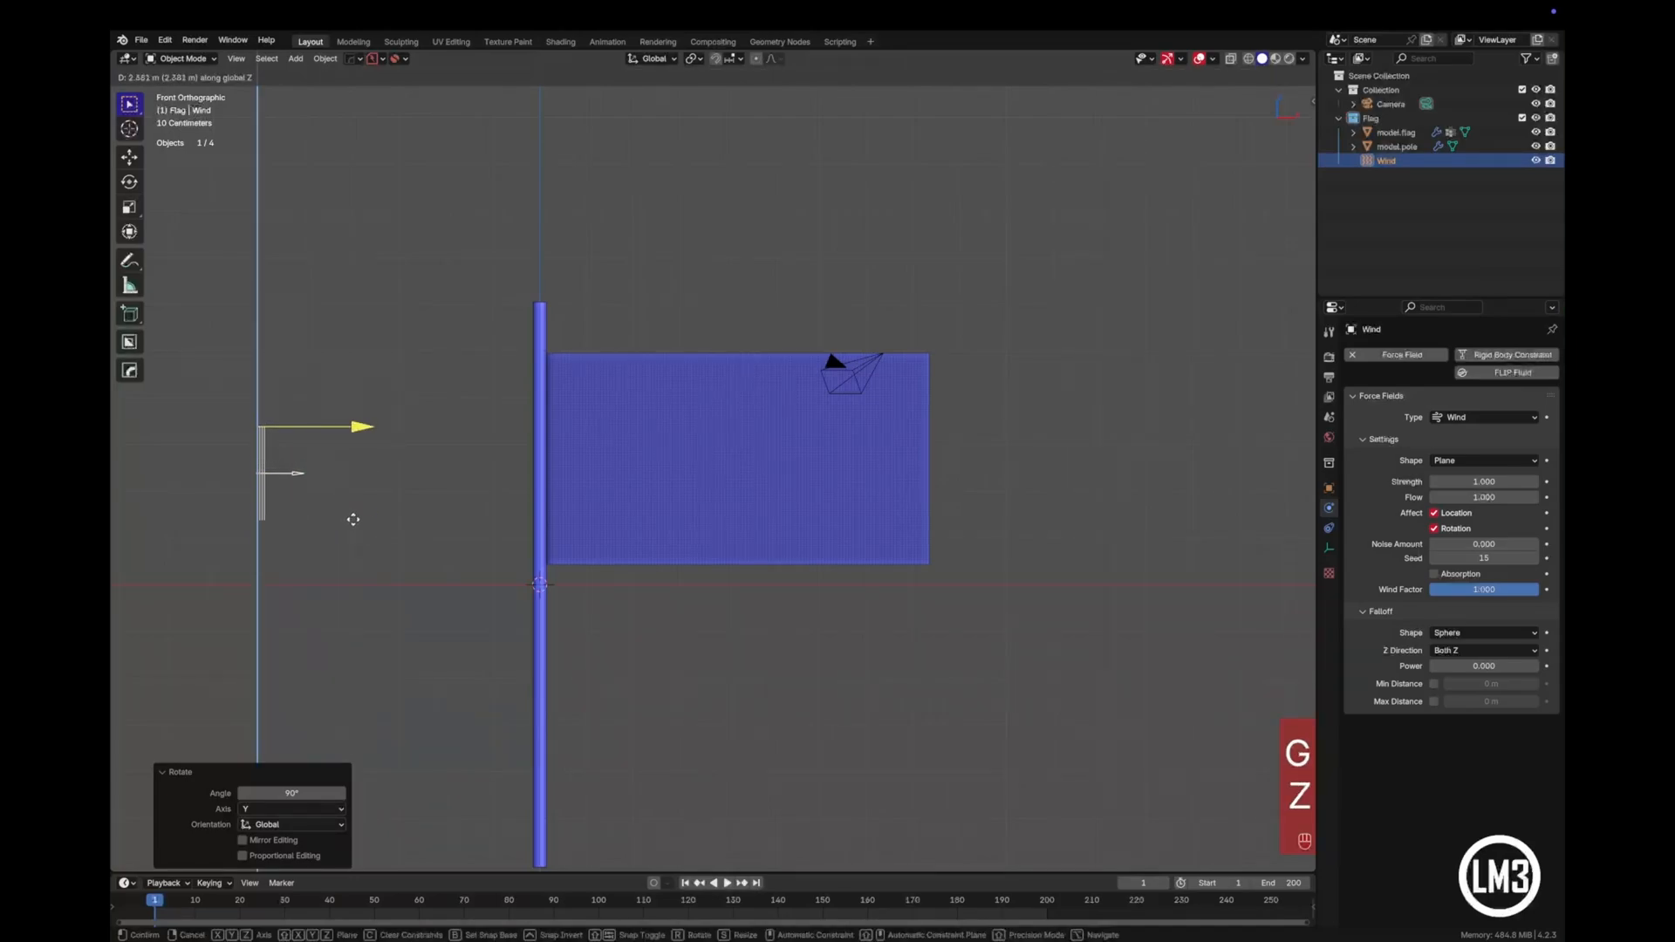
click(353, 519)
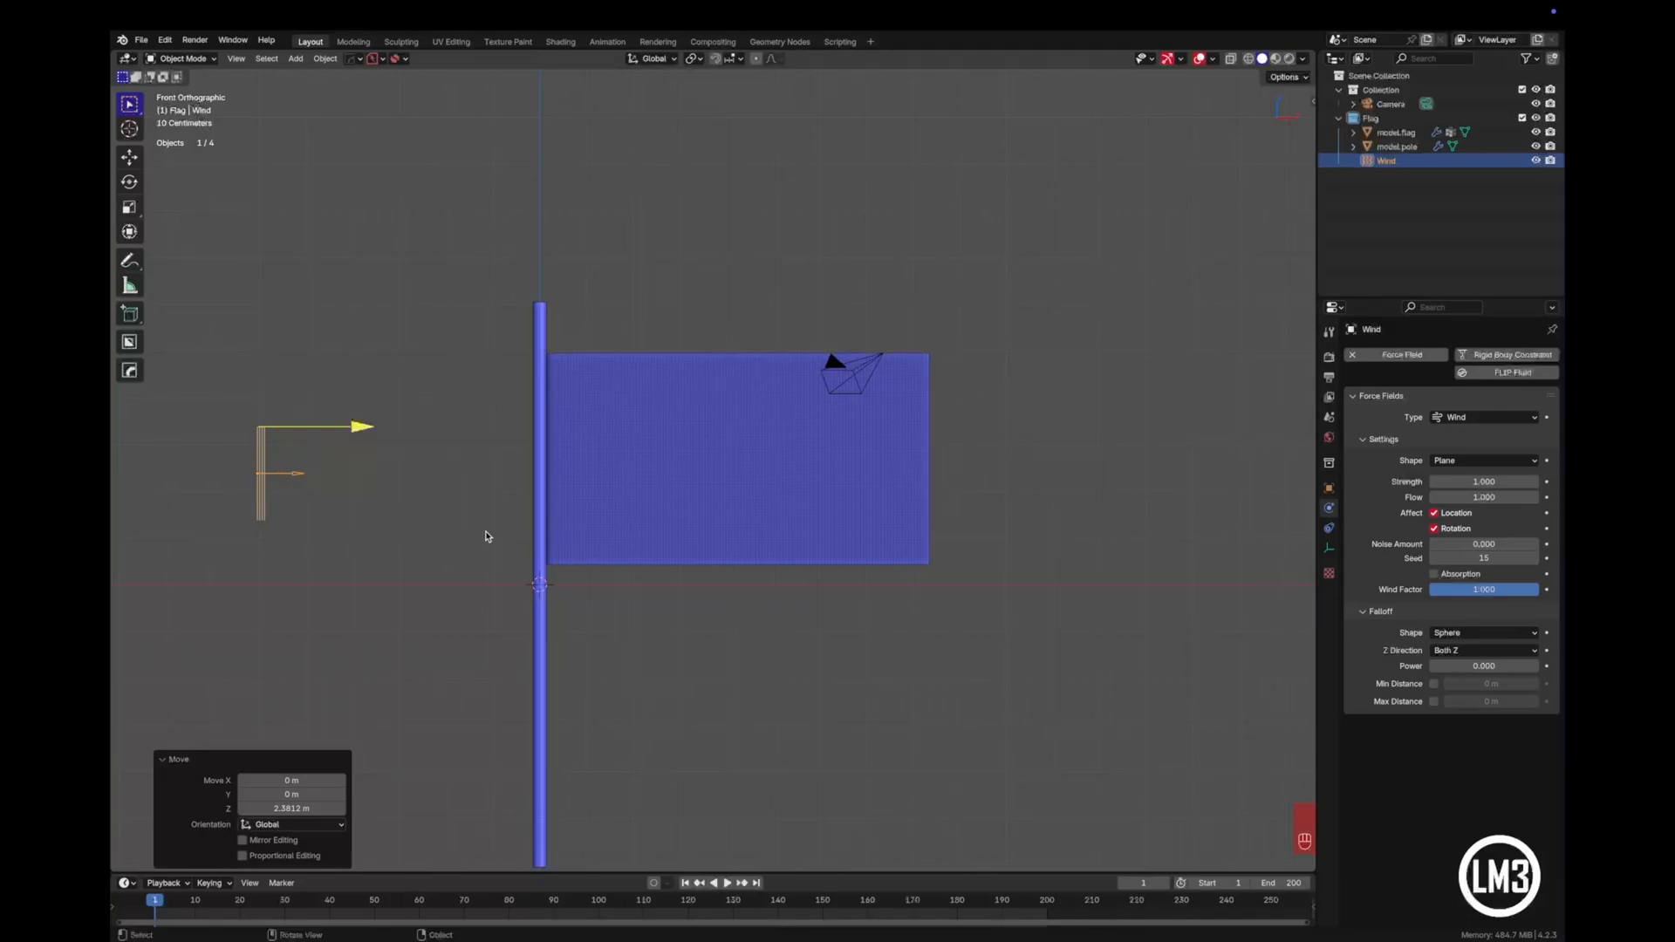
key(KP_7)
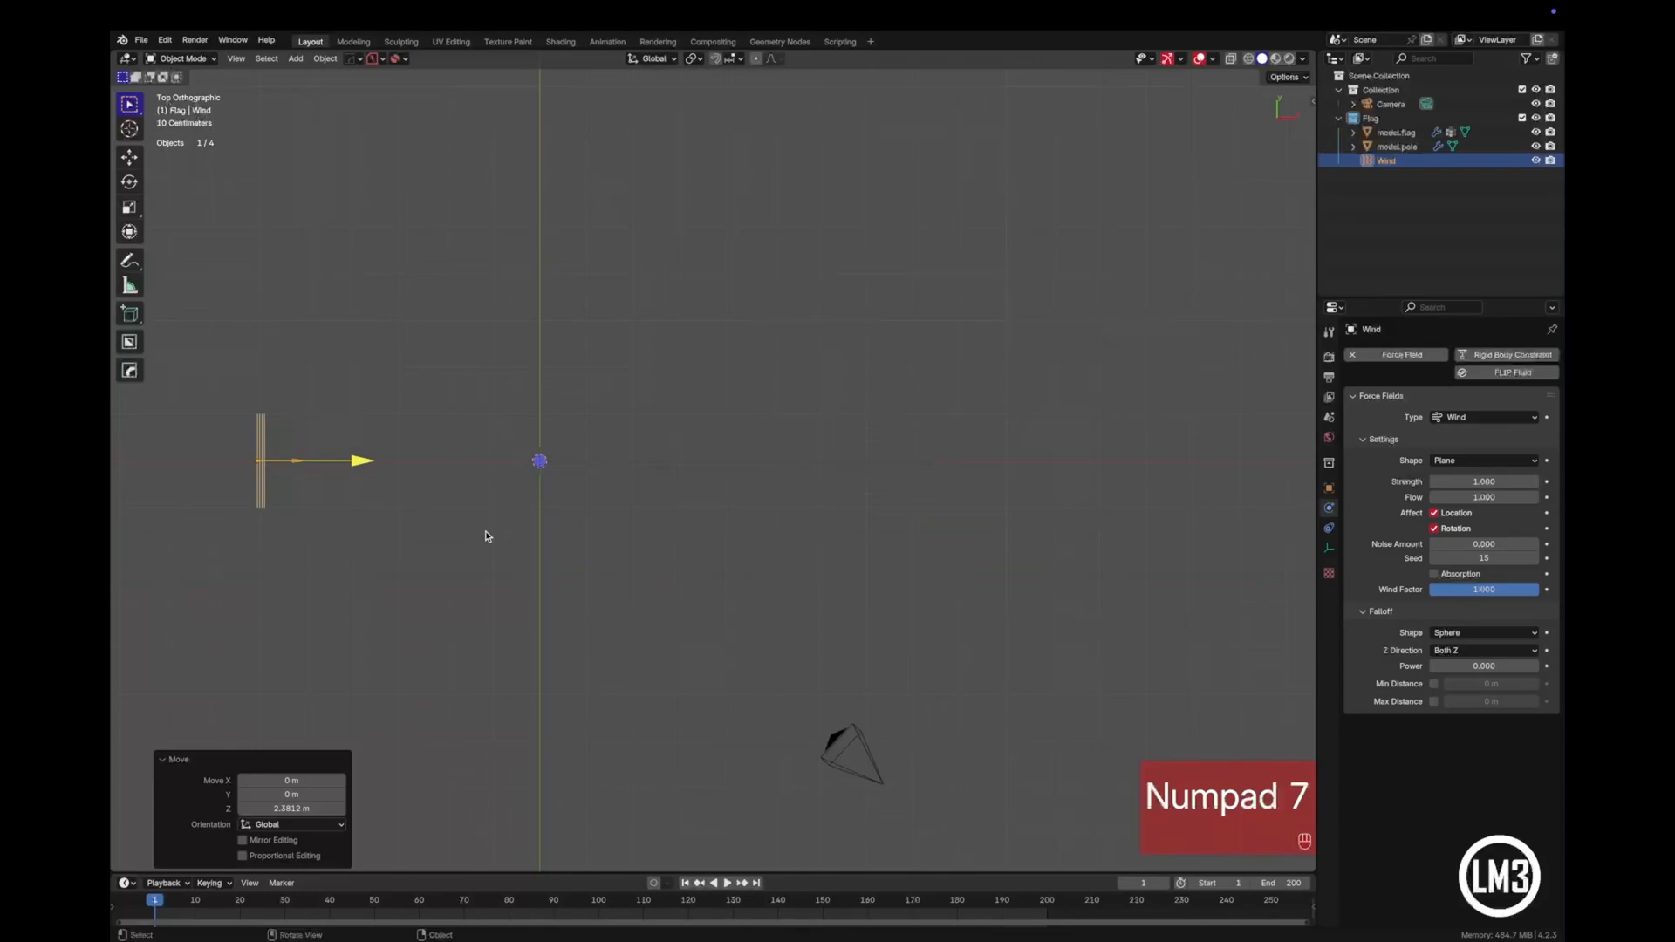
- Check the Wind force field's alignment with the pole and flag from the top and front views
scroll(486, 535, up, 4)
shift+middle_drag(392, 599, 850, 567)
scroll(839, 515, down, 1)
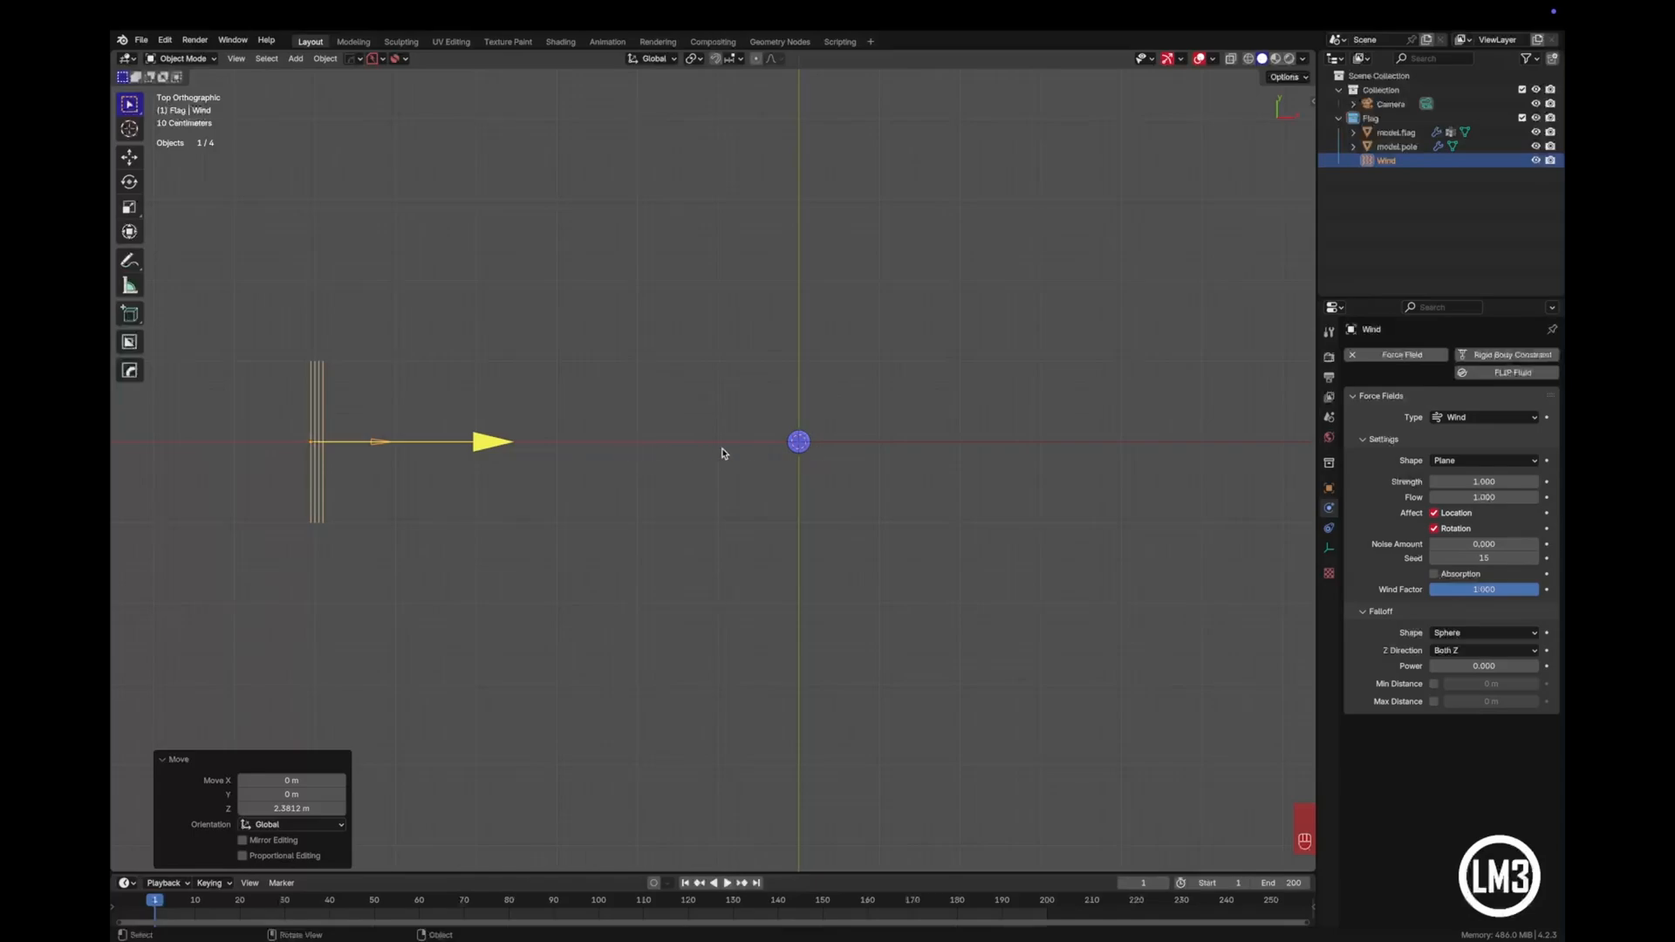
key(KP_1)
scroll(694, 487, down, 3)
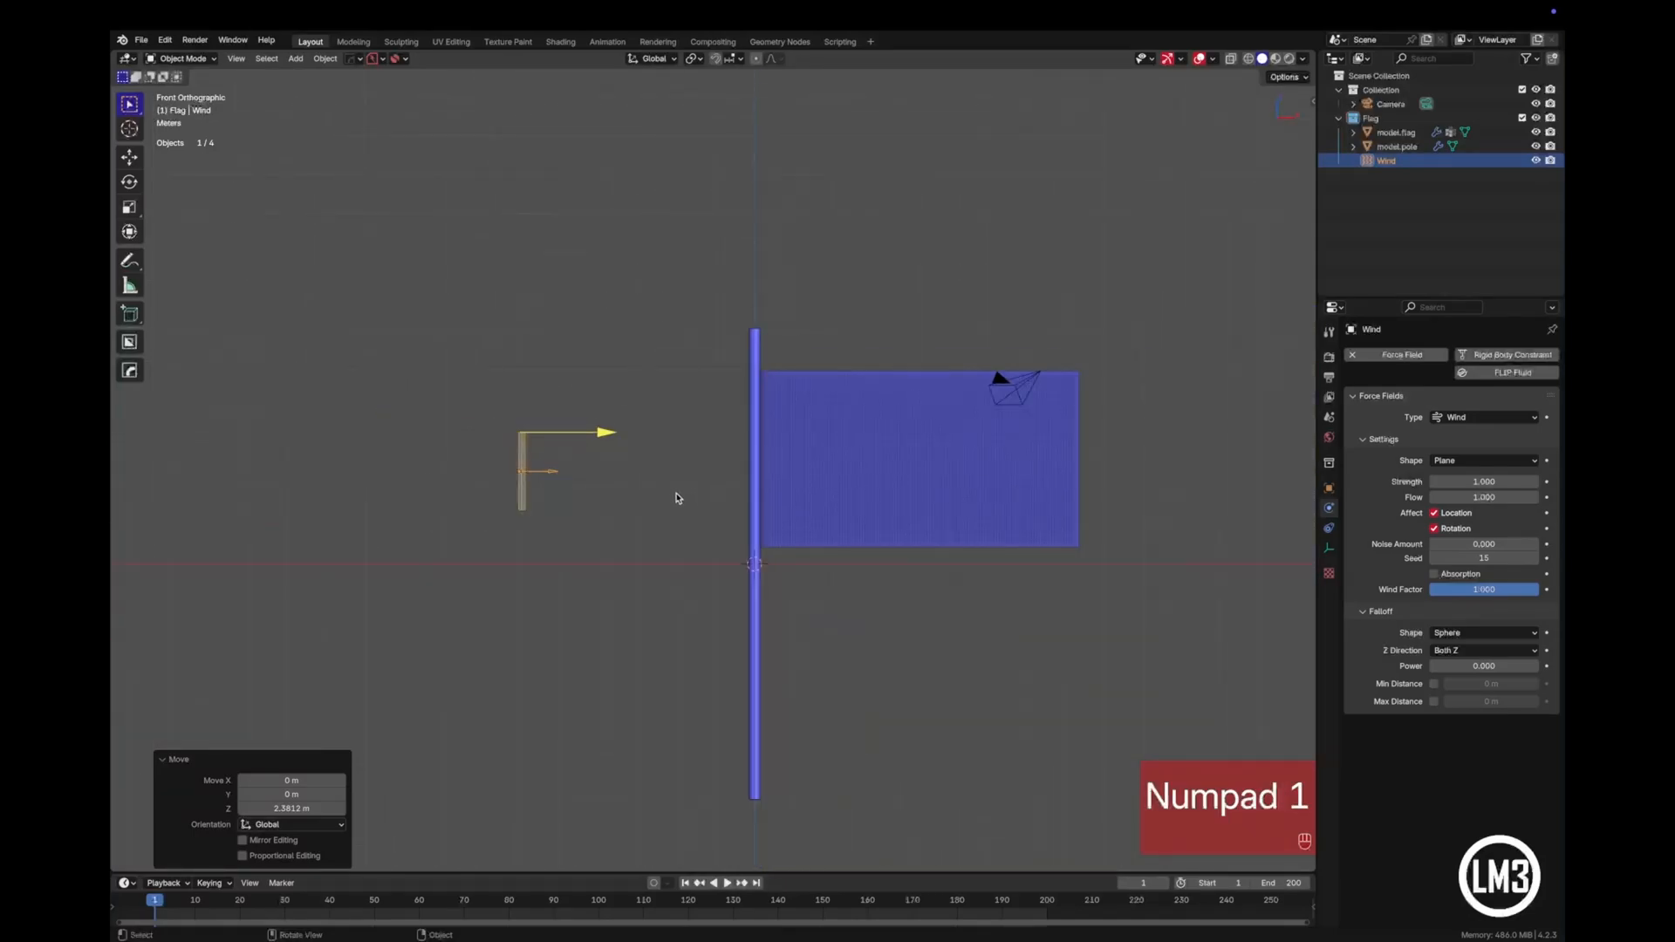
shift+middle_drag(651, 579, 524, 573)
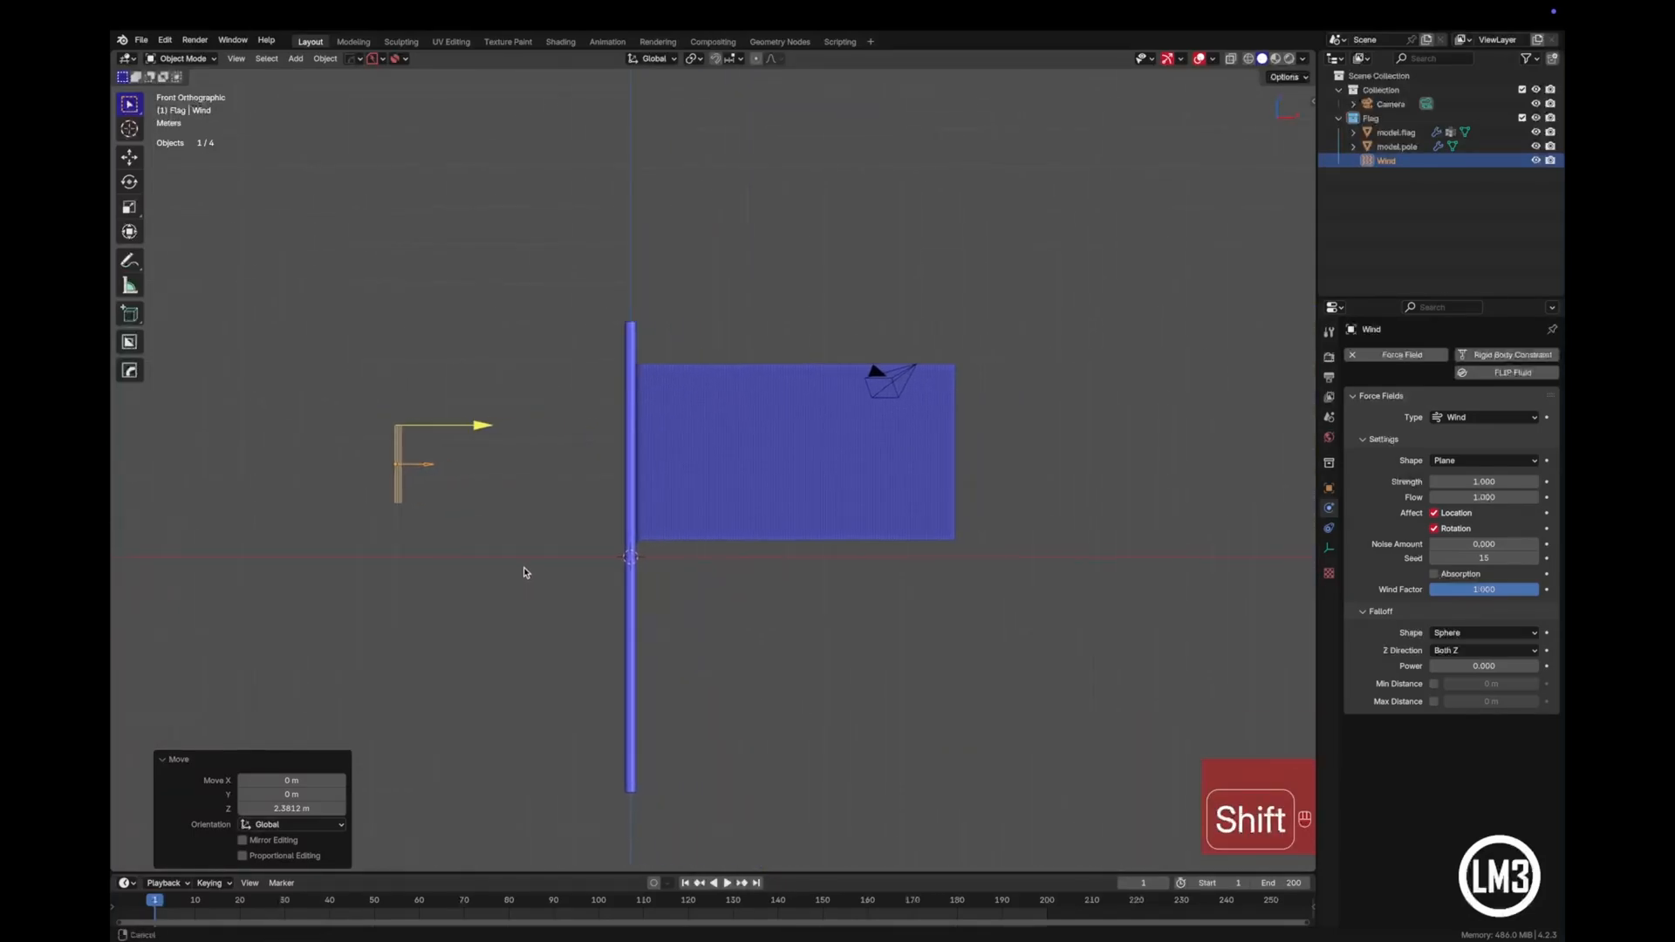
scroll(536, 563, up, 2)
scroll(523, 552, up, 2)
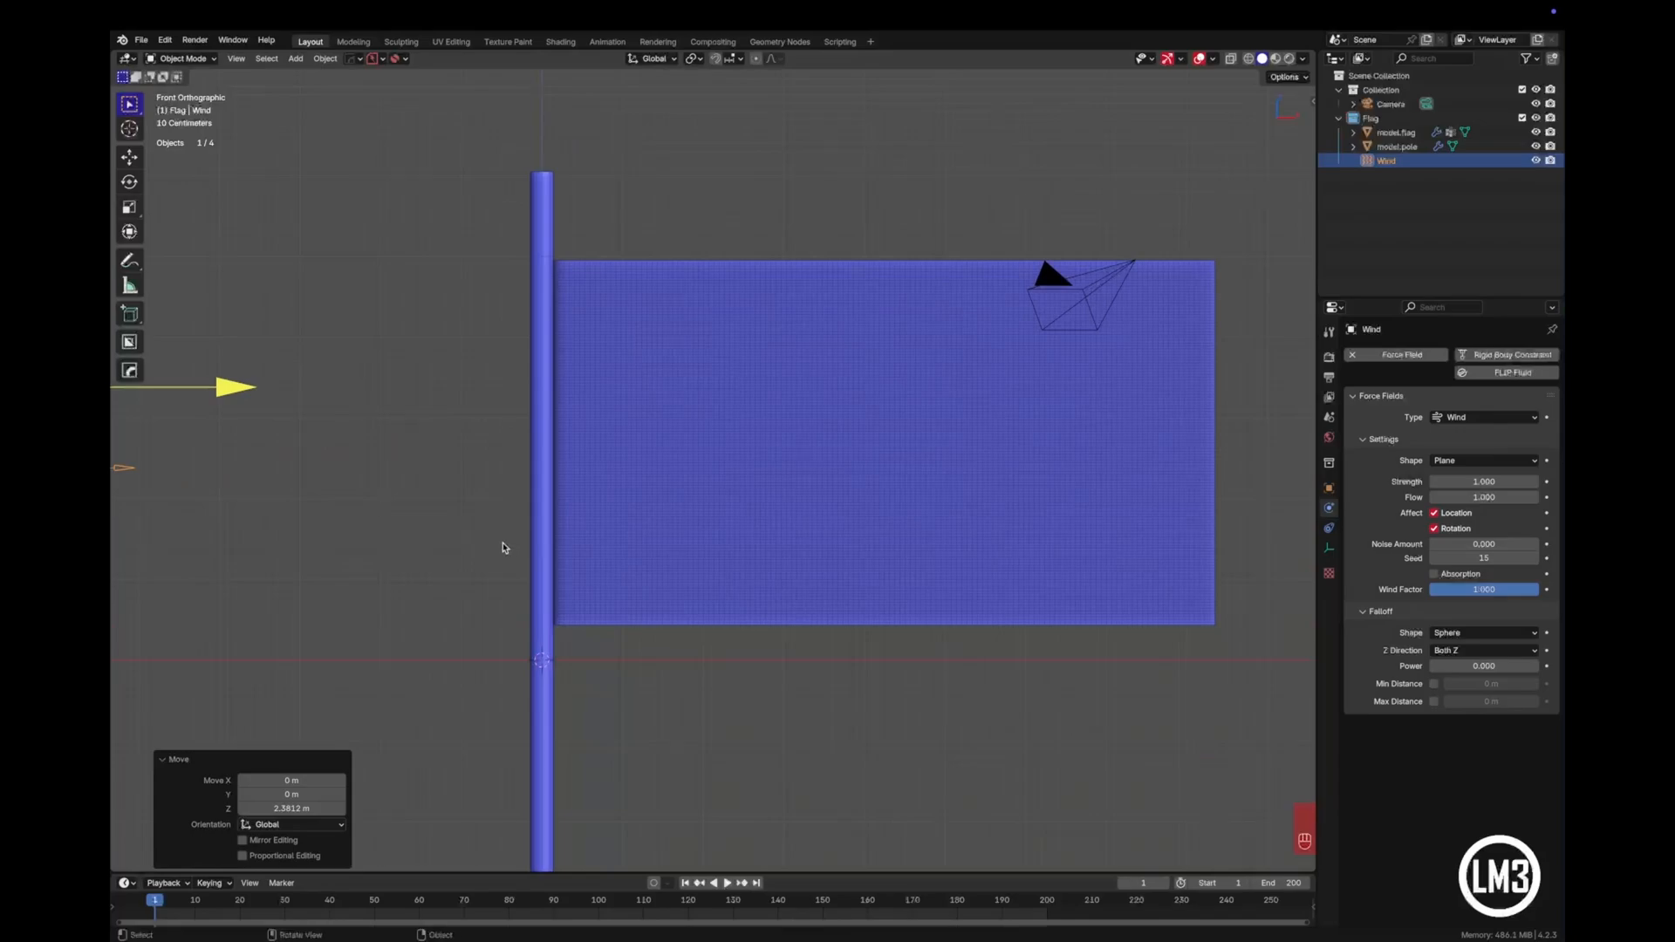
scroll(506, 548, down, 1)
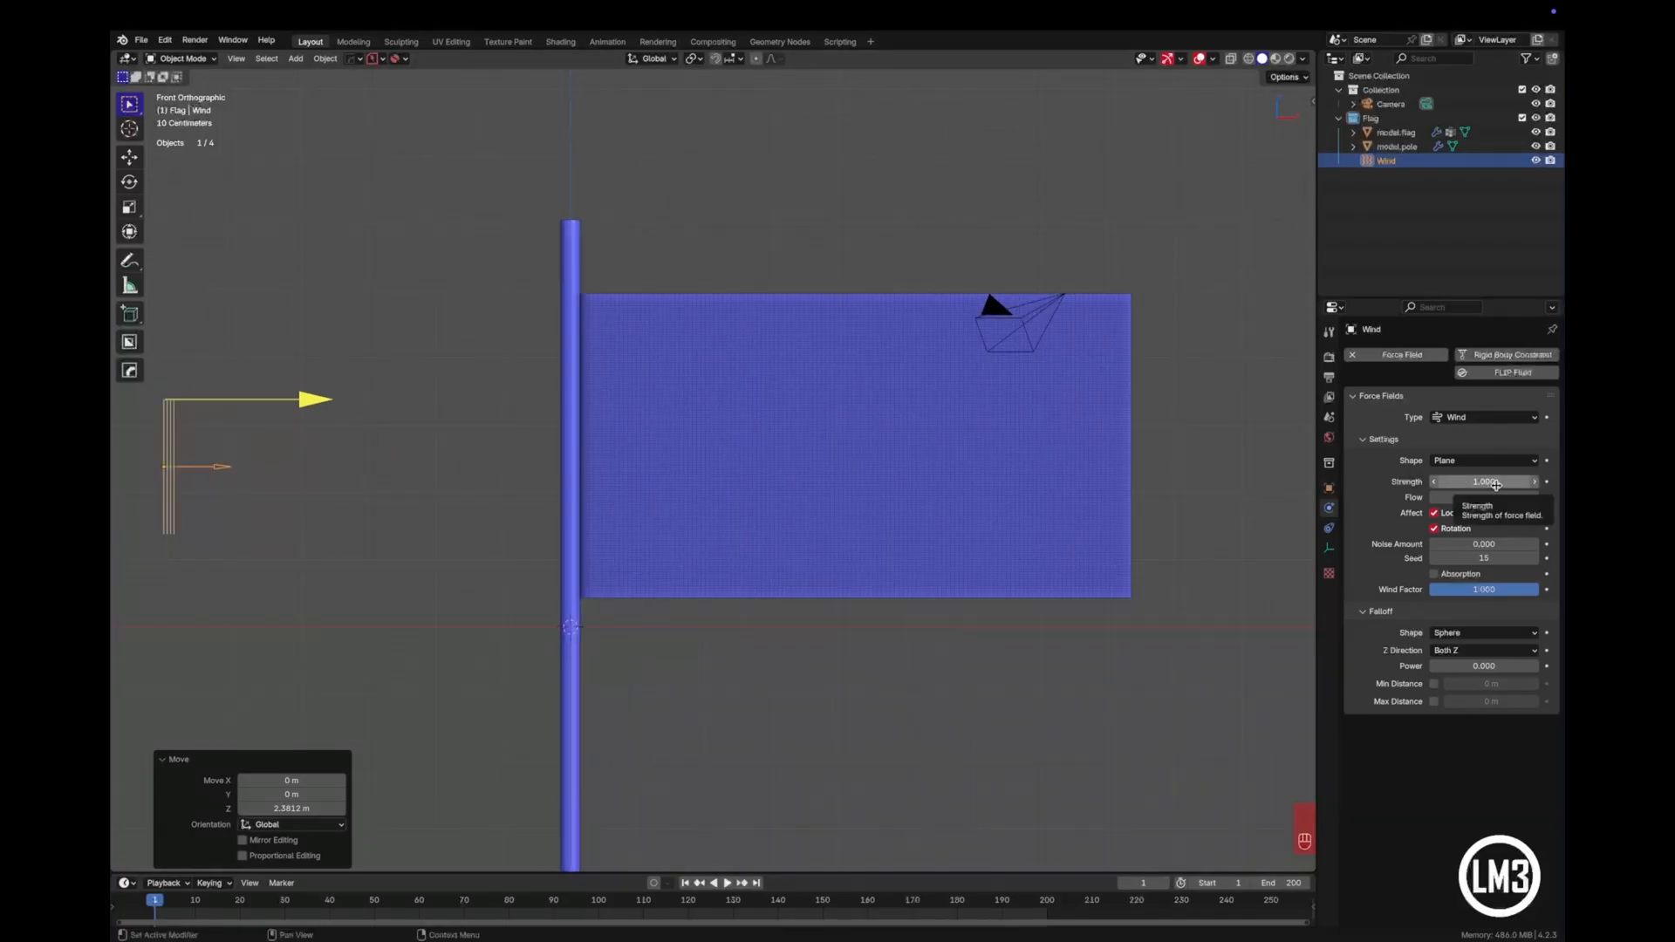
- Set the Wind force field's strength to 12000
click(1496, 485)
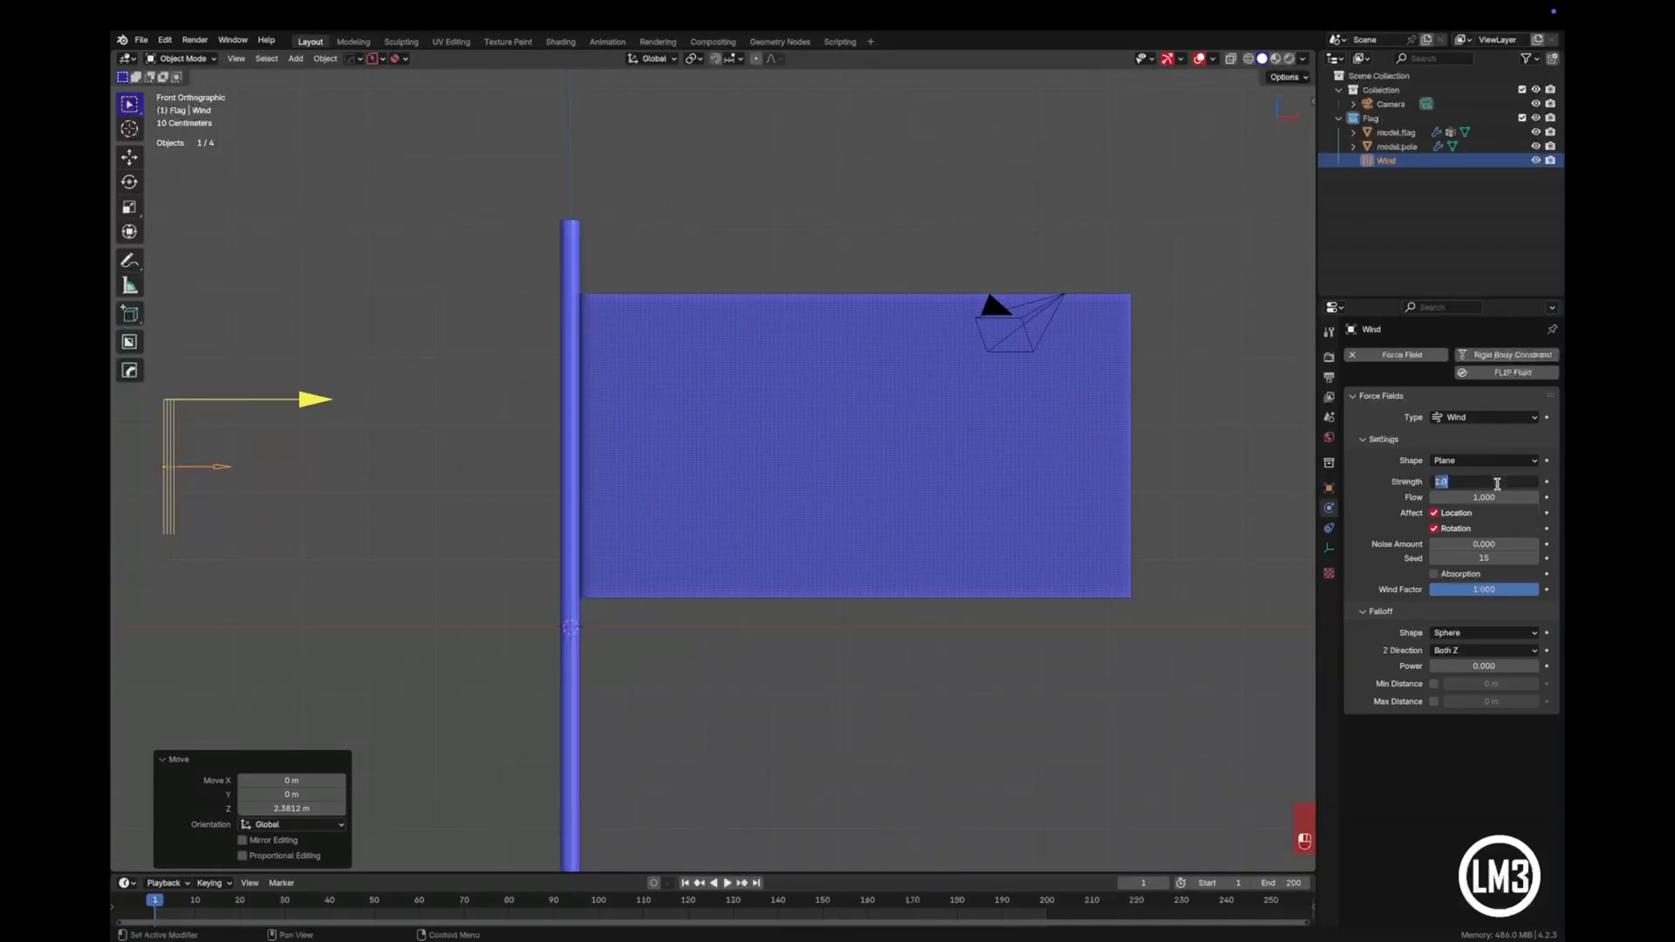
text(12000)
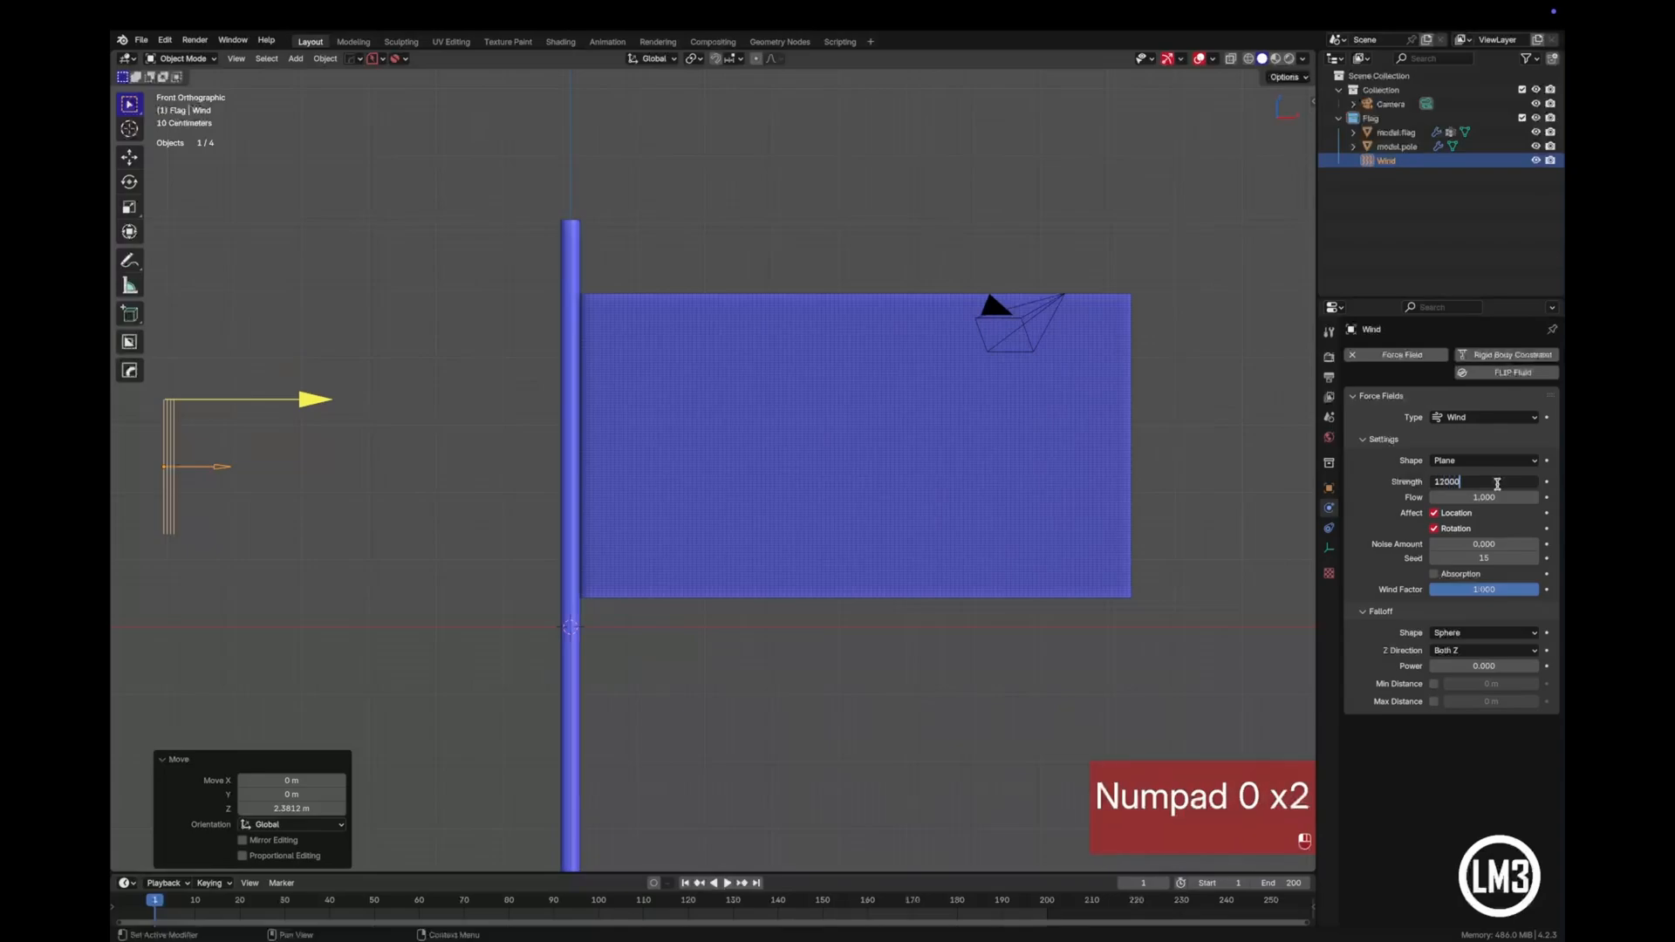
key(Return)
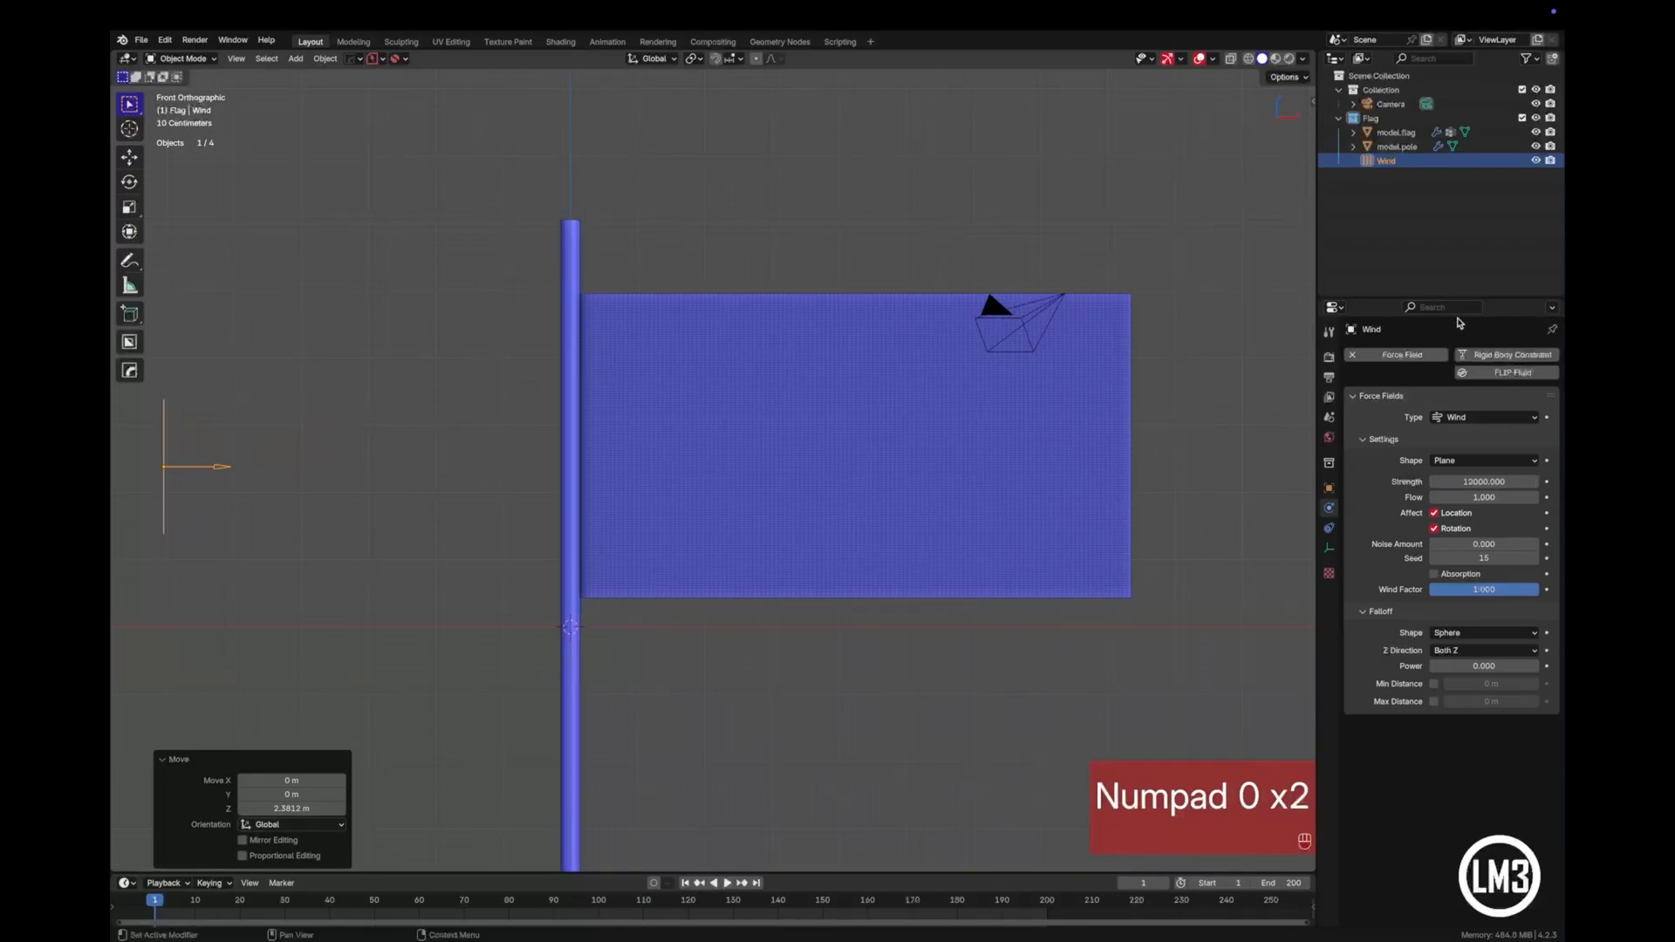
- Select the flag at frame 1 and bake its cloth simulation over frames 1 to 250
scroll(1110, 439, down, 3)
scroll(1109, 438, up, 2)
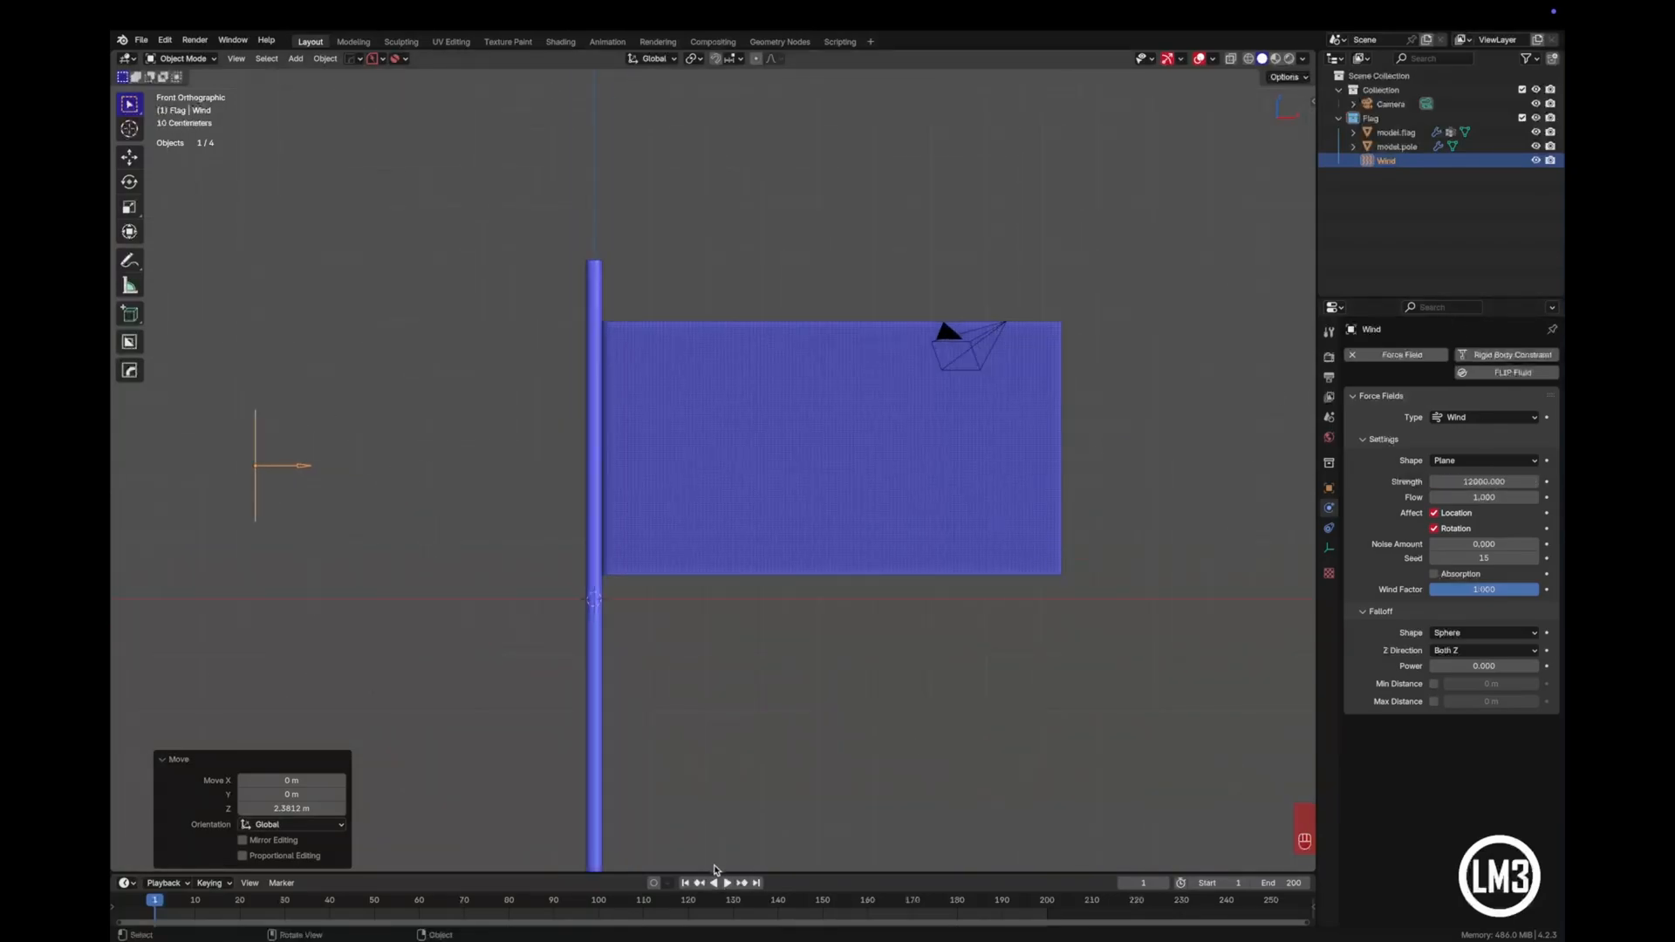
click(687, 883)
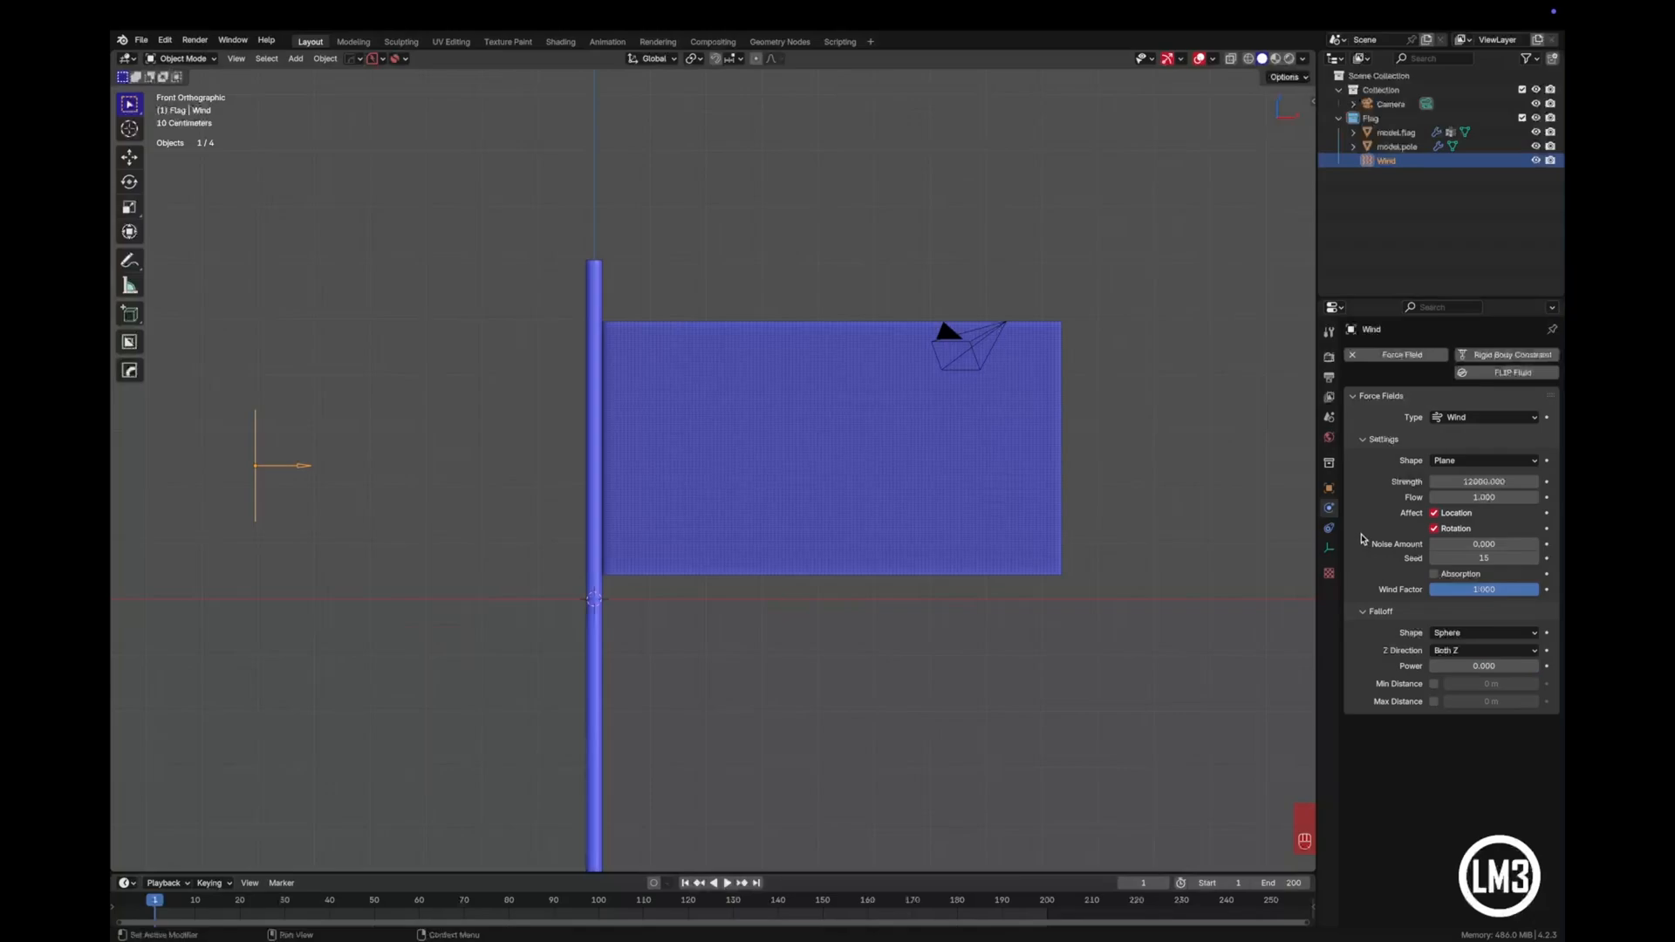
click(840, 490)
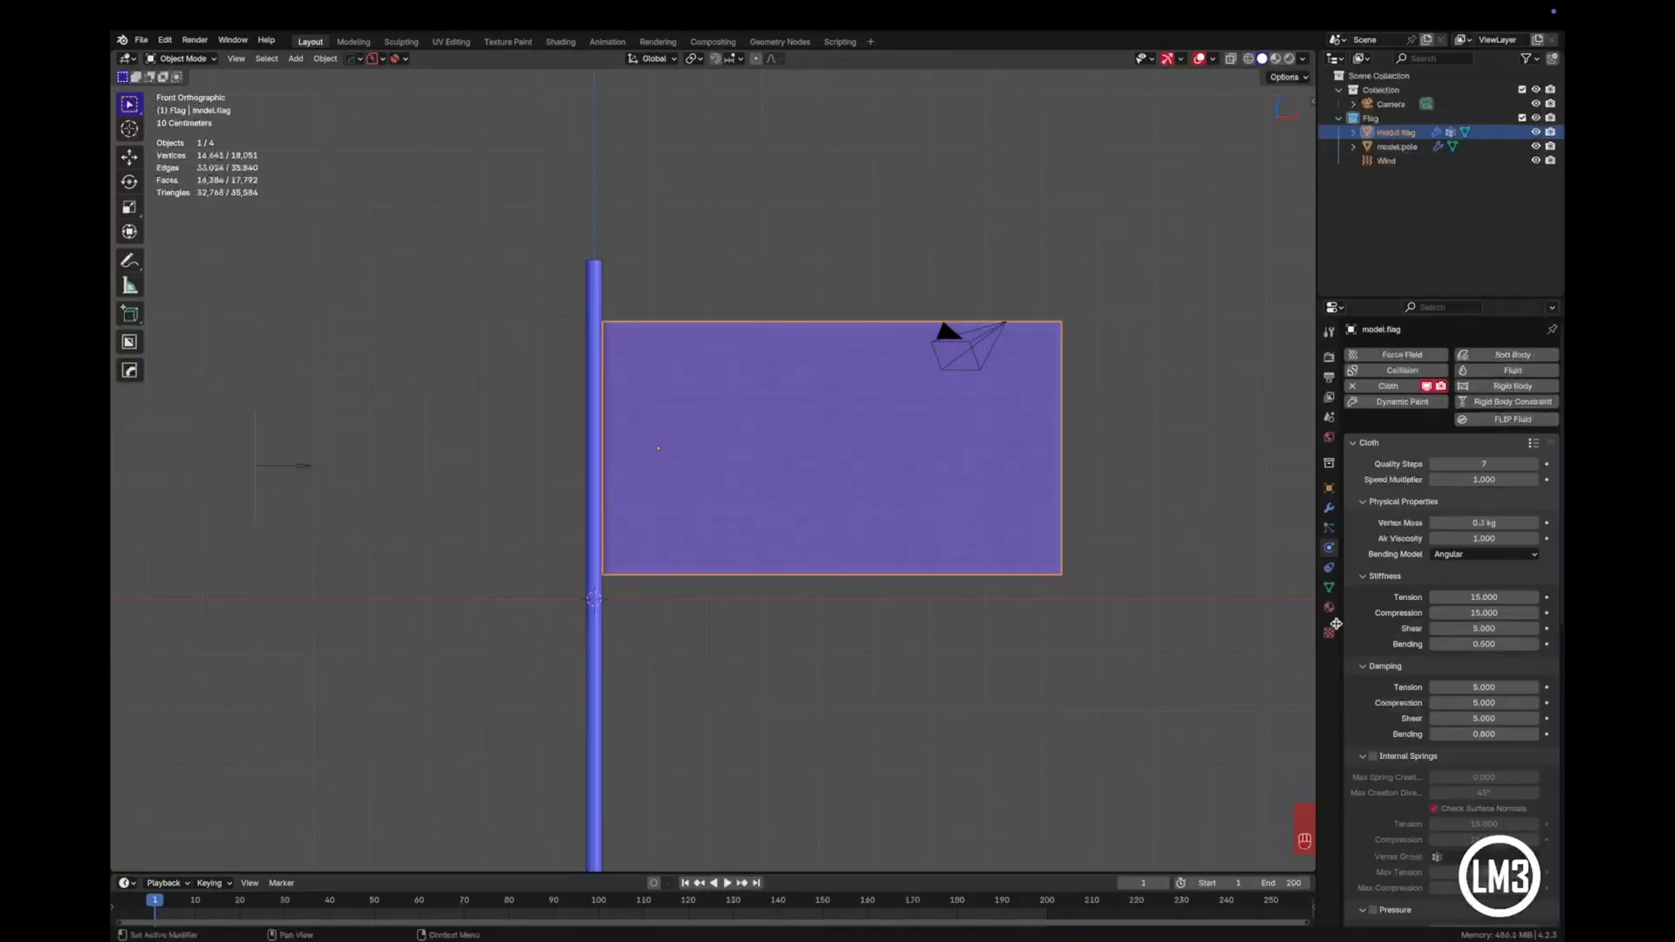
scroll(1404, 628, down, 3)
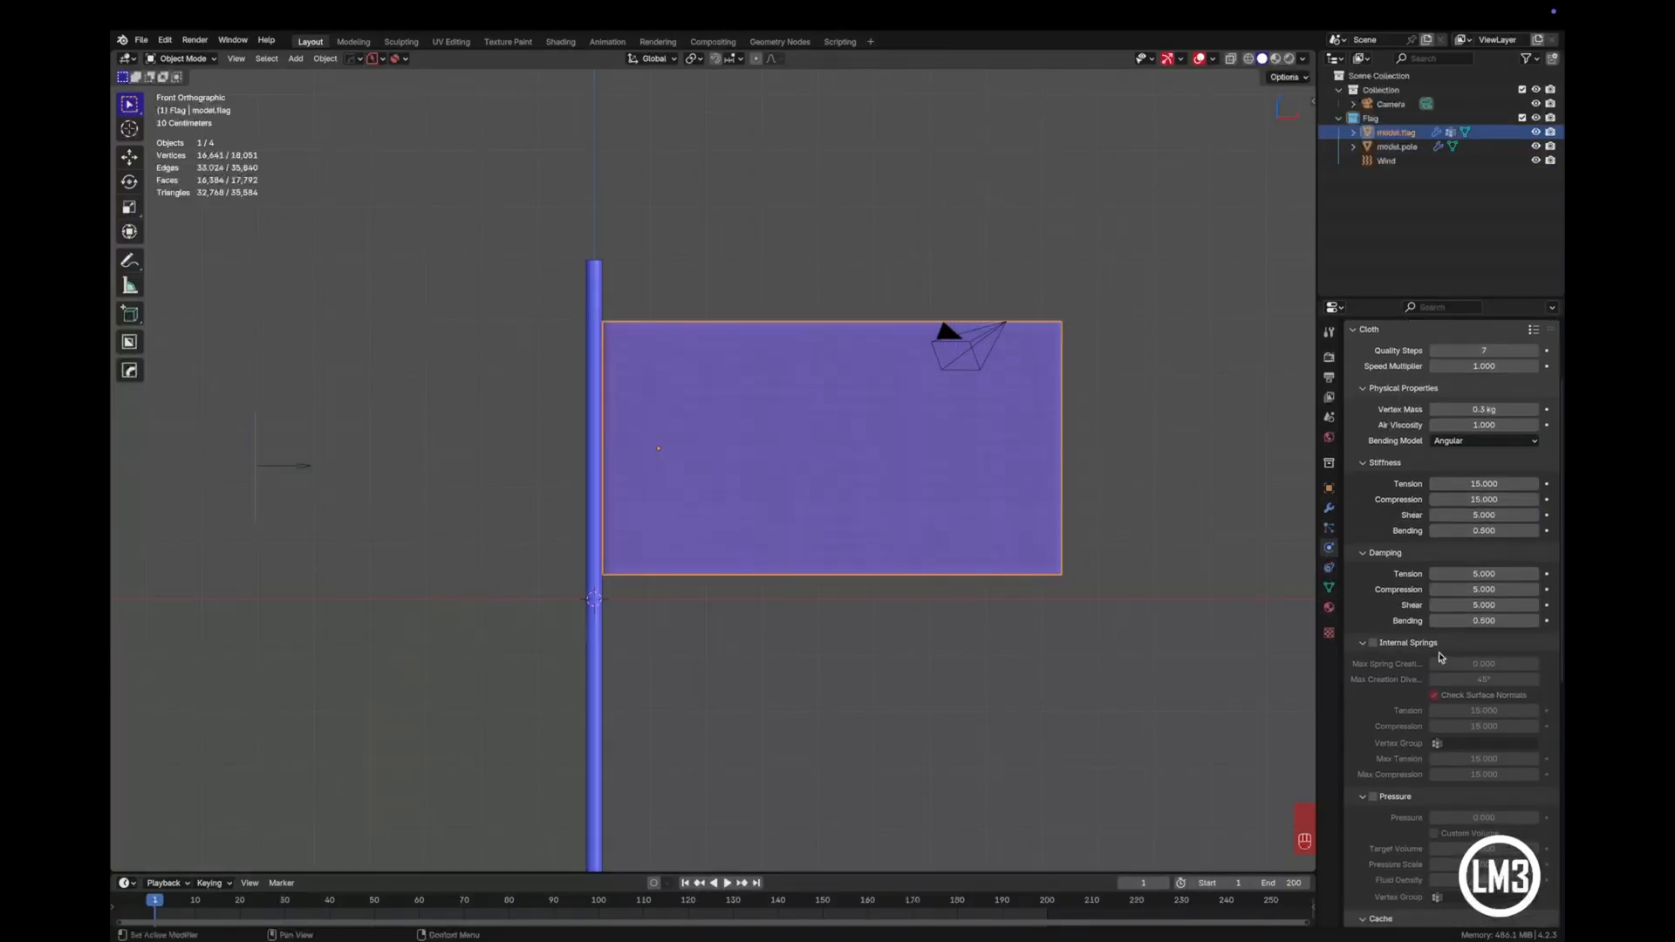
scroll(1439, 657, down, 8)
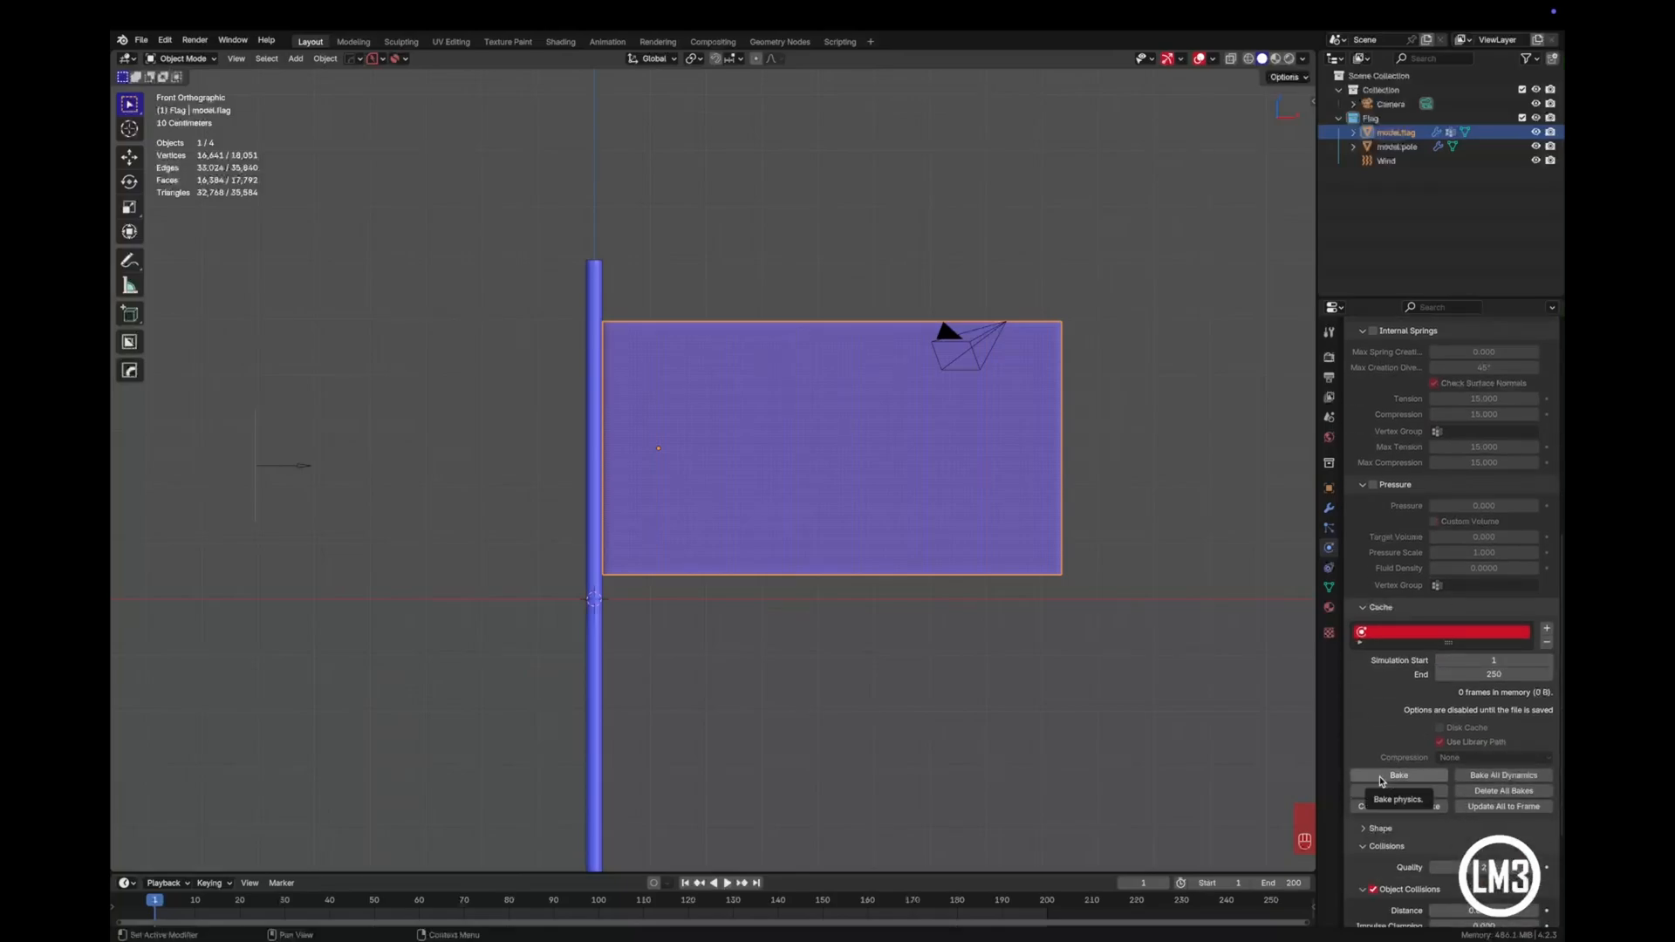
click(1382, 776)
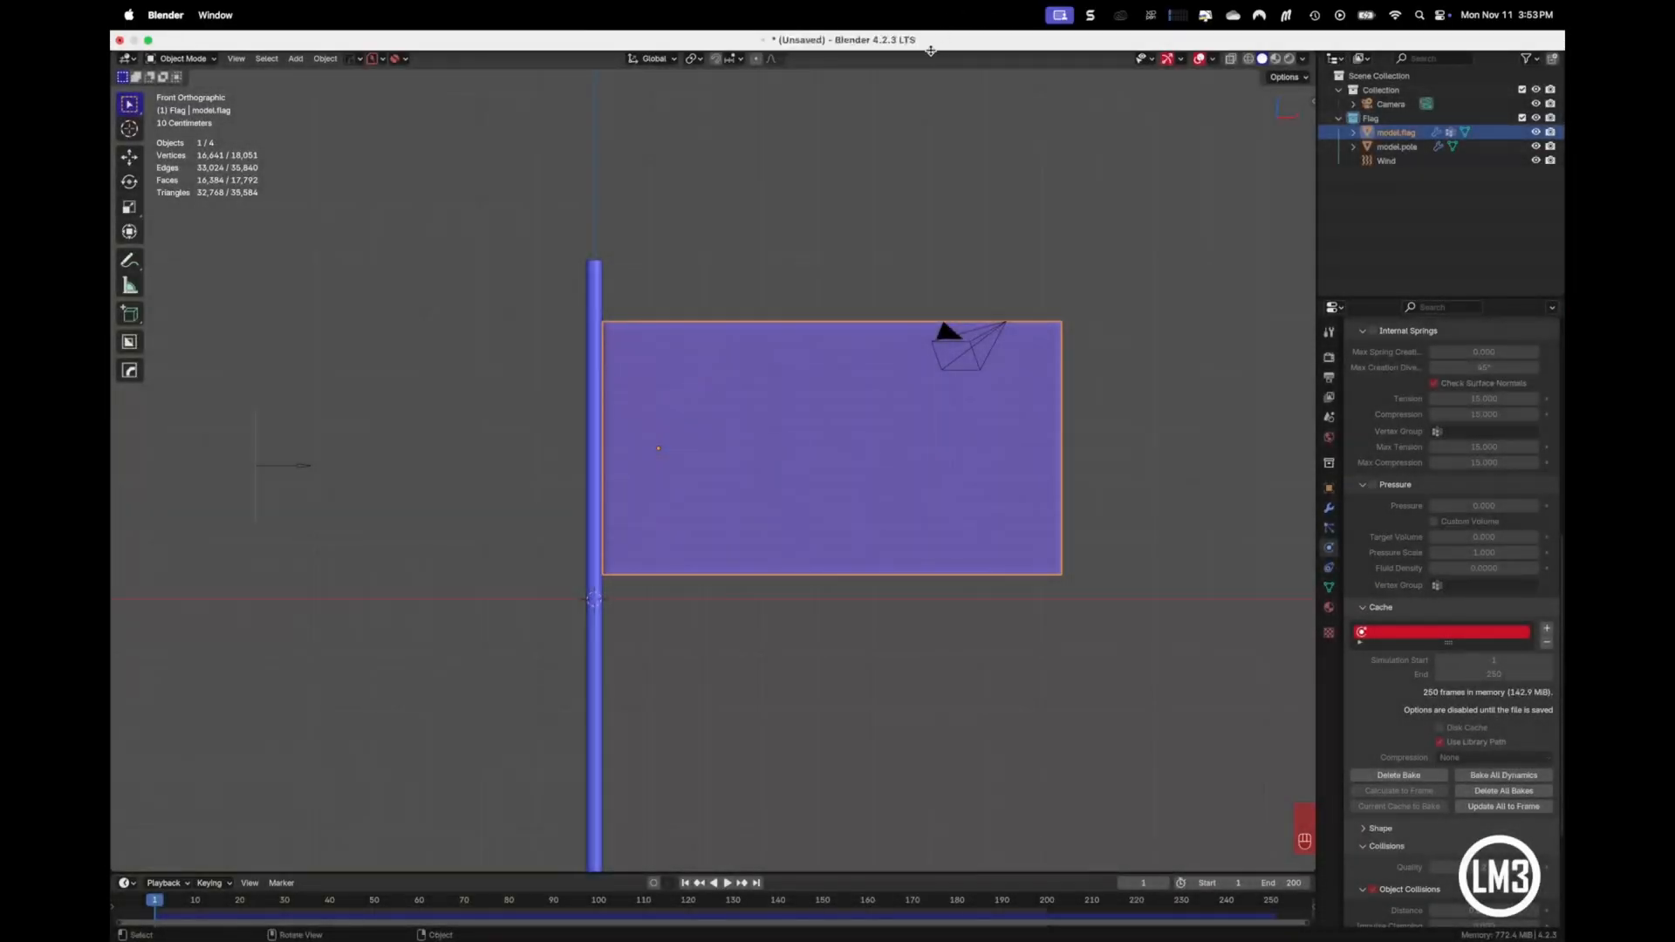
click(907, 123)
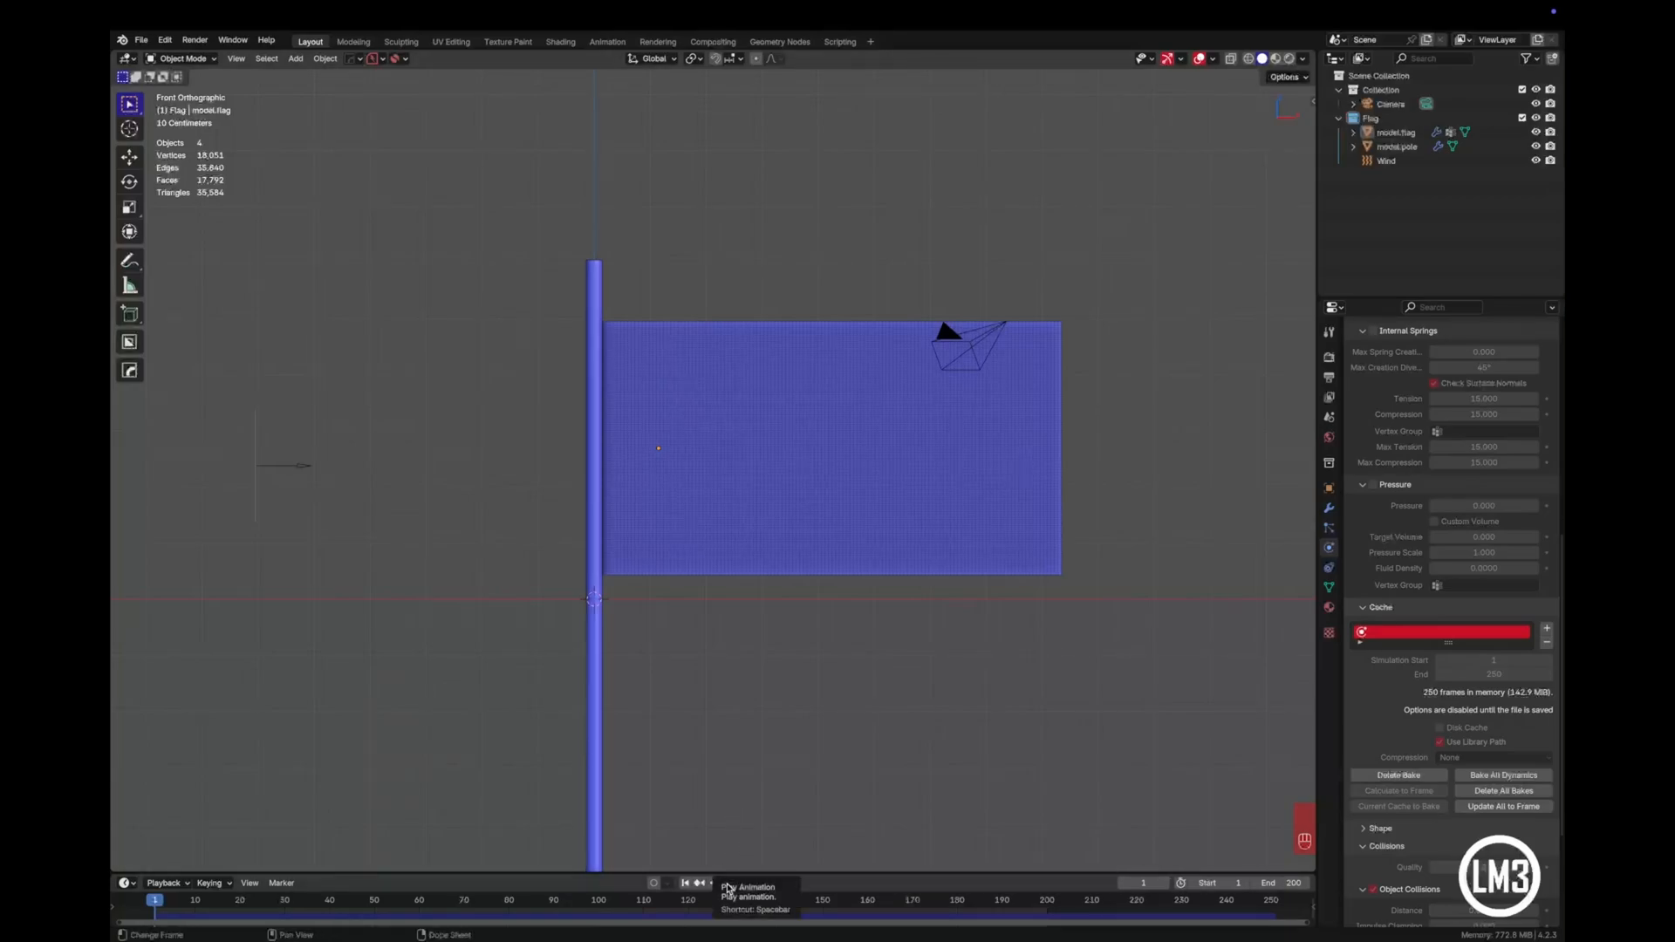
- Play the baked simulation to see how the flag moves in the wind, and return to frame 1
click(722, 883)
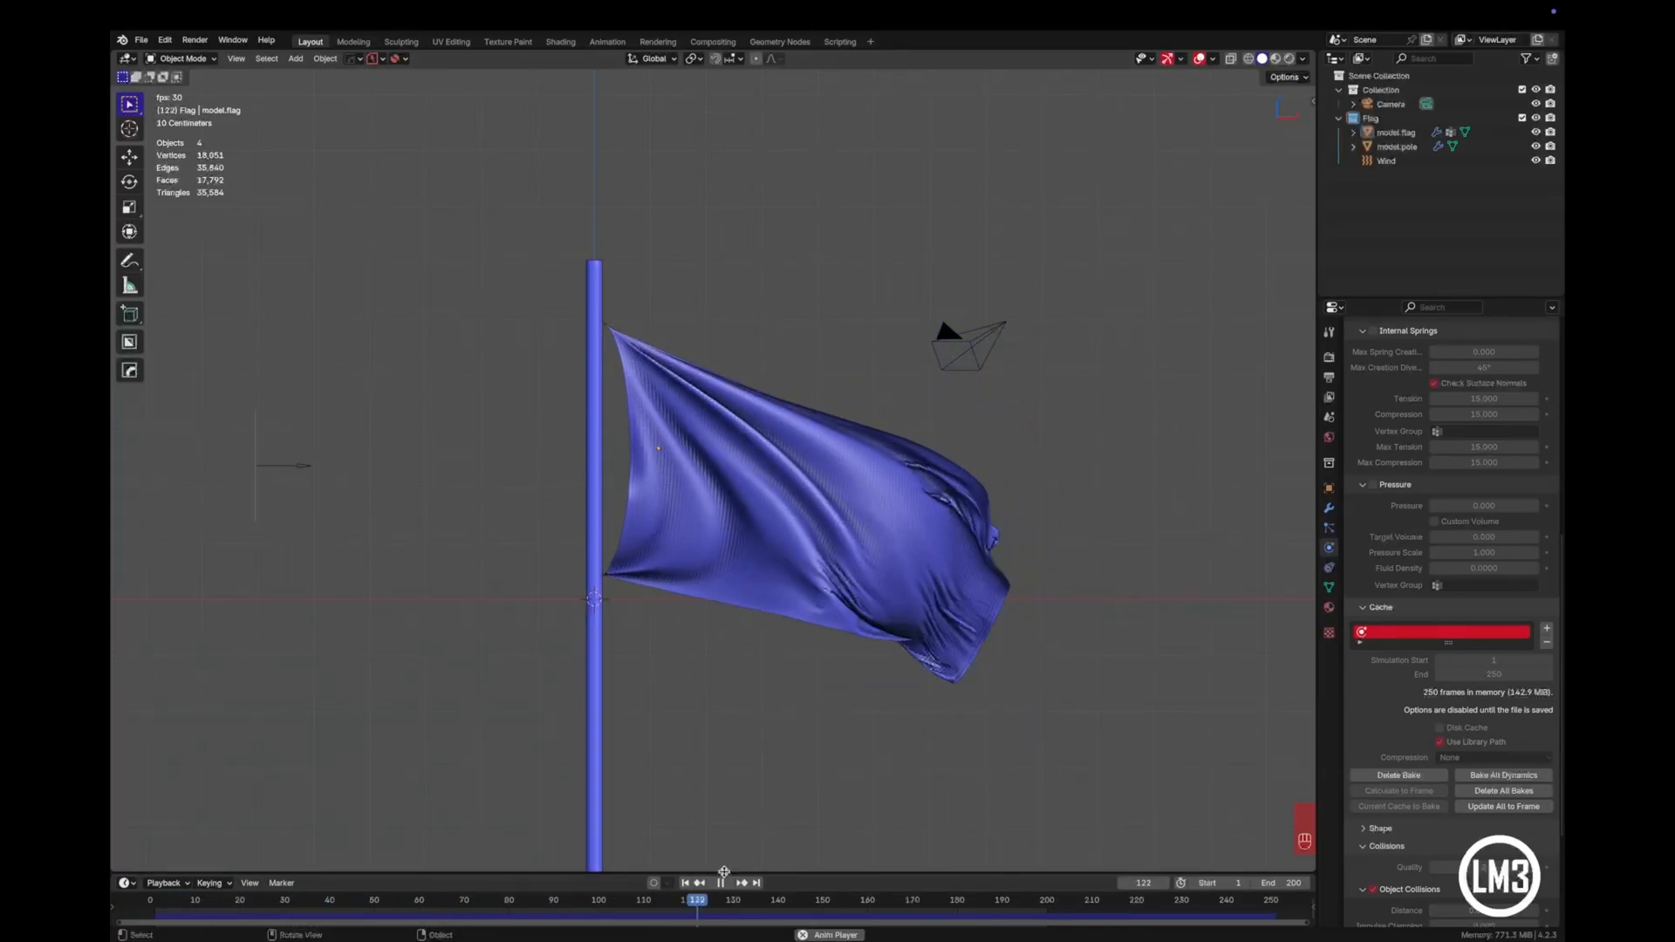
click(720, 882)
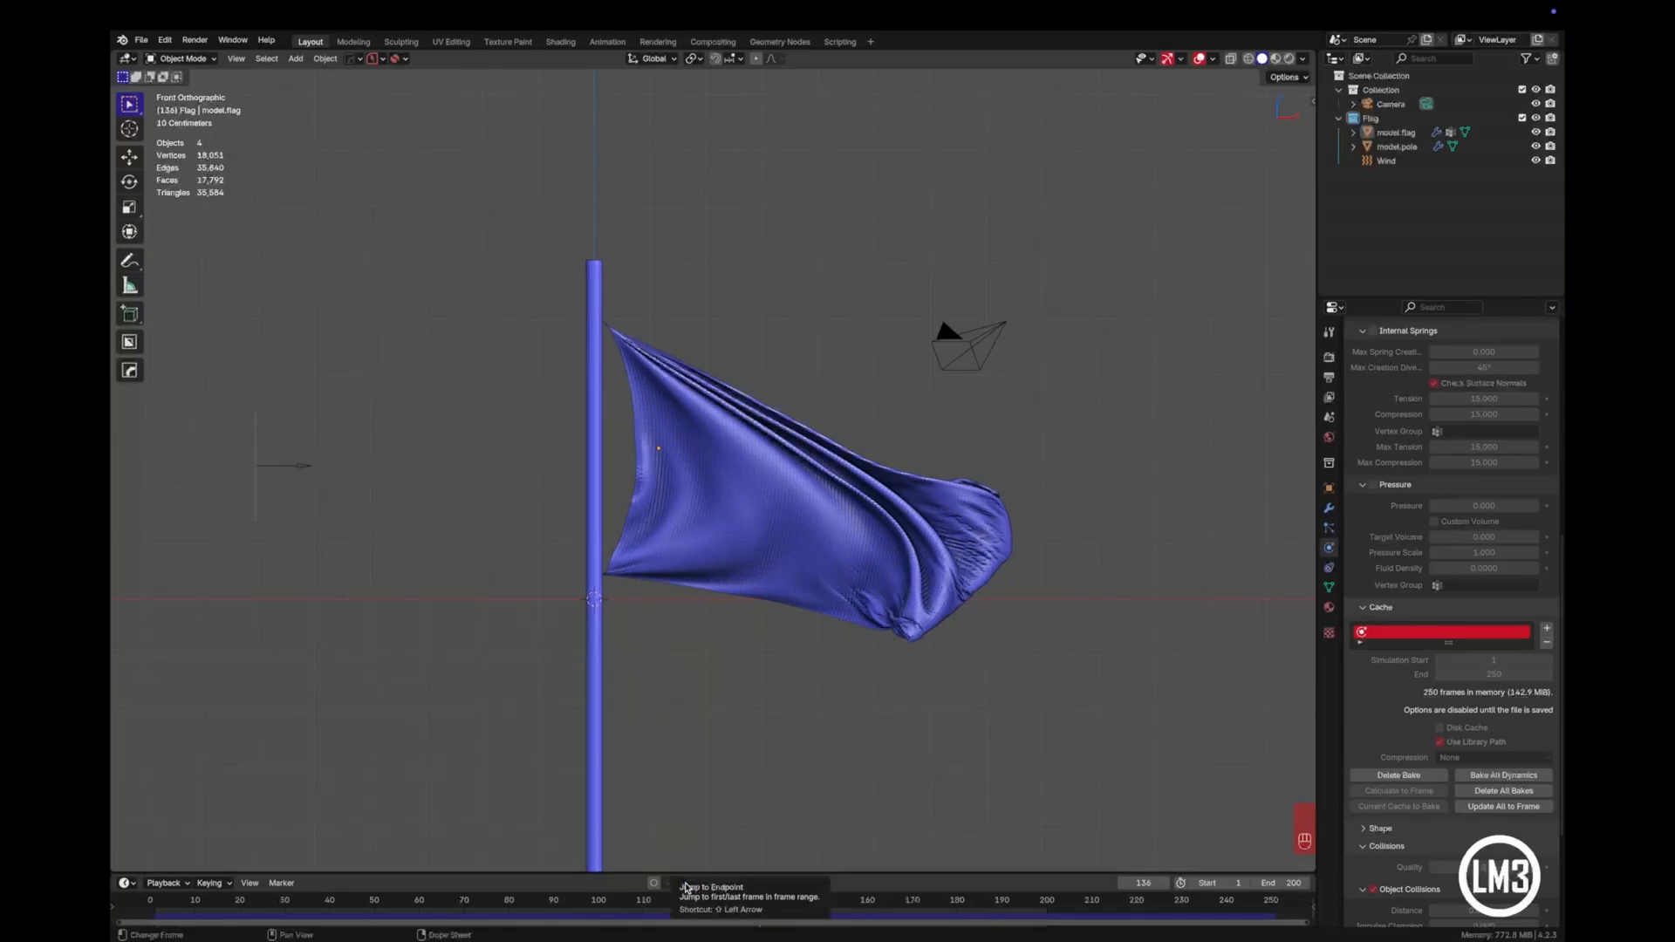
click(686, 885)
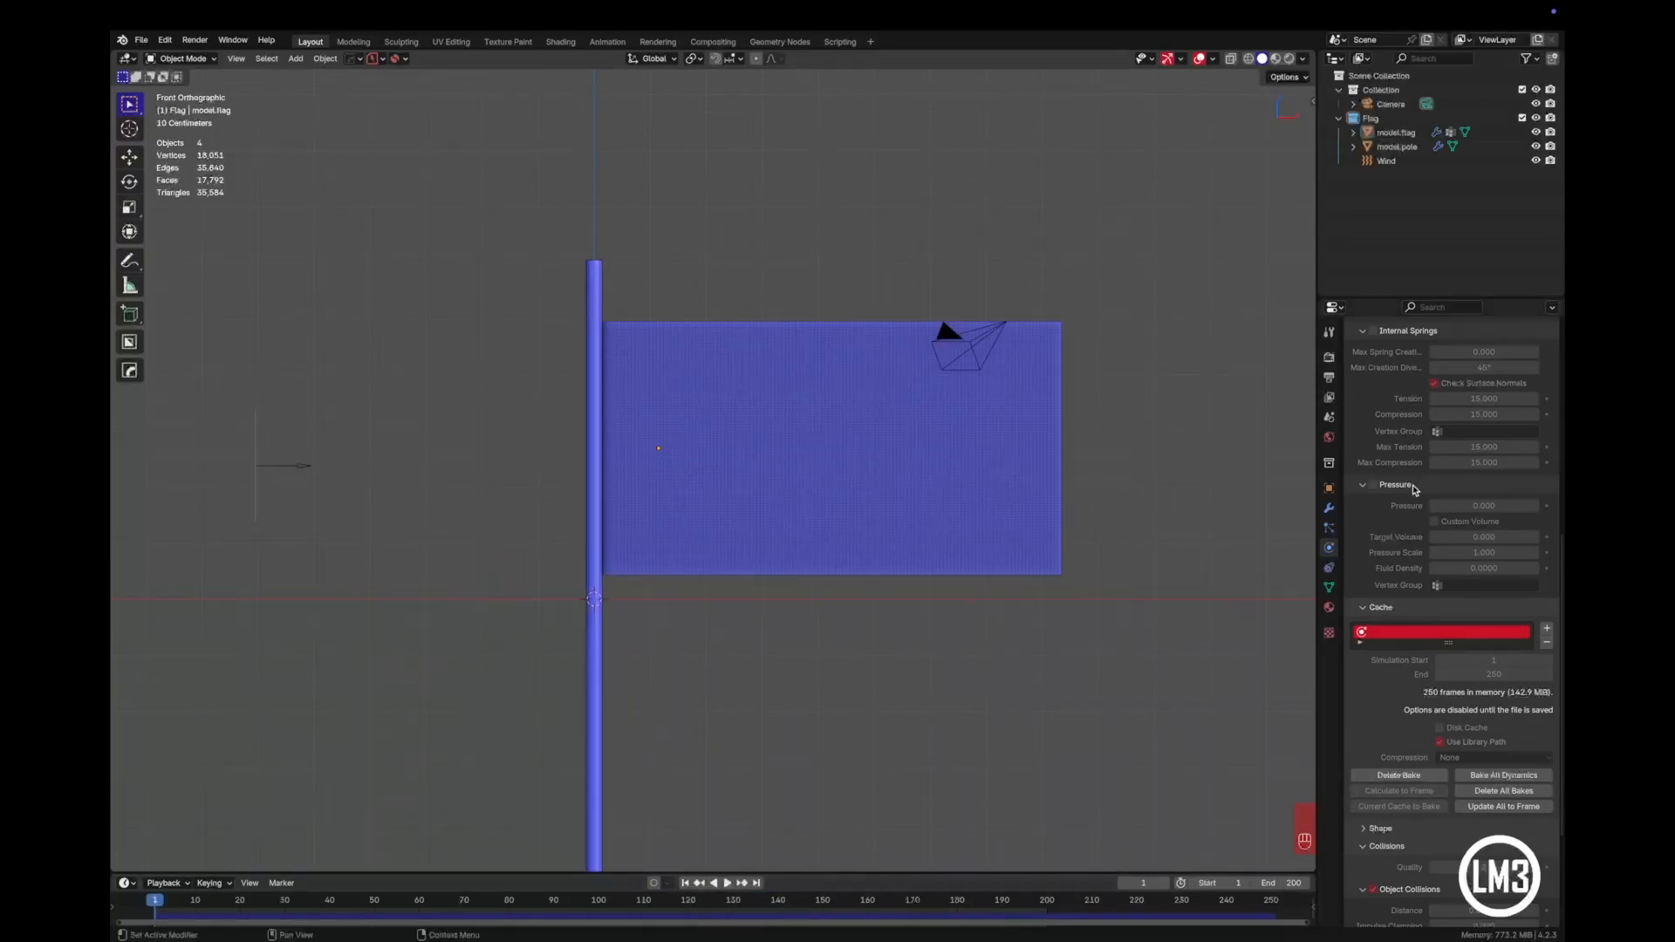
- Delete the flag's existing cloth bake and apply the Cotton cloth preset
click(965, 460)
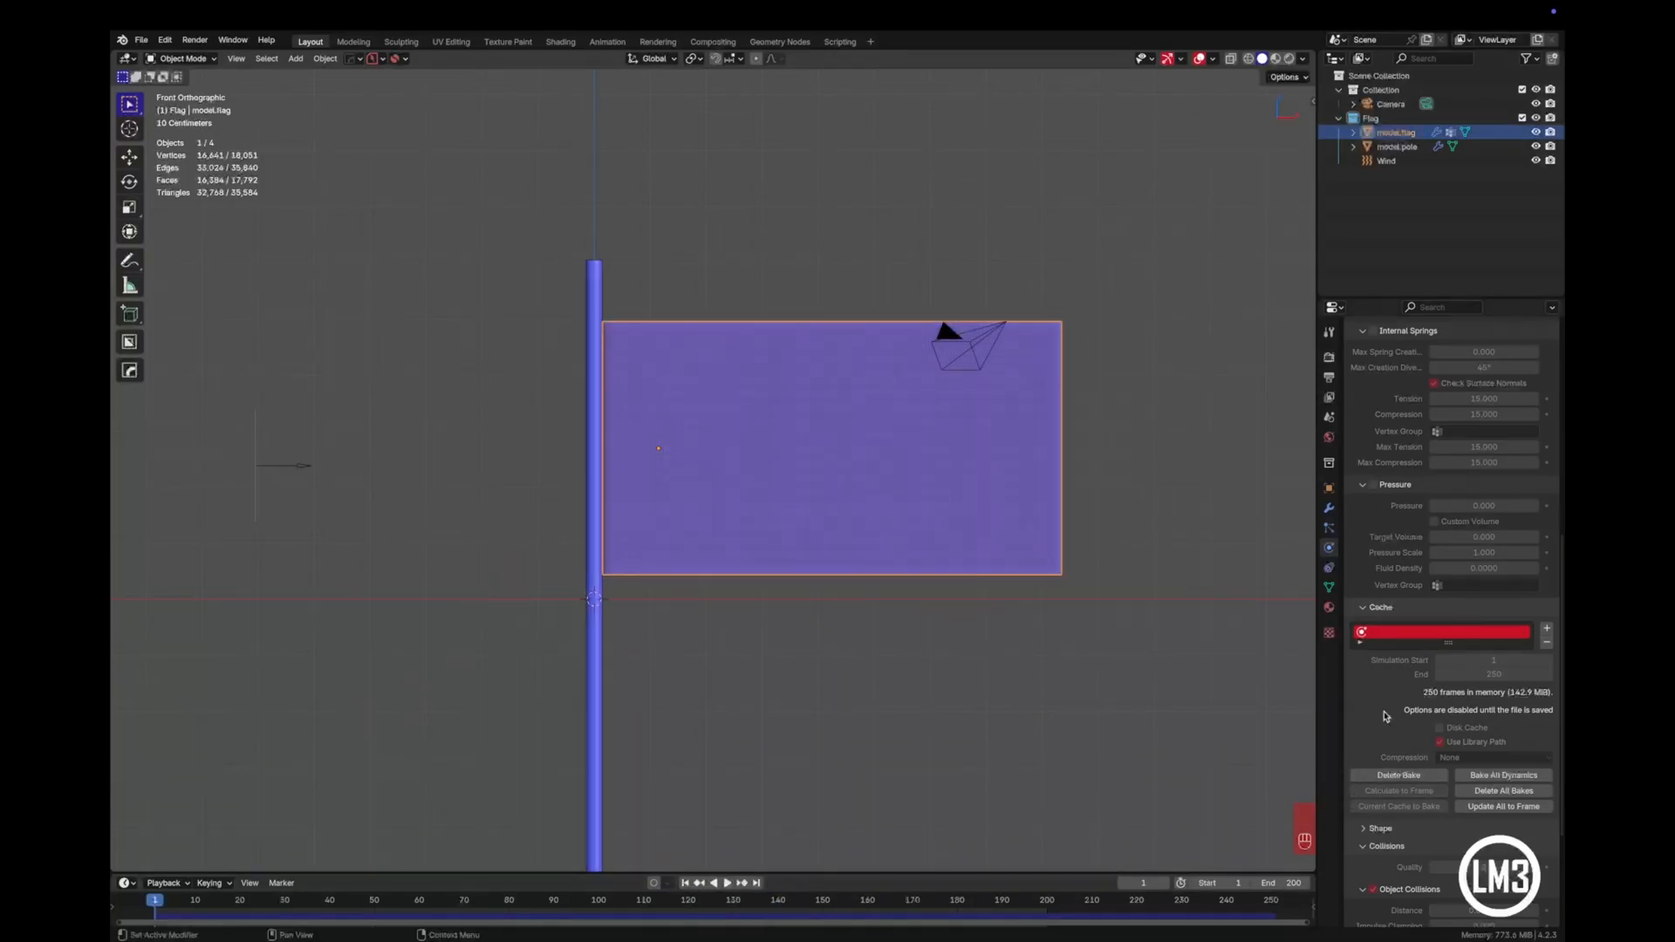
scroll(1447, 577, up, 5)
scroll(1447, 577, up, 10)
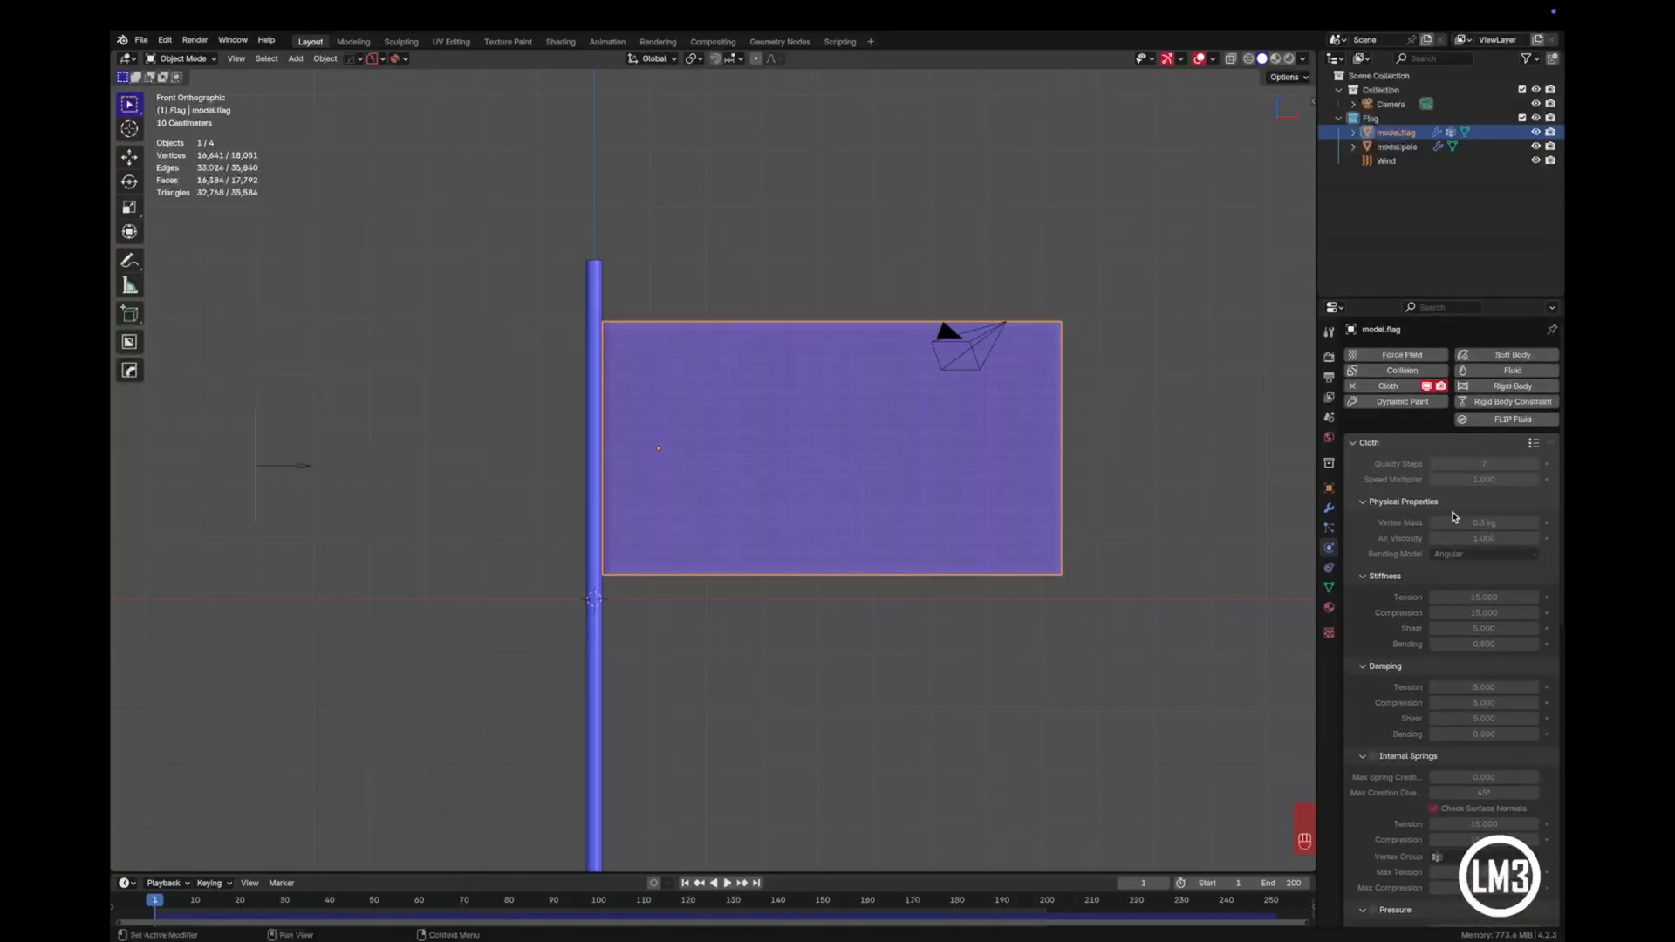
scroll(1454, 516, down, 13)
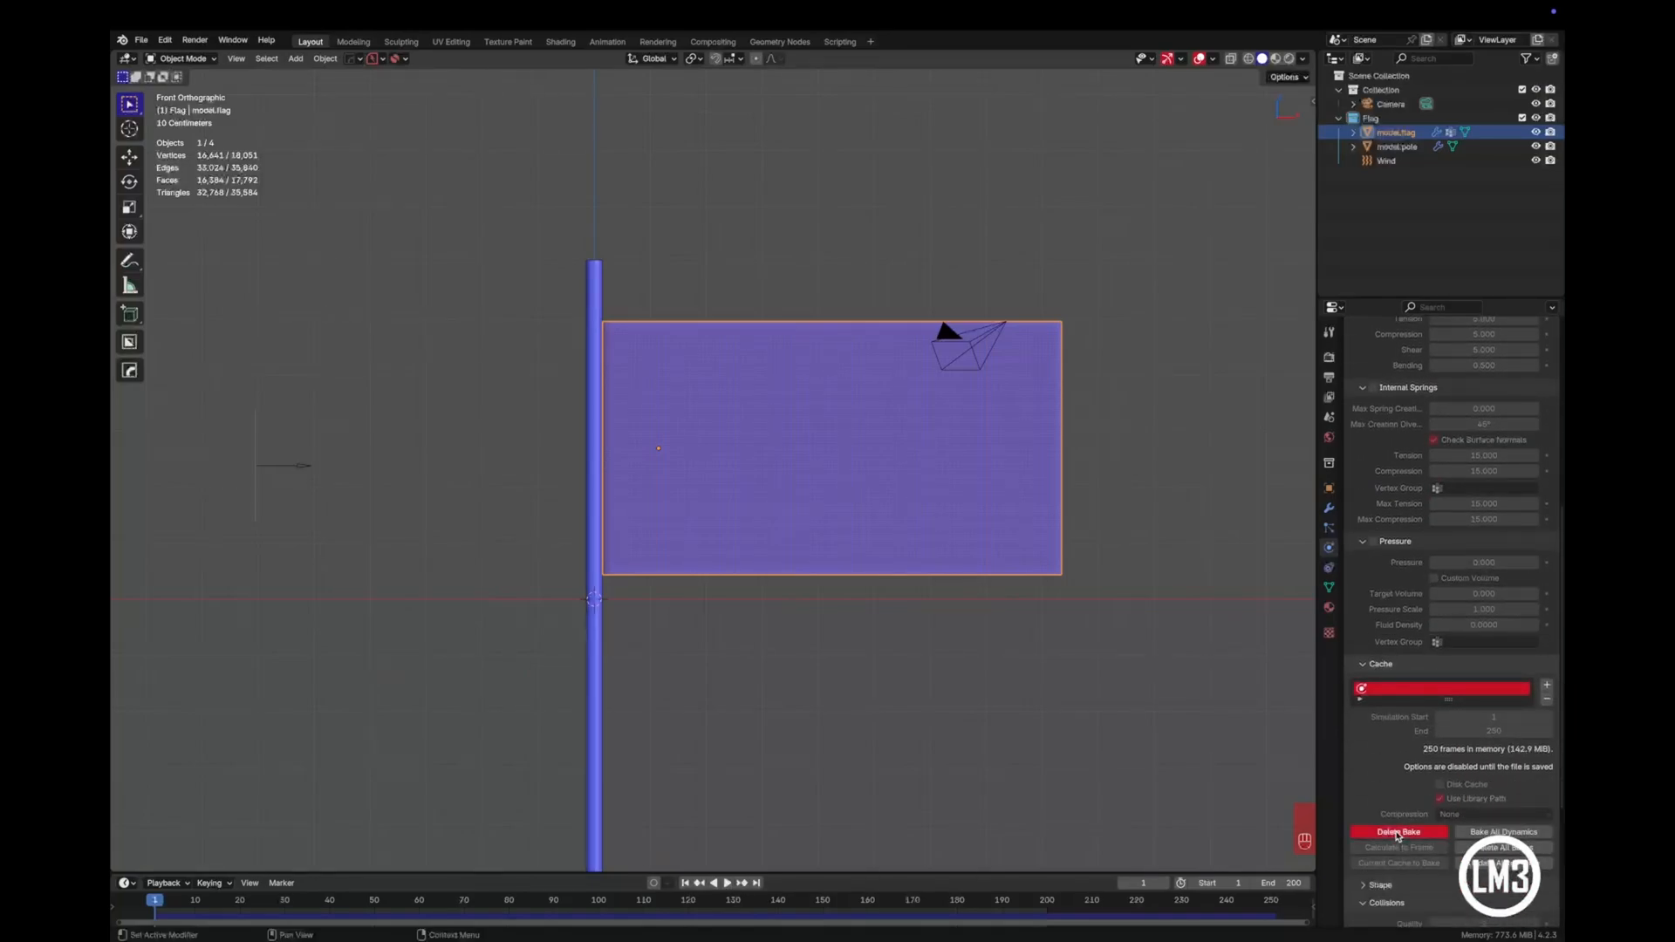
click(1399, 833)
scroll(1483, 611, up, 13)
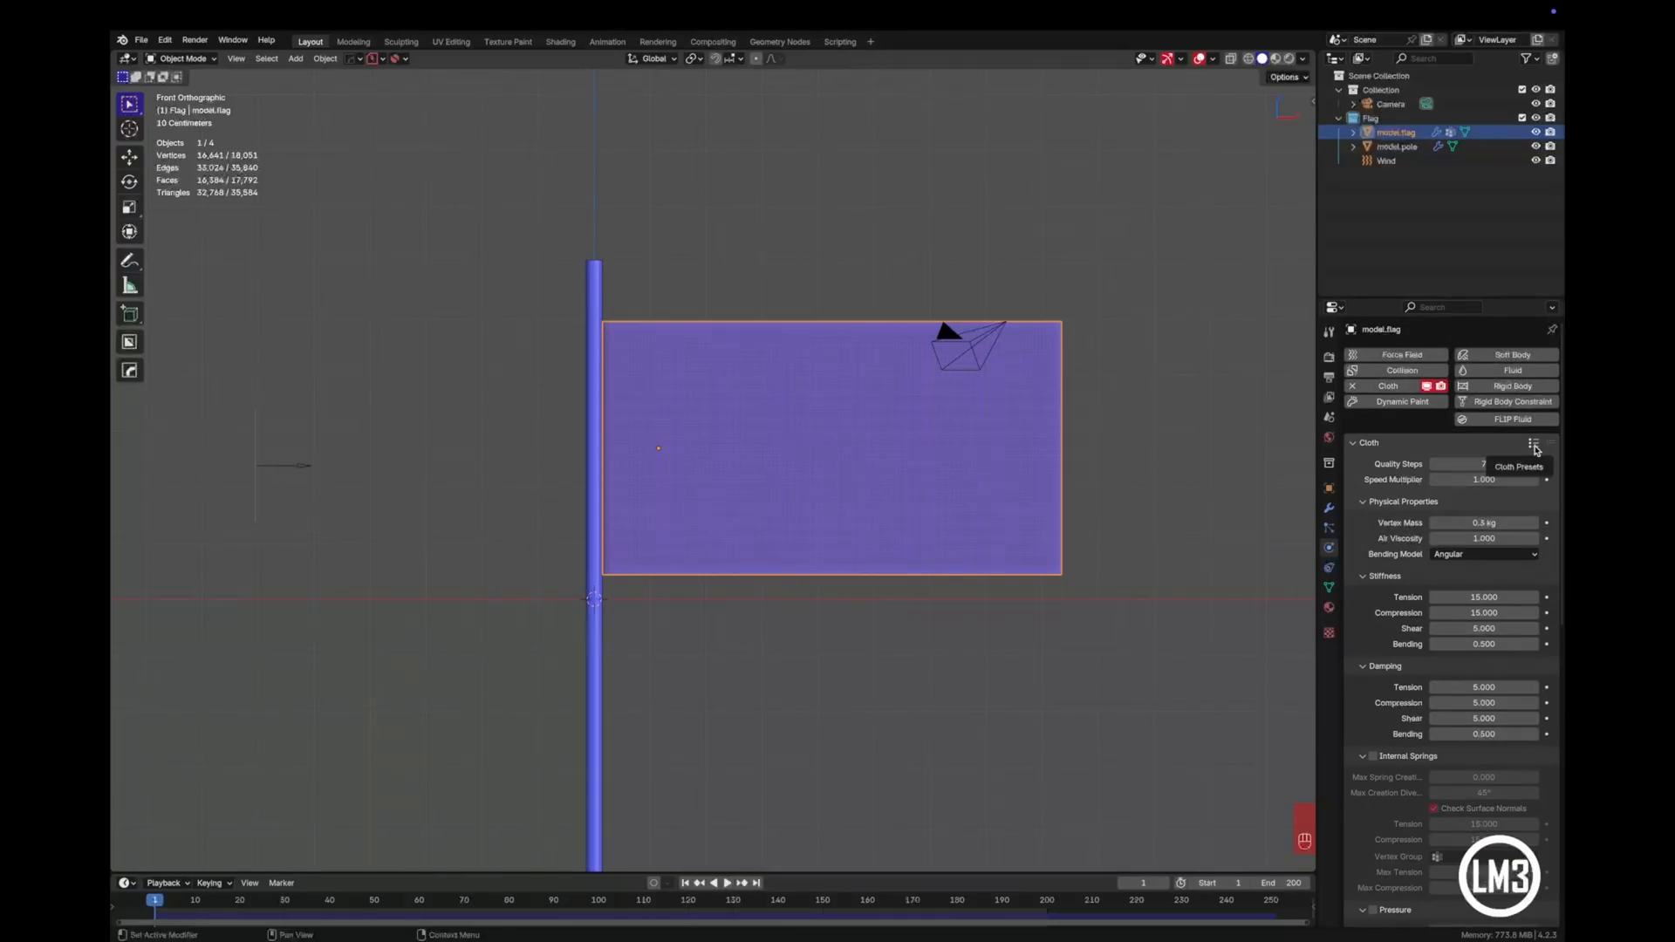
click(1533, 445)
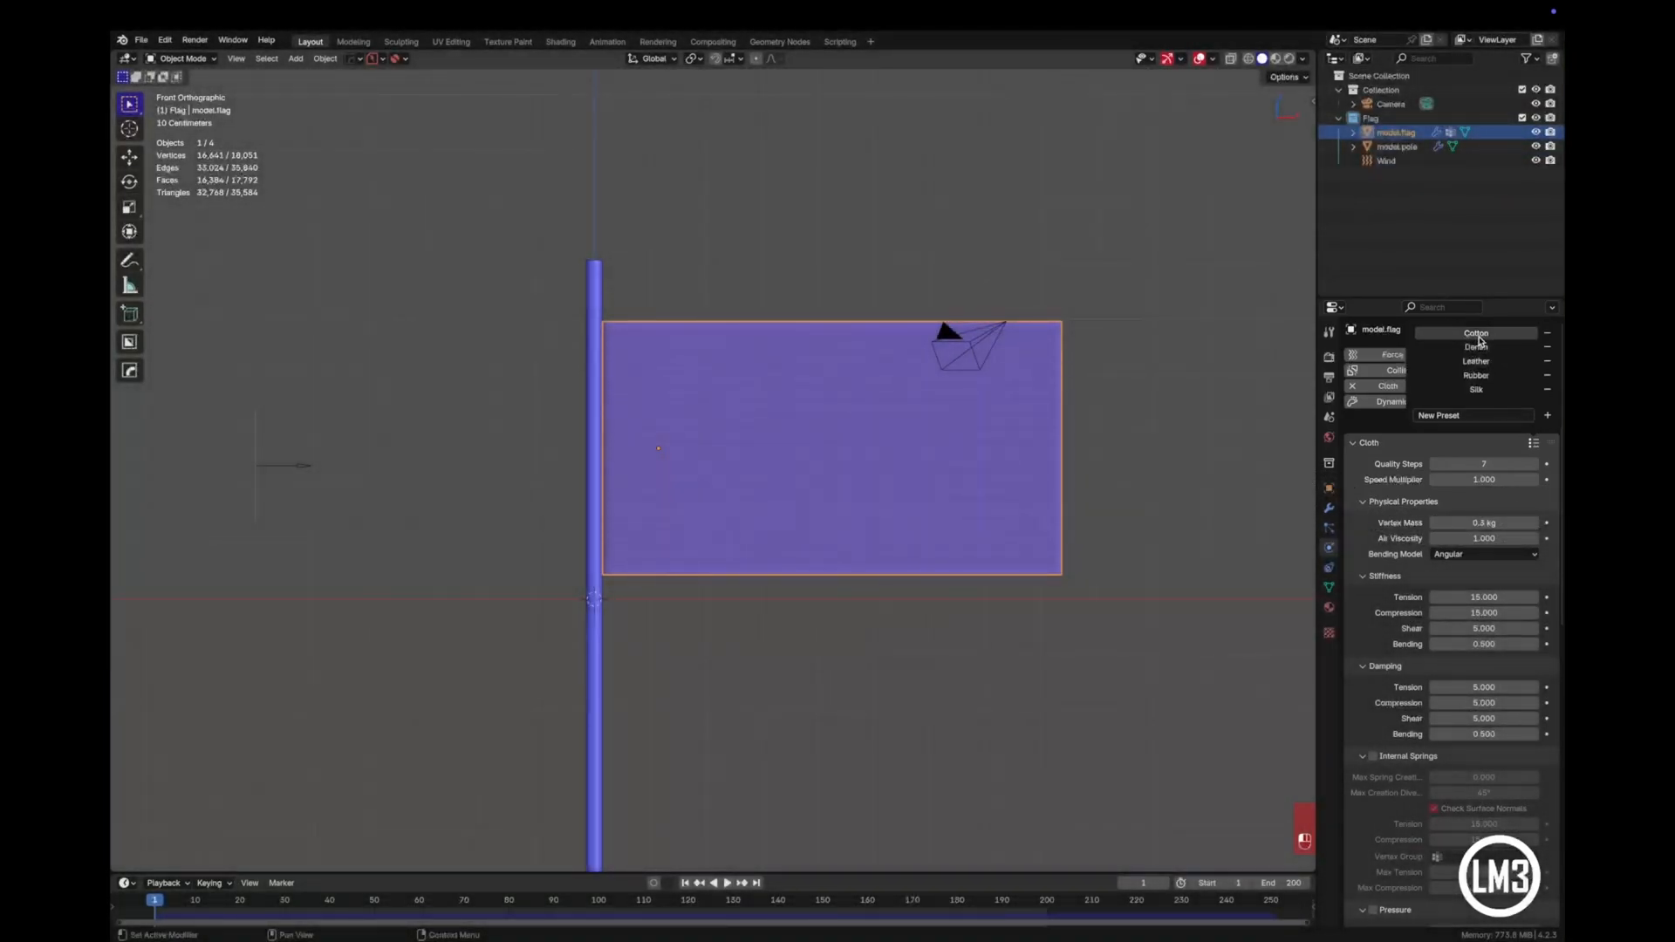
click(1478, 336)
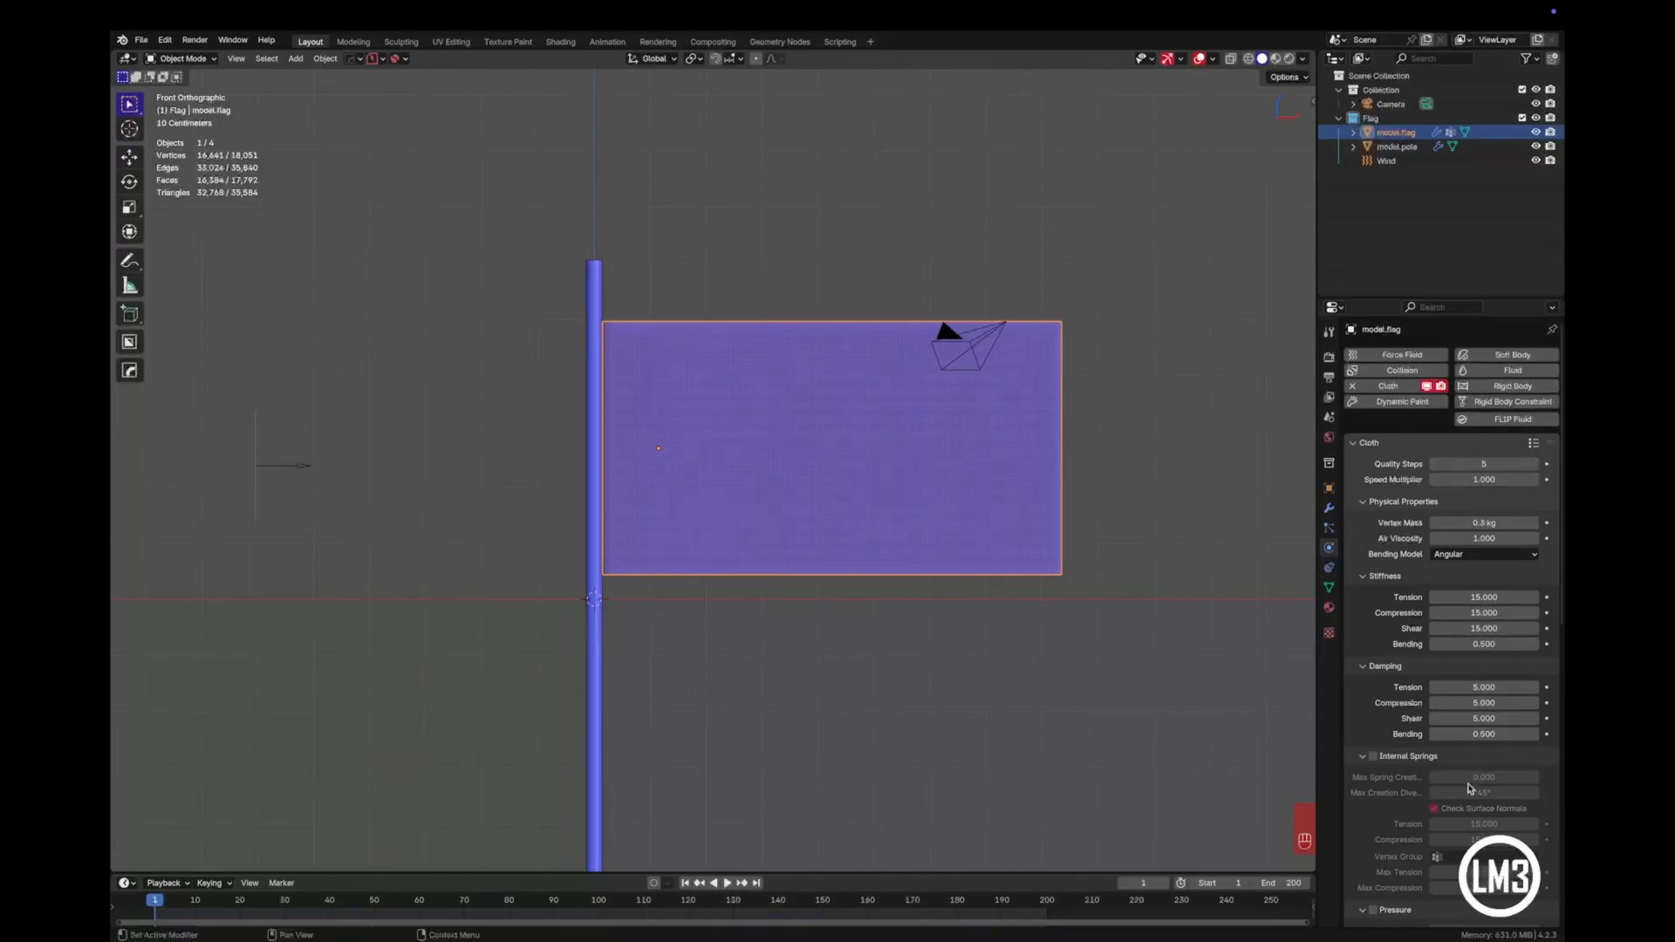
- Bake the flag's cloth simulation with the Cotton settings over frames 1 to 250
scroll(1463, 593, down, 8)
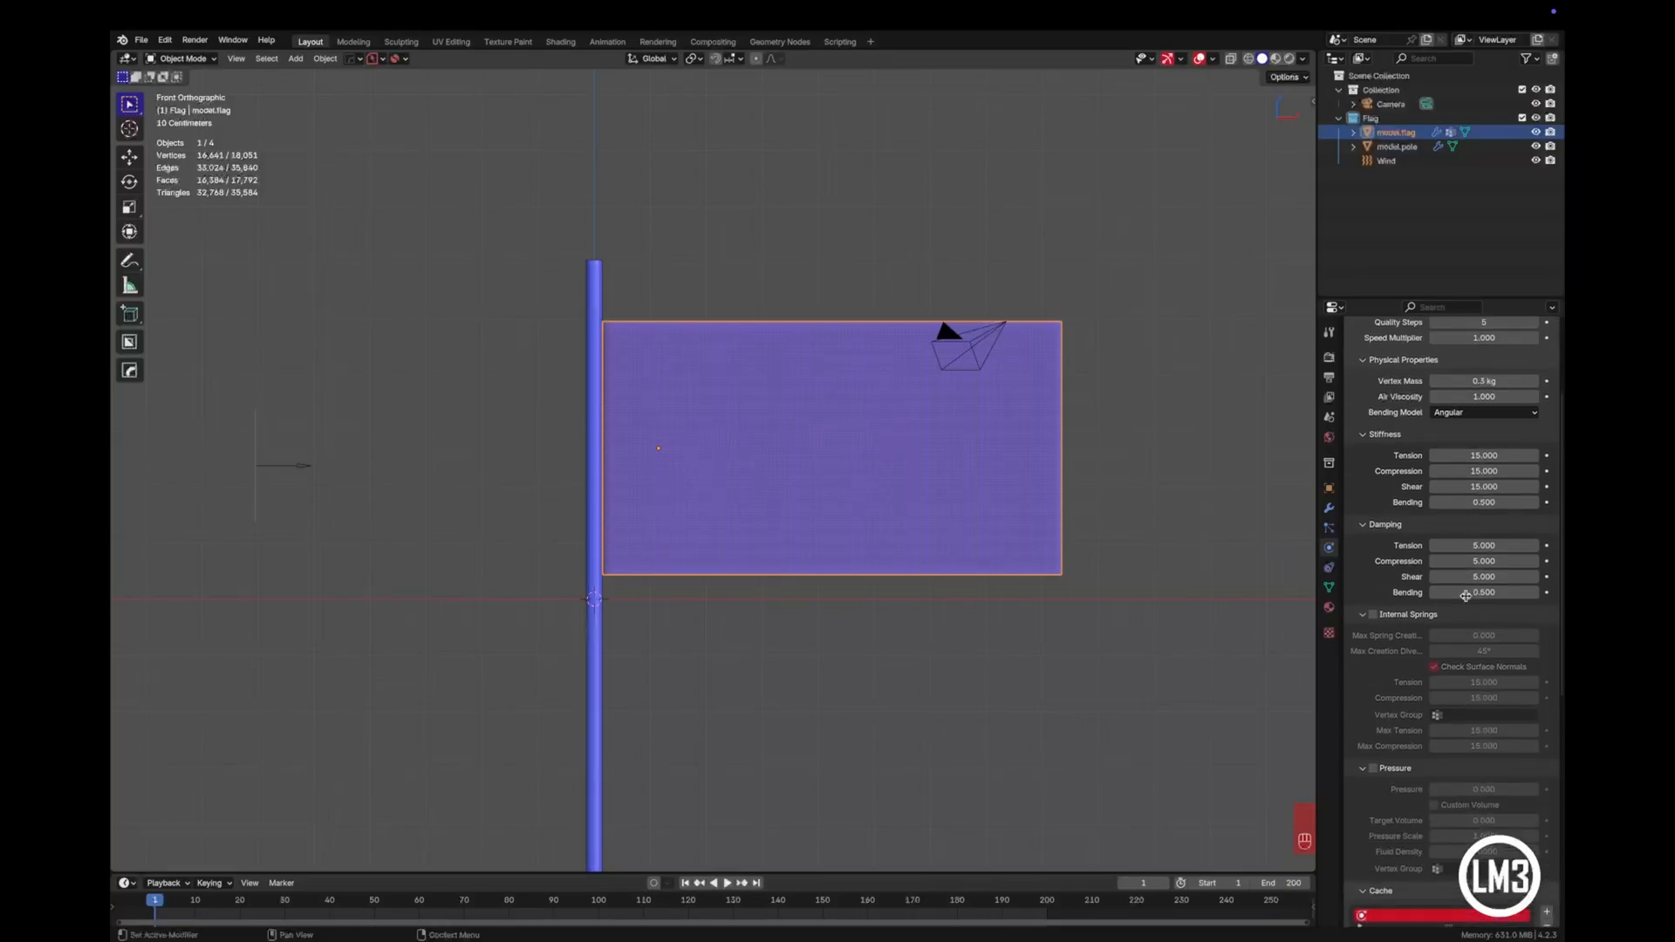
scroll(1464, 594, down, 2)
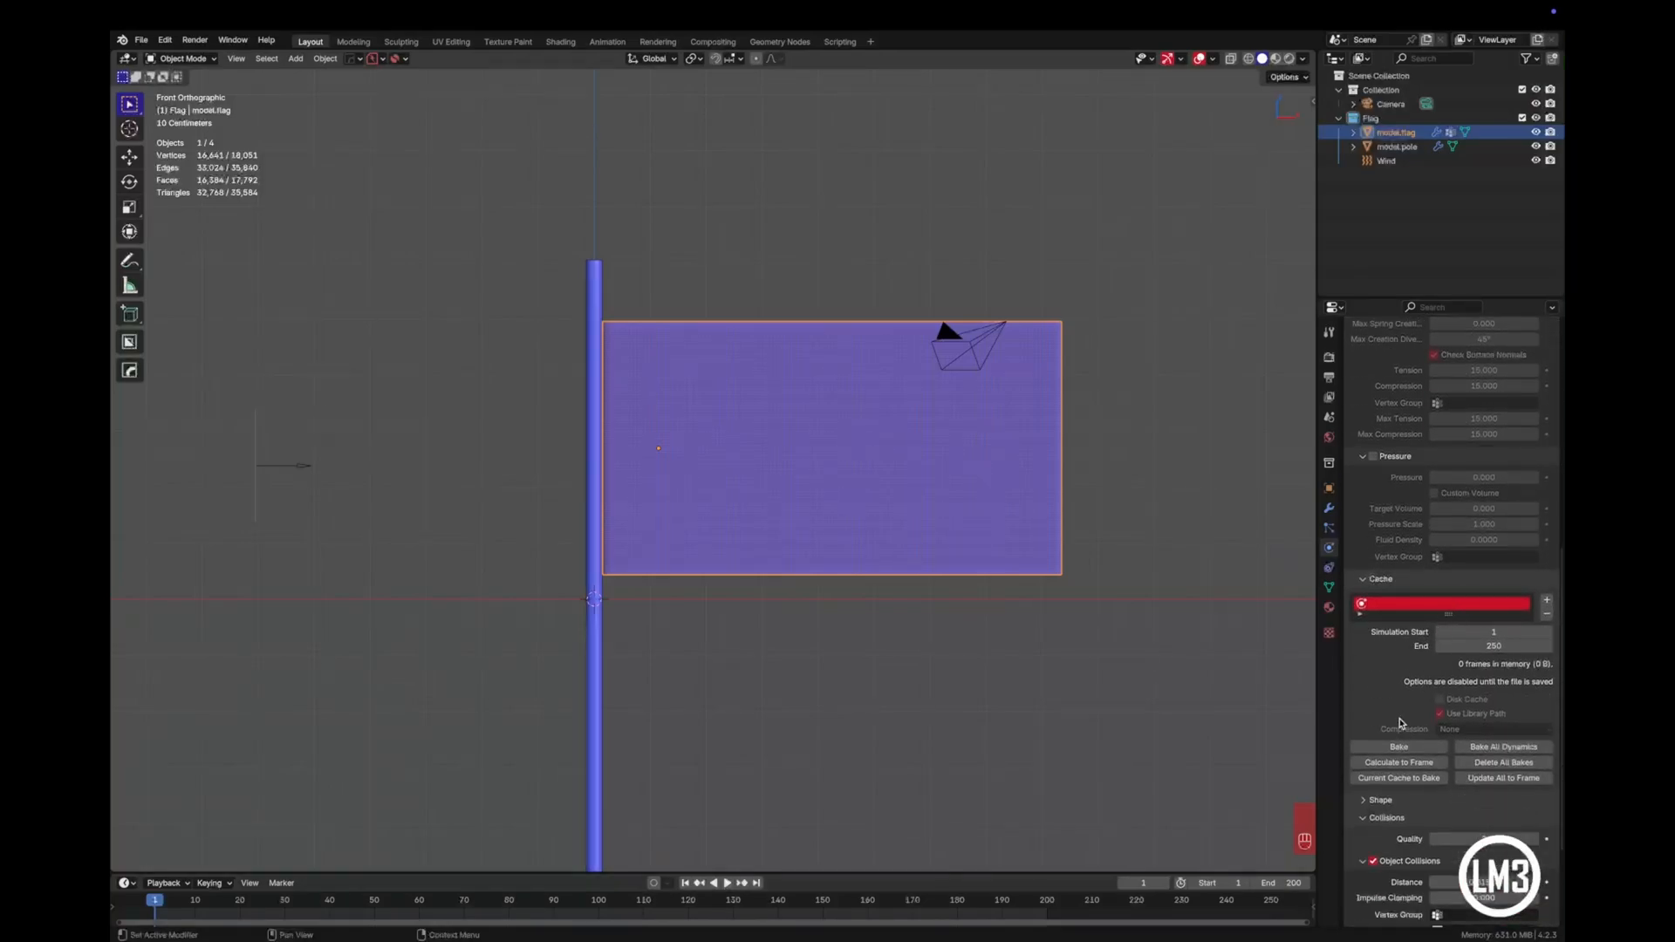
scroll(1400, 722, down, 2)
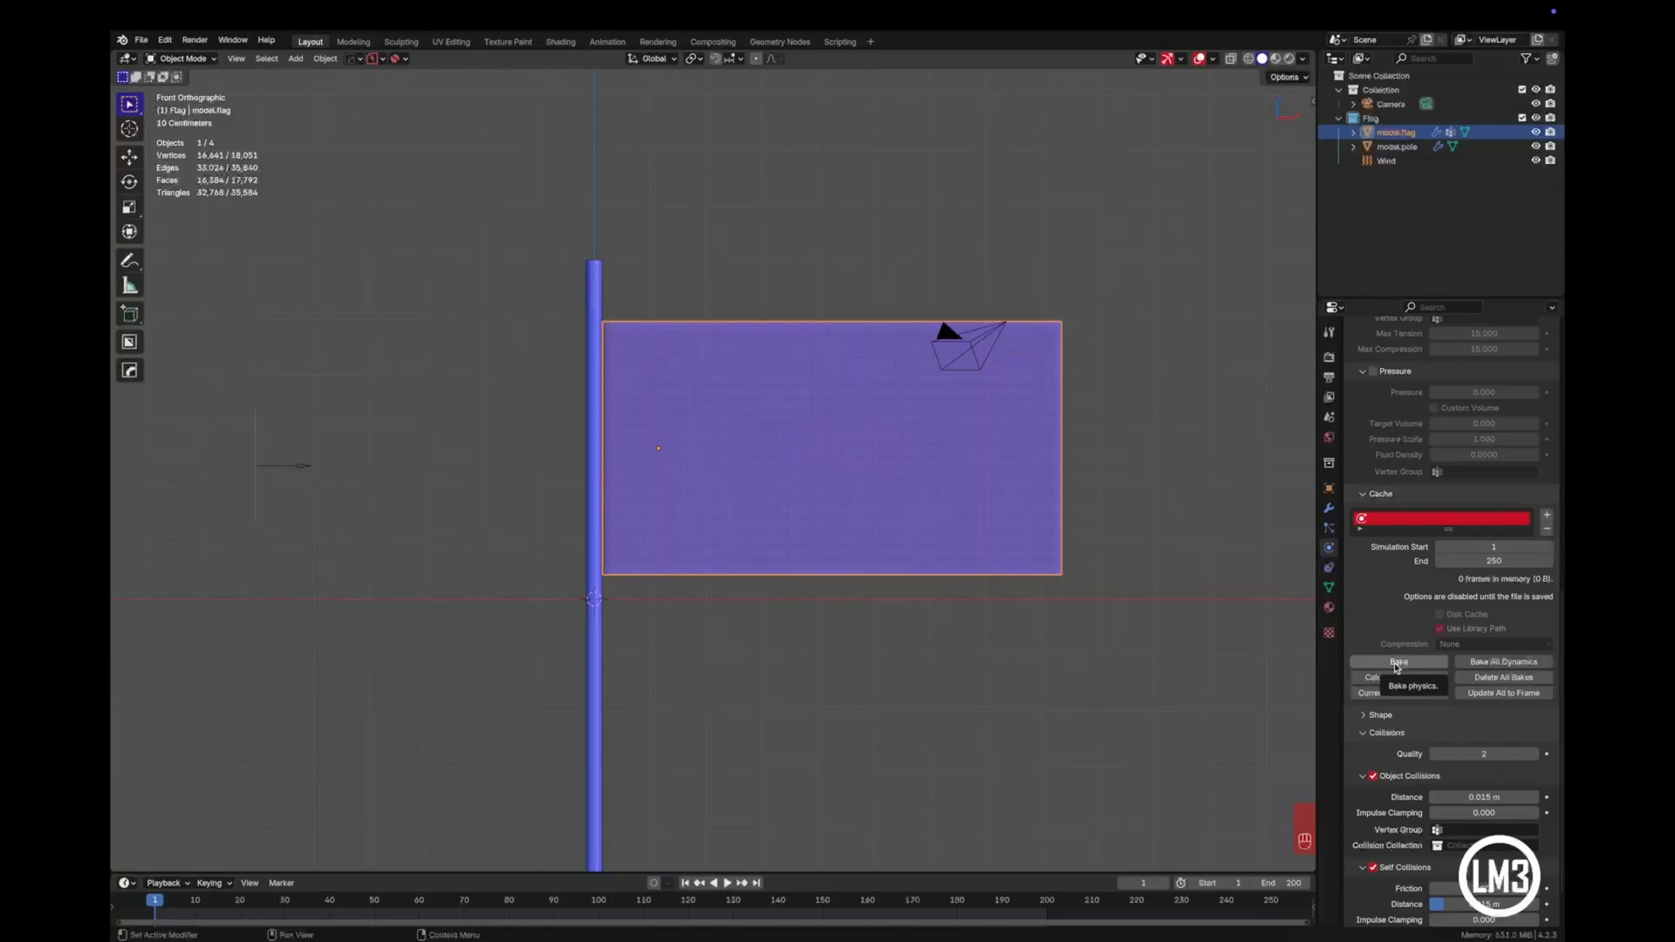
click(1397, 663)
key(shift+Left)
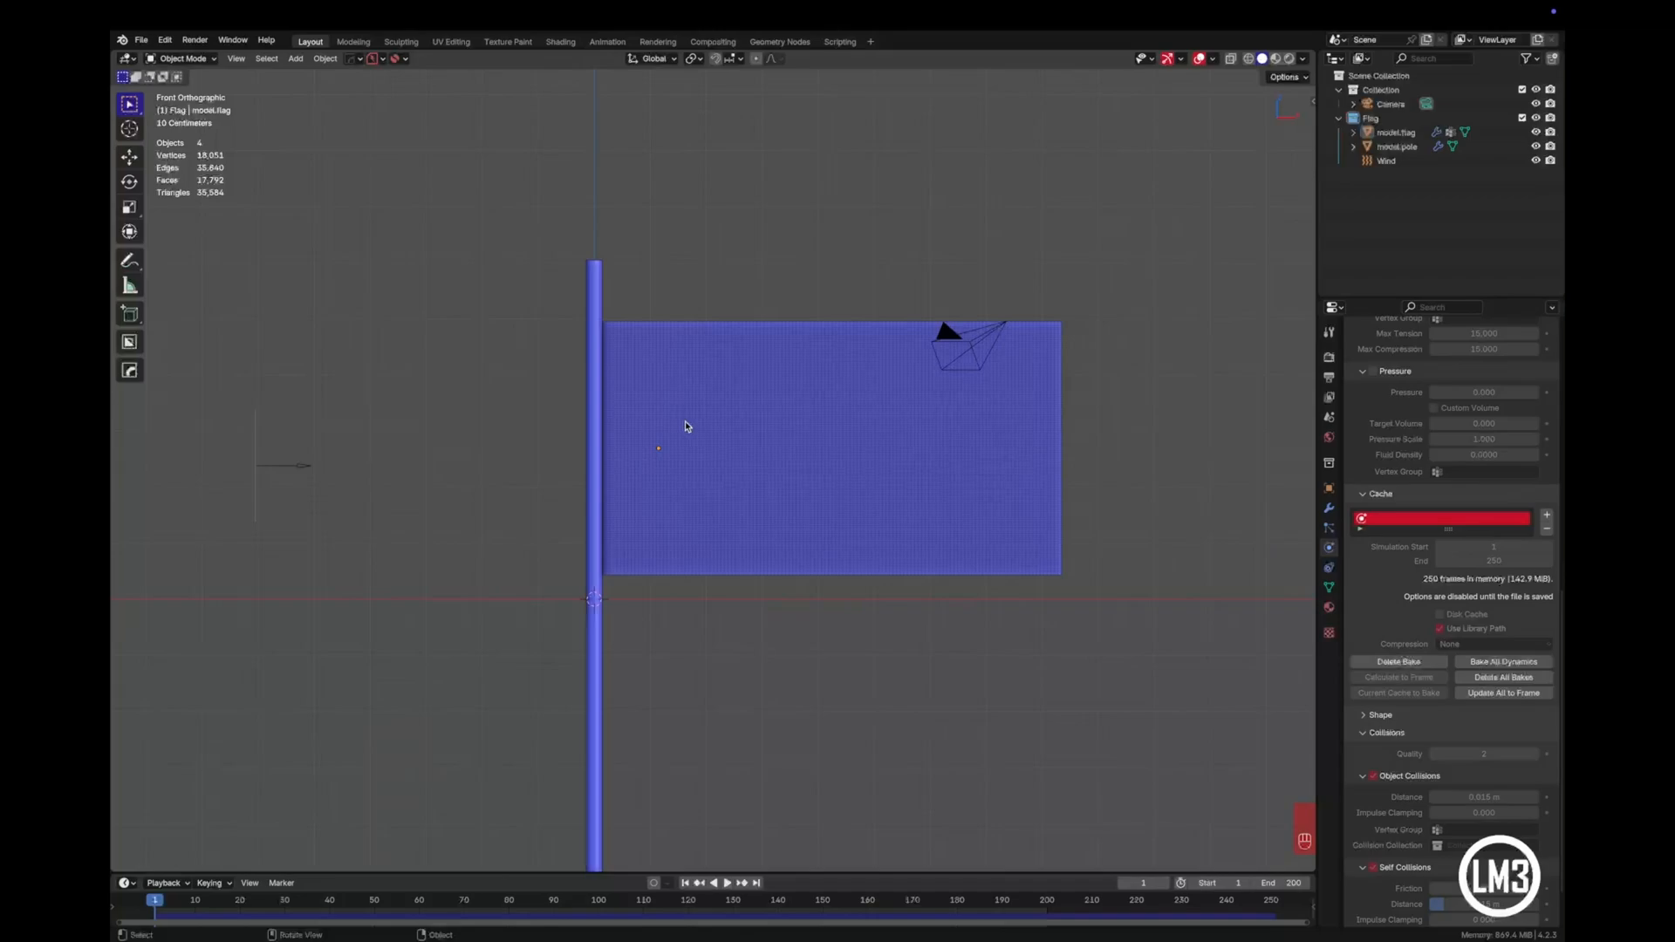
- Play the cotton flag's baked simulation in the wind and go back to the first frame
key(space)
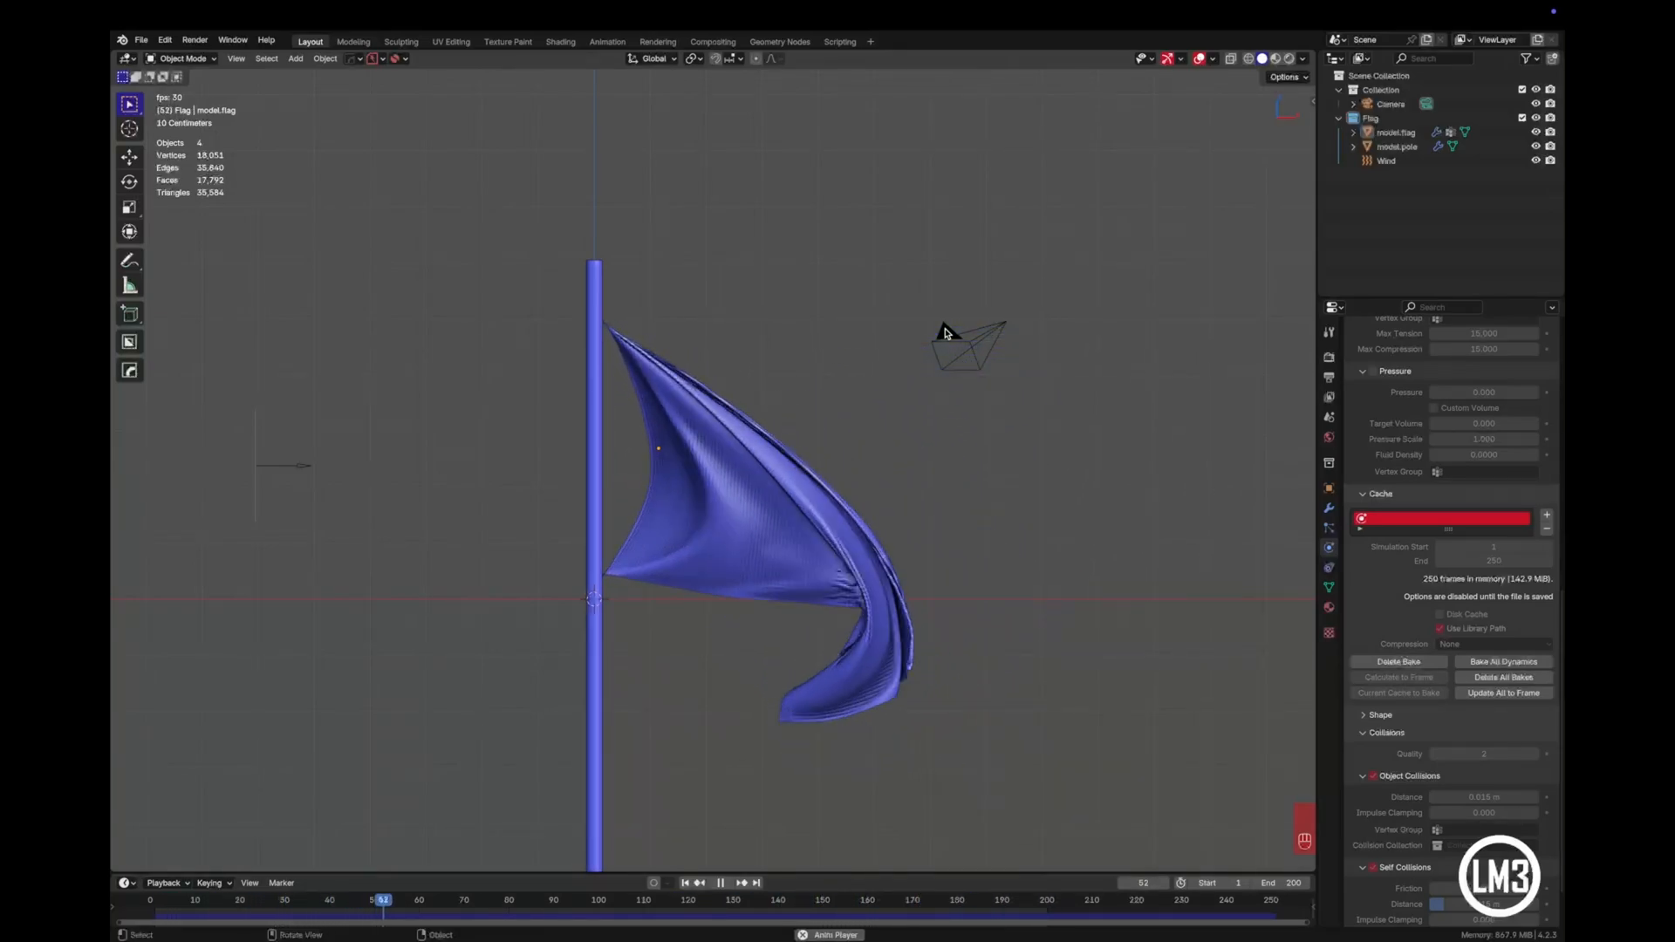
key(space)
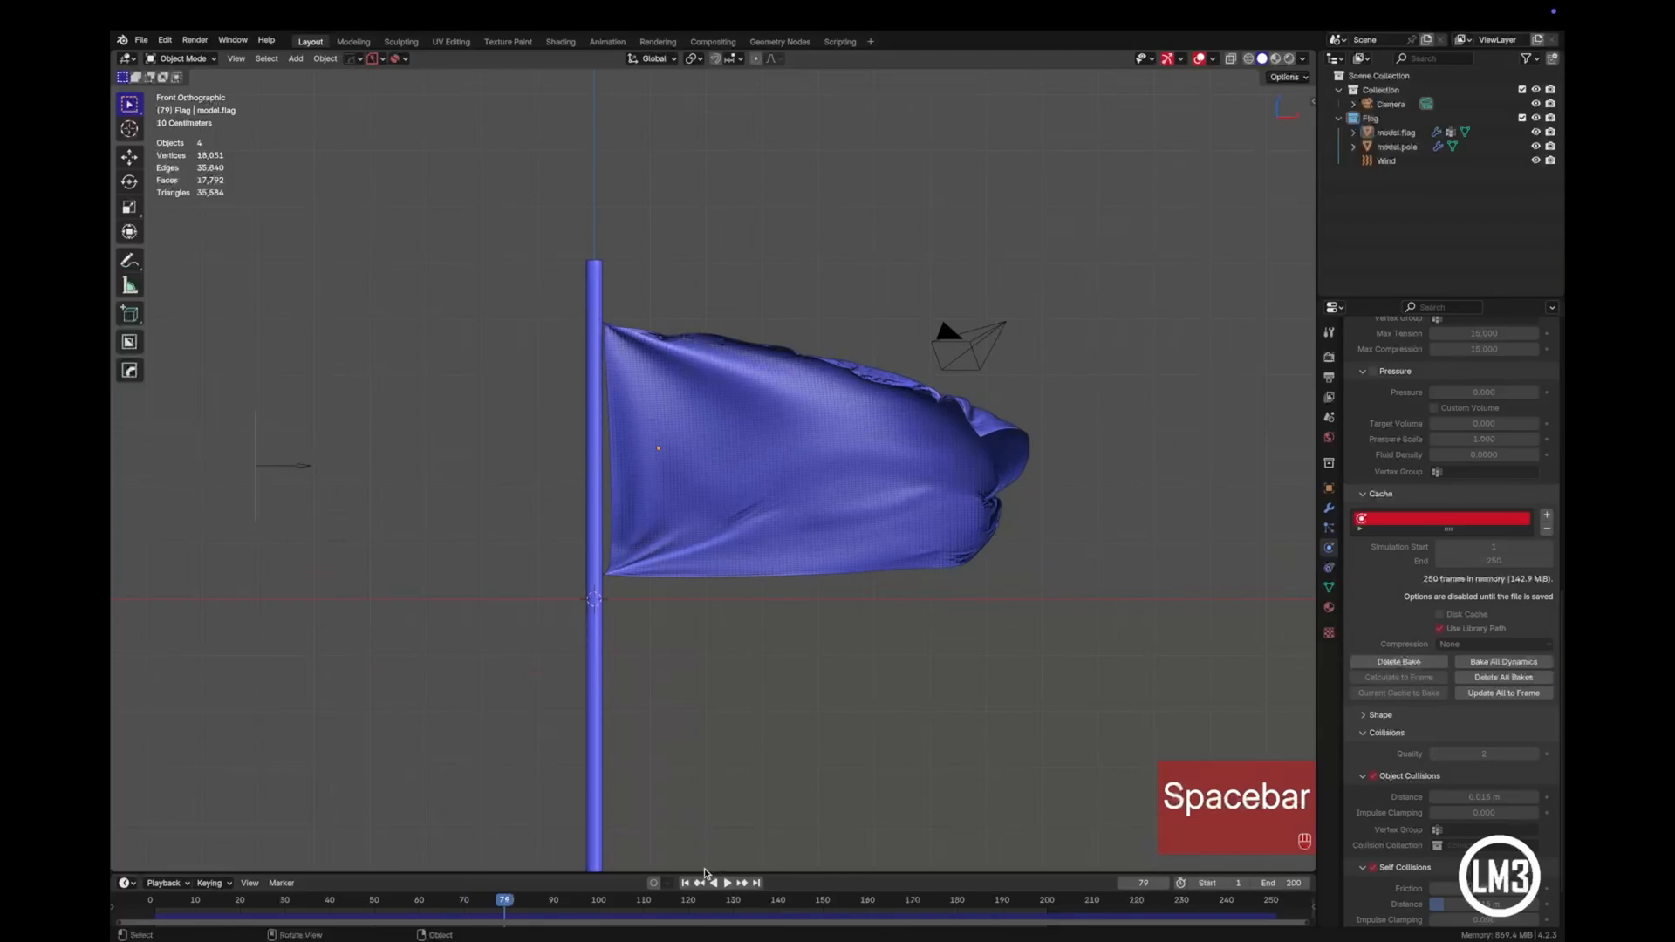
click(686, 883)
- Set the scene's end frame to 250 and play the baked flag animation
double_click(1292, 883)
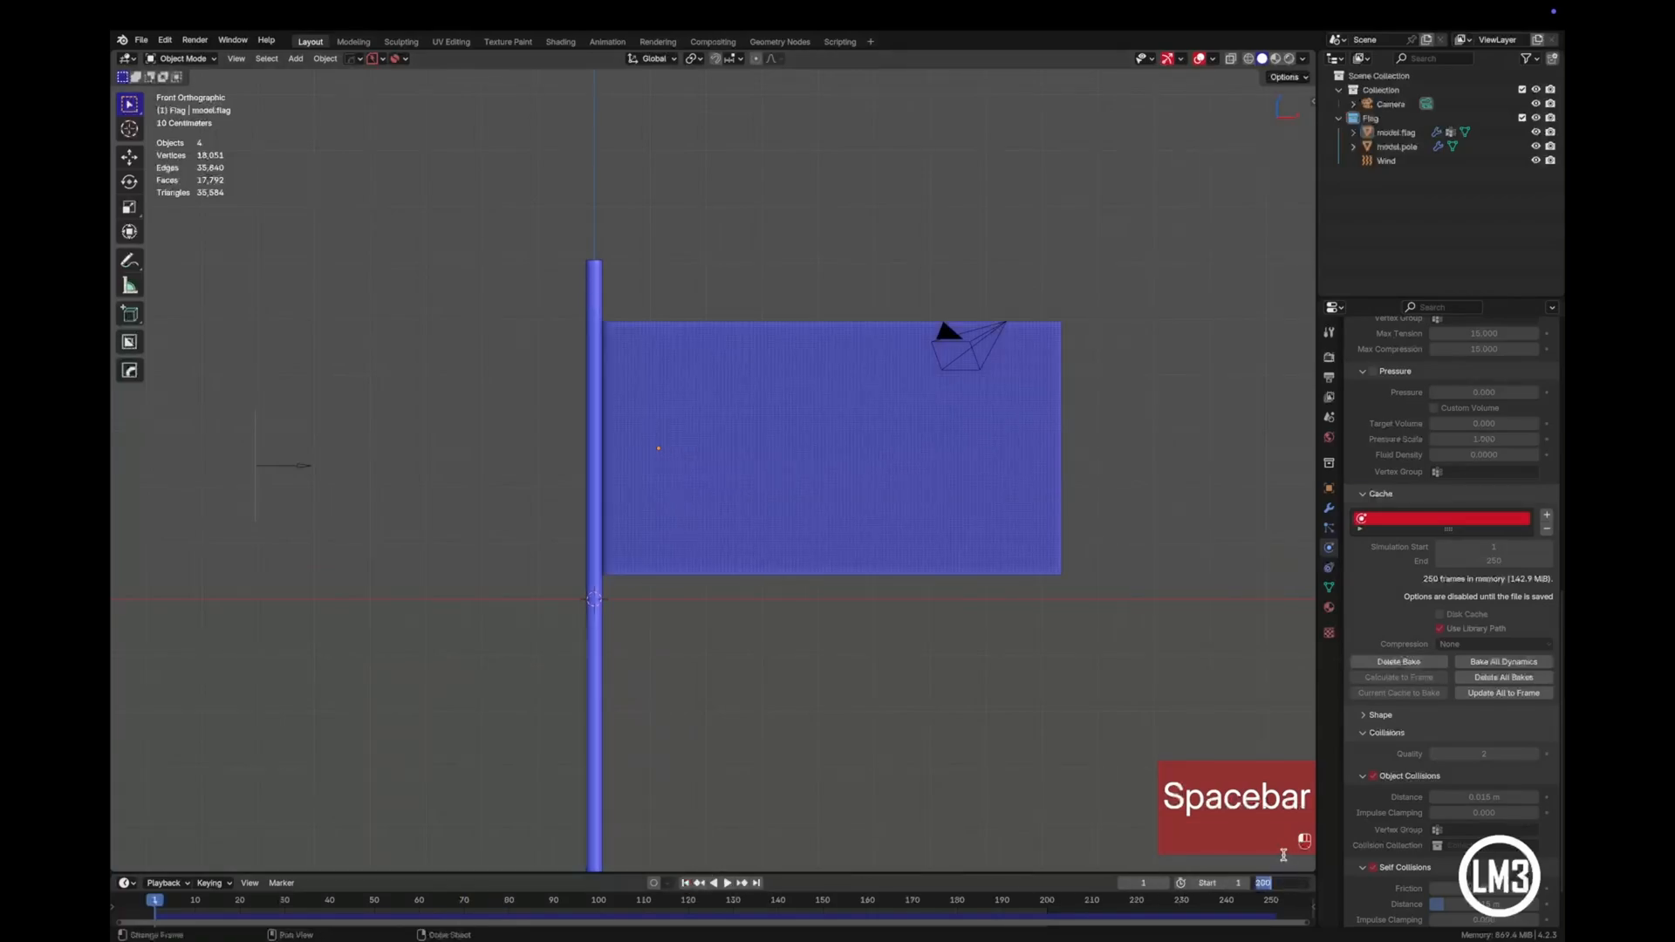
text(250)
key(Return)
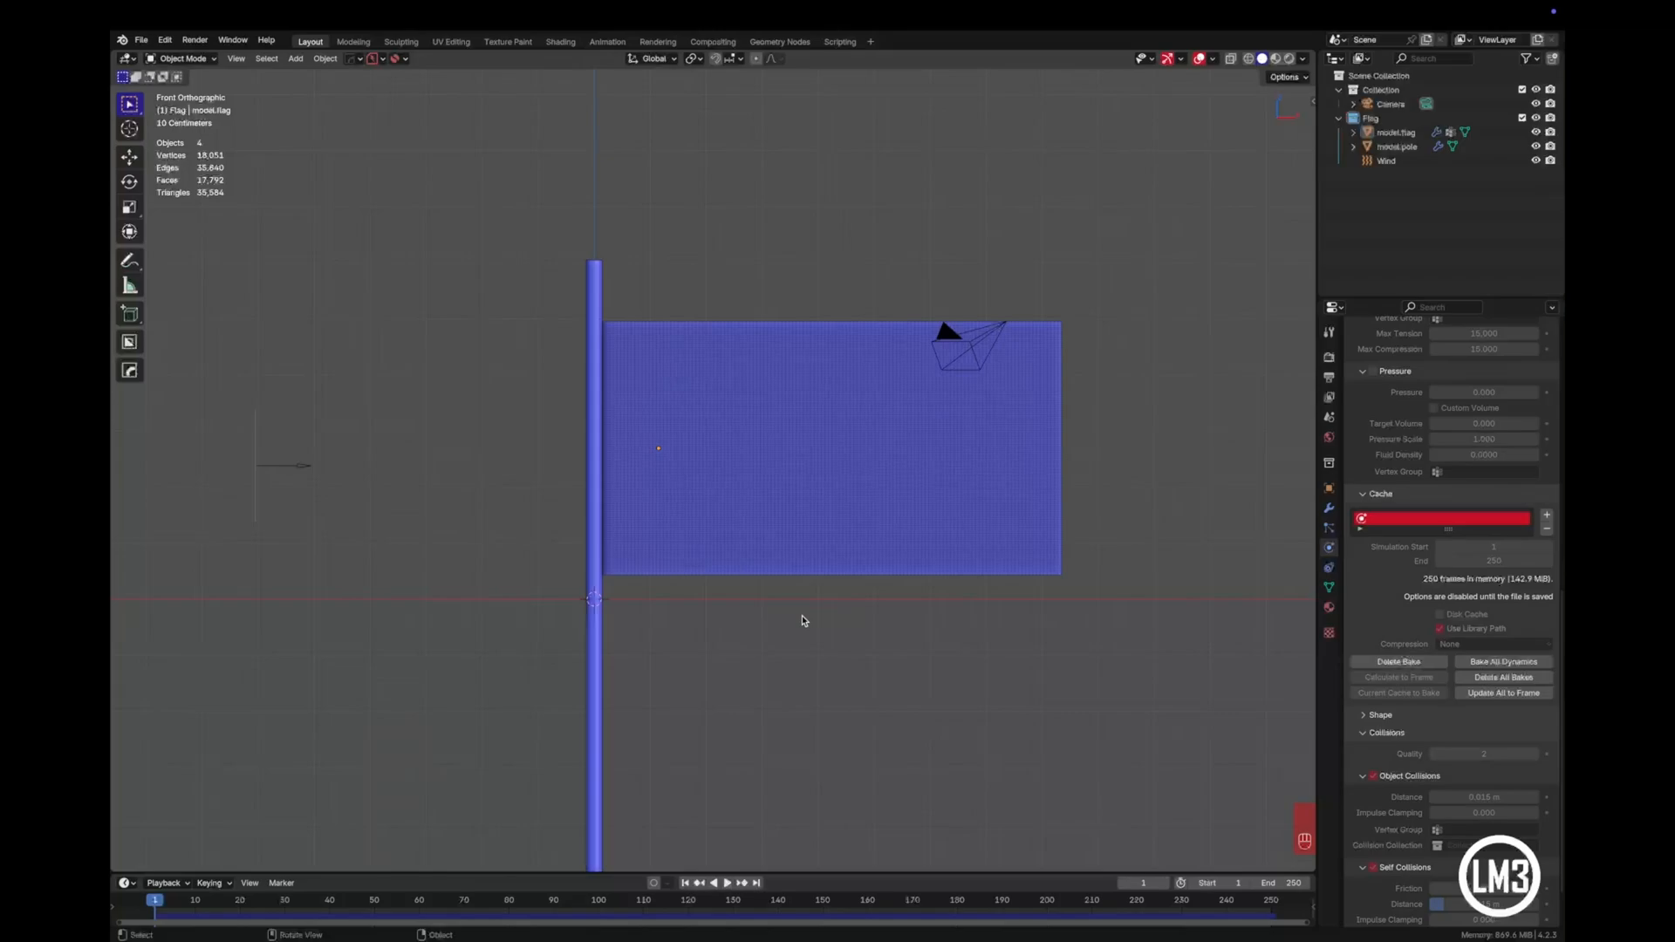
key(space)
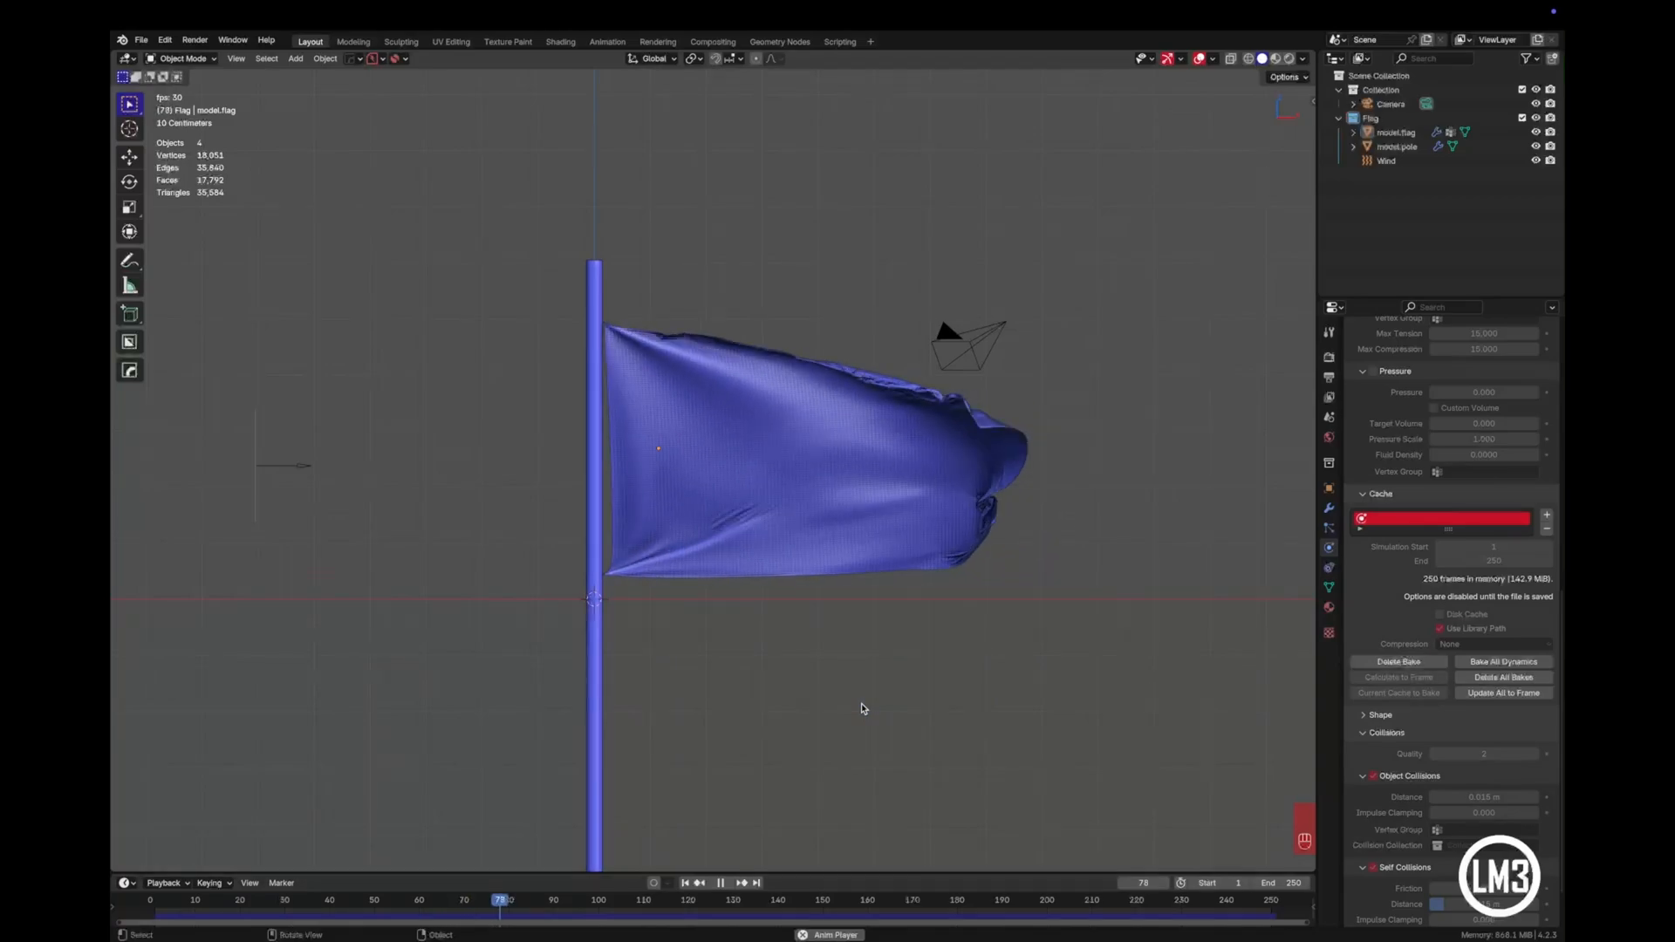
key(space)
- Move the playhead to frame 90 and set the scene's start frame to 90
mouse_move(549, 900)
mouse_down()
mouse_move(353, 899)
mouse_move(560, 916)
mouse_up()
click(1229, 886)
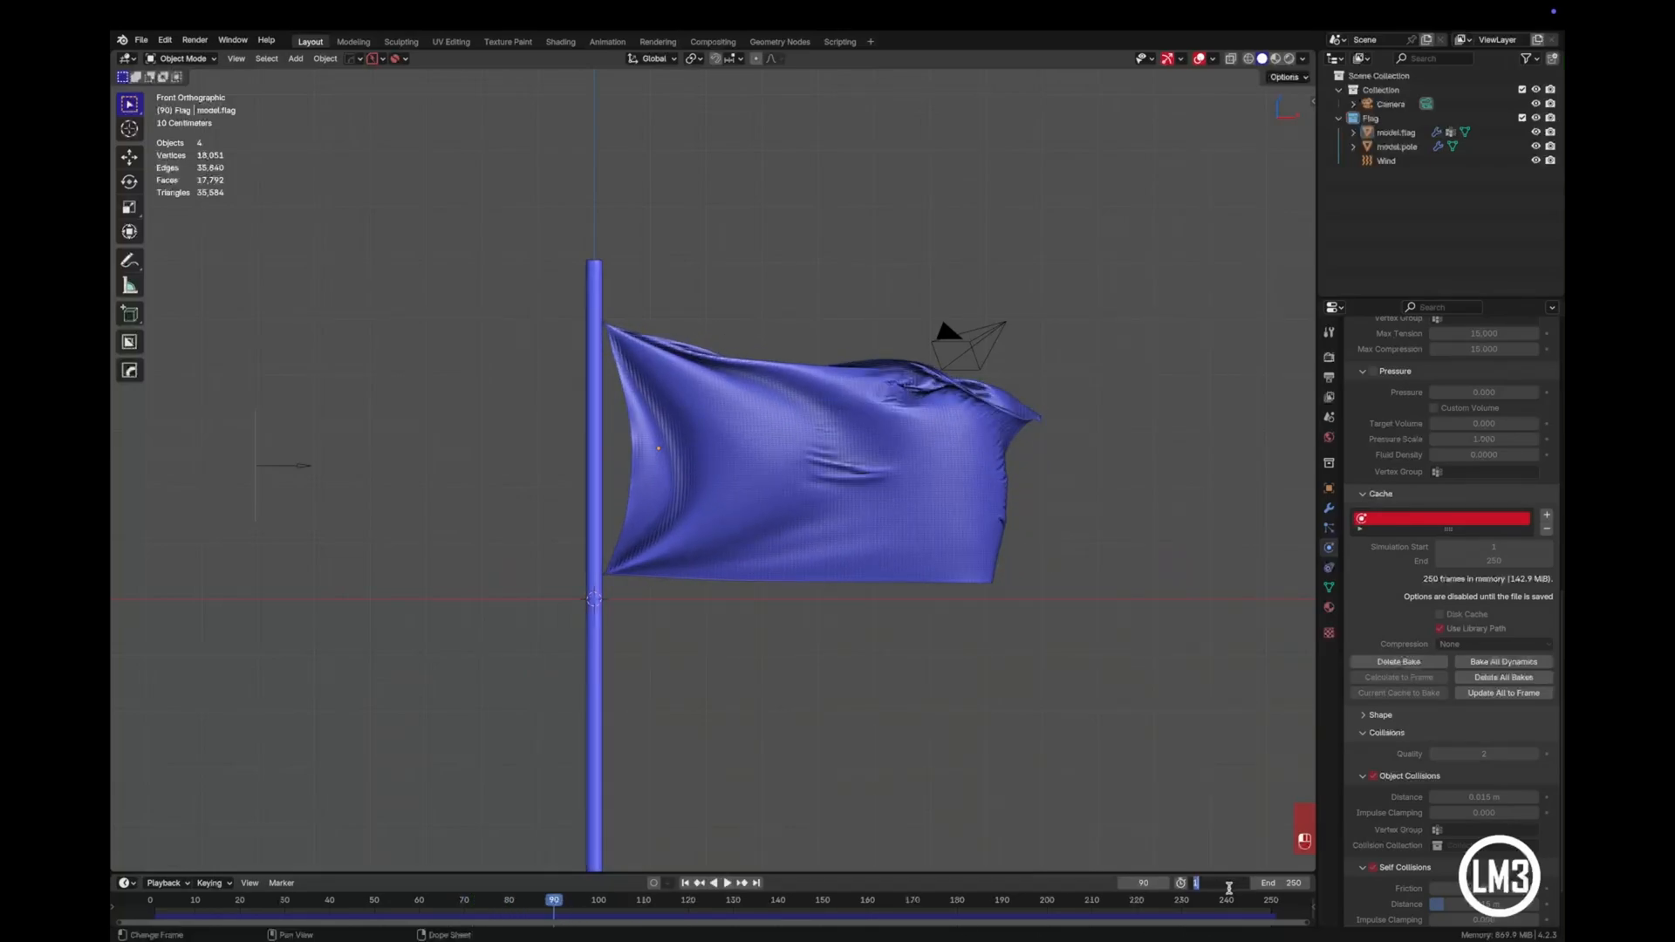
text(90)
key(Return)
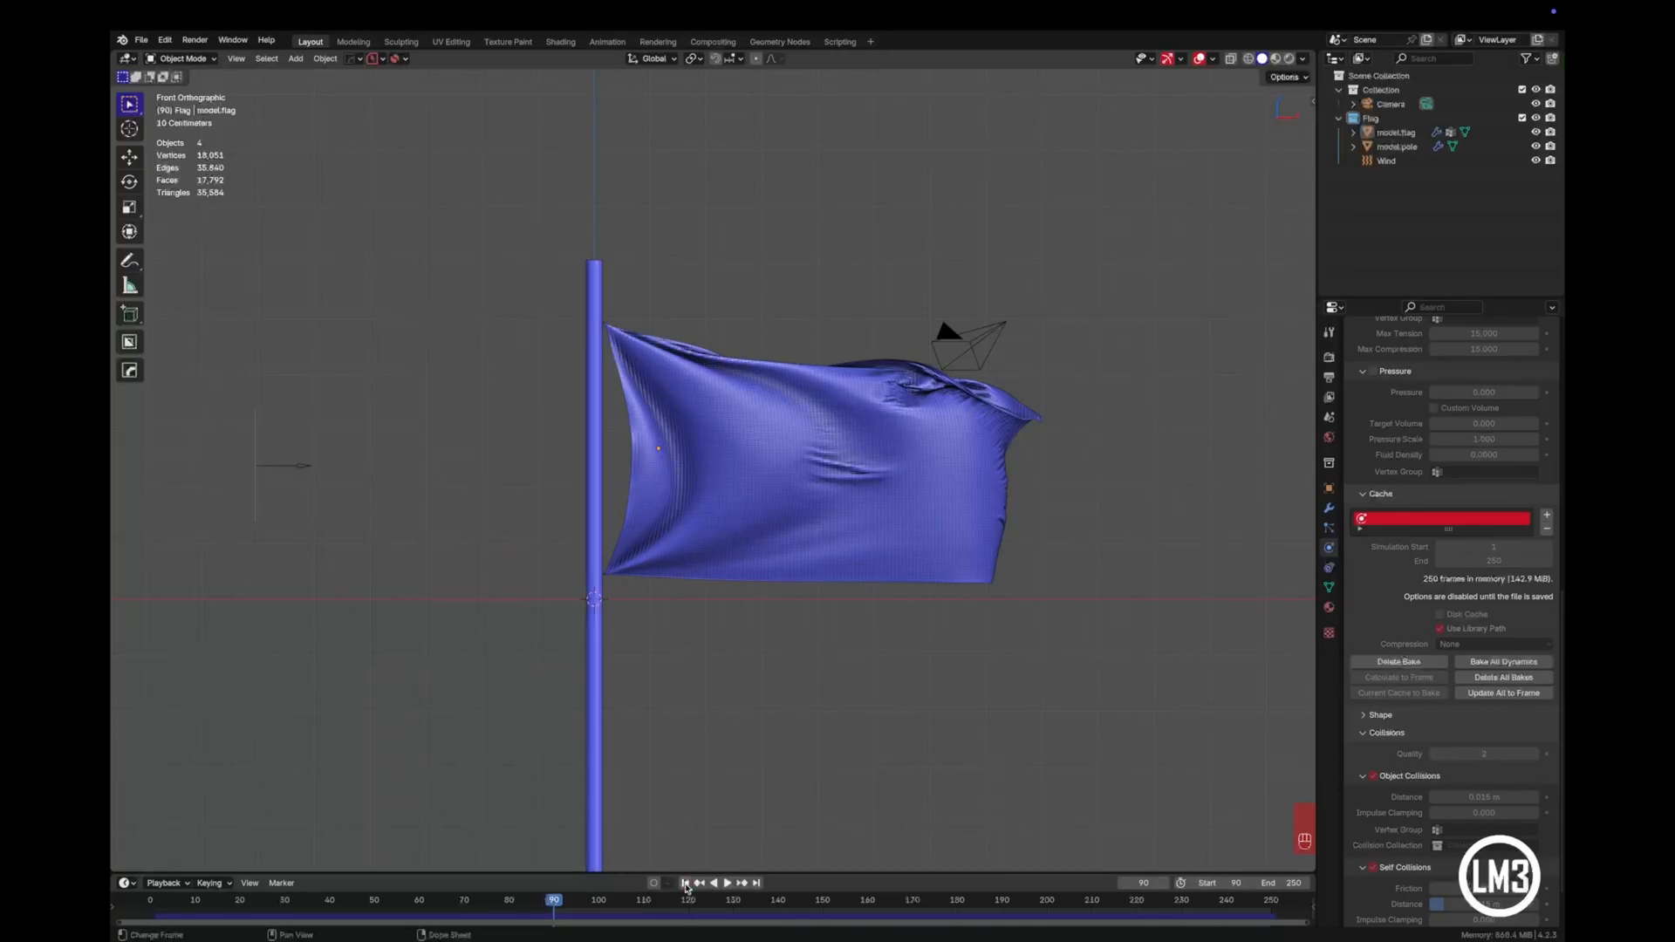
- Play the baked flag animation from frame 90 to 250, stop it, and return to the start frame
key(space)
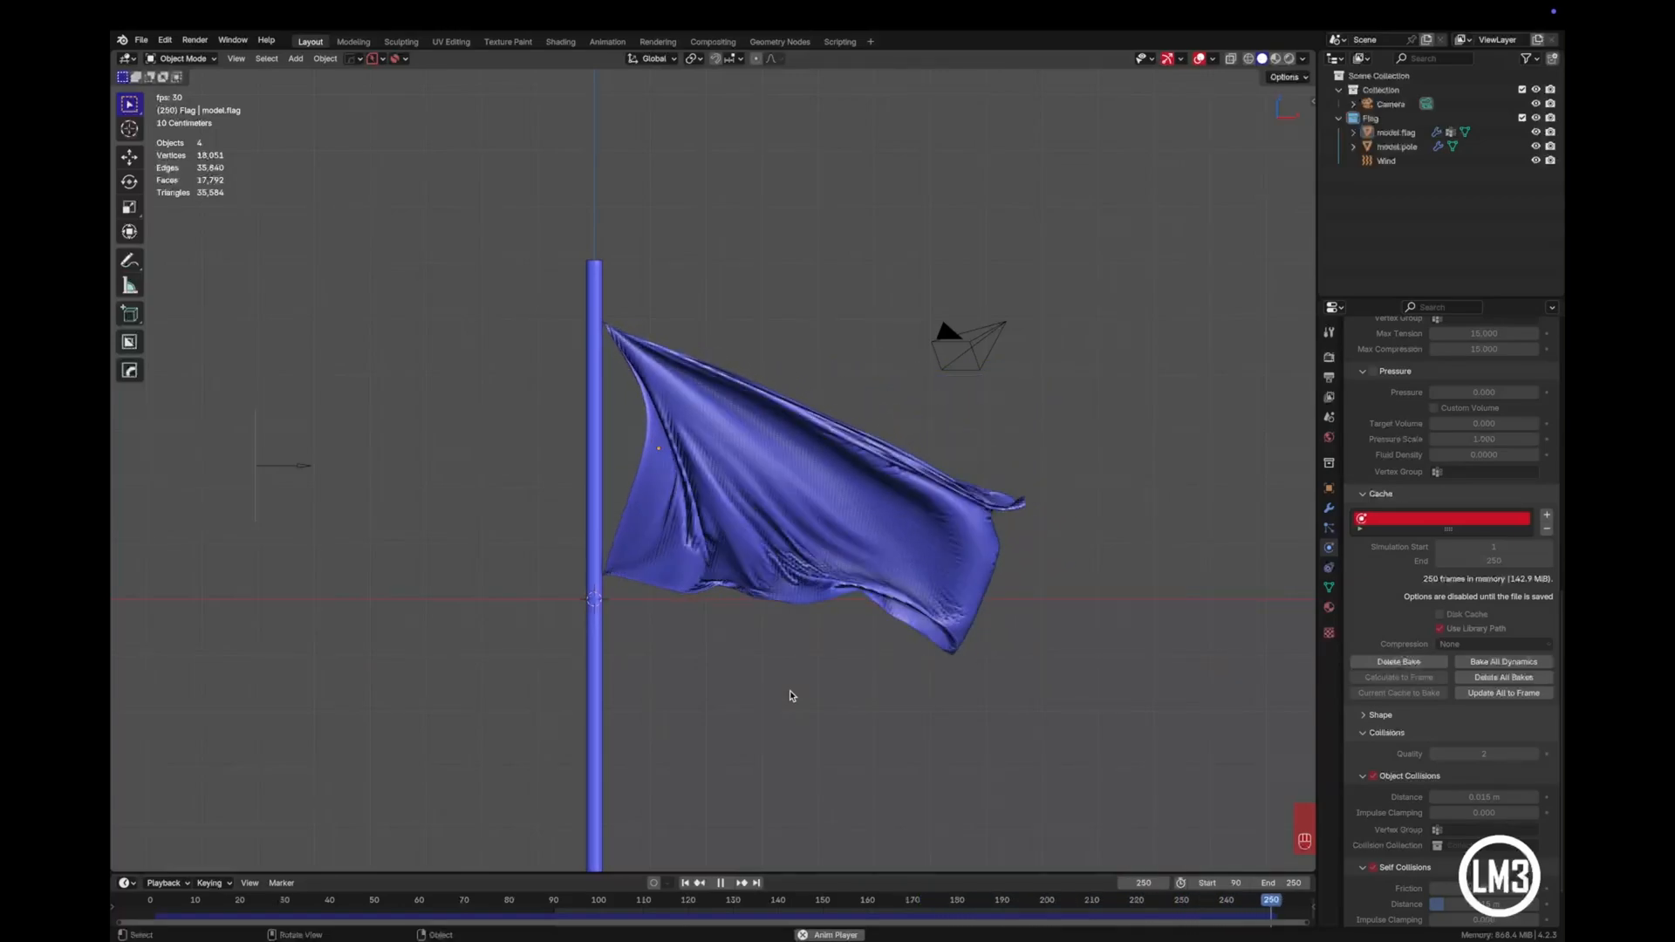
key(space)
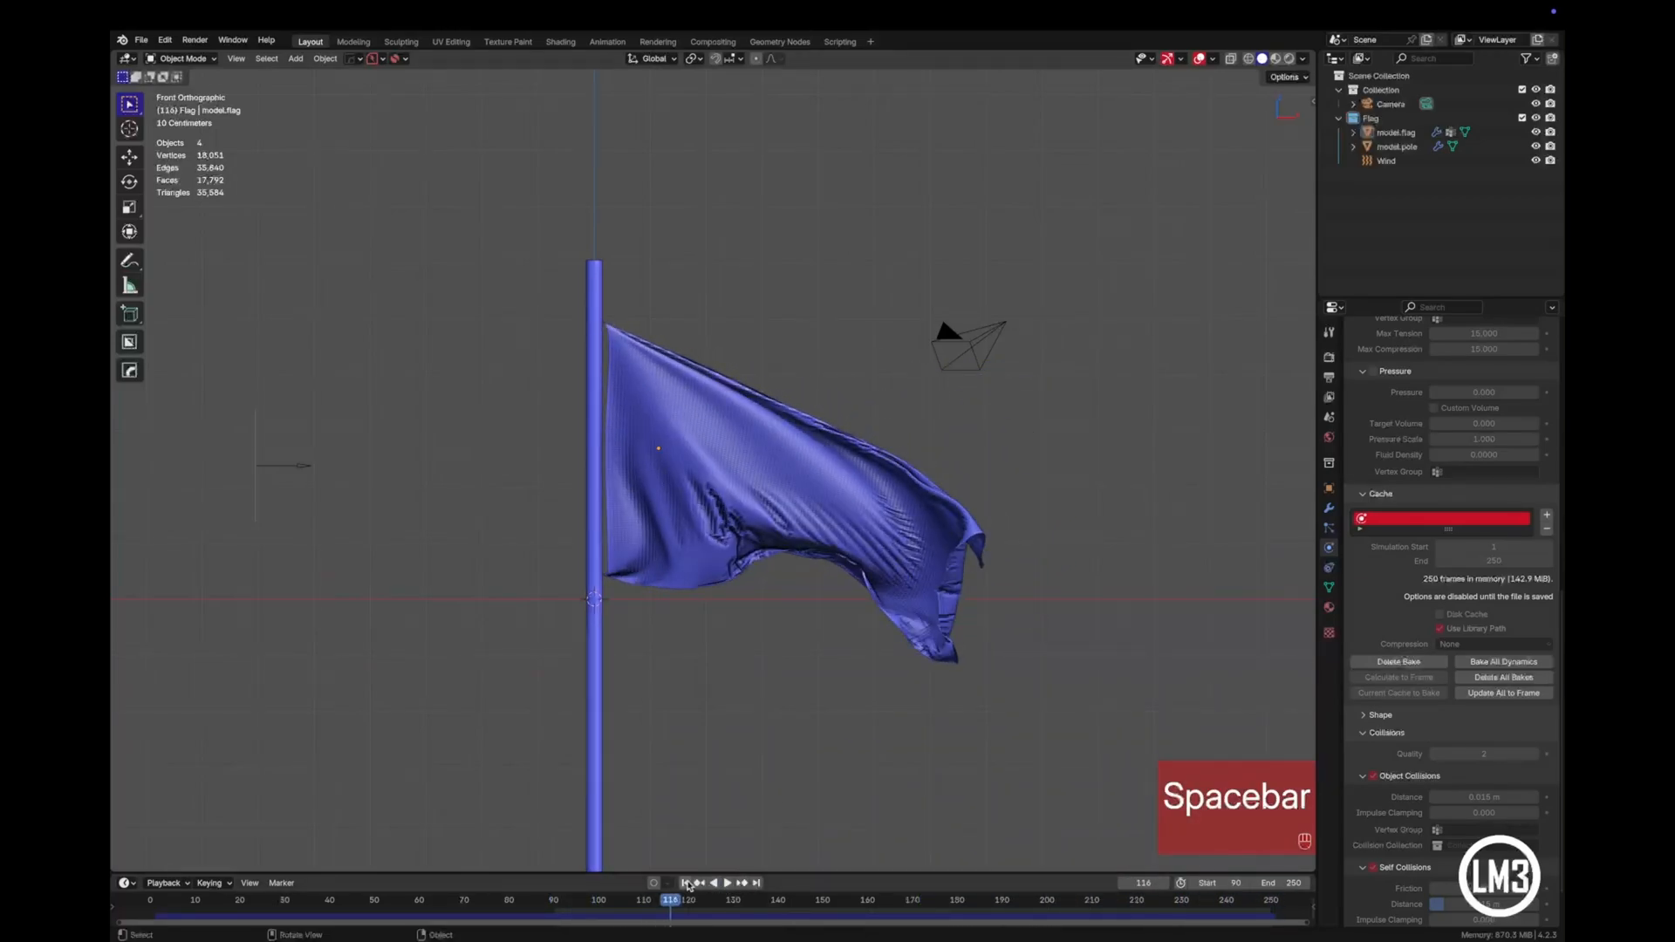
click(686, 882)
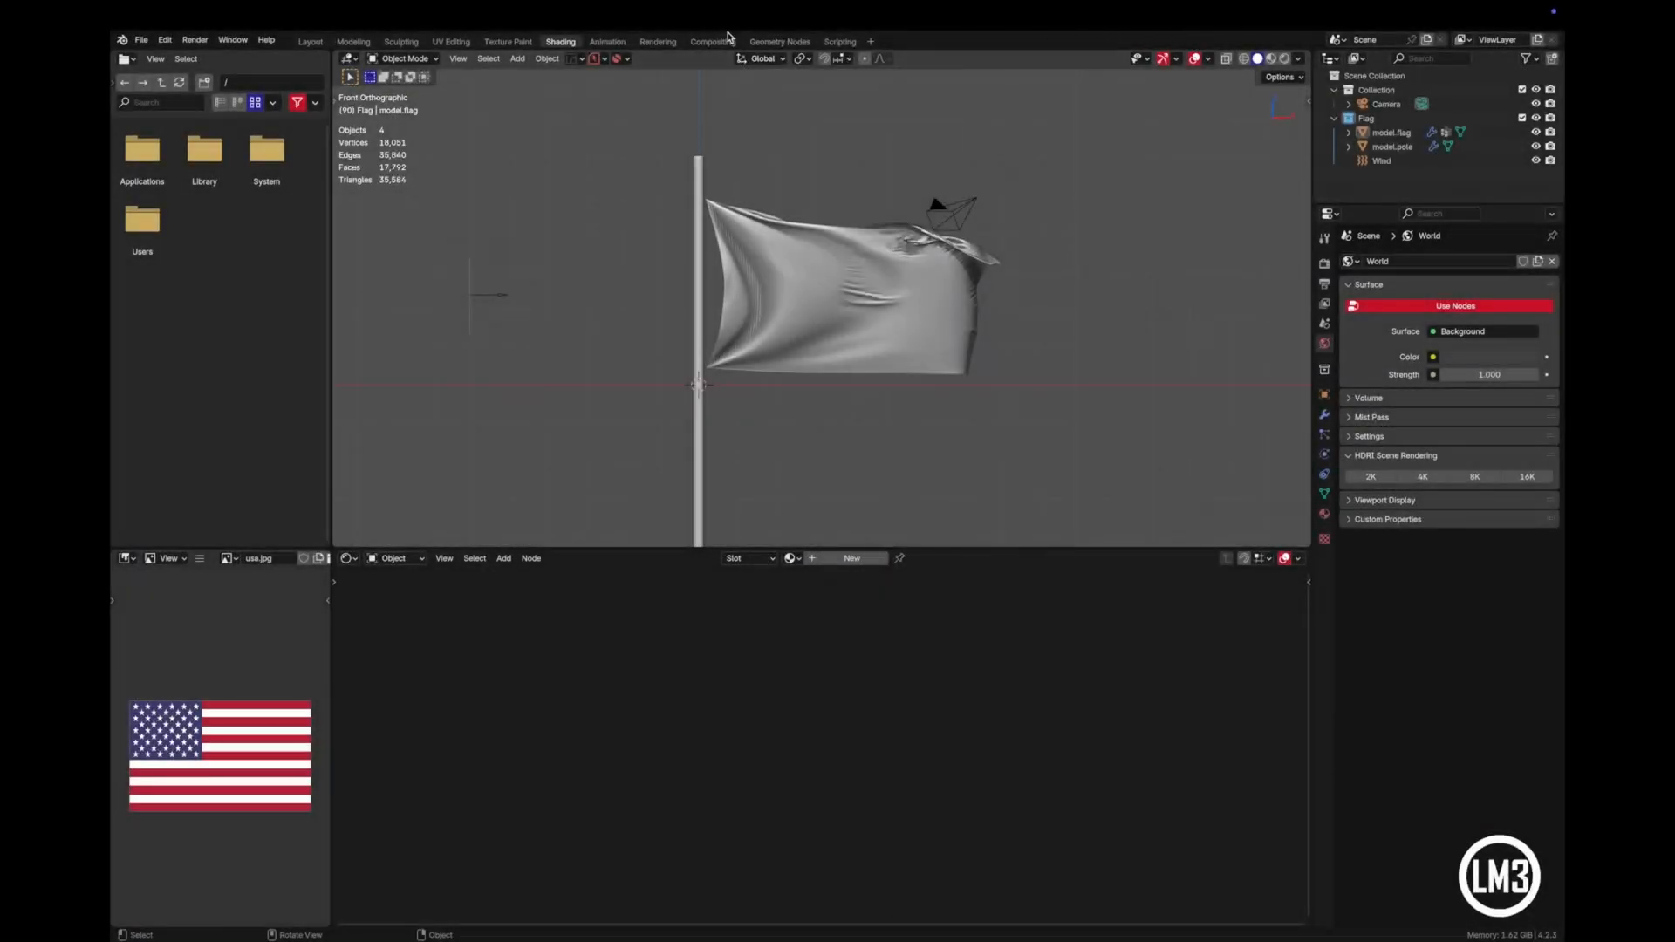
- In the Shading workspace, select the flag and apply smooth shading to it
scroll(871, 247, up, 4)
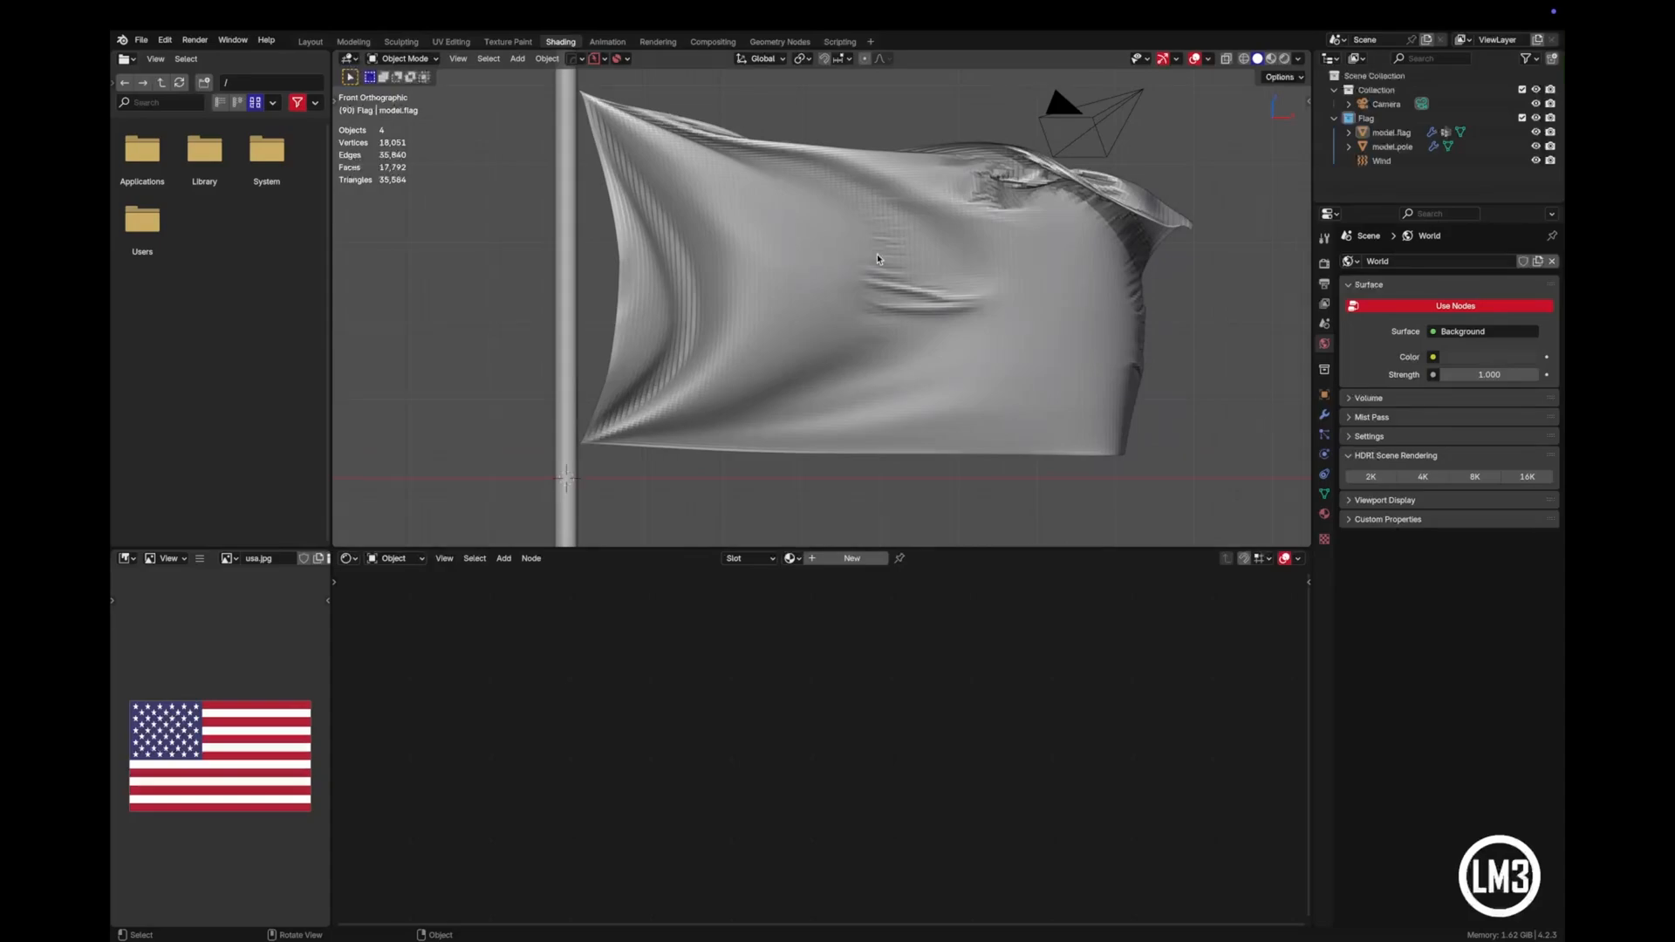
shift+middle_drag(877, 265, 873, 340)
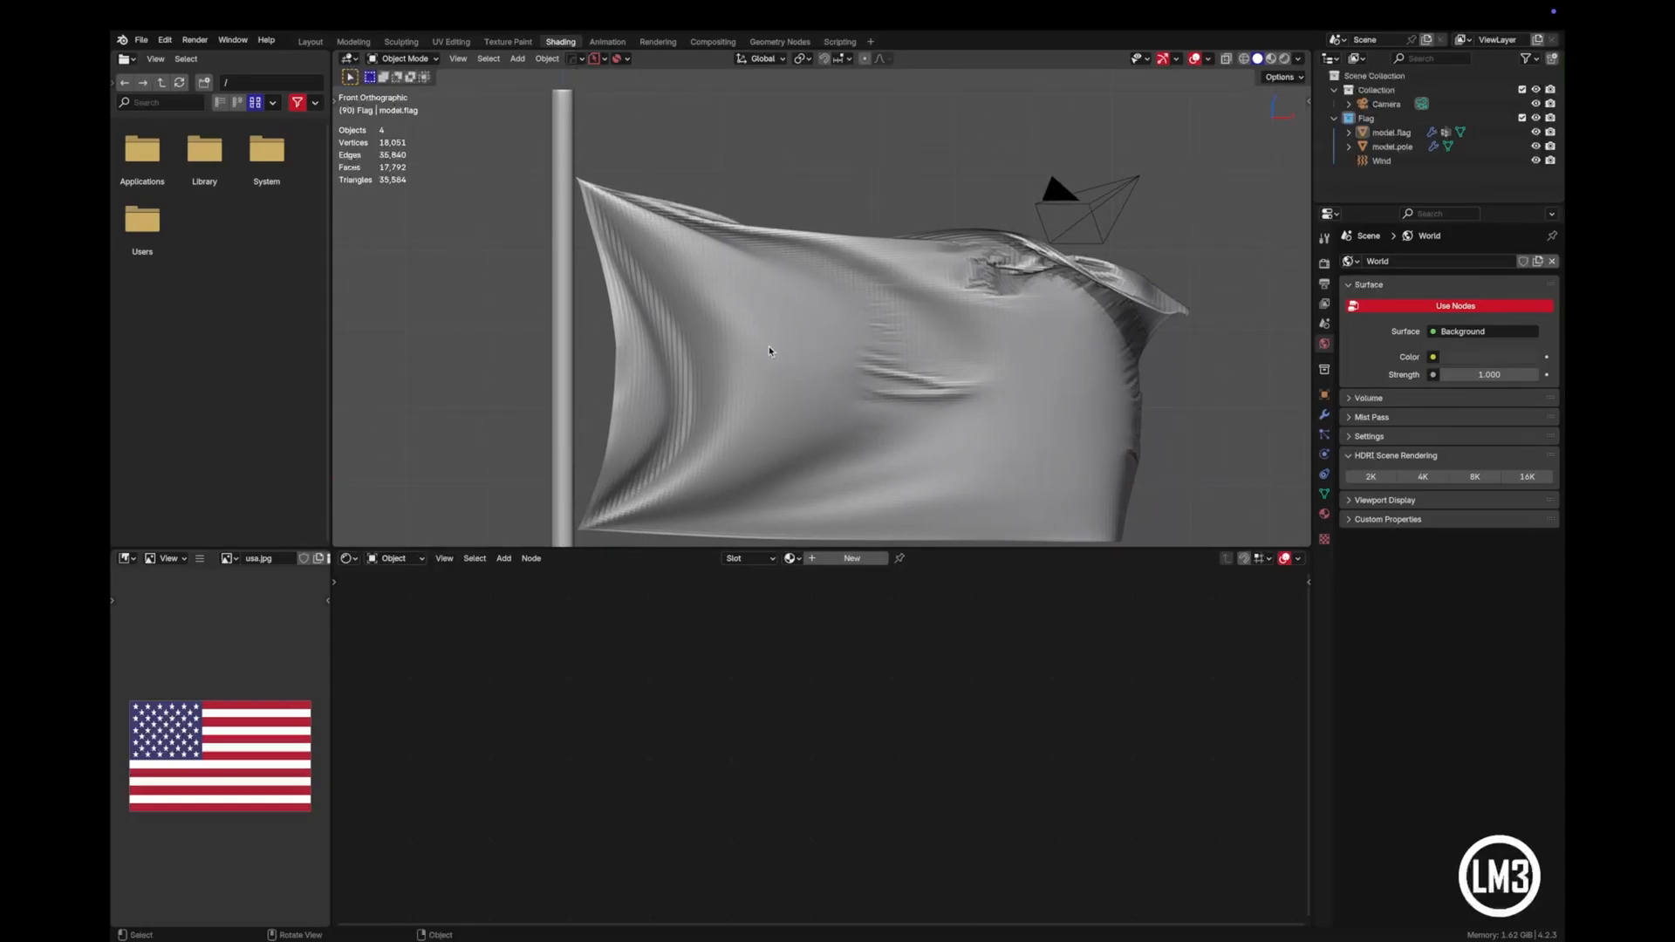
scroll(817, 337, down, 3)
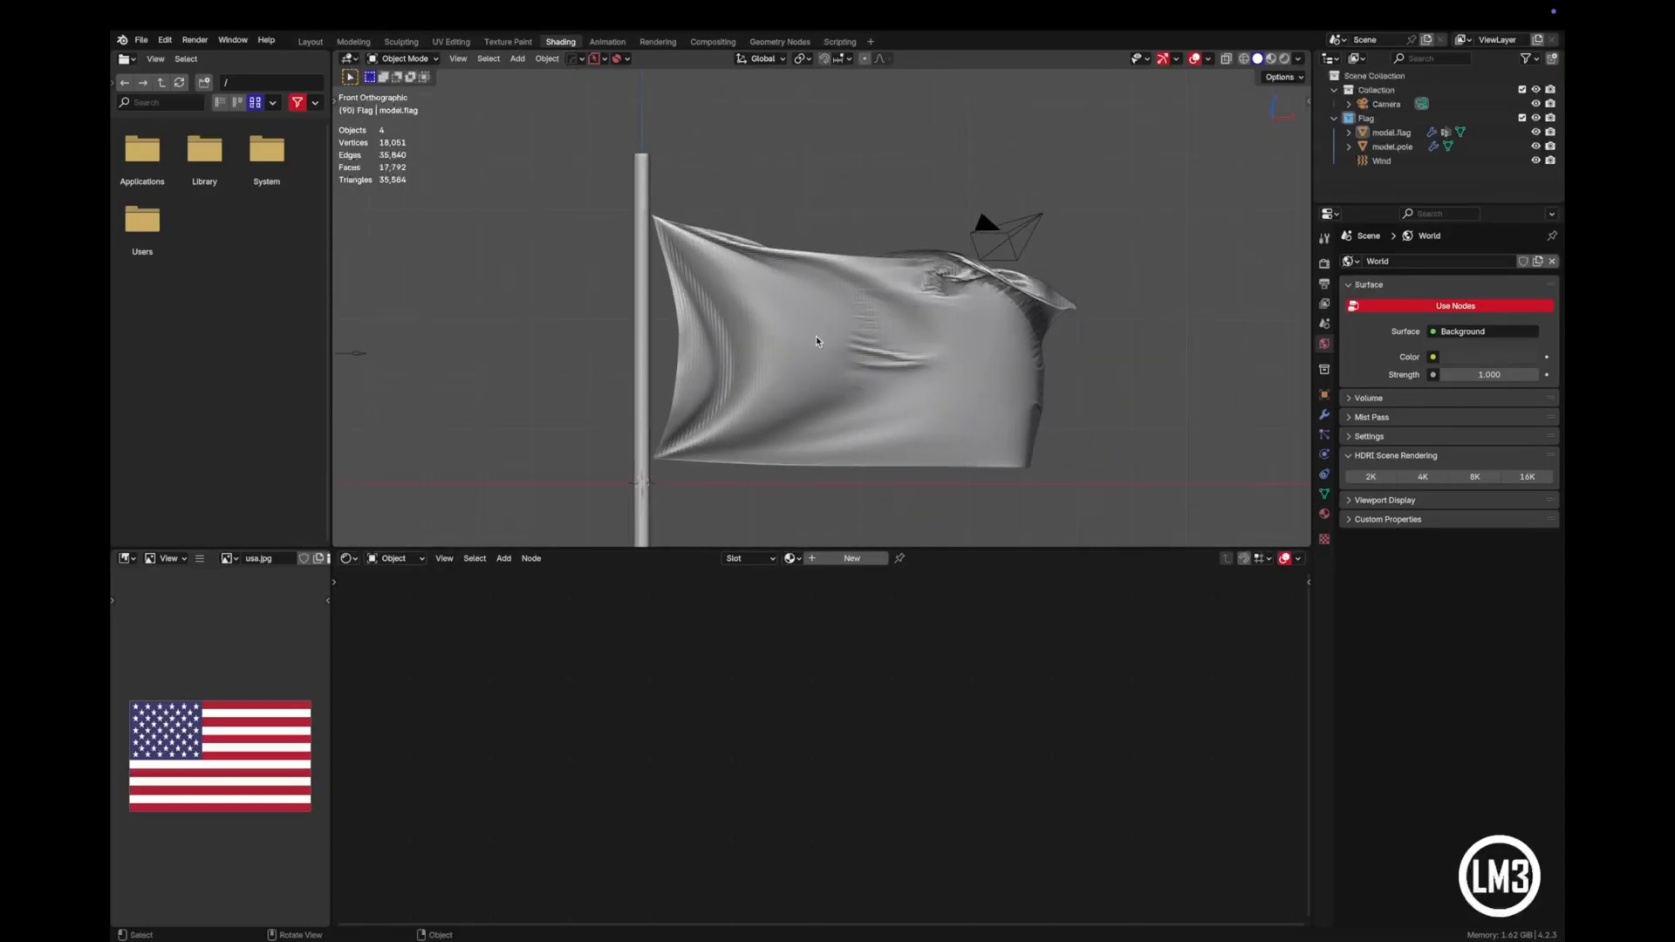
scroll(817, 342, up, 1)
click(816, 340)
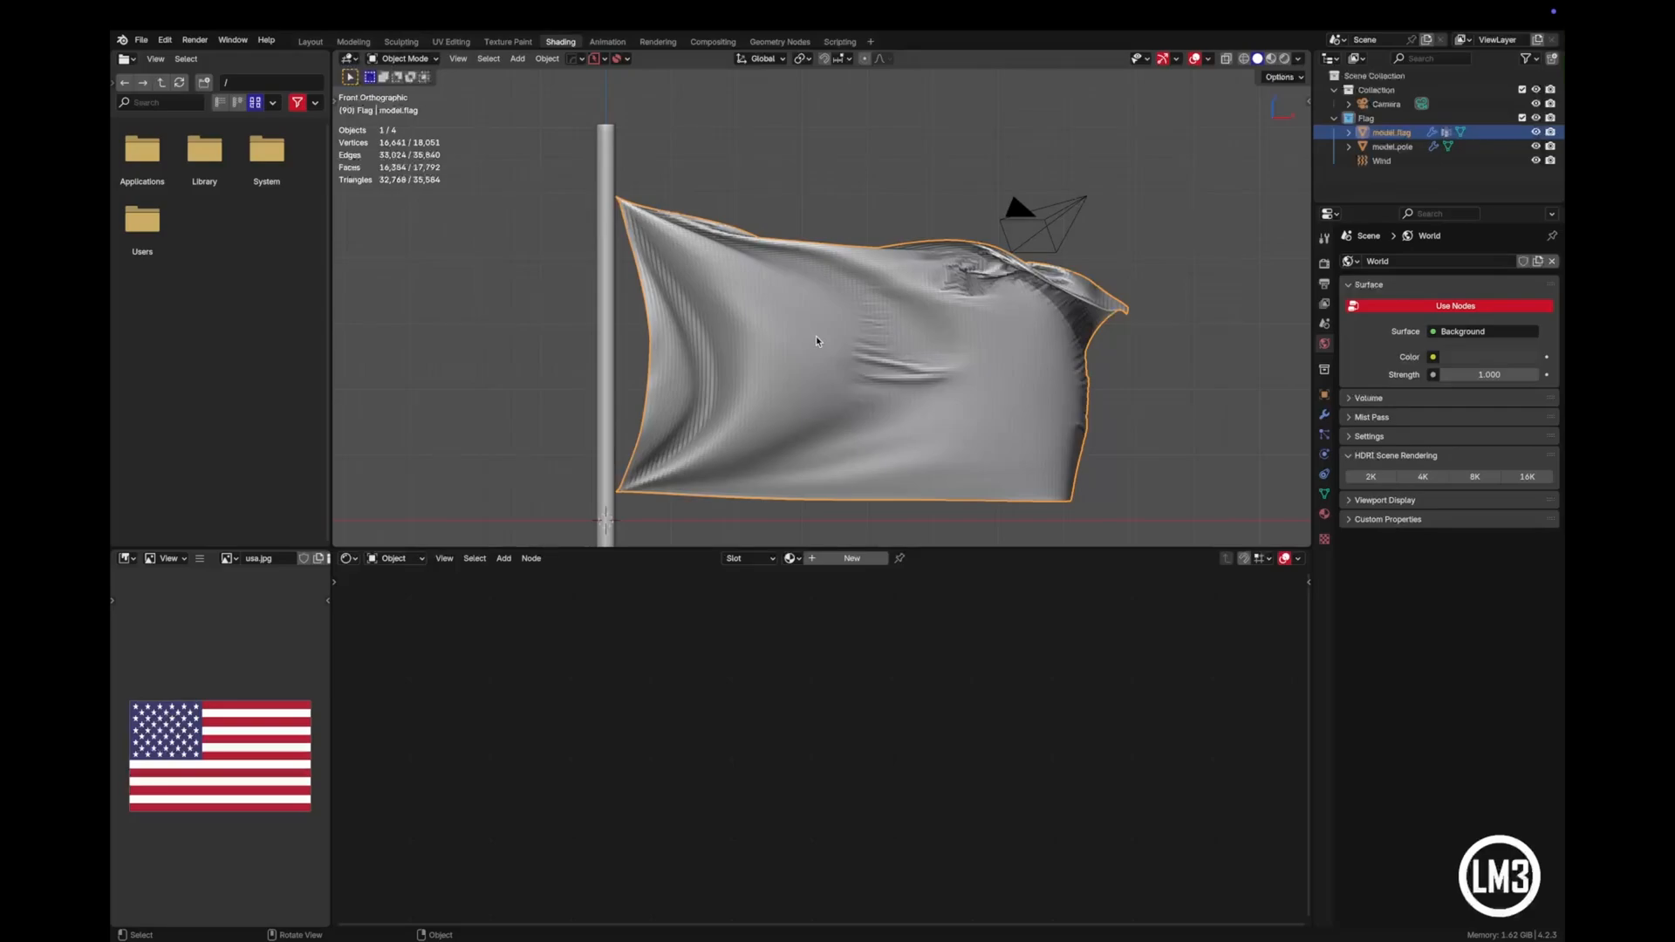
right_click(815, 341)
click(818, 339)
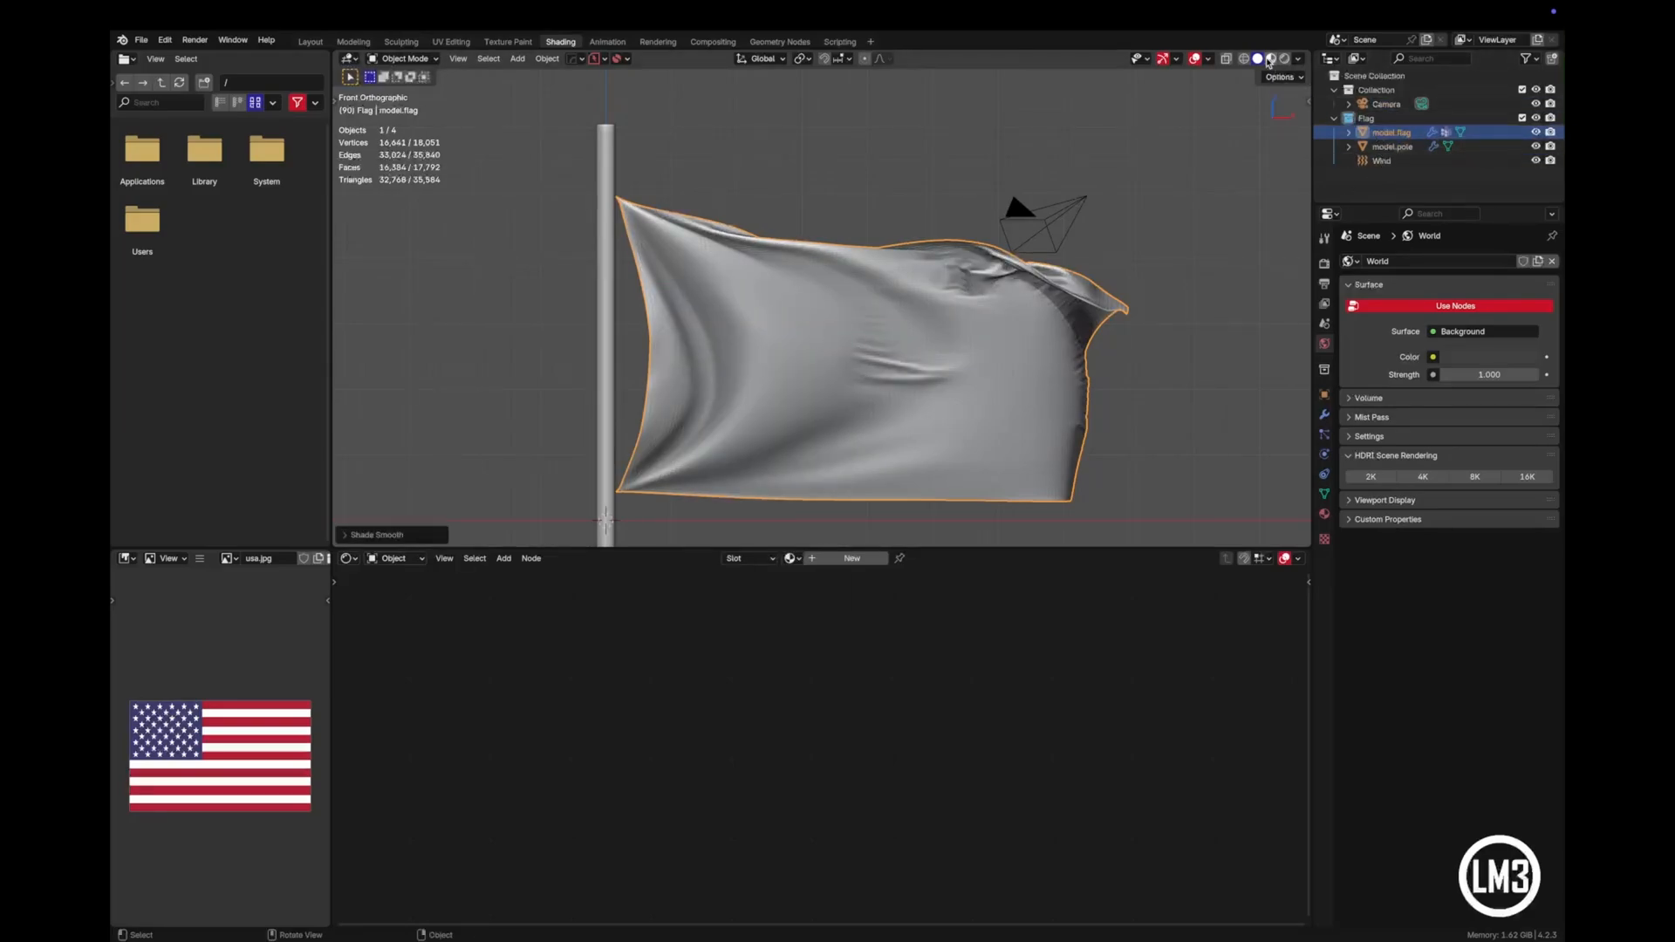
- Switch the viewport to Material Preview and turn off Scene World so the preview HDRI lights the flag
click(1271, 59)
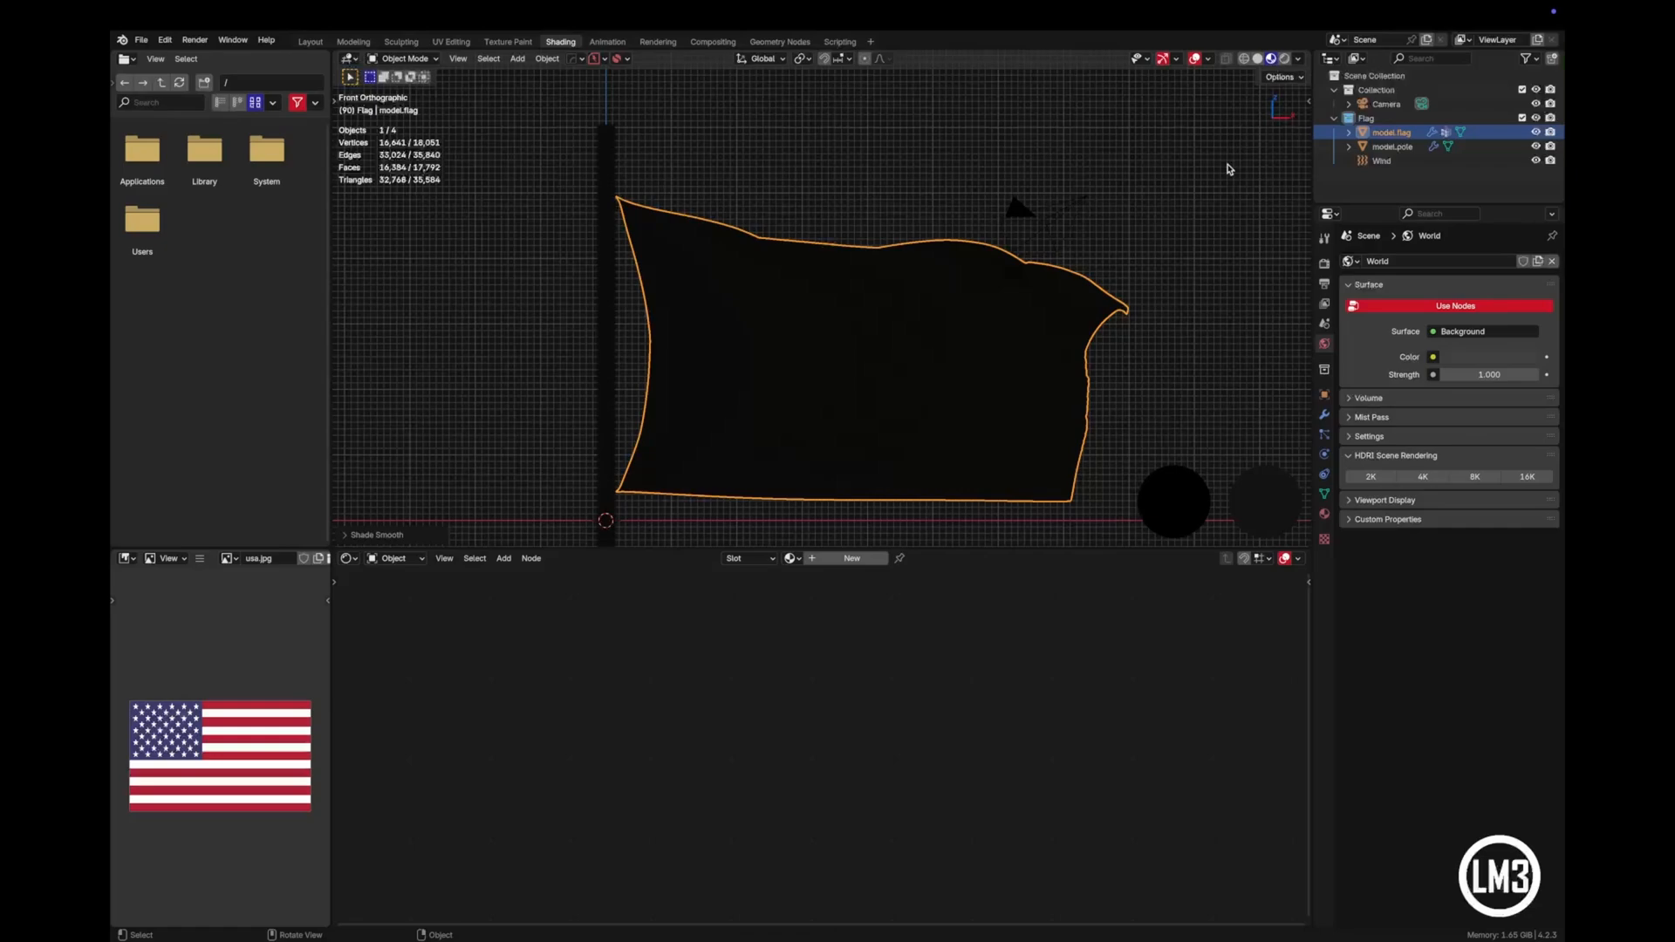
click(1299, 59)
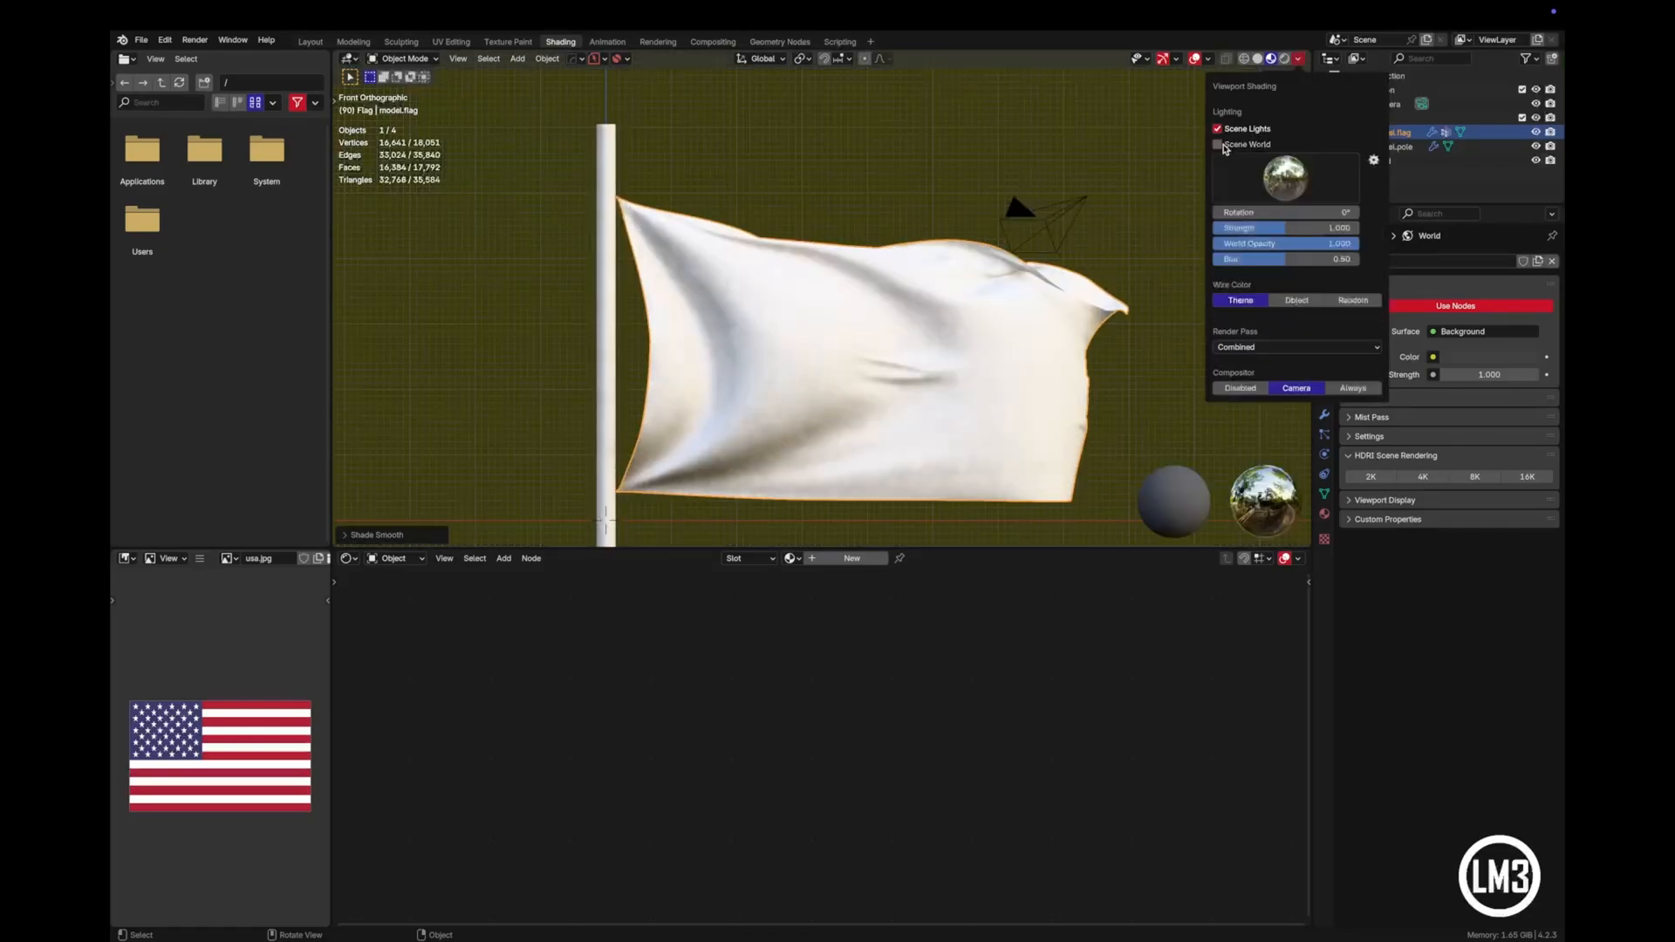
click(1298, 61)
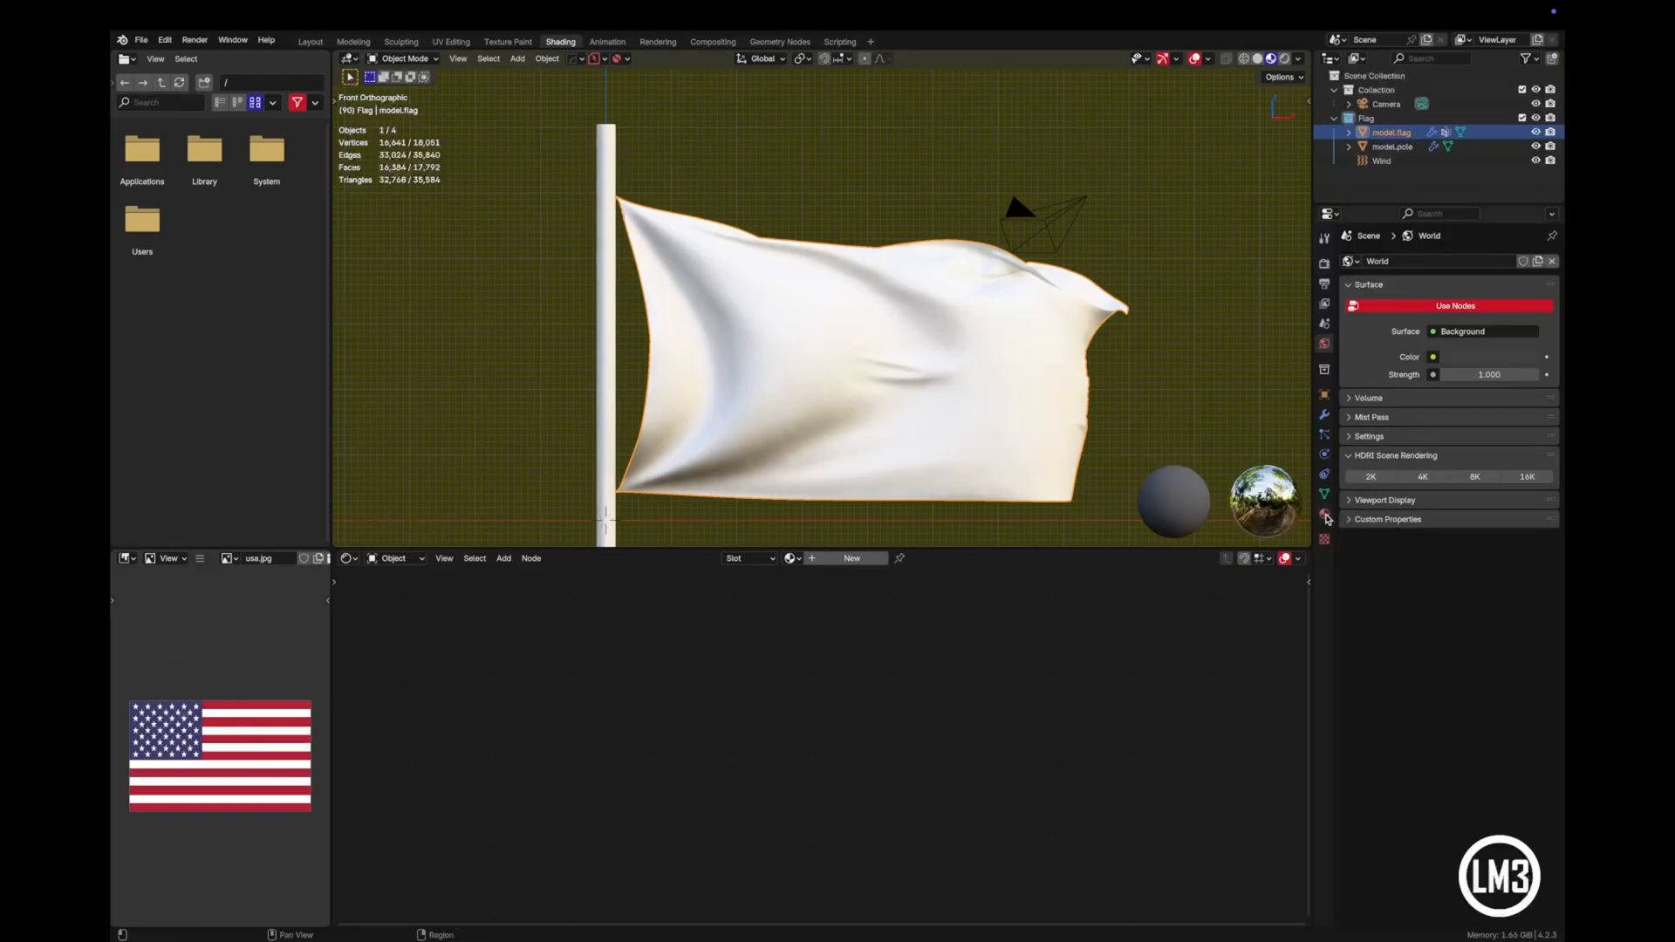
- Create a new material on the flag, name it material.flag, and set its Roughness to 0.936
click(1324, 516)
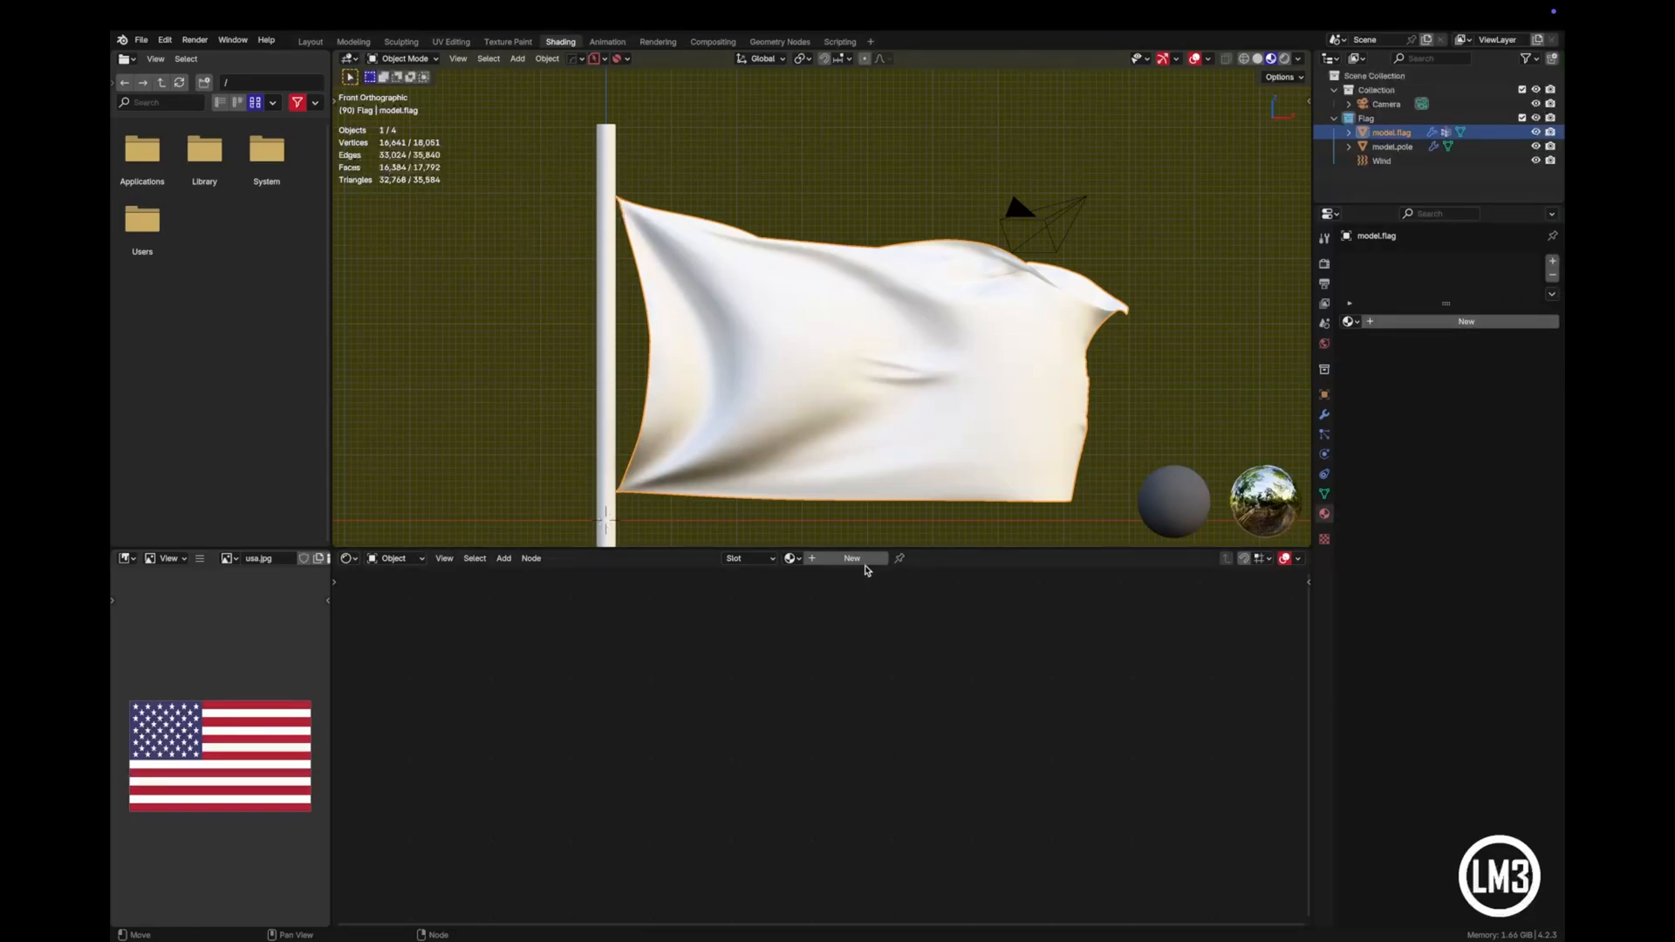
click(862, 565)
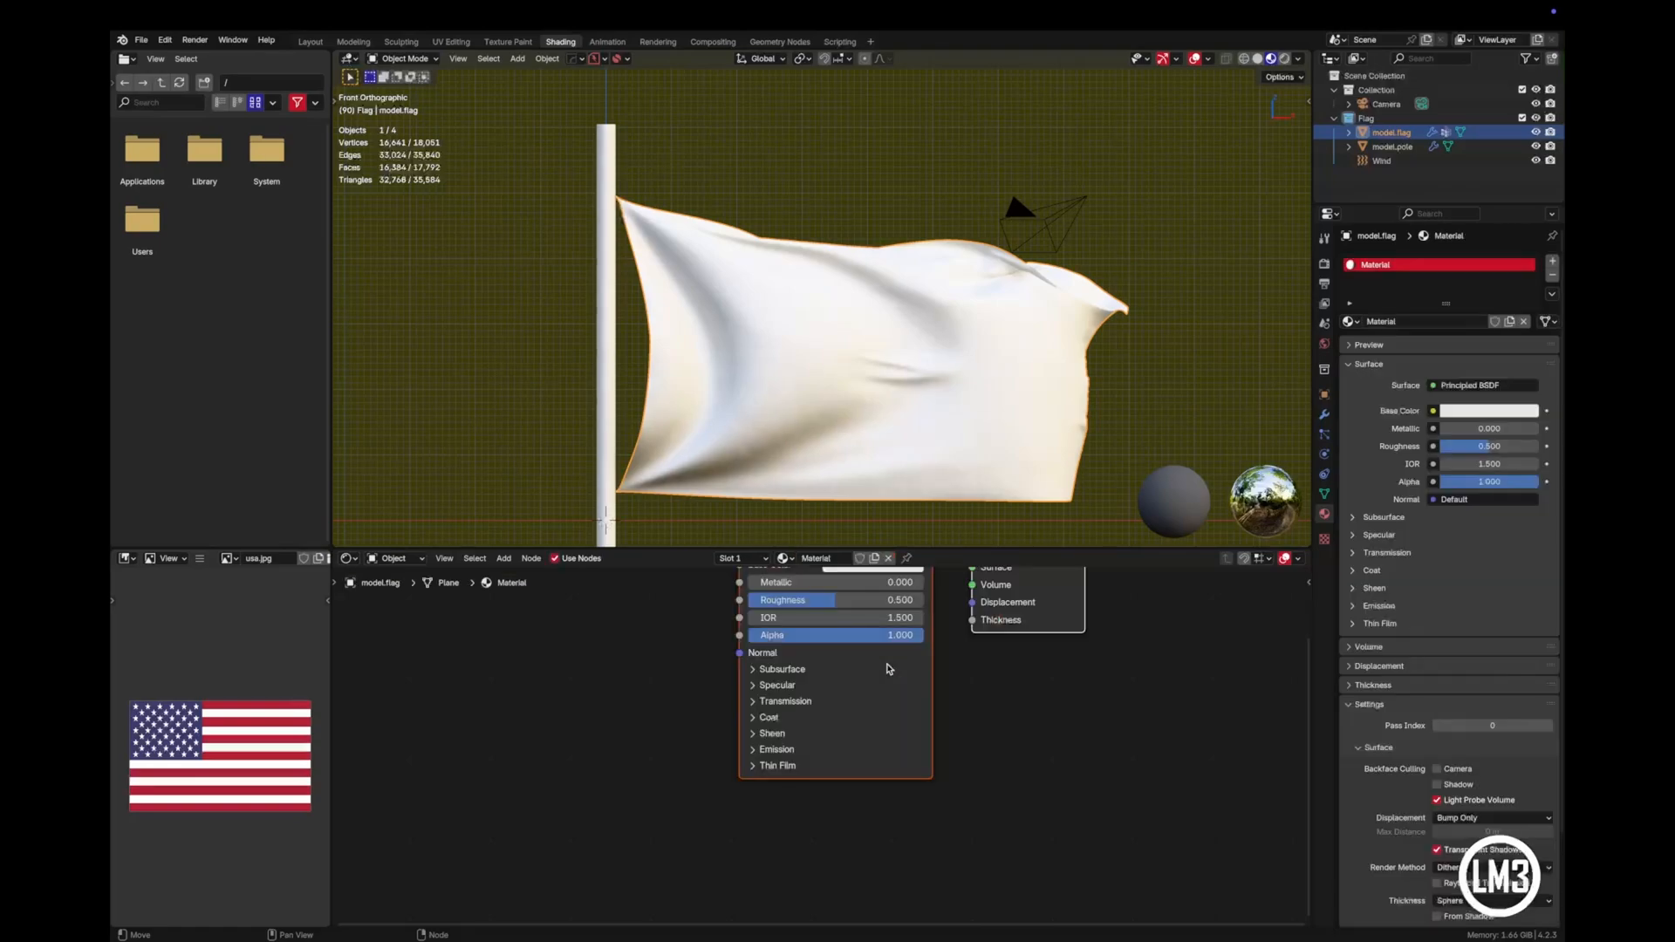
scroll(1113, 773, up, 5)
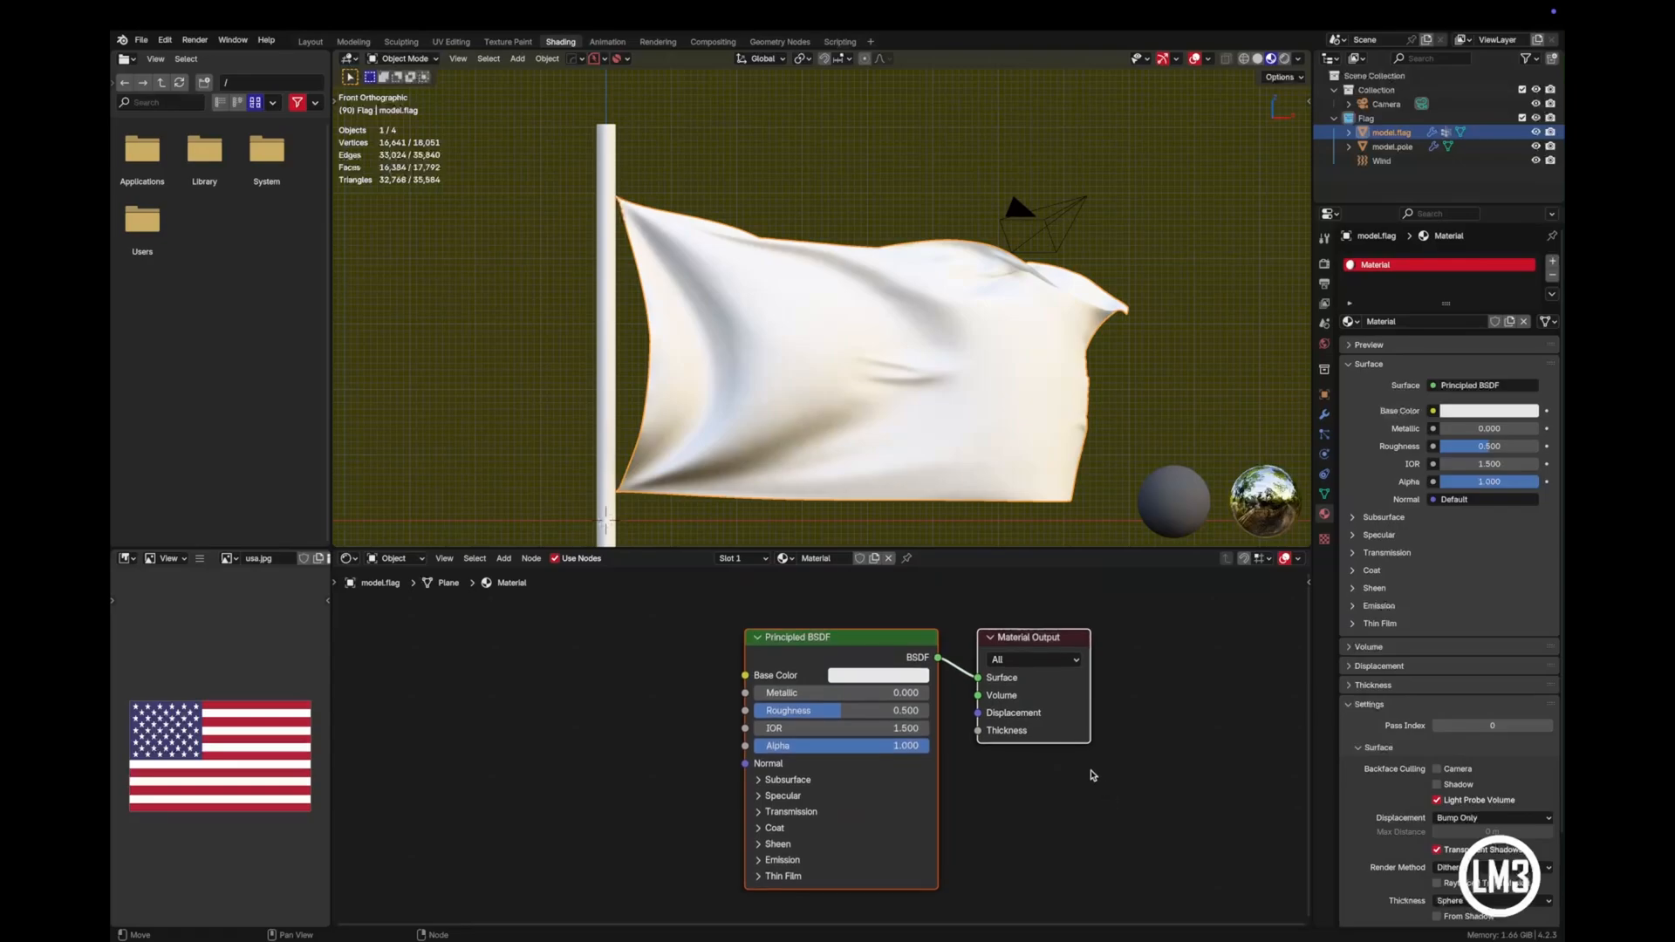
click(833, 558)
text(m)
key(Return)
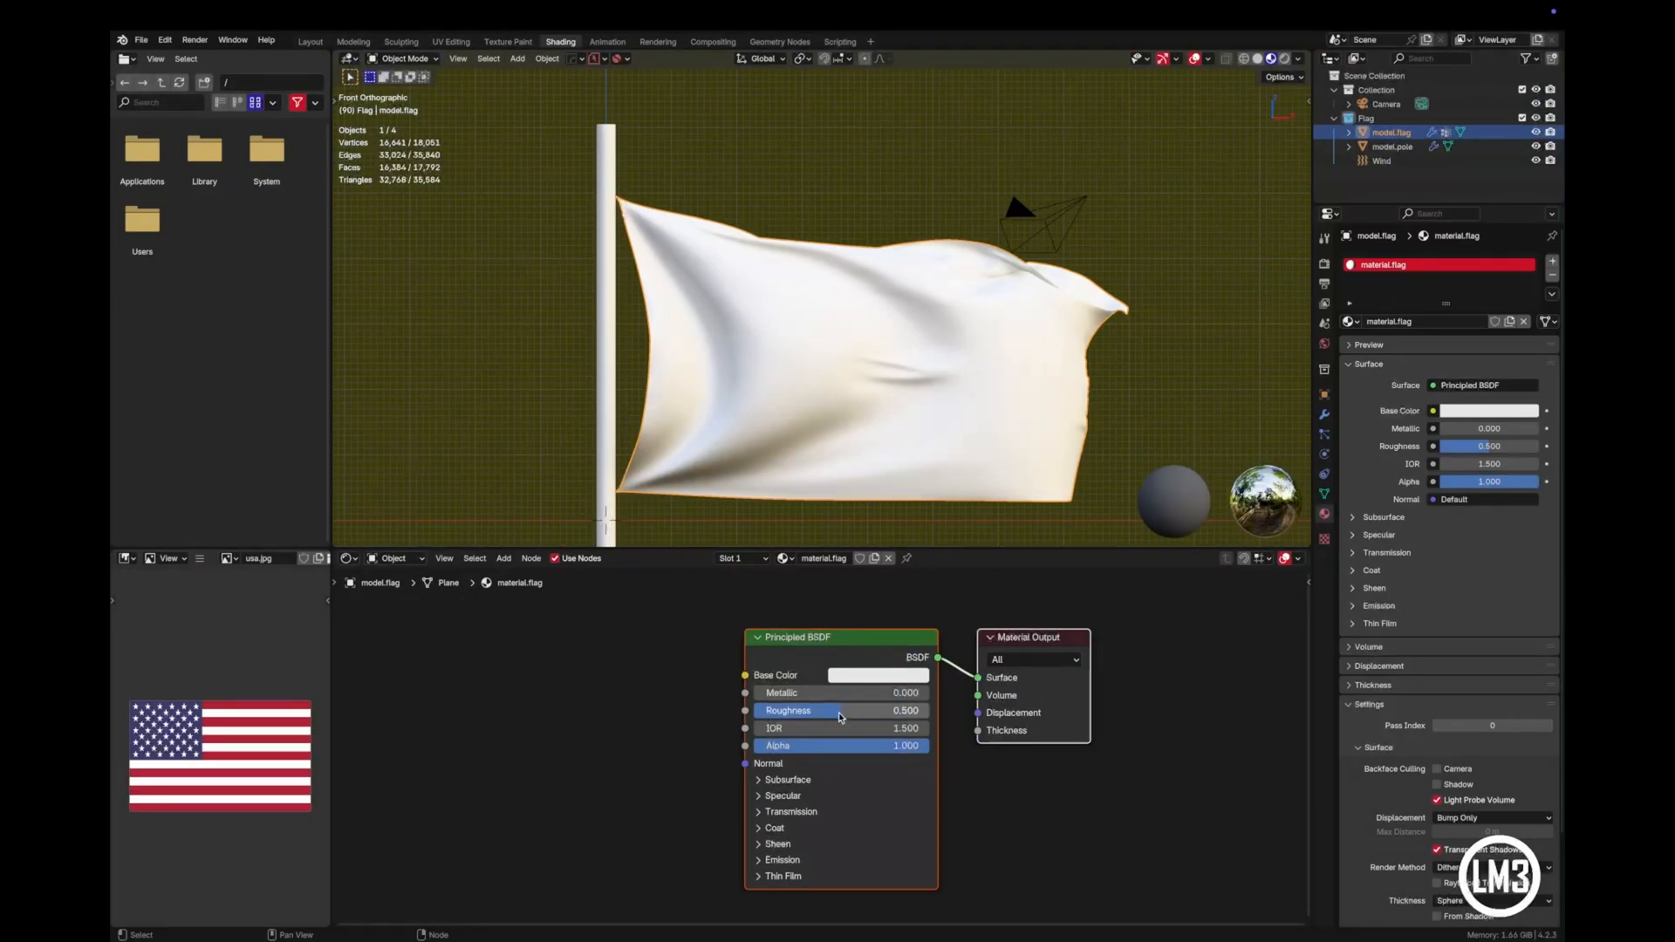
drag(857, 708, 934, 709)
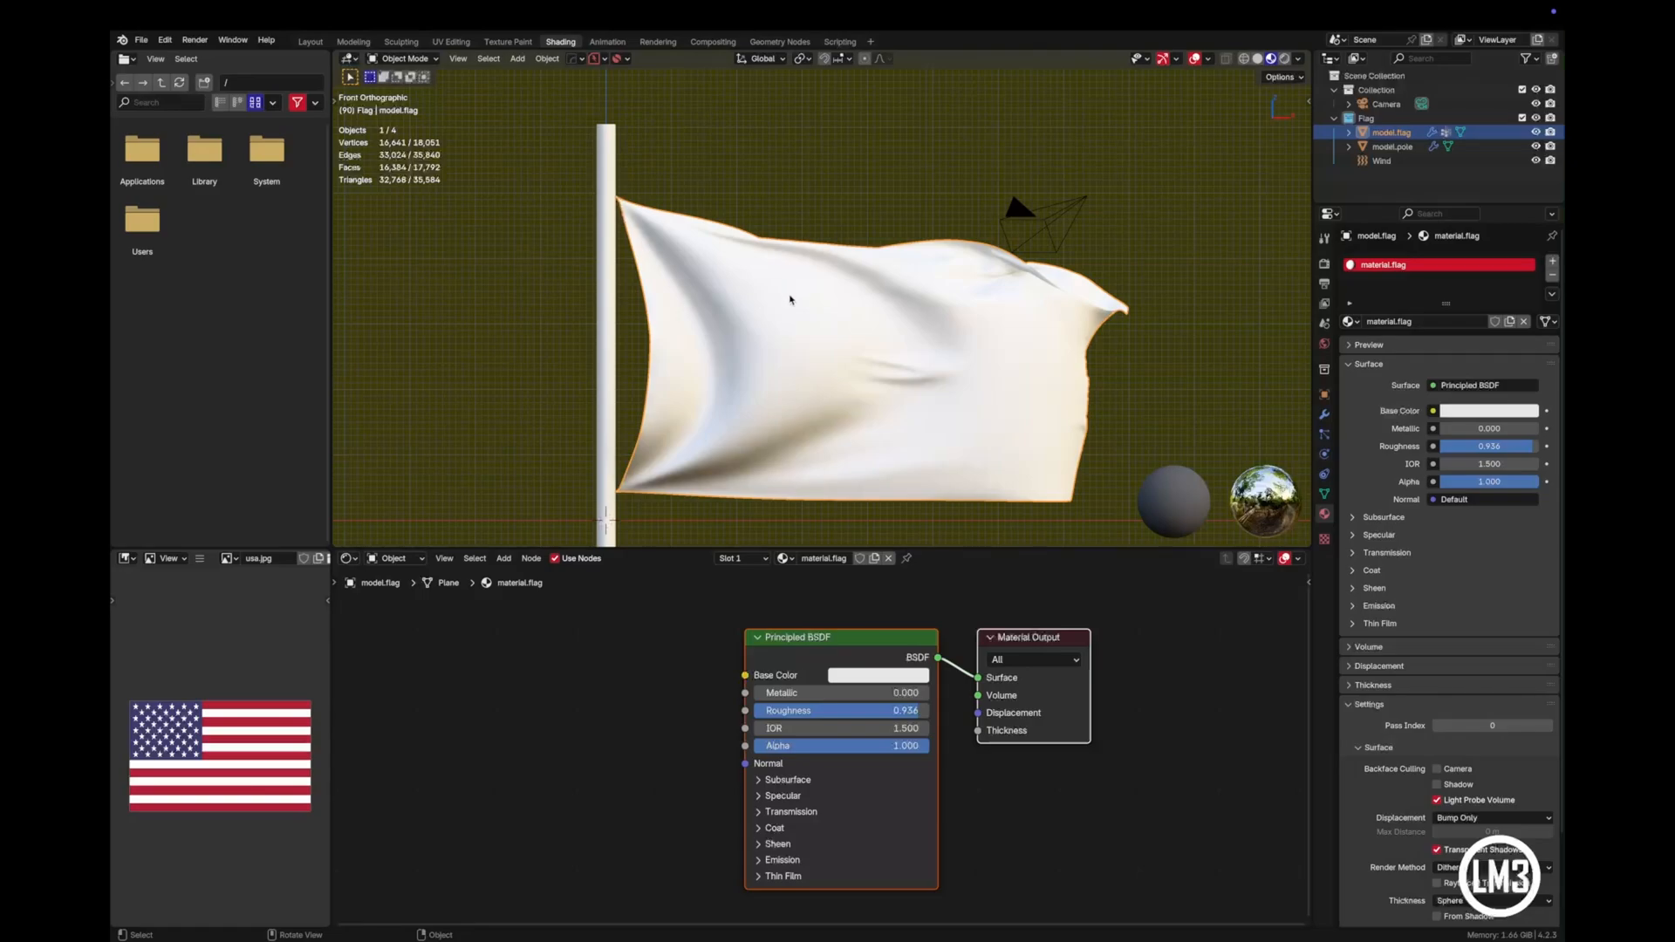
click(752, 605)
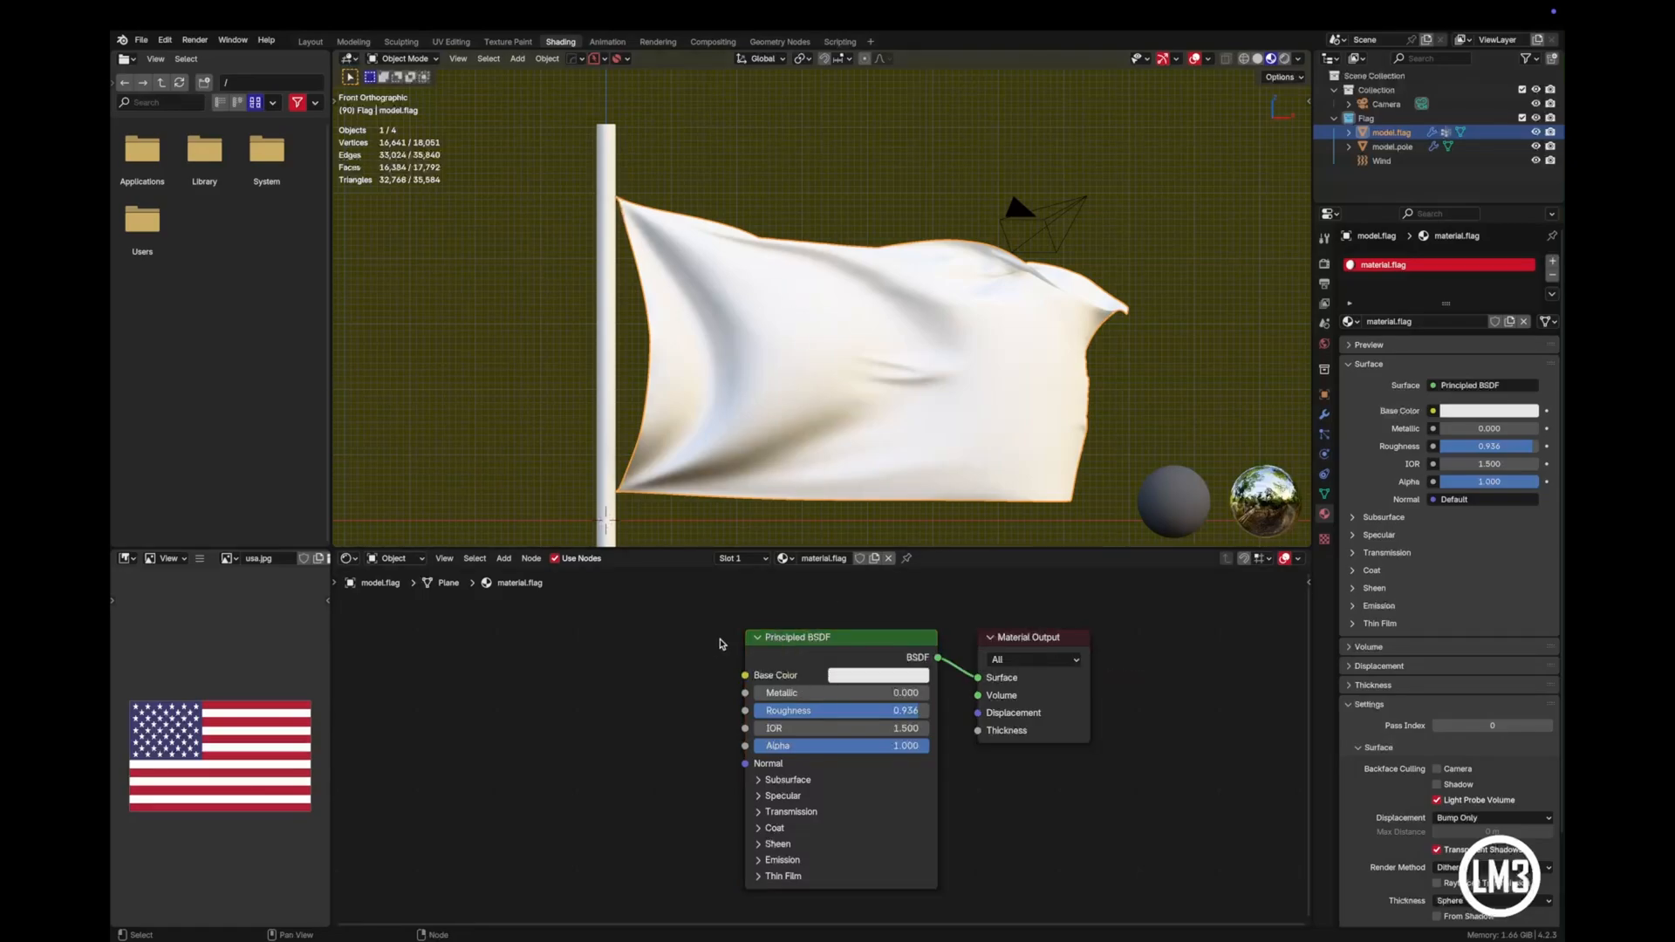
- Add an Image Texture node with its Color output linked to the Principled BSDF's Base Color
middle_drag(684, 646, 752, 634)
click(824, 670)
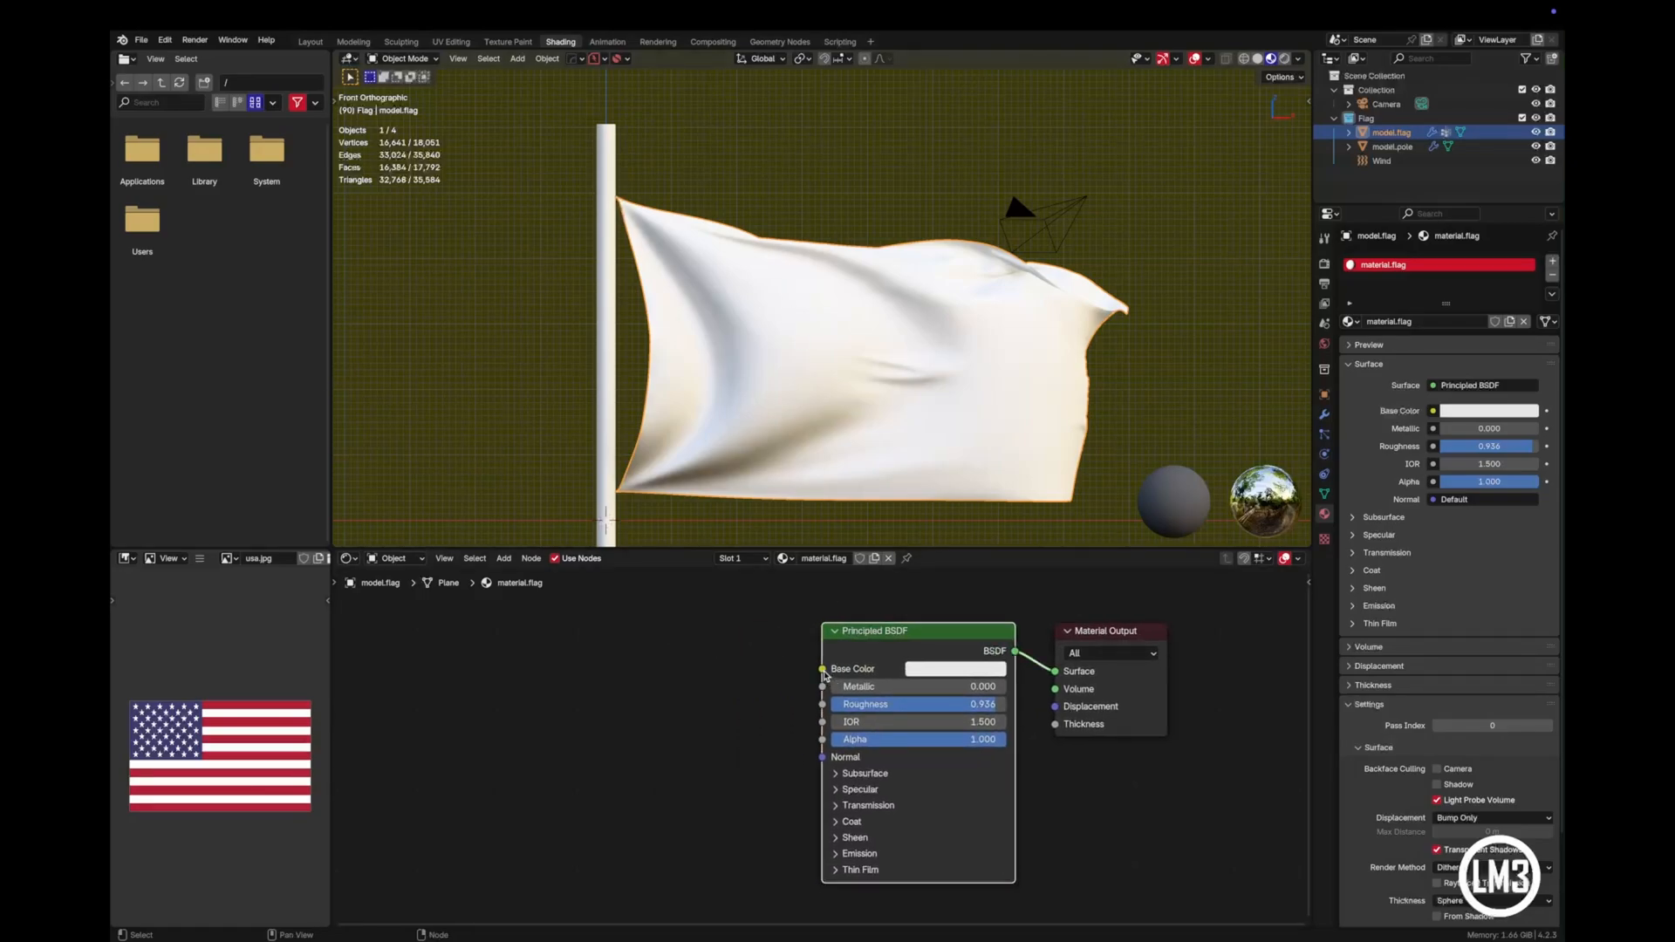
drag(823, 671, 686, 645)
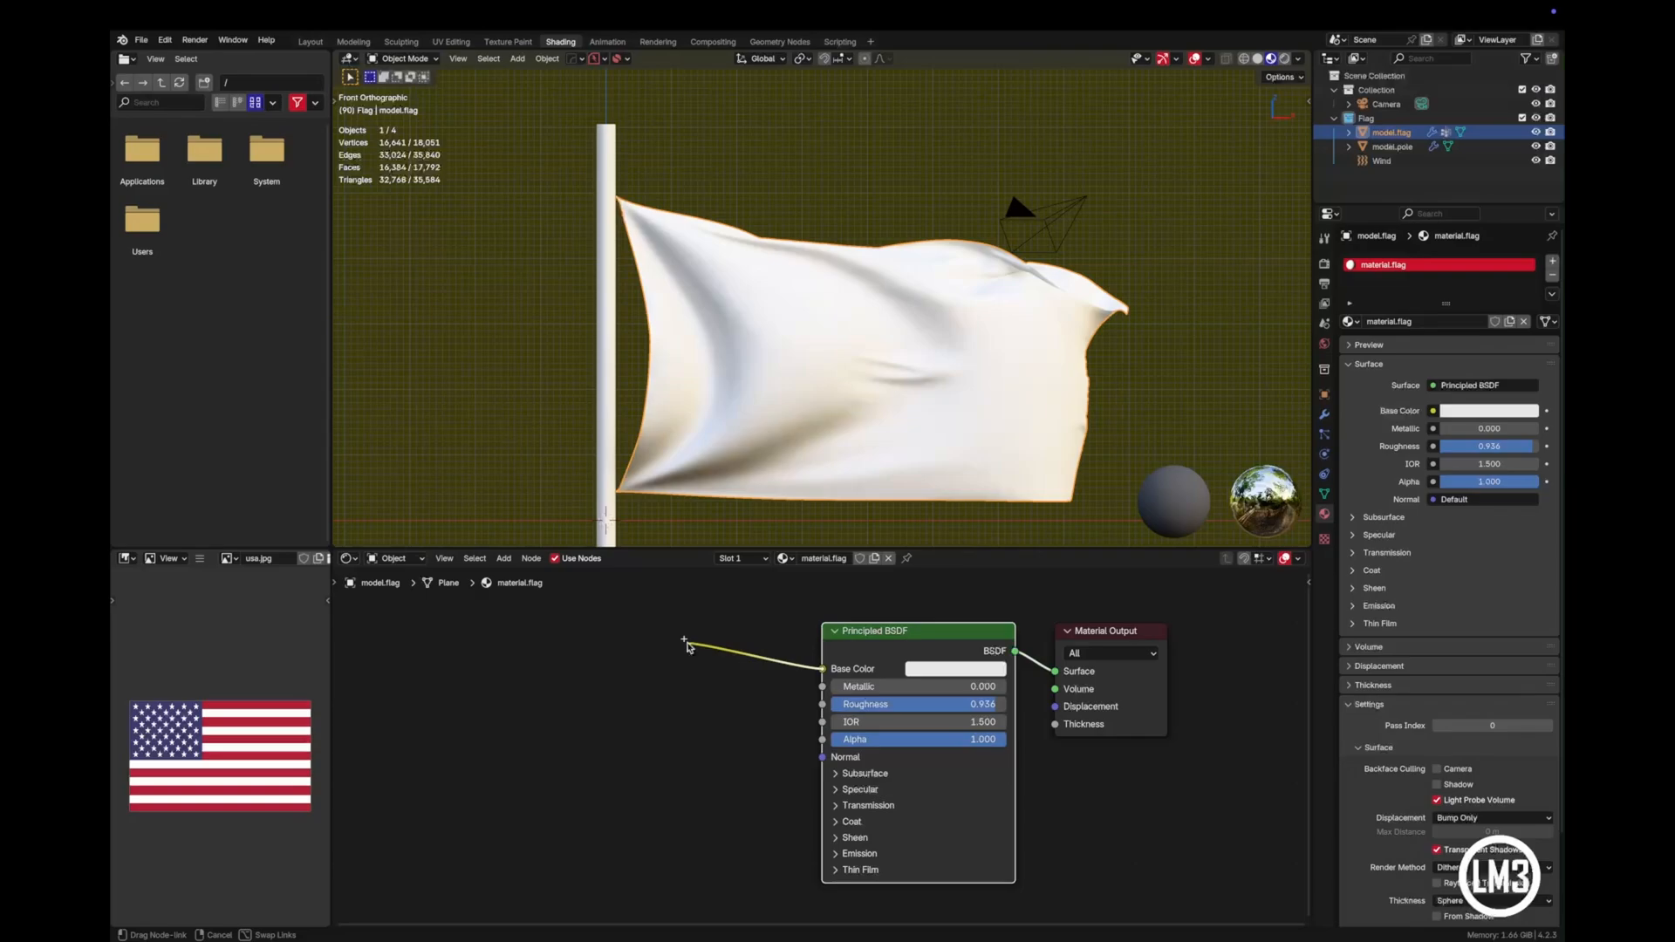
drag(687, 645, 687, 647)
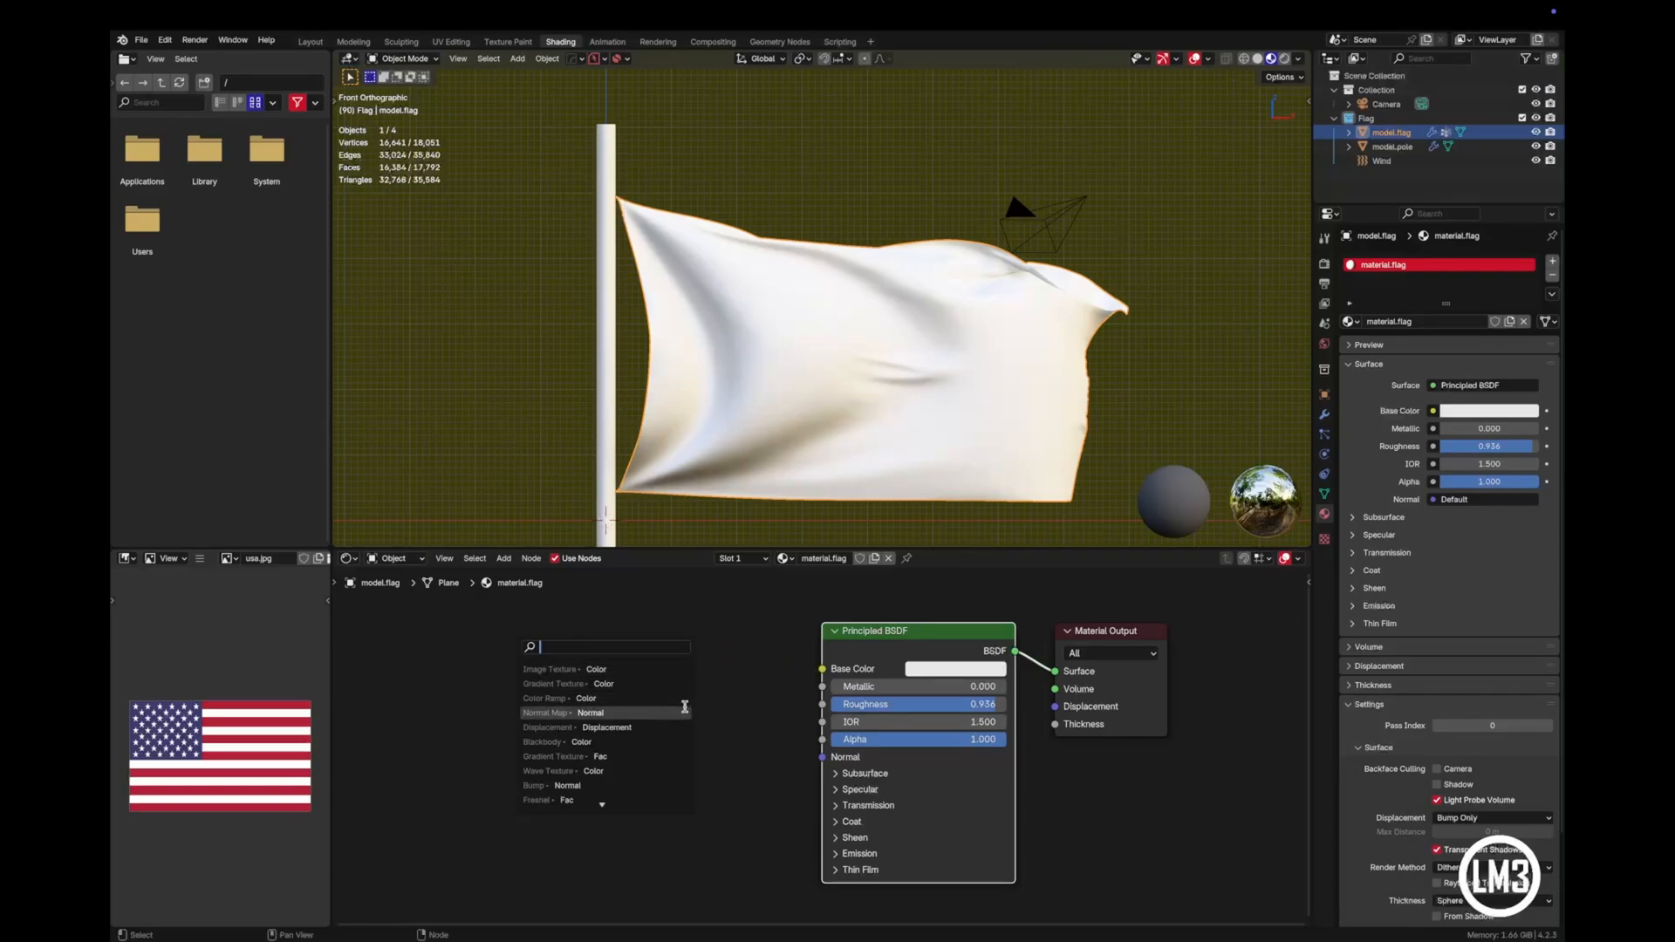
text(image)
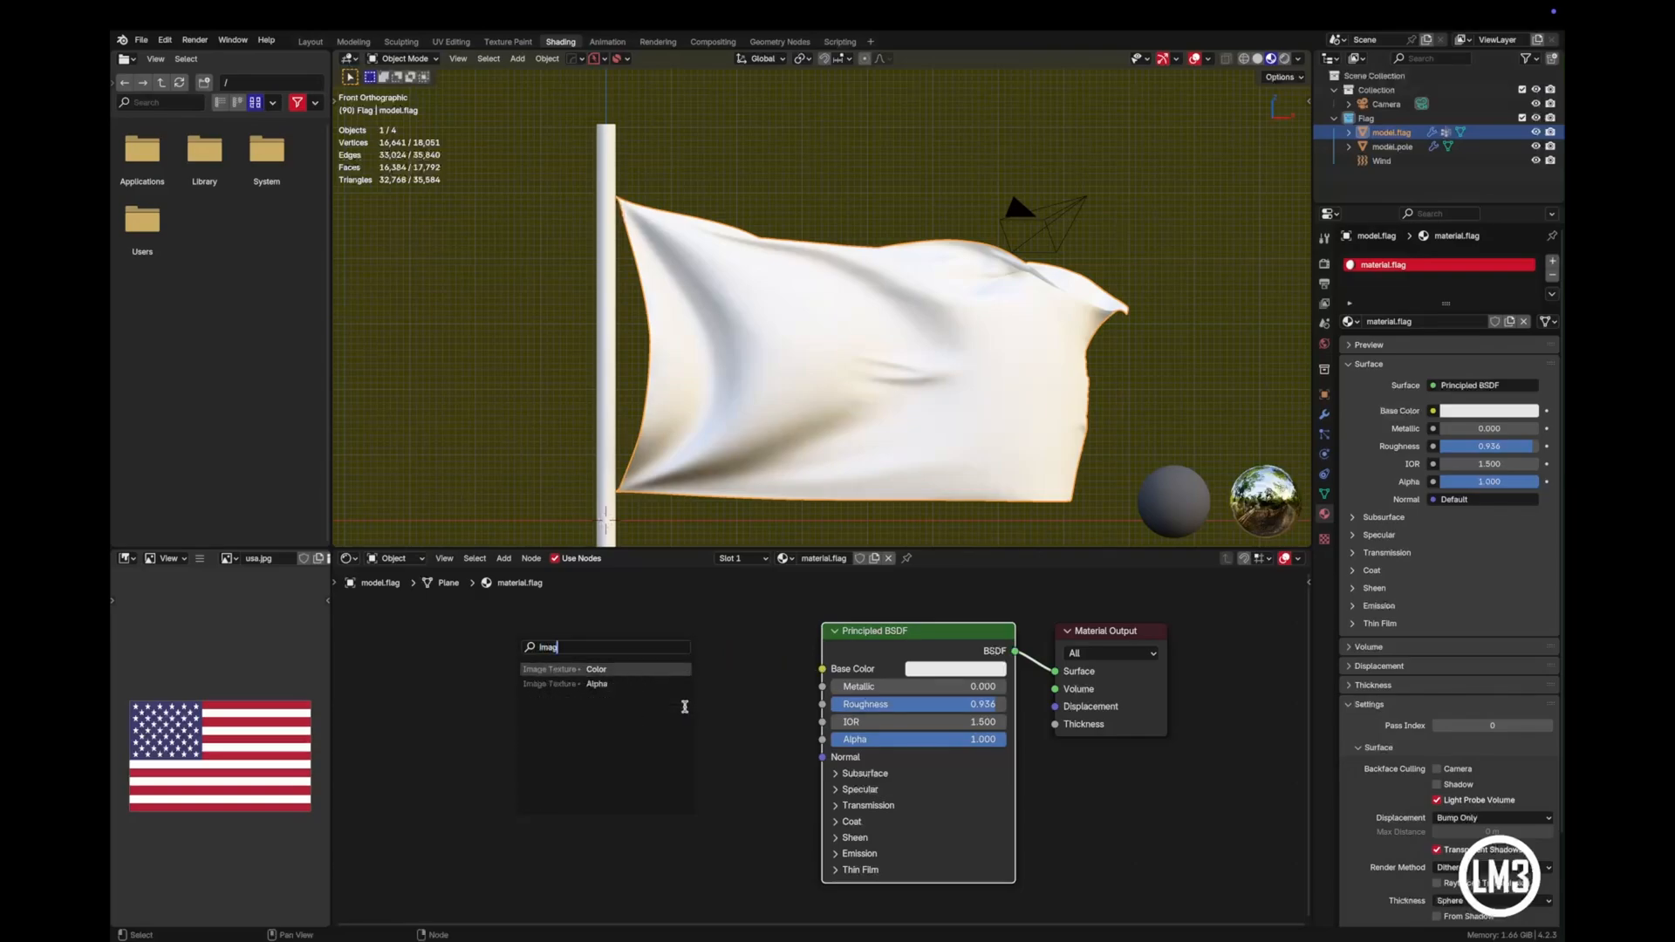
key(Return)
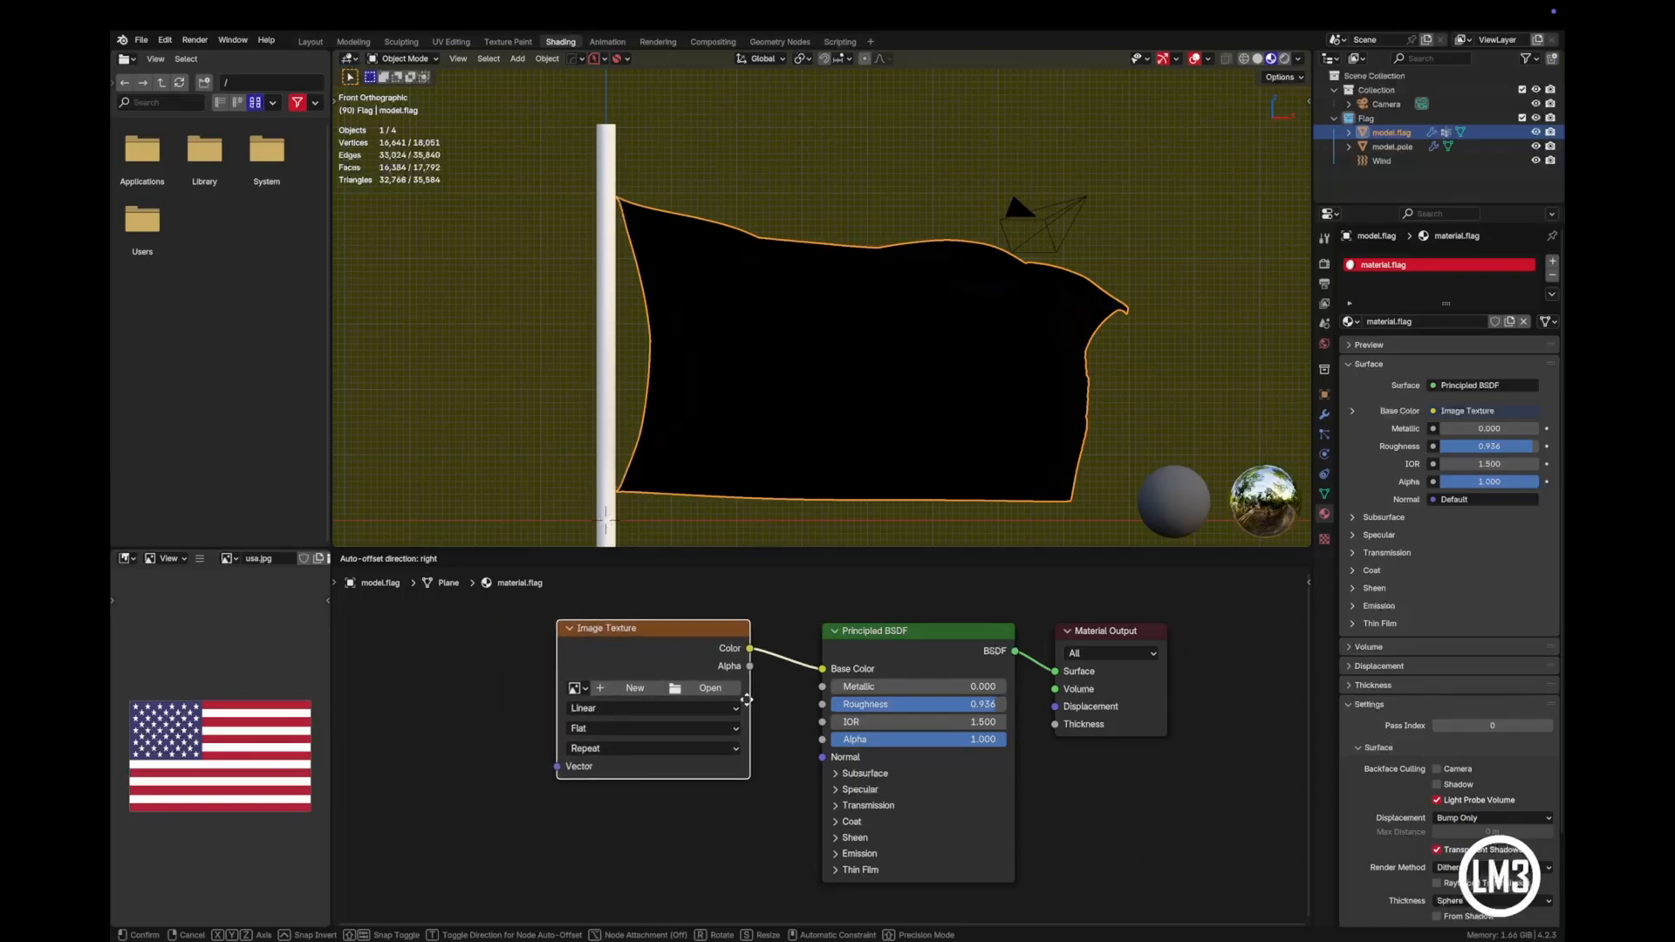
click(749, 699)
click(610, 608)
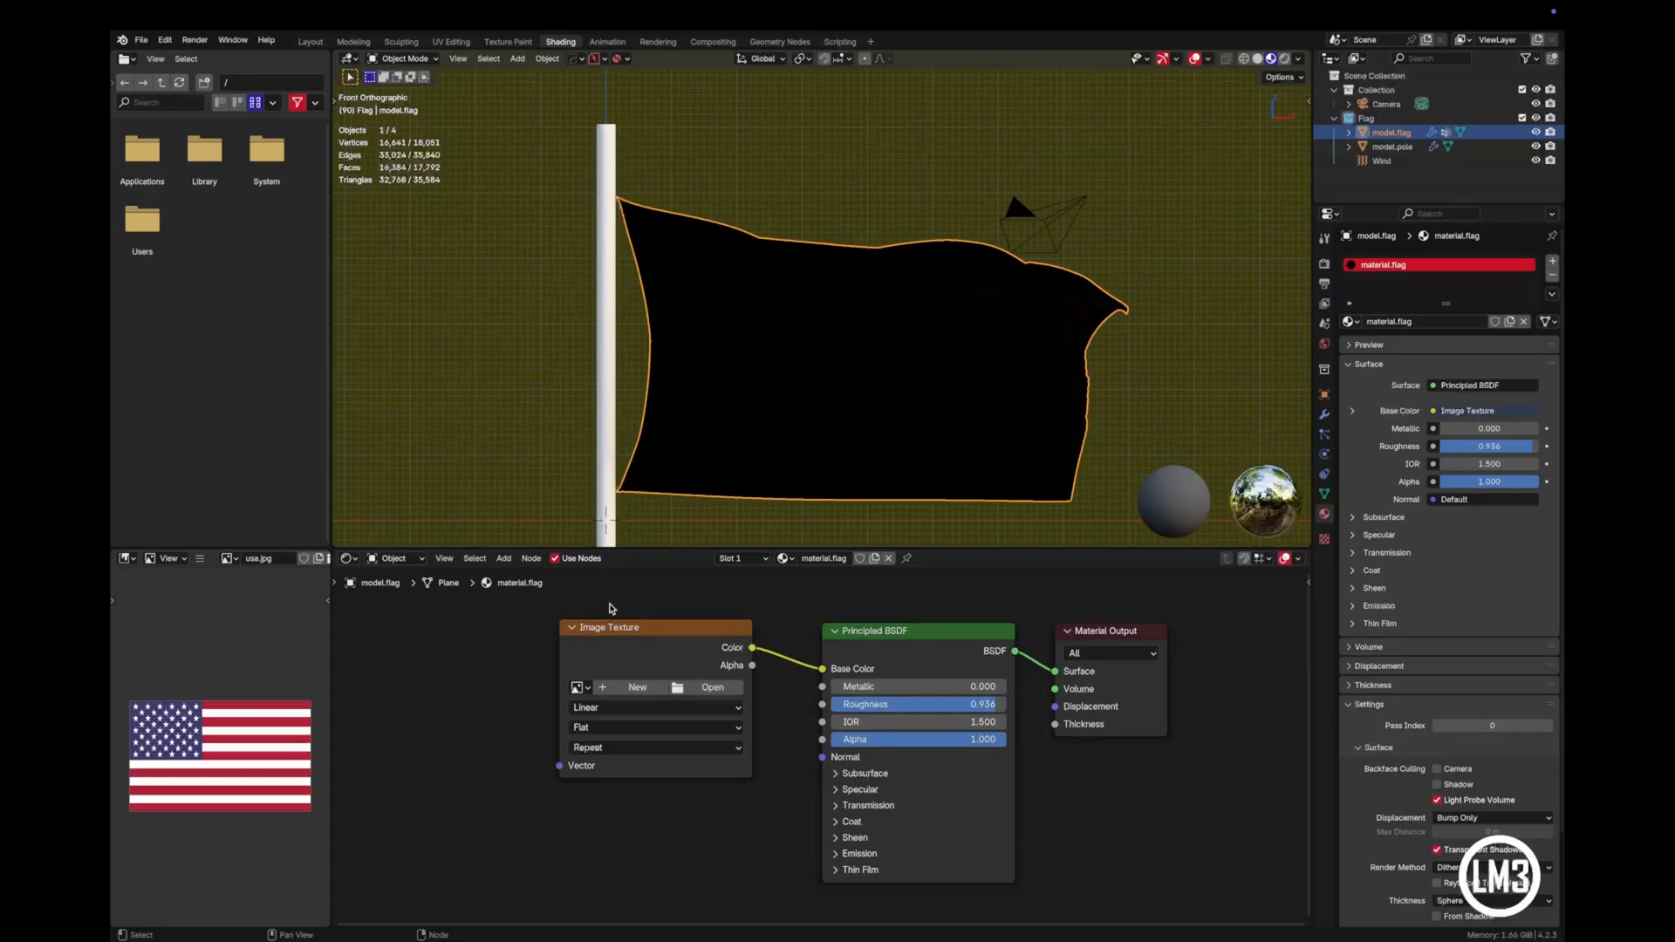
- Enable the Node Wrangler add-on in the preferences, save the preferences, and close them
click(165, 40)
click(200, 238)
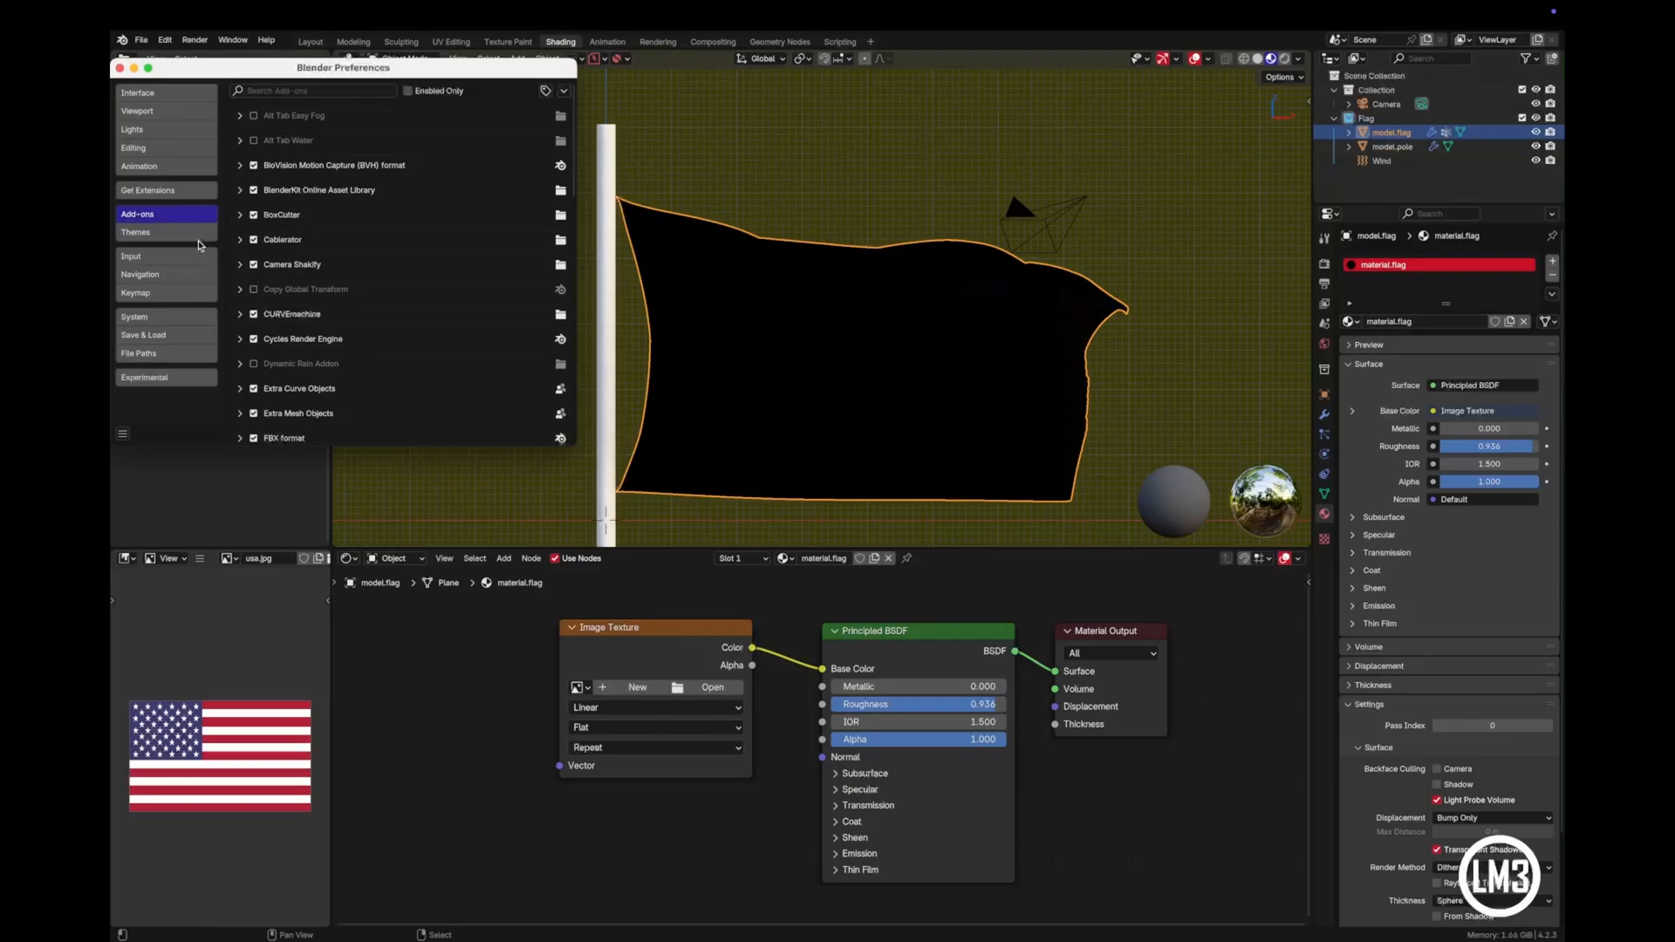
click(334, 89)
text(node)
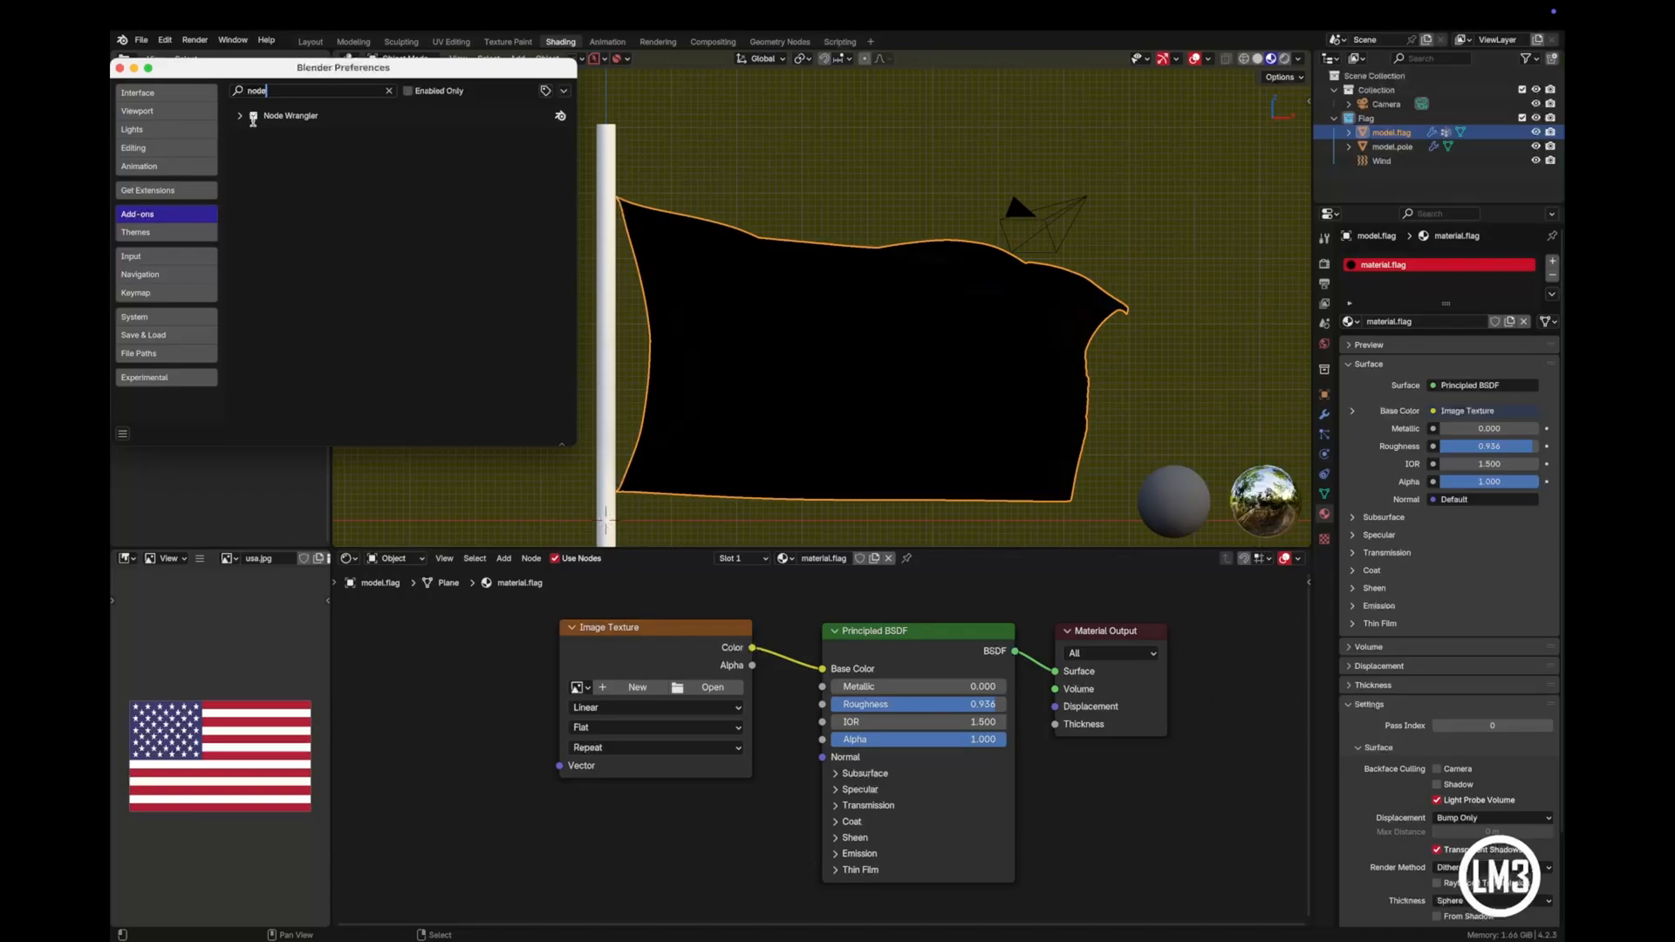
click(252, 116)
click(124, 437)
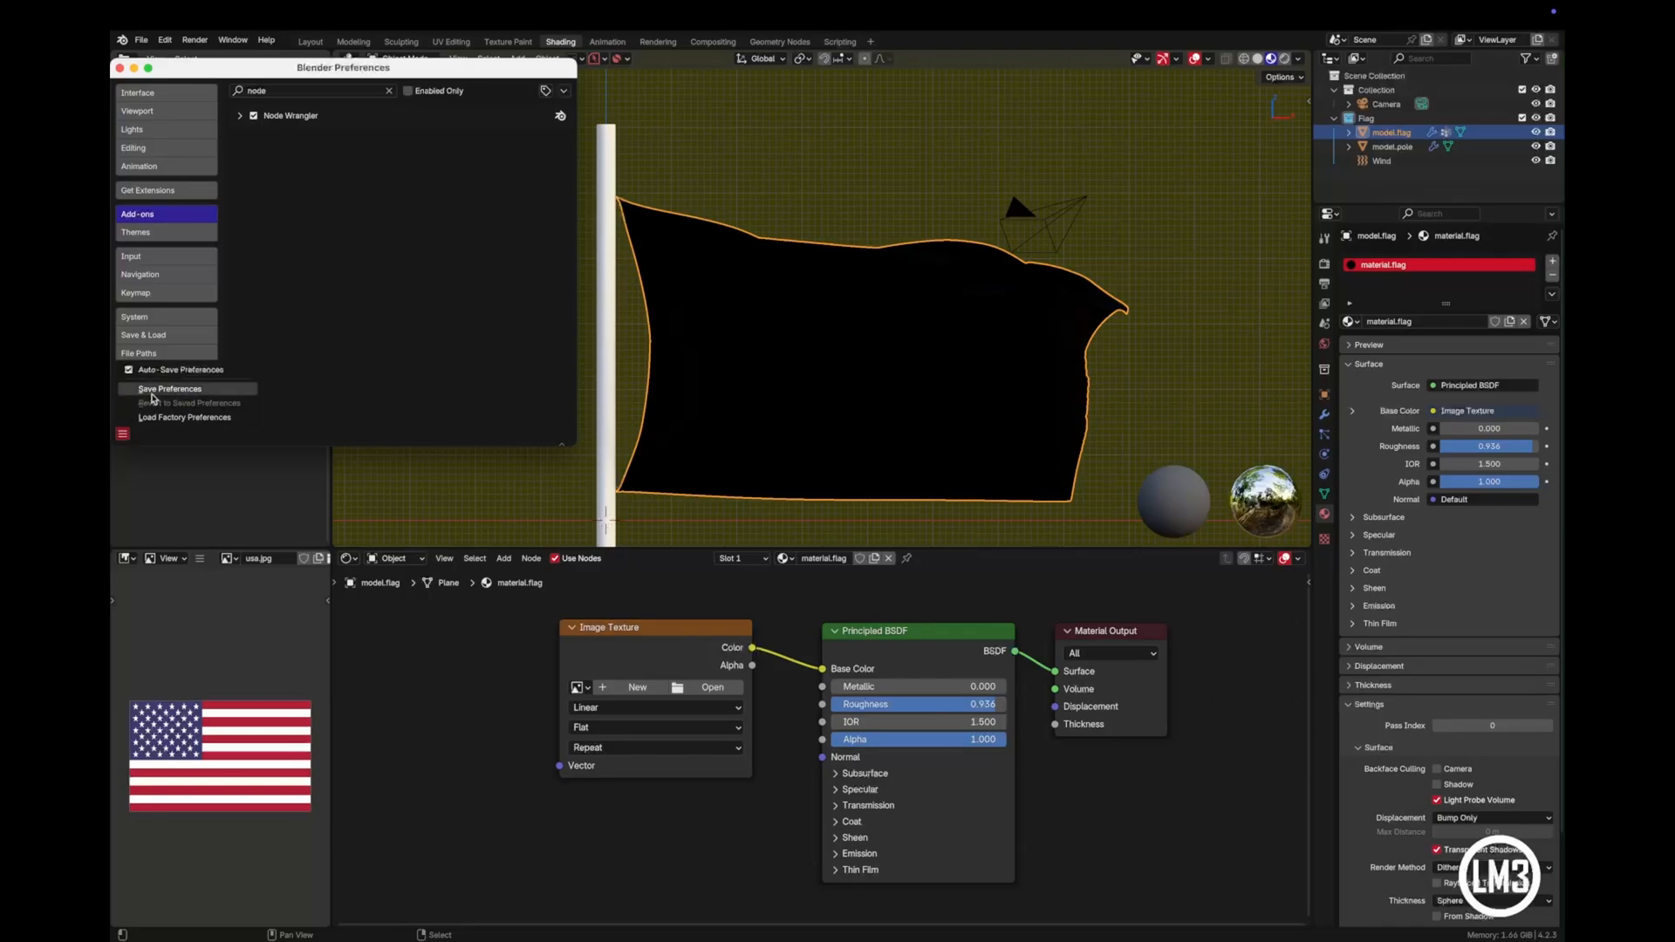
click(150, 392)
click(120, 67)
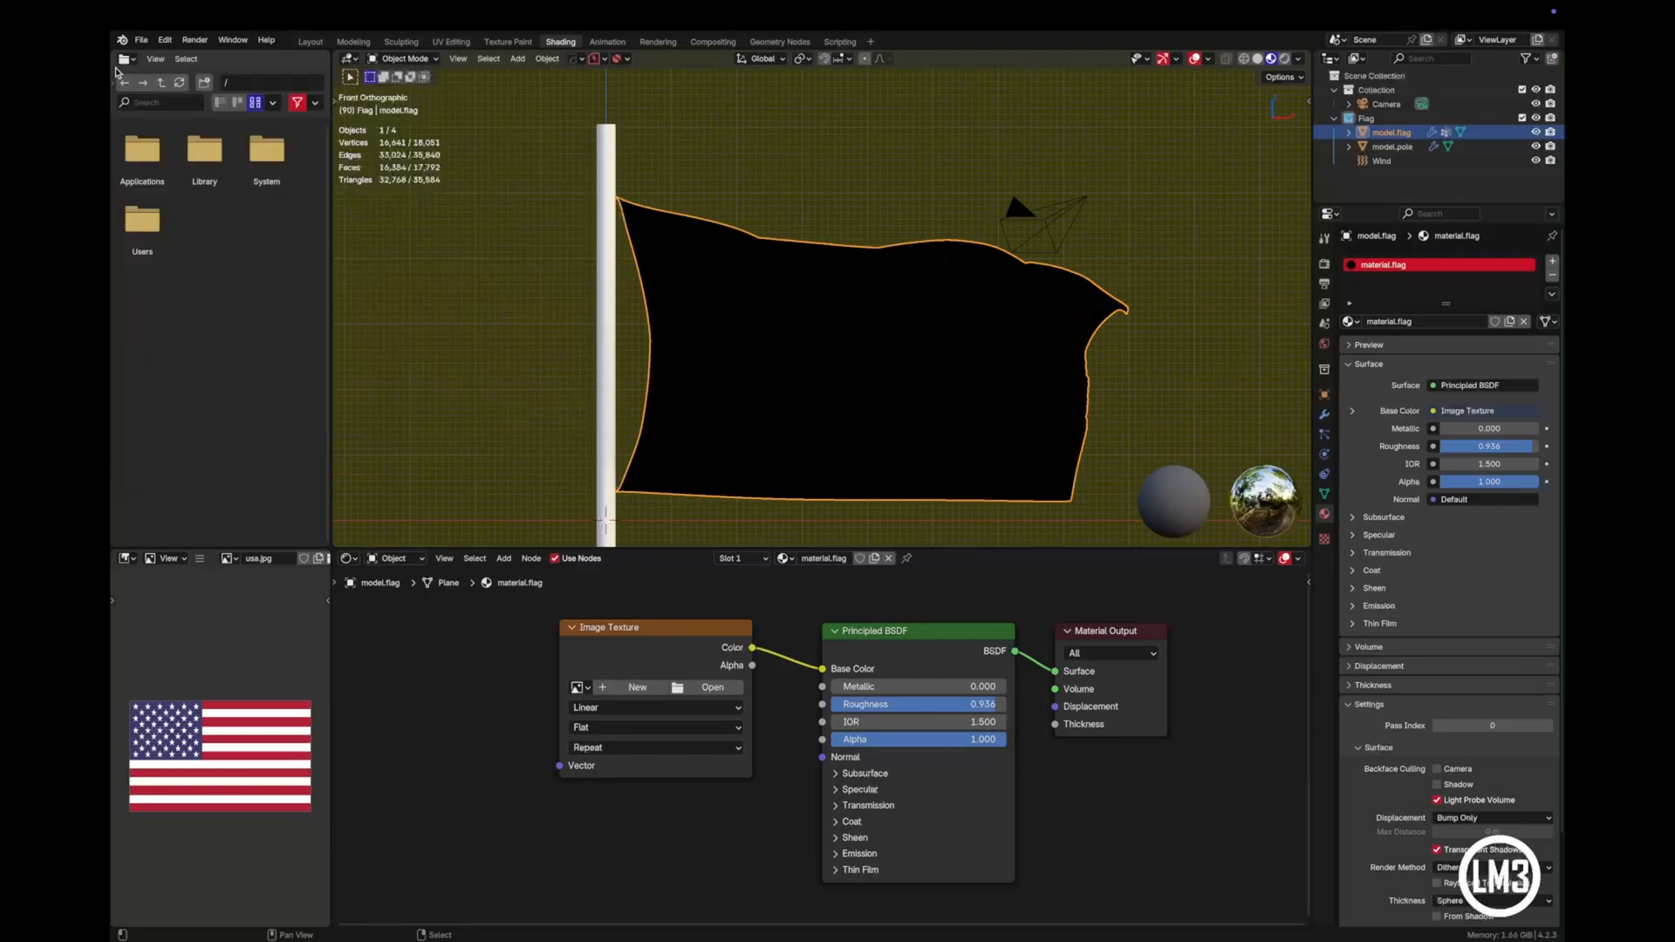
- Add linked Texture Coordinate and Mapping nodes to the Image Texture node and load usa.jpg into it
scroll(505, 769, down, 1)
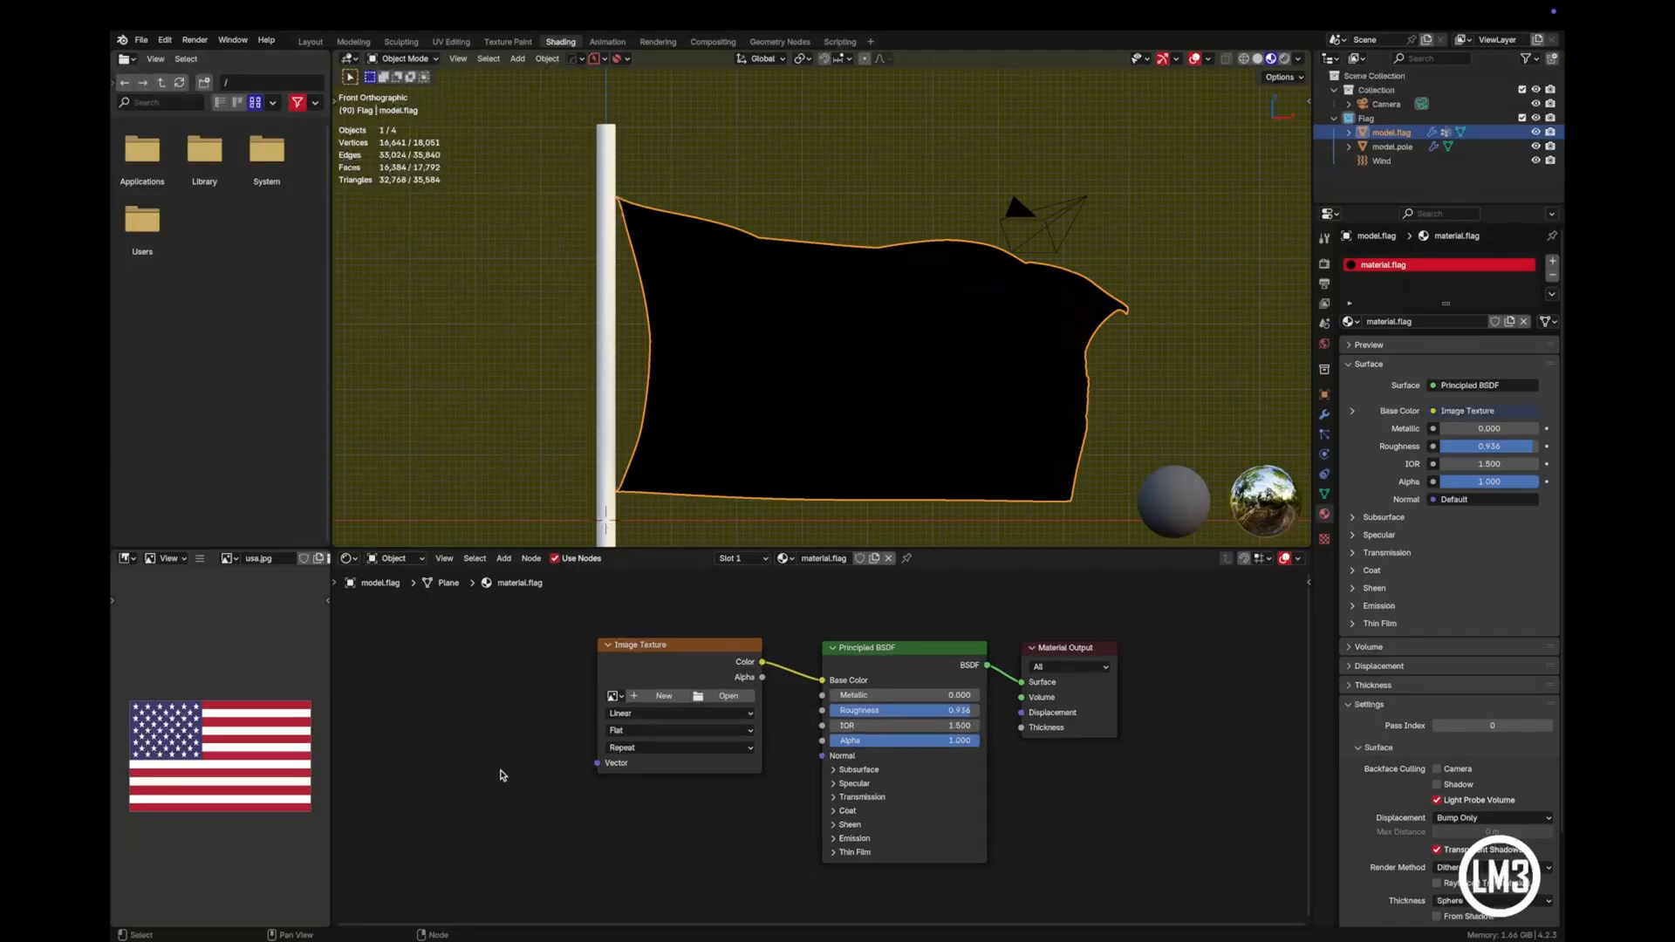
middle_drag(441, 785, 581, 769)
click(821, 635)
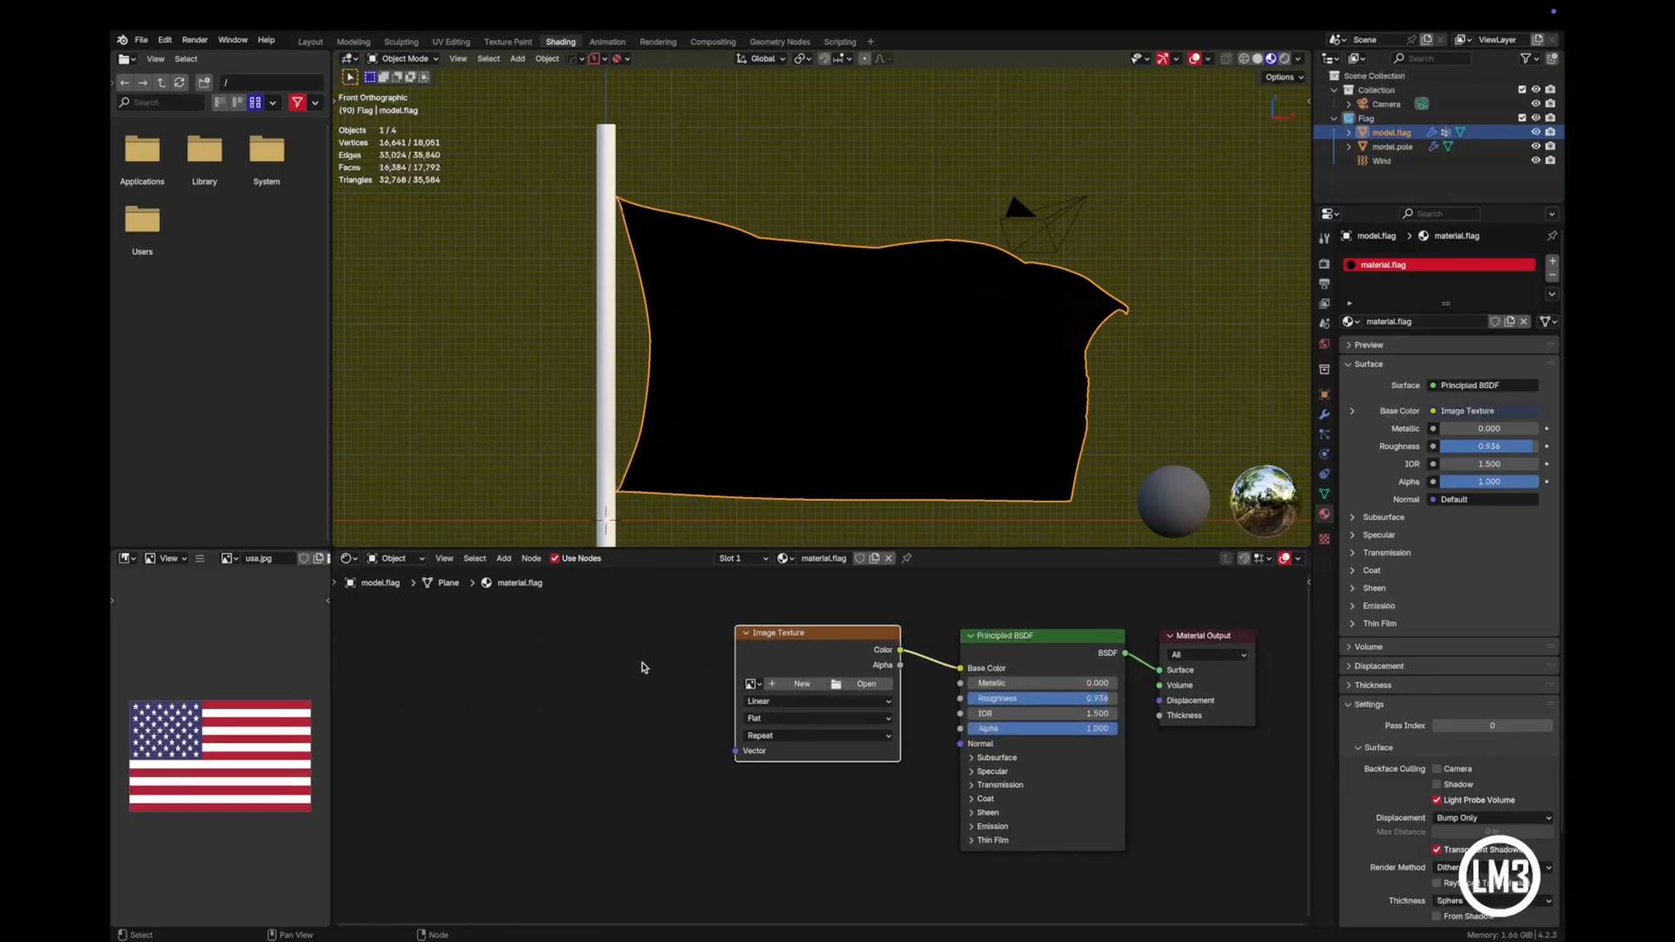
key(ctrl+t)
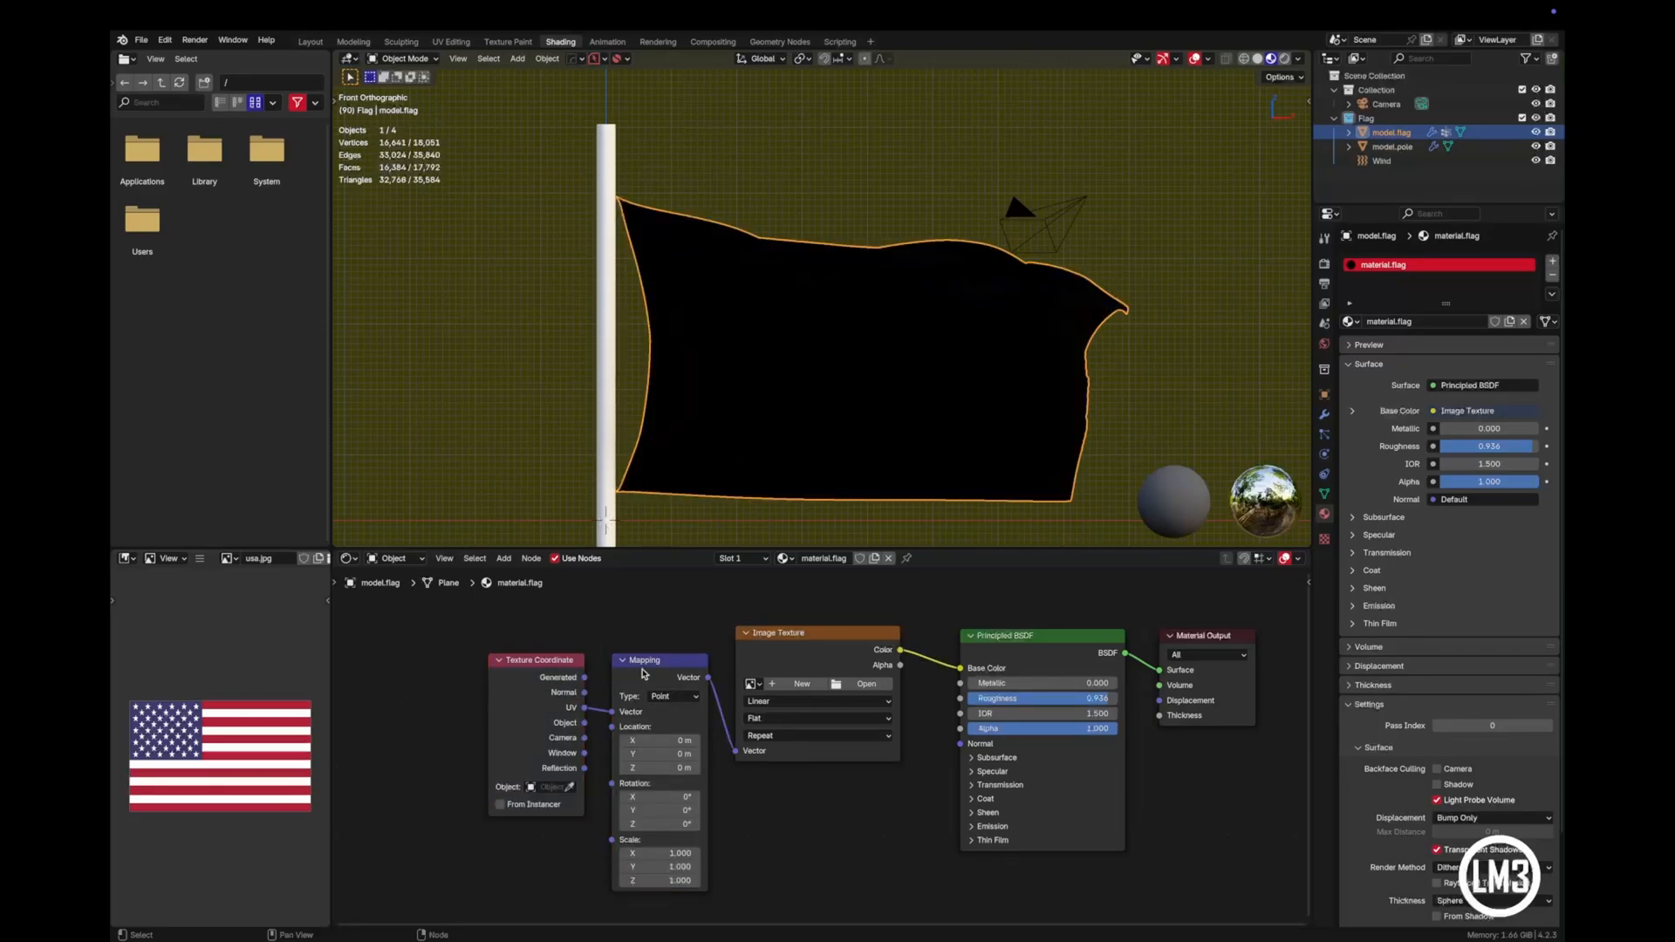
click(869, 685)
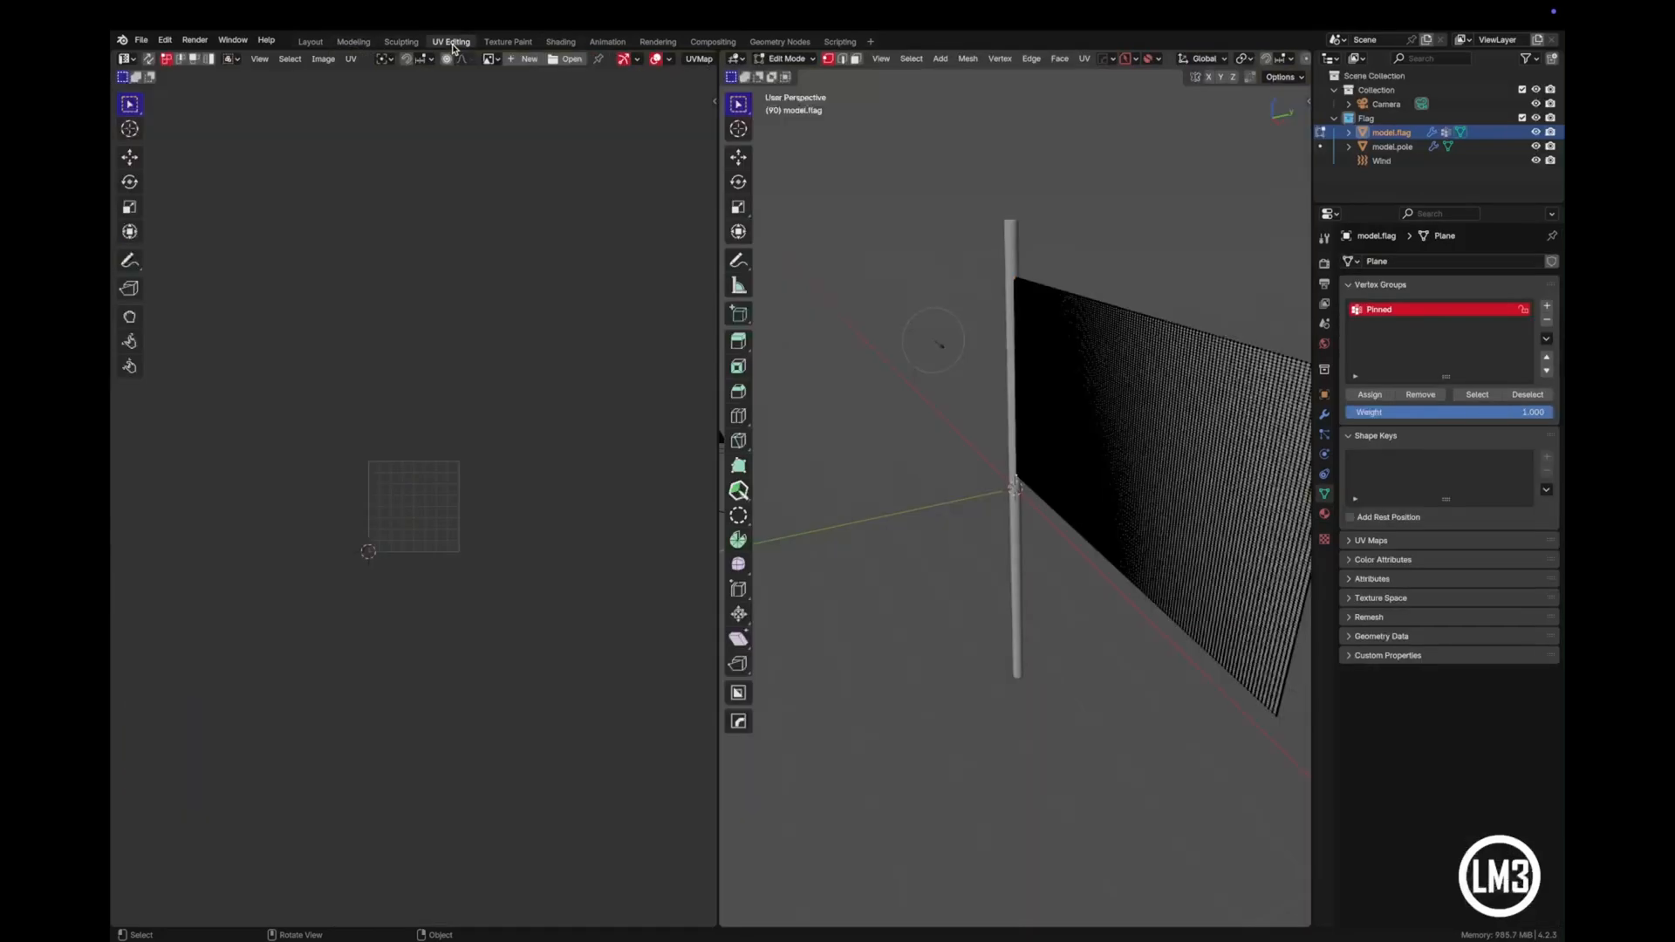
- Open the UV Editing workspace and show the flag mesh in front view with Material Preview shading
click(451, 42)
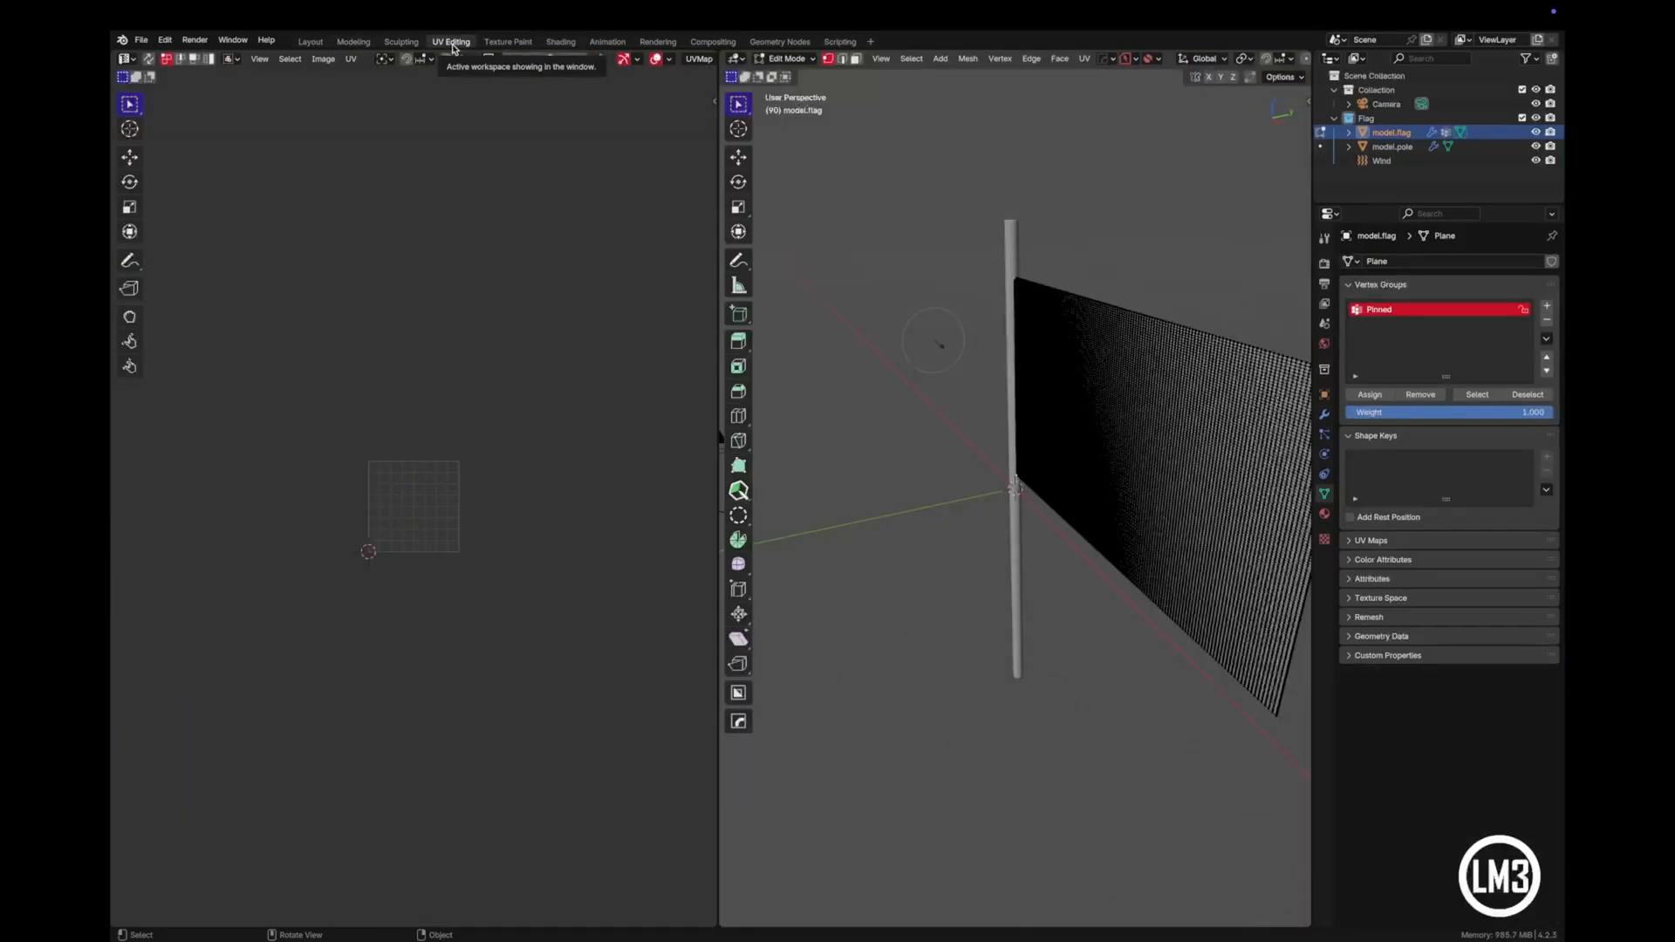
key(KP_1)
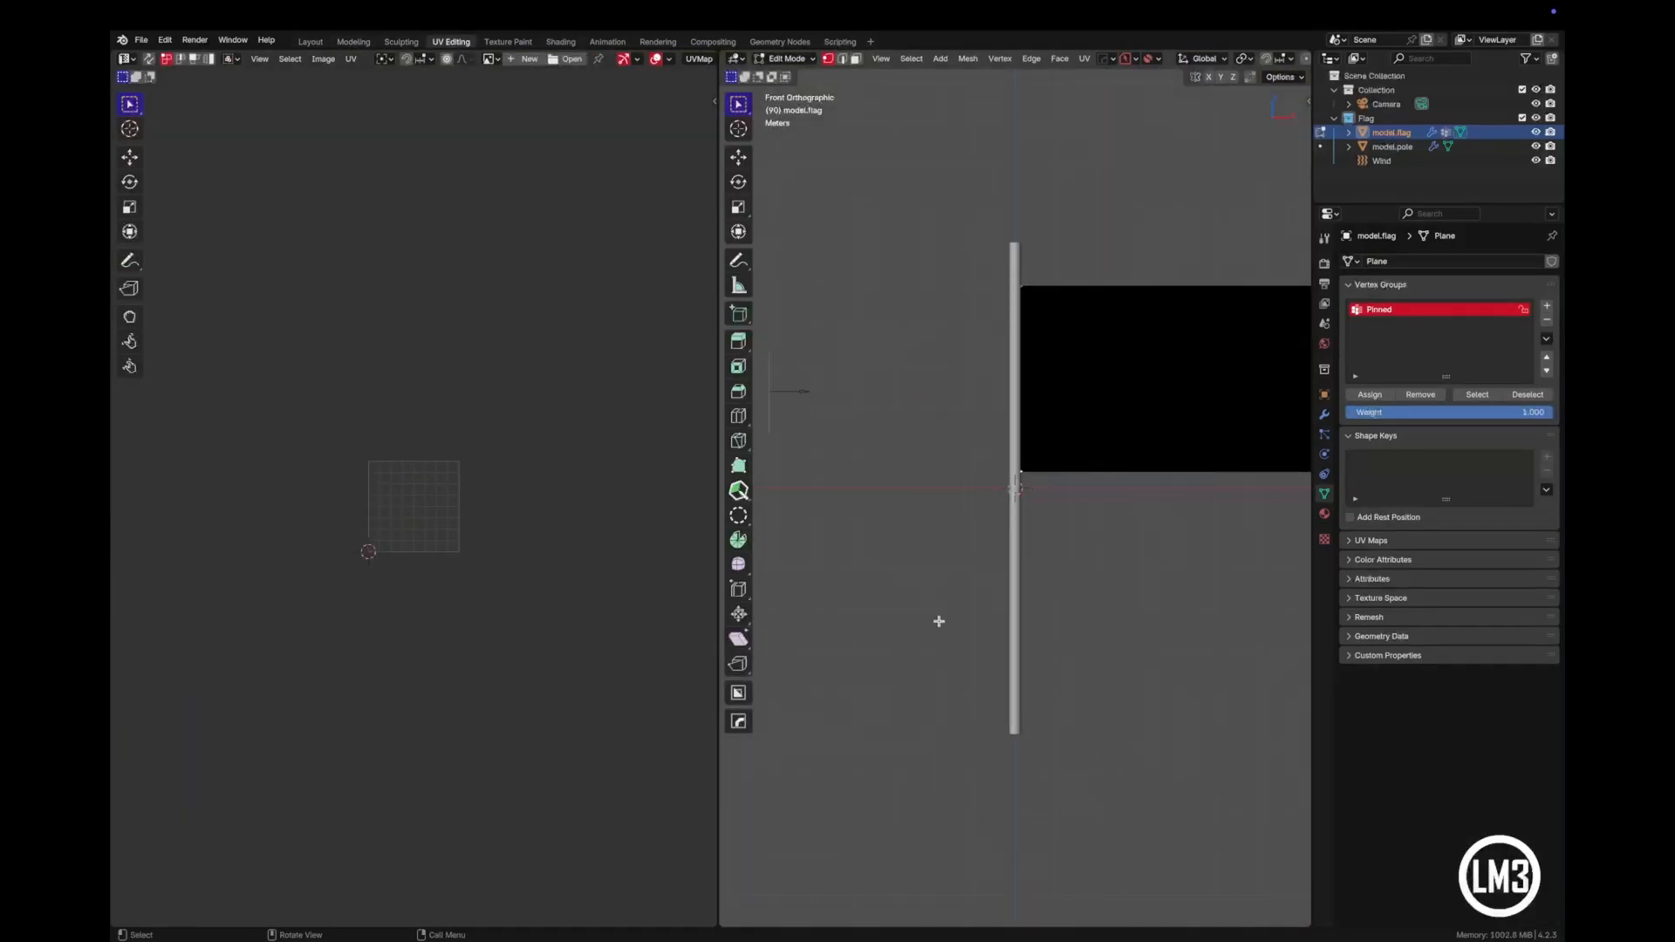
shift+middle_drag(1003, 674, 823, 748)
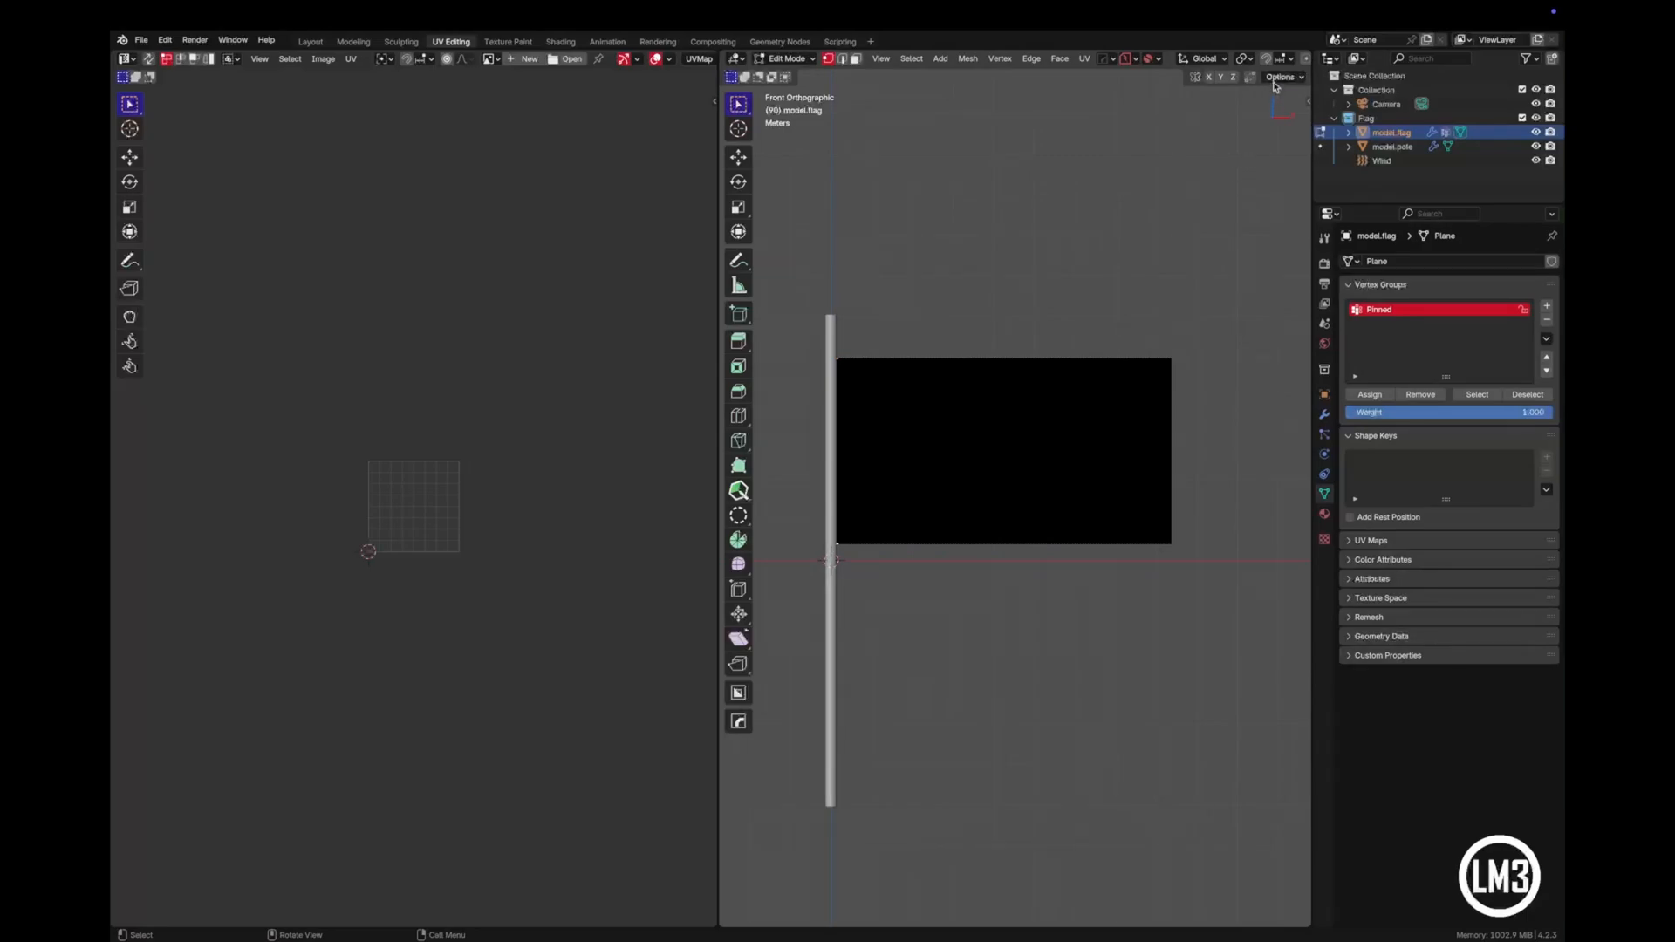
scroll(1280, 60, down, 8)
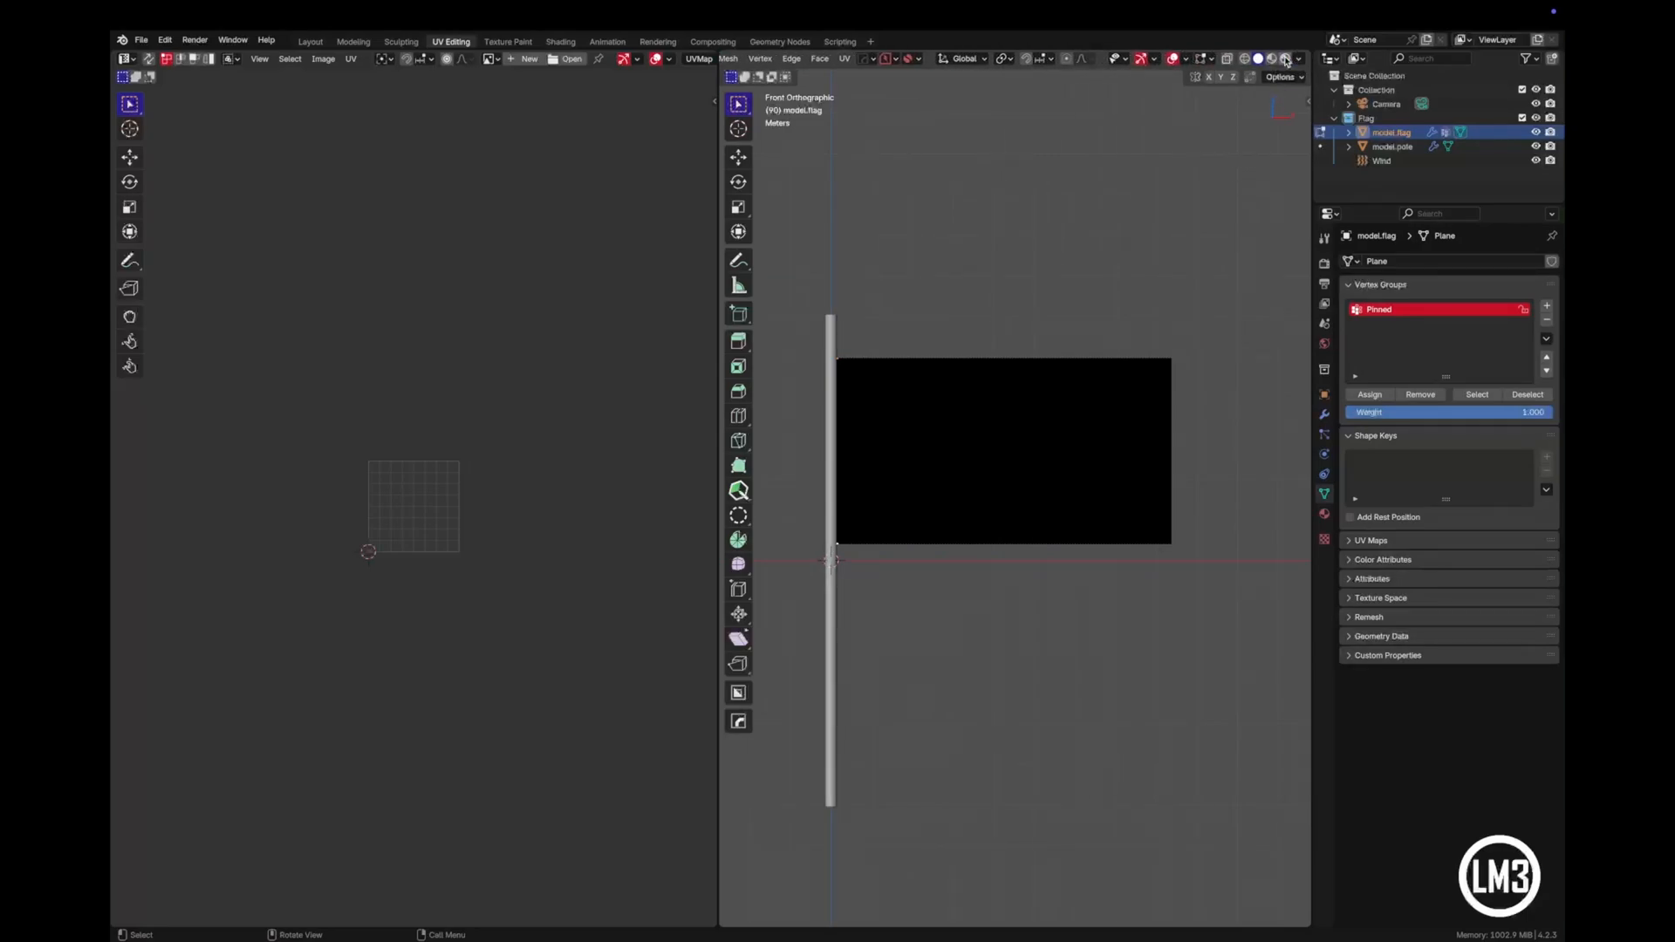
click(1273, 59)
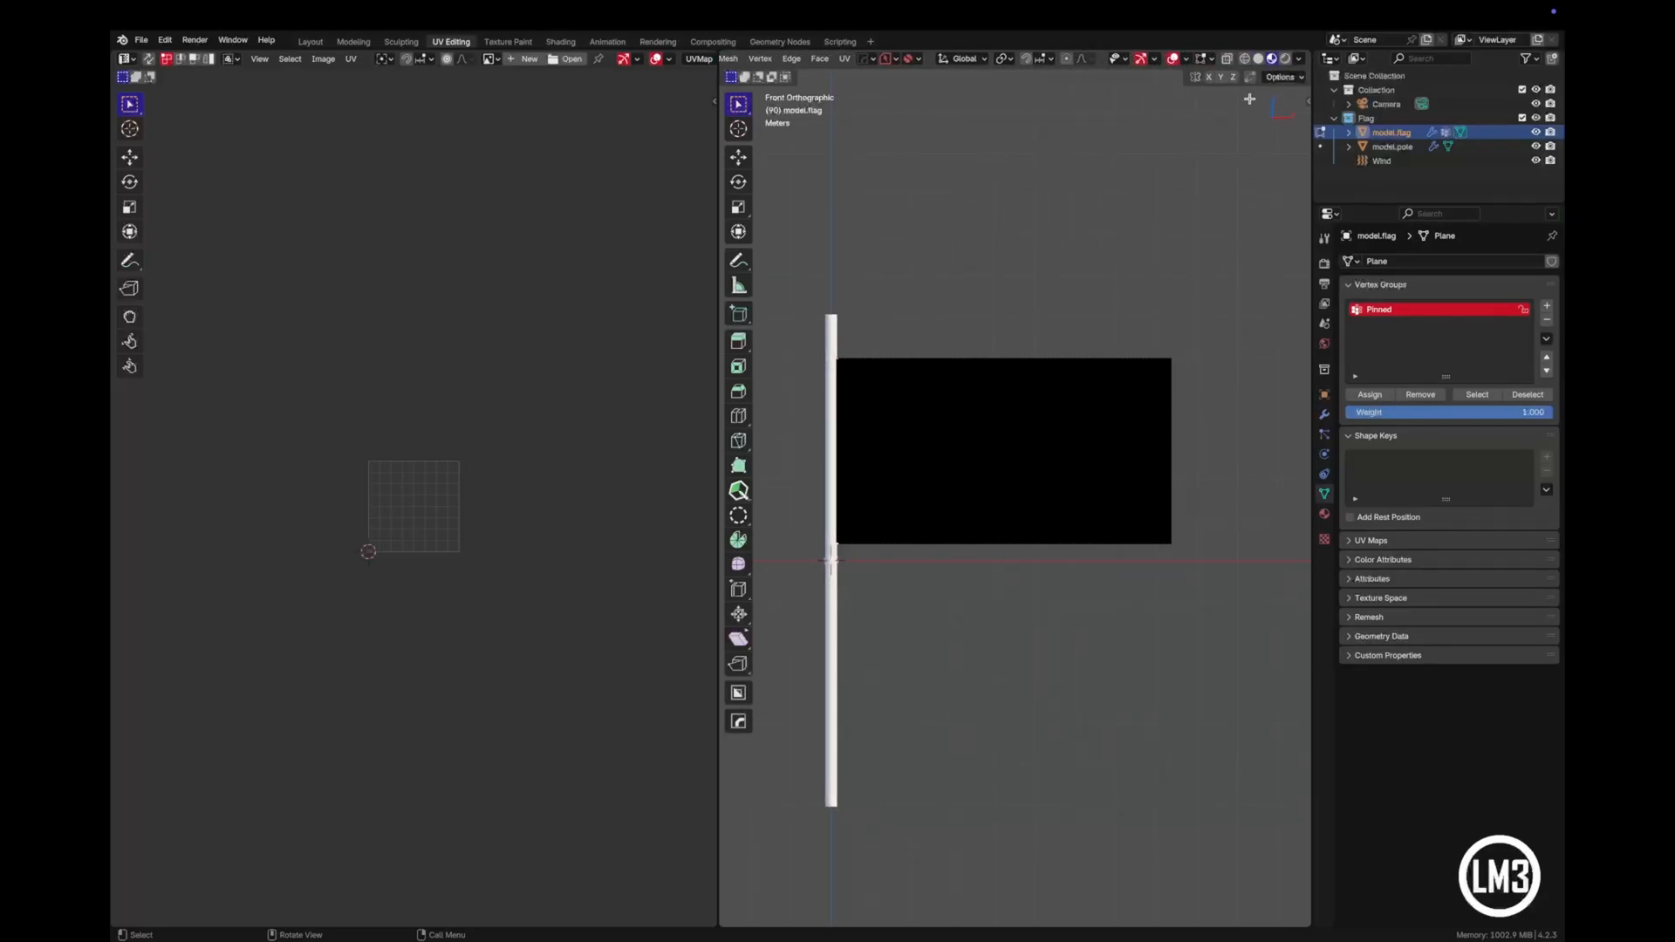
- Display the usa.jpg image in the UV editor with the whole image in view
mouse_move(1142, 543)
middle_down()
mouse_move(1116, 579)
mouse_move(1073, 558)
middle_up()
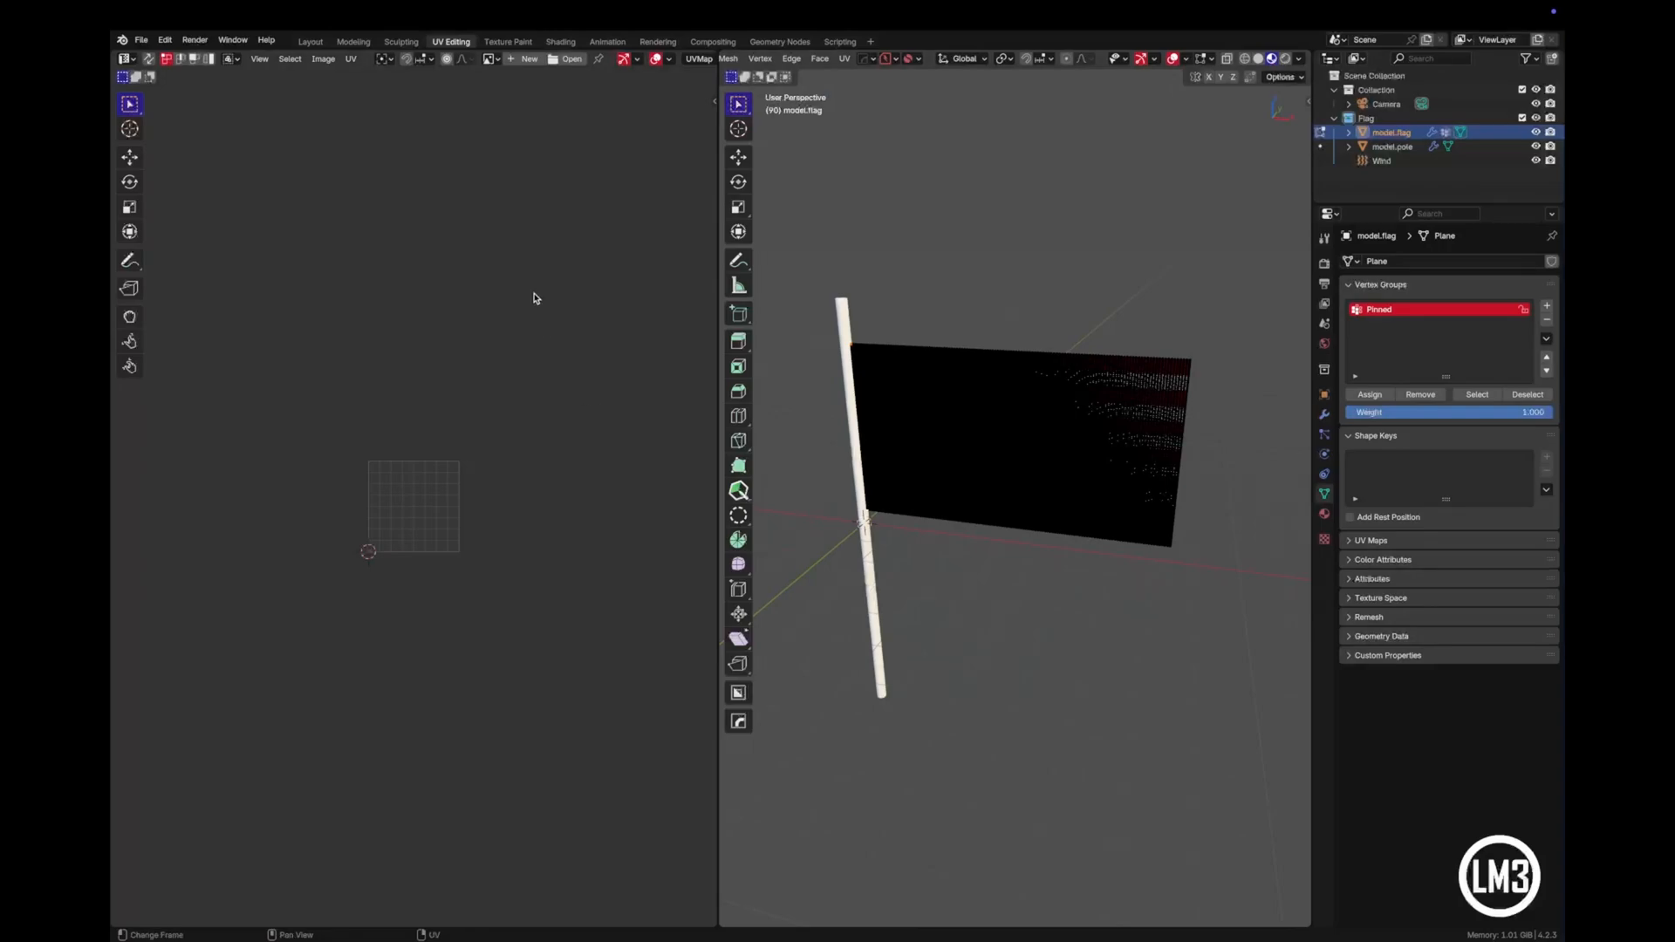
scroll(524, 236, up, 5)
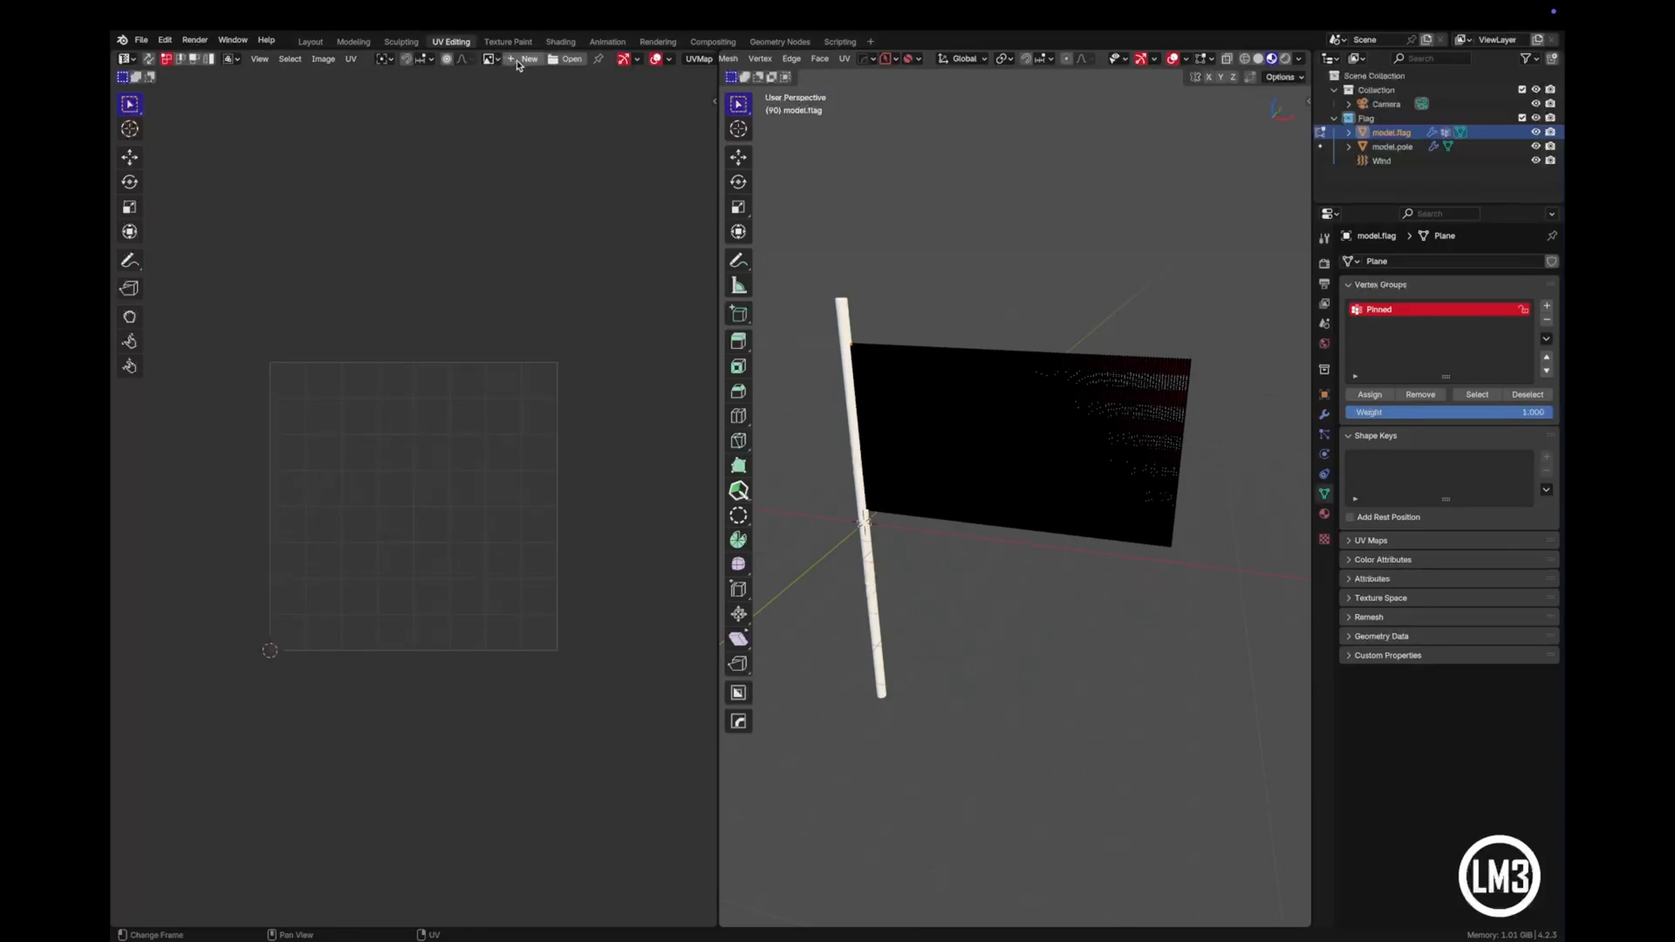
click(489, 58)
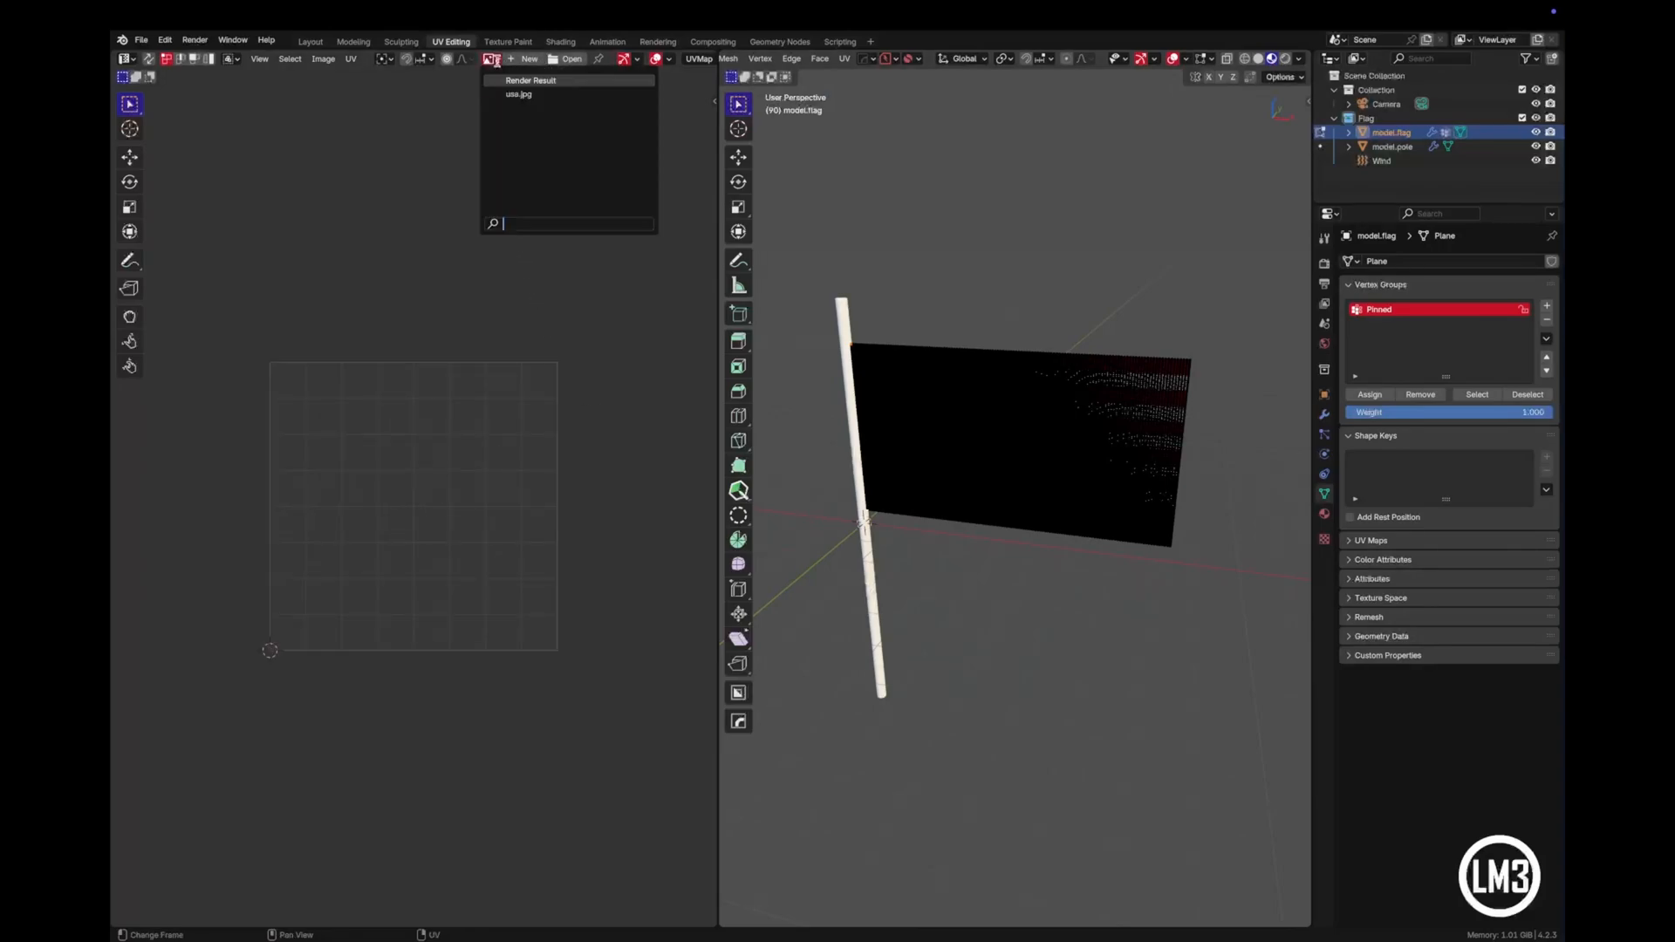
click(516, 95)
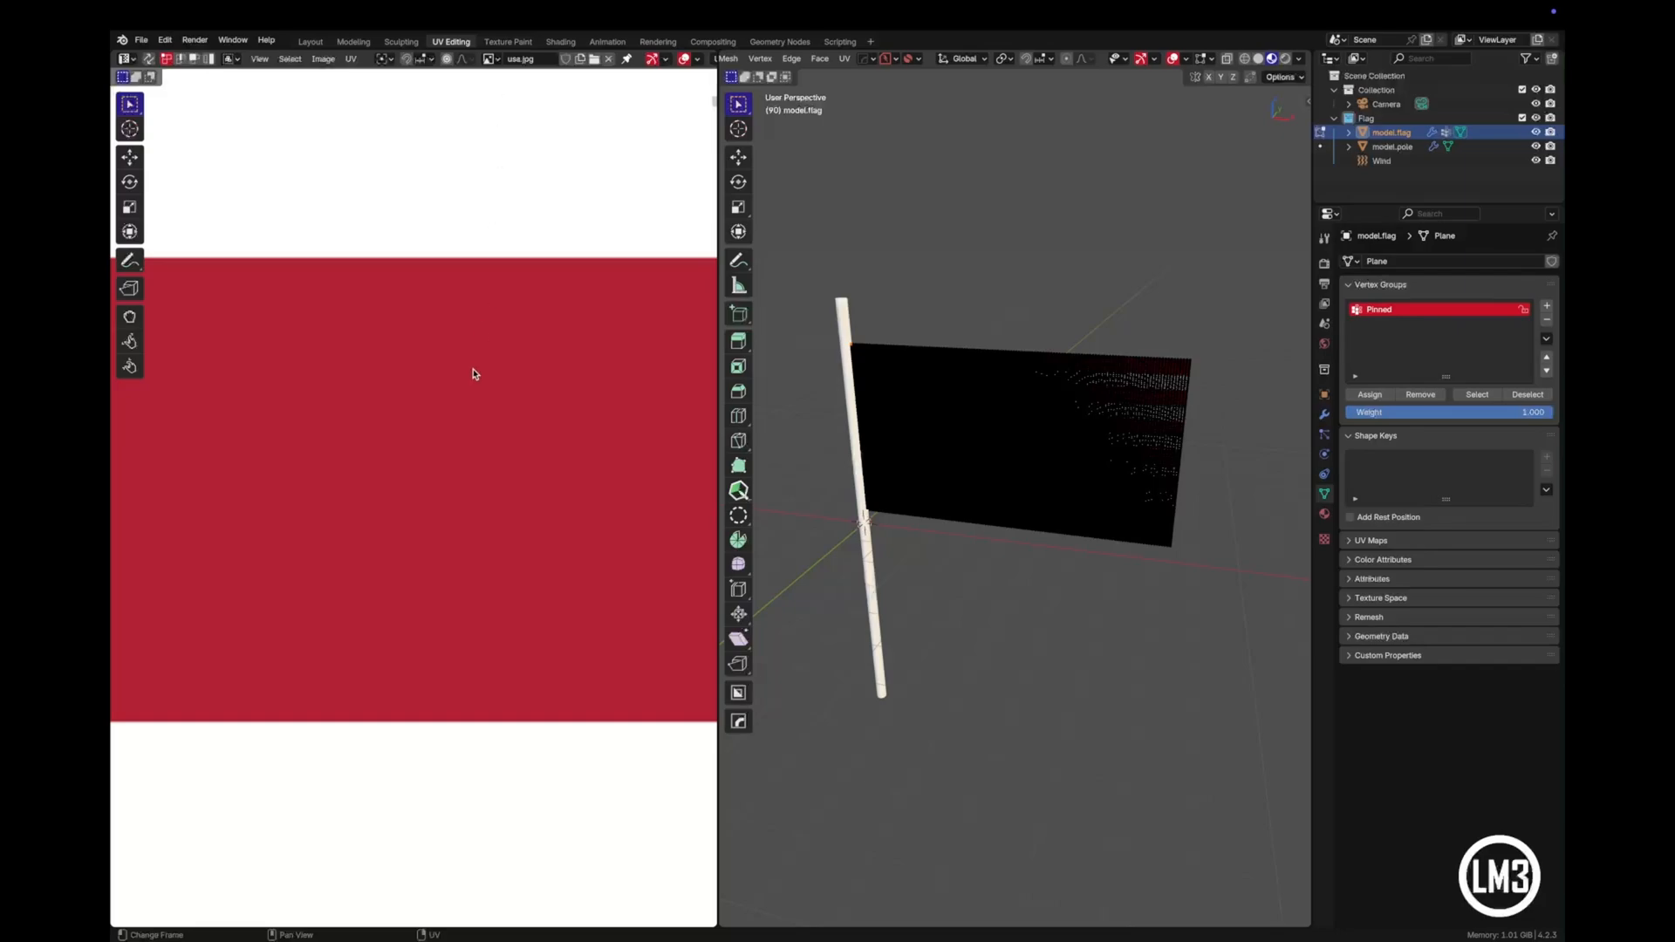
scroll(460, 436, down, 5)
scroll(456, 436, down, 4)
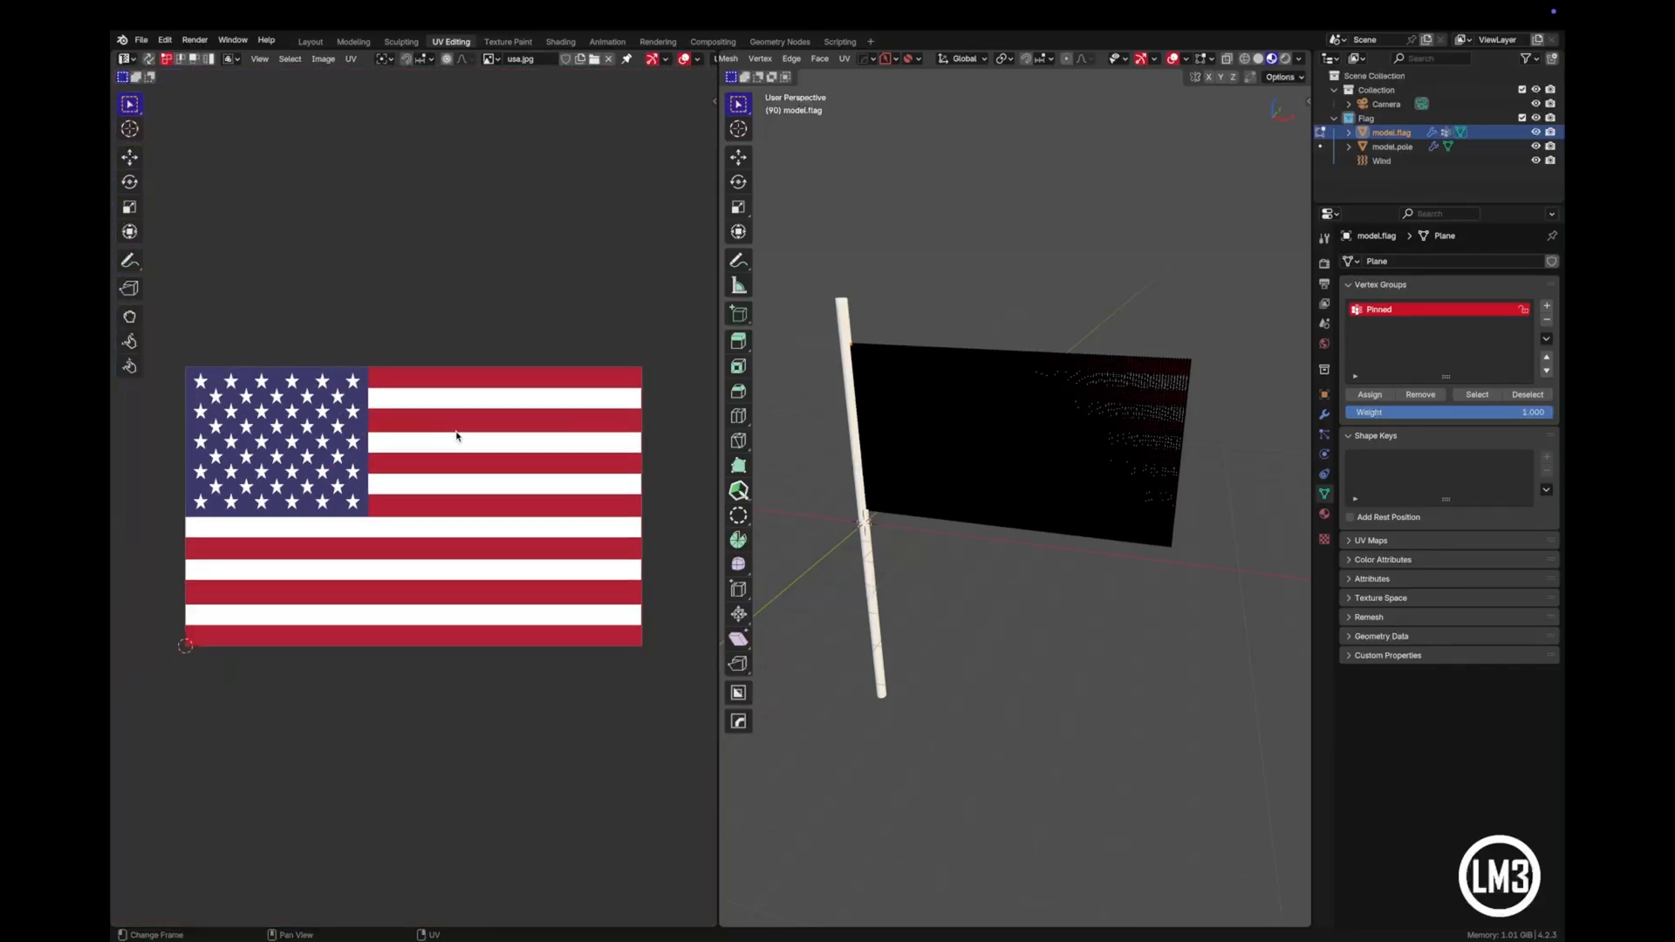
- Select the entire flag mesh and all of its UVs to check their alignment with the flag image
middle_drag(972, 523, 926, 697)
scroll(983, 607, up, 4)
scroll(926, 697, up, 2)
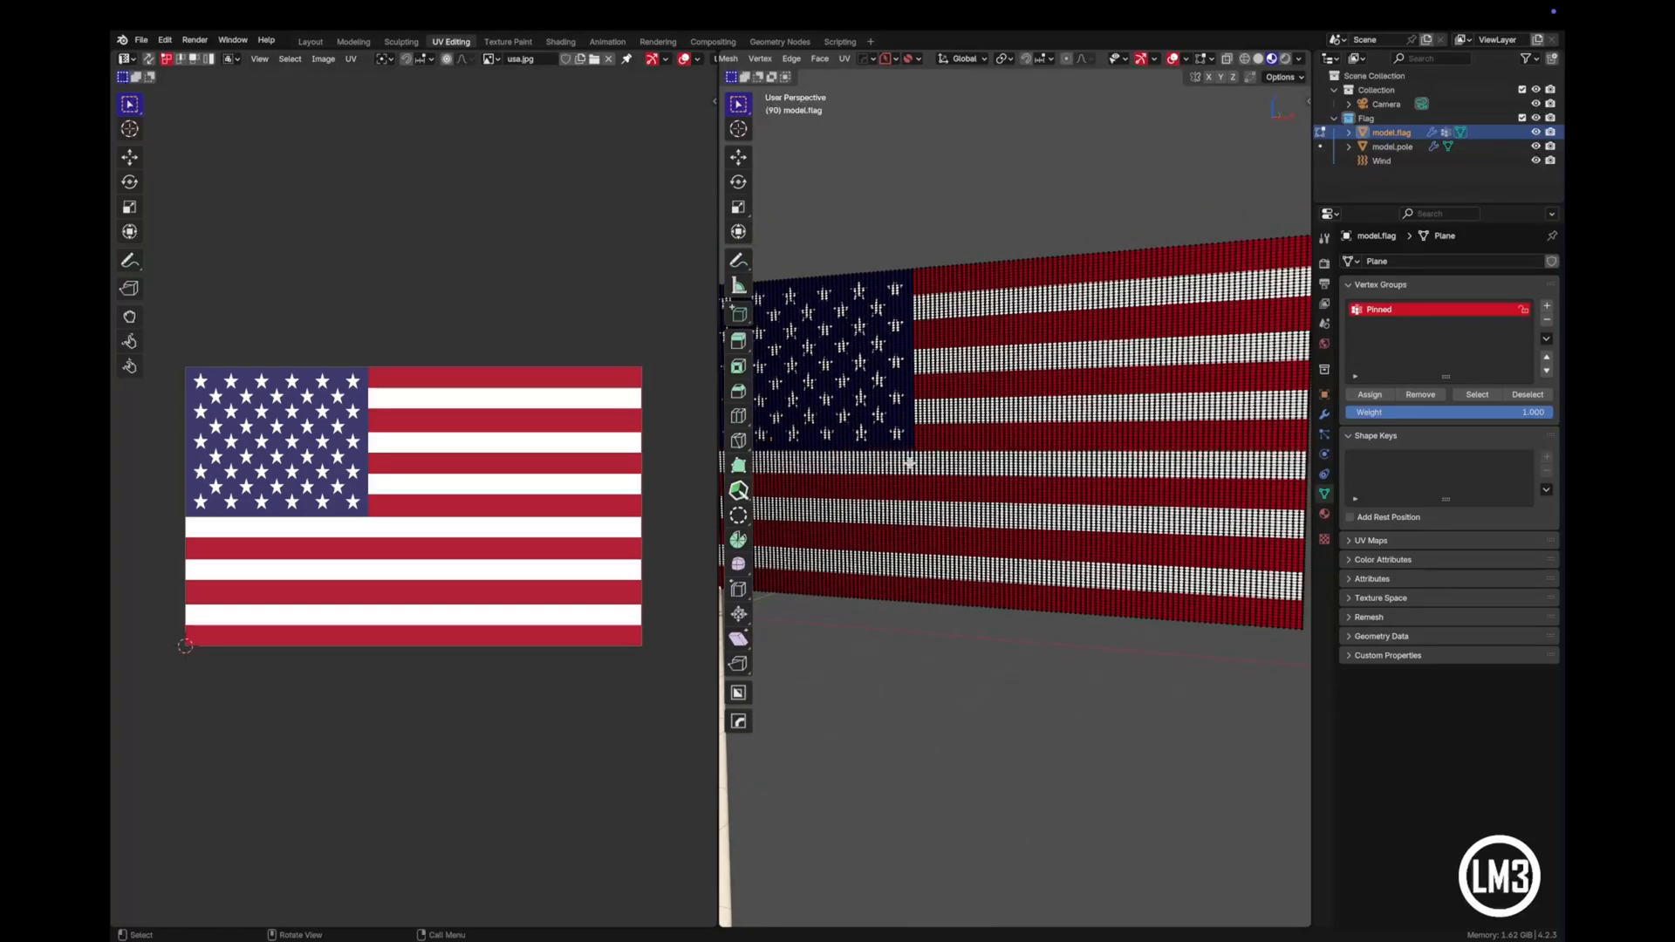
key(a)
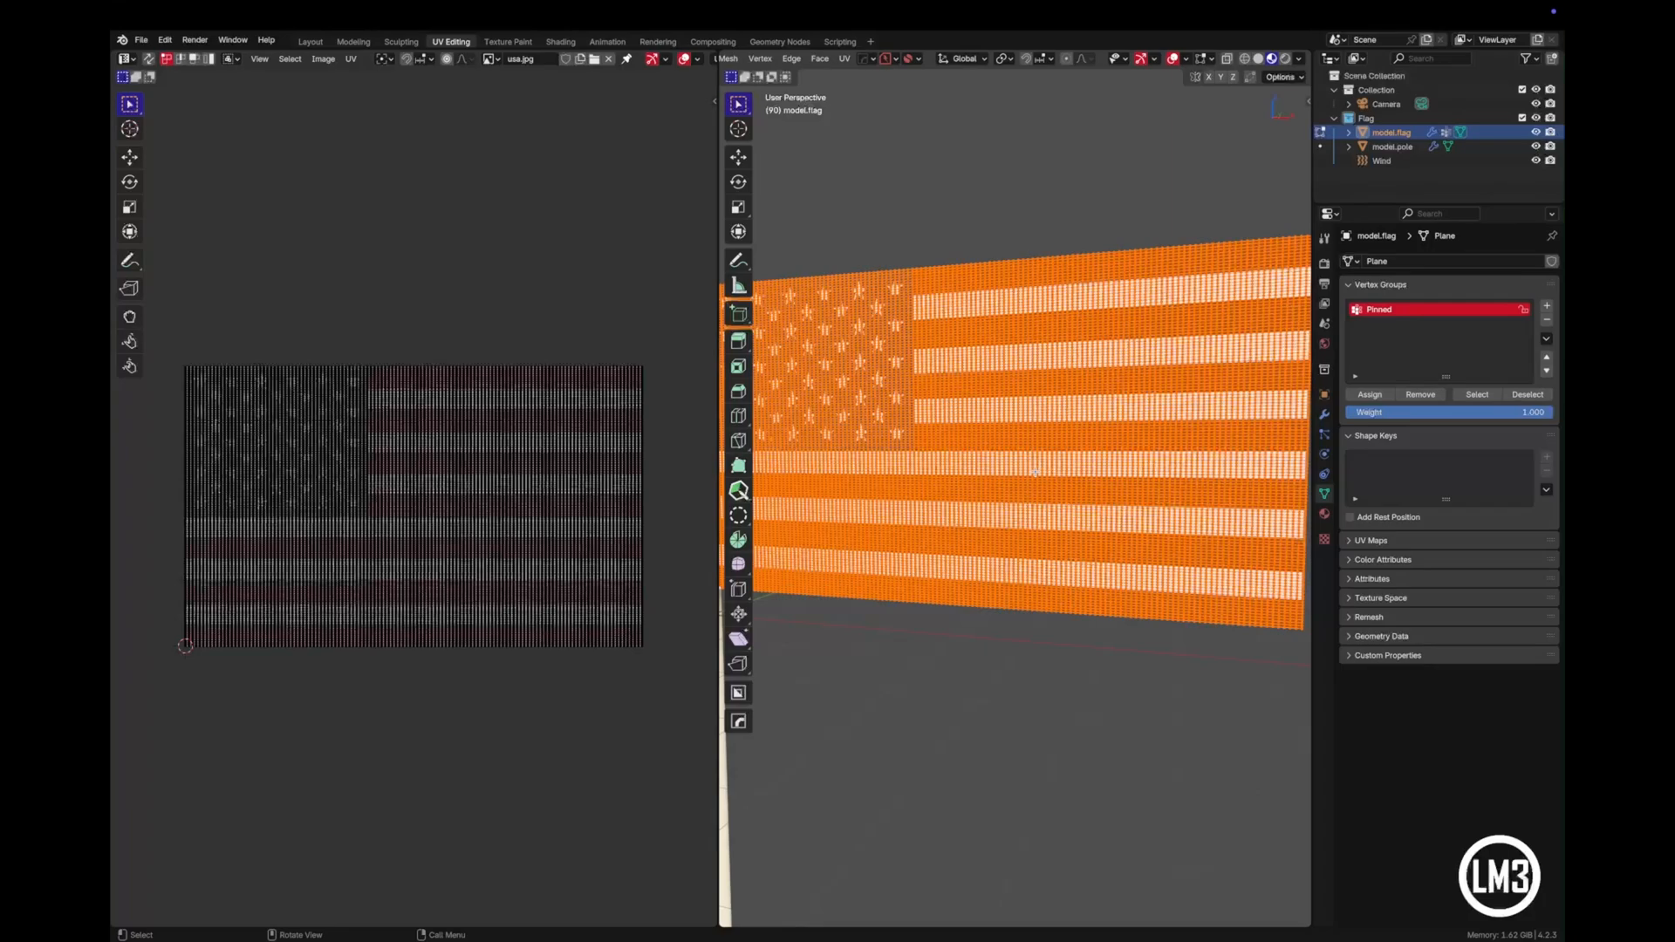
key(a)
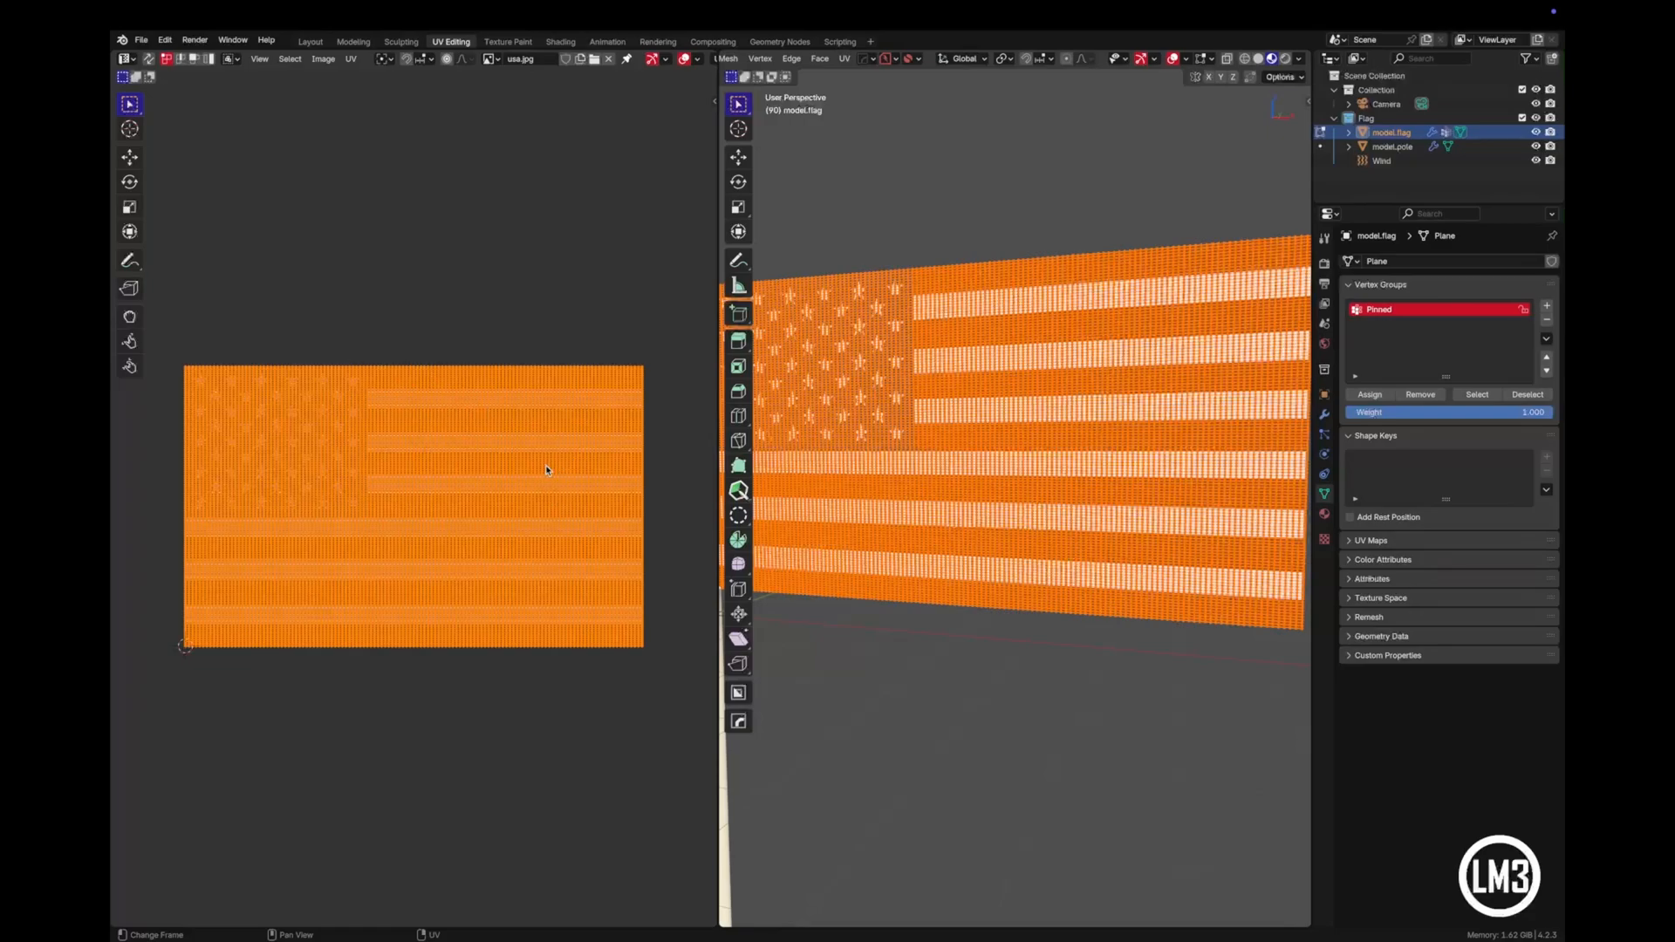
mouse_move(844, 508)
middle_down()
mouse_move(972, 523)
mouse_move(880, 523)
mouse_move(738, 338)
middle_up()
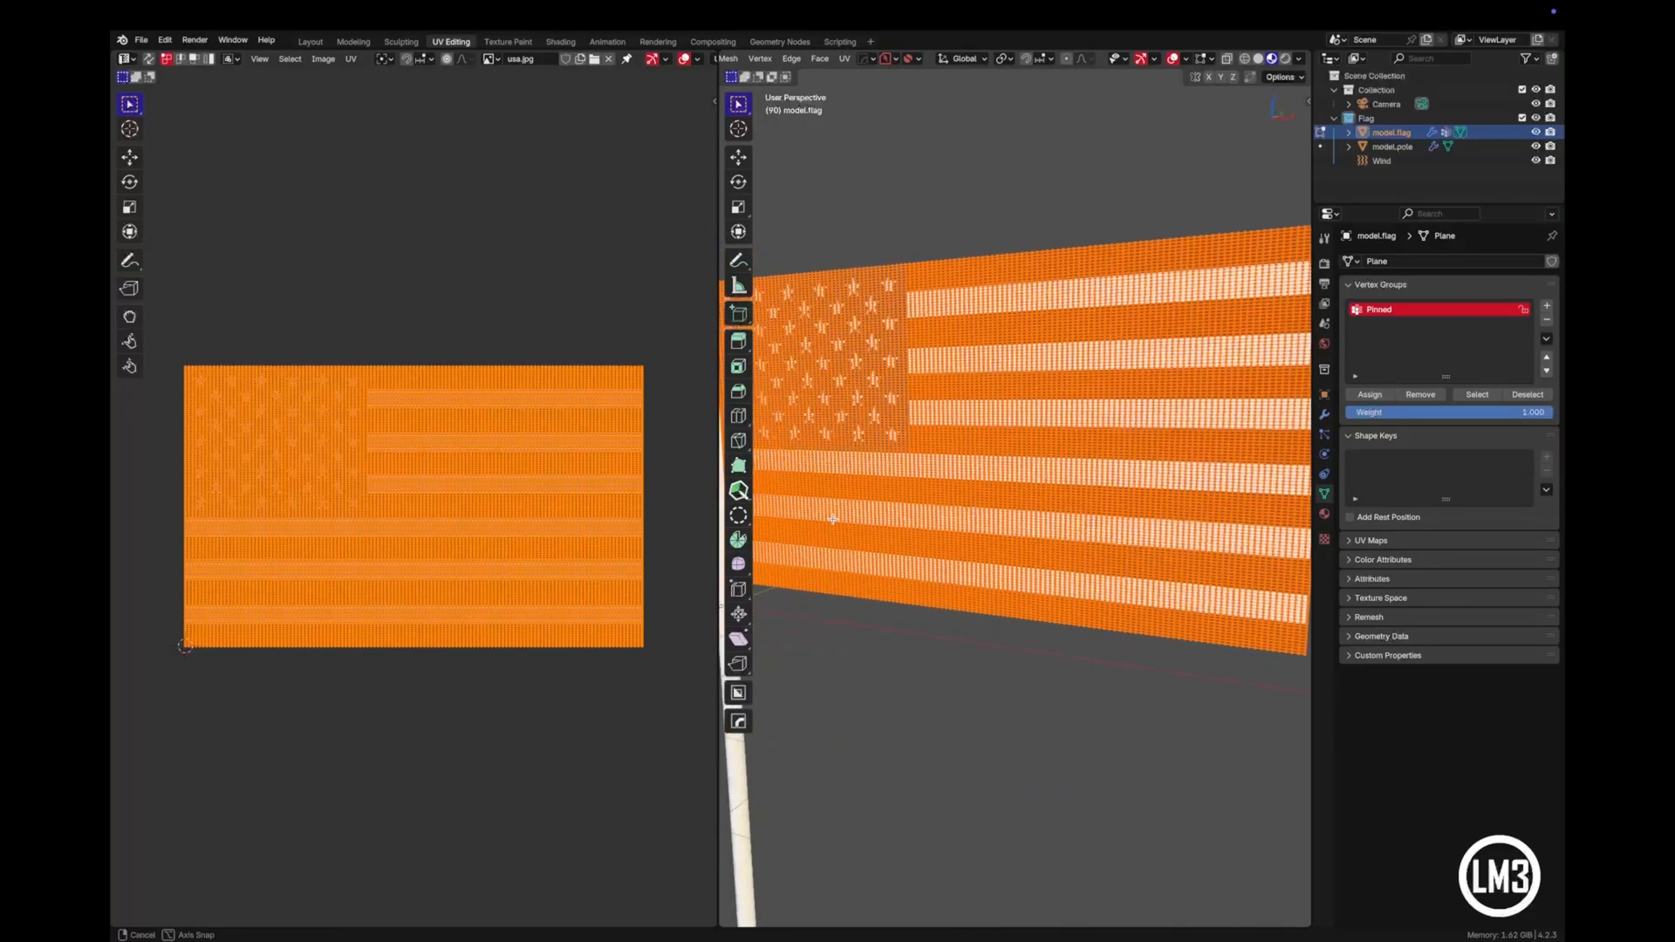
- In the Shading workspace, give the flagpole a new material named Material.pole
click(565, 44)
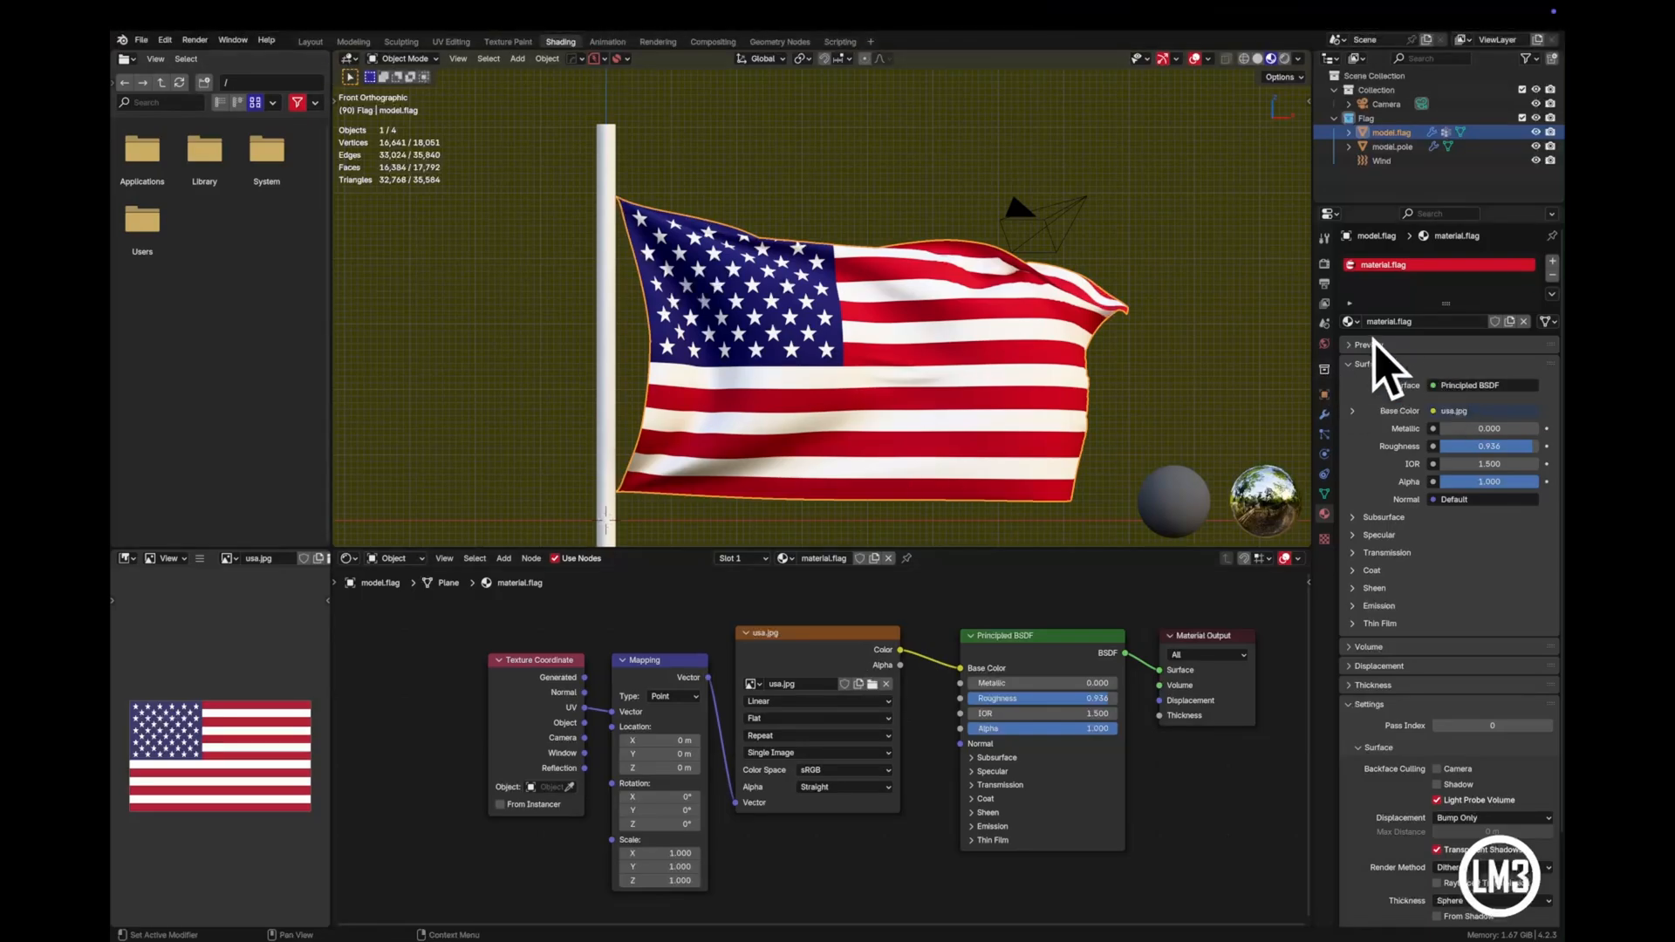
click(611, 340)
click(1476, 338)
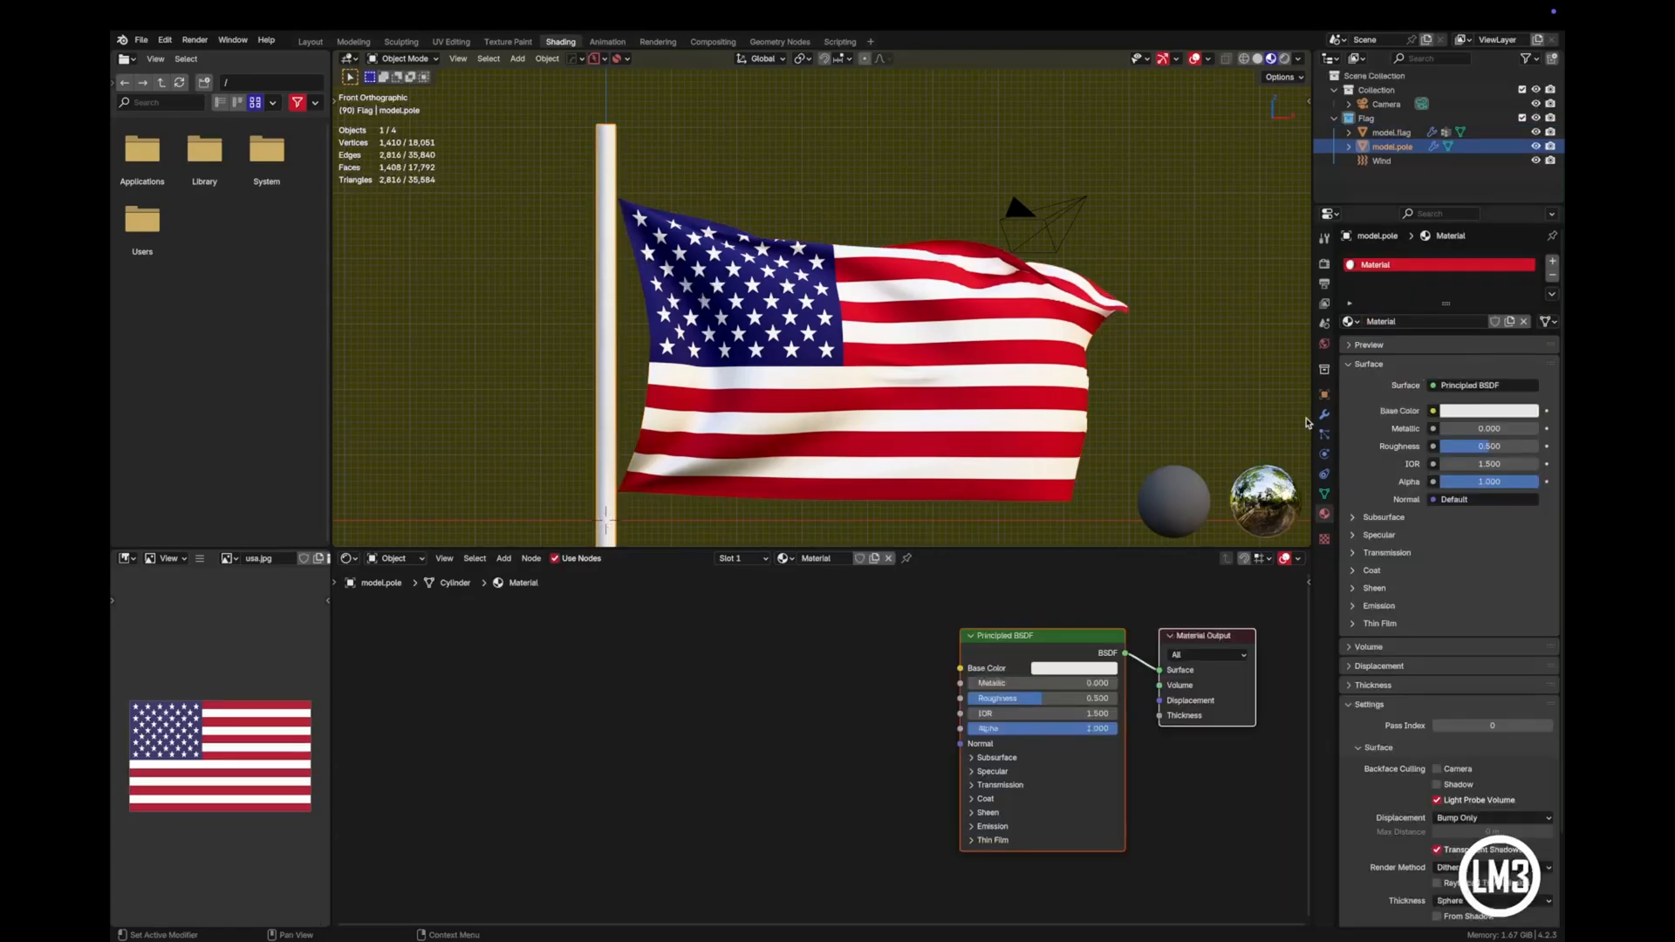
middle_drag(912, 598, 822, 641)
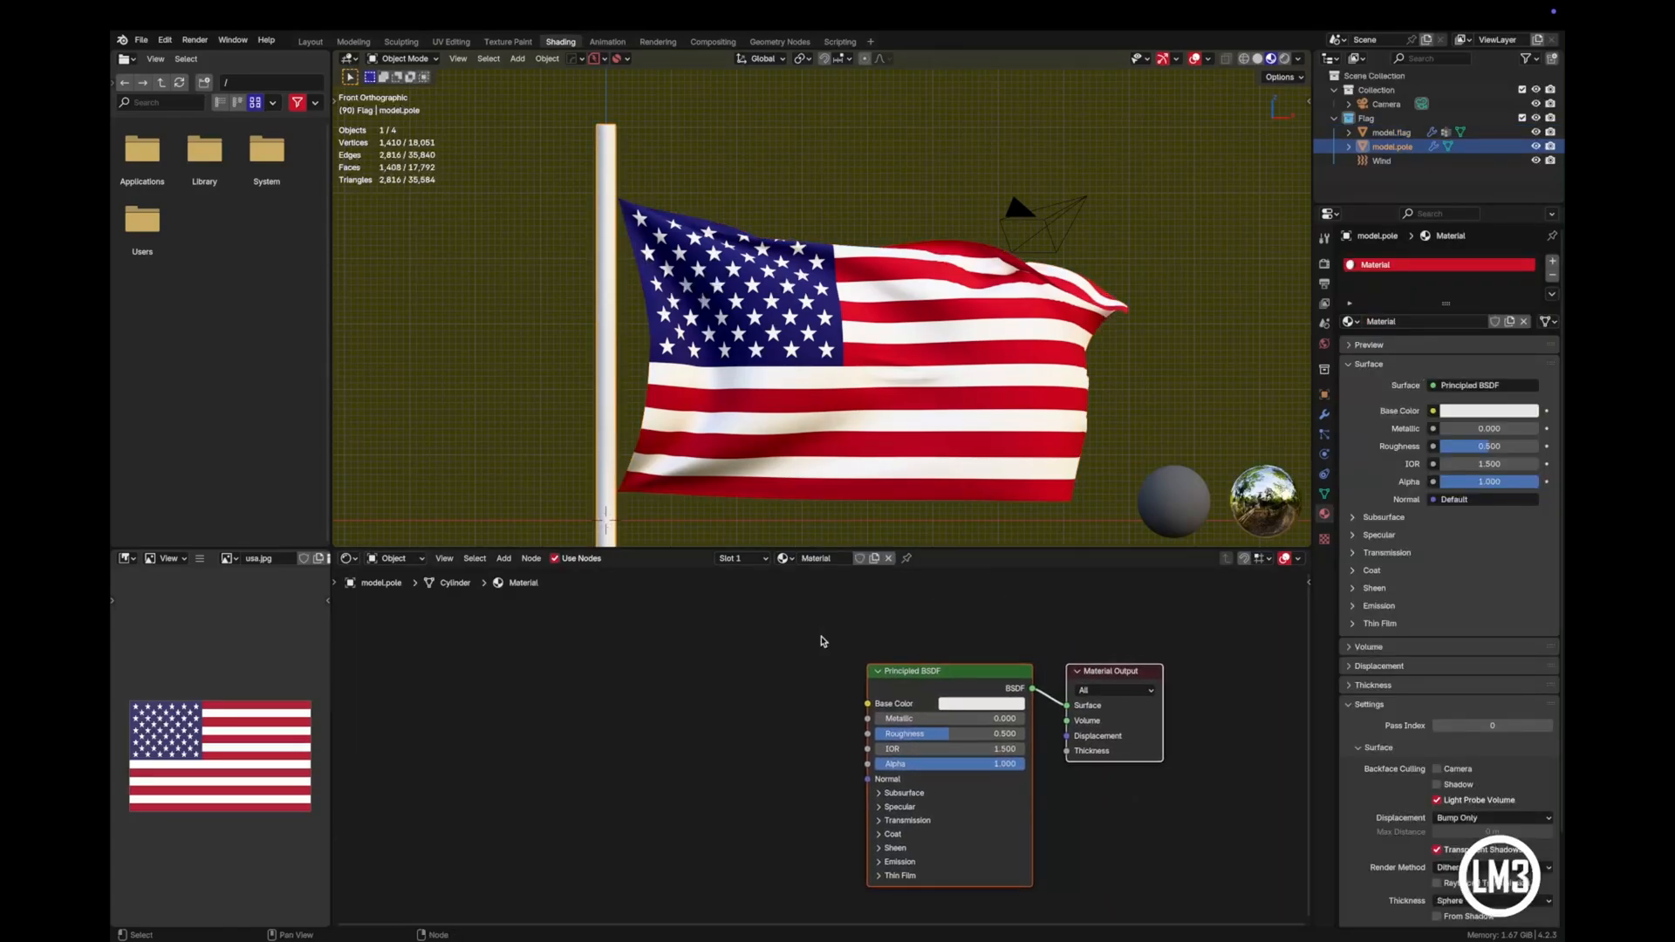
click(821, 642)
click(813, 558)
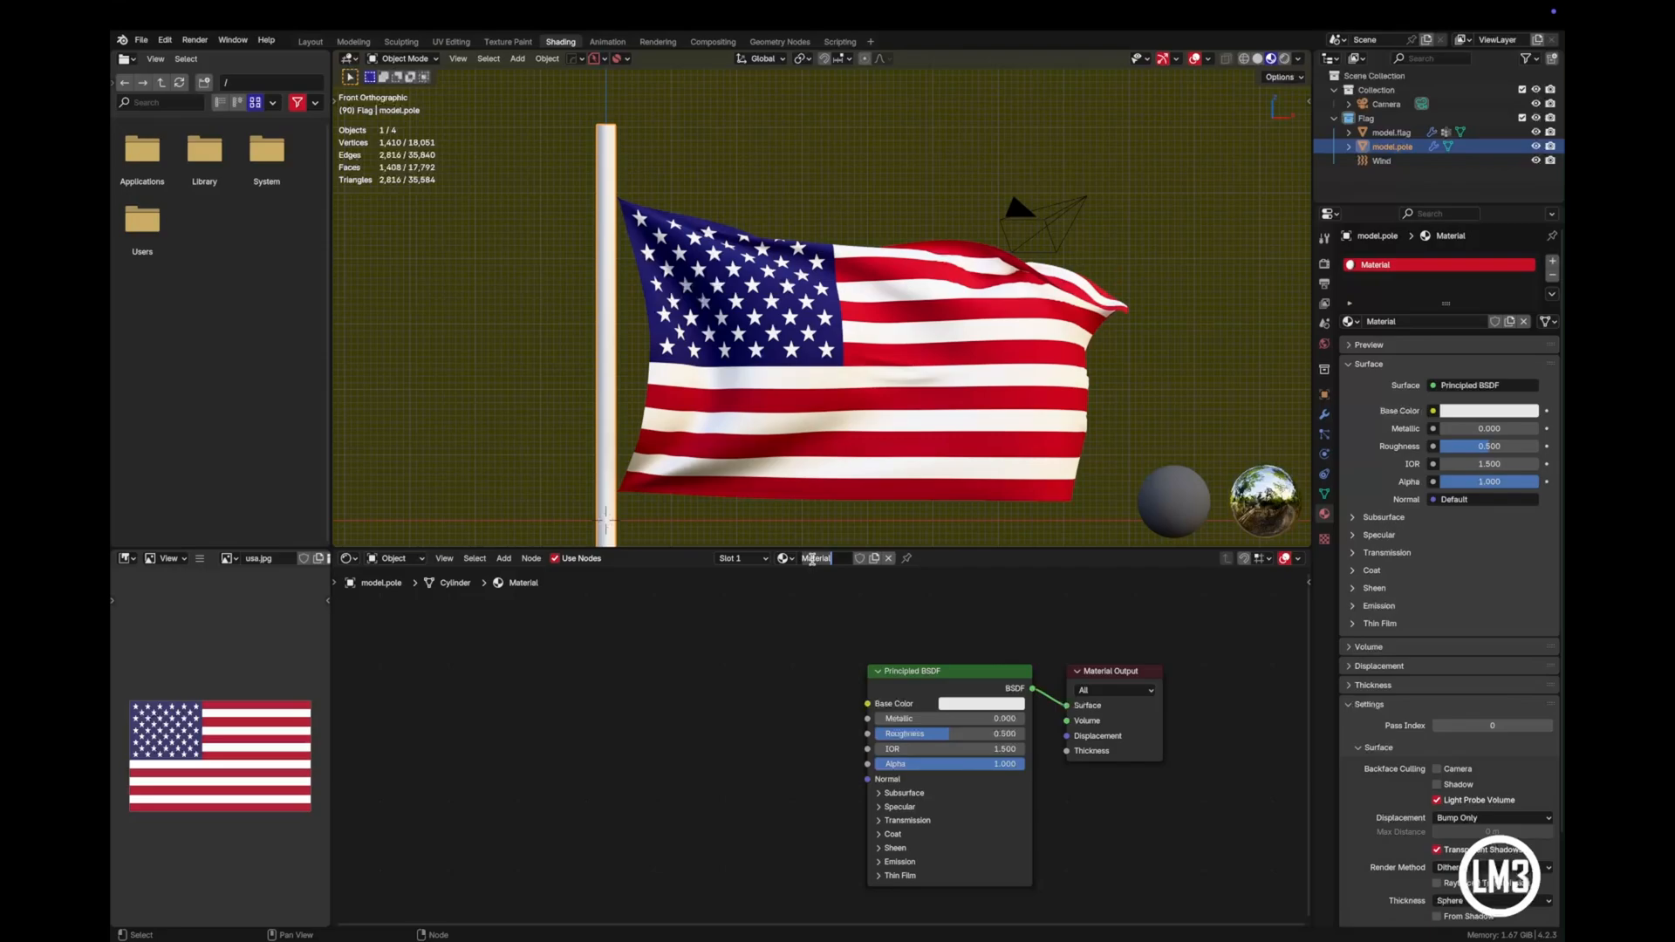
key(Right)
text(.pole)
key(Return)
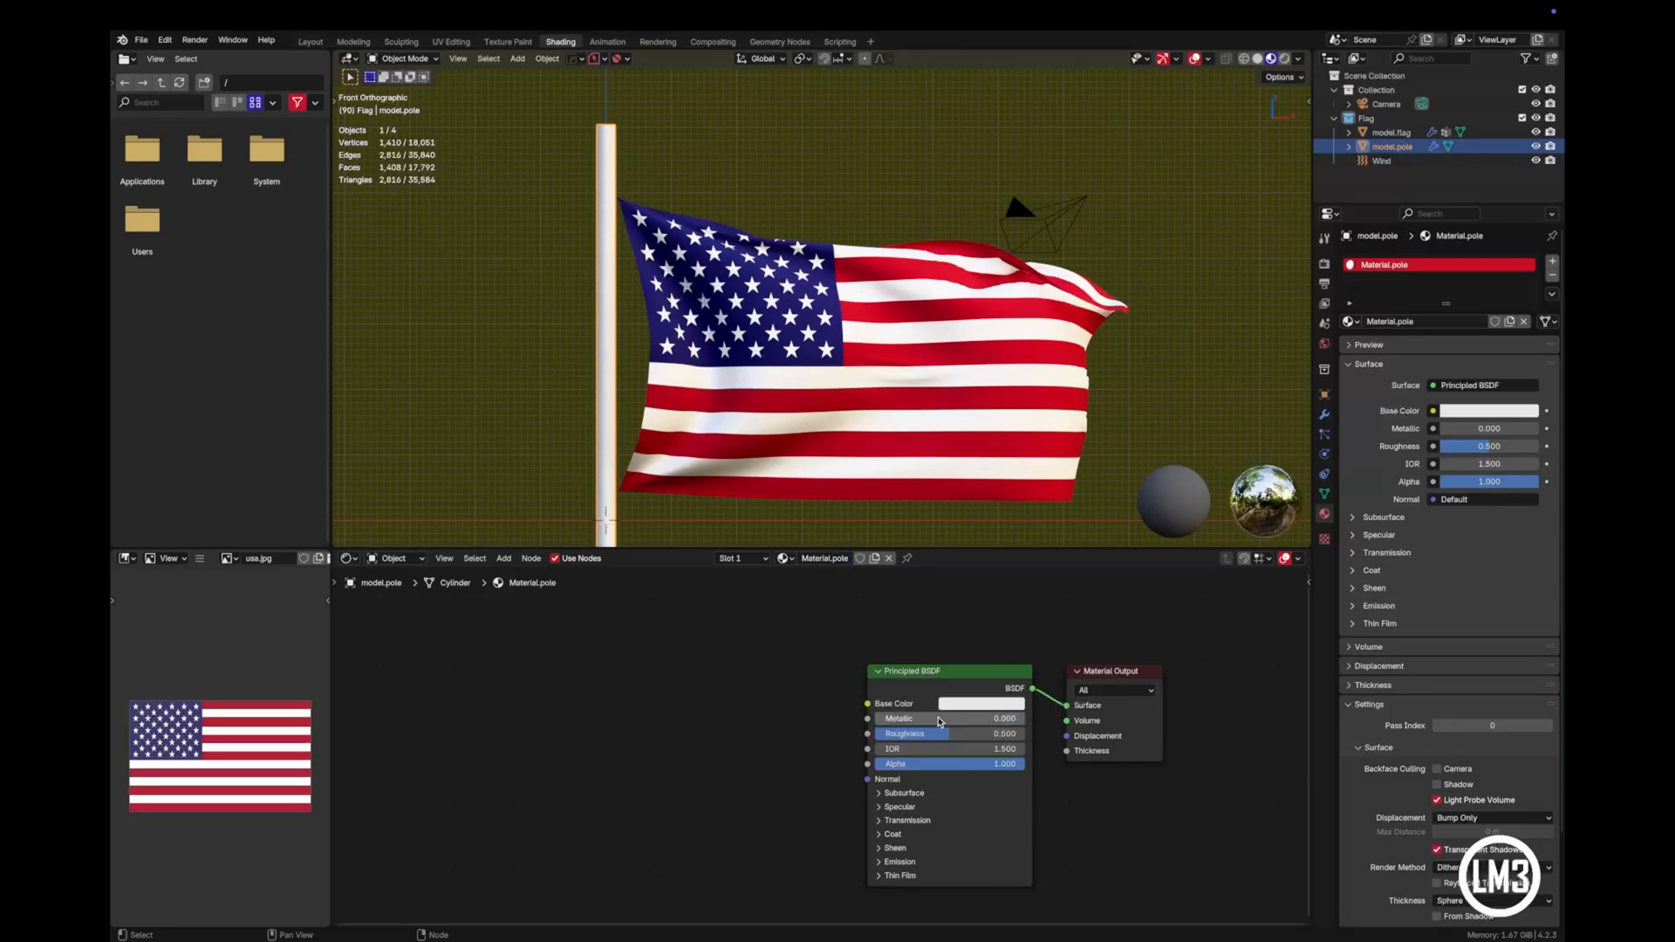
- Set the pole material's Metallic to 0.950 and Roughness to 0.425, and deselect the pole to check its look
drag(942, 719, 999, 718)
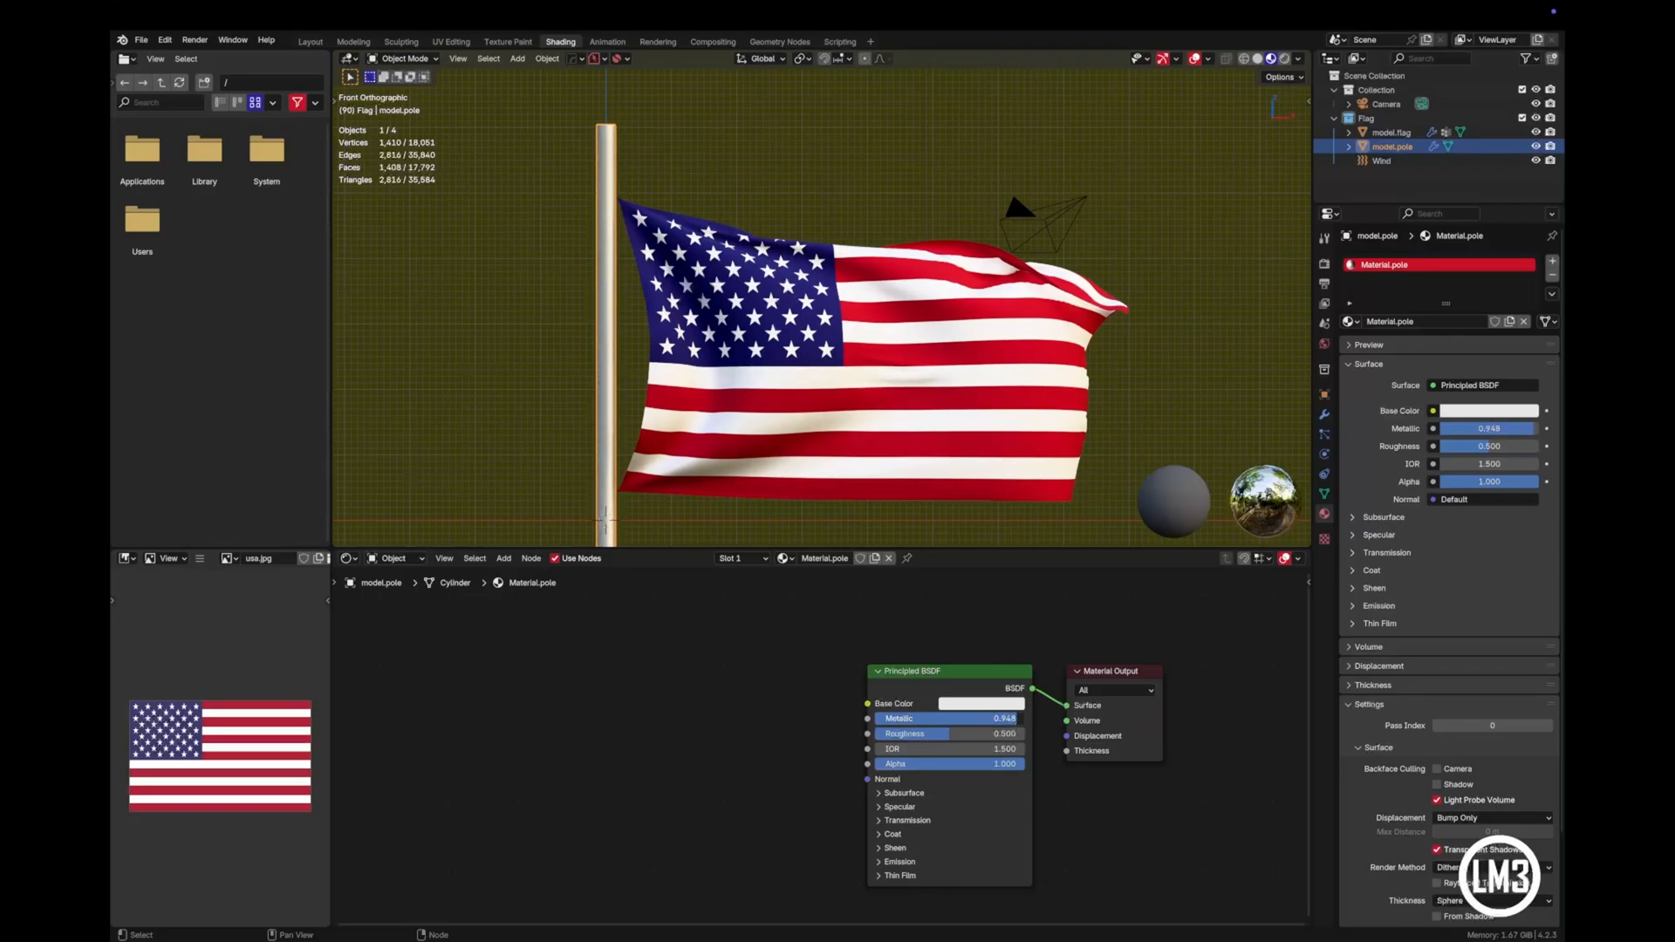
drag(1014, 719, 935, 733)
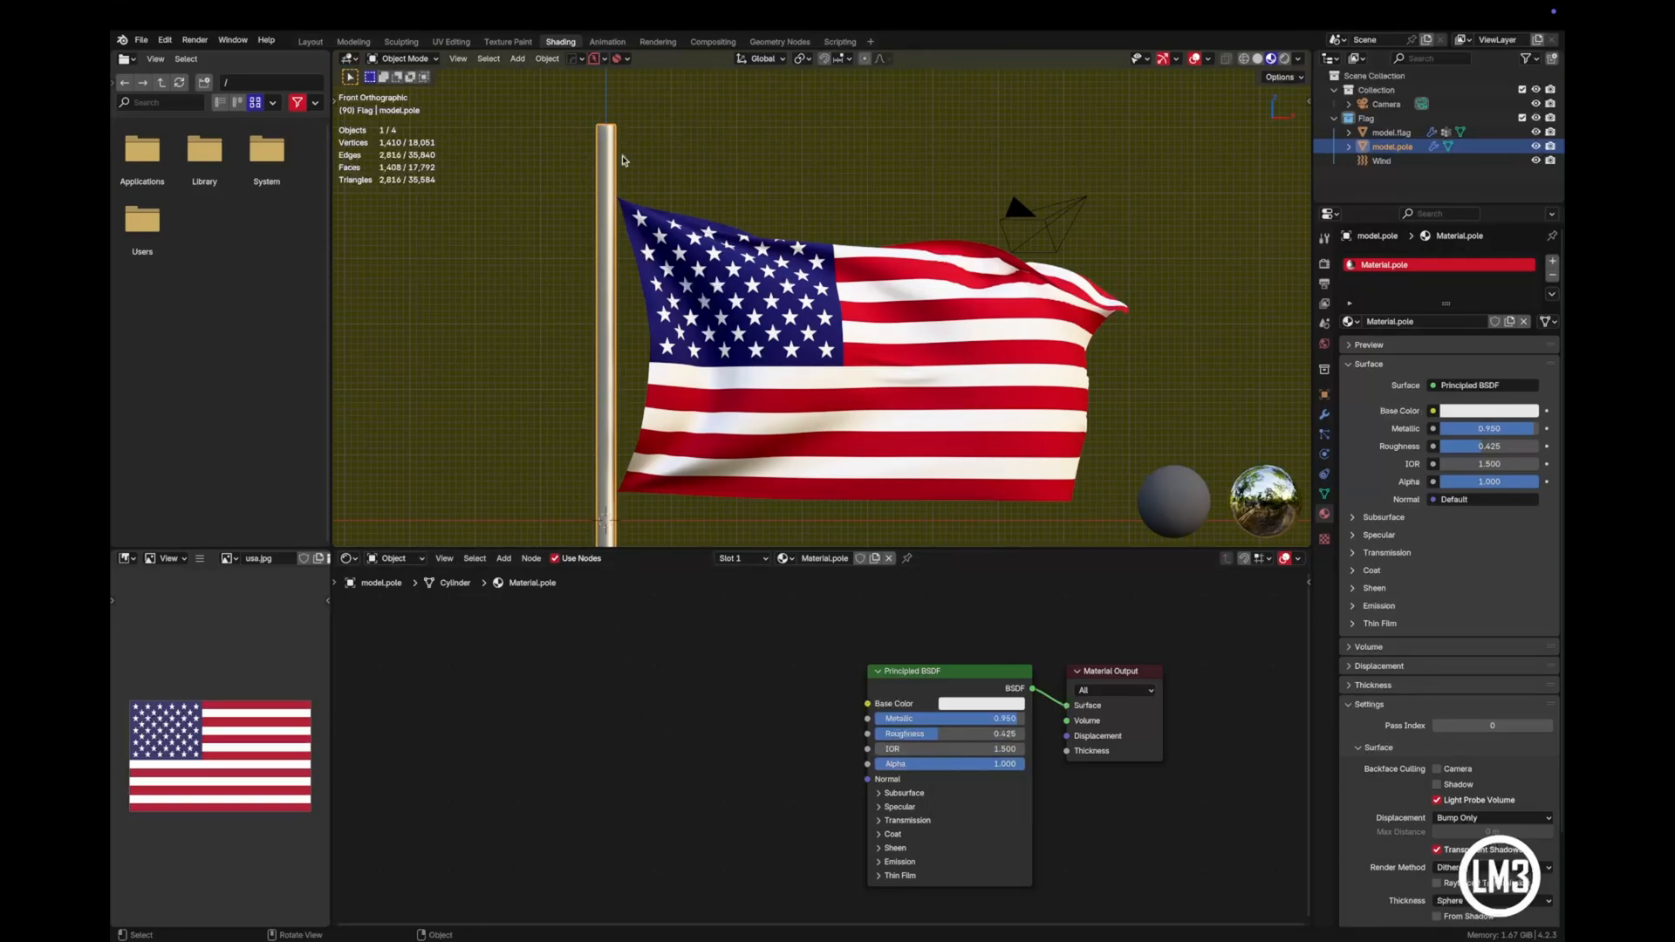
click(1435, 177)
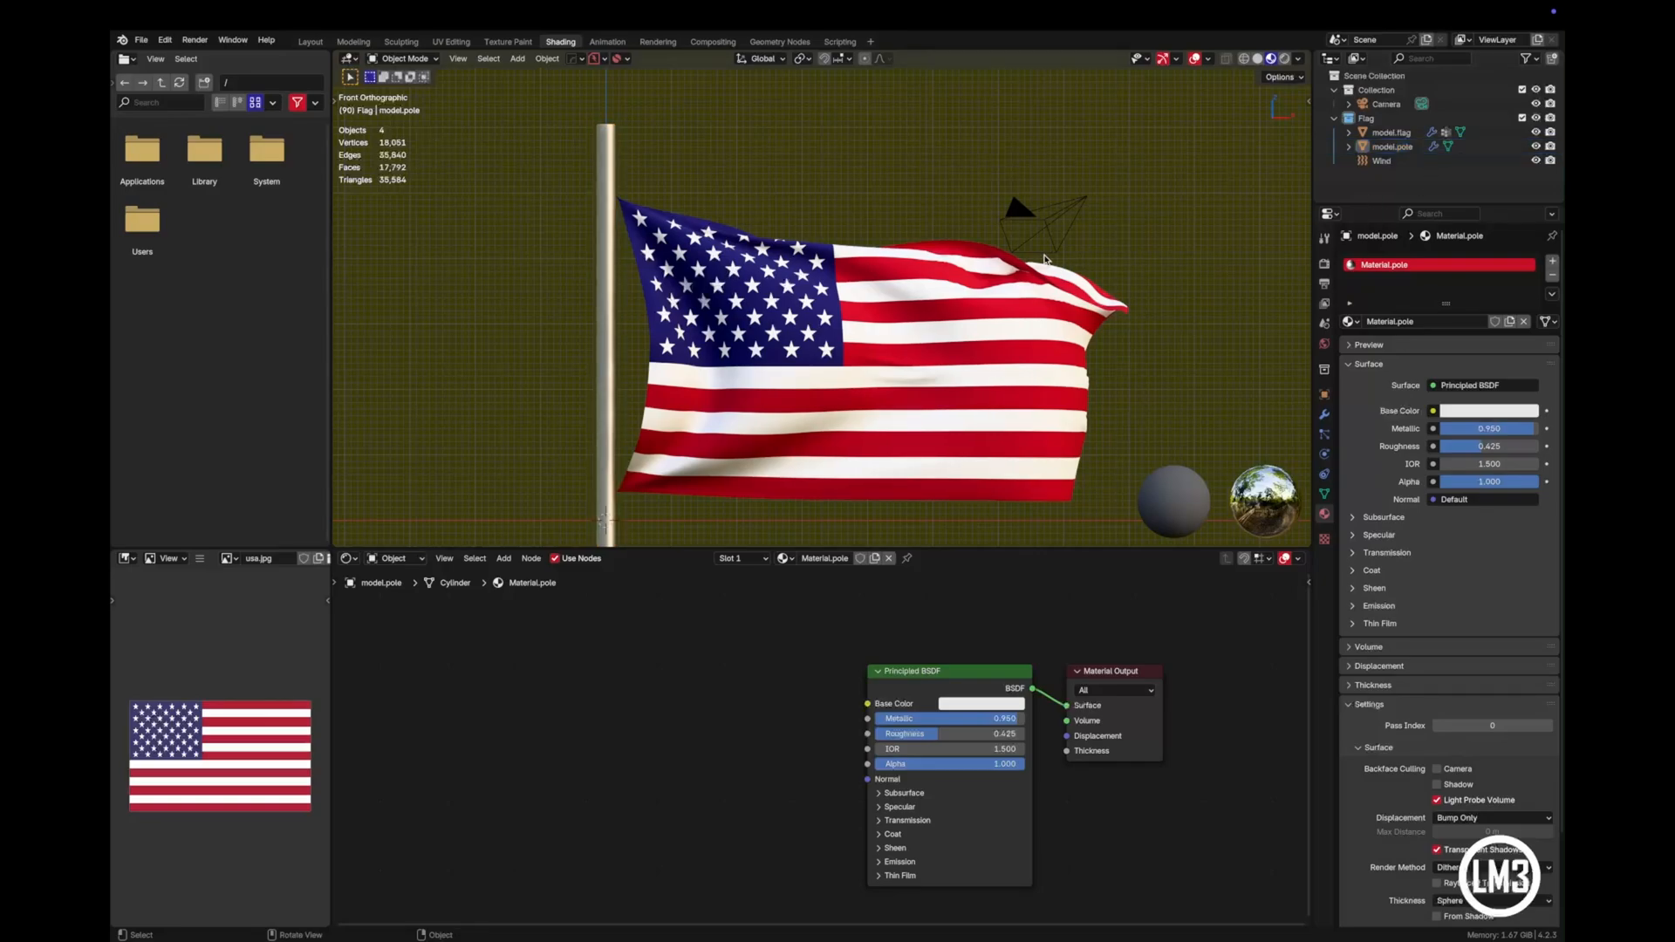
shift+middle_drag(811, 349, 750, 305)
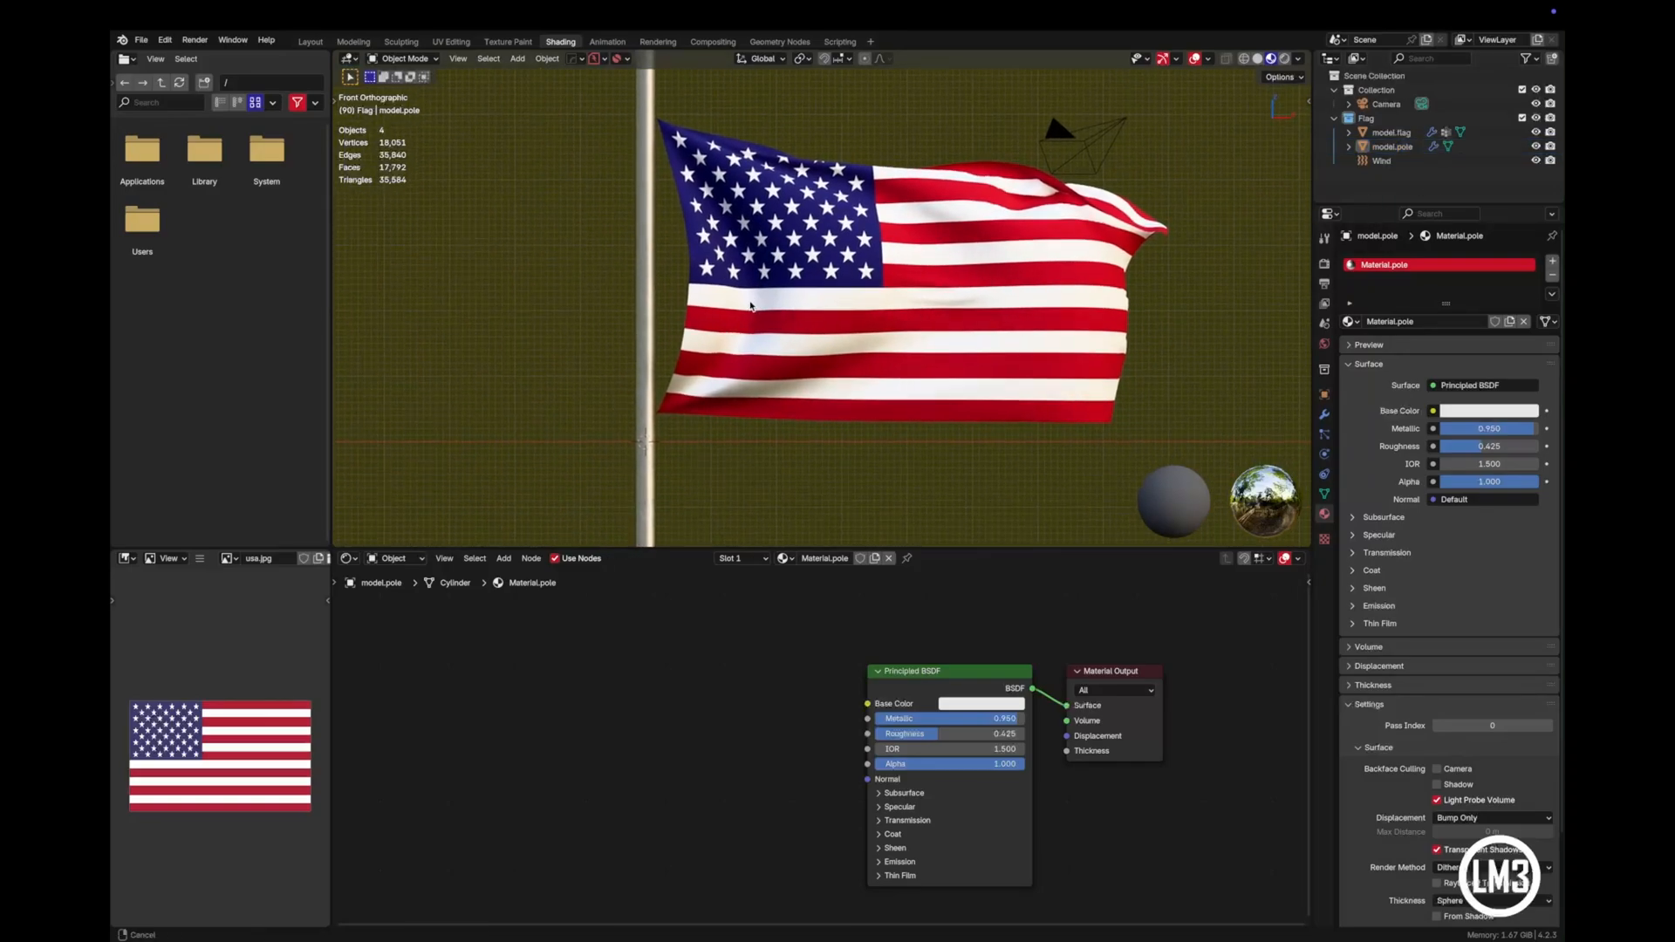
shift+middle_drag(759, 329, 735, 355)
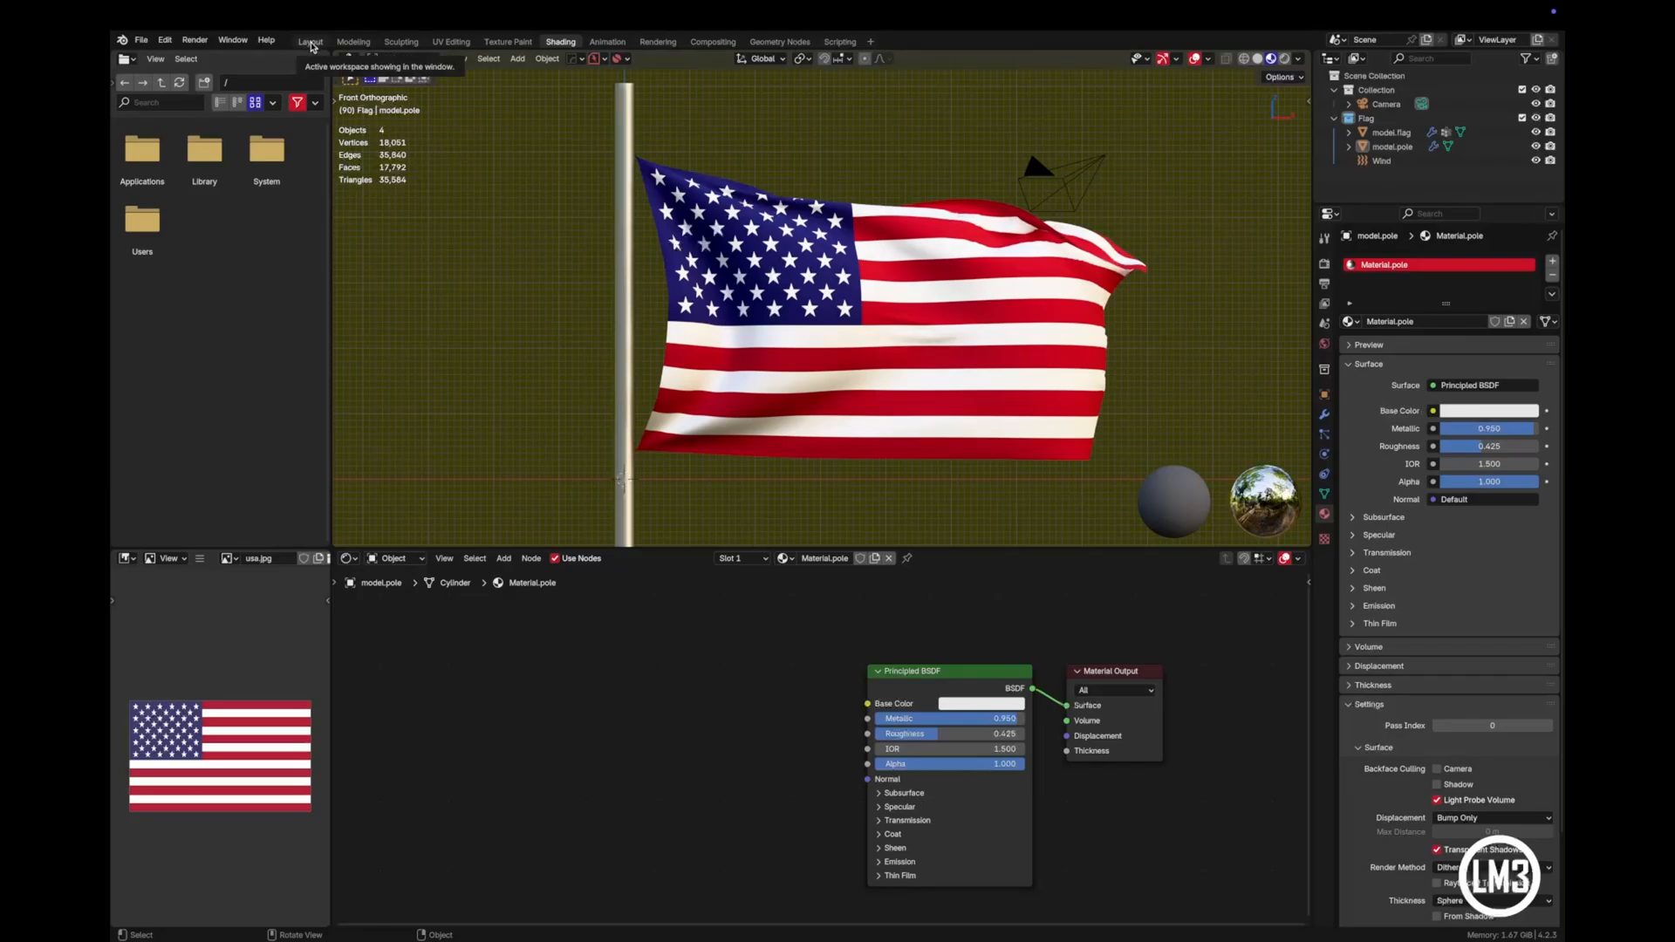
- Return to the Layout workspace and align the camera to a low, angled view of the flag
click(310, 41)
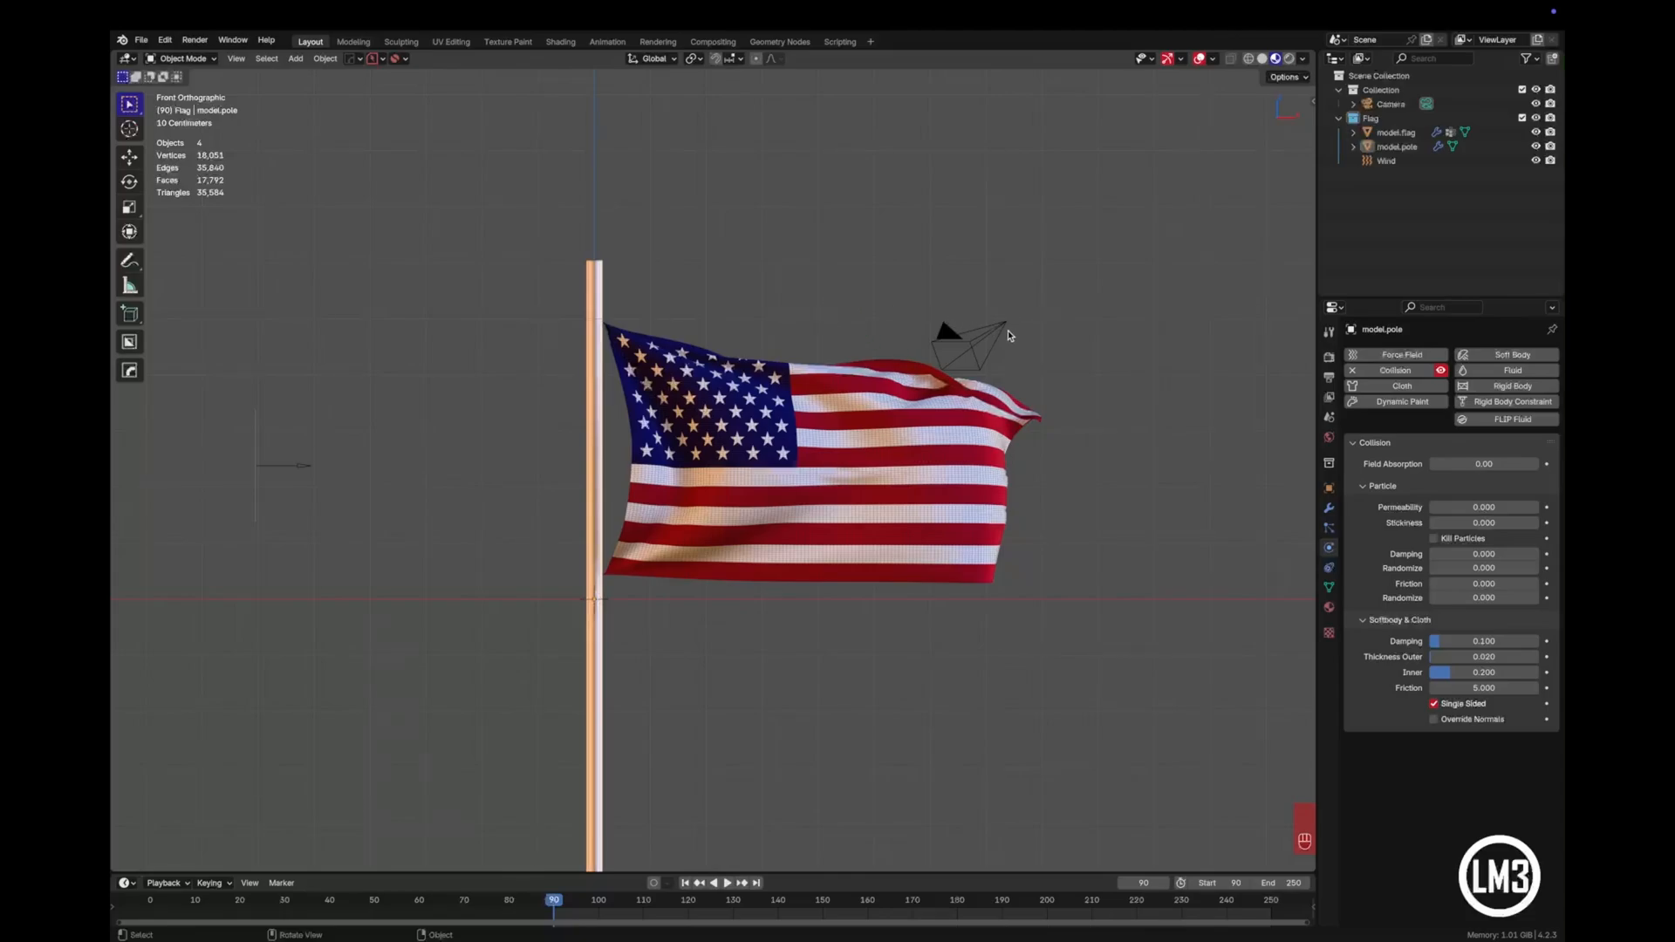
middle_drag(933, 455, 812, 465)
scroll(881, 514, up, 3)
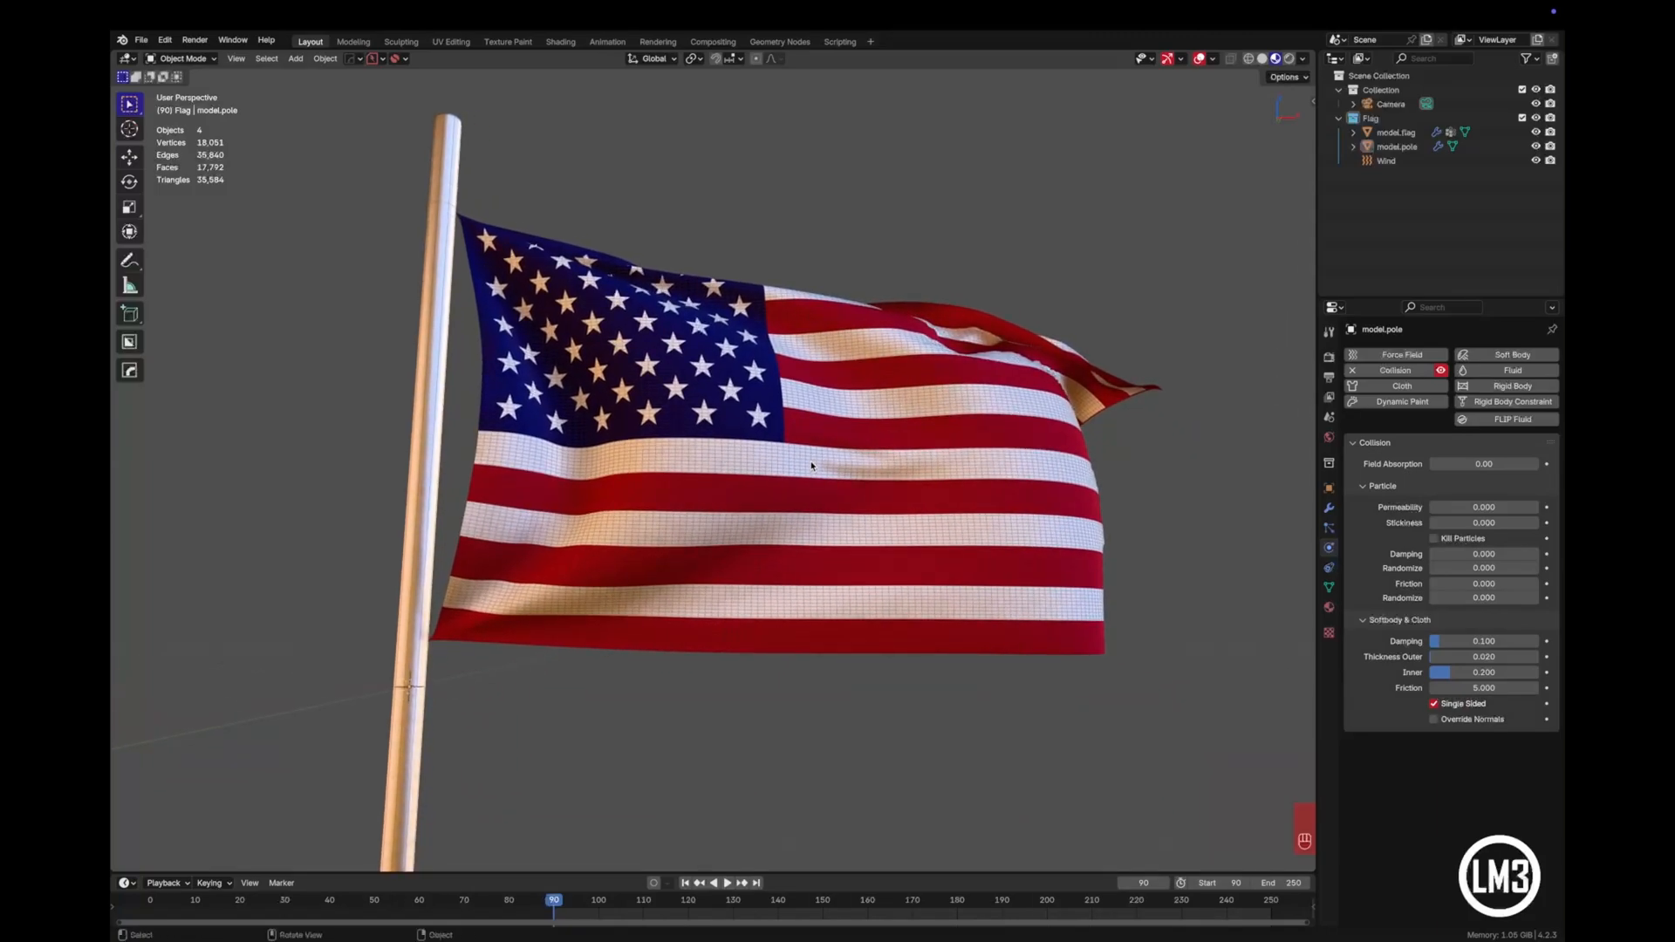
key(ctrl+alt+KP_0)
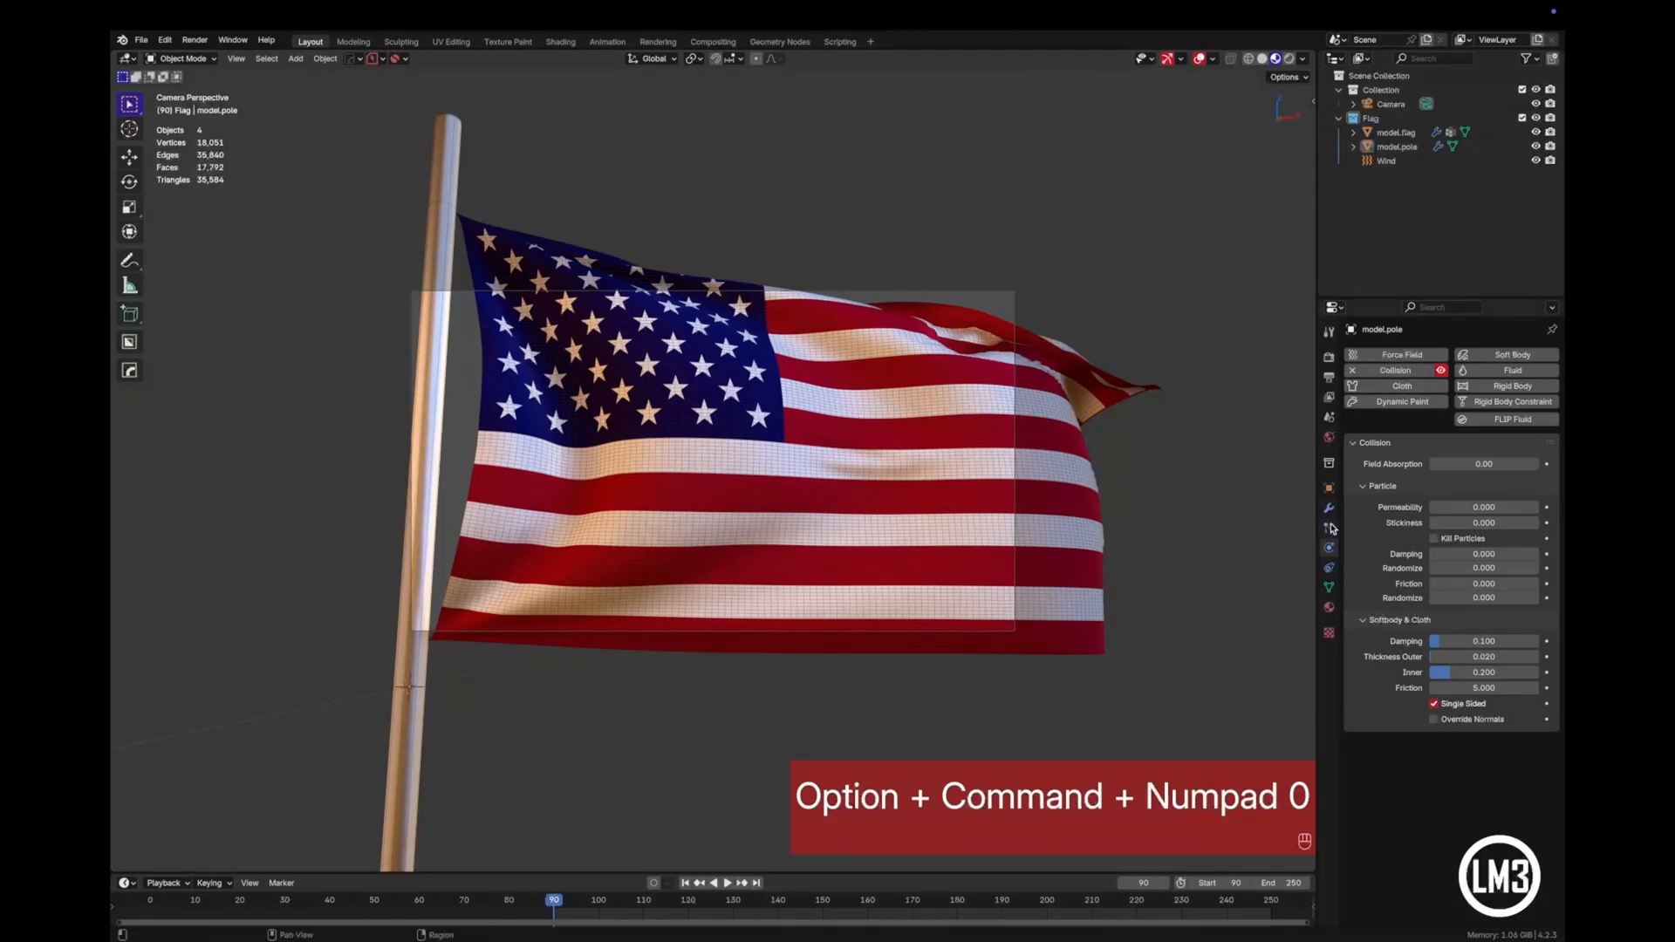
- Set the camera's focal length to 80 mm
click(1391, 104)
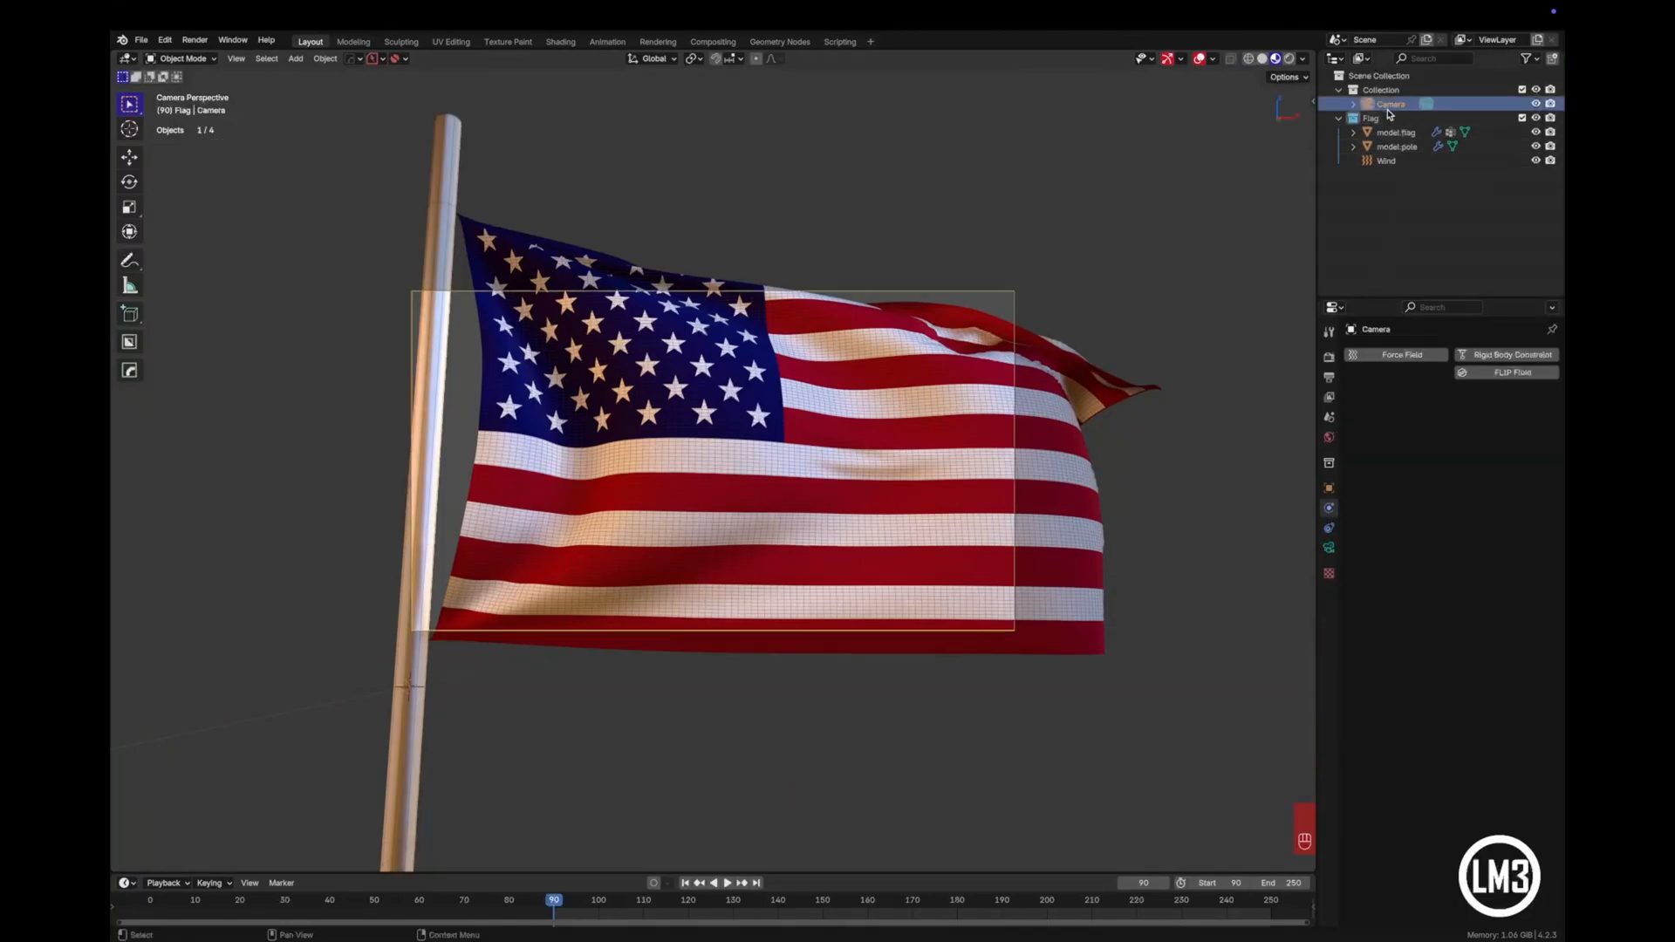
click(1328, 548)
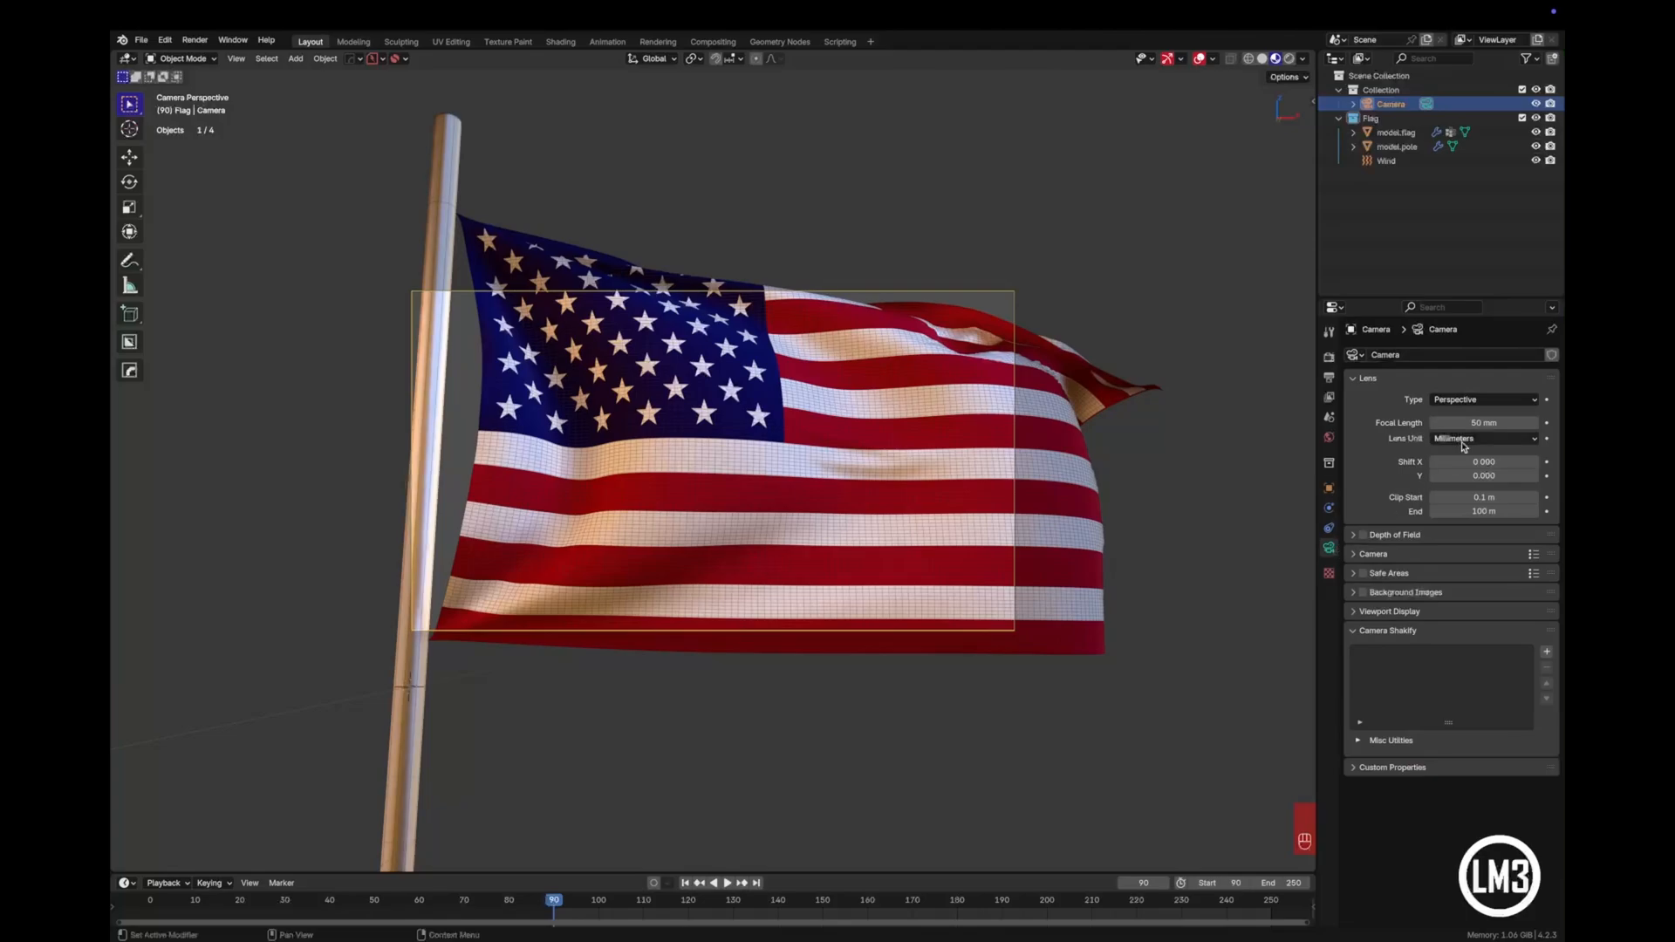
click(1468, 424)
text(8)
text(0)
key(Return)
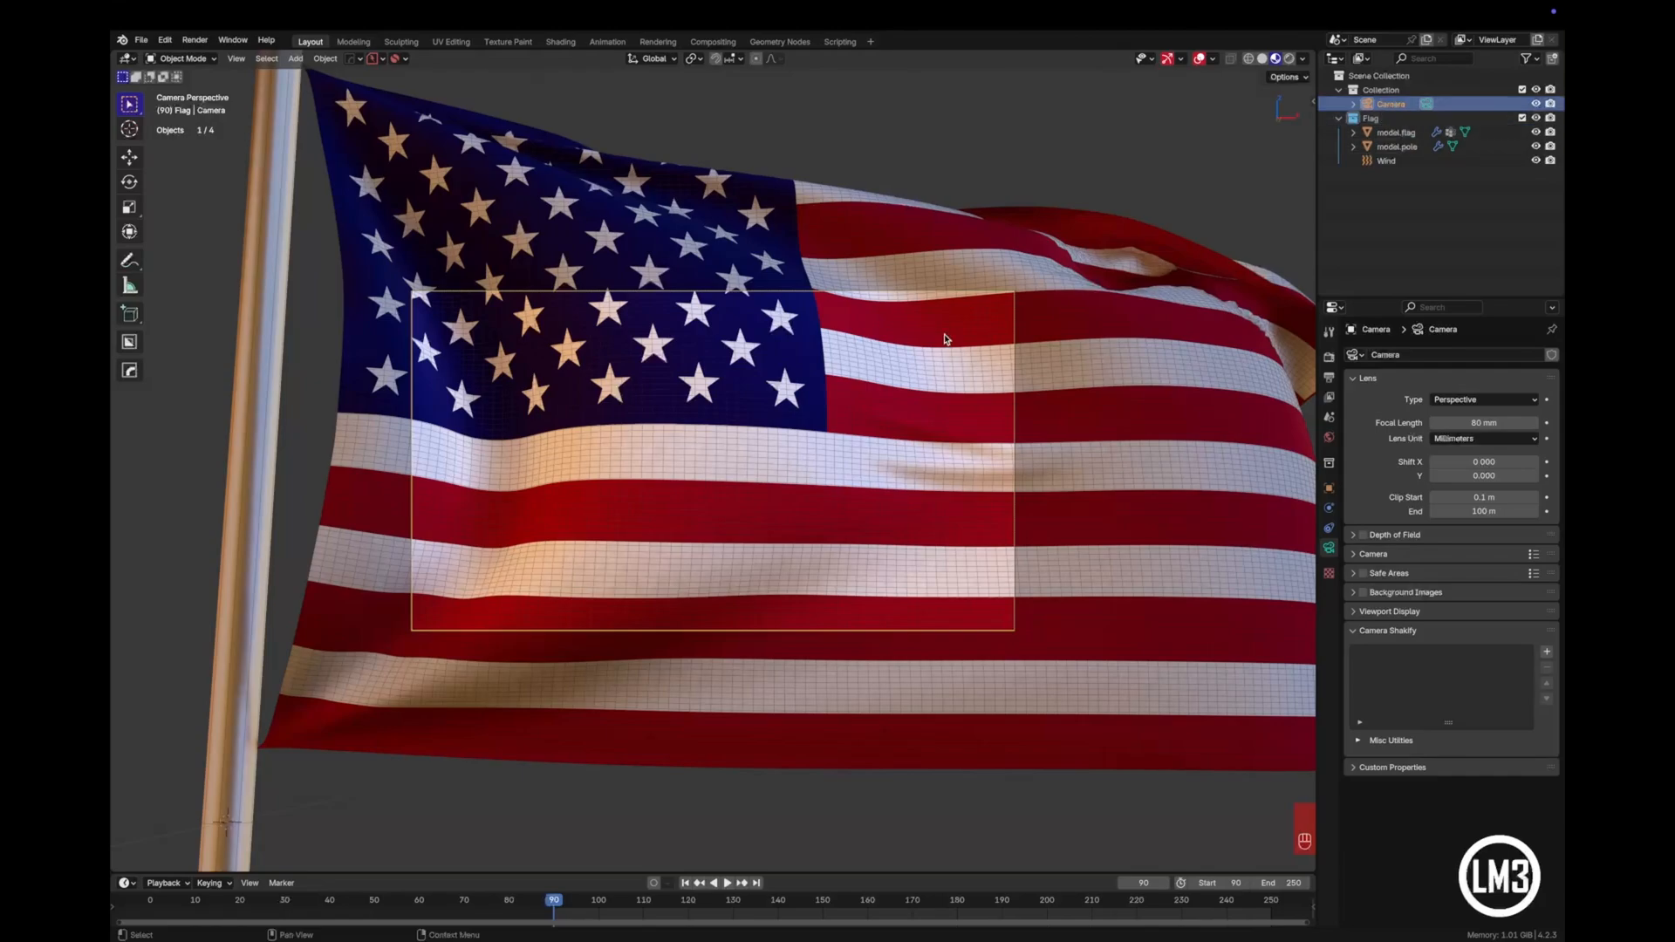
- Move the camera back about 13.18 m along its local Z and shift it about 0.95 m, mostly sideways, to frame the flag
key(g)
key(g)
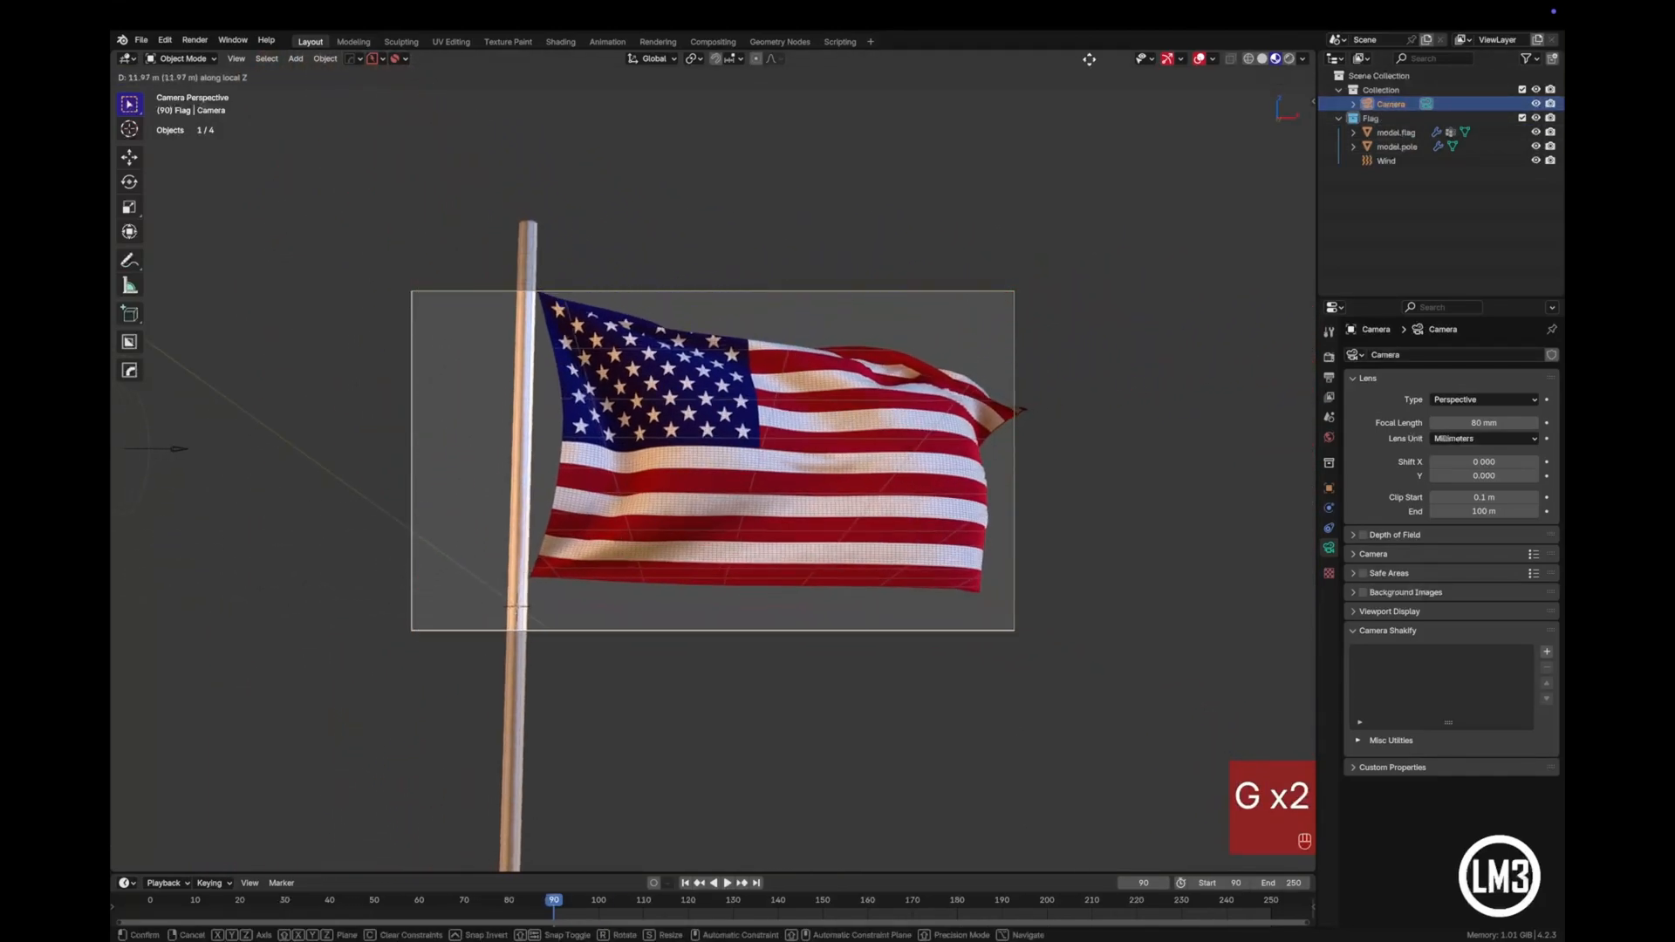
click(1097, 101)
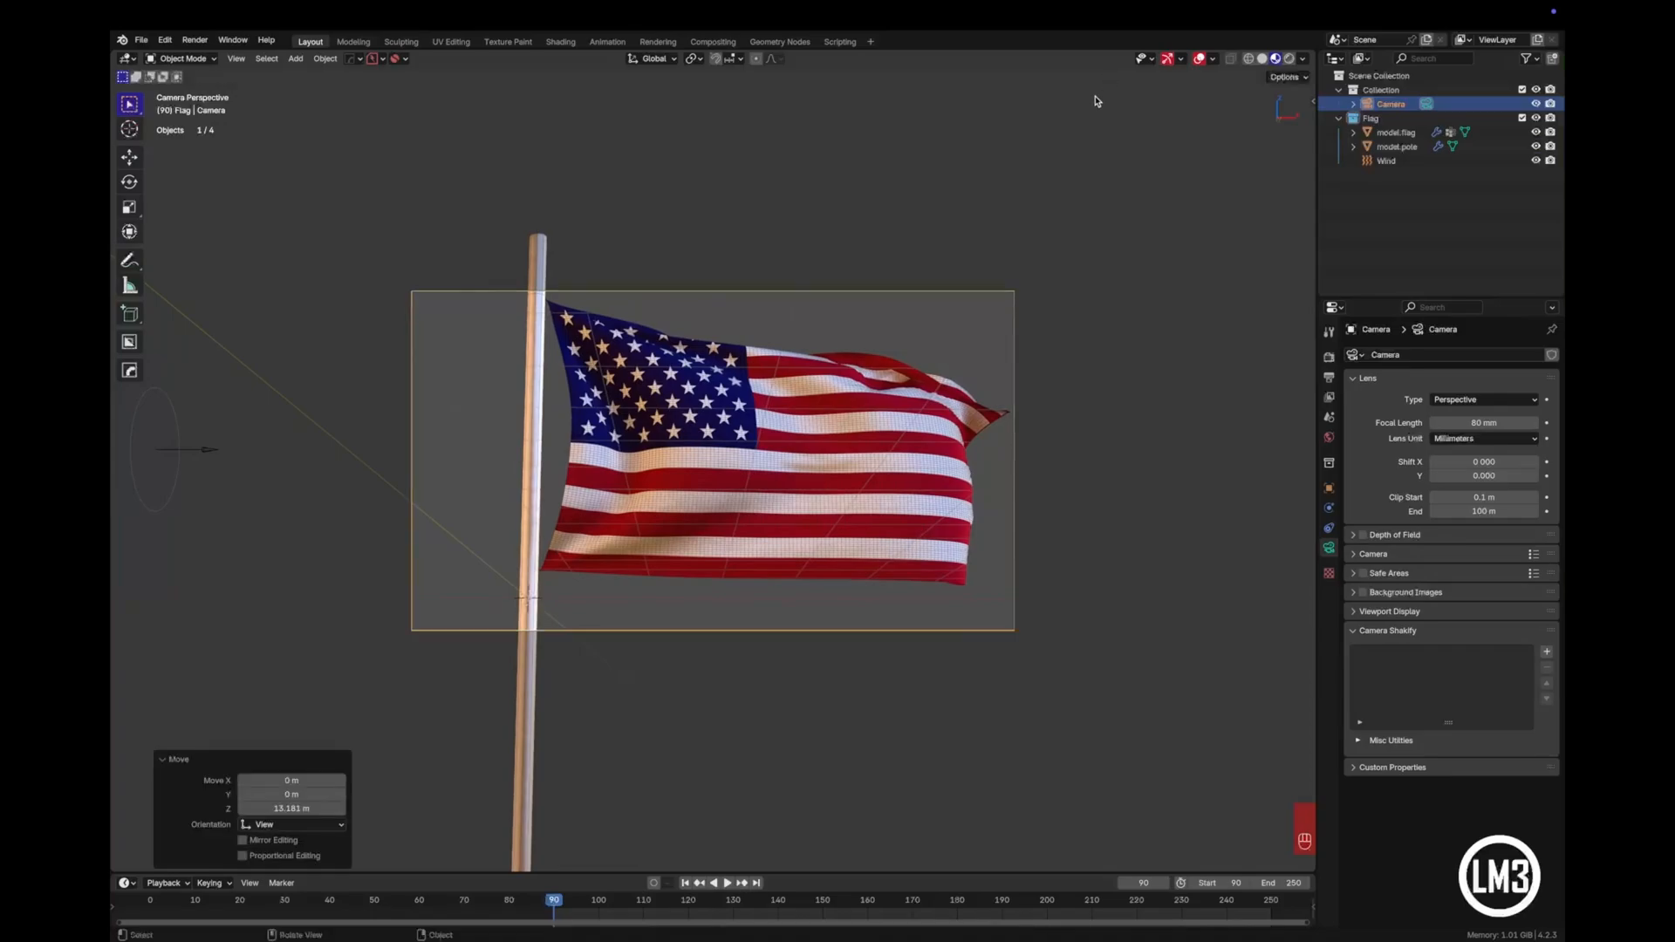
key(g)
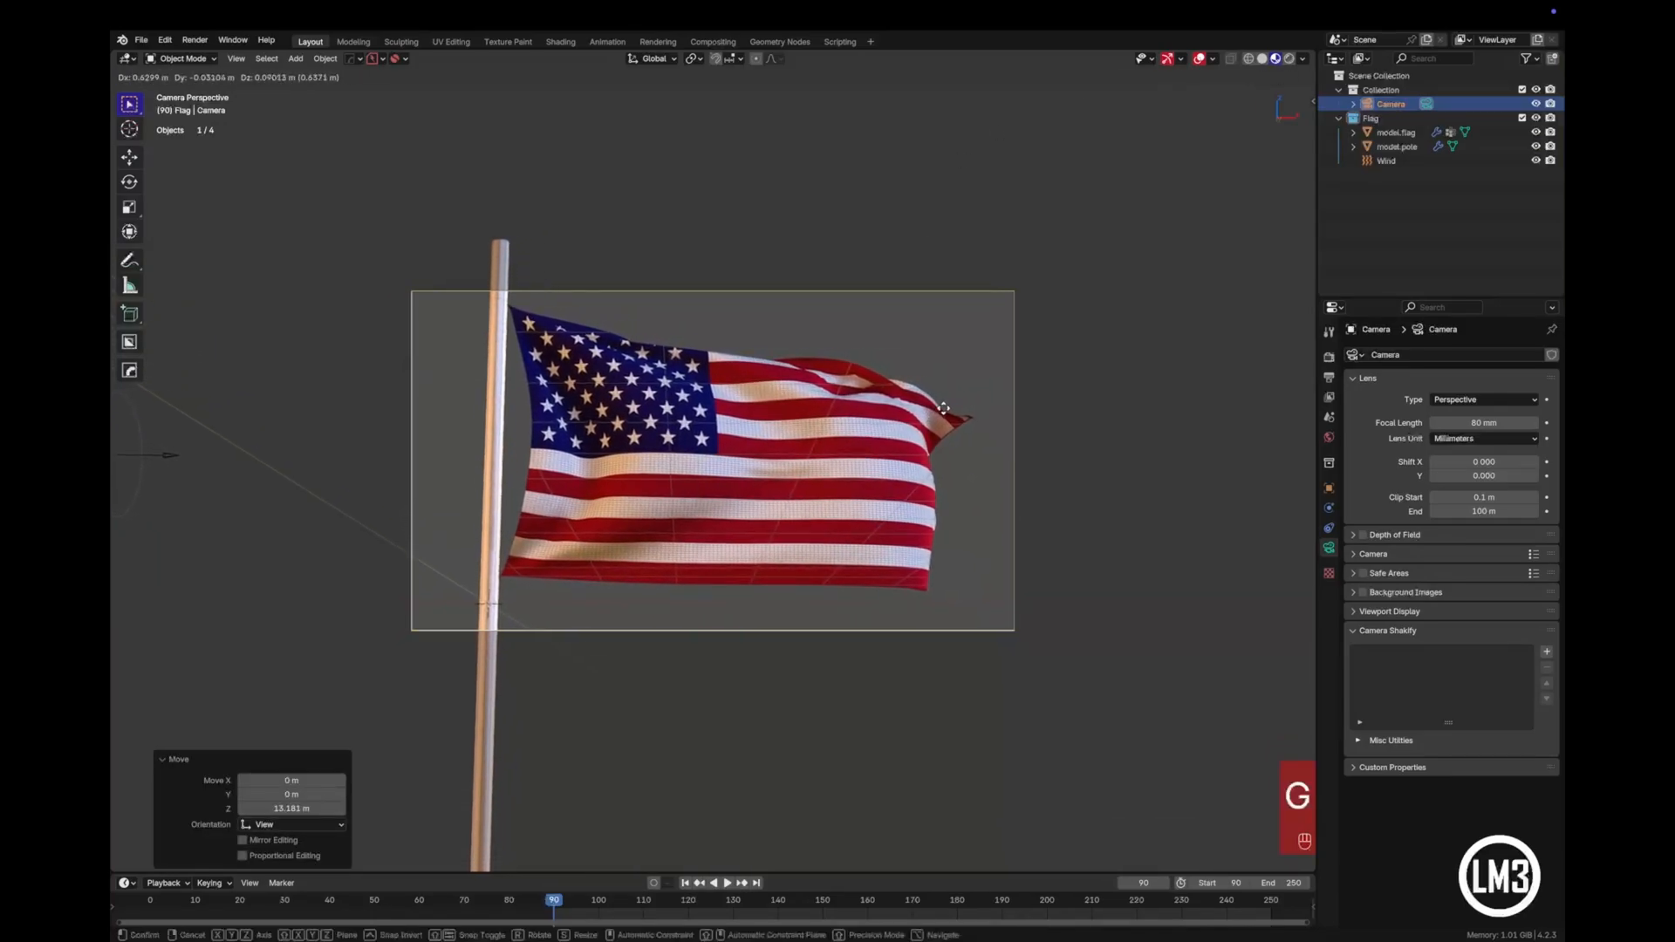
click(1016, 394)
click(1451, 248)
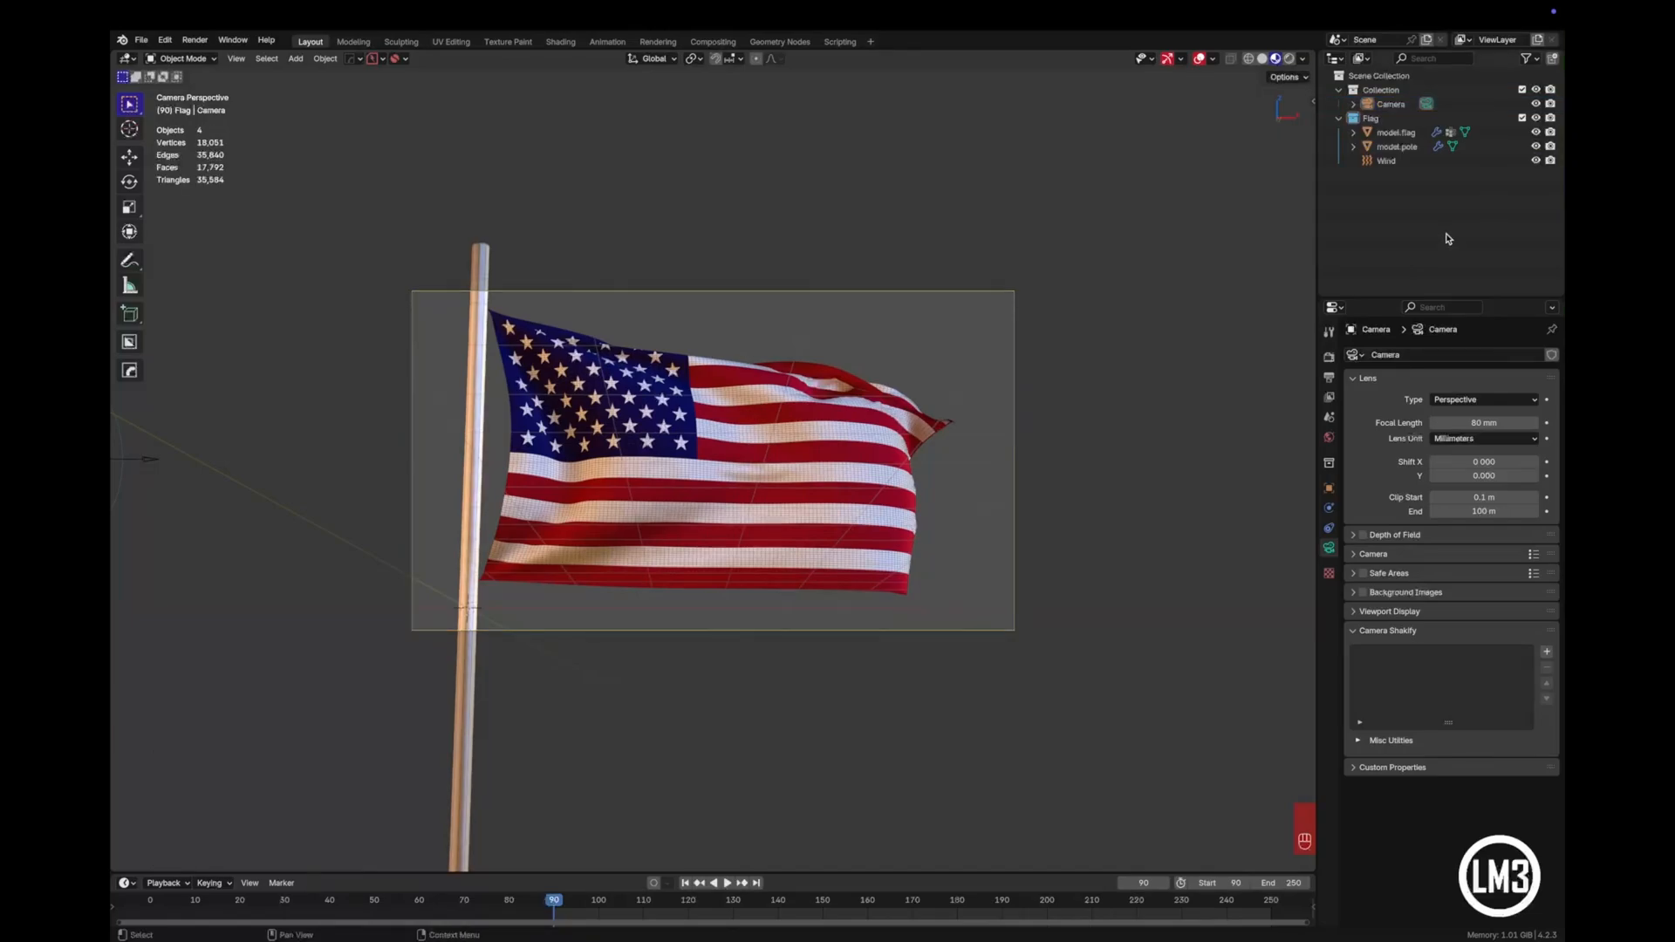
- Check the framing in playback, and move the camera about 4.64 m farther back and 1.32 m sideways to fit the flag's motion
click(727, 883)
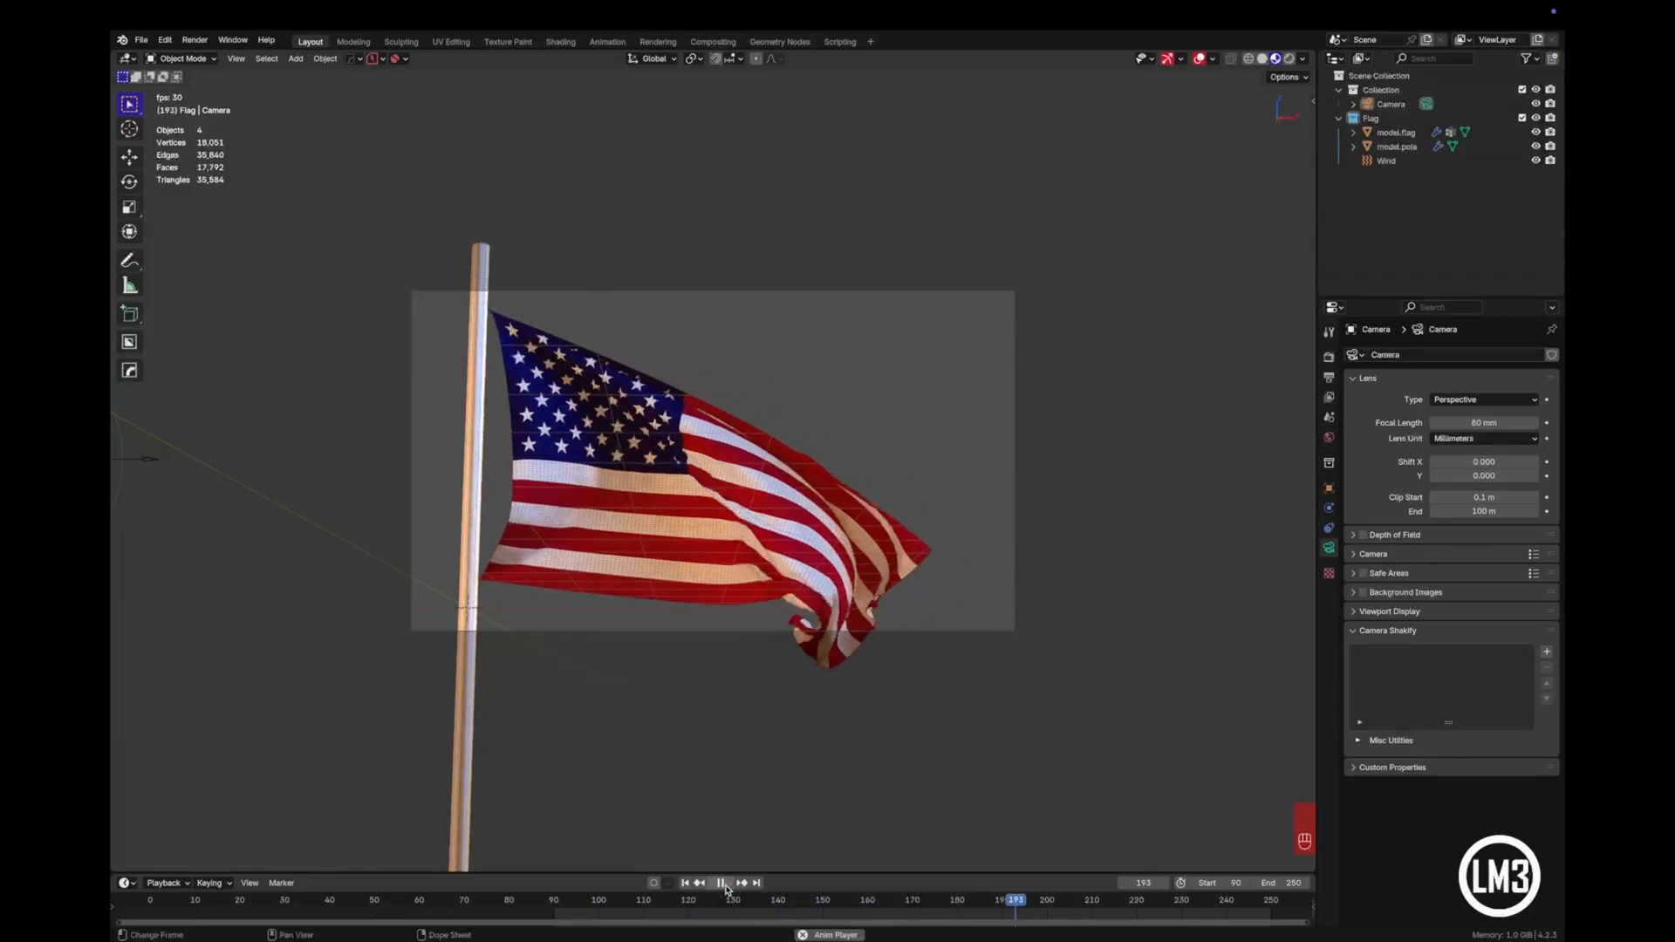
click(722, 883)
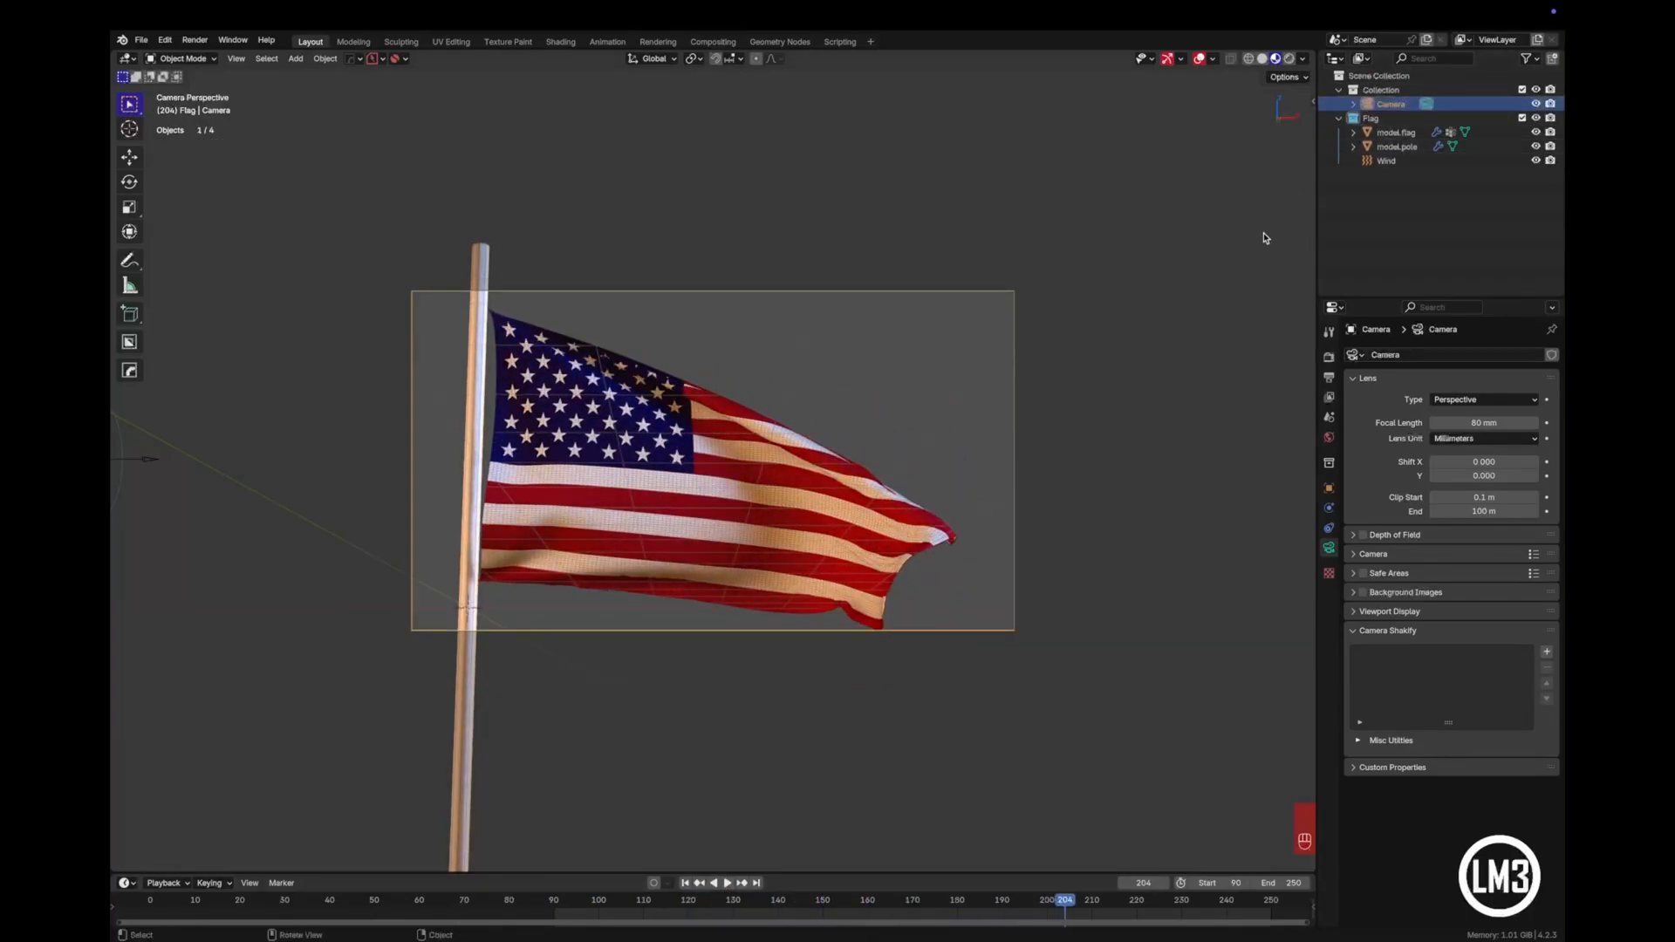
key(g)
key(g)
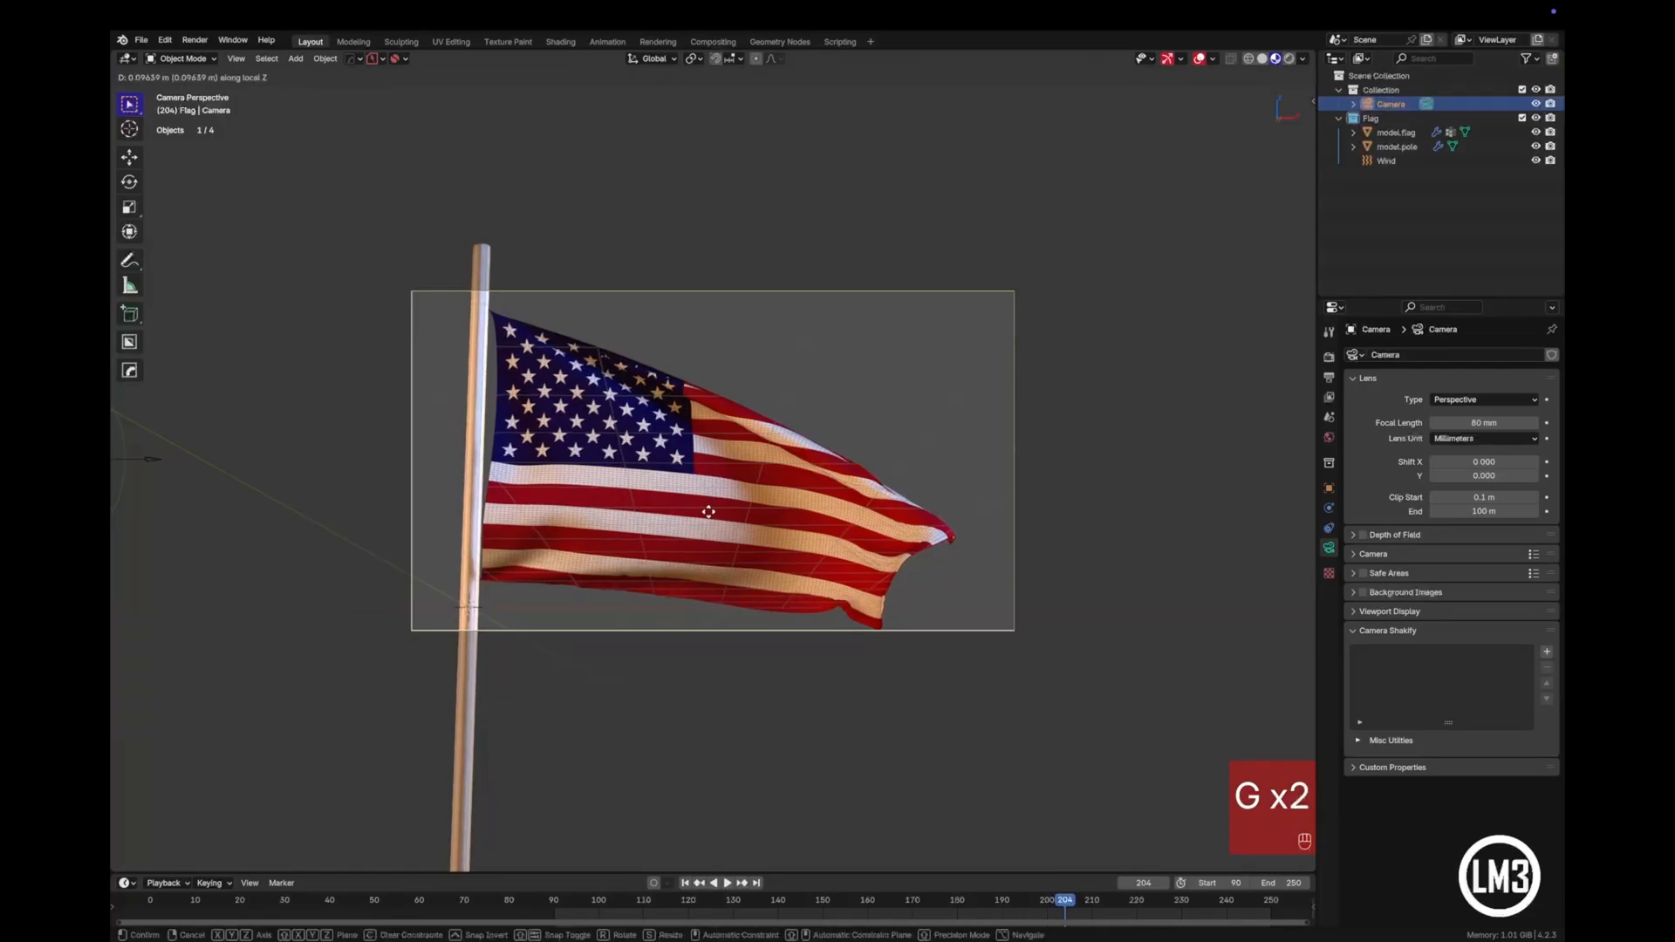
click(890, 712)
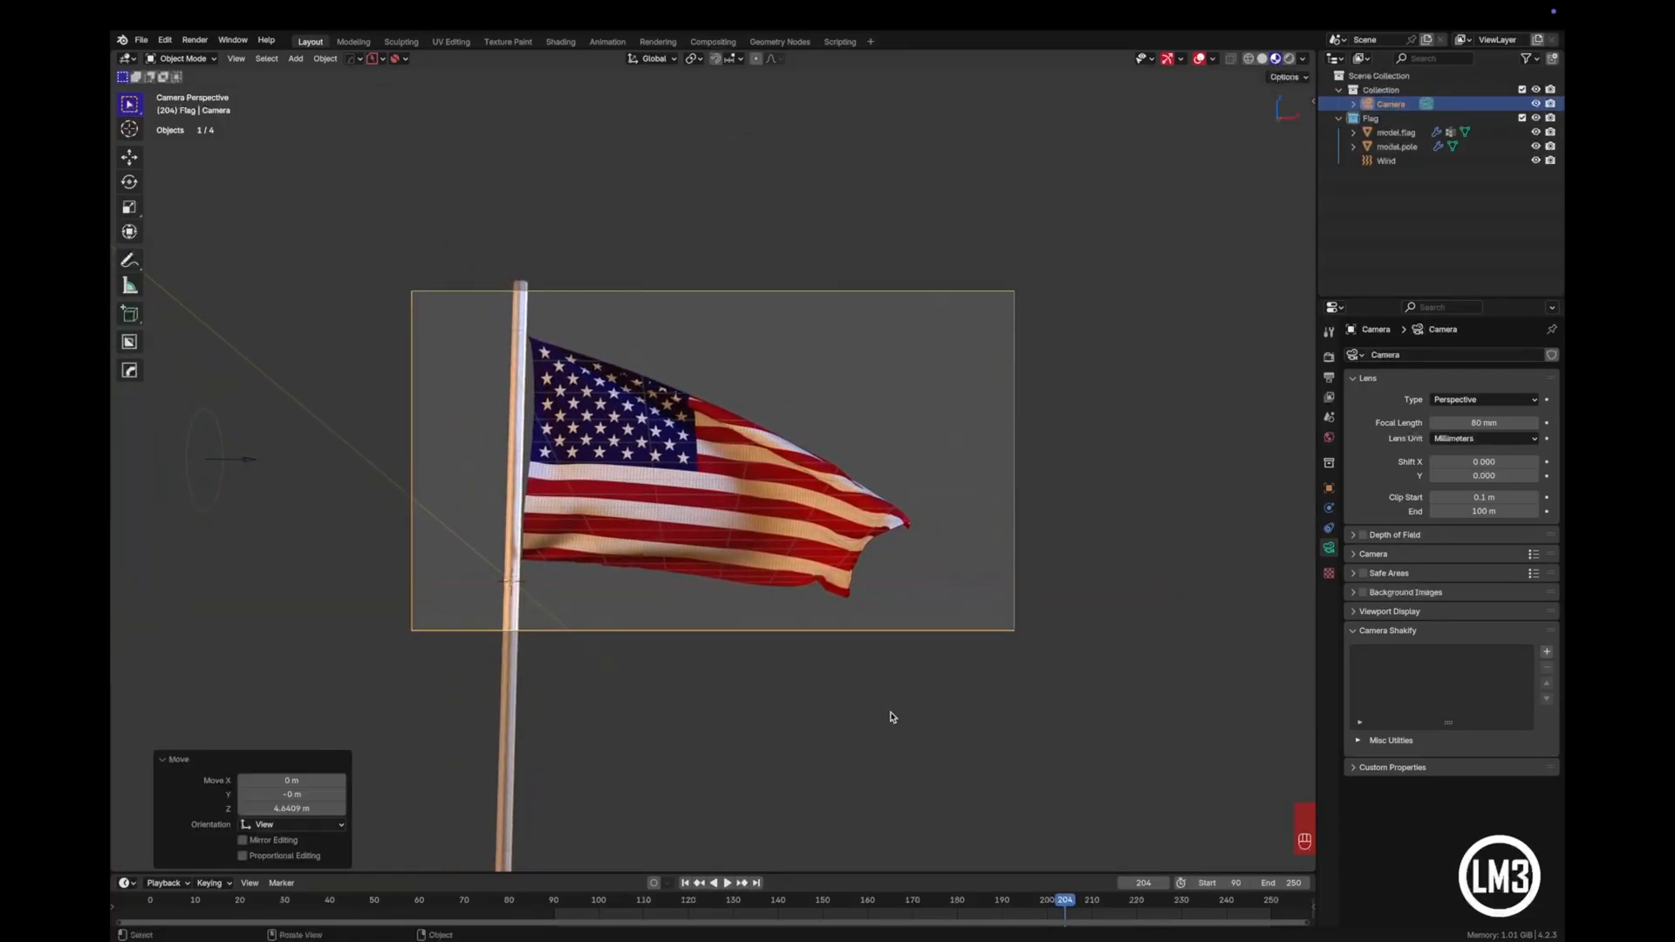
key(g)
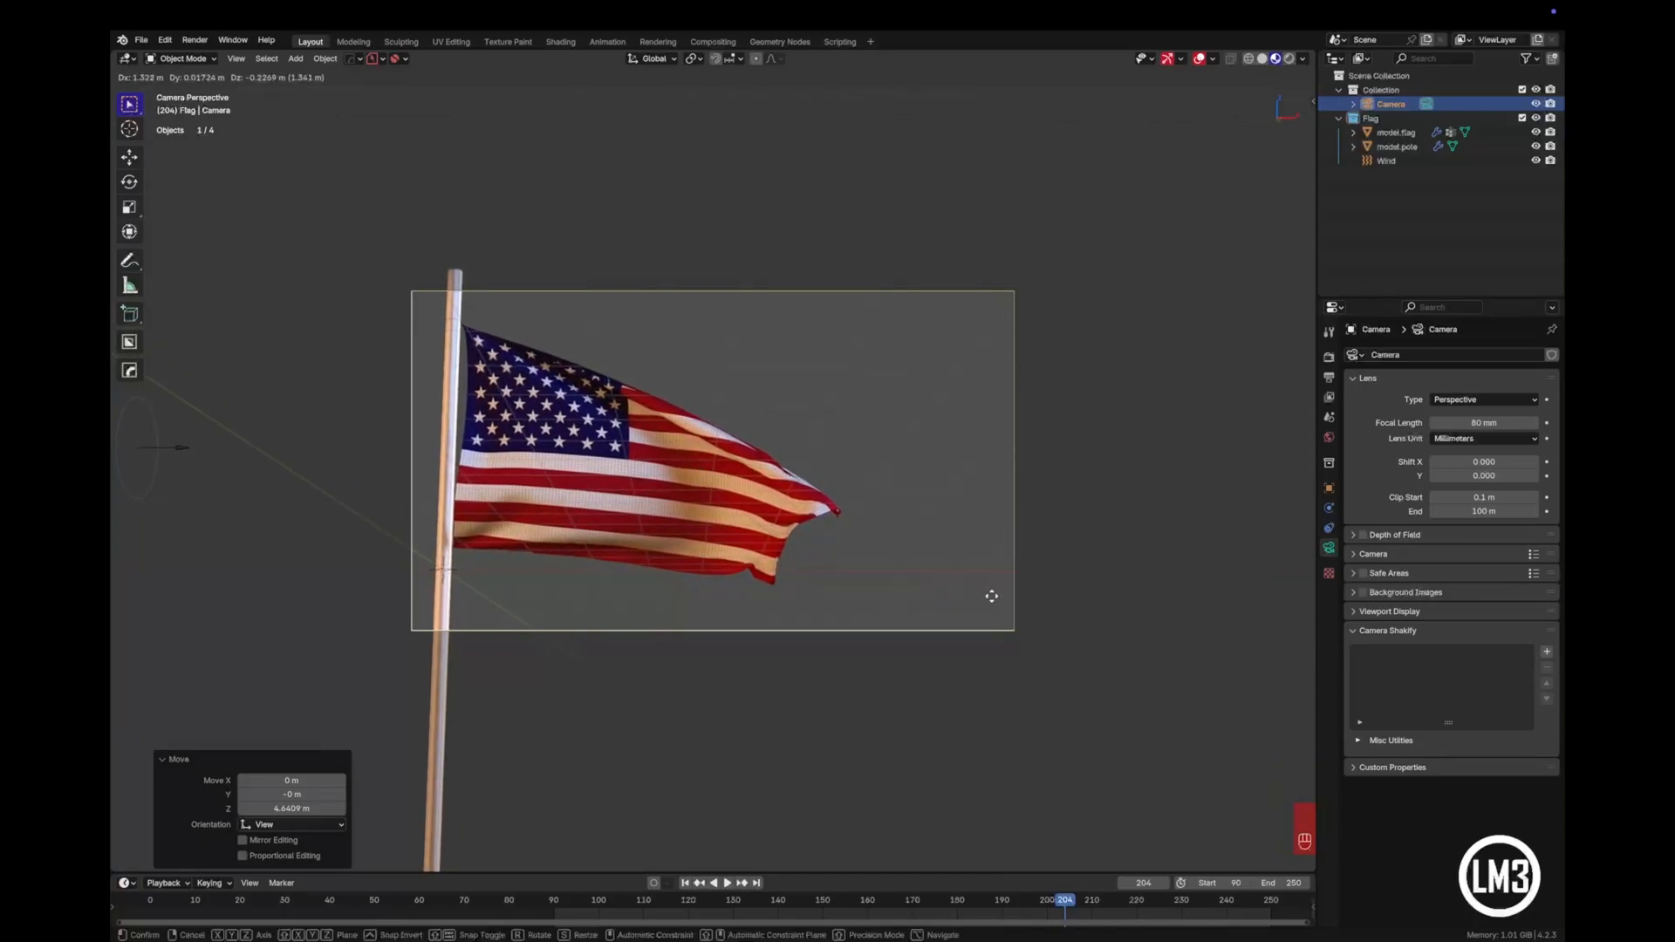
click(1023, 610)
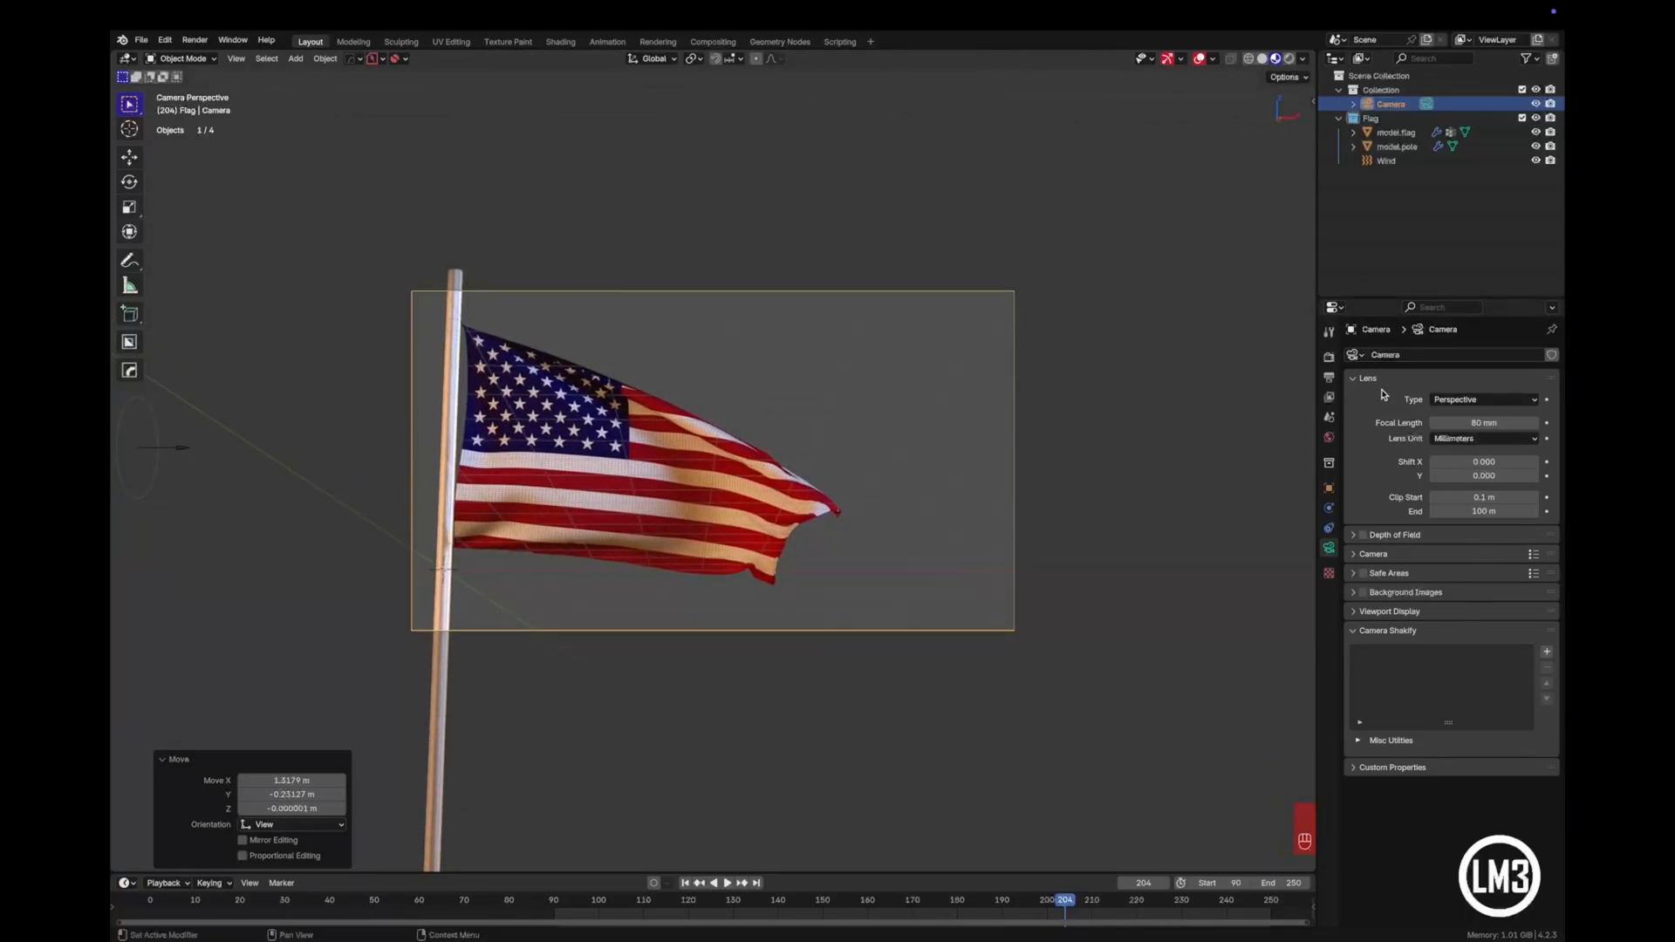
- Play the animation to check the framing and move the camera back about 2.78 m along its local Z
click(731, 886)
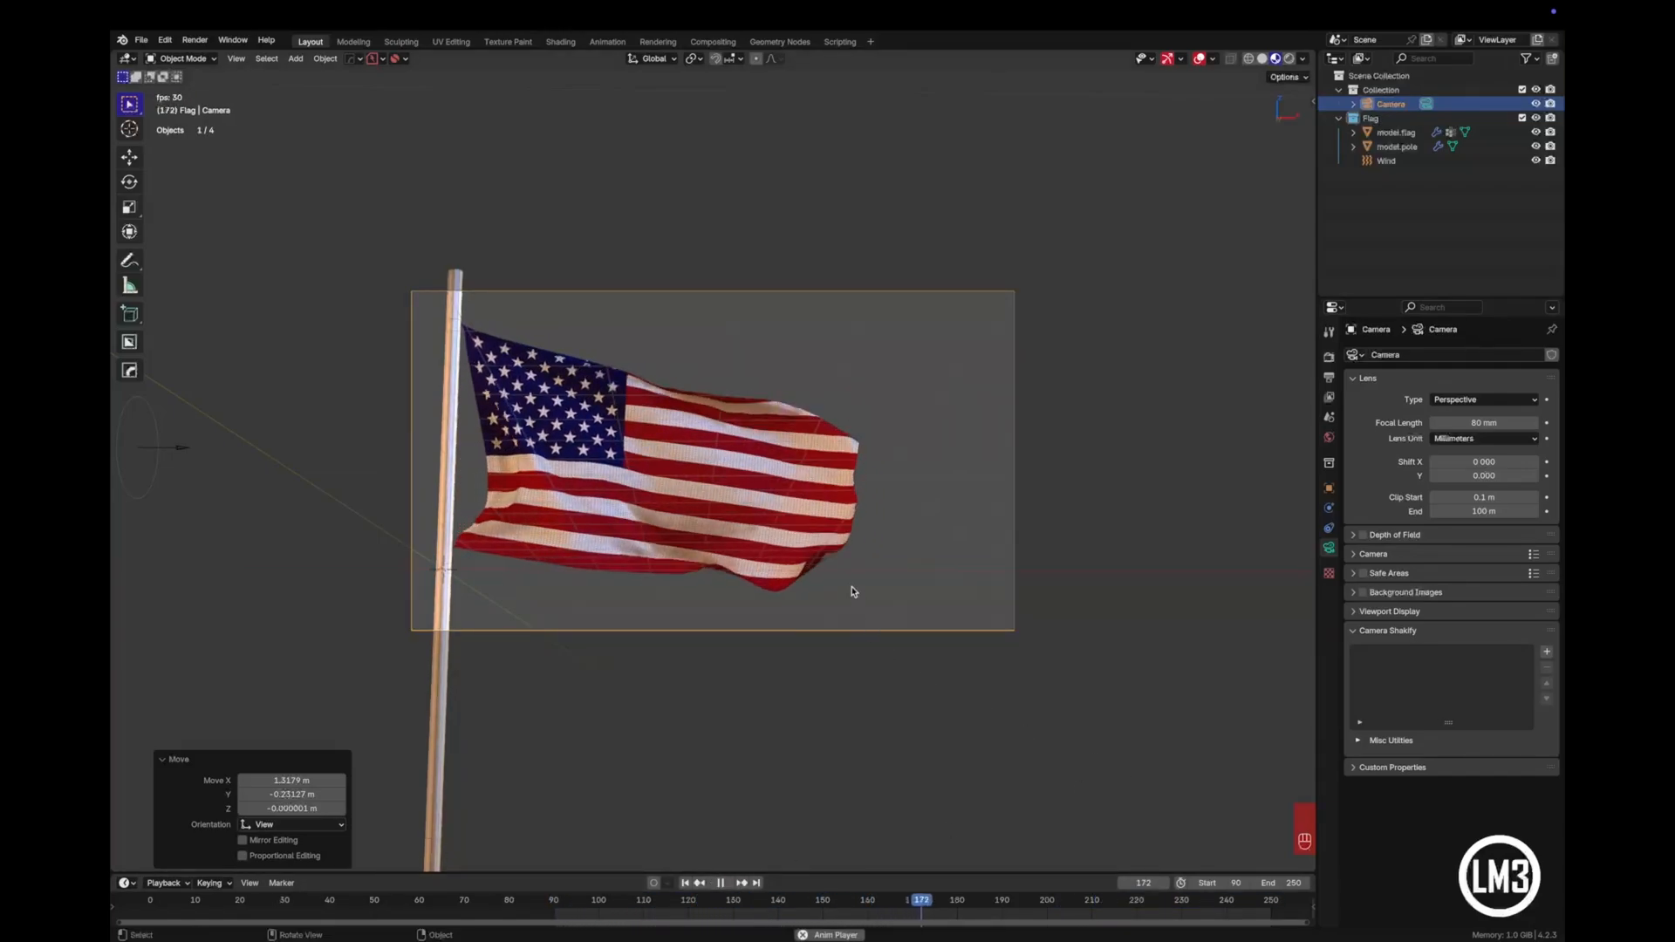
click(1372, 105)
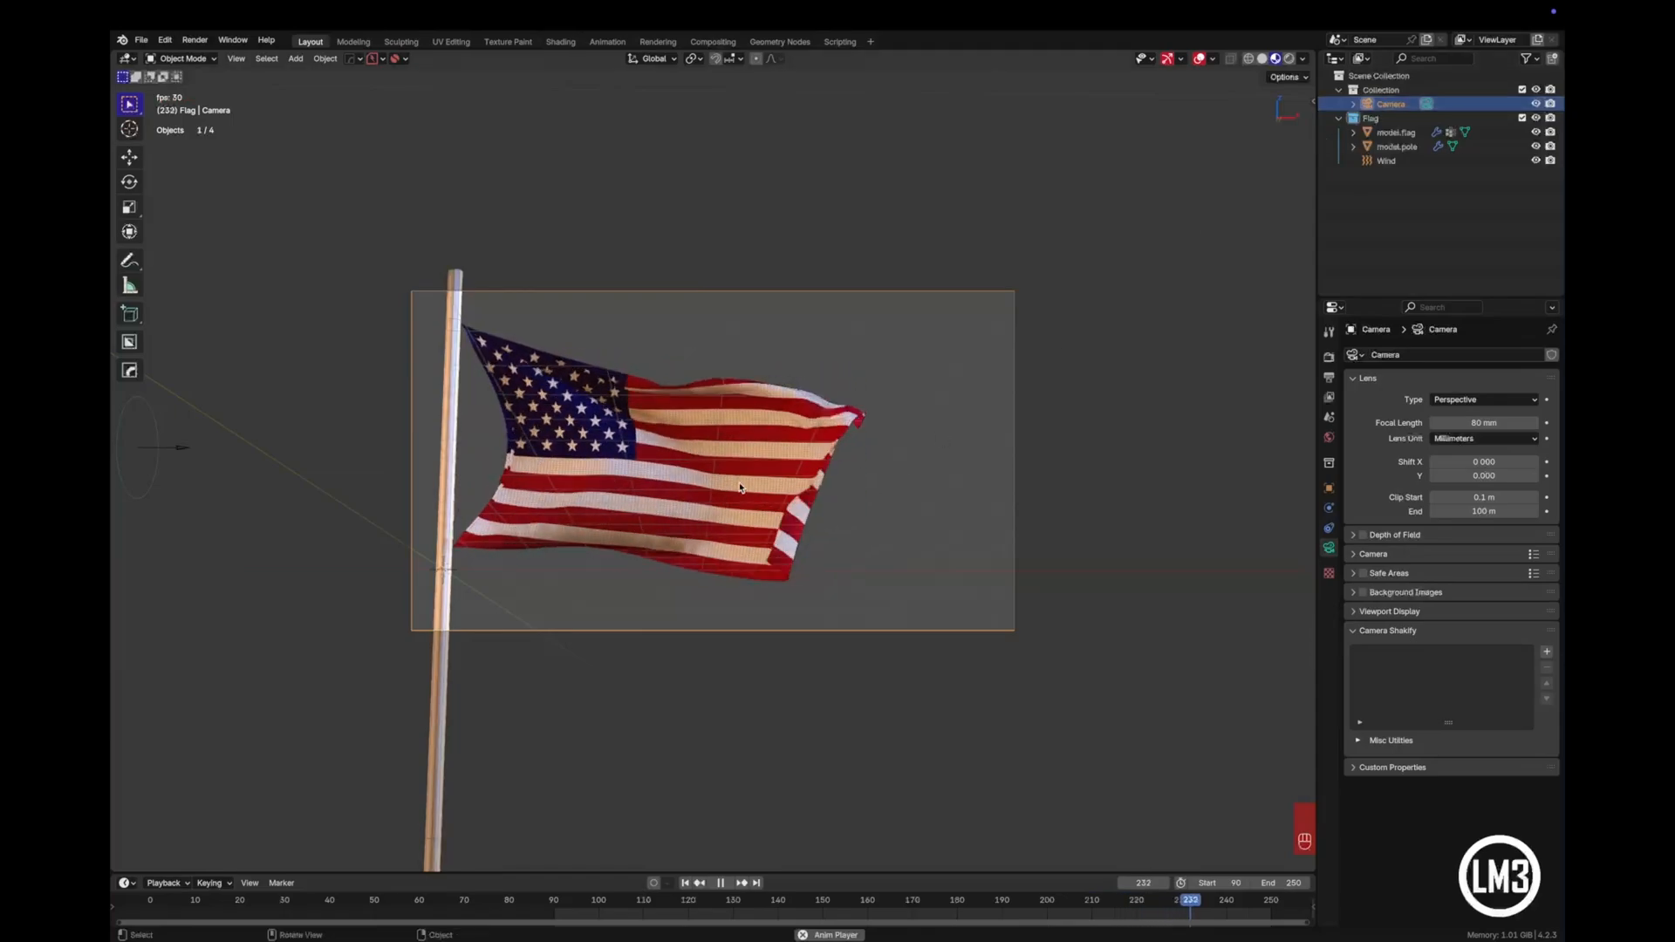
key(g)
key(g)
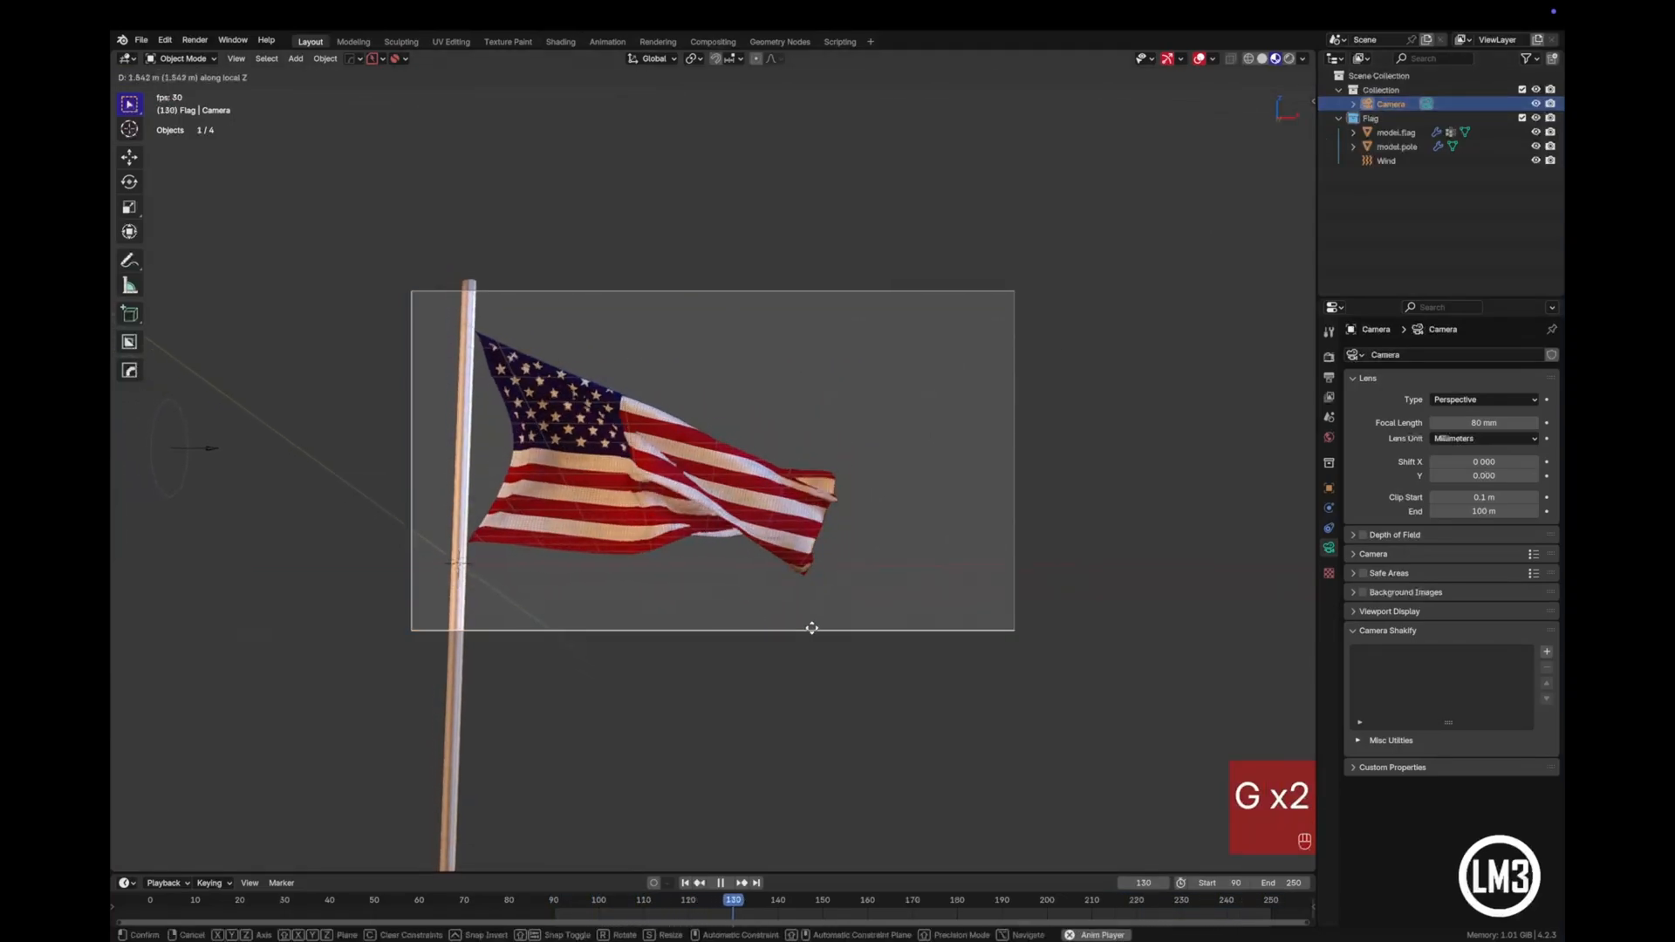
click(844, 669)
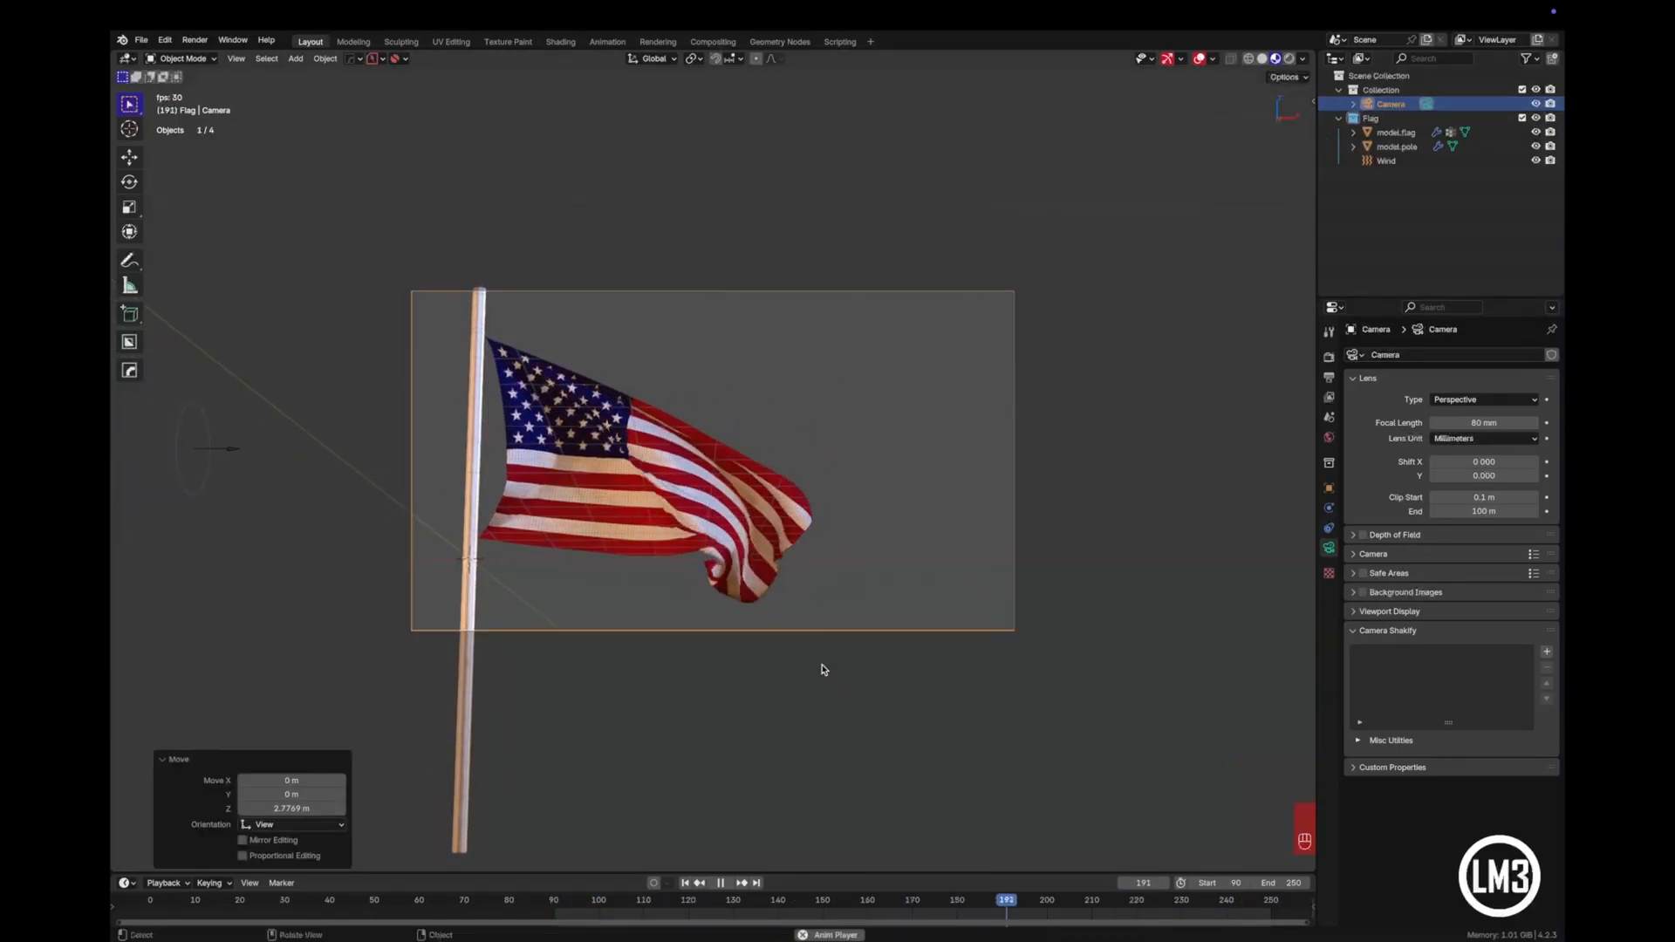
- Shift the camera about 0.43 m in X and -0.24 m in Y of the view, recheck the camera view, and stop playback
key(g)
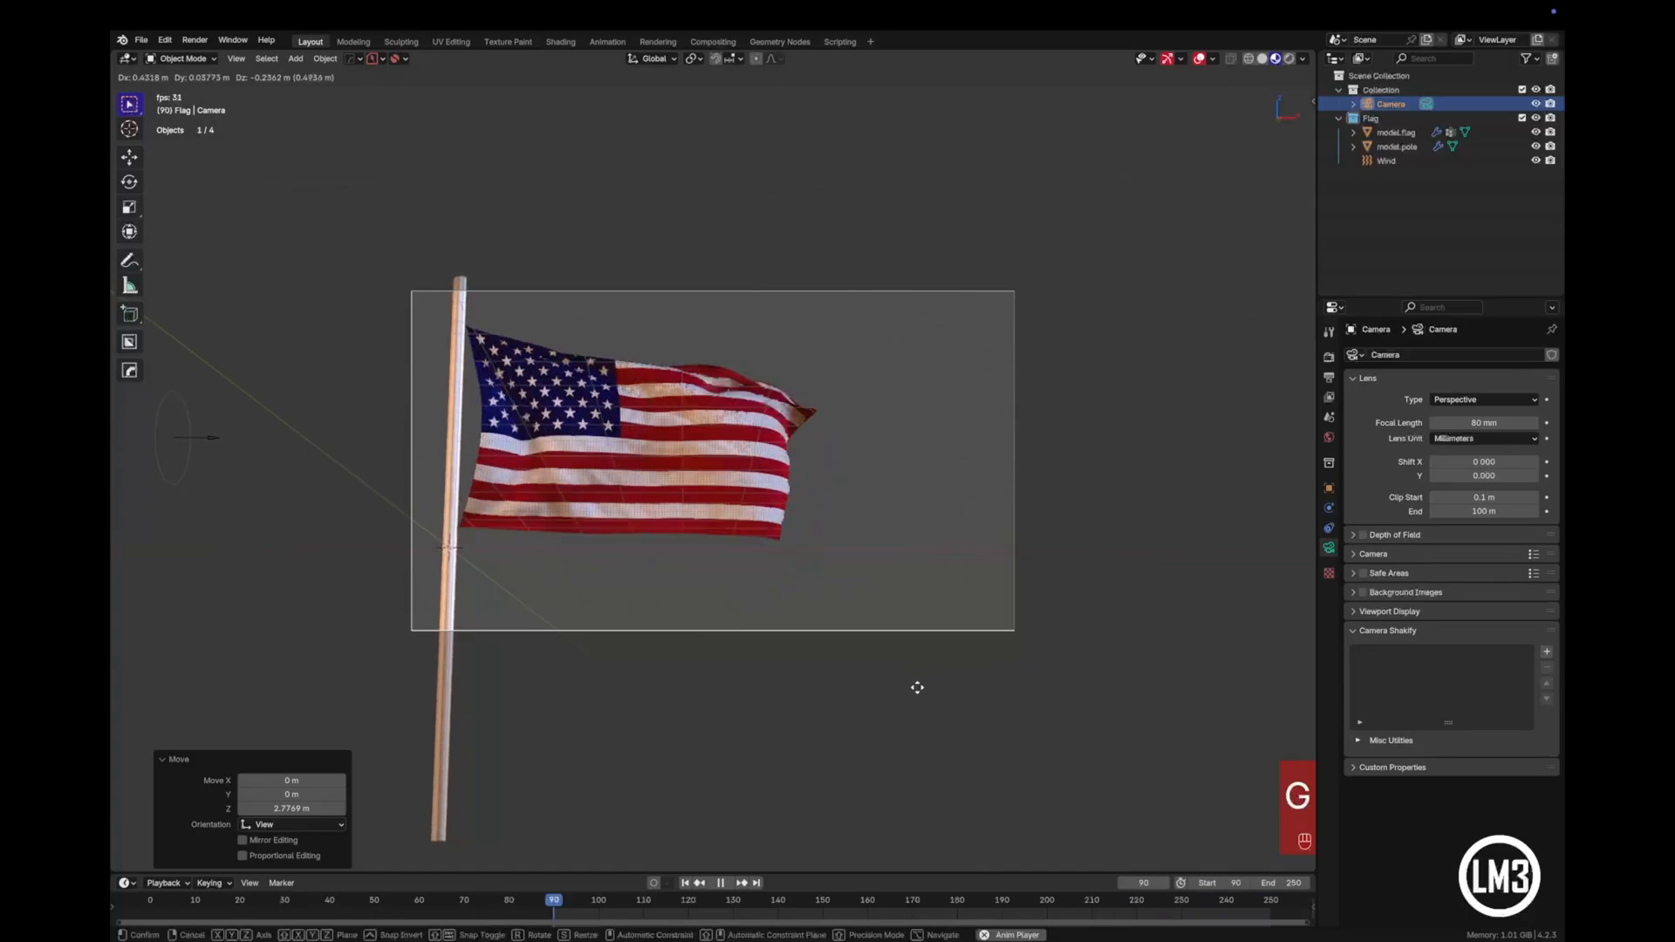
click(912, 688)
key(KP_0)
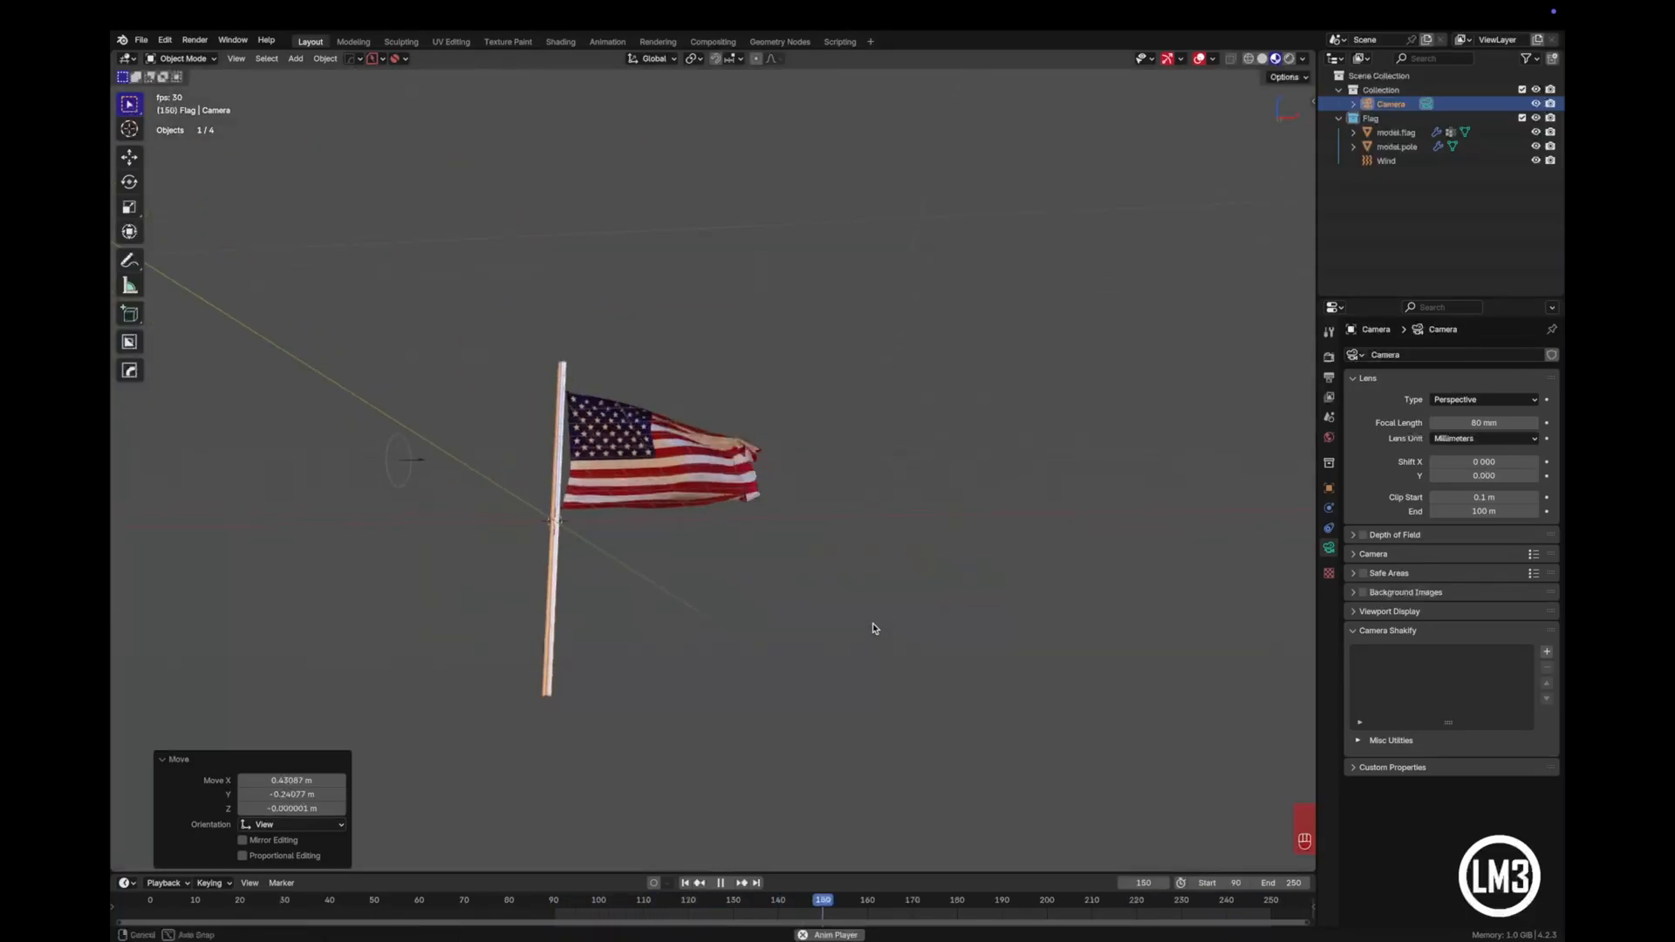
key(KP_0)
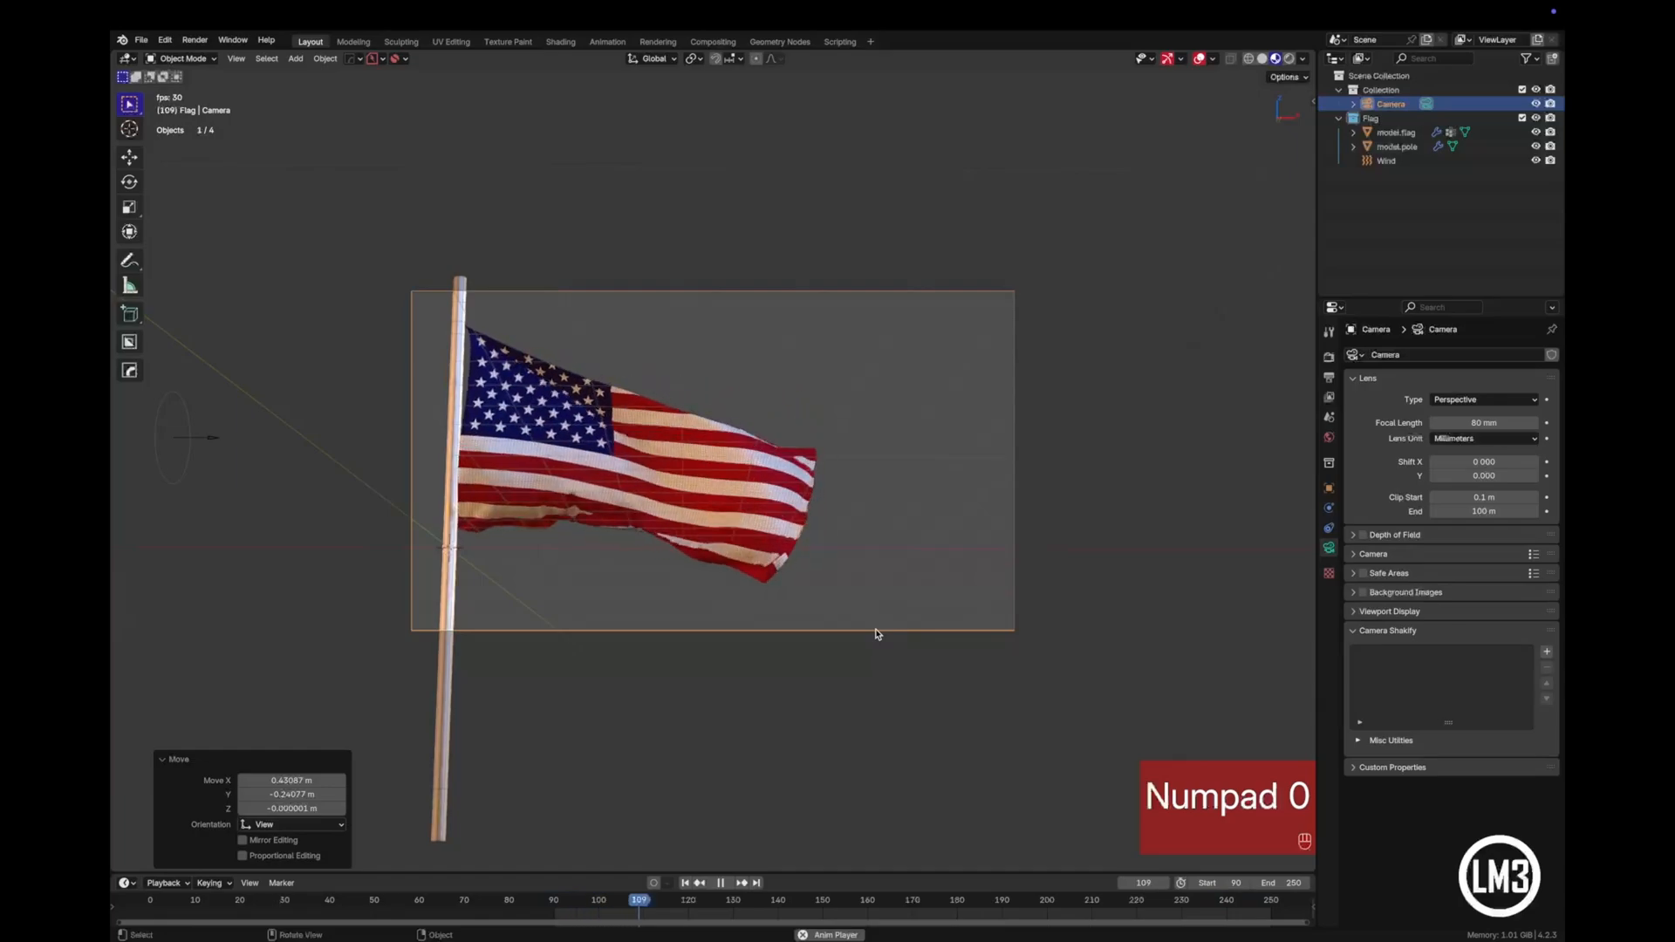
key(space)
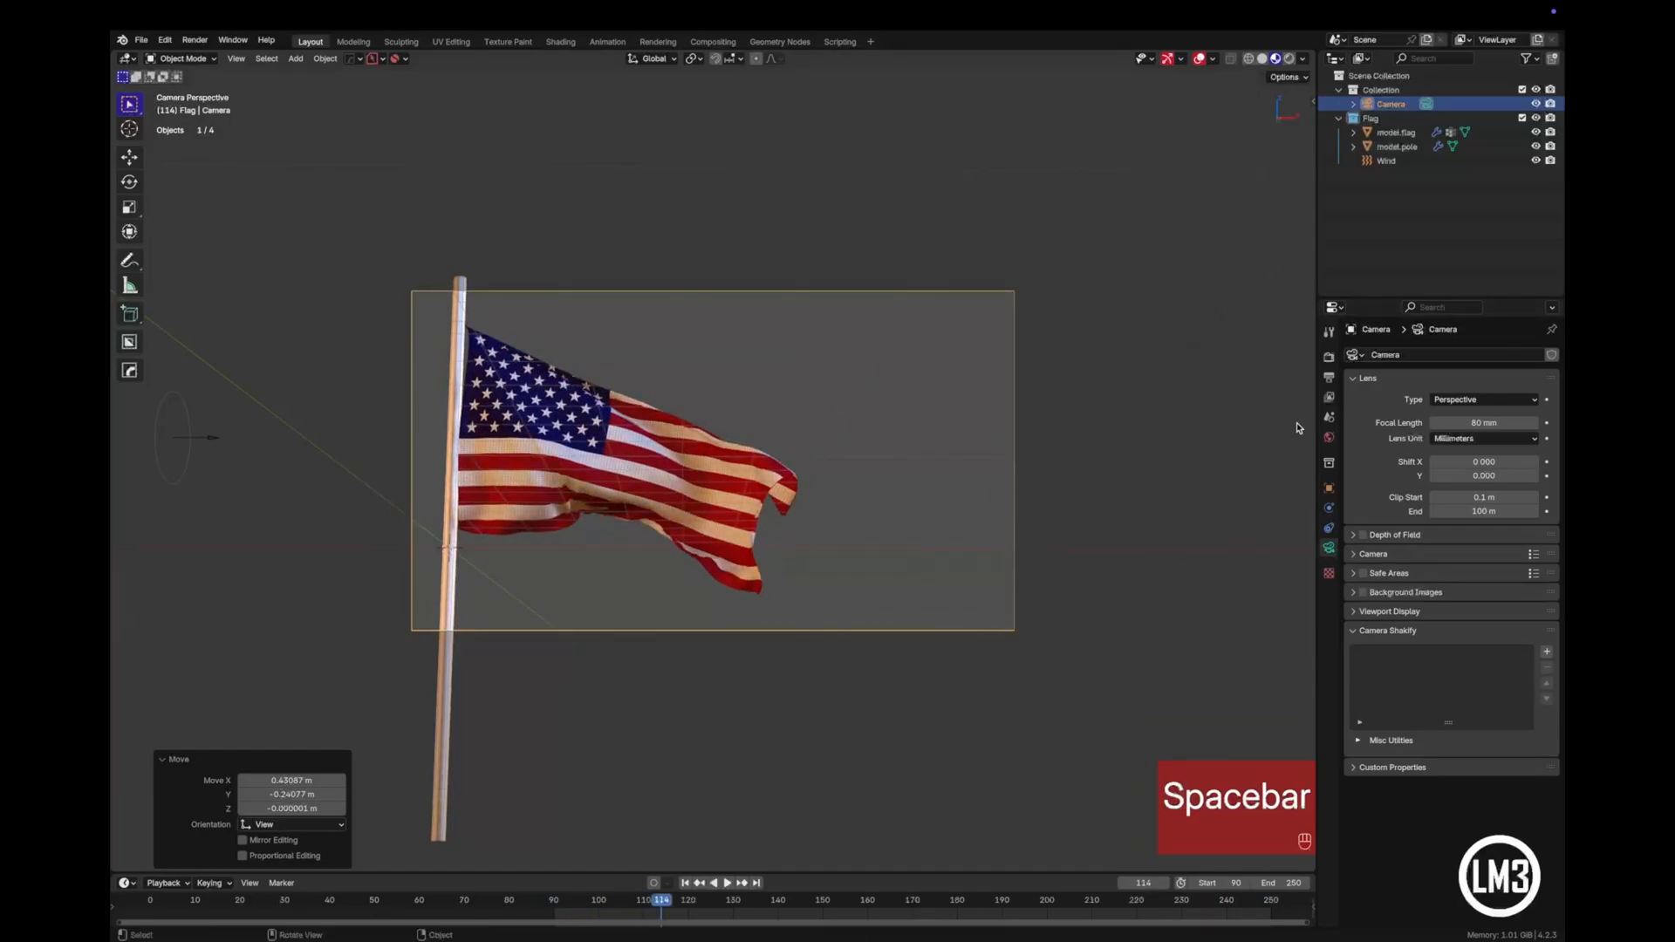
- Display the scene in Rendered shading and enable the Transparent film option for the EEVEE render
click(1290, 60)
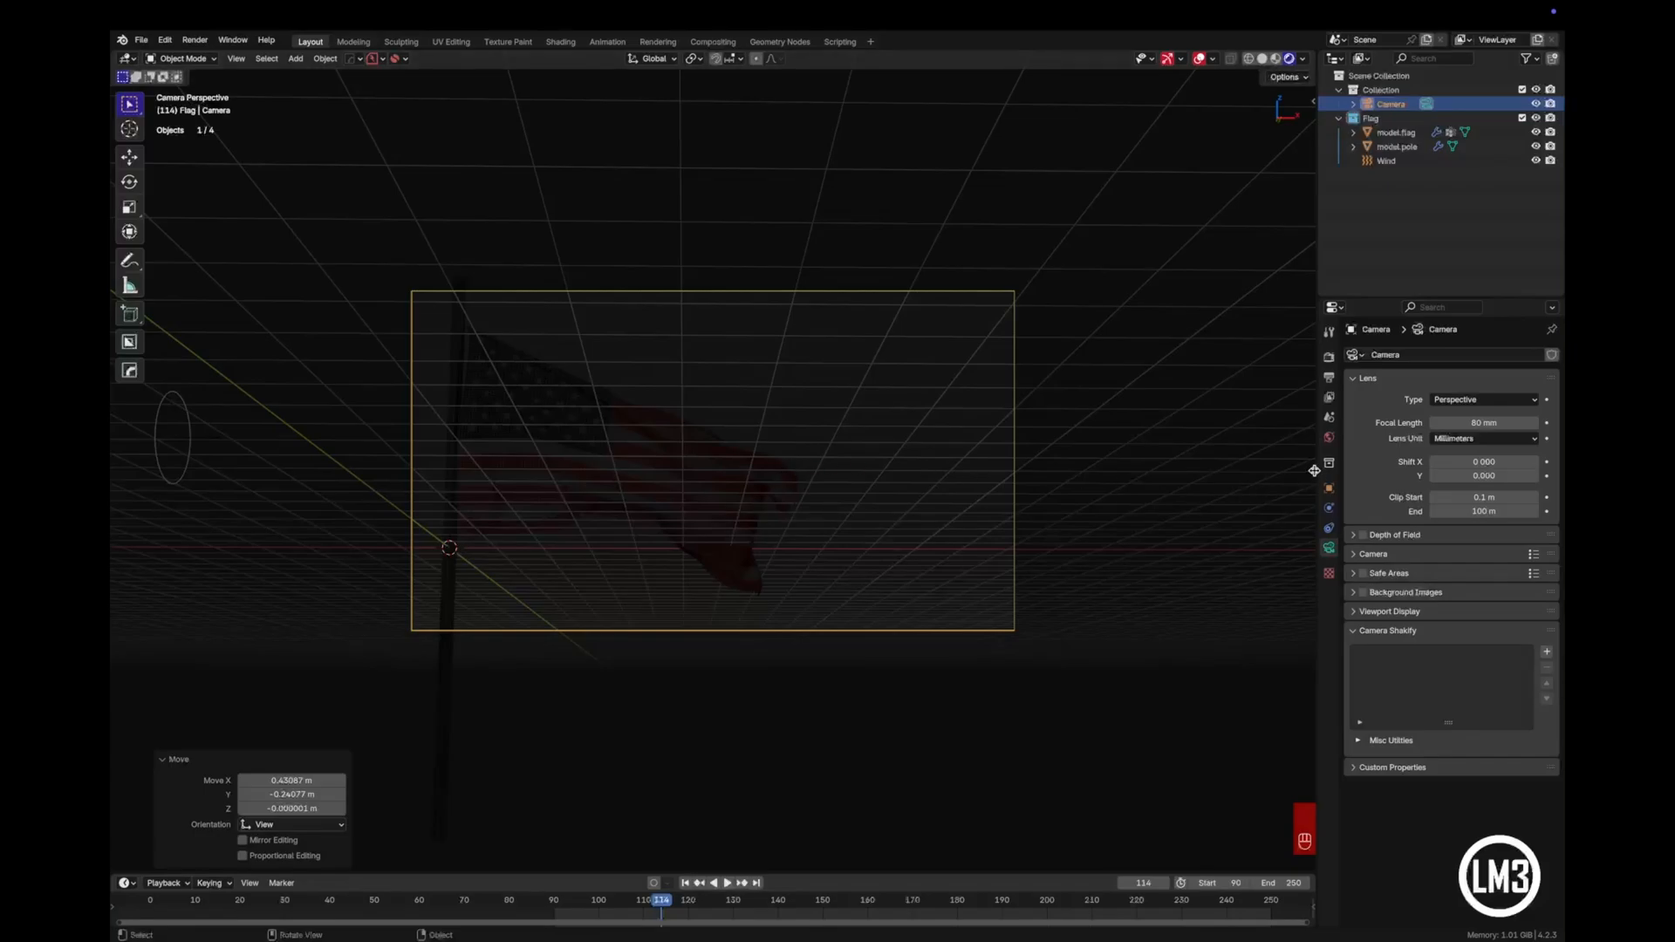
click(1328, 378)
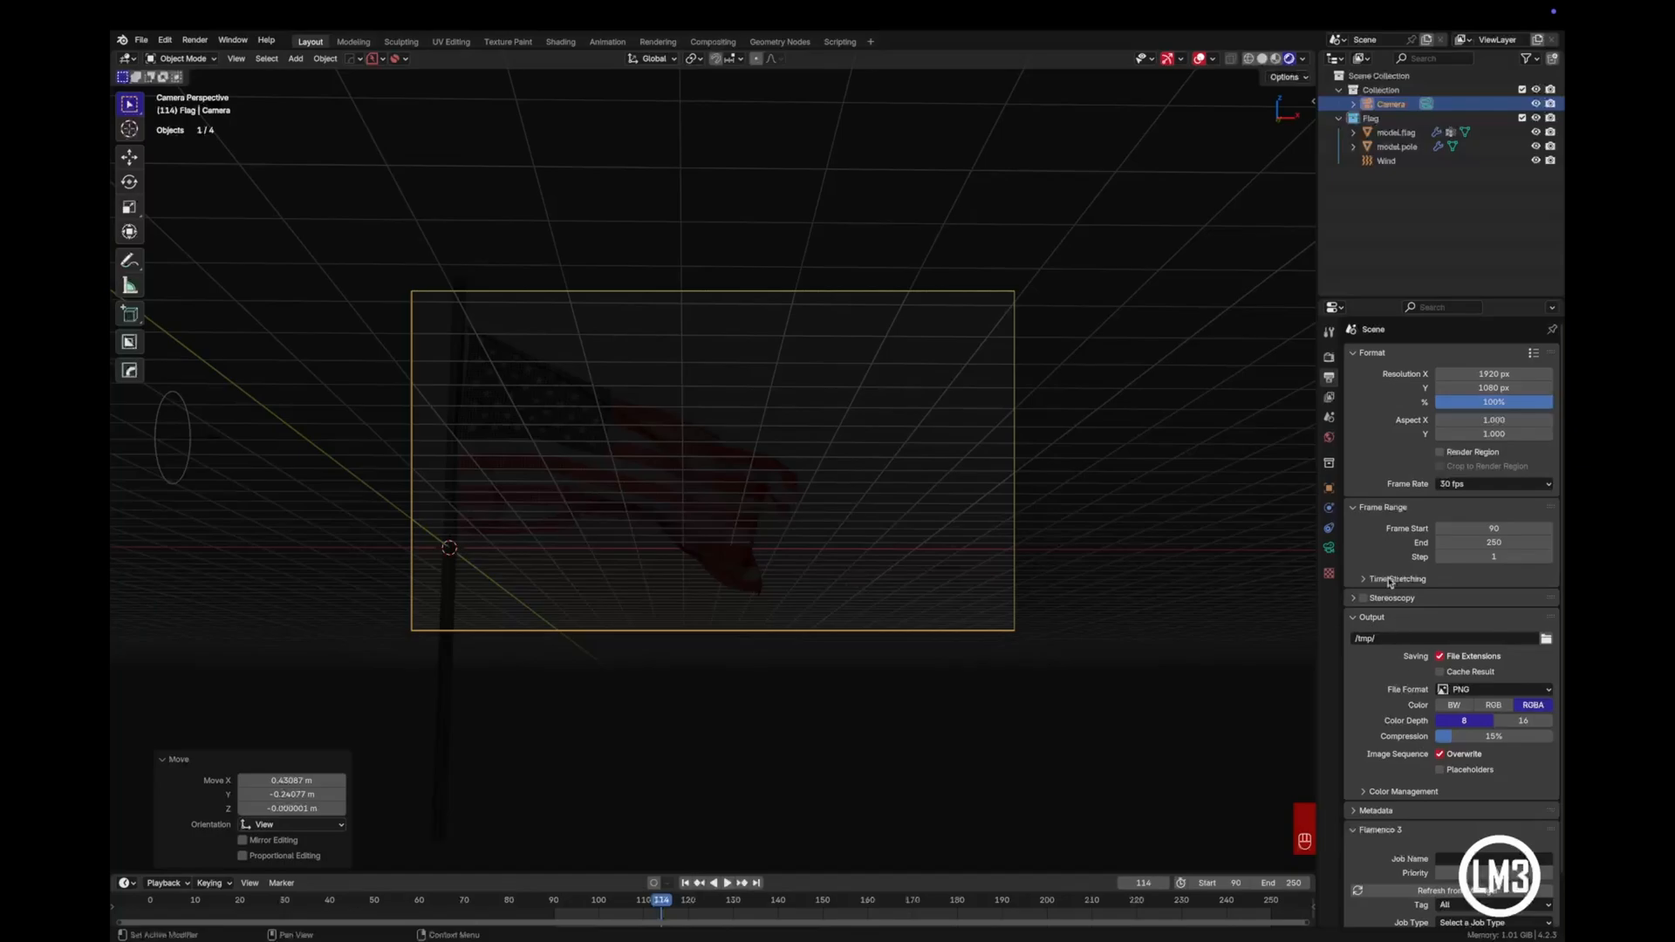
click(1329, 357)
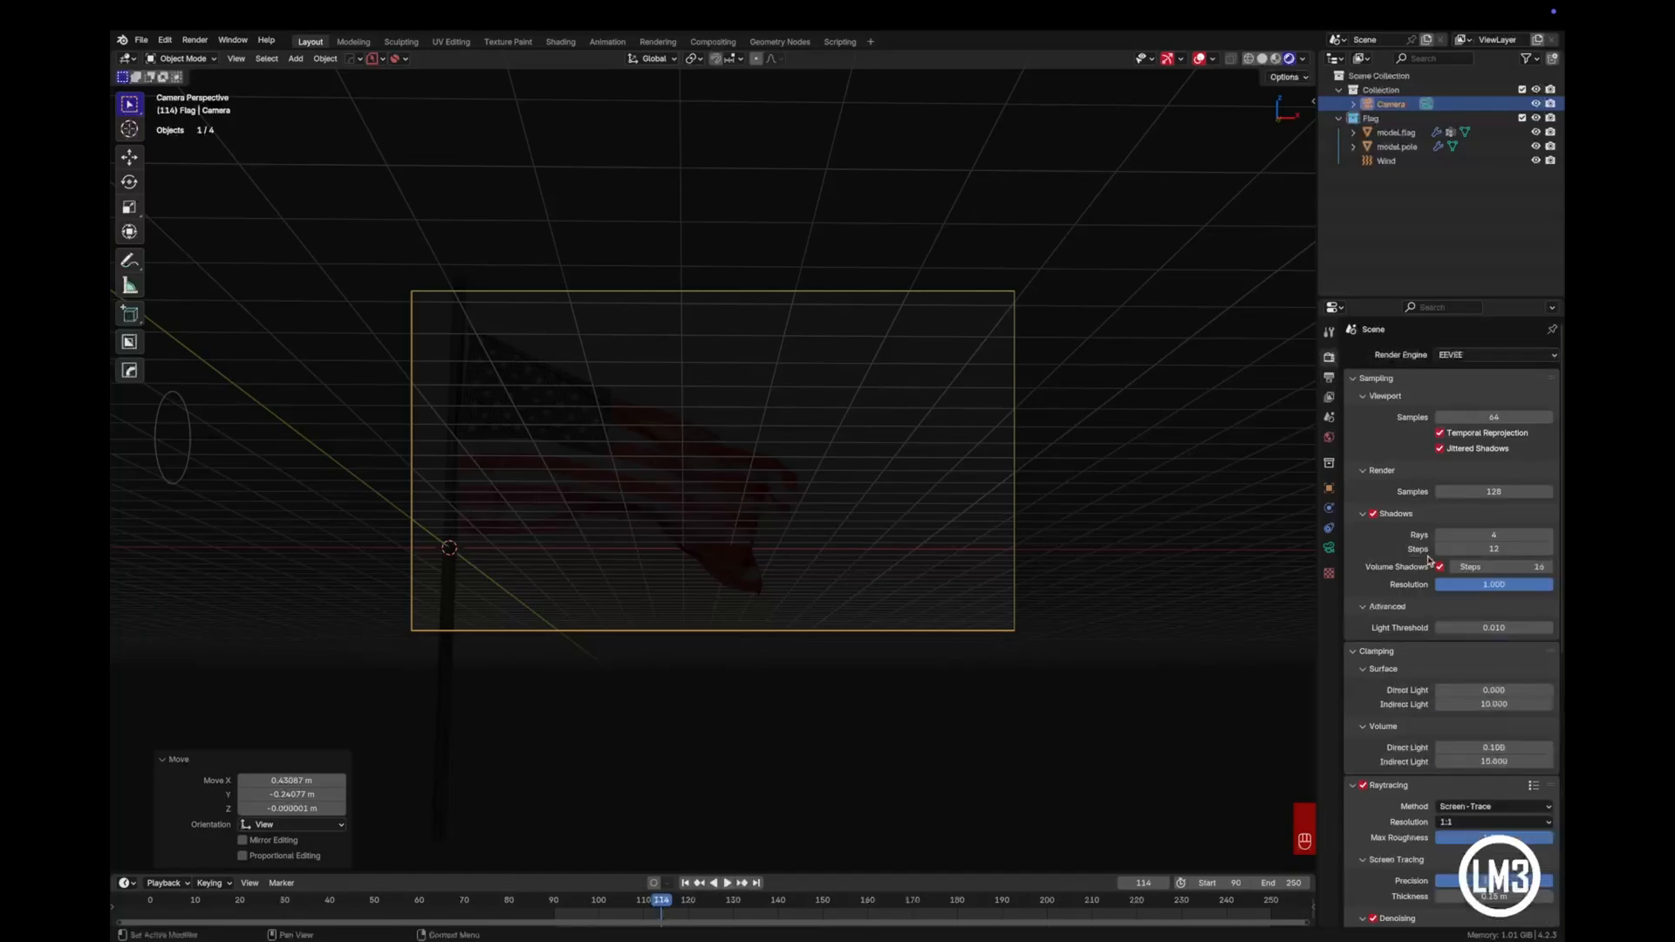
scroll(1457, 633, down, 10)
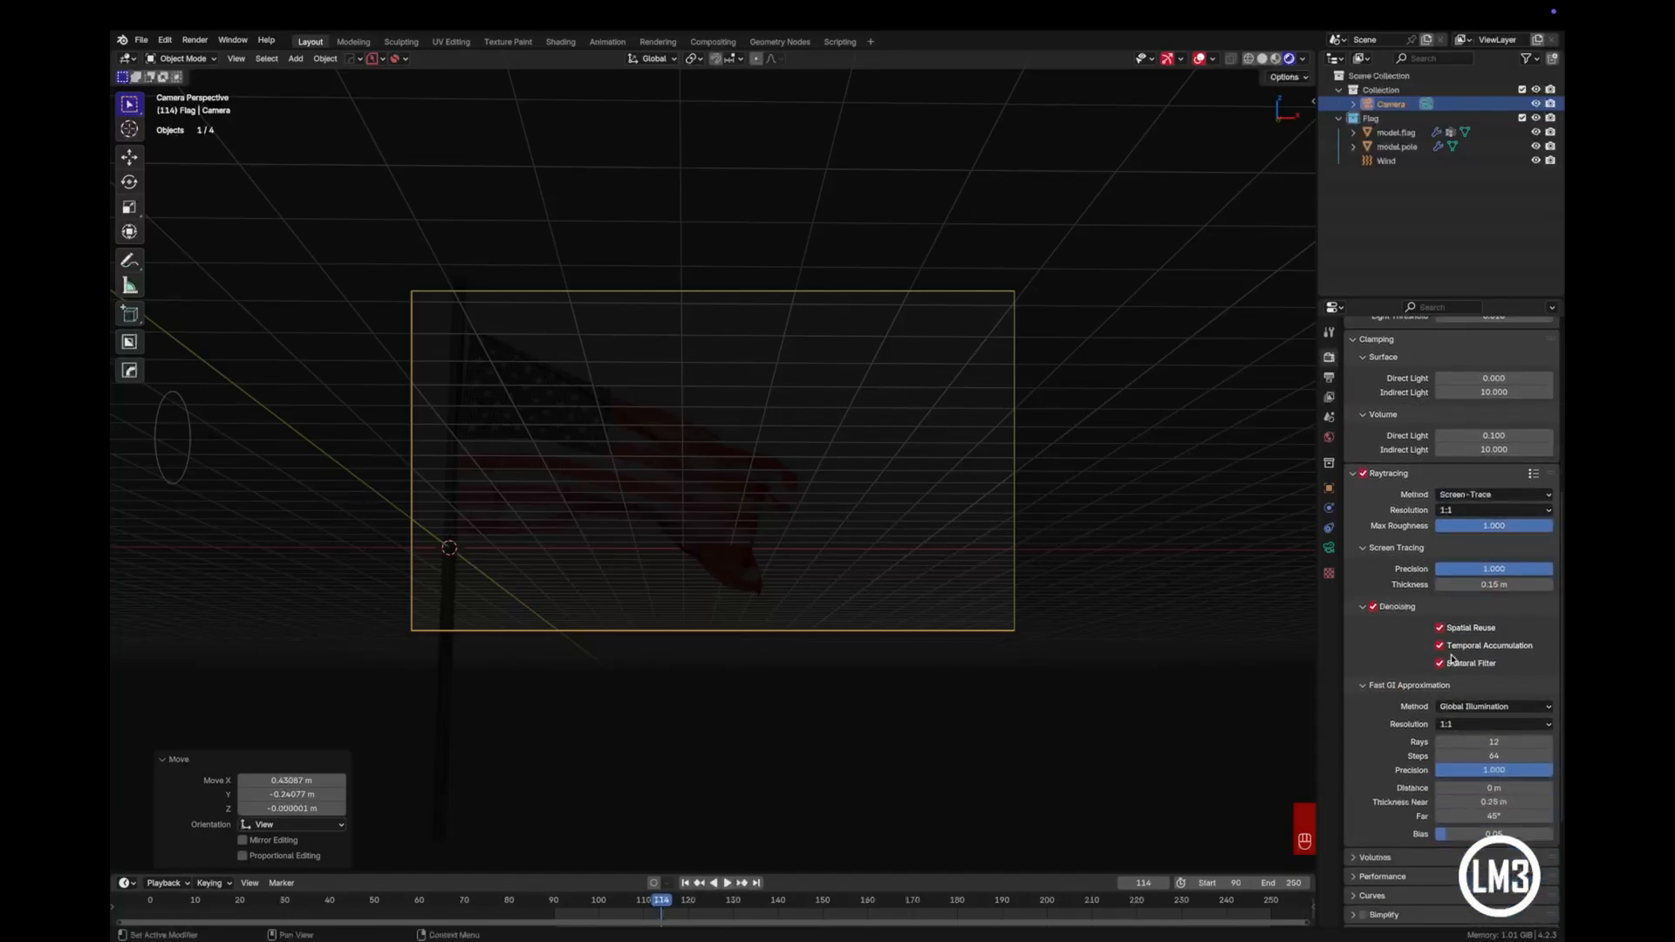
scroll(1452, 658, down, 2)
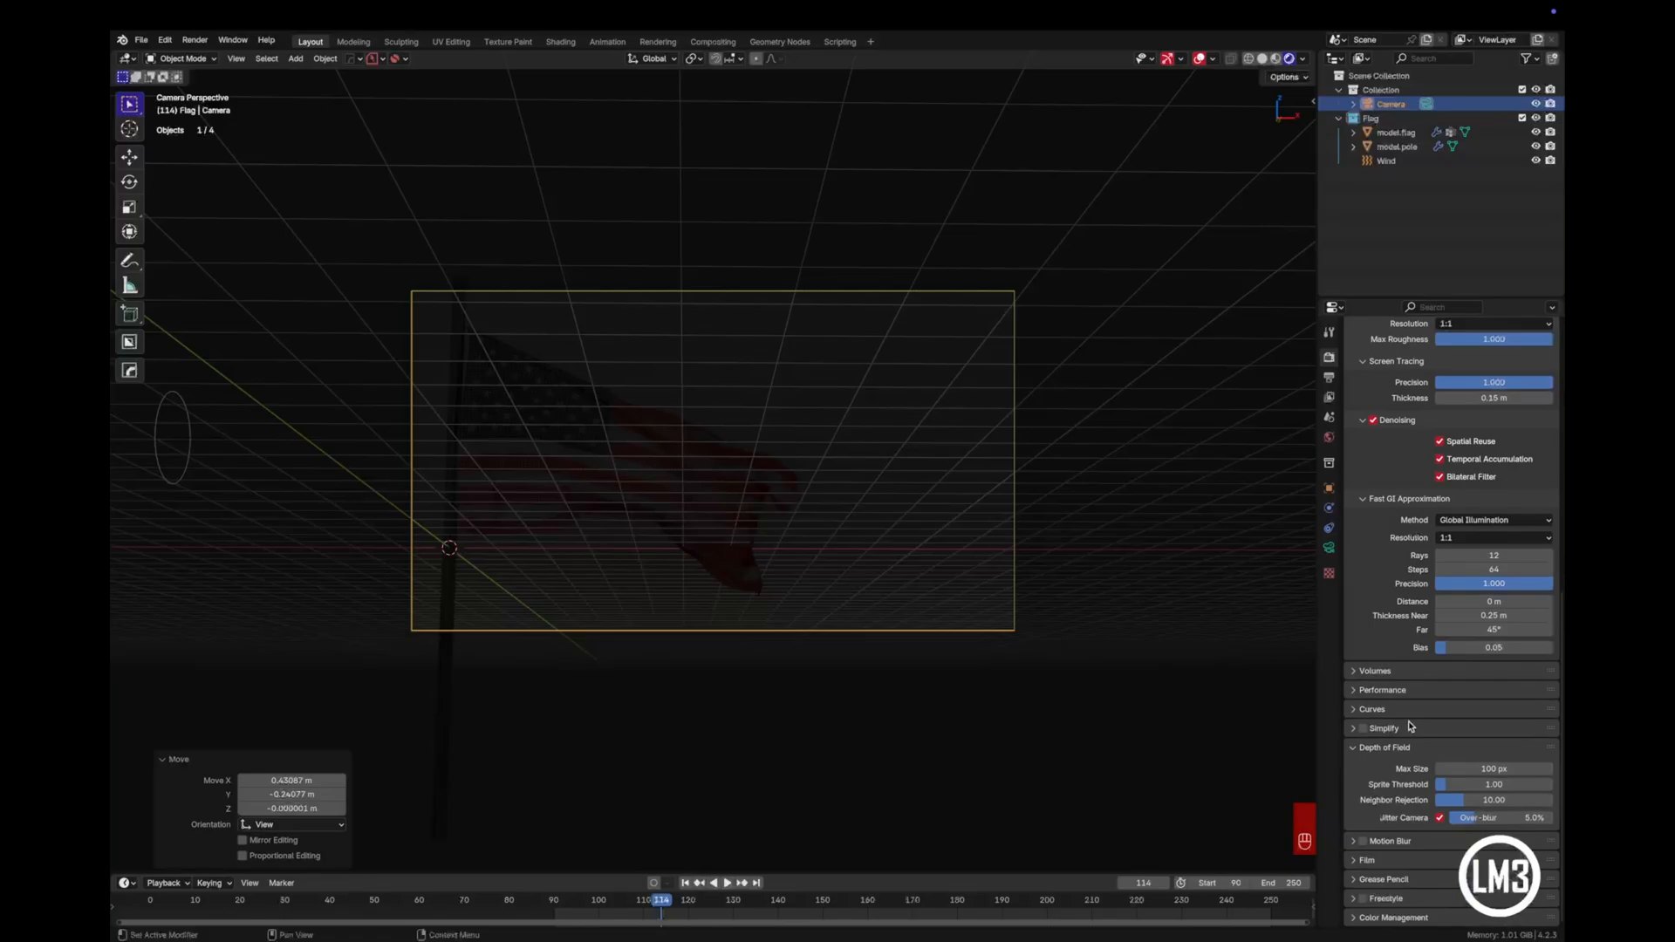
click(1352, 861)
scroll(1408, 846, down, 2)
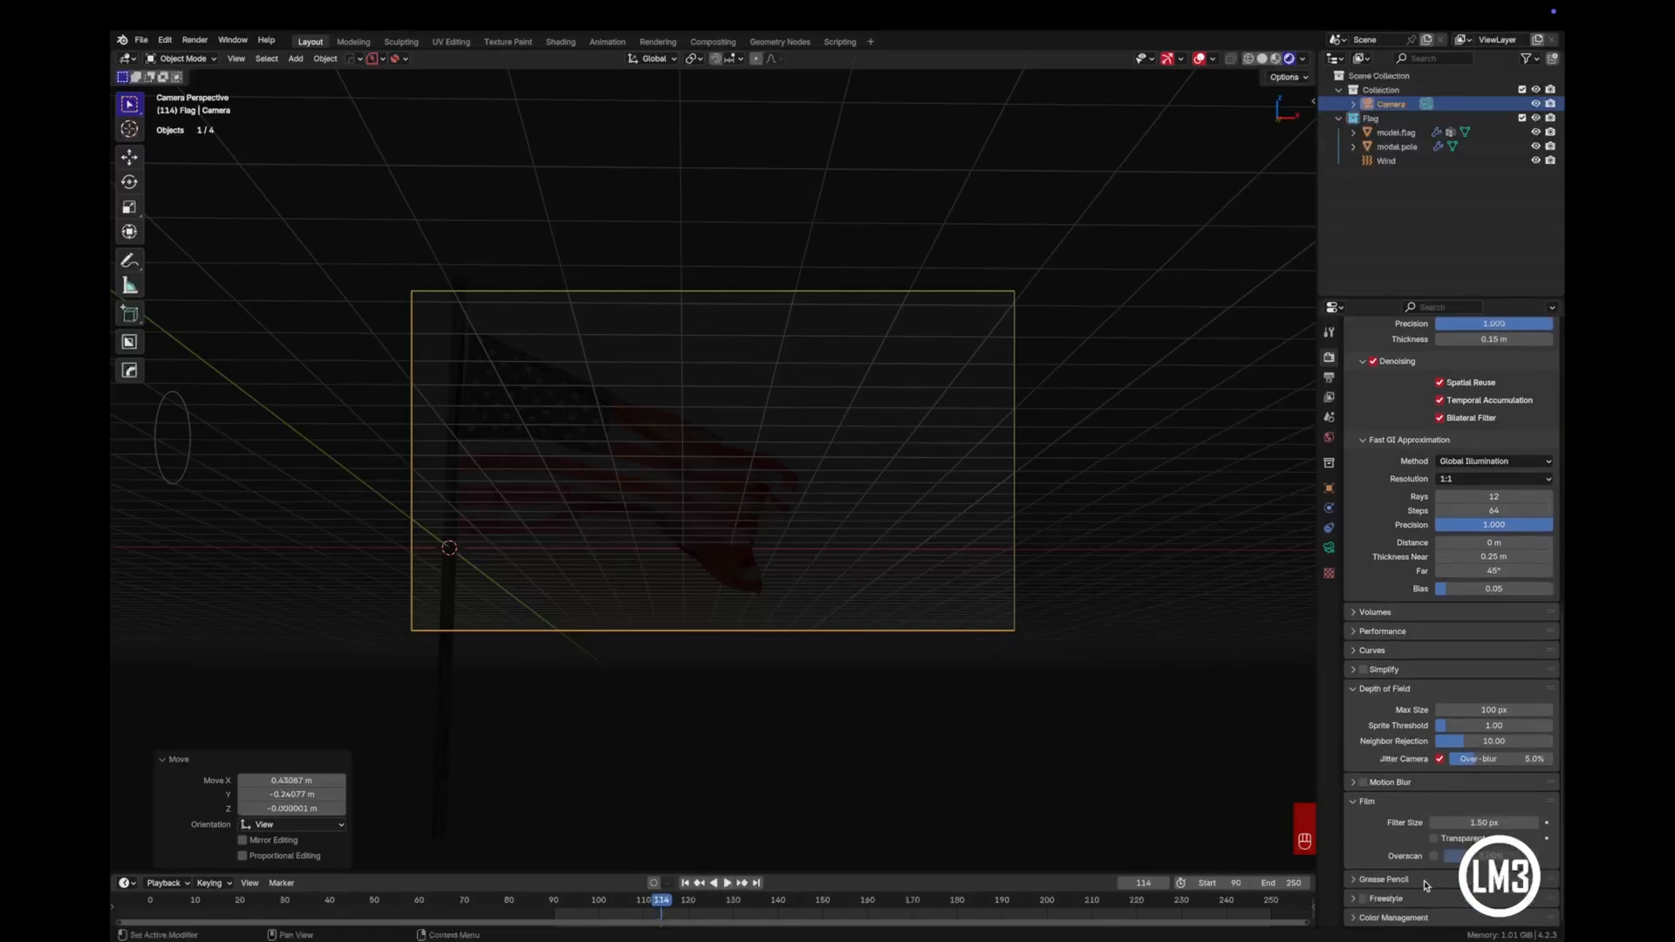
click(1434, 838)
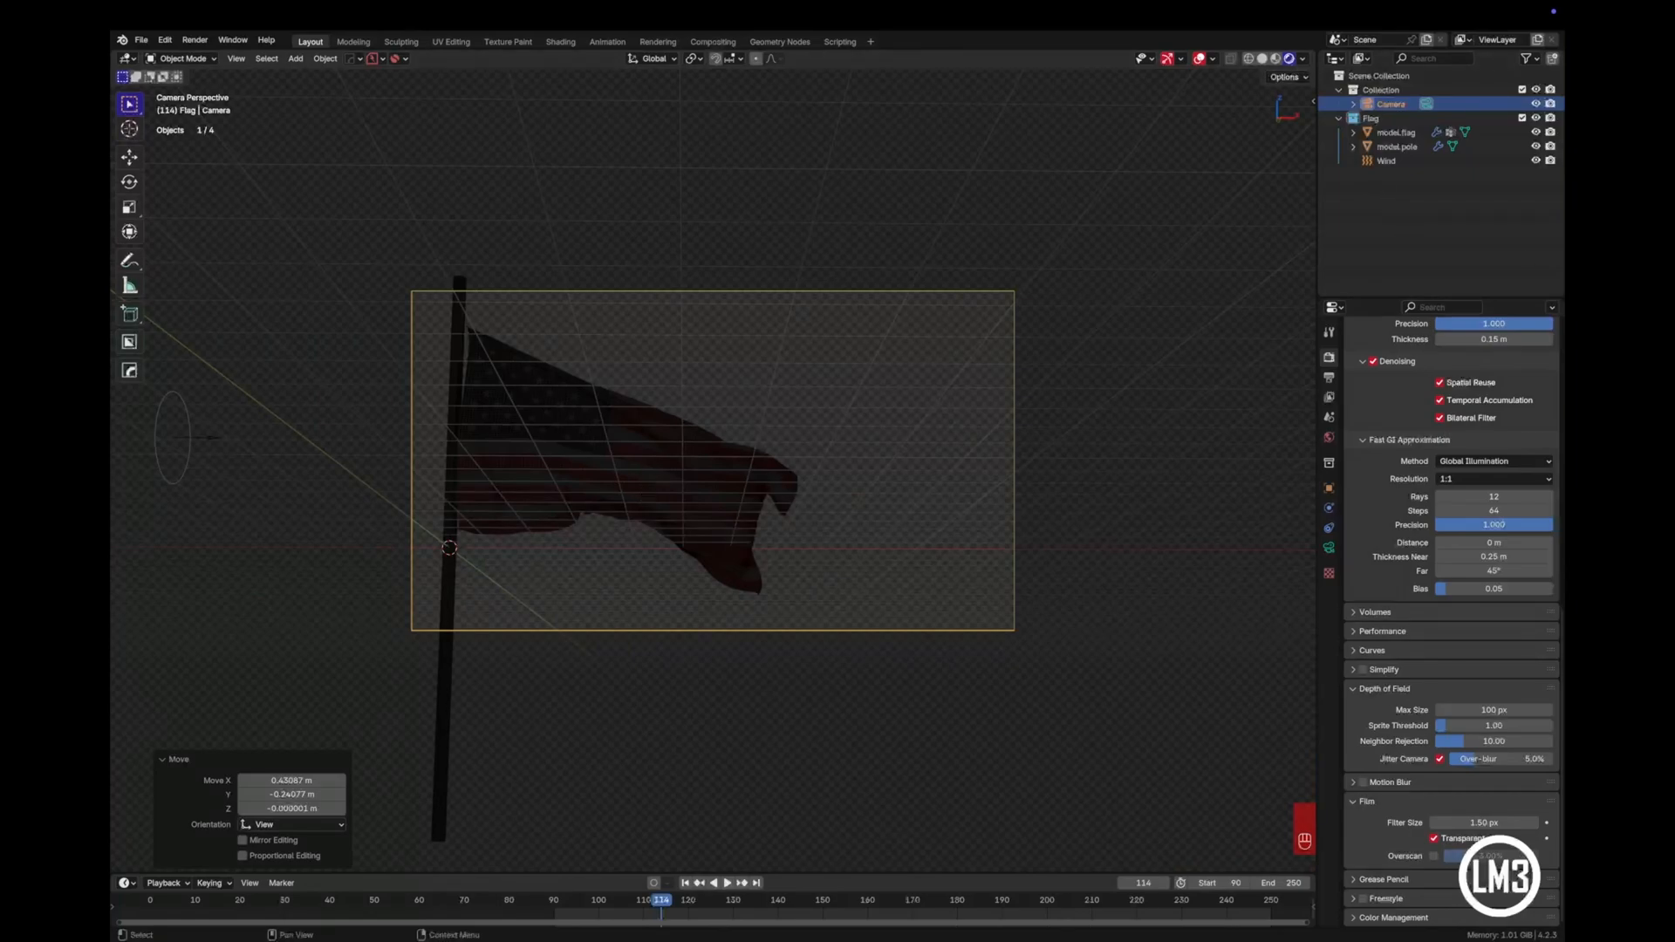
- Light the world with an Environment Texture as its background color, using the umhlanga_sunrise_4k.exr image
click(1328, 437)
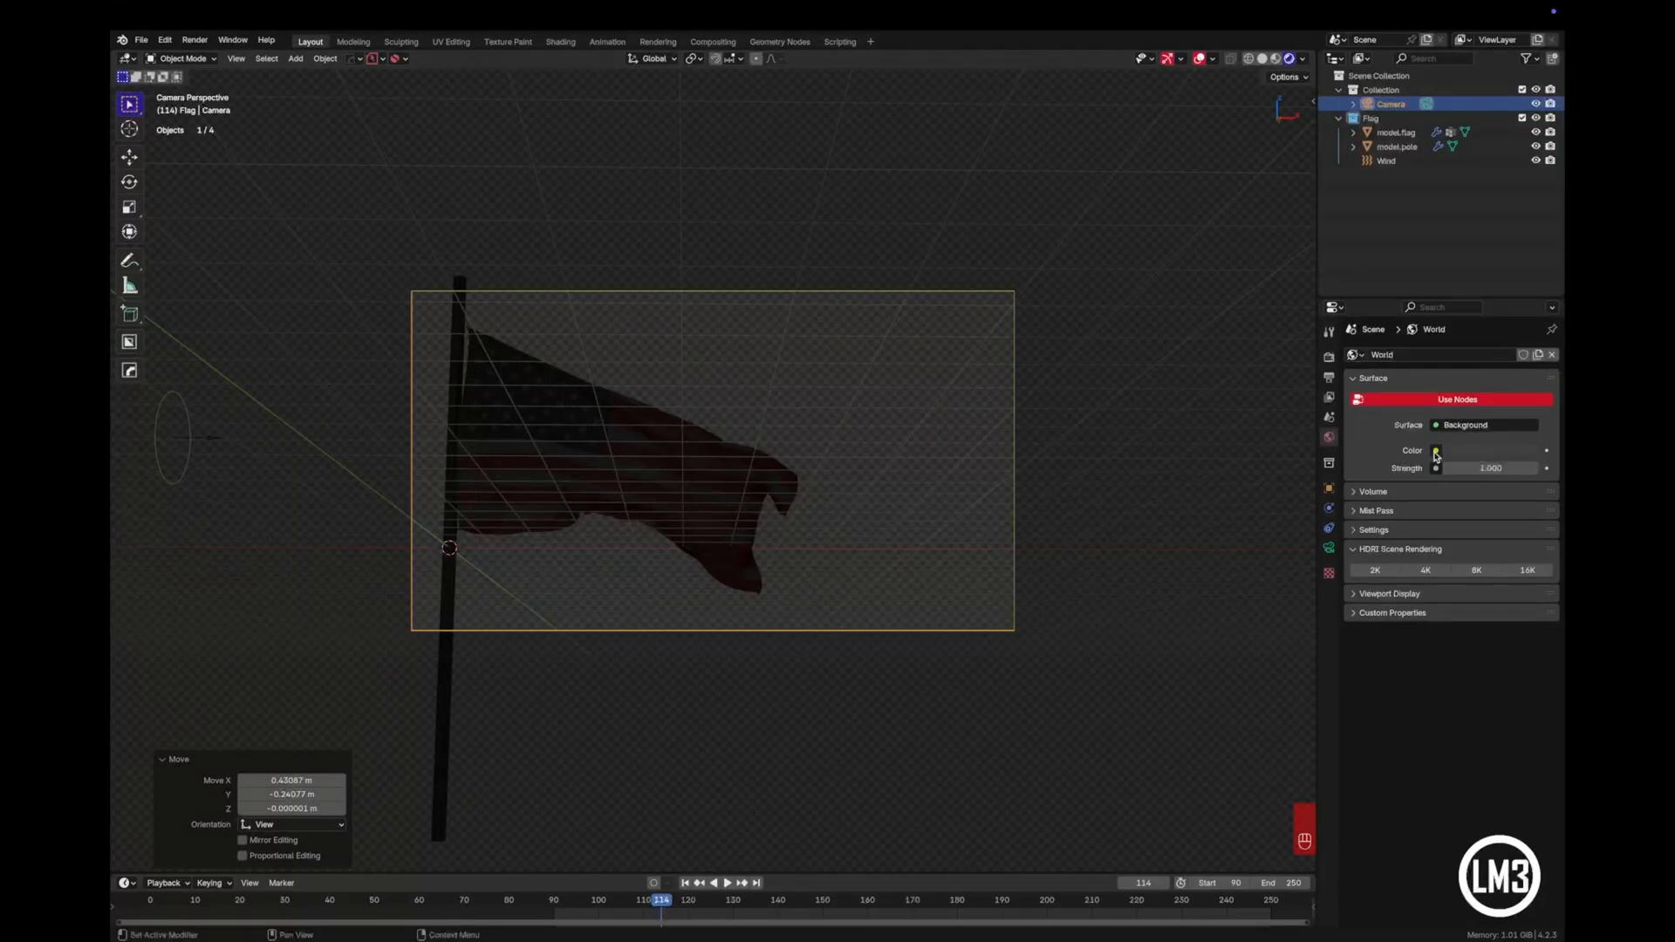
click(1436, 452)
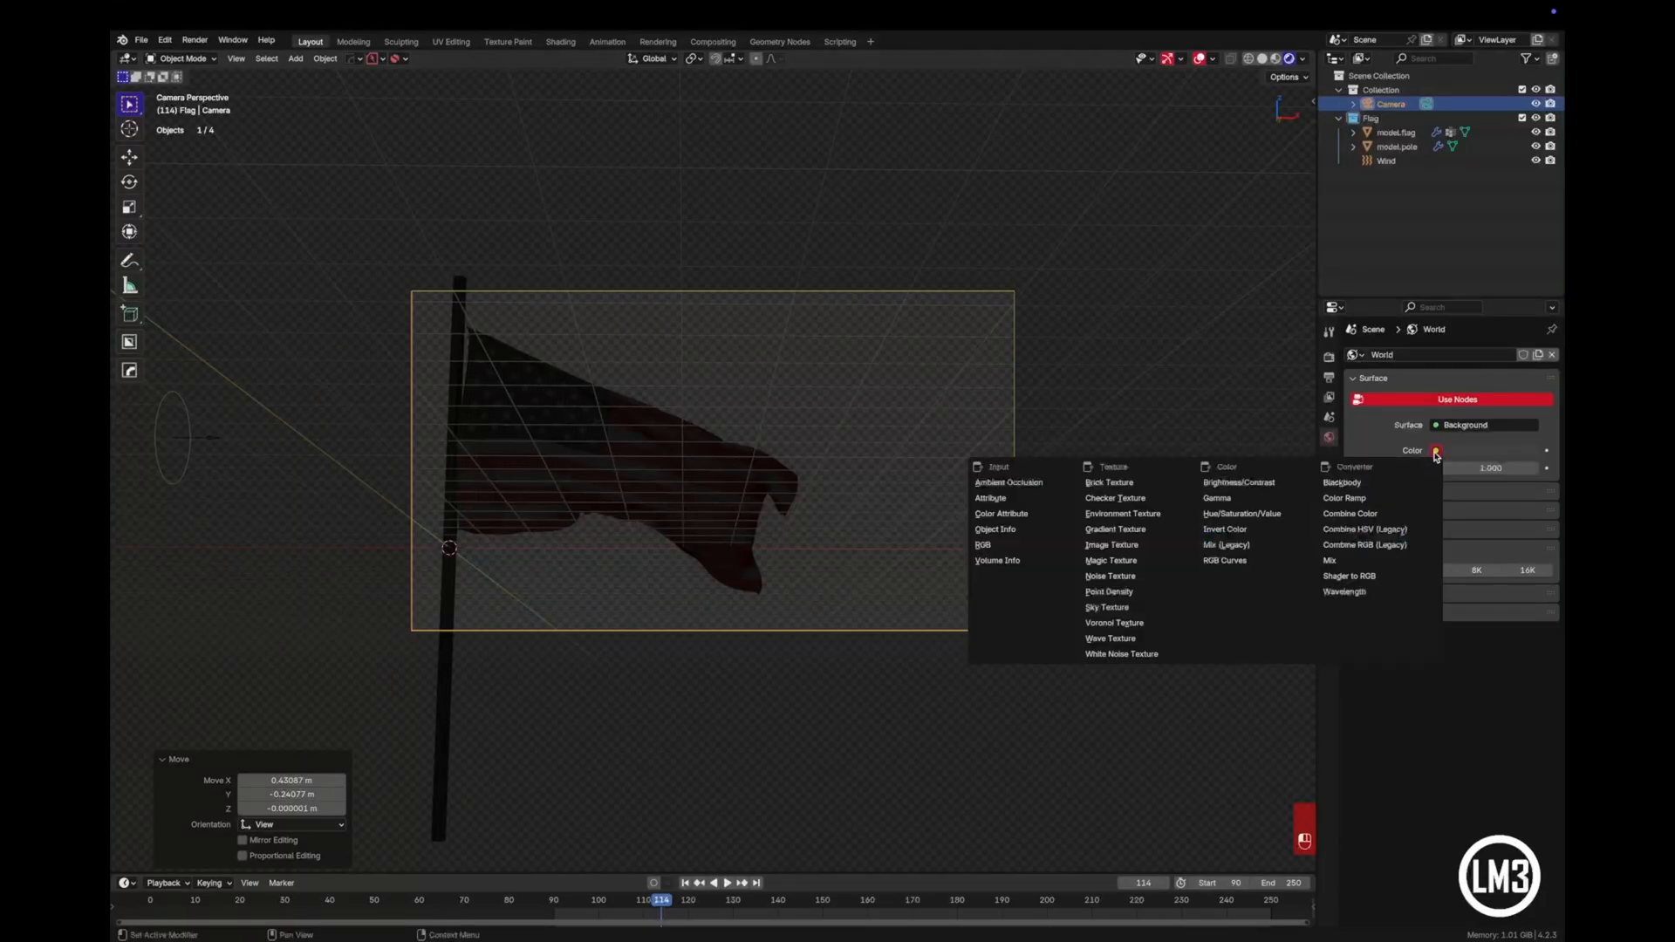
click(1169, 516)
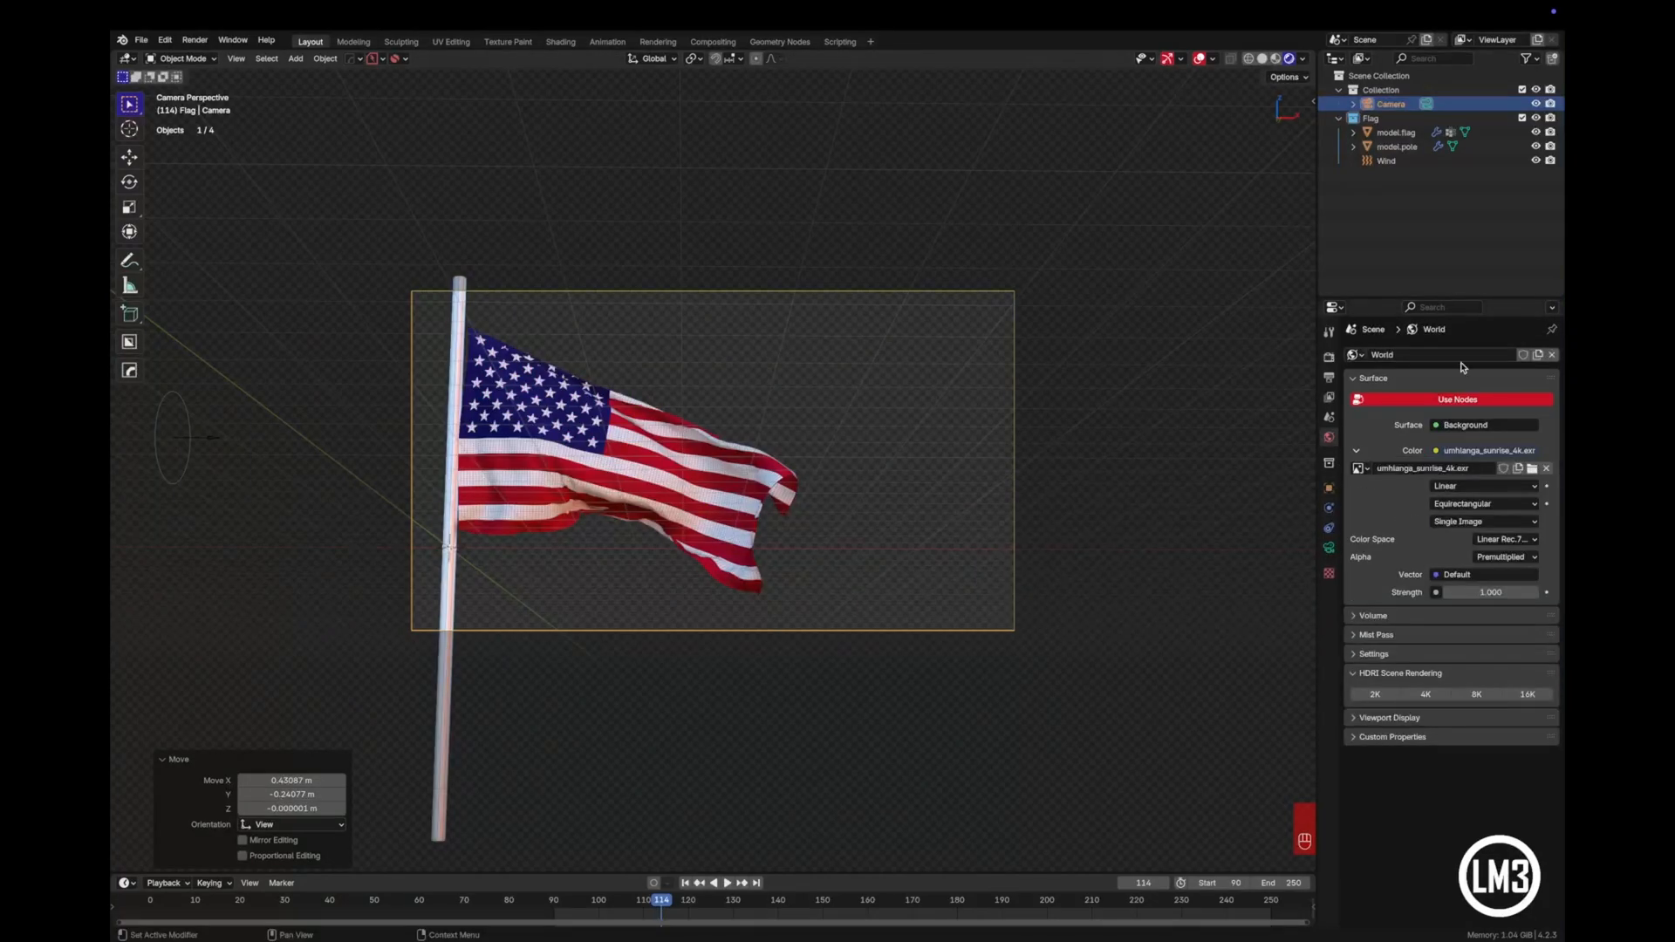
- Deselect the camera and play the animation from start frame 90 to check the rendered flag's motion and lighting
click(1102, 340)
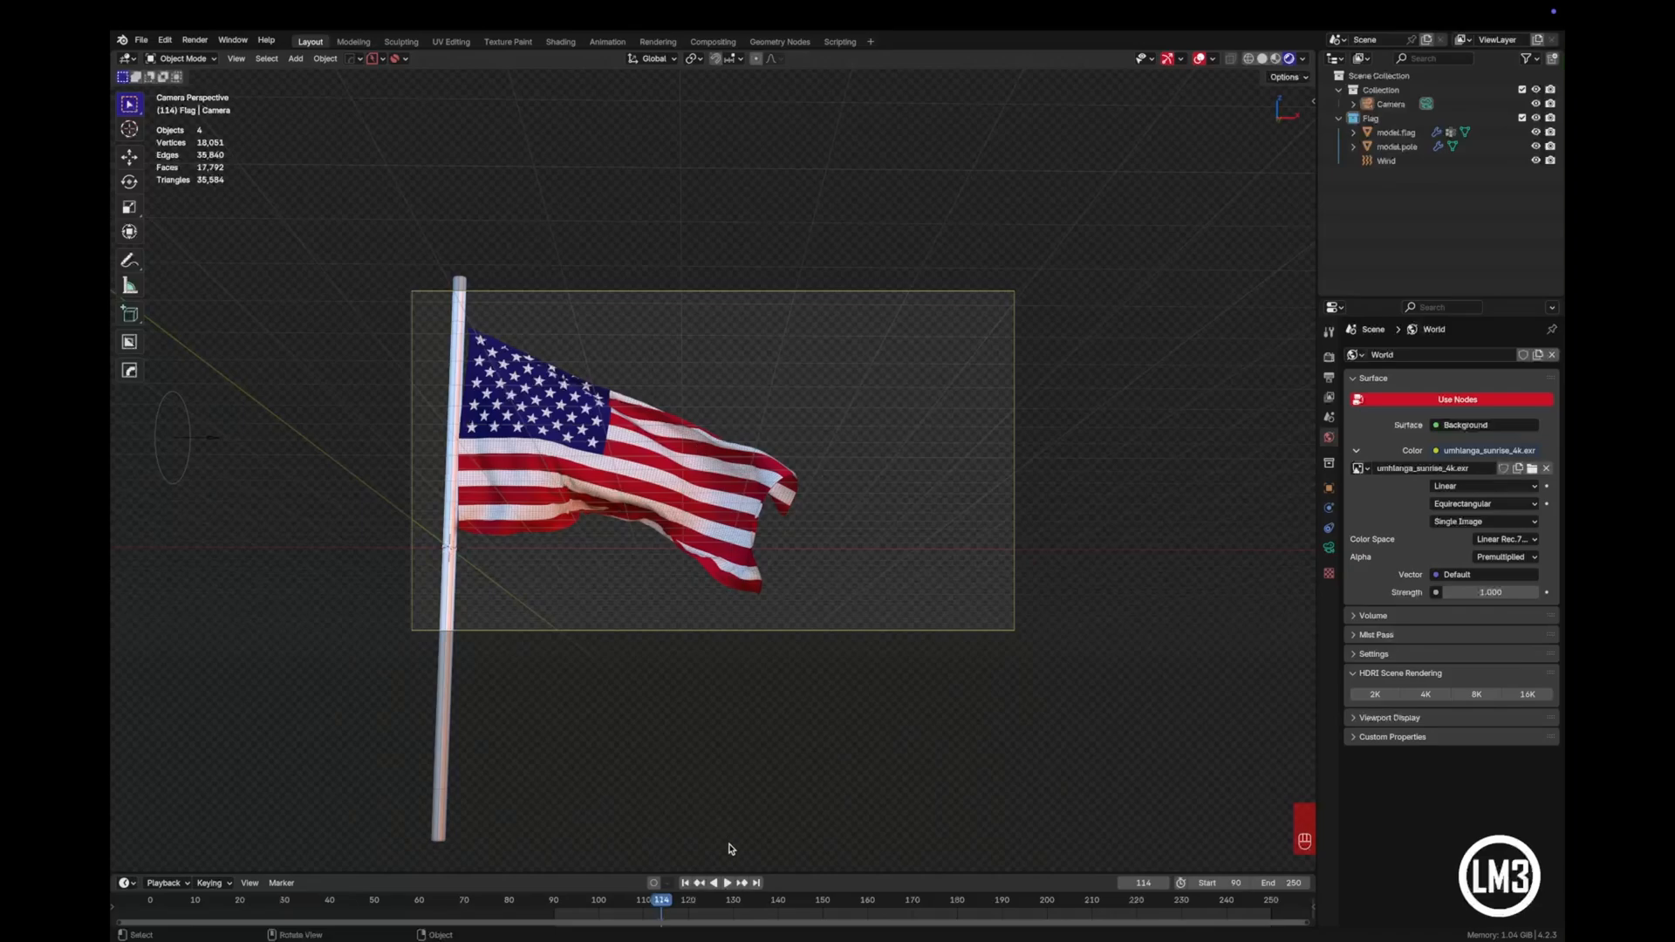
click(687, 885)
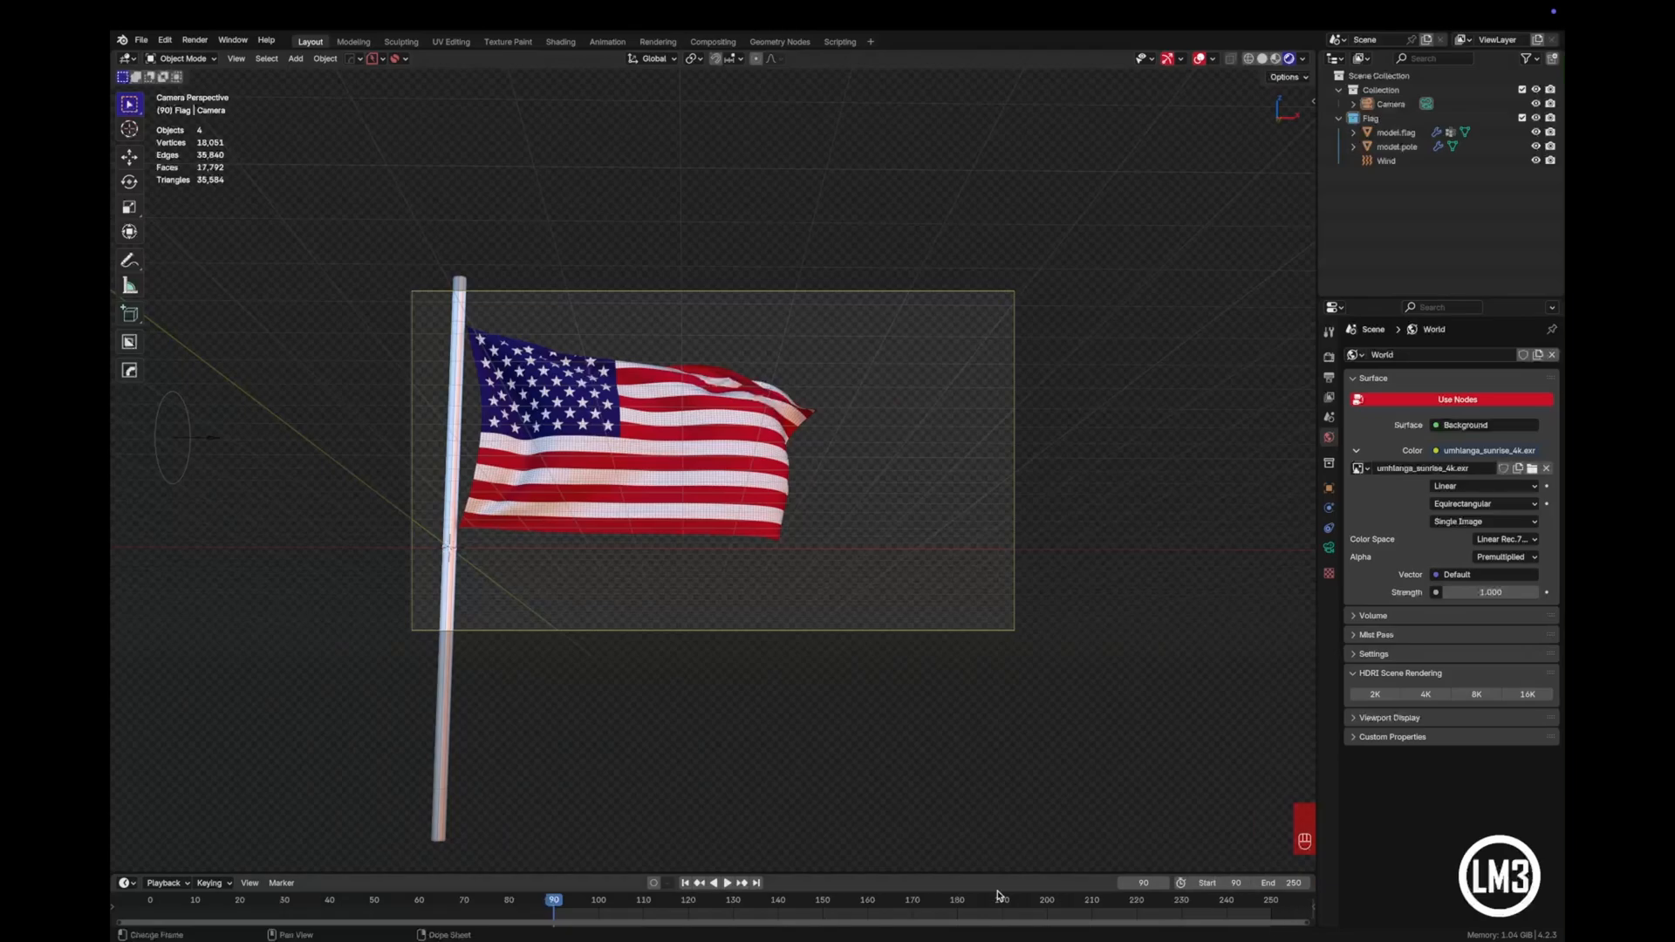
click(724, 884)
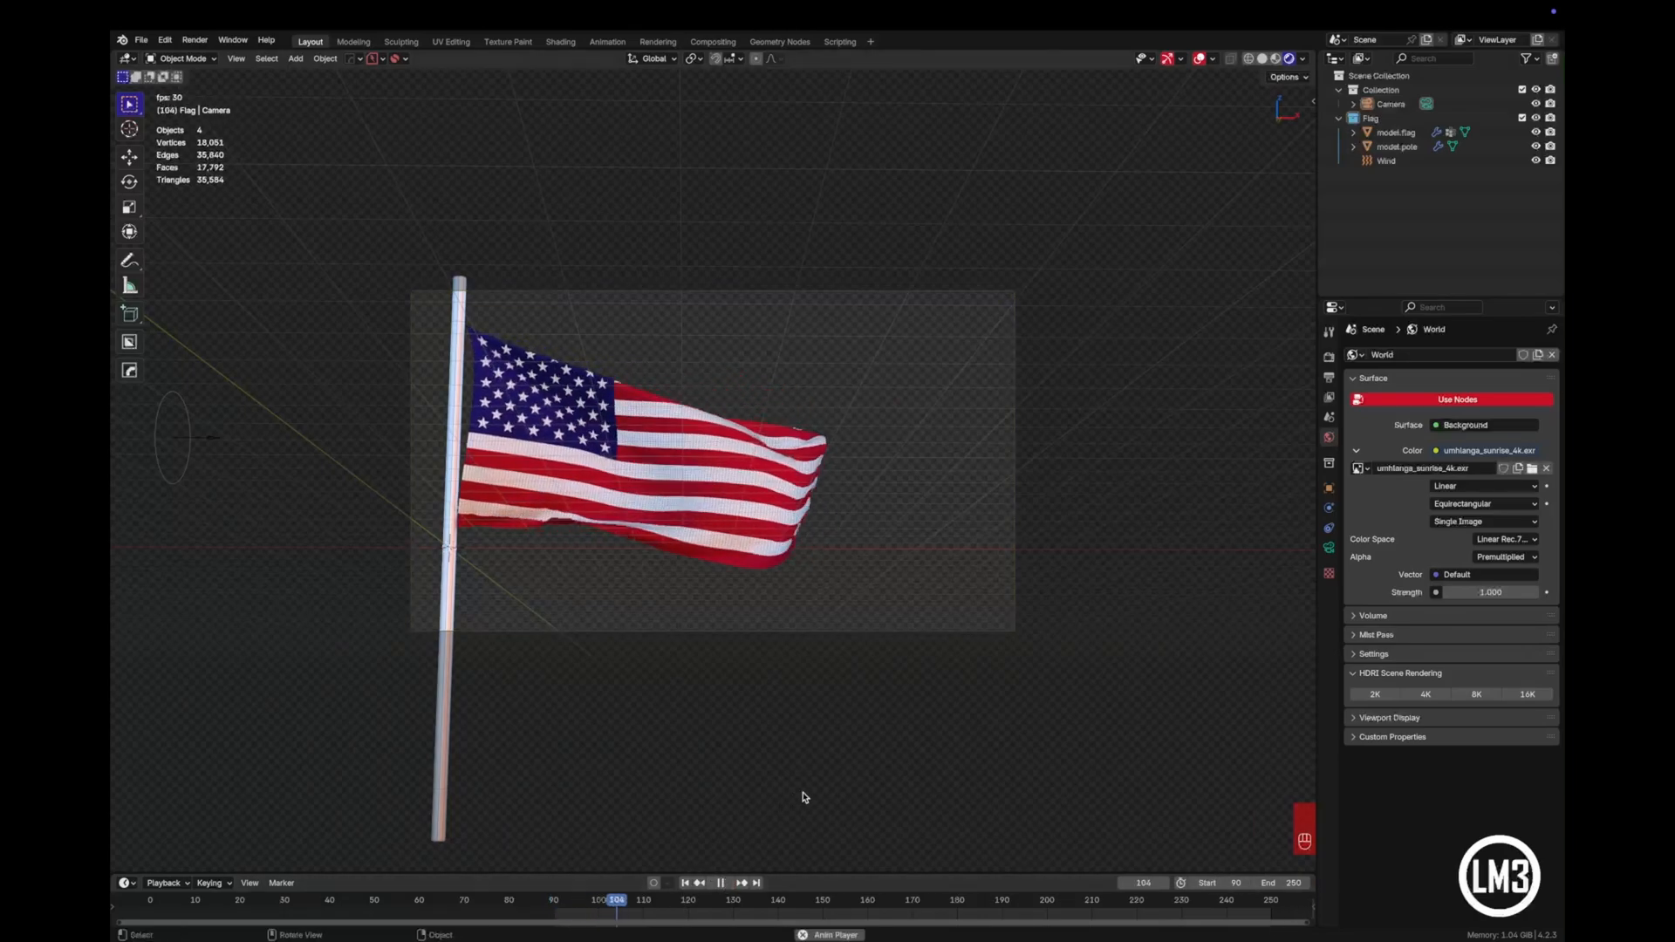